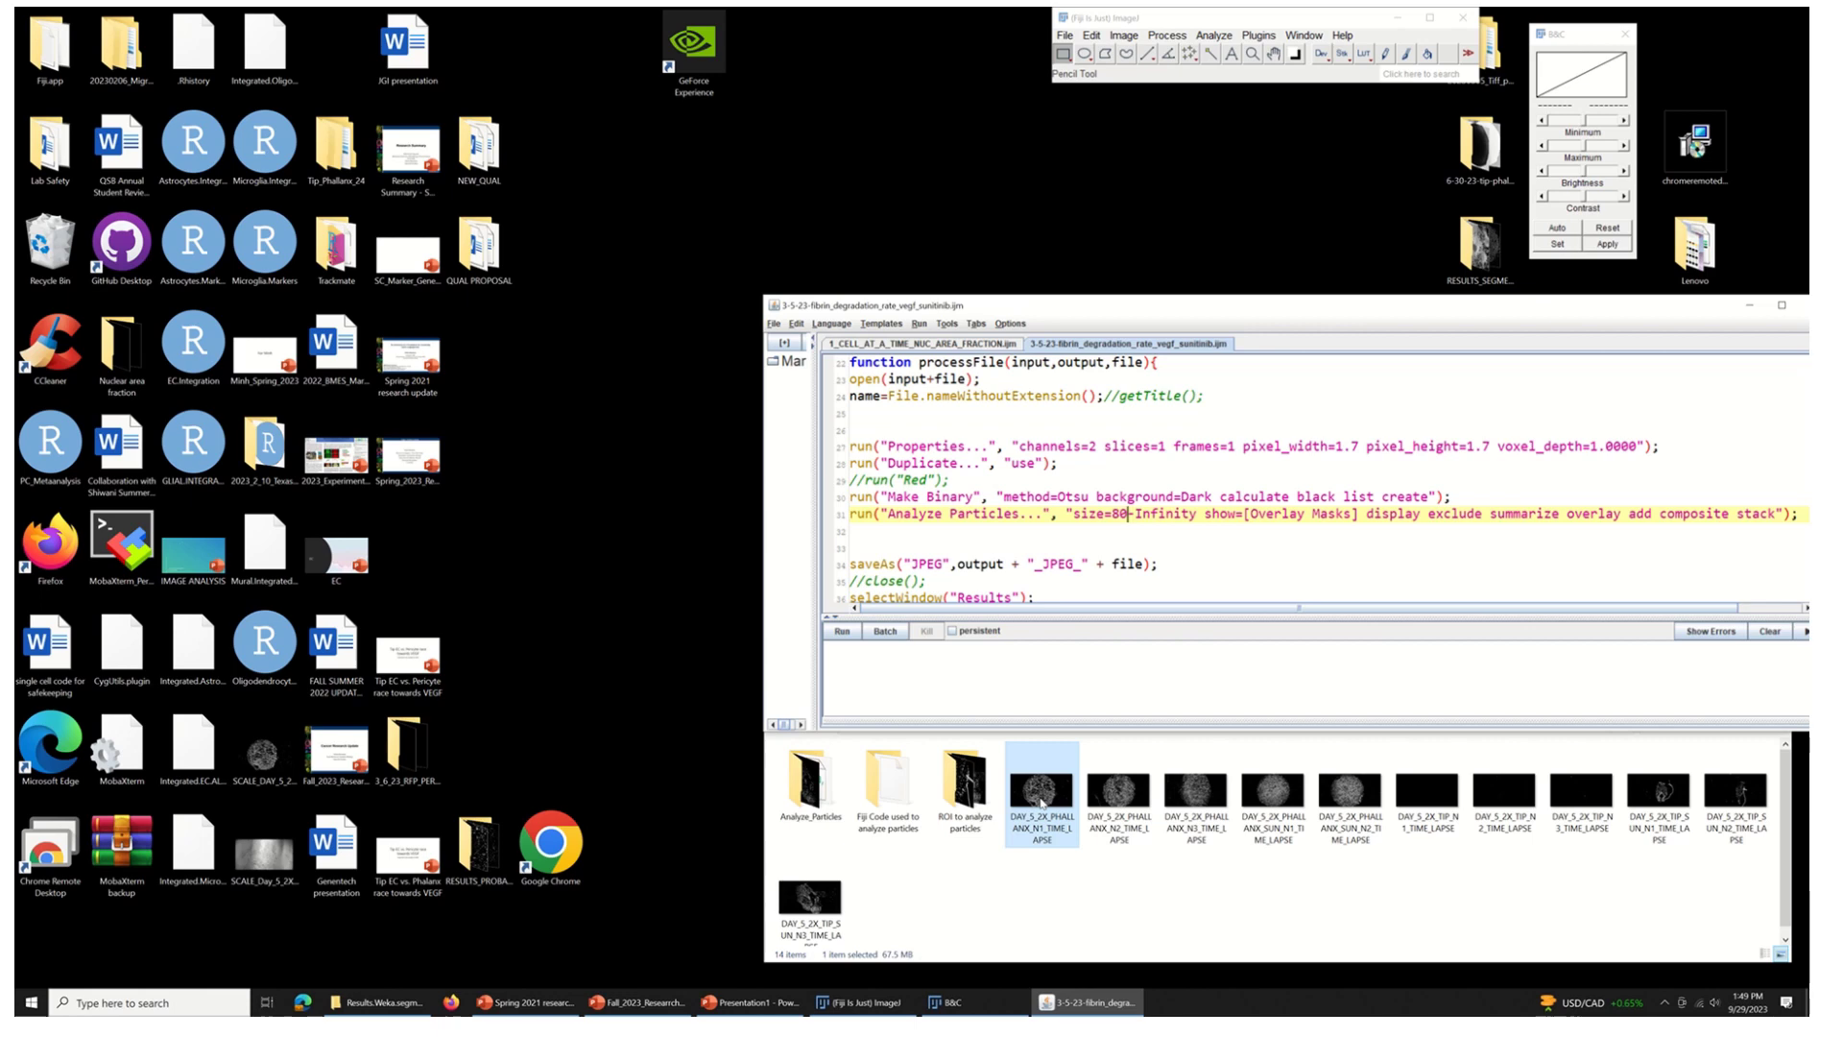
# - View the DAY_5_2X_PHALLANX_N1 time-lapse image, close it, and load DAY_5_2X_PHALLANX_N1 from the "ROI to analyze particles" folder into Fiji
pyautogui.moveTo(1054, 793); pyautogui.dragTo(1136, 73)
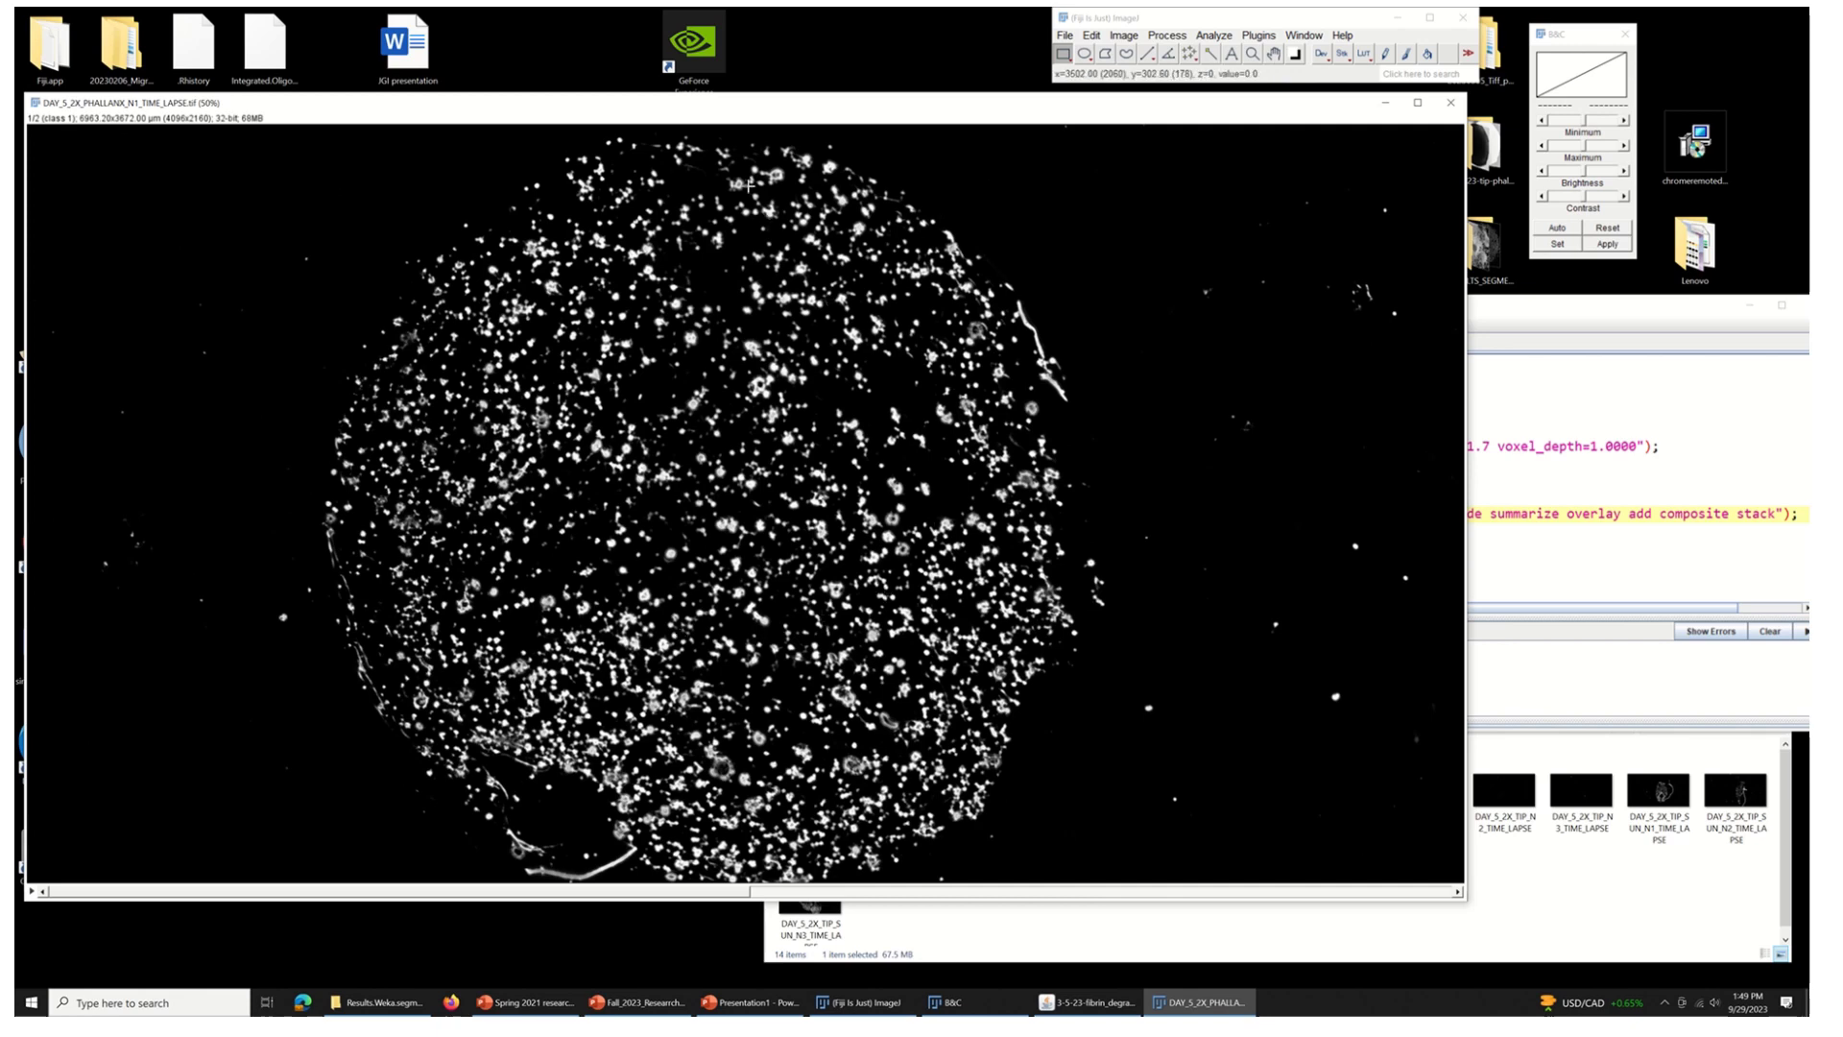
pyautogui.click(1451, 102)
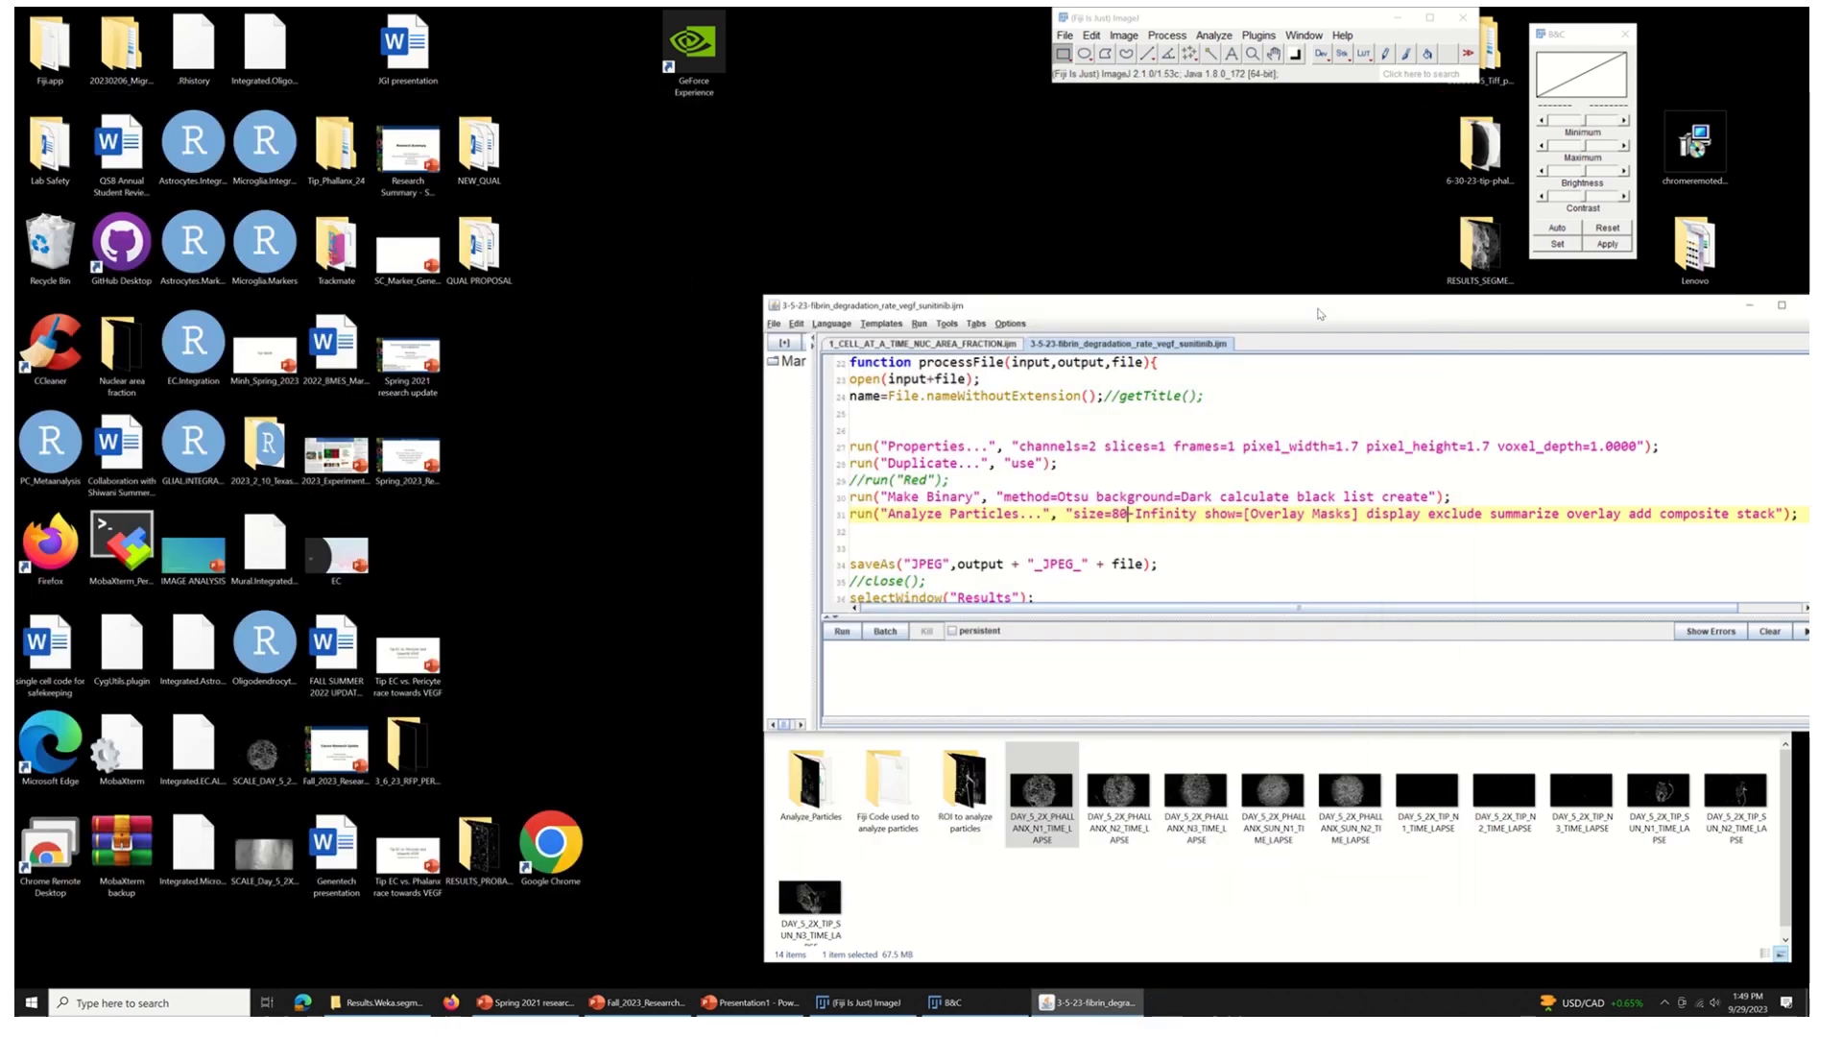
pyautogui.doubleClick(967, 802)
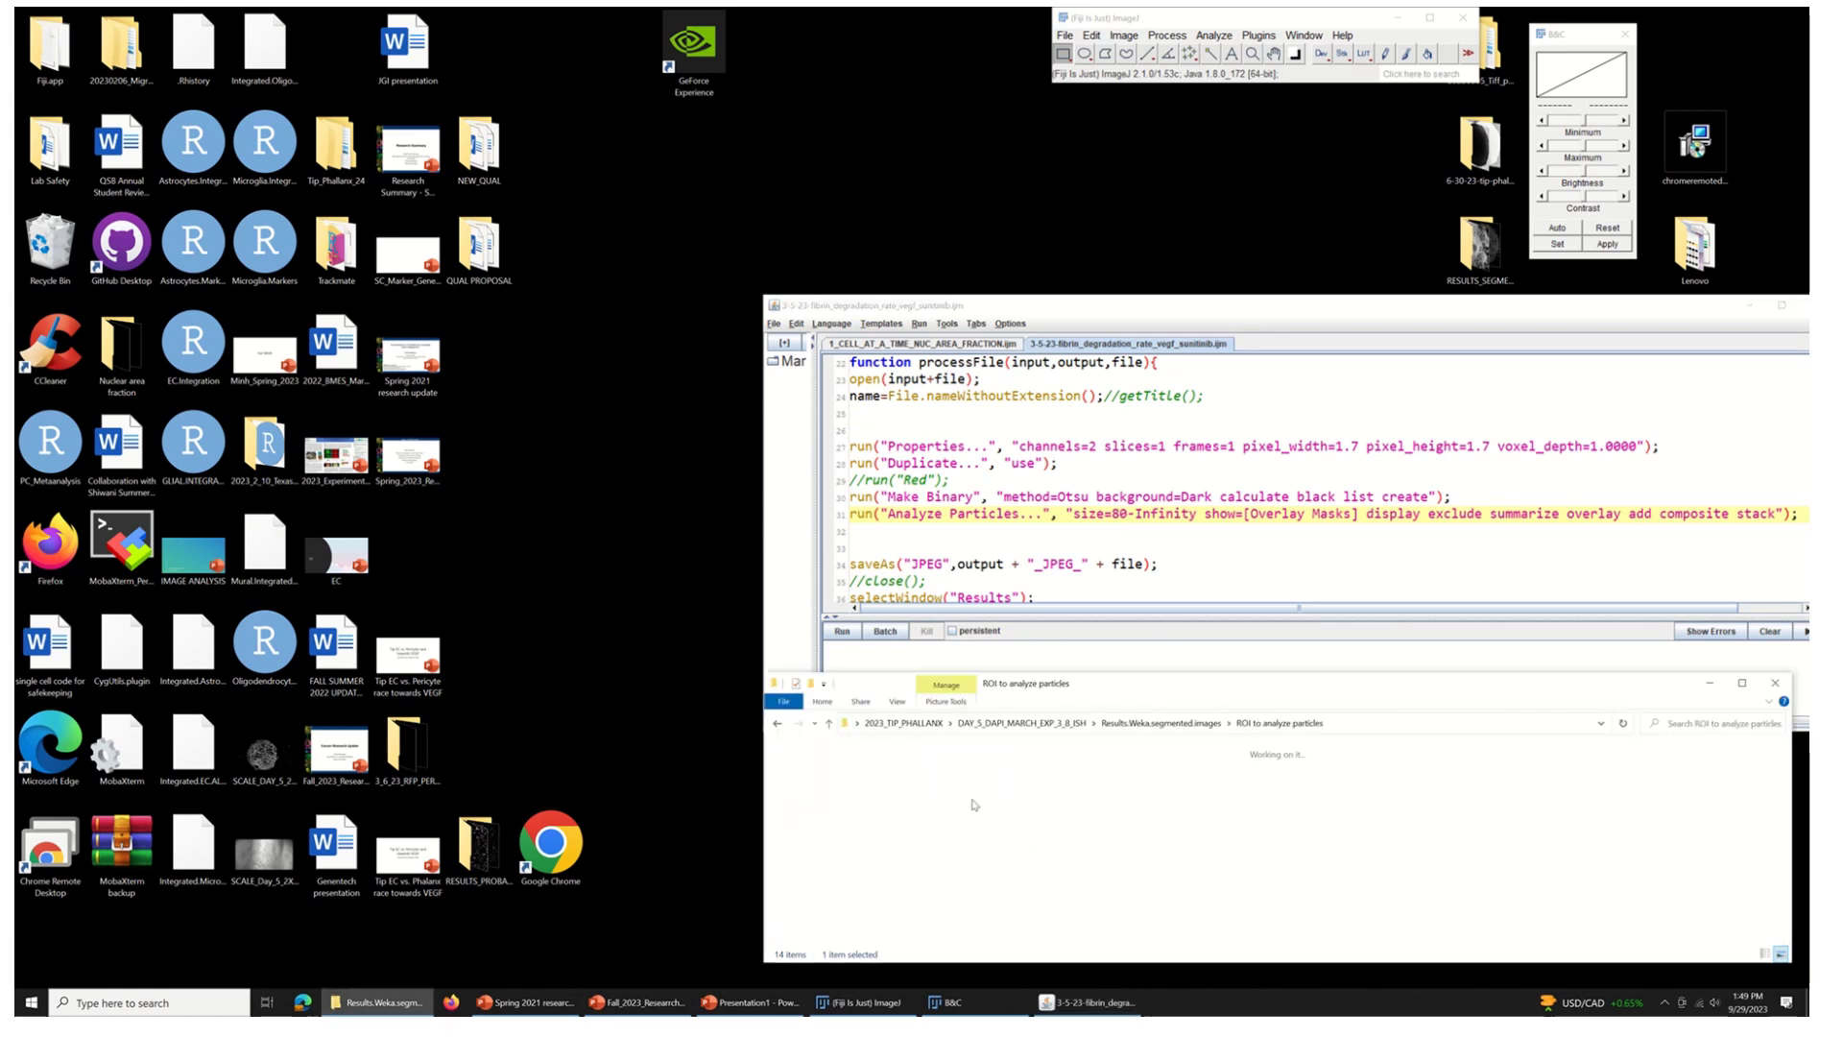
pyautogui.moveTo(809, 777); pyautogui.dragTo(1151, 67)
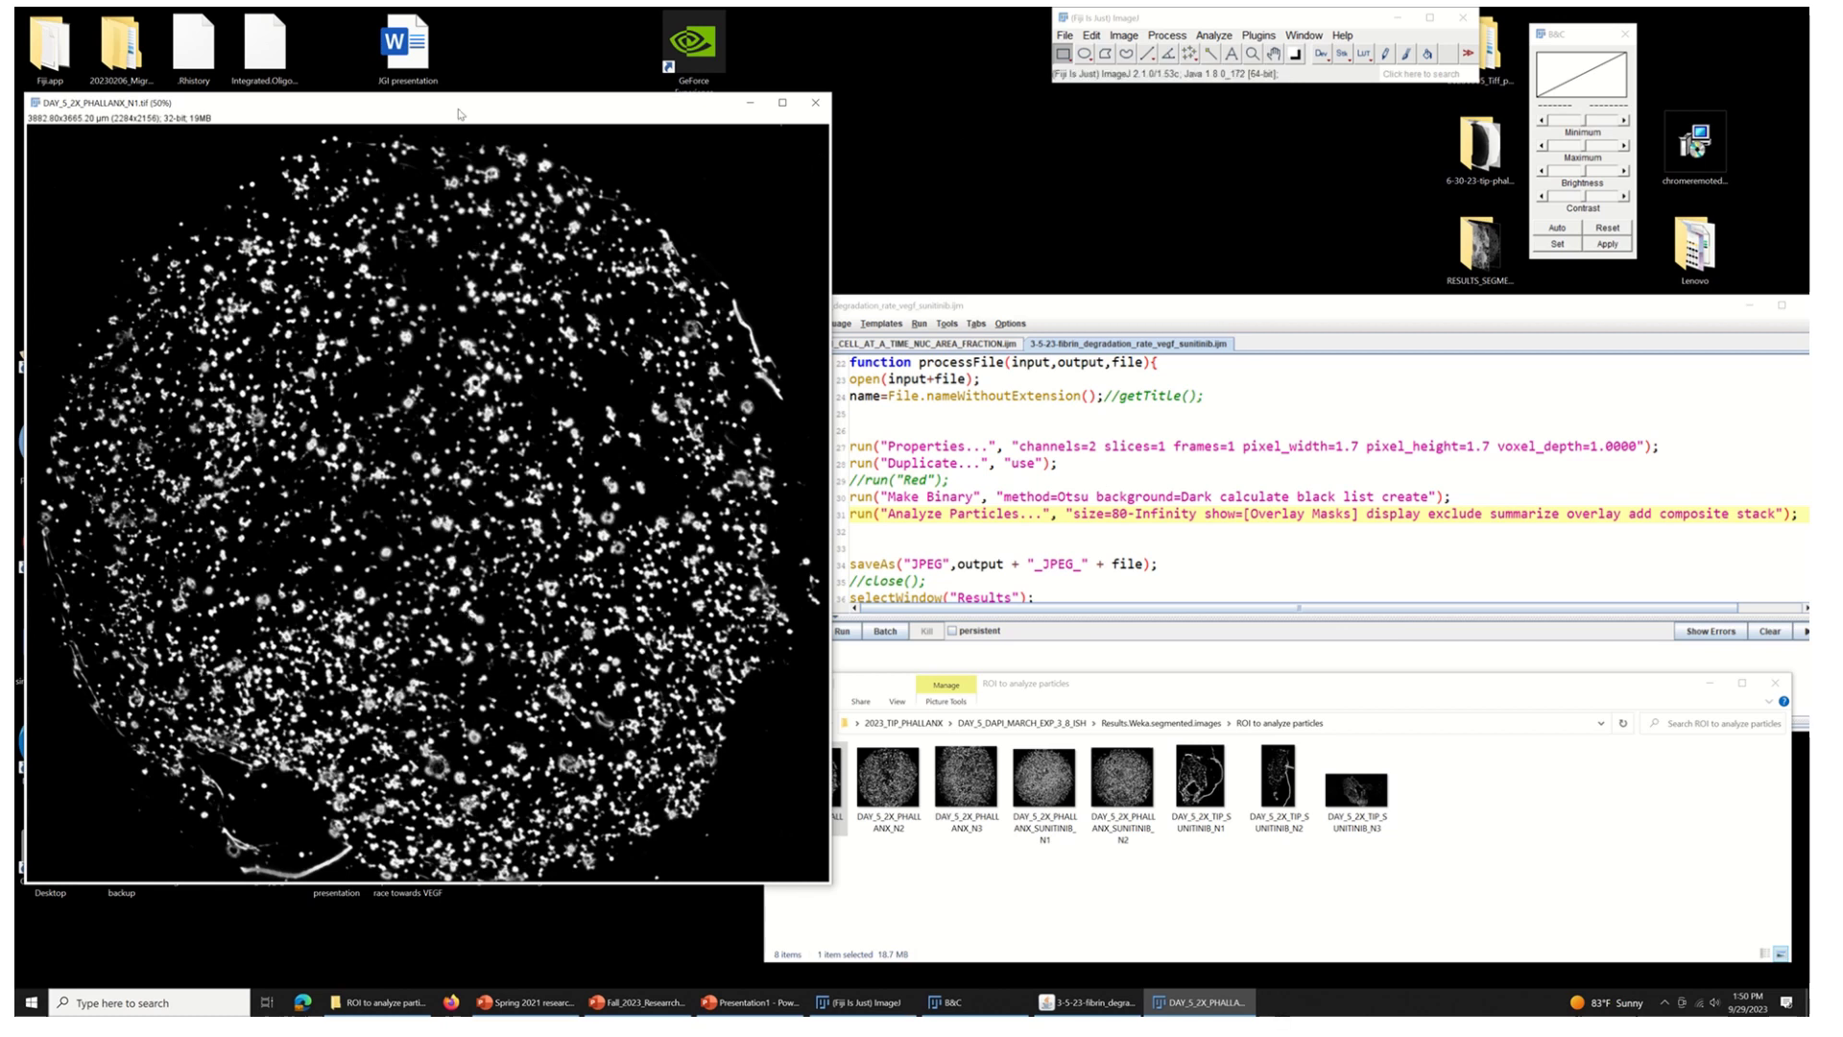
# - Set channels to 1 in the macro's Properties line
pyautogui.click(881, 546)
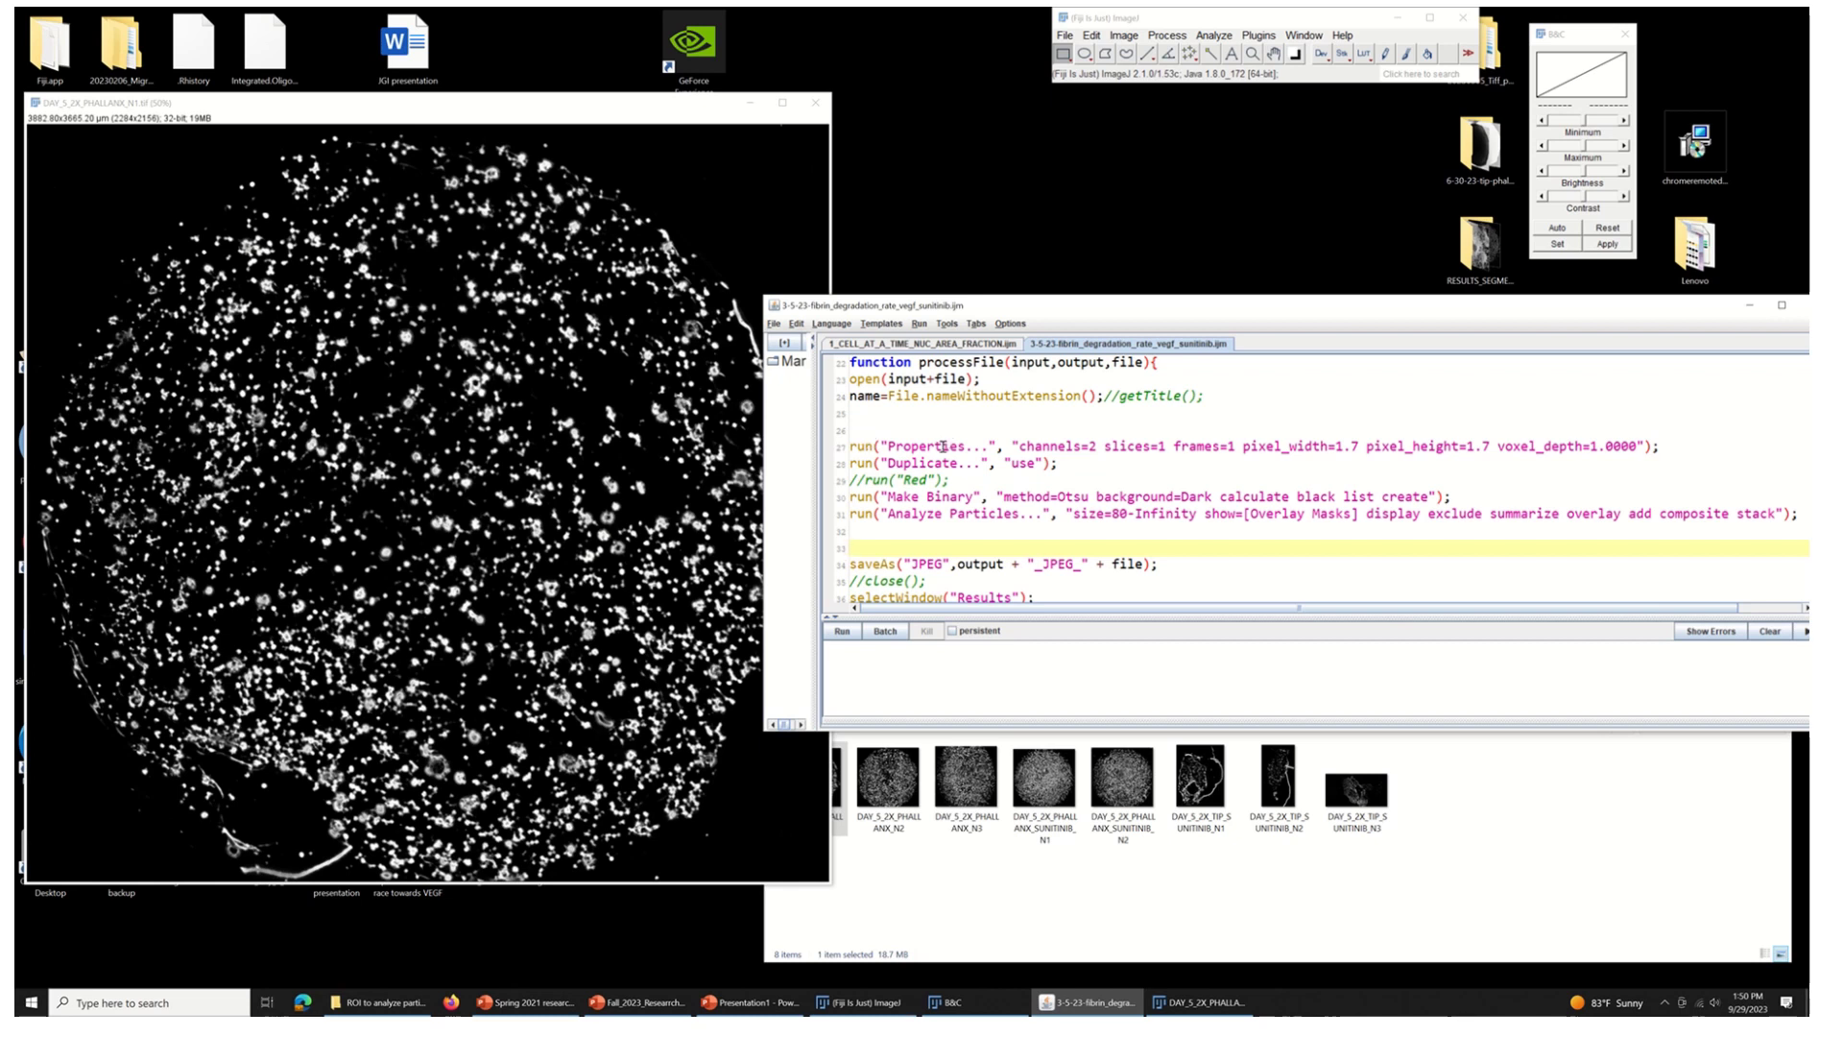
pyautogui.click(1100, 448)
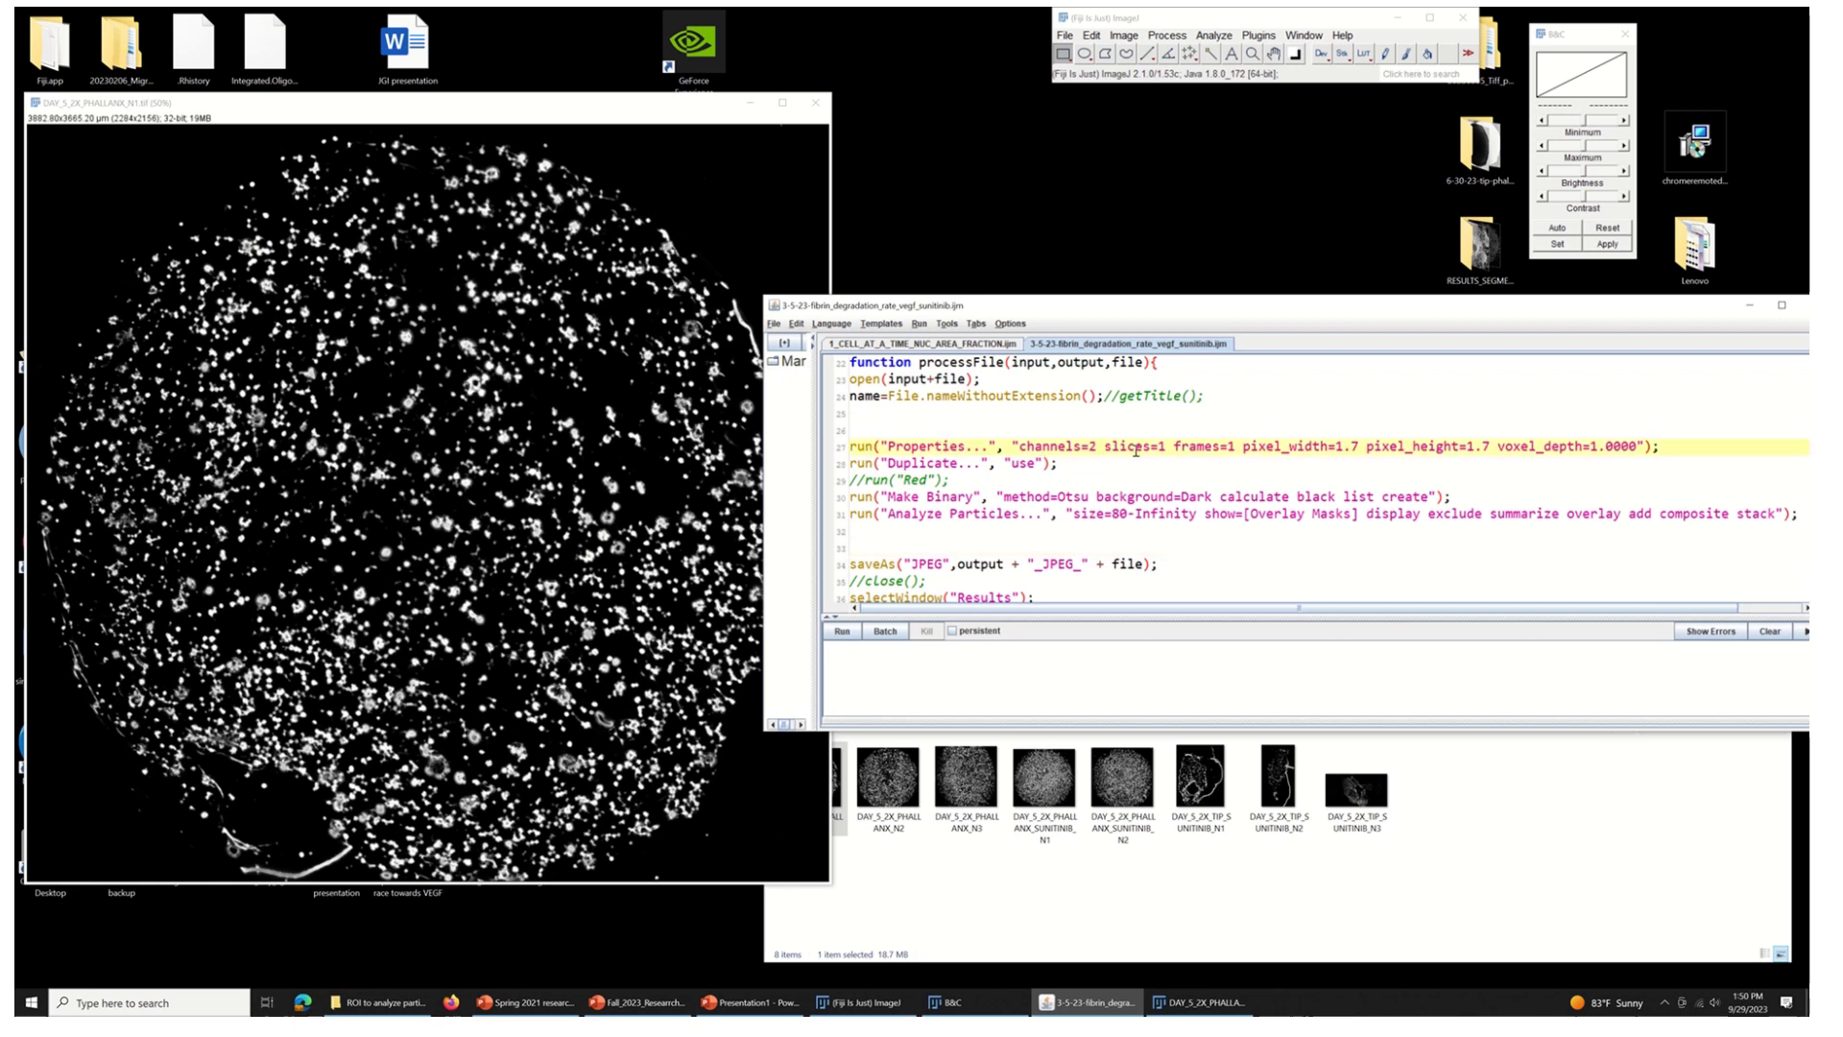
pyautogui.press('BackSpace')
pyautogui.write('1')
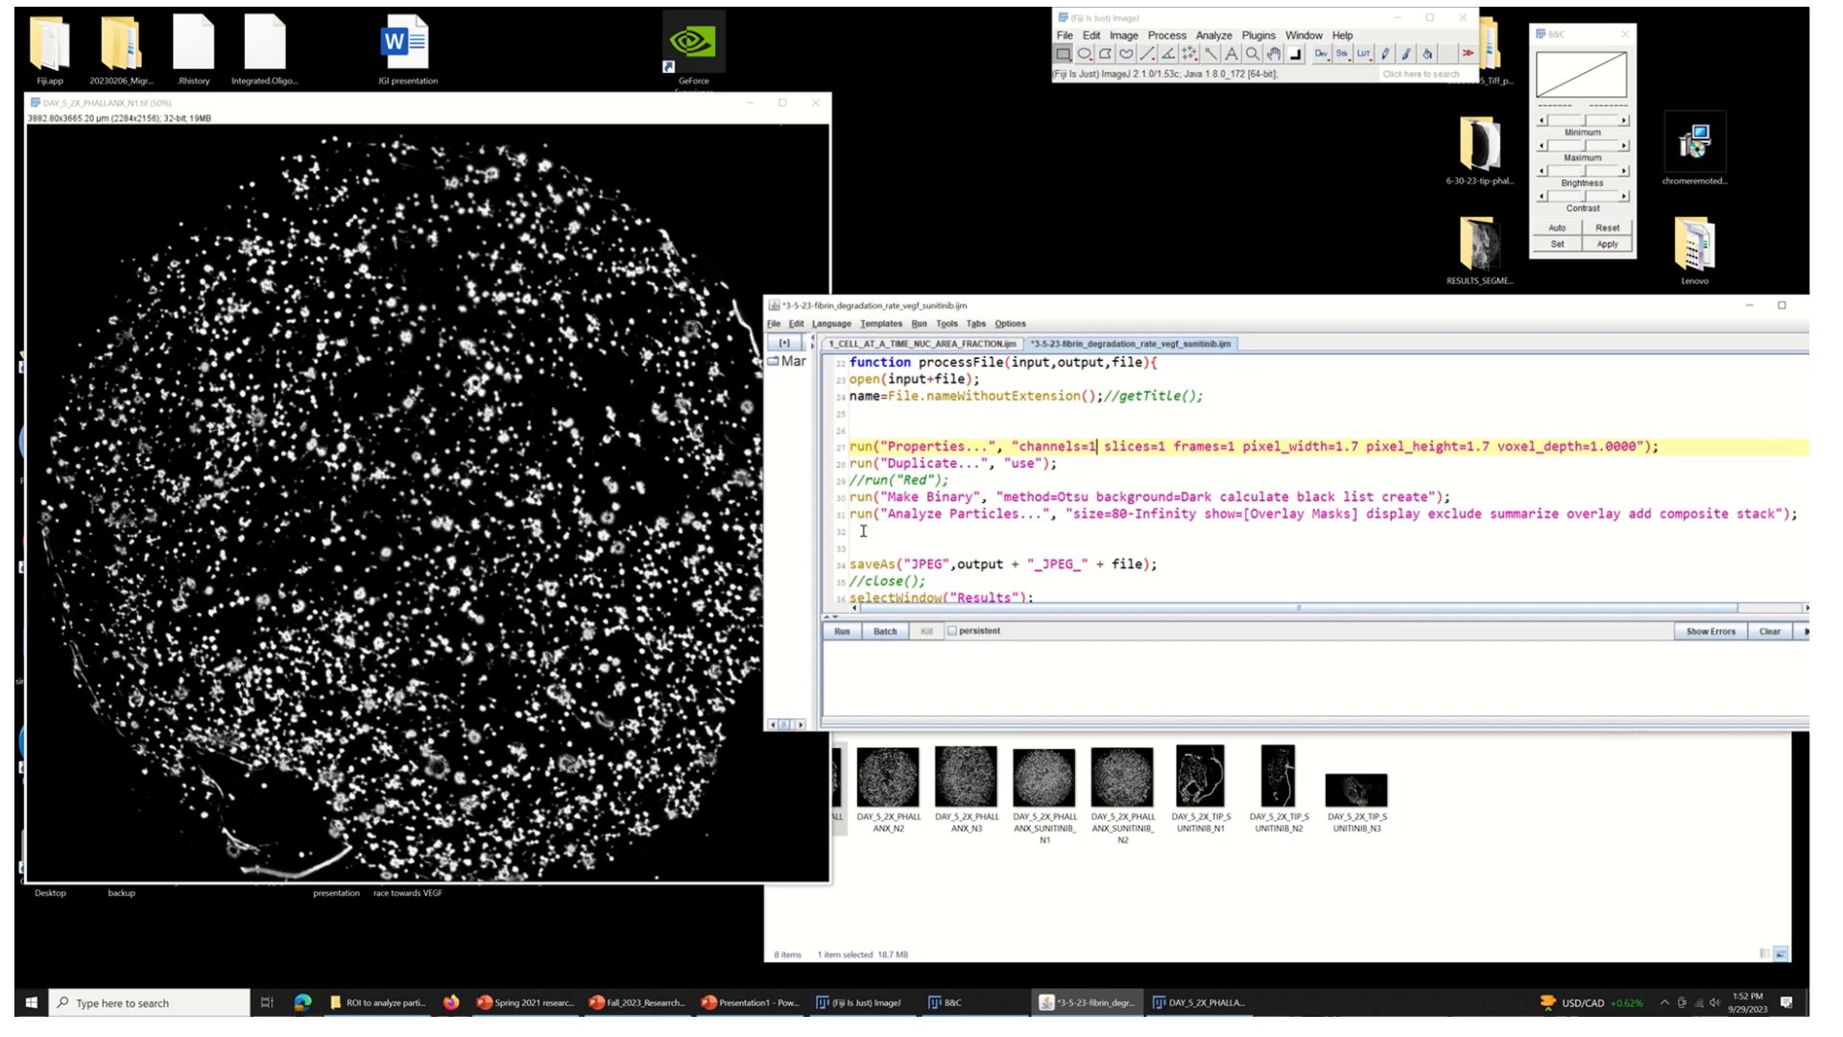
# - Run only the macro lines from Properties through Analyze Particles on the loaded image
pyautogui.moveTo(863, 531); pyautogui.dragTo(843, 450)
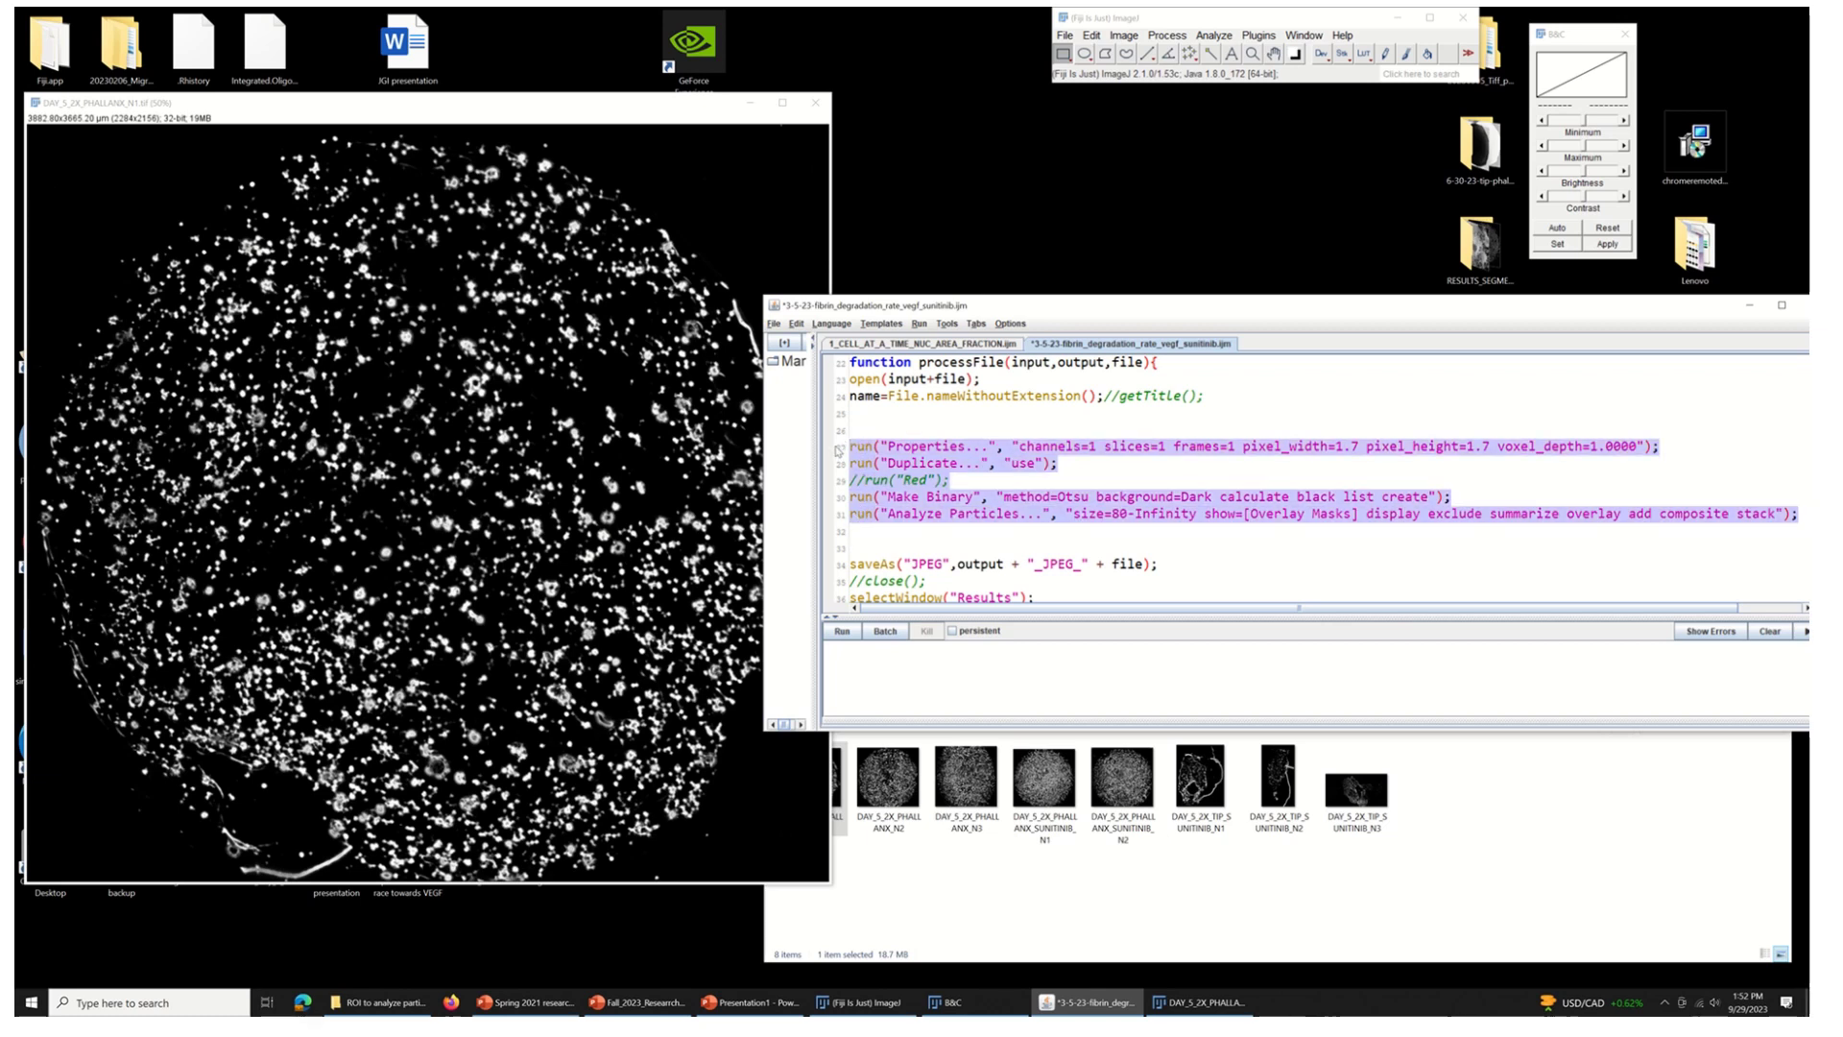
pyautogui.hotkey('ctrl', 'shift', 'r')
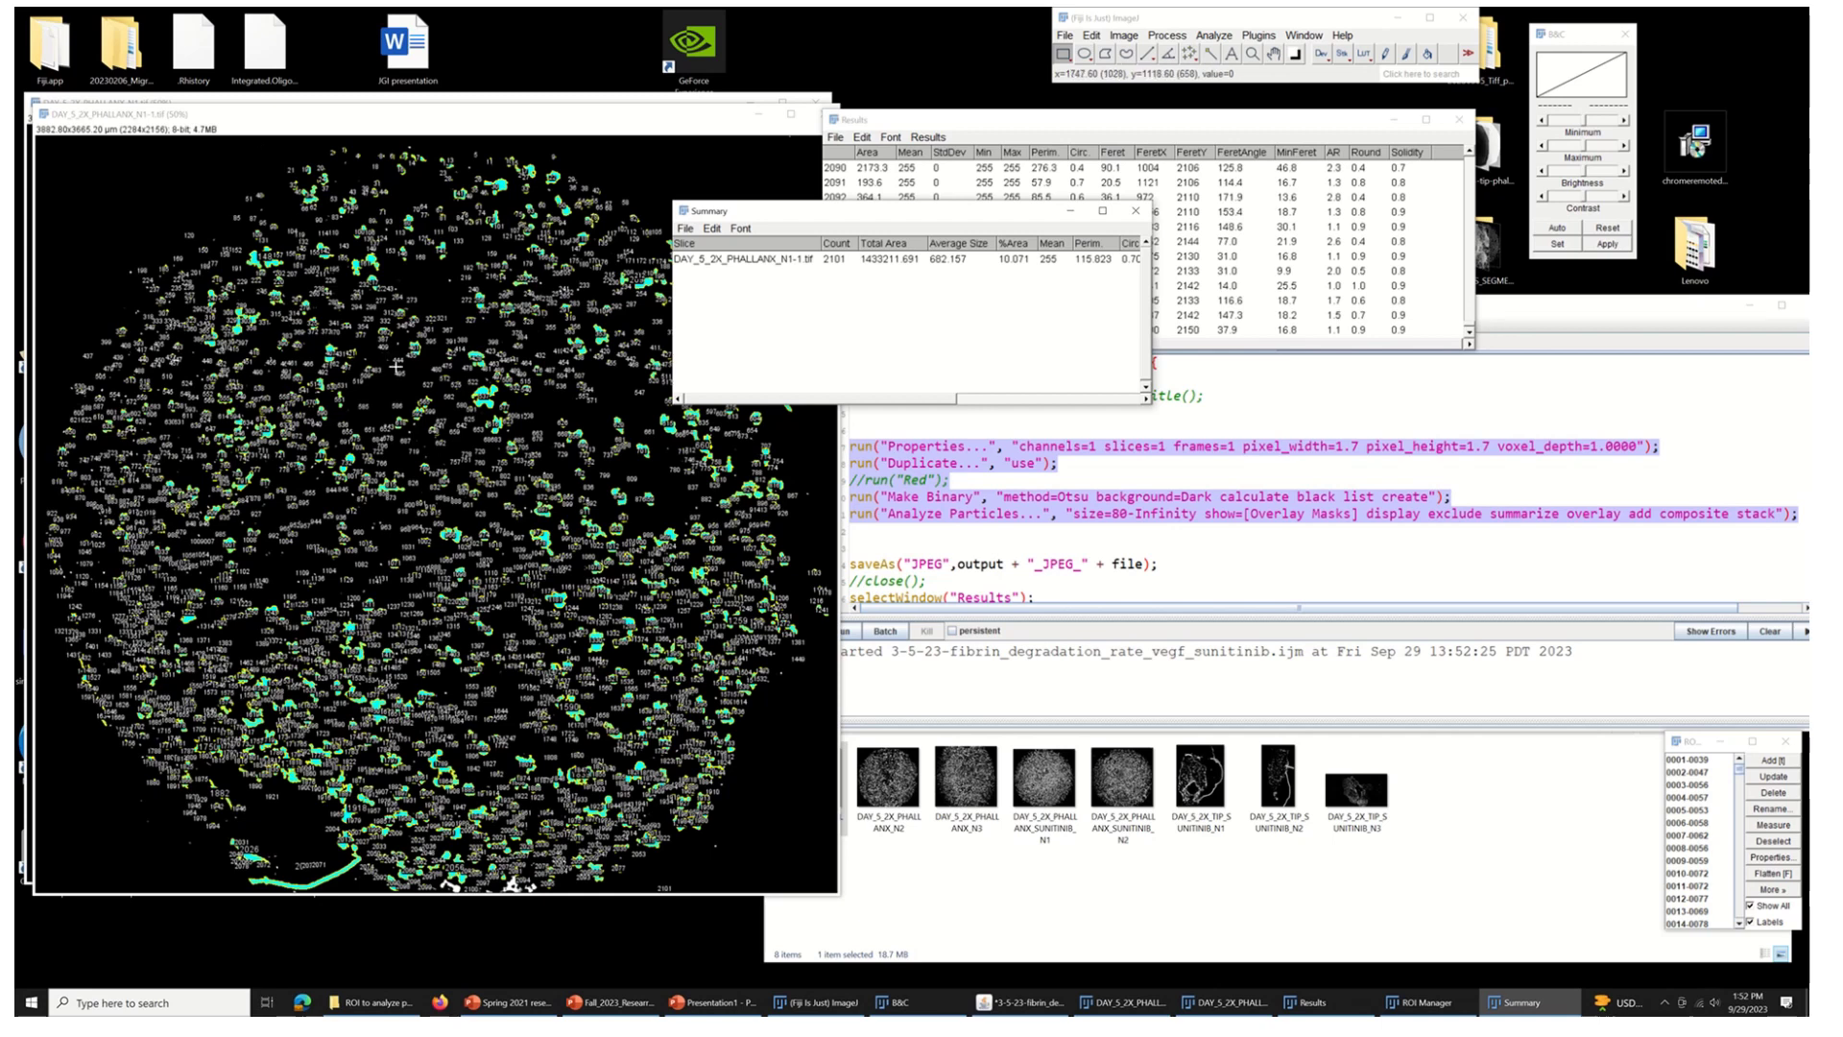
# - Examine the numbered particle overlay up close, including the small unmarked specks, and return to the full image
pyautogui.click(570, 430)
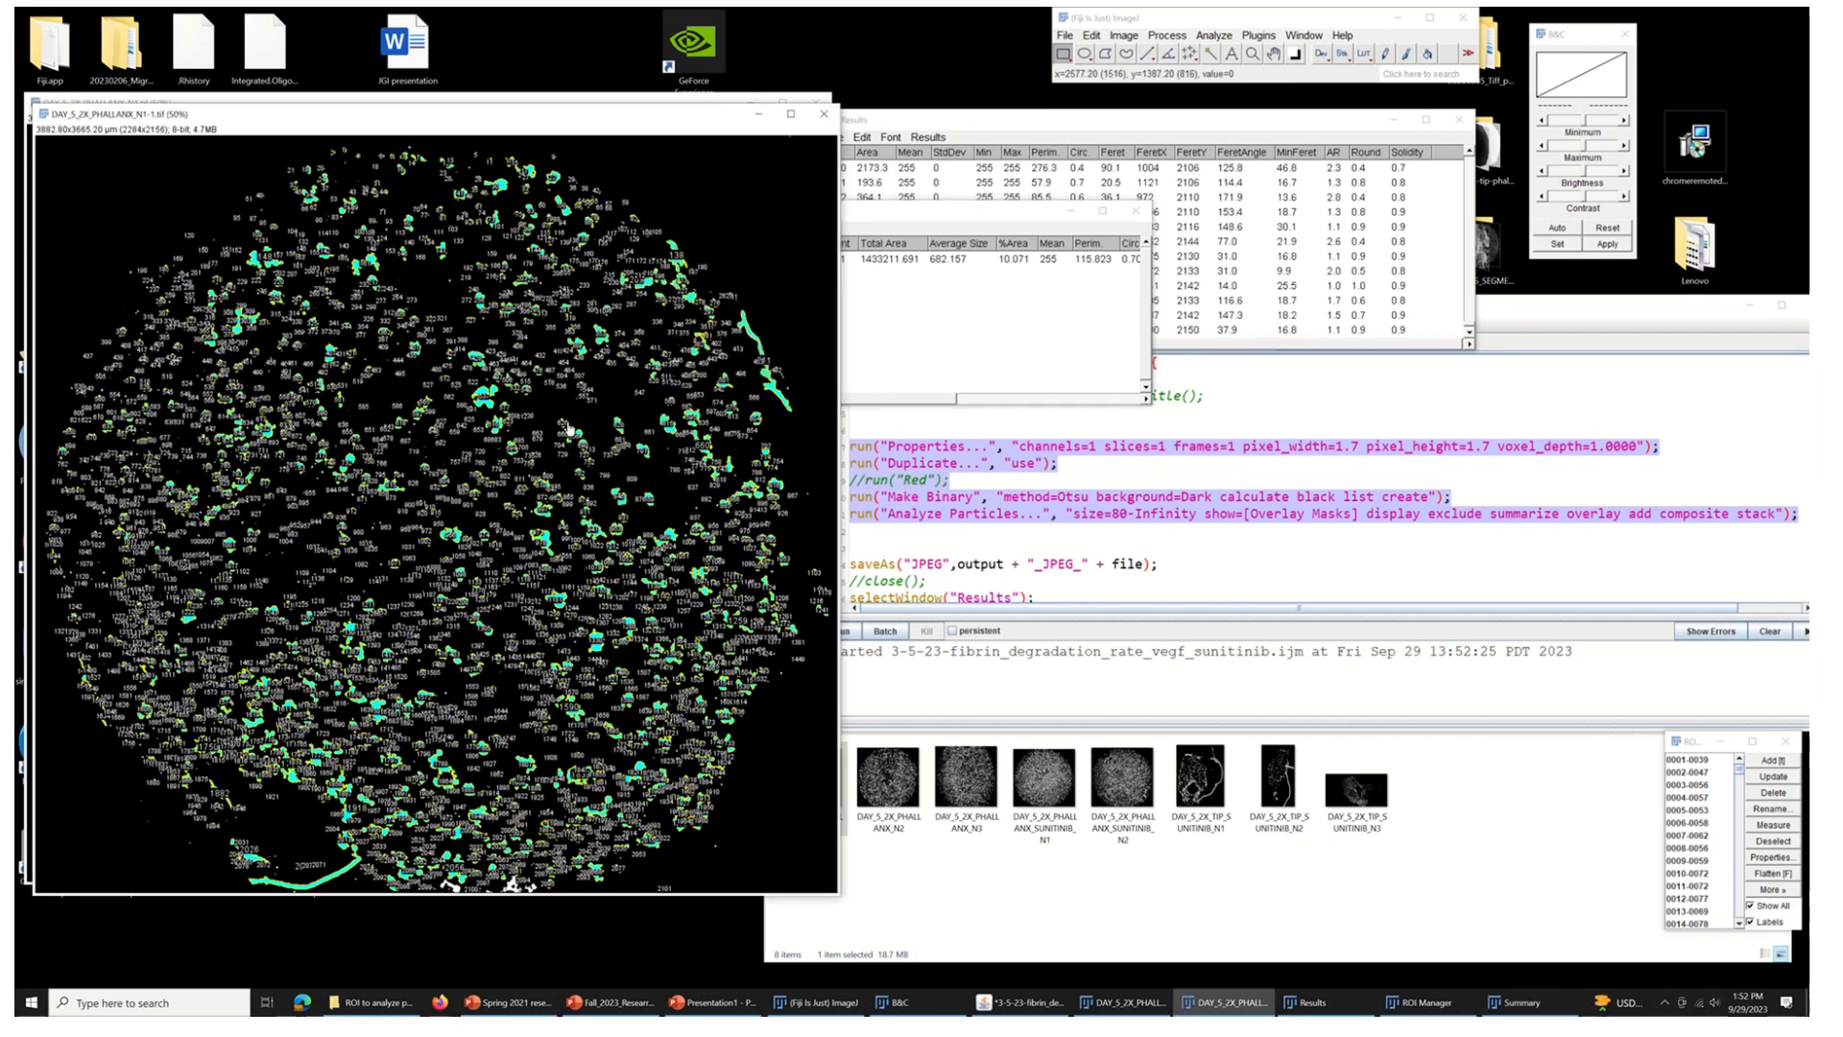
pyautogui.scroll(3, 569, 429)
pyautogui.scroll(1, 569, 429)
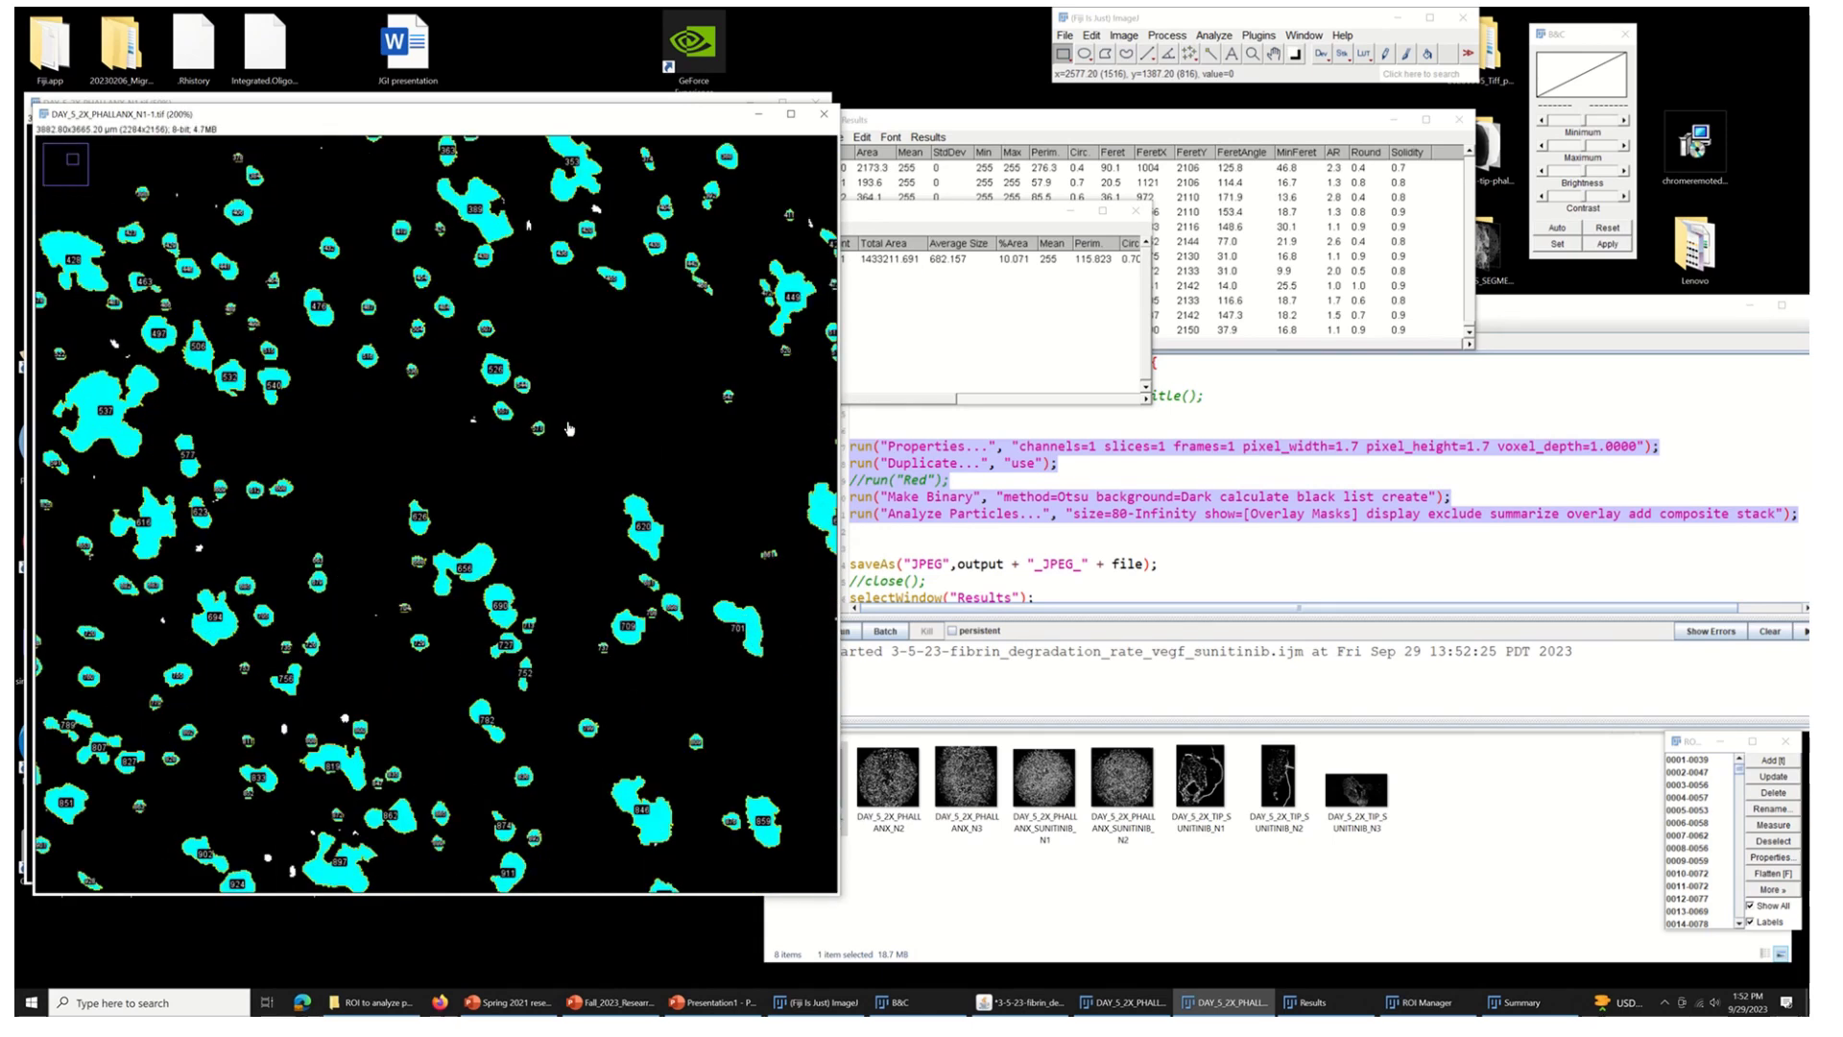
pyautogui.scroll(1, 569, 429)
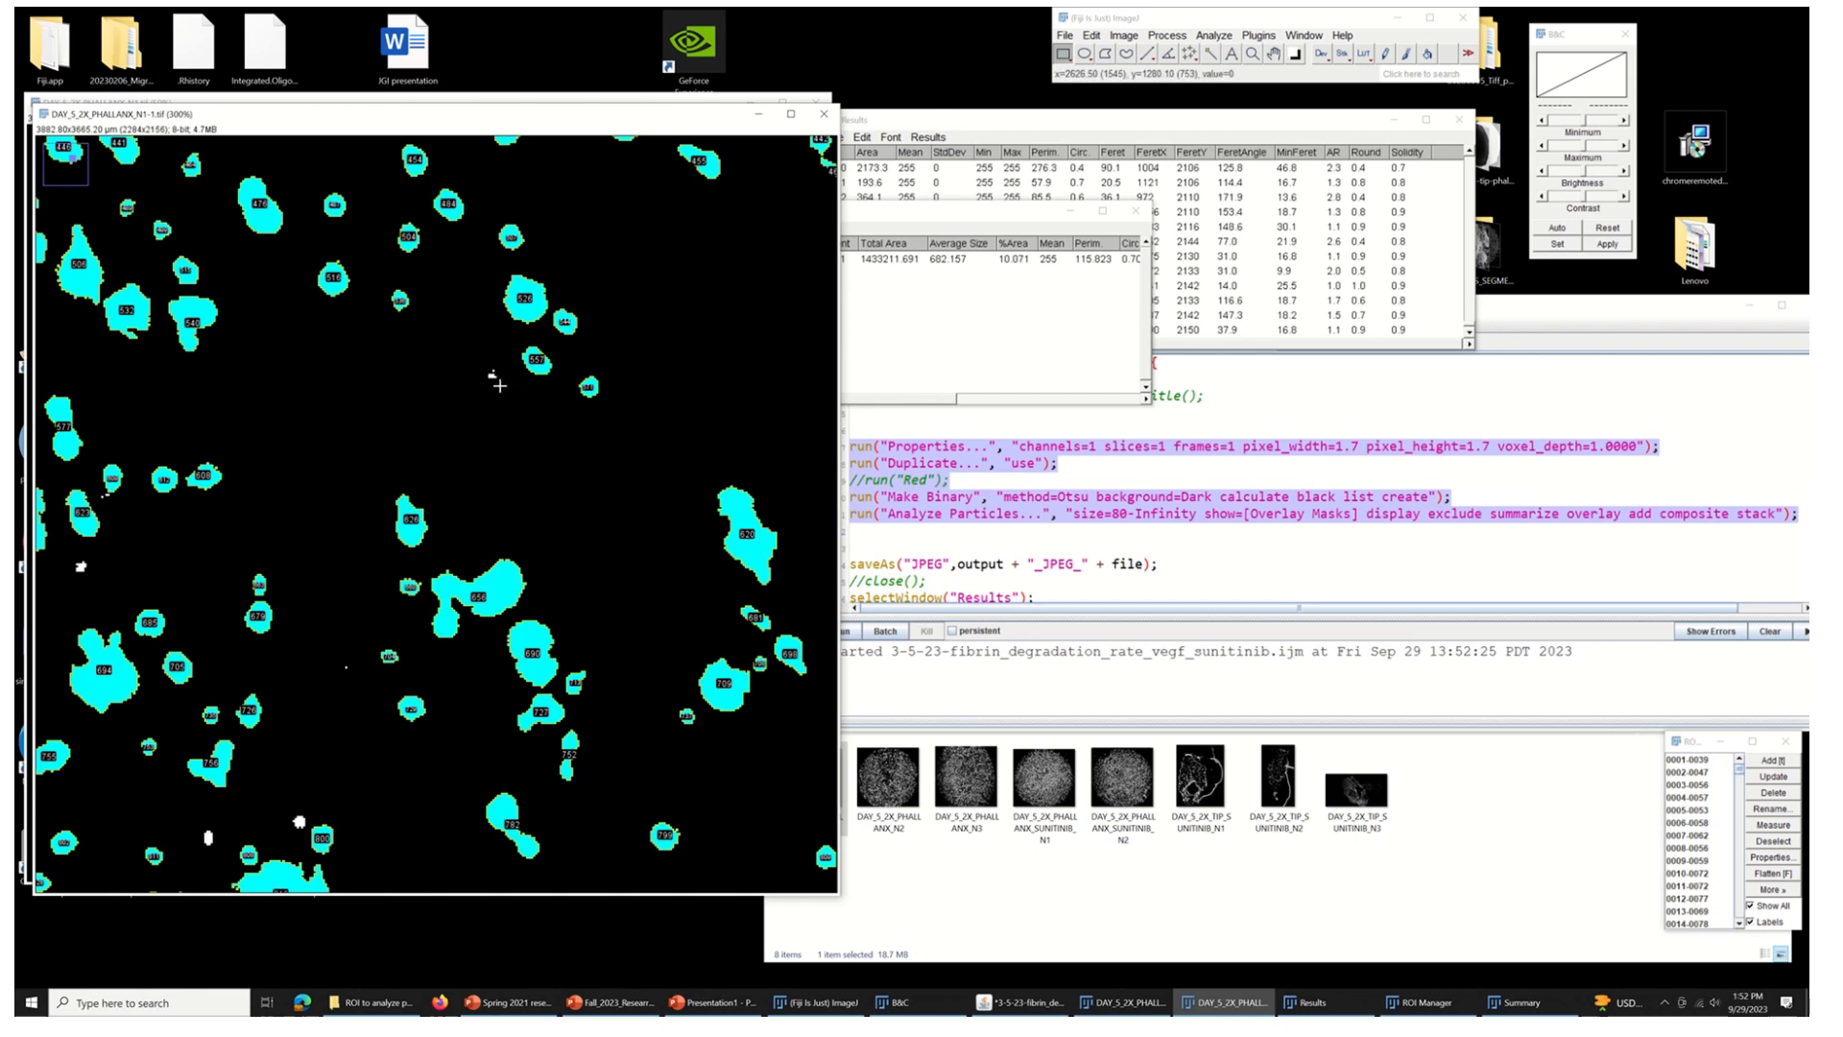
pyautogui.scroll(1, 500, 385)
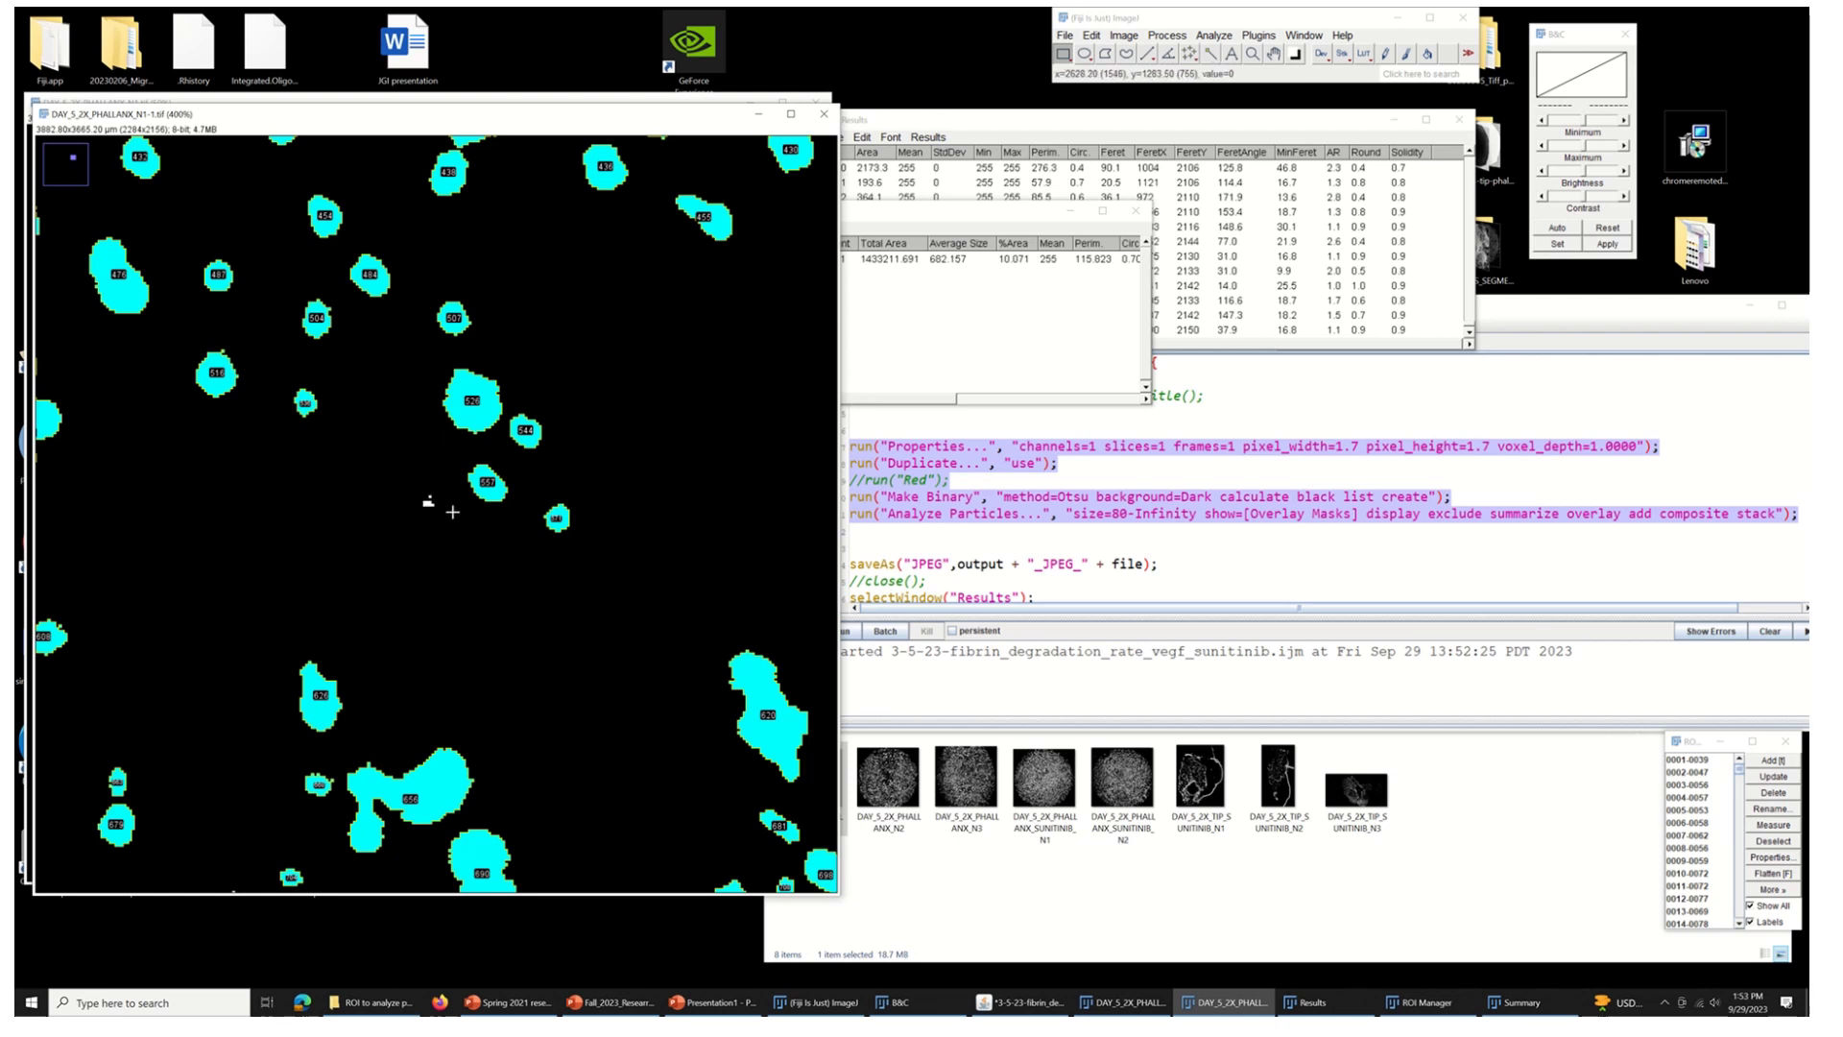
pyautogui.scroll(-3, 426, 500)
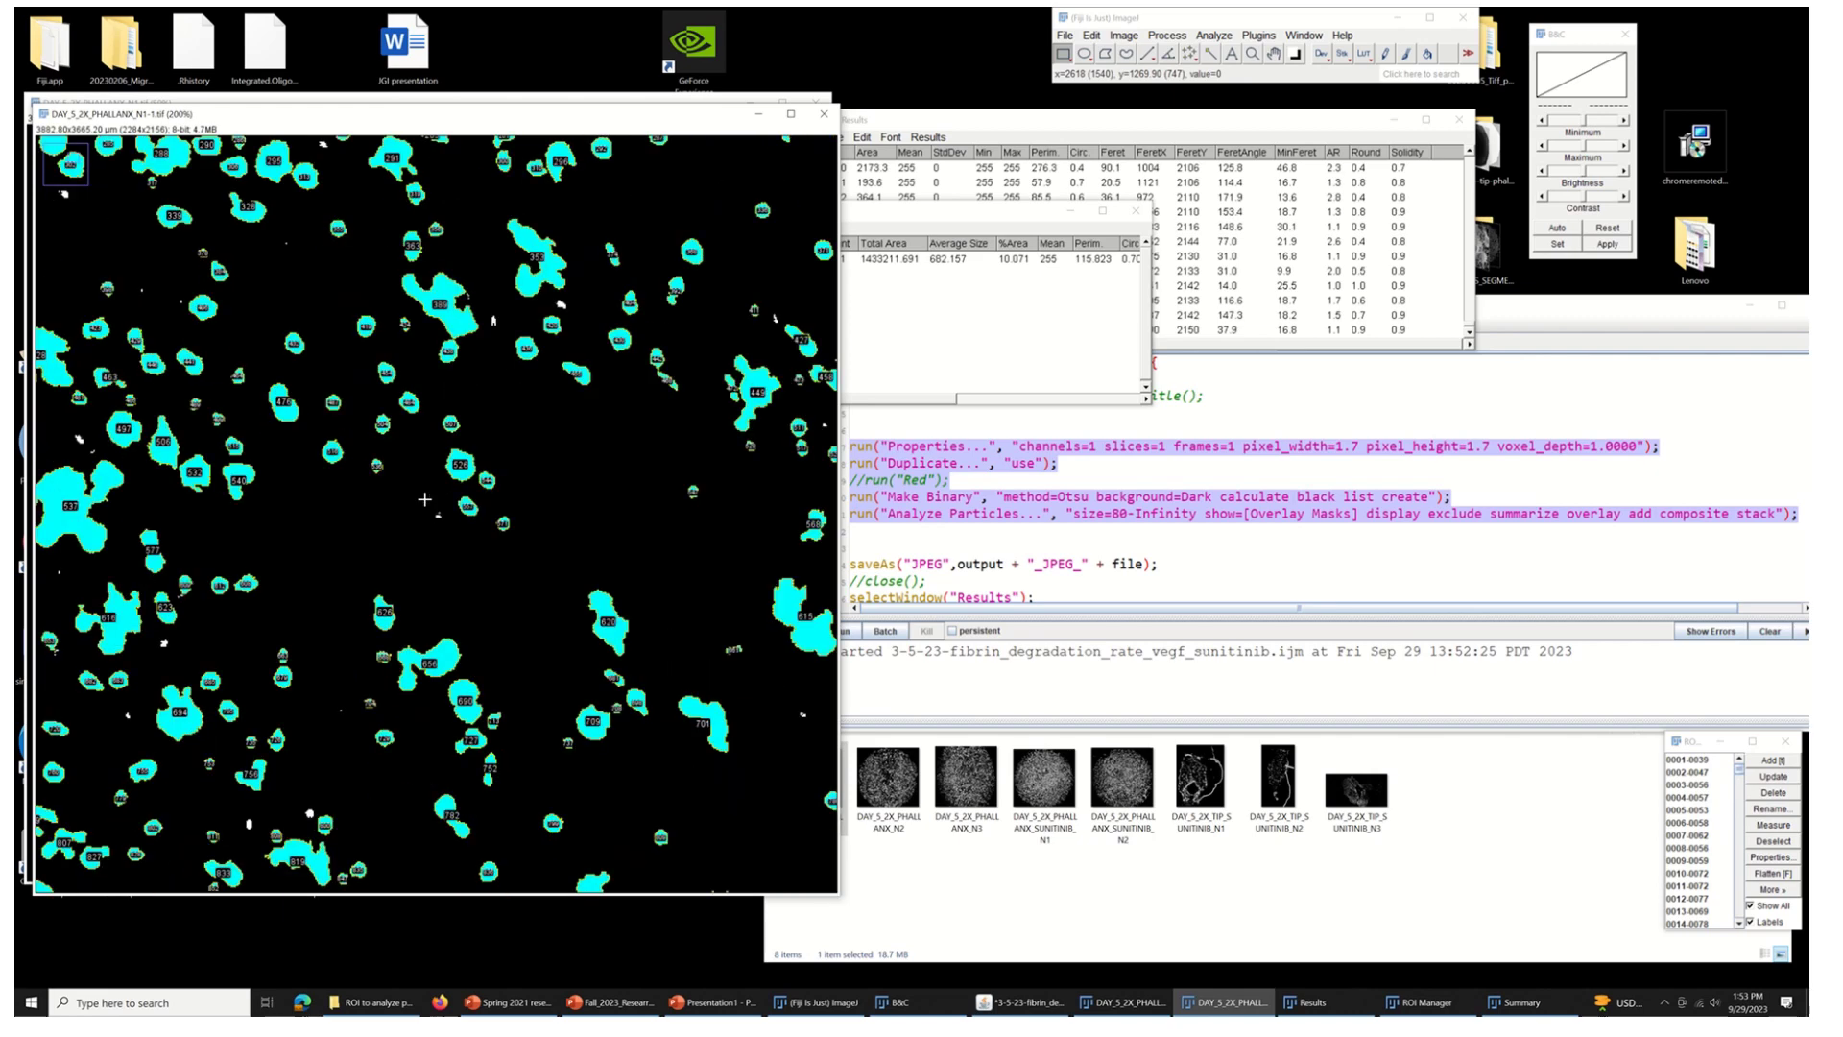
pyautogui.scroll(-2, 425, 499)
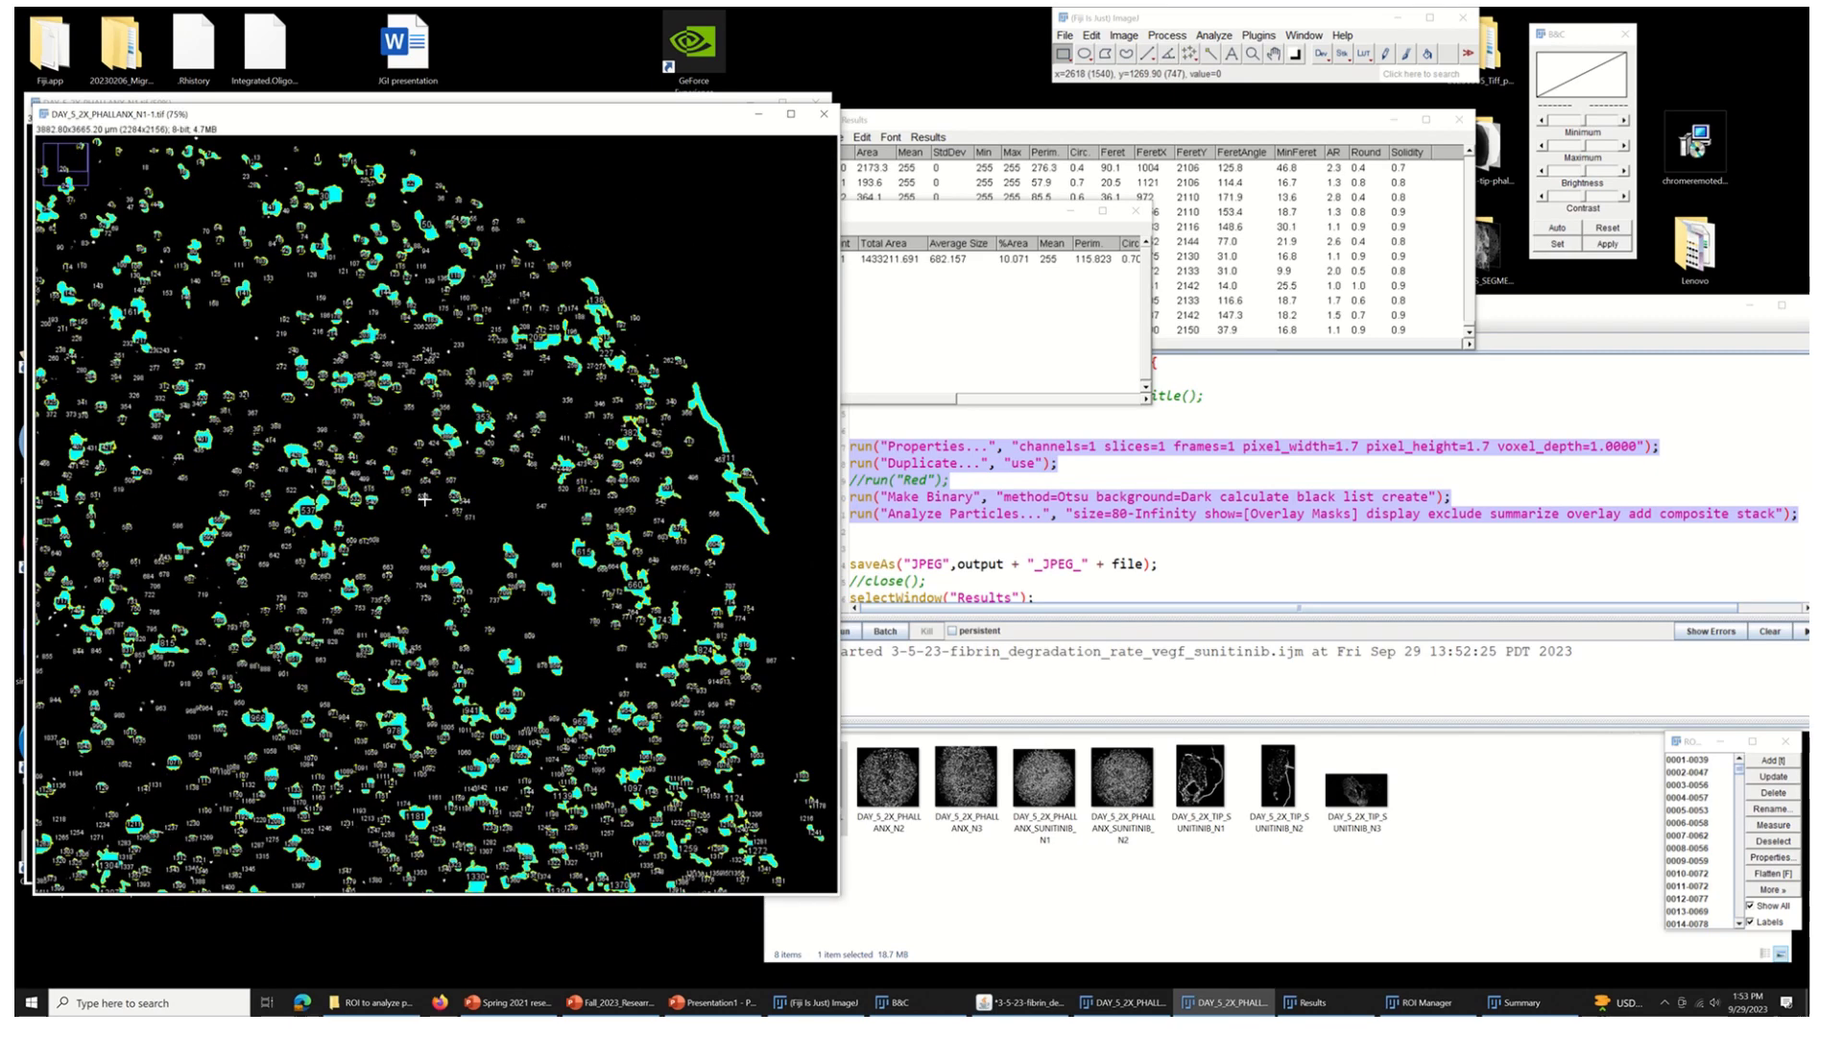
pyautogui.scroll(-1, 425, 499)
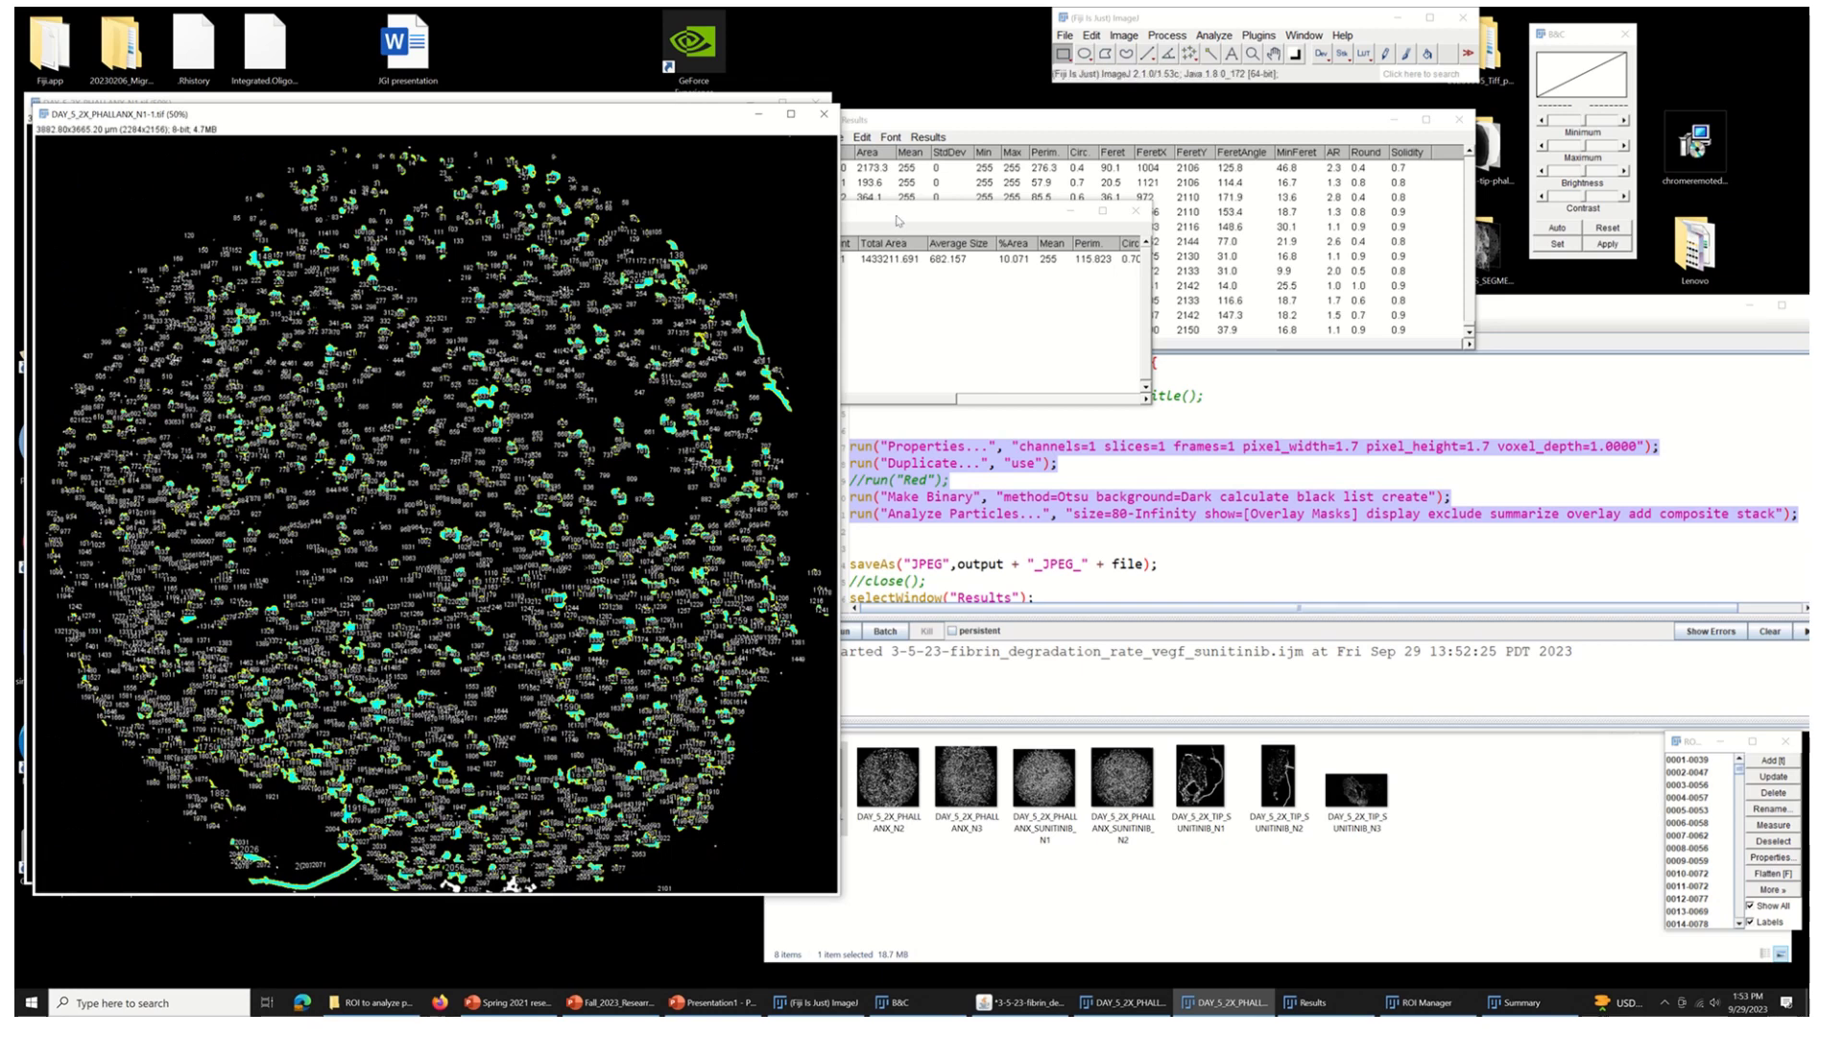
# - Move and widen the Summary table to examine its measurement columns
pyautogui.moveTo(898, 212); pyautogui.dragTo(949, 228)
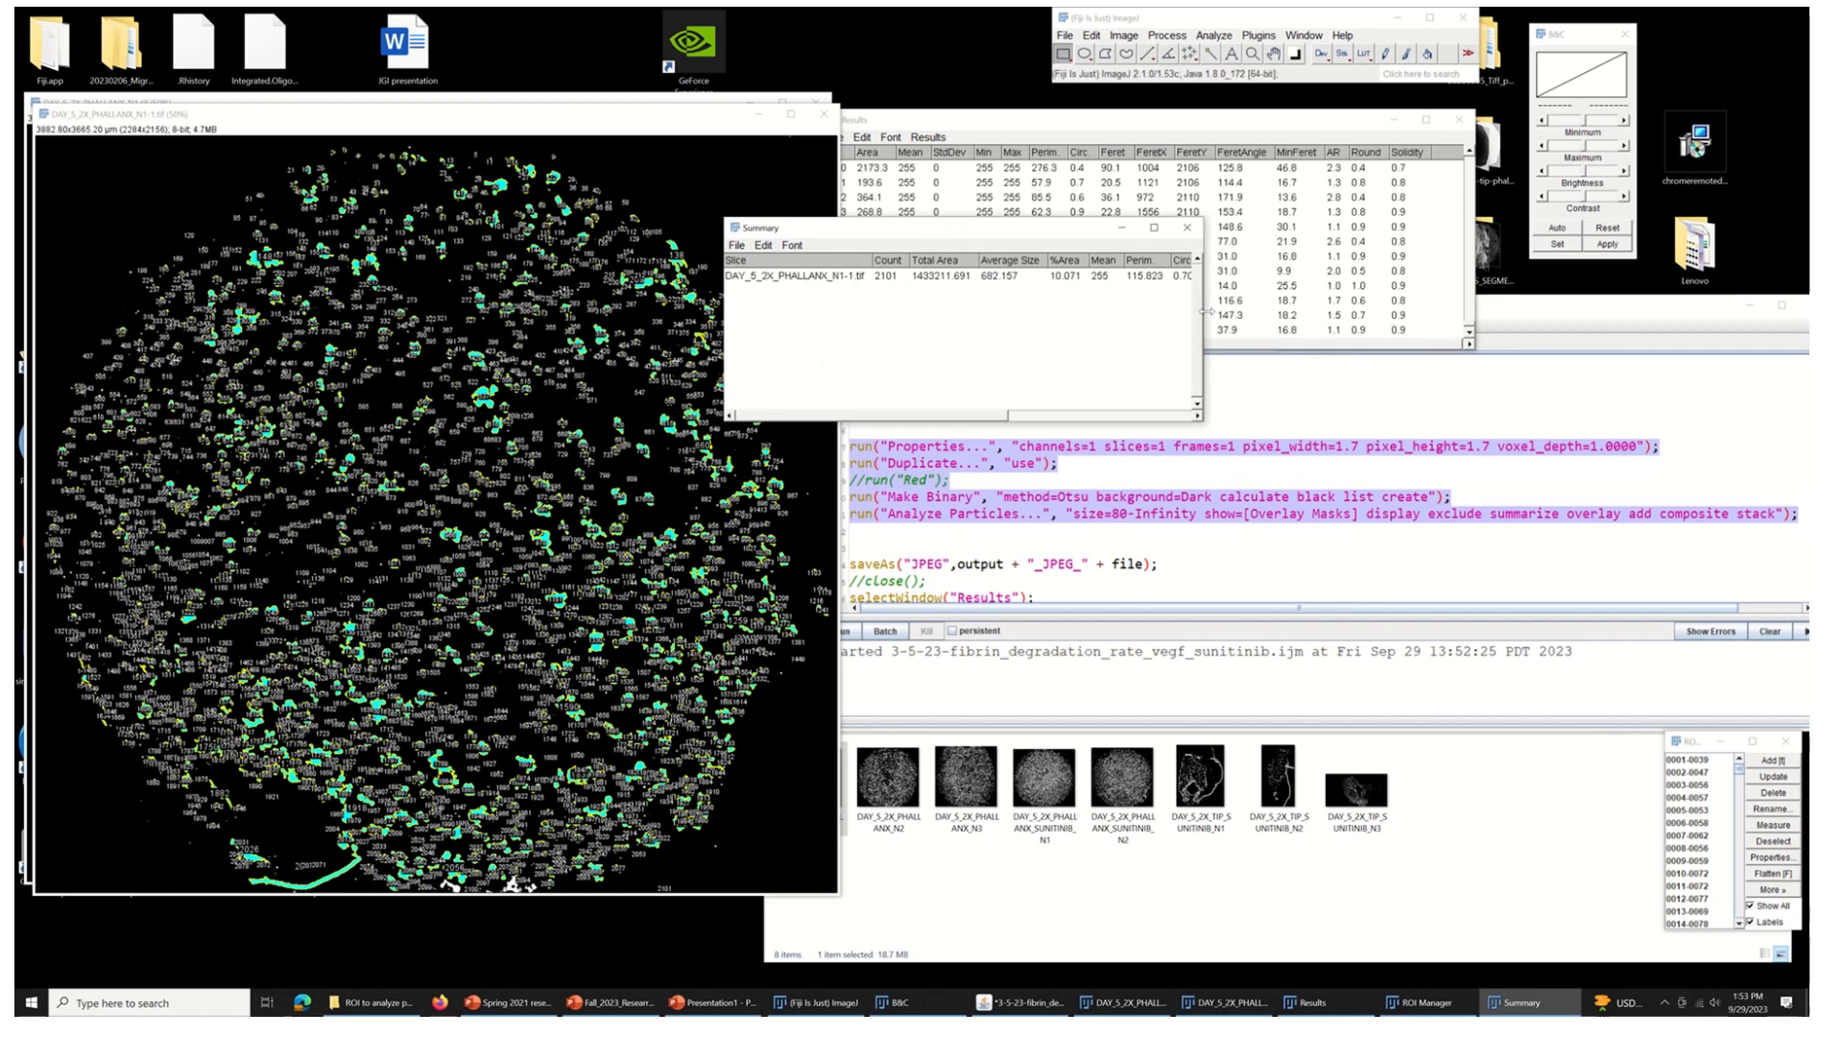
pyautogui.moveTo(1203, 317); pyautogui.dragTo(1464, 317)
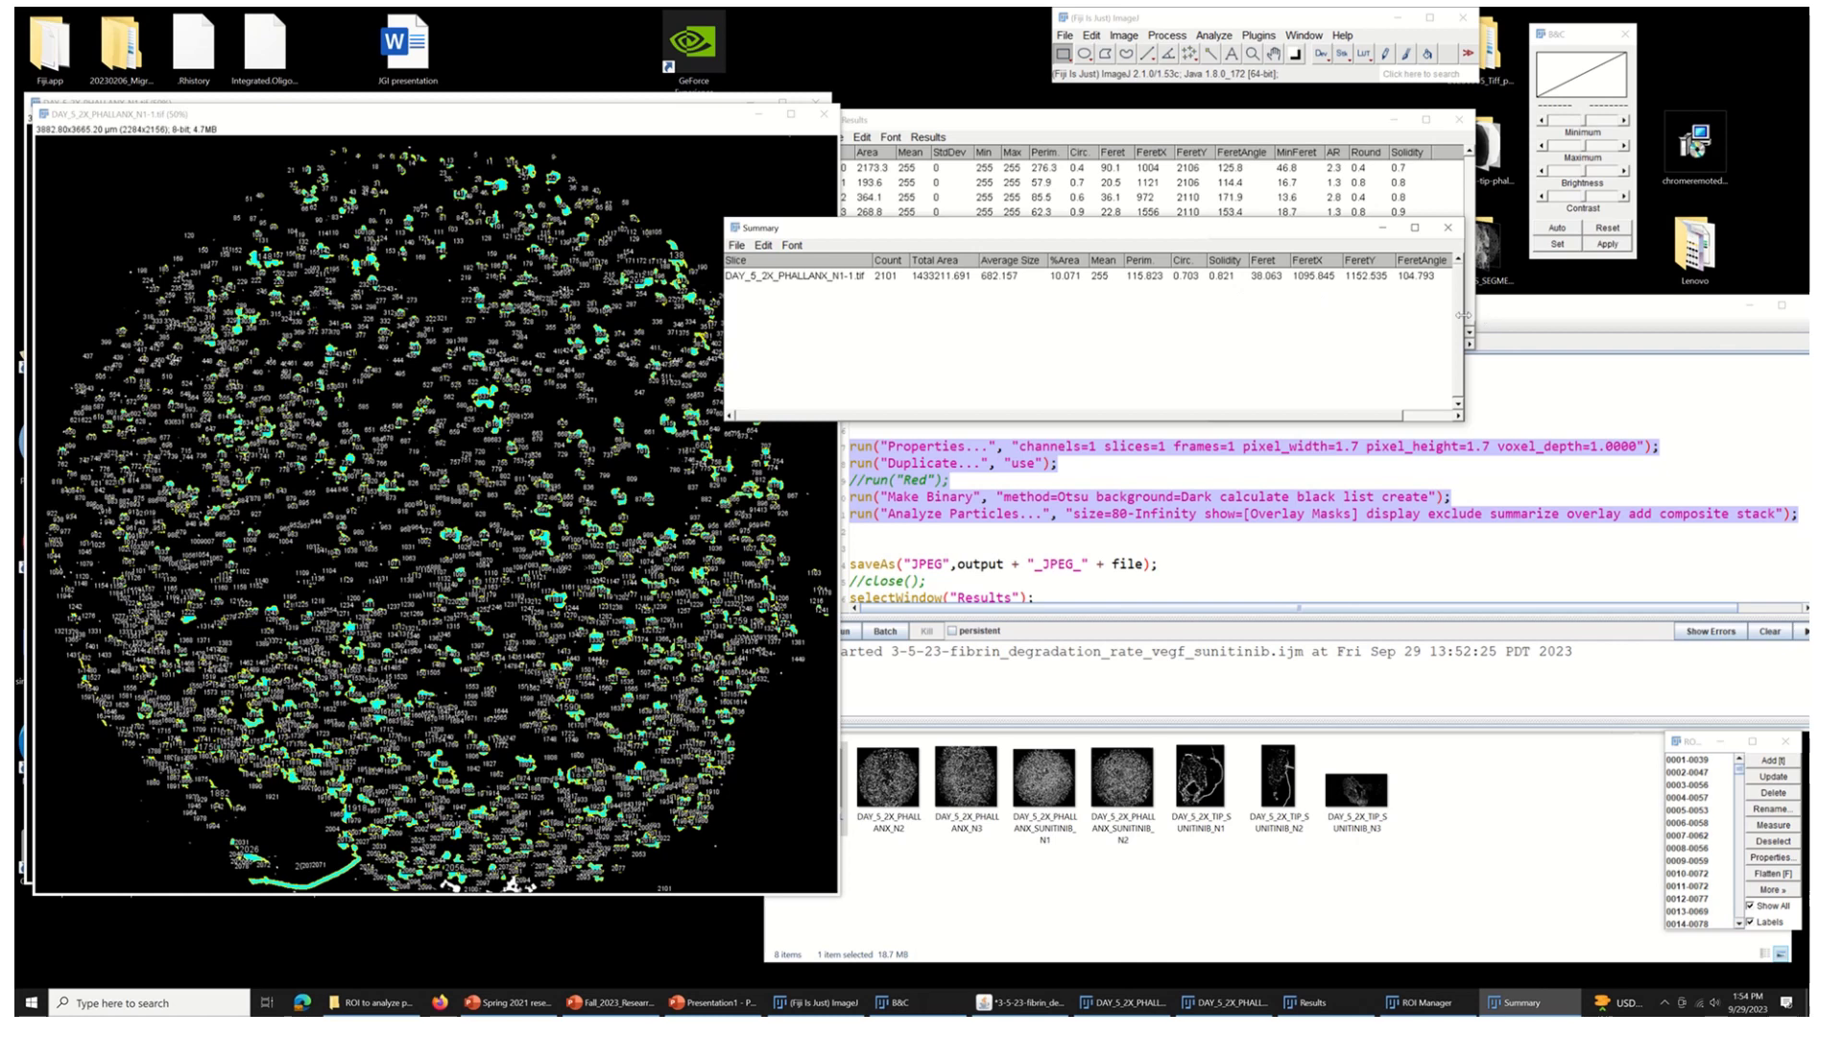
pyautogui.moveTo(1464, 327); pyautogui.dragTo(1325, 327)
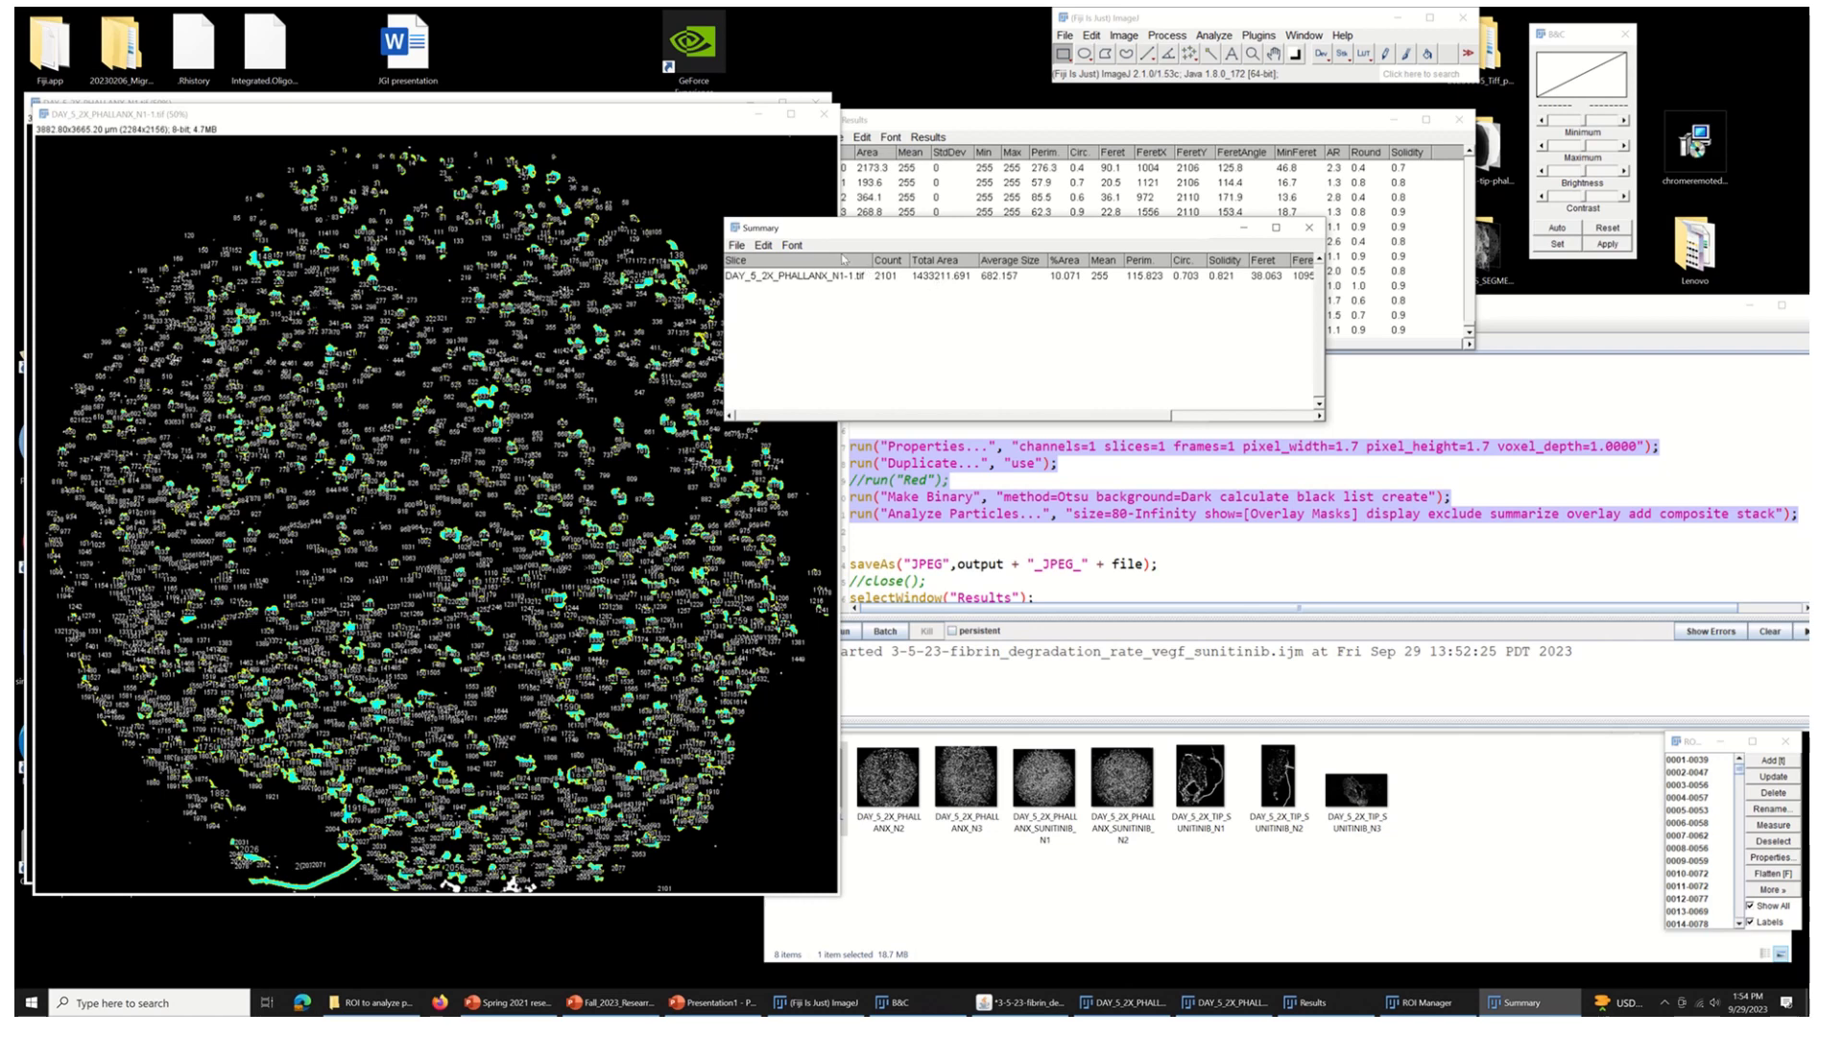
# - Enlarge the Results table to examine the per-particle measurements, and move both tables clear of the numbered image
pyautogui.click(896, 121)
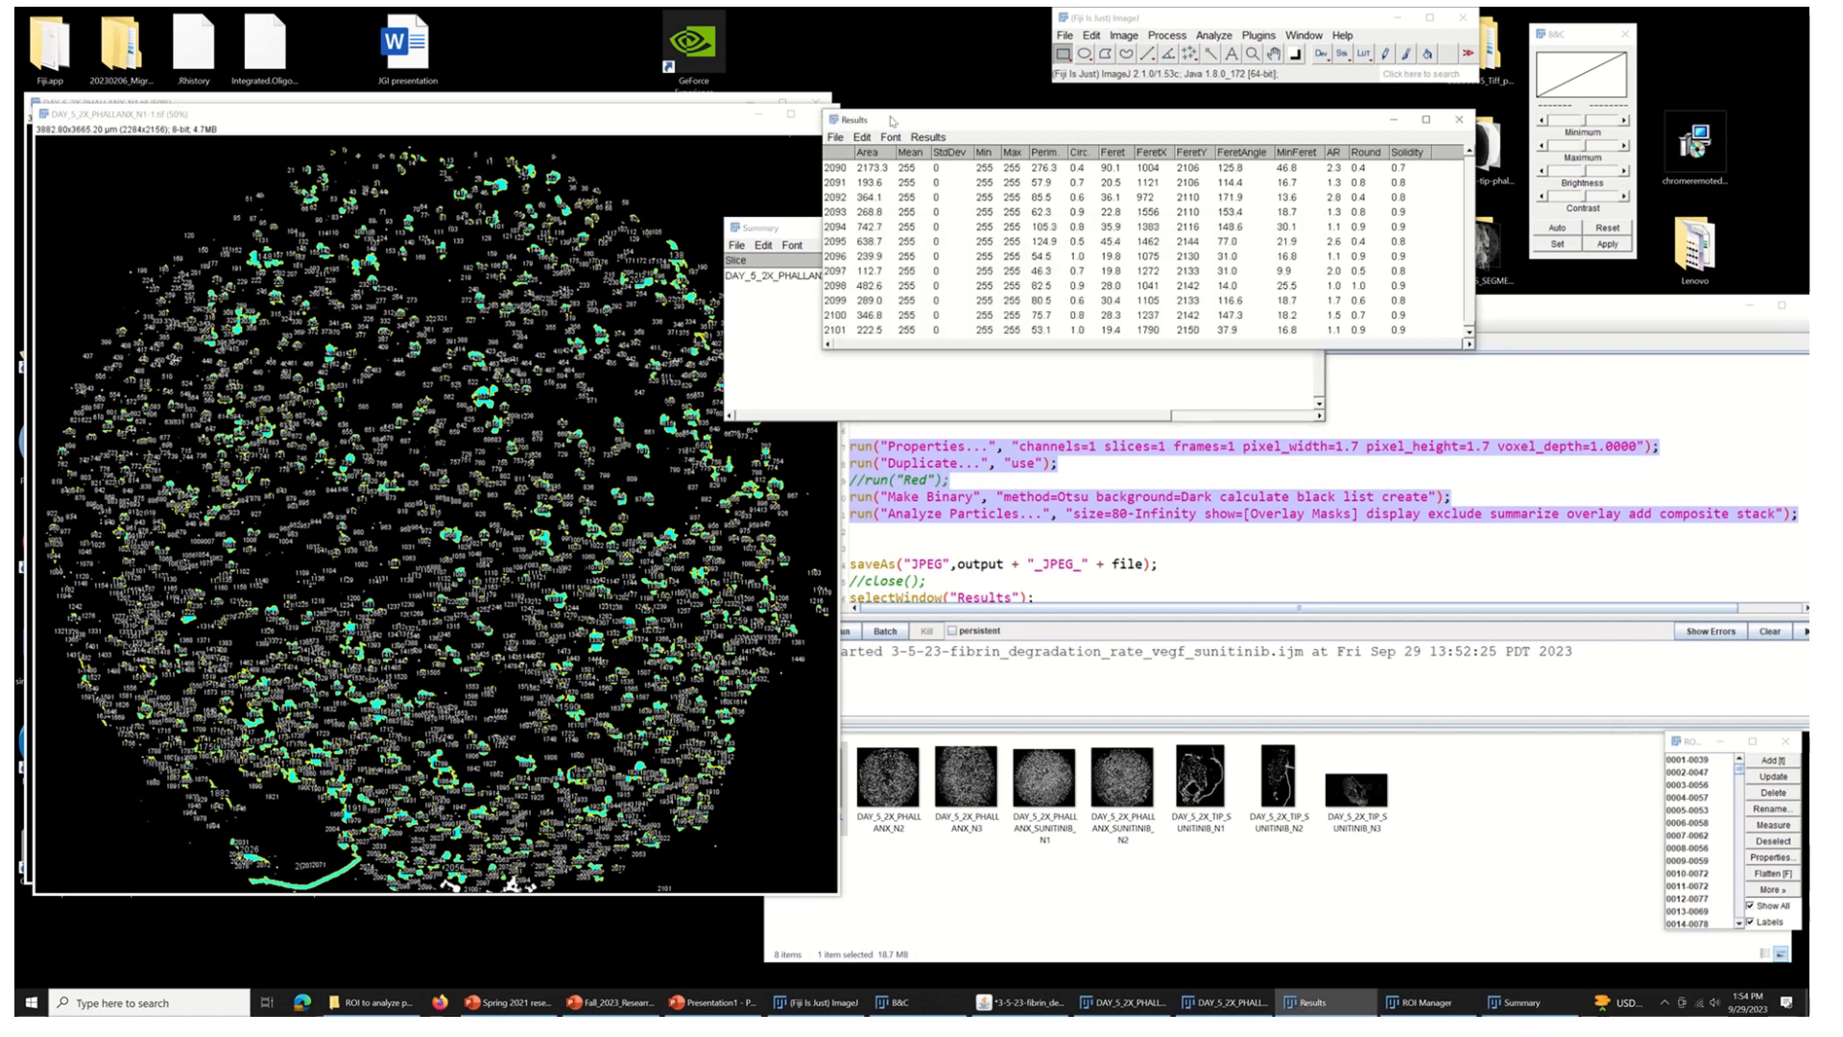
pyautogui.moveTo(896, 121); pyautogui.dragTo(689, 141)
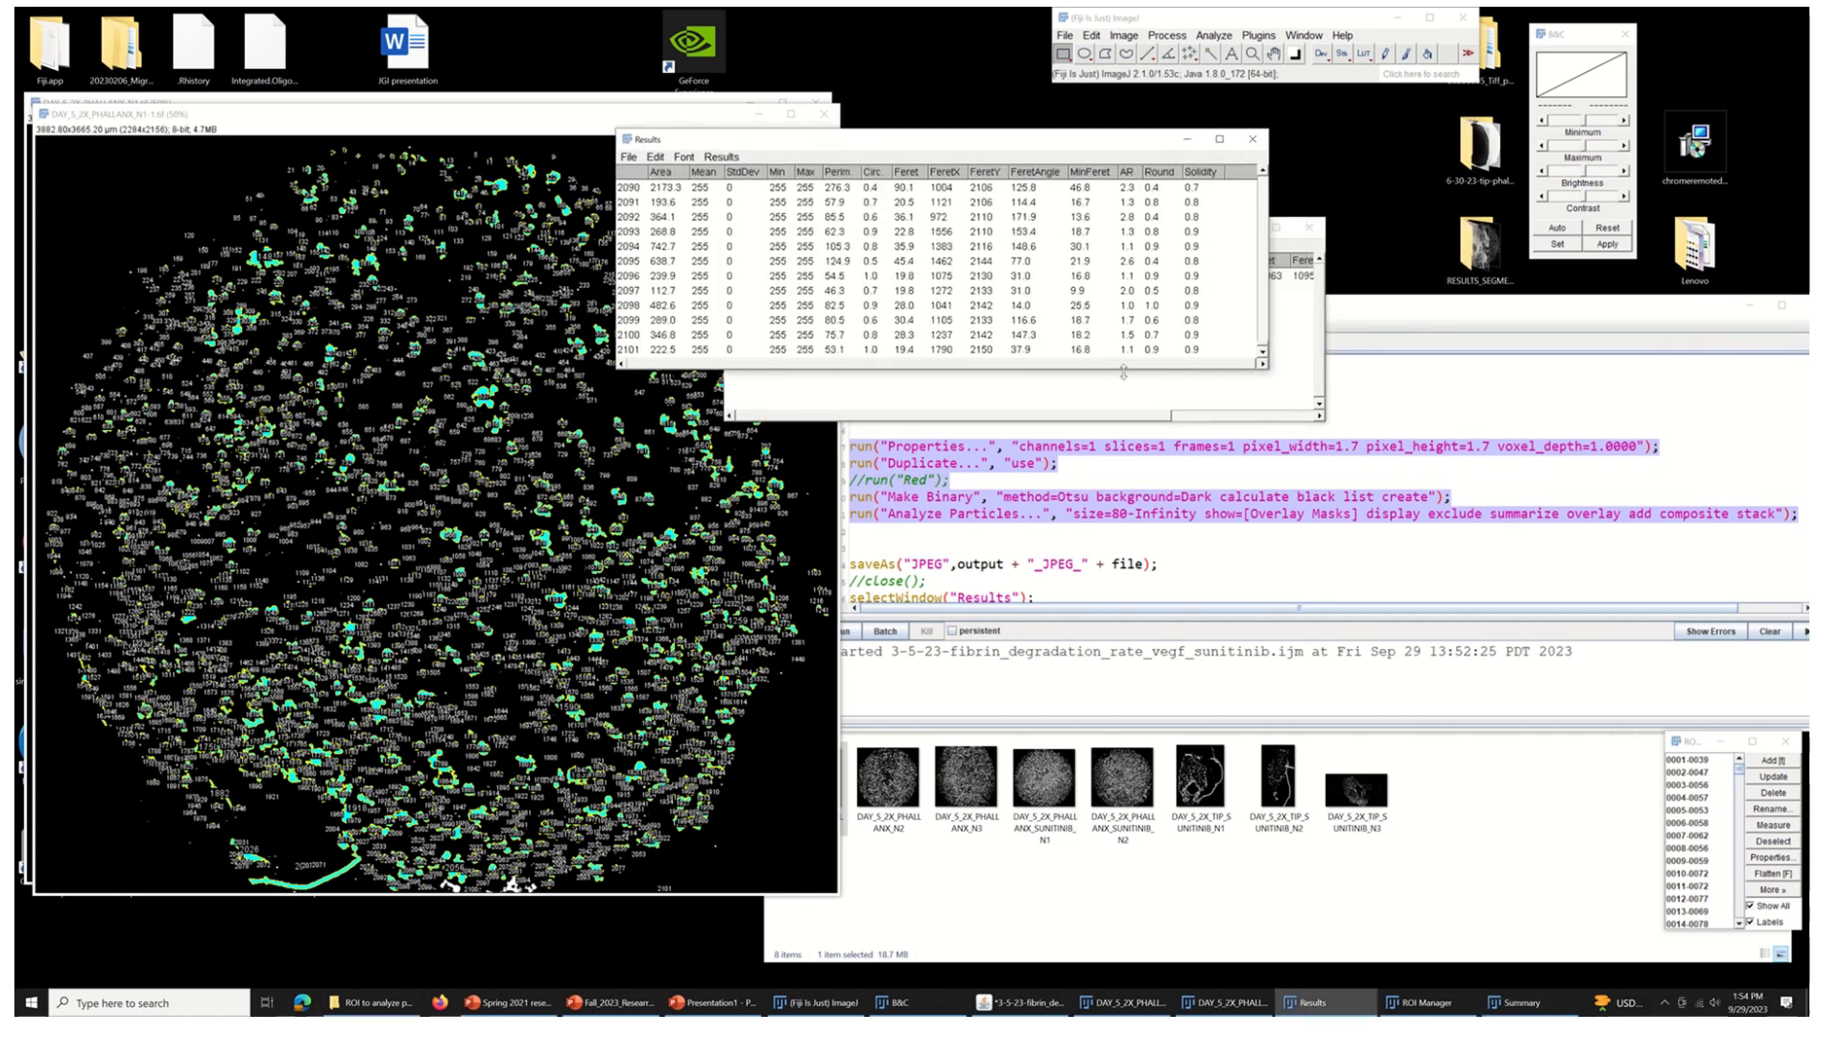
pyautogui.moveTo(1123, 370); pyautogui.dragTo(1118, 599)
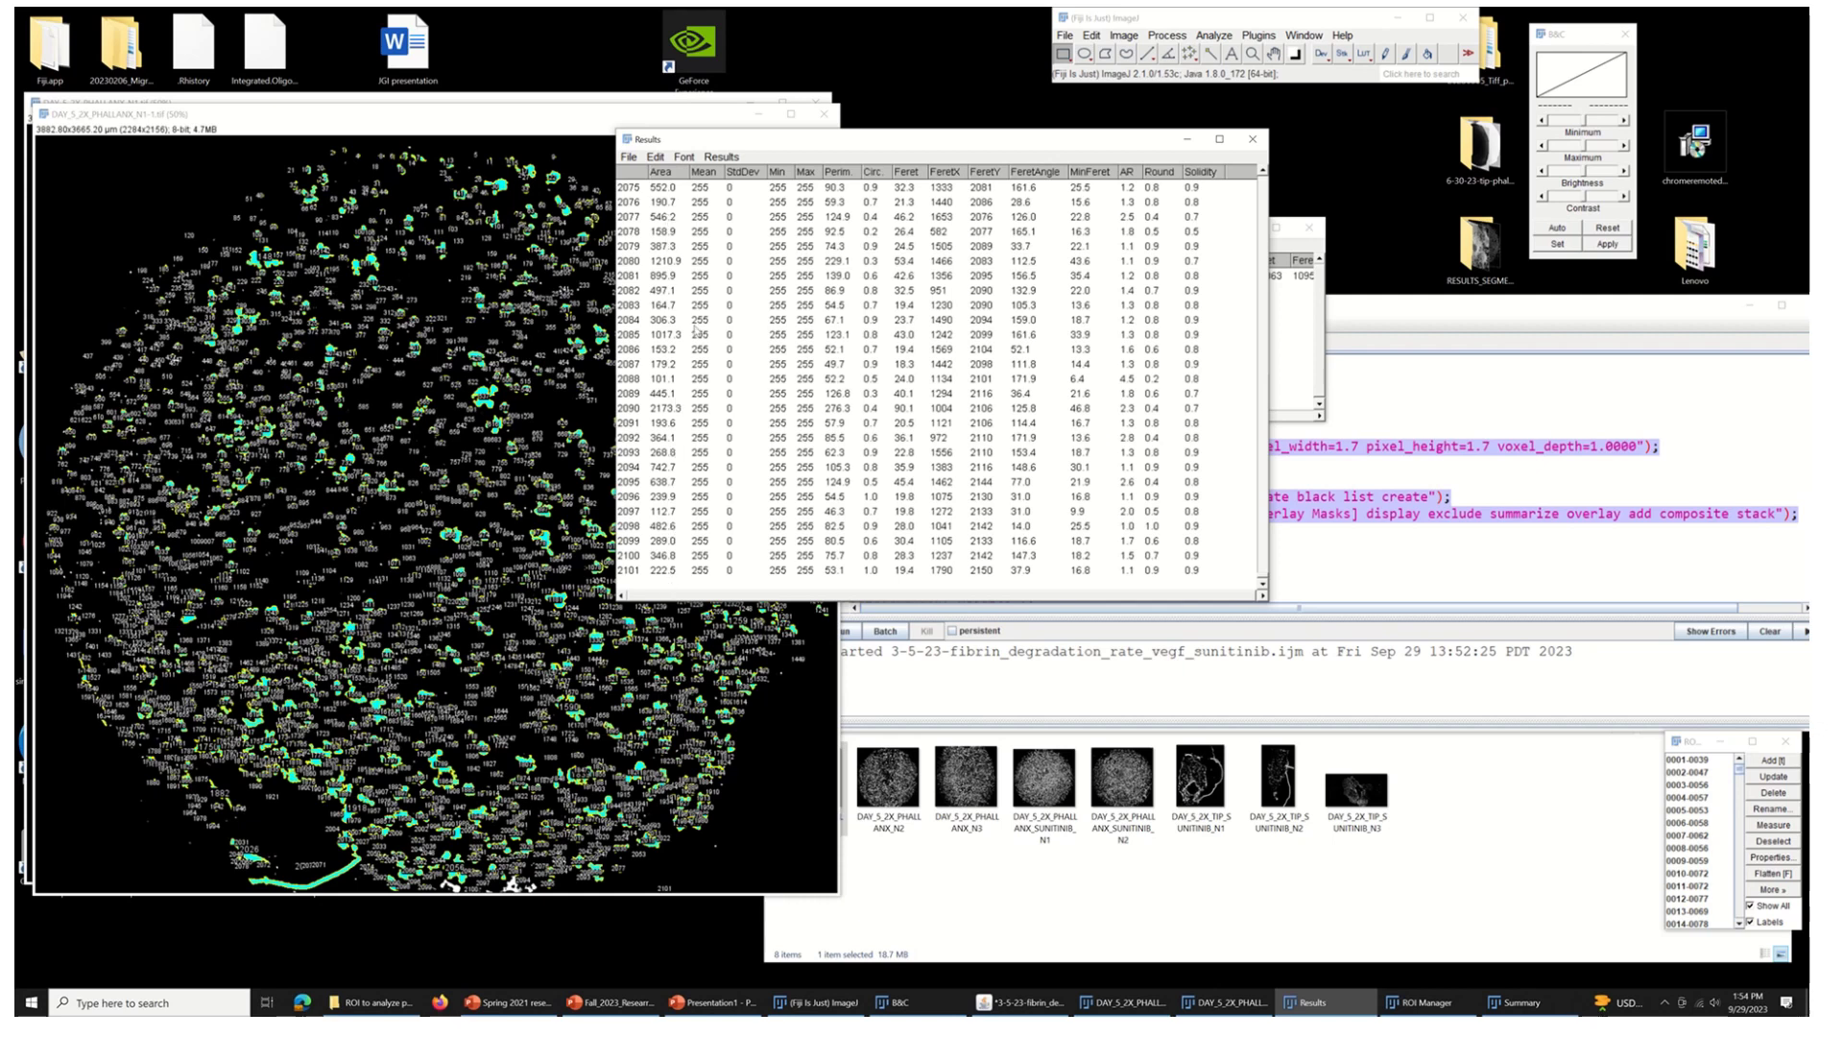
pyautogui.scroll(1, 960, 448)
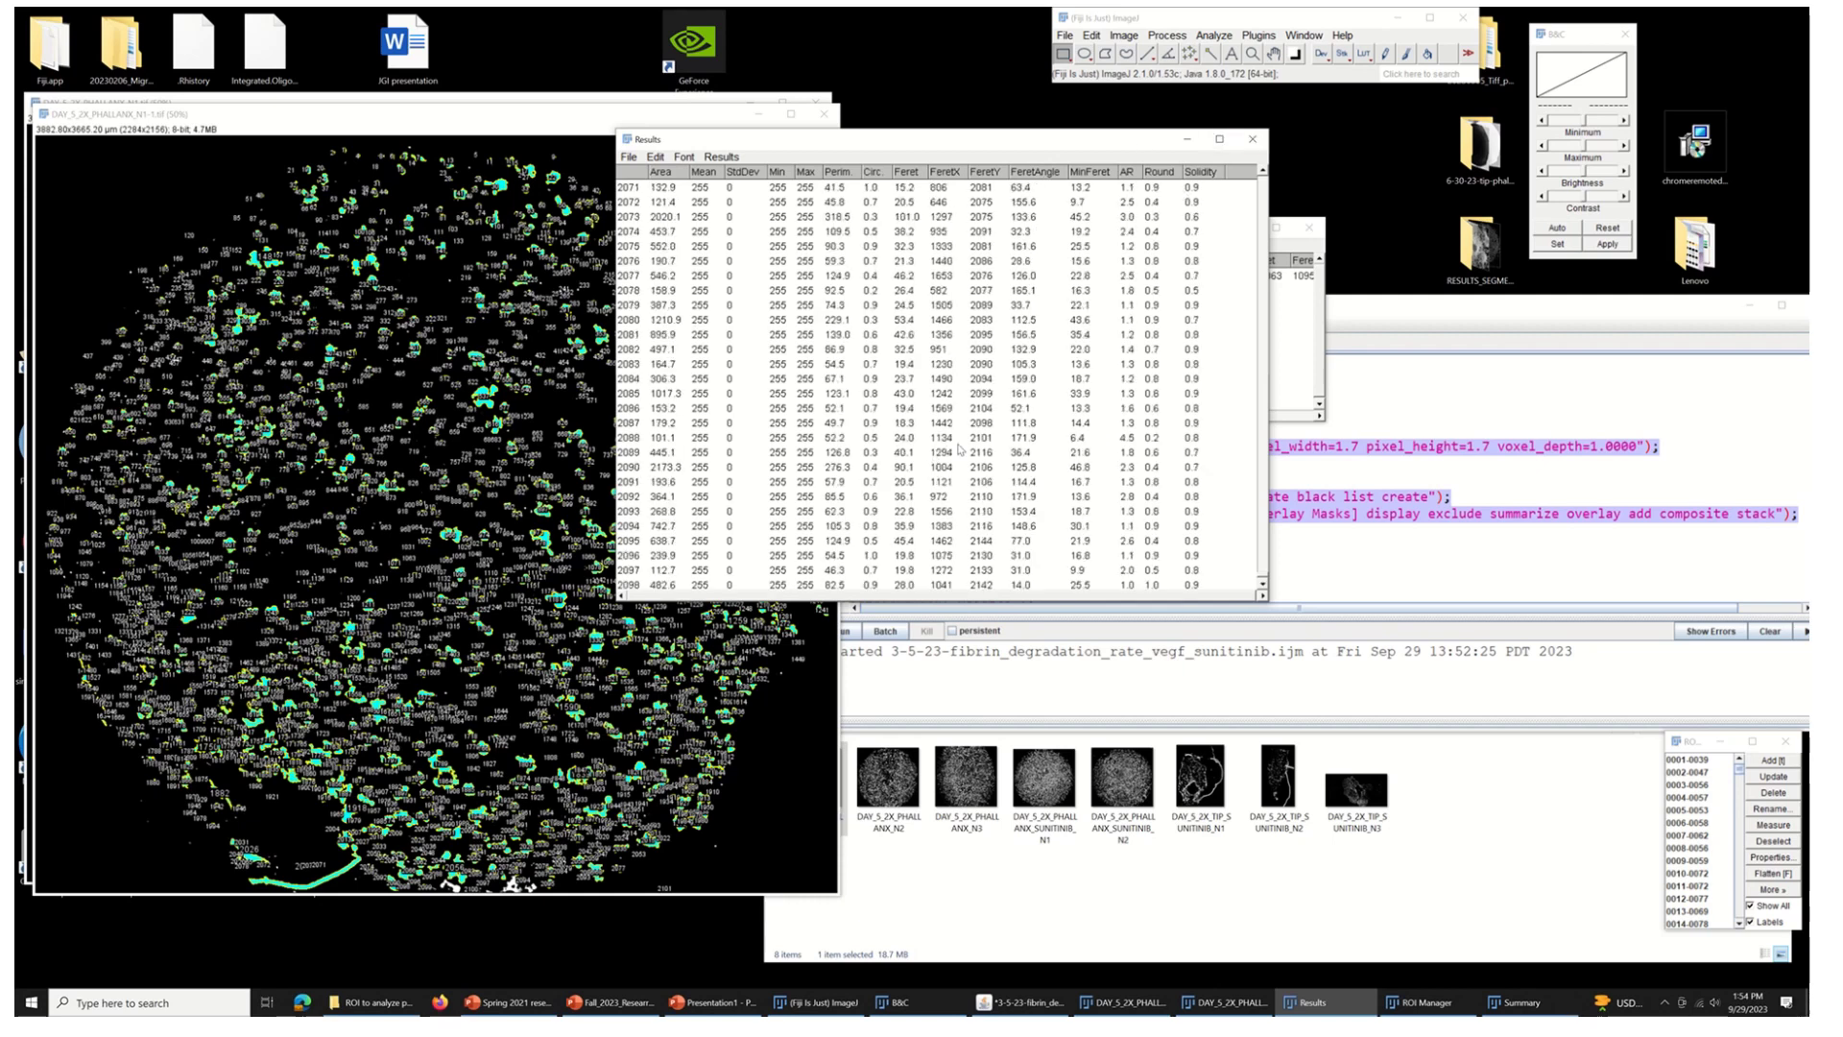
pyautogui.moveTo(968, 141); pyautogui.dragTo(1238, 196)
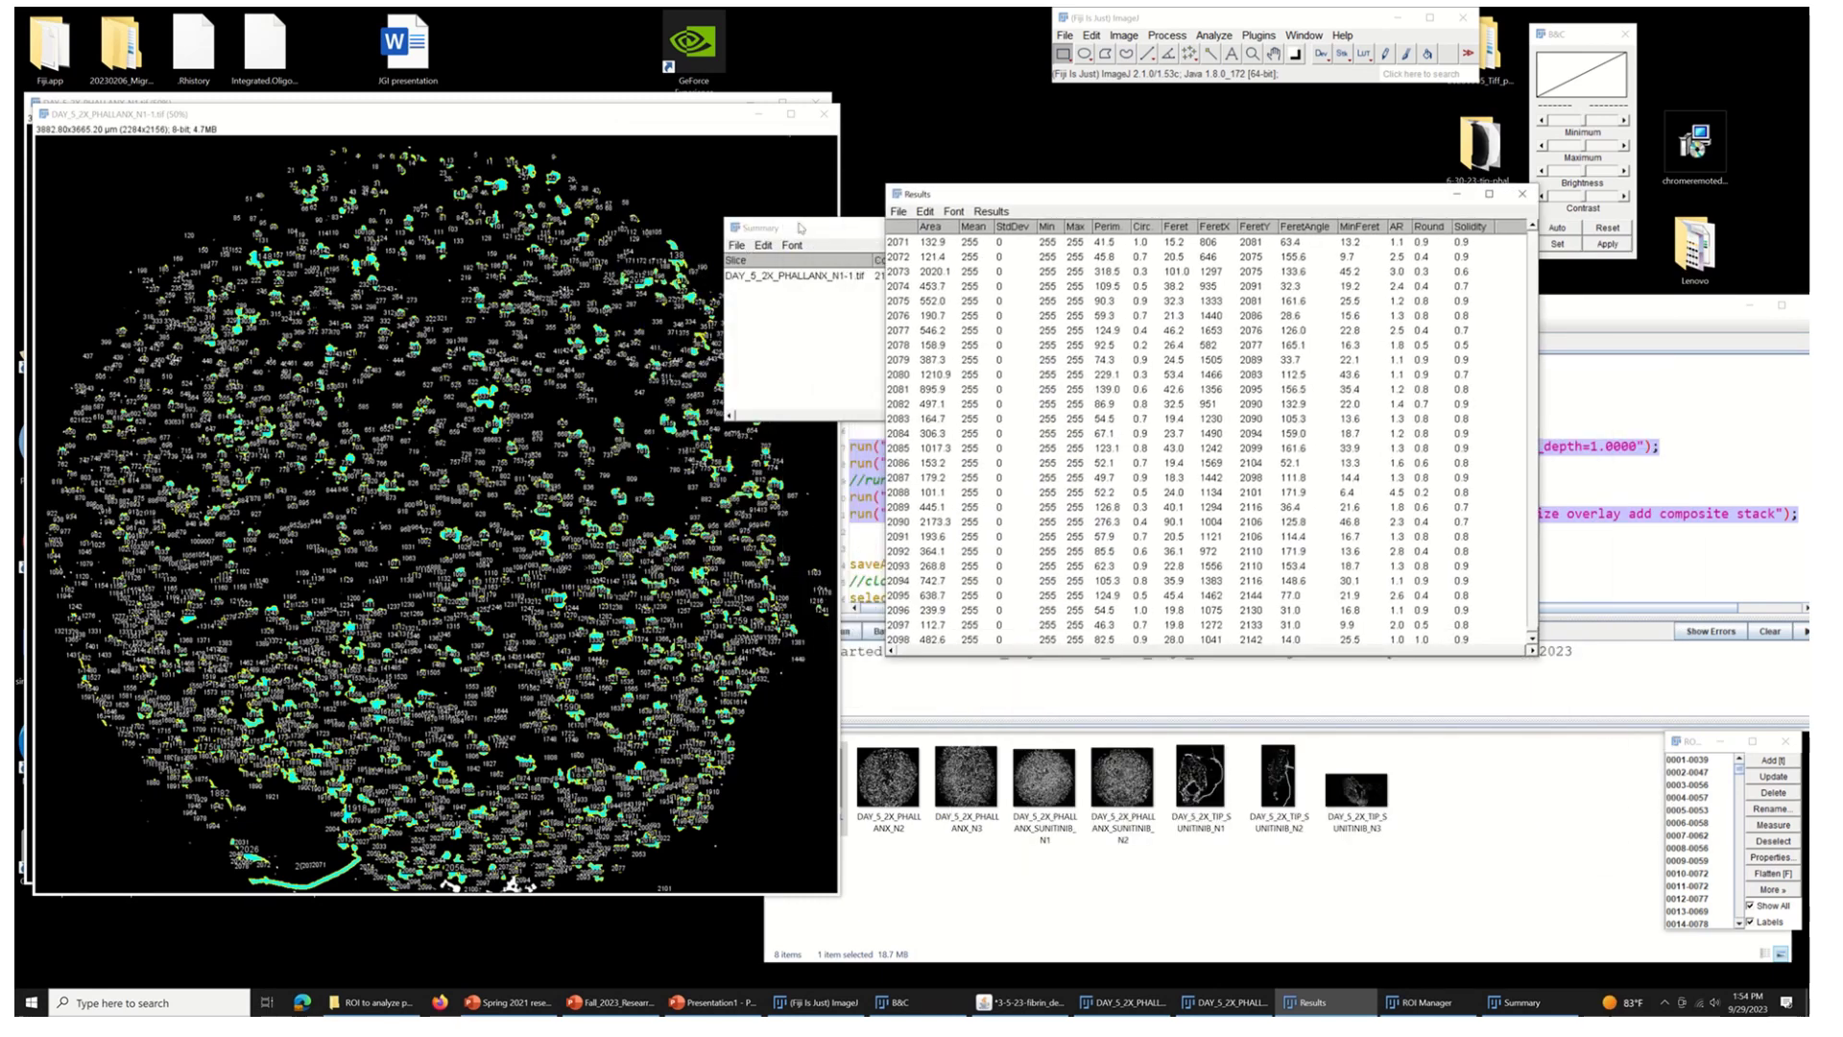
pyautogui.click(768, 227)
pyautogui.moveTo(768, 227); pyautogui.dragTo(936, 327)
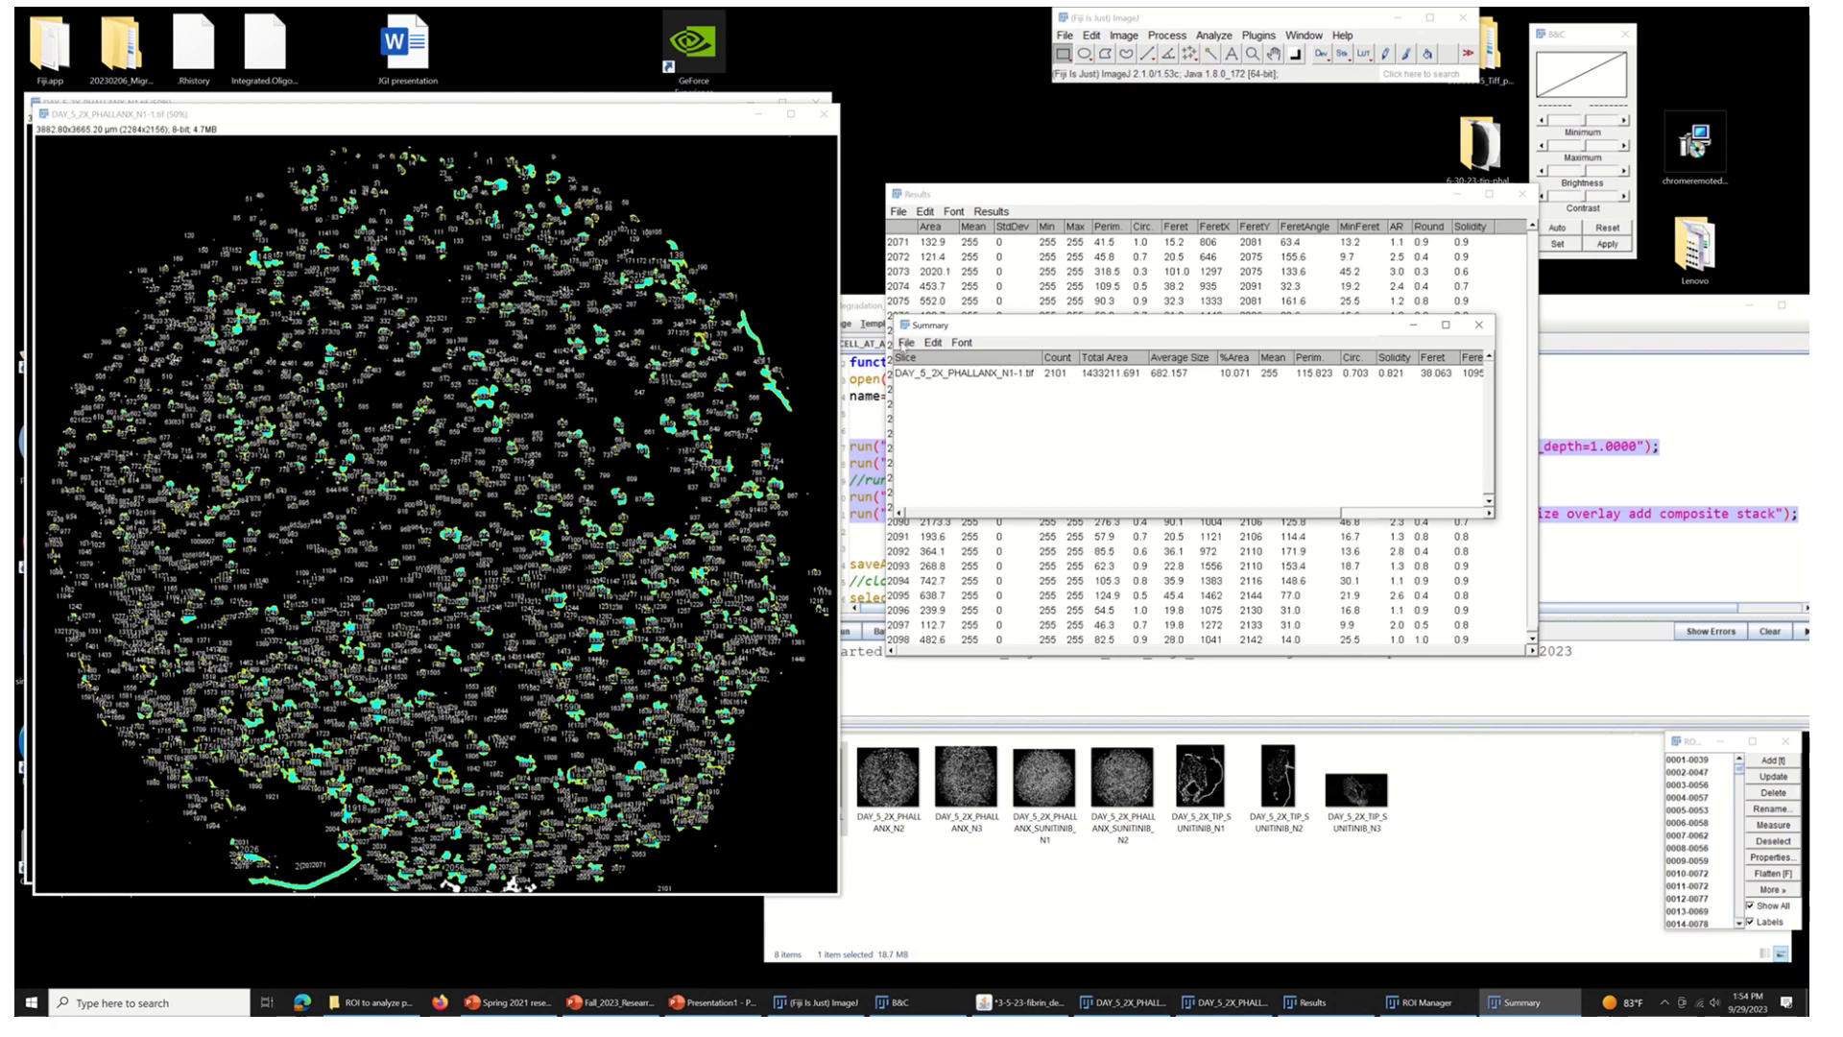
# - Compare the original DAY_5_2X_PHALLANX_N1 image side by side with its numbered particle version
pyautogui.moveTo(618, 129)
pyautogui.mouseDown()
pyautogui.moveTo(661, 141)
pyautogui.moveTo(627, 150)
pyautogui.mouseUp()
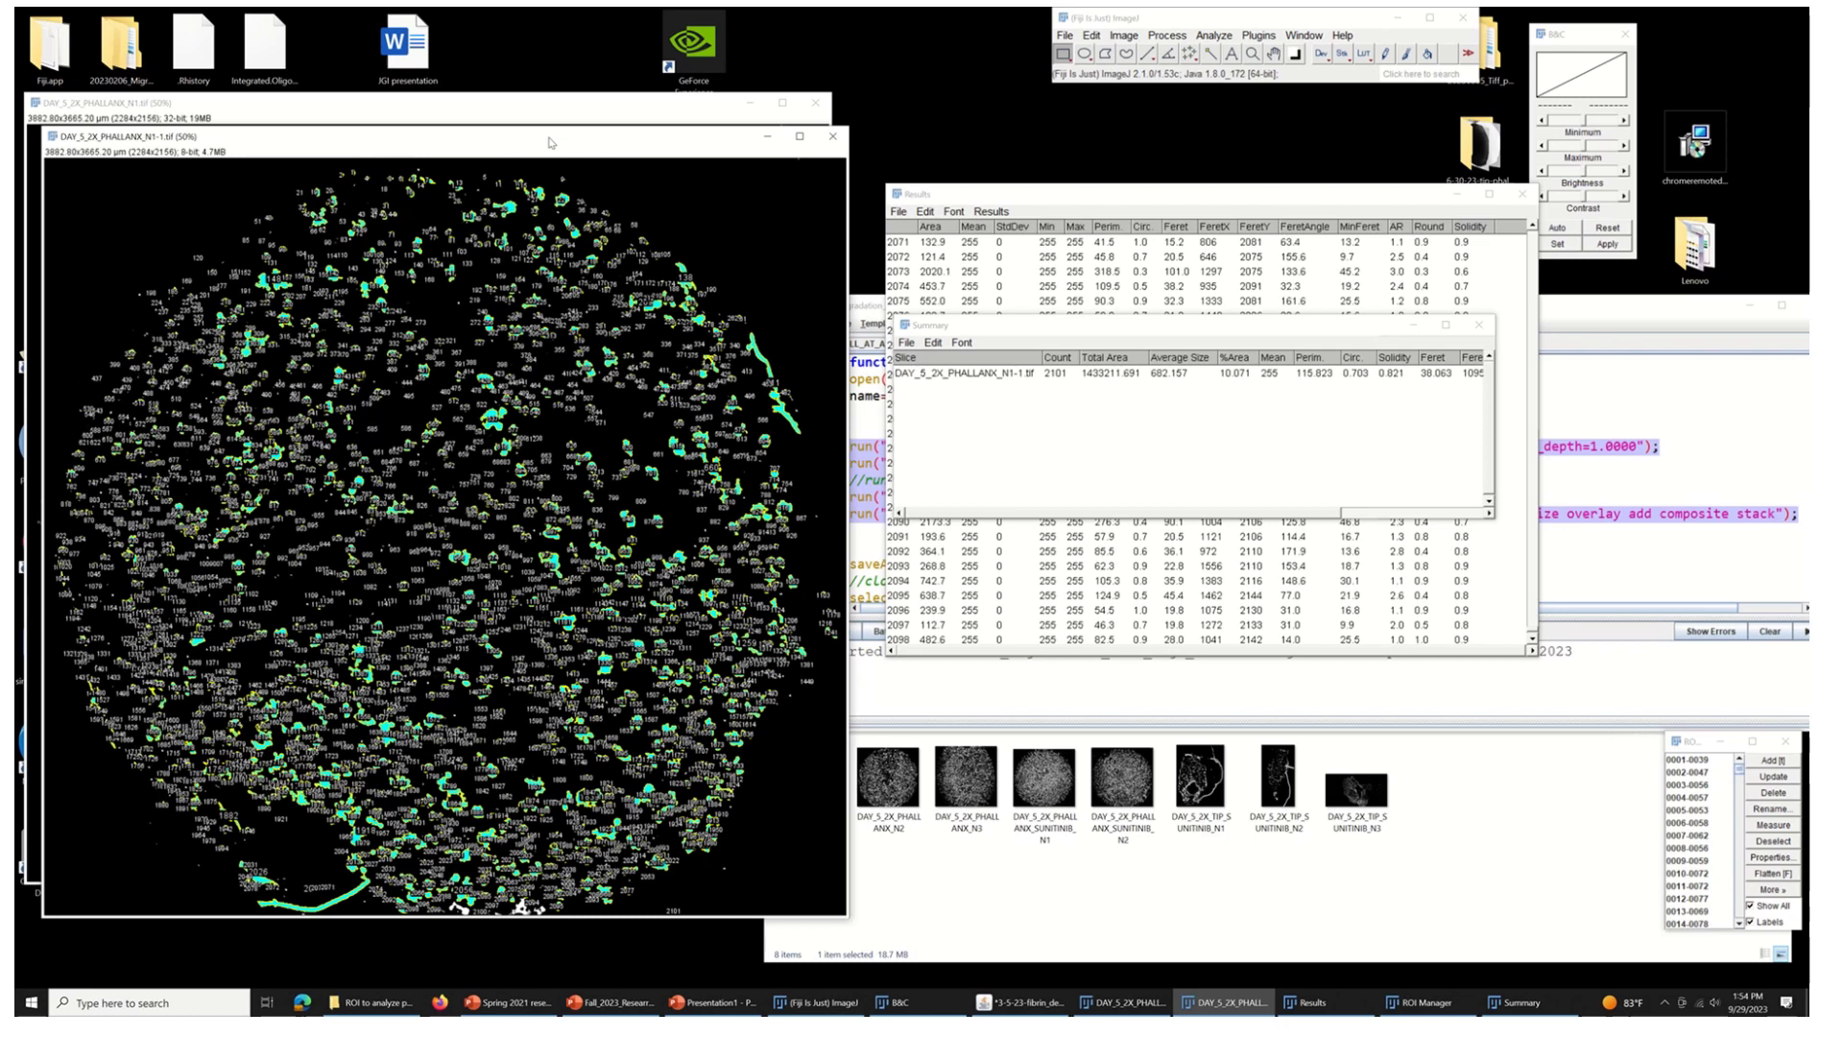
pyautogui.moveTo(549, 142); pyautogui.dragTo(1357, 168)
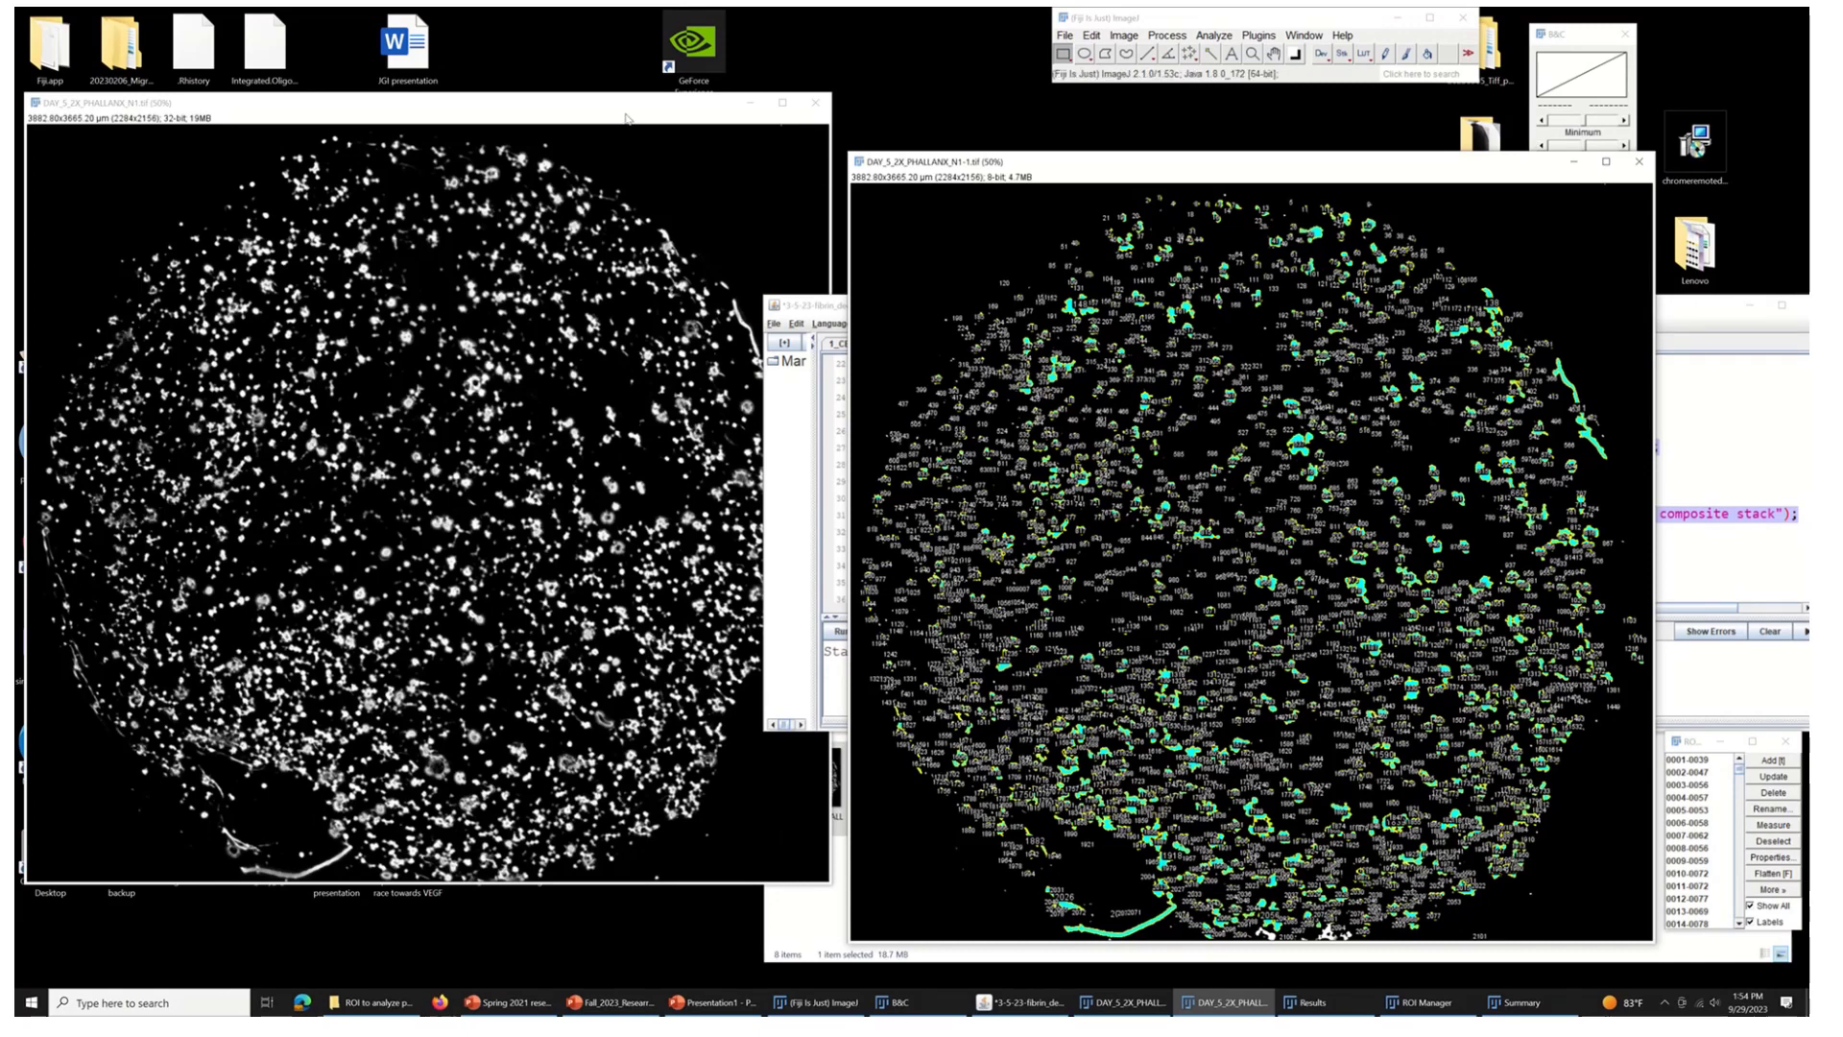
pyautogui.moveTo(625, 118)
pyautogui.mouseDown()
pyautogui.moveTo(1168, 217)
pyautogui.moveTo(1231, 258)
pyautogui.moveTo(713, 142)
pyautogui.moveTo(636, 99)
pyautogui.mouseUp()
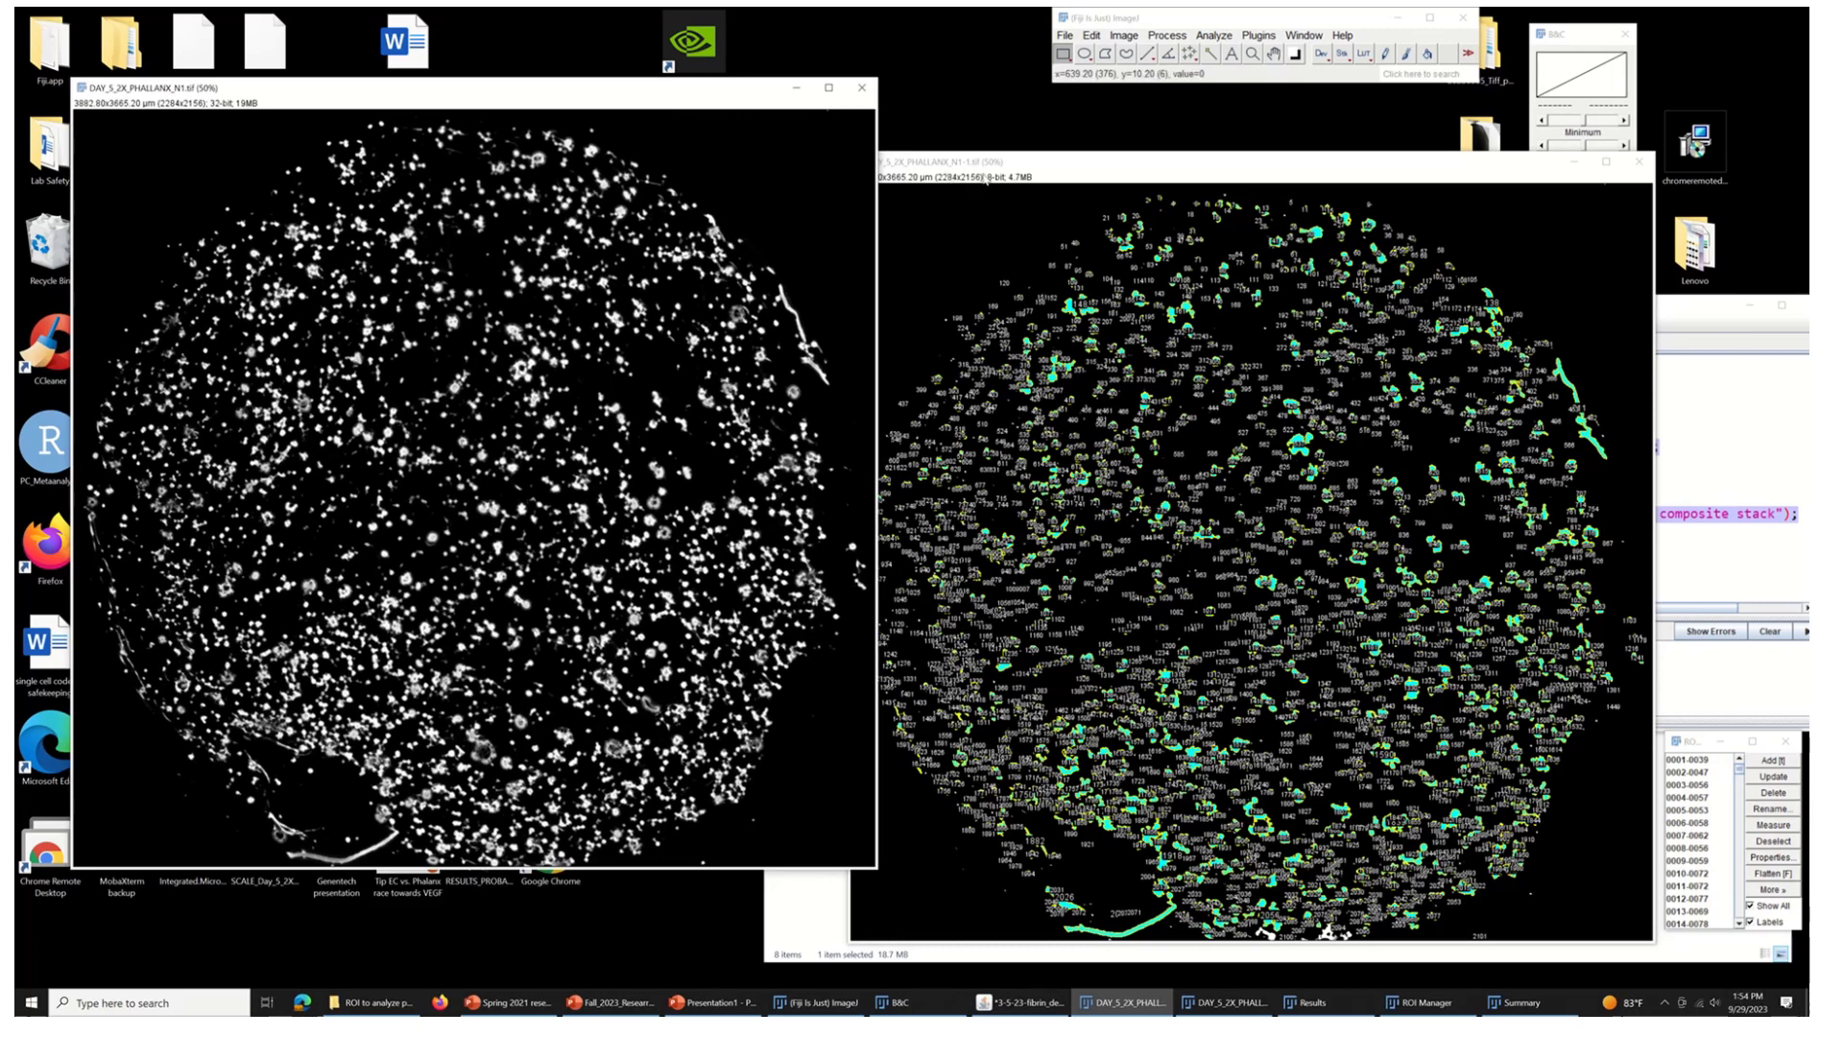
pyautogui.moveTo(988, 162); pyautogui.dragTo(573, 122)
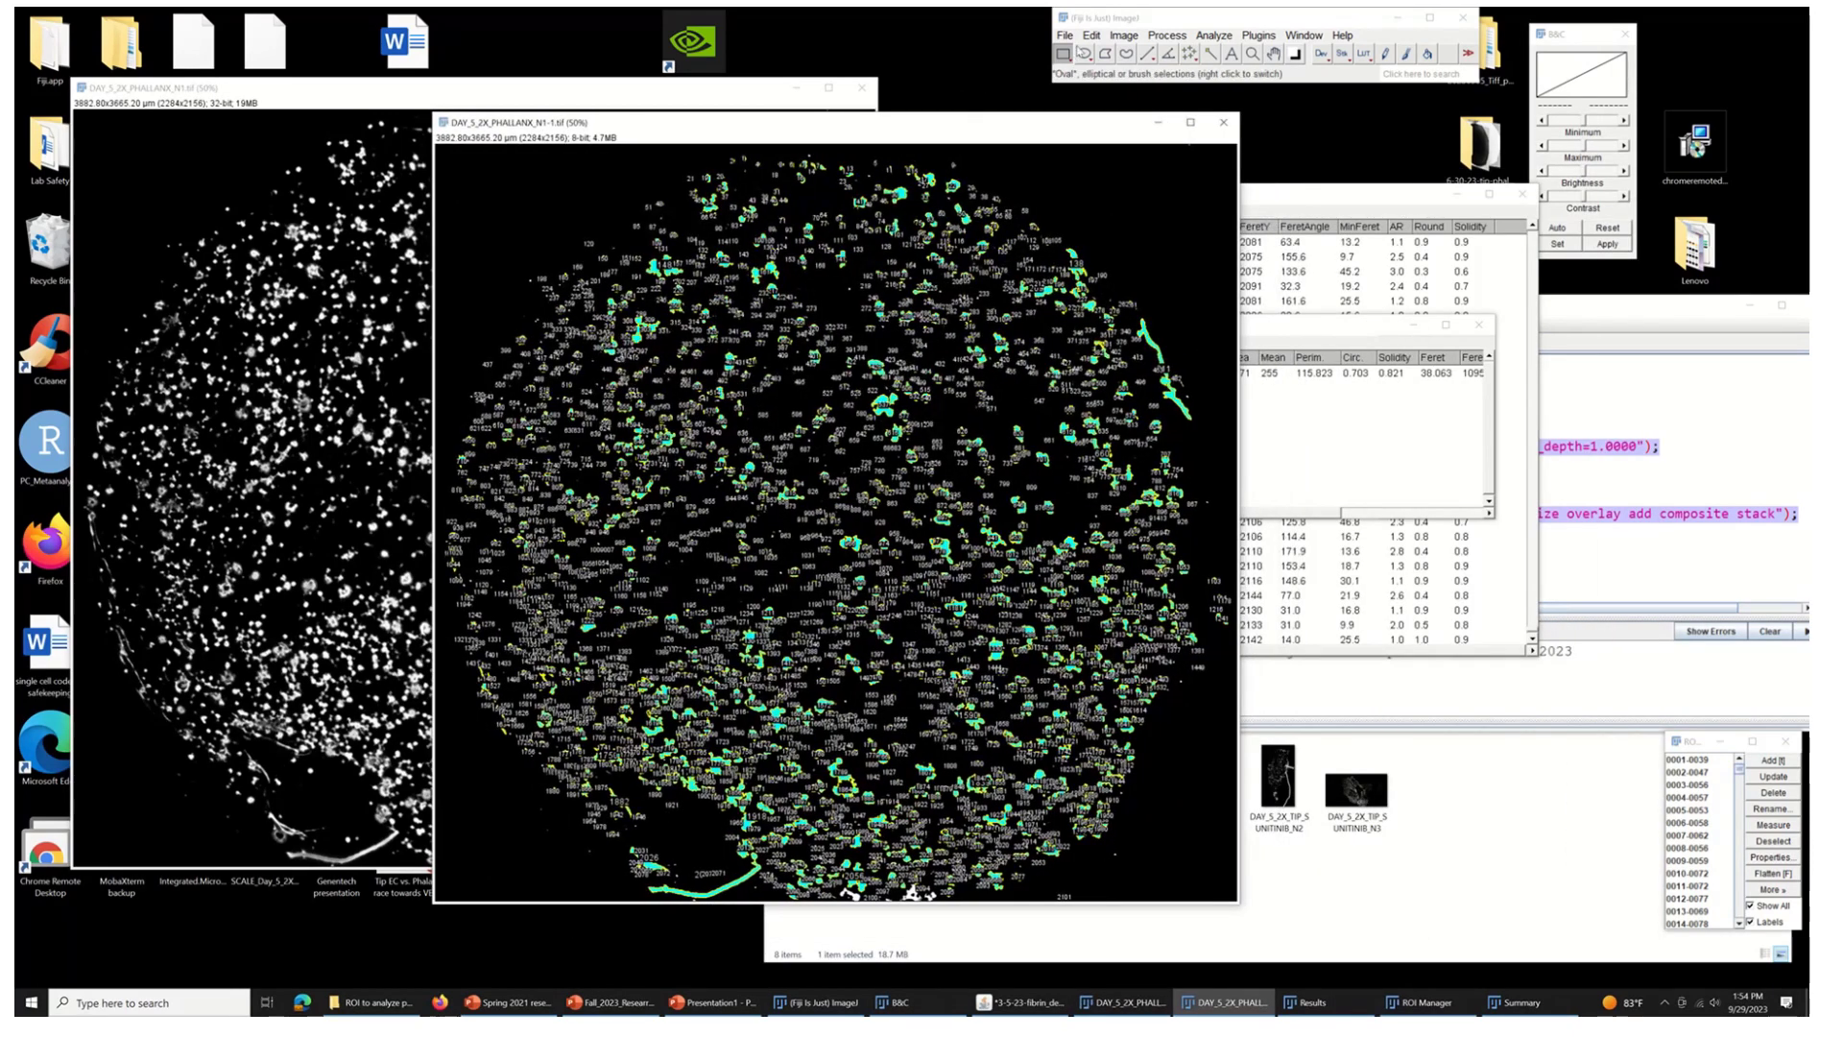
# - Start saving the numbered particle image as TIFF and browse up from the Phallanx_P4 folder to the Young folder
pyautogui.click(1064, 35)
pyautogui.moveTo(1082, 241)
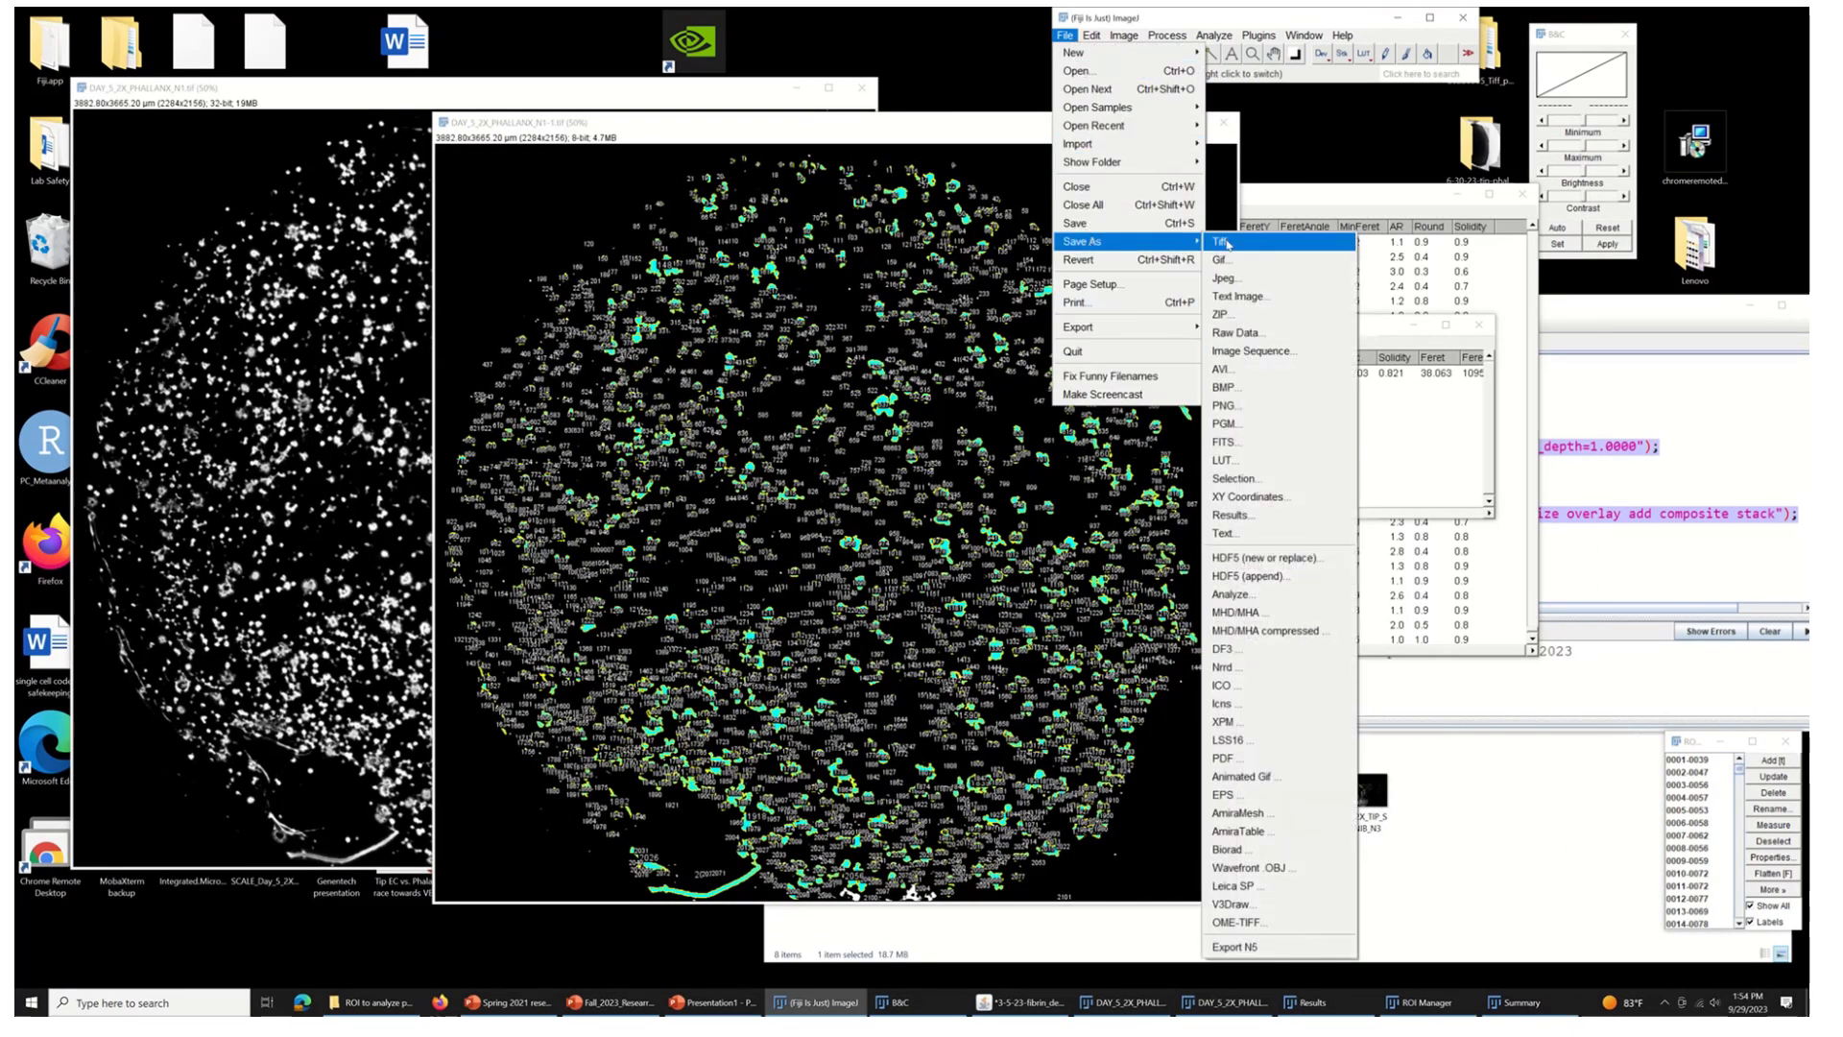
pyautogui.click(1226, 243)
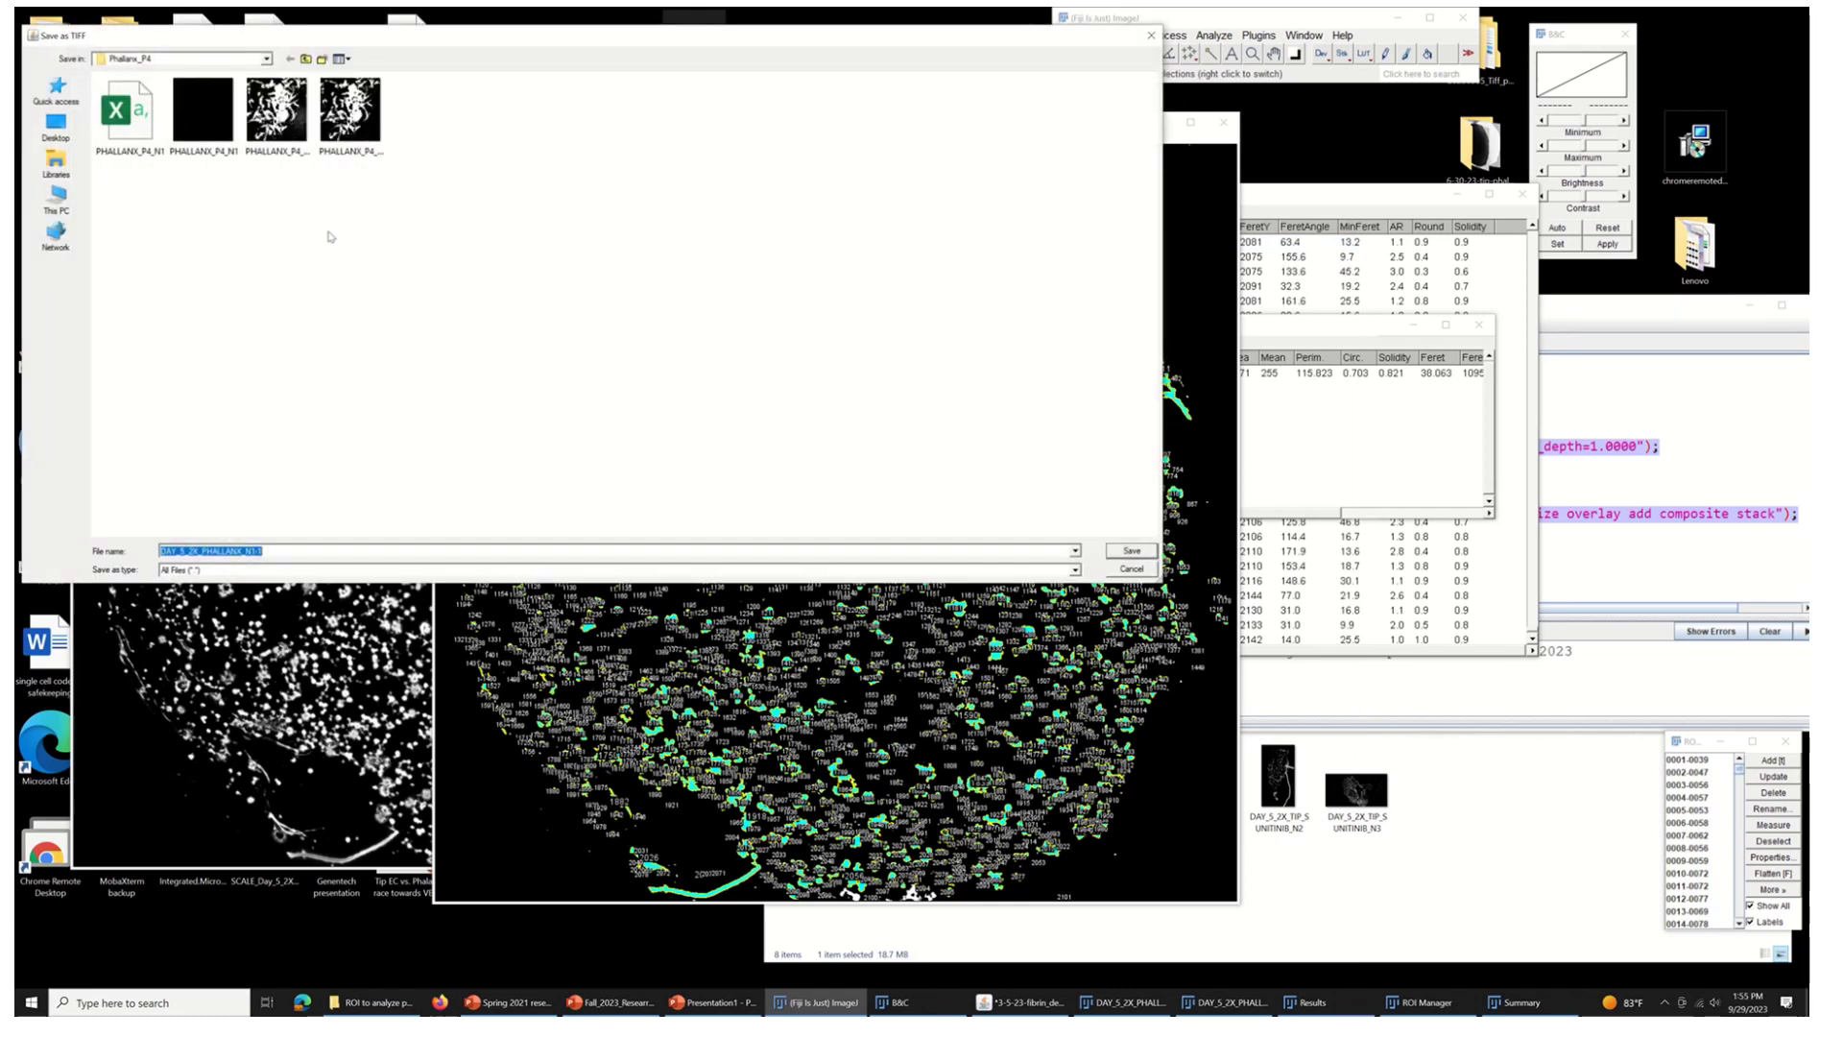
pyautogui.click(305, 59)
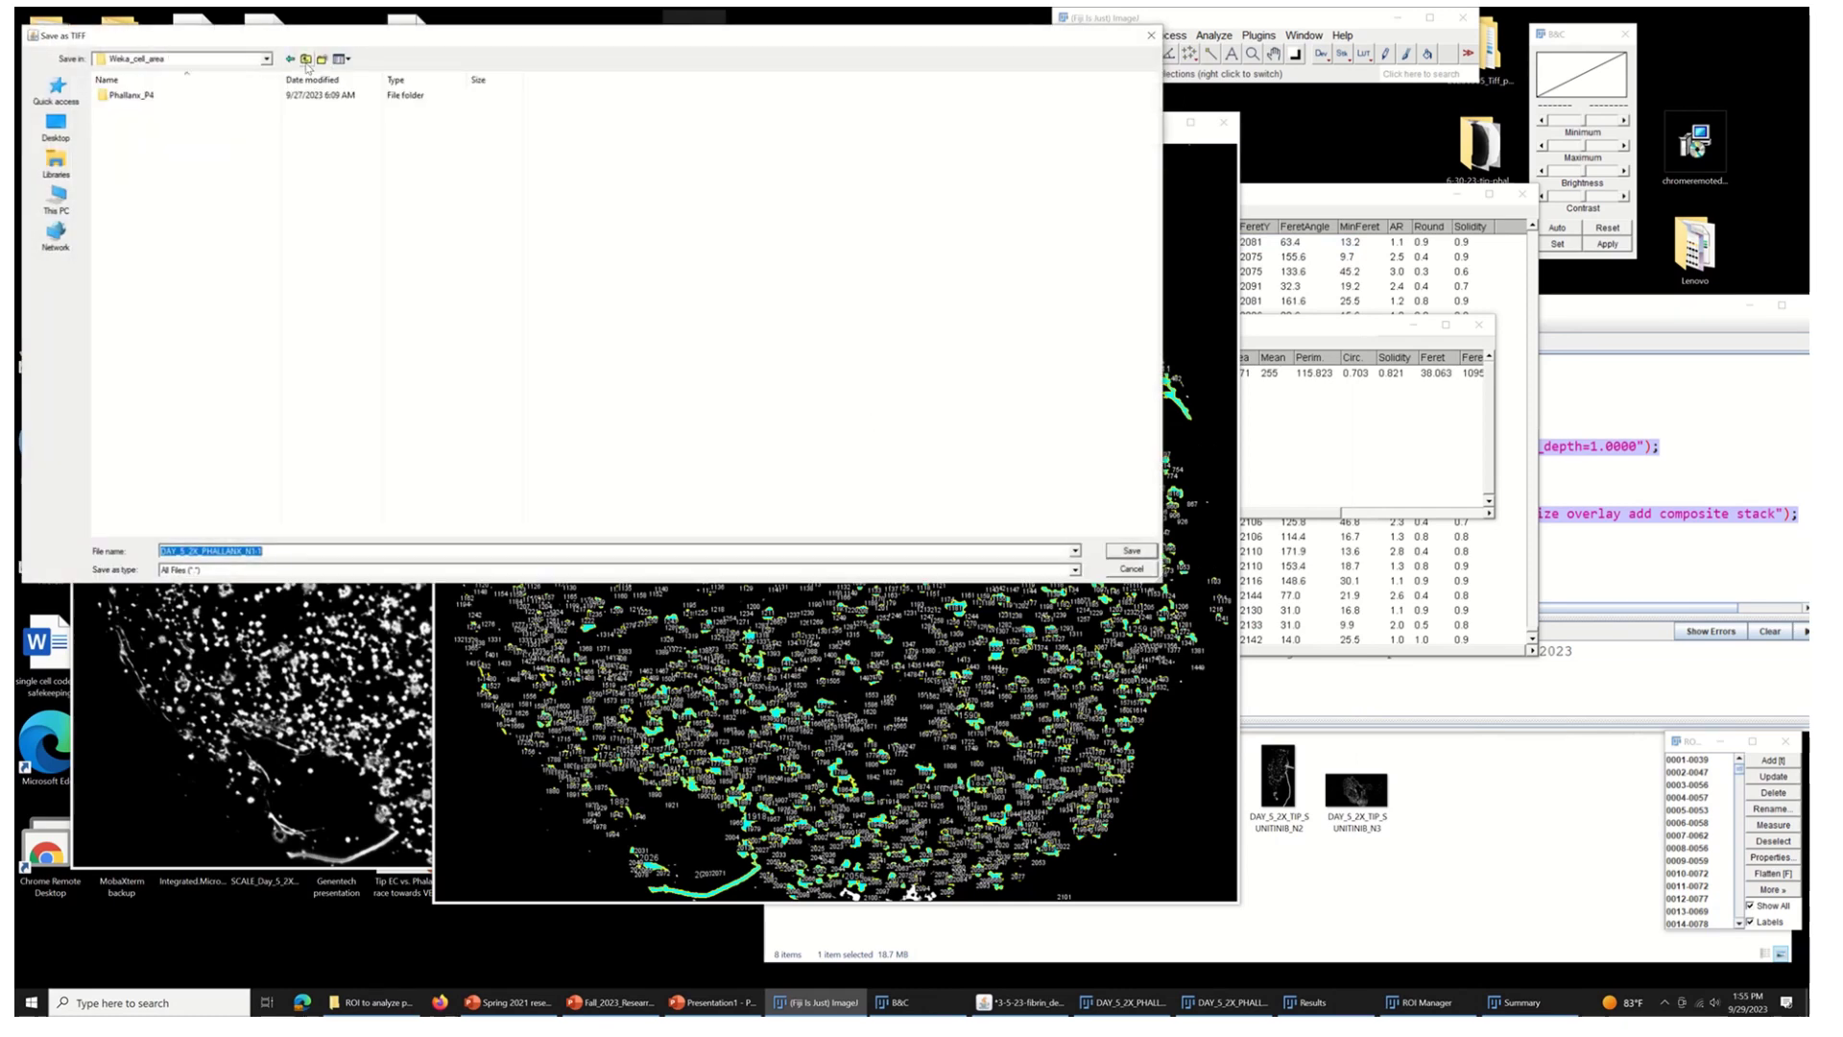
pyautogui.click(307, 61)
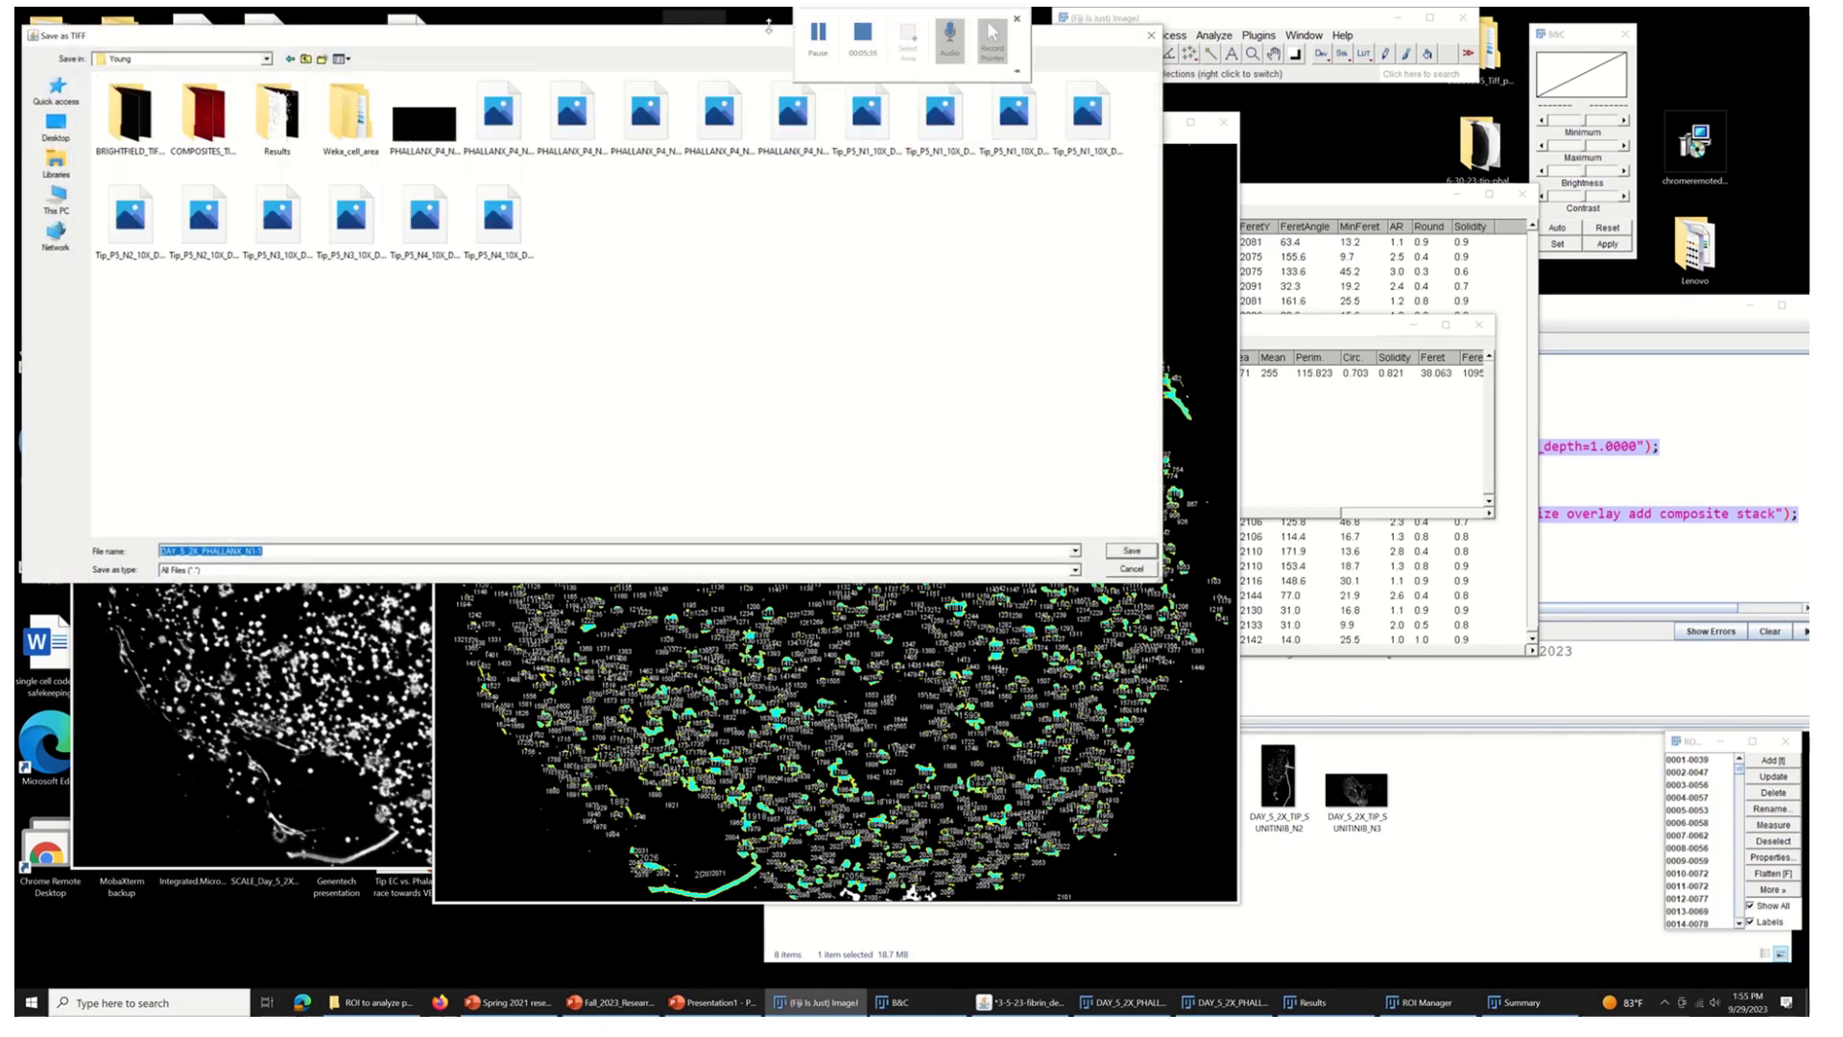
pyautogui.click(817, 43)
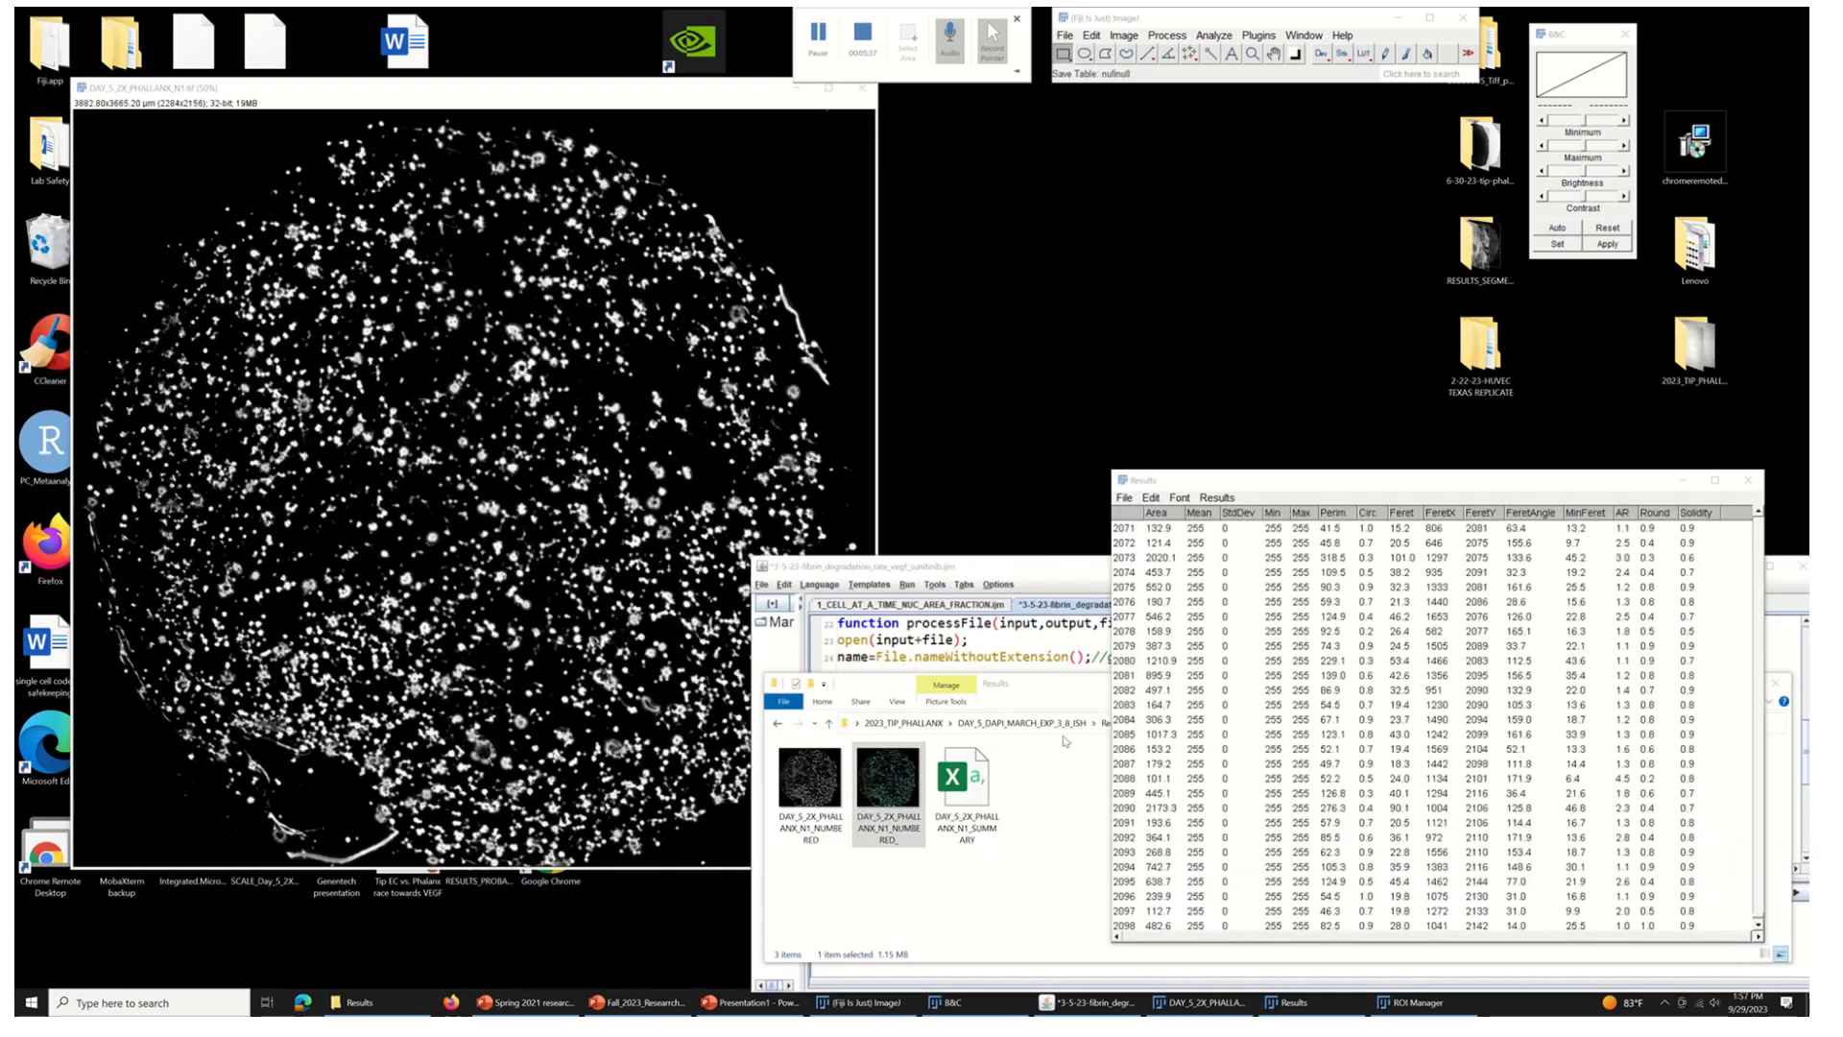
# - Save the Results table as DAY_5_2X_PHALLANX_N1_RESULTS in the Results folder, basing the name on the existing summary file
pyautogui.click(1125, 497)
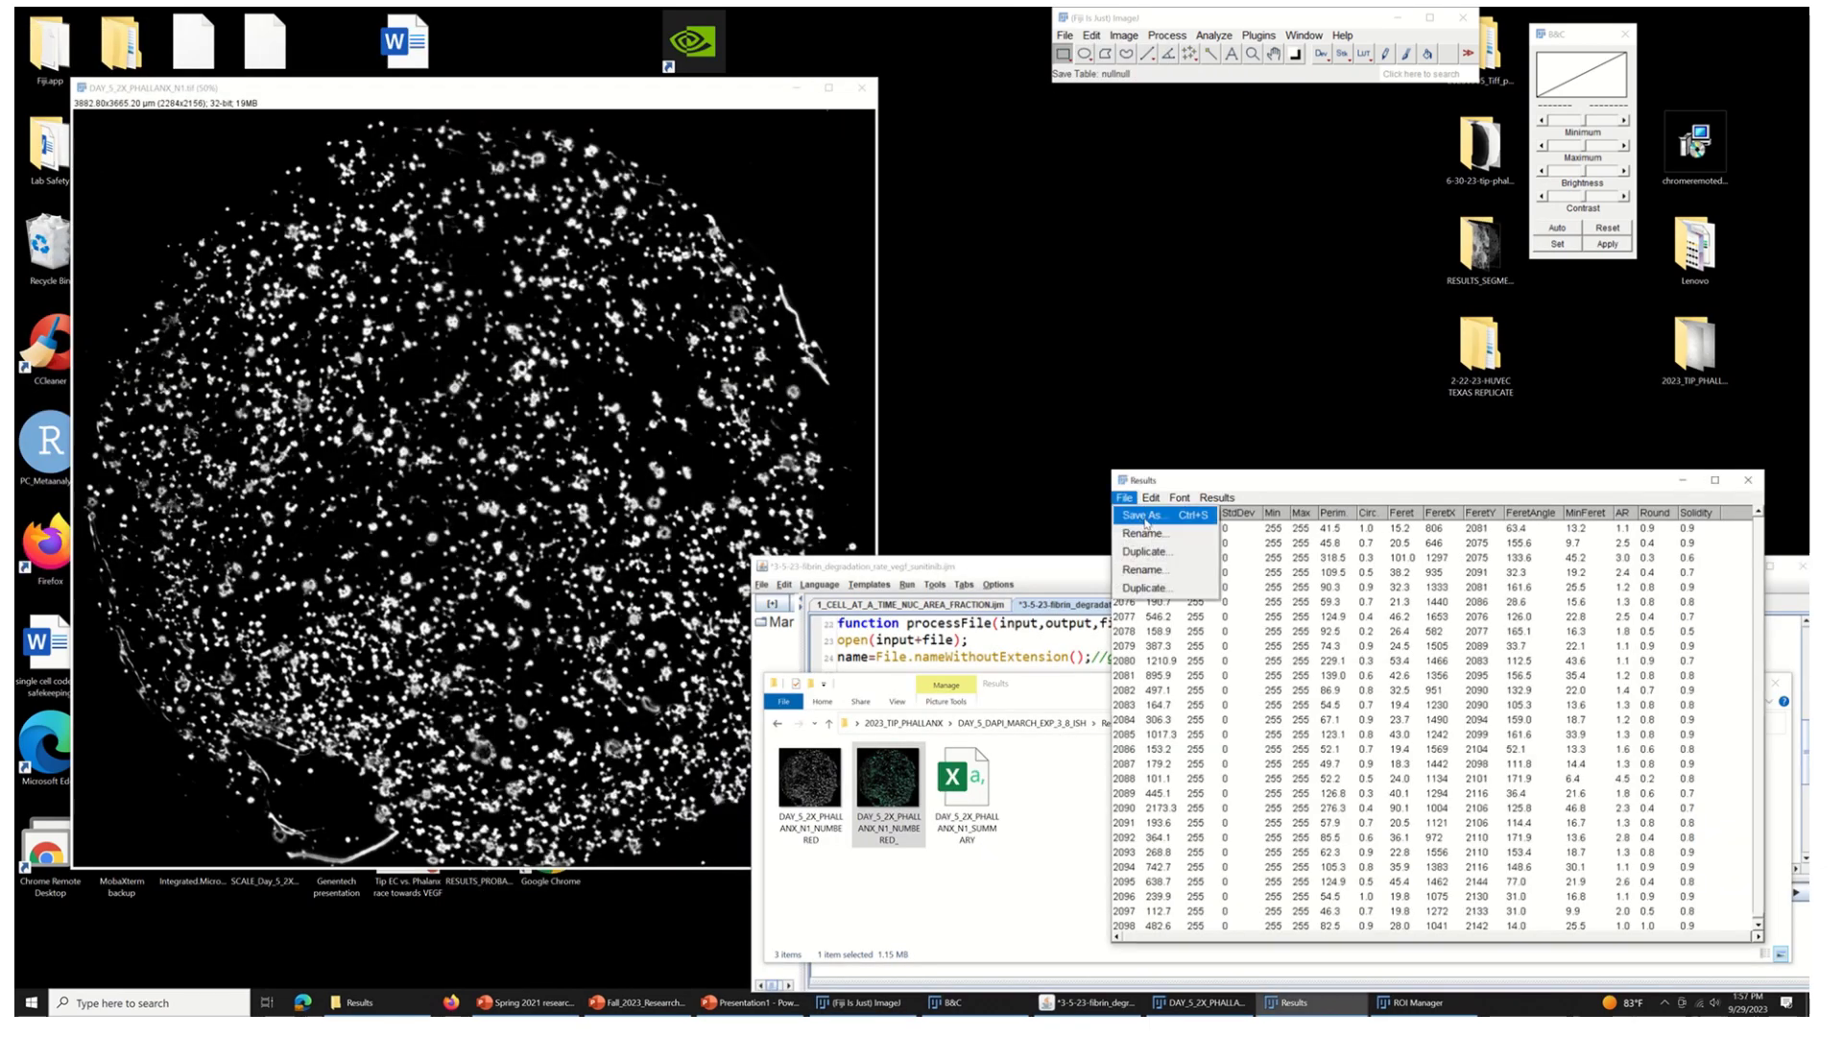
pyautogui.click(1137, 518)
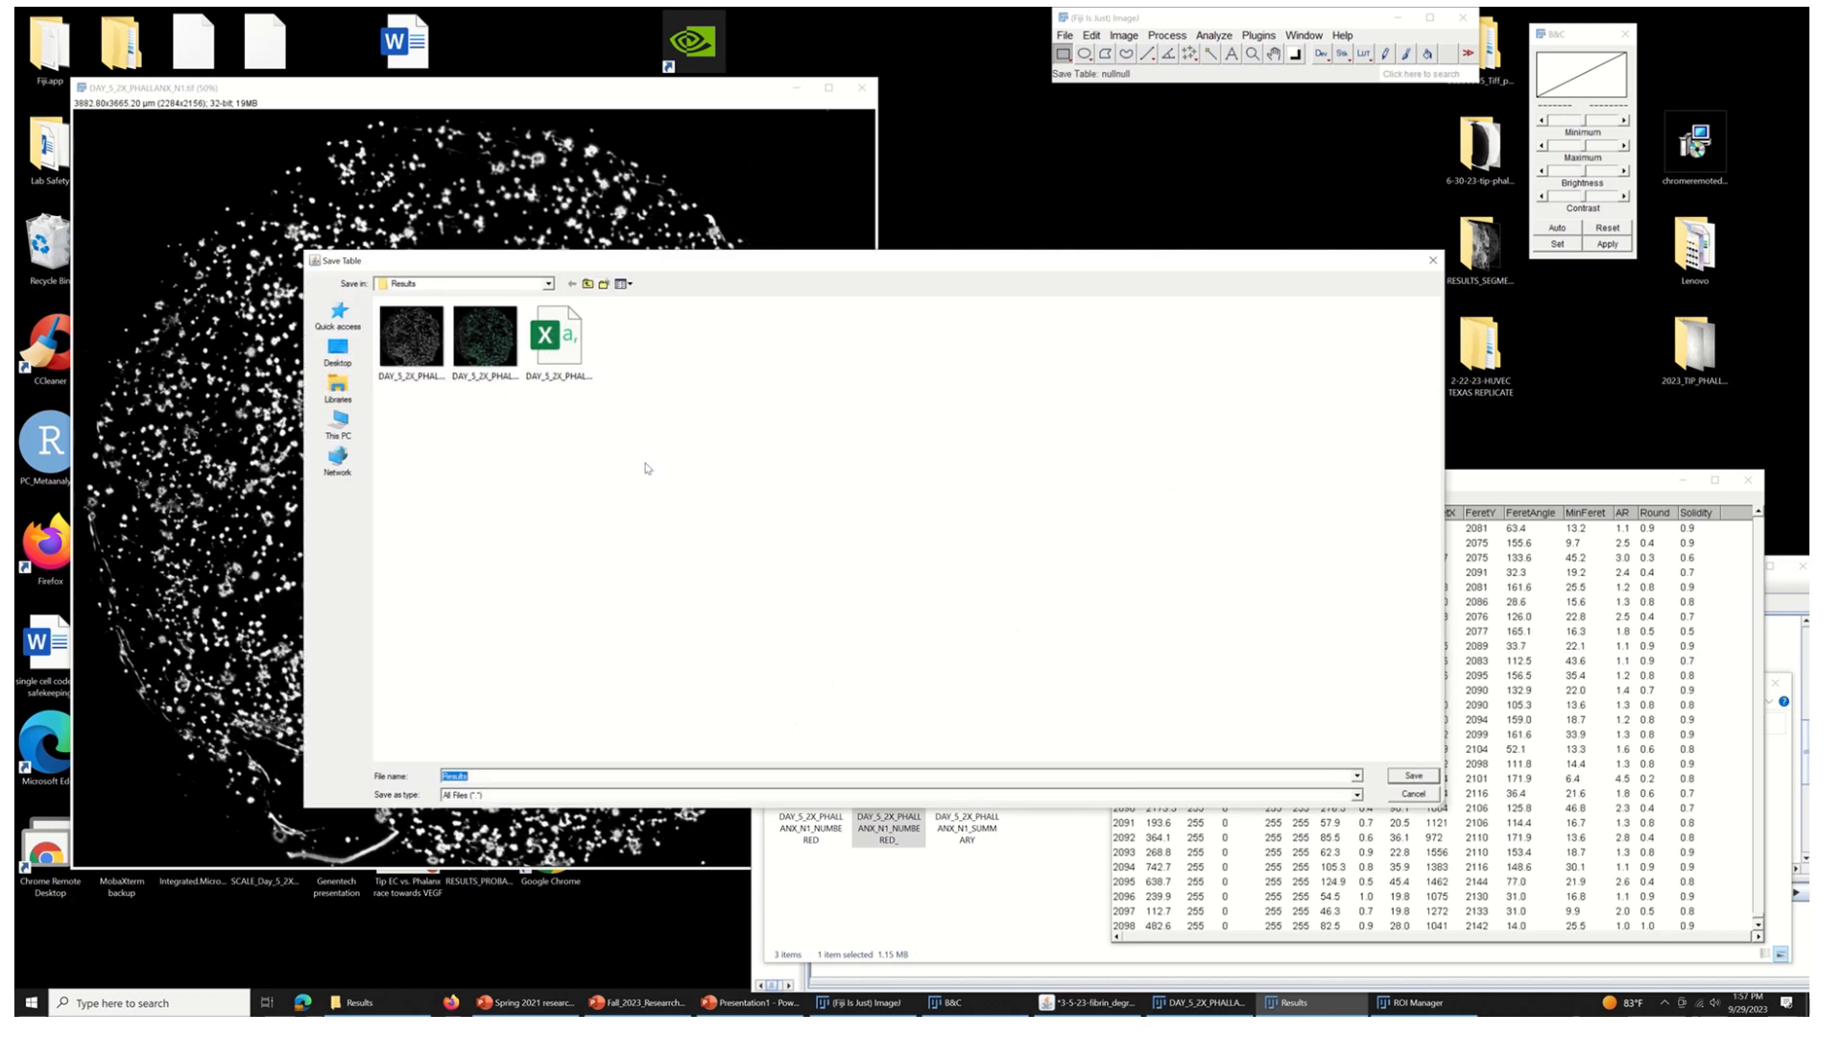
pyautogui.click(560, 341)
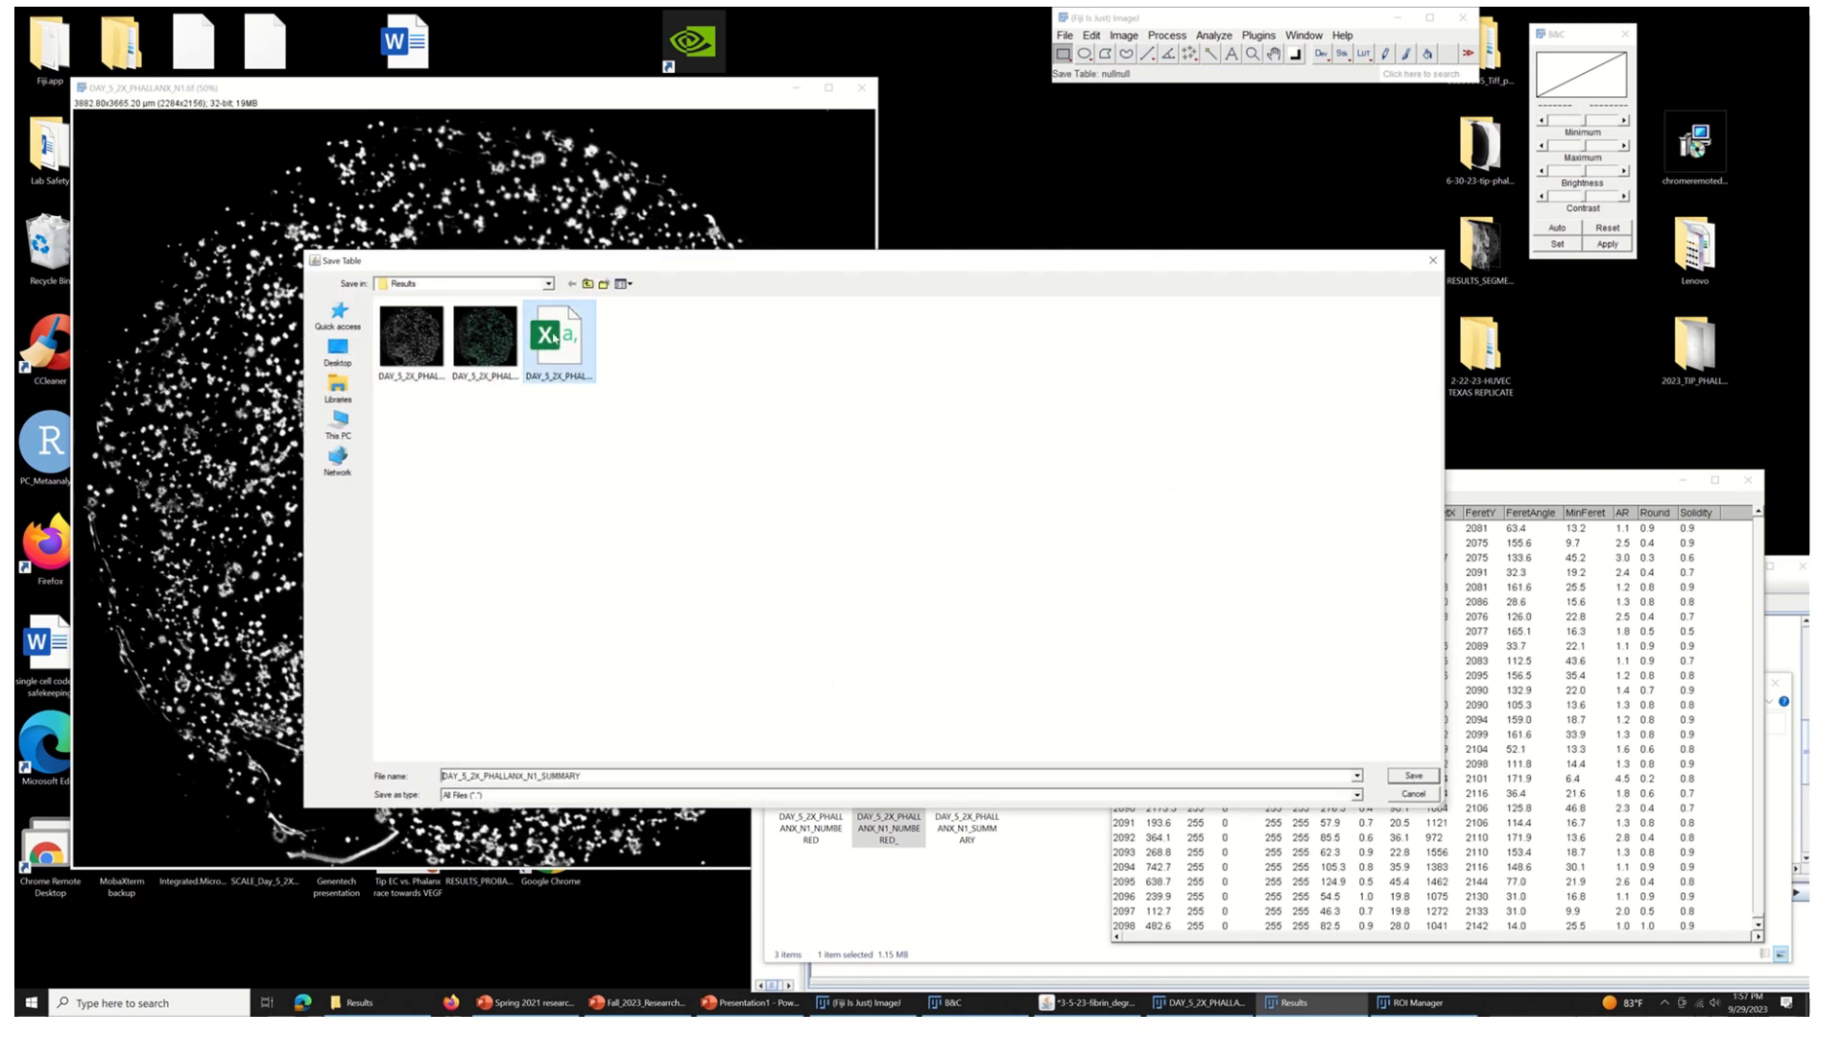
pyautogui.doubleClick(588, 775)
pyautogui.click(584, 777)
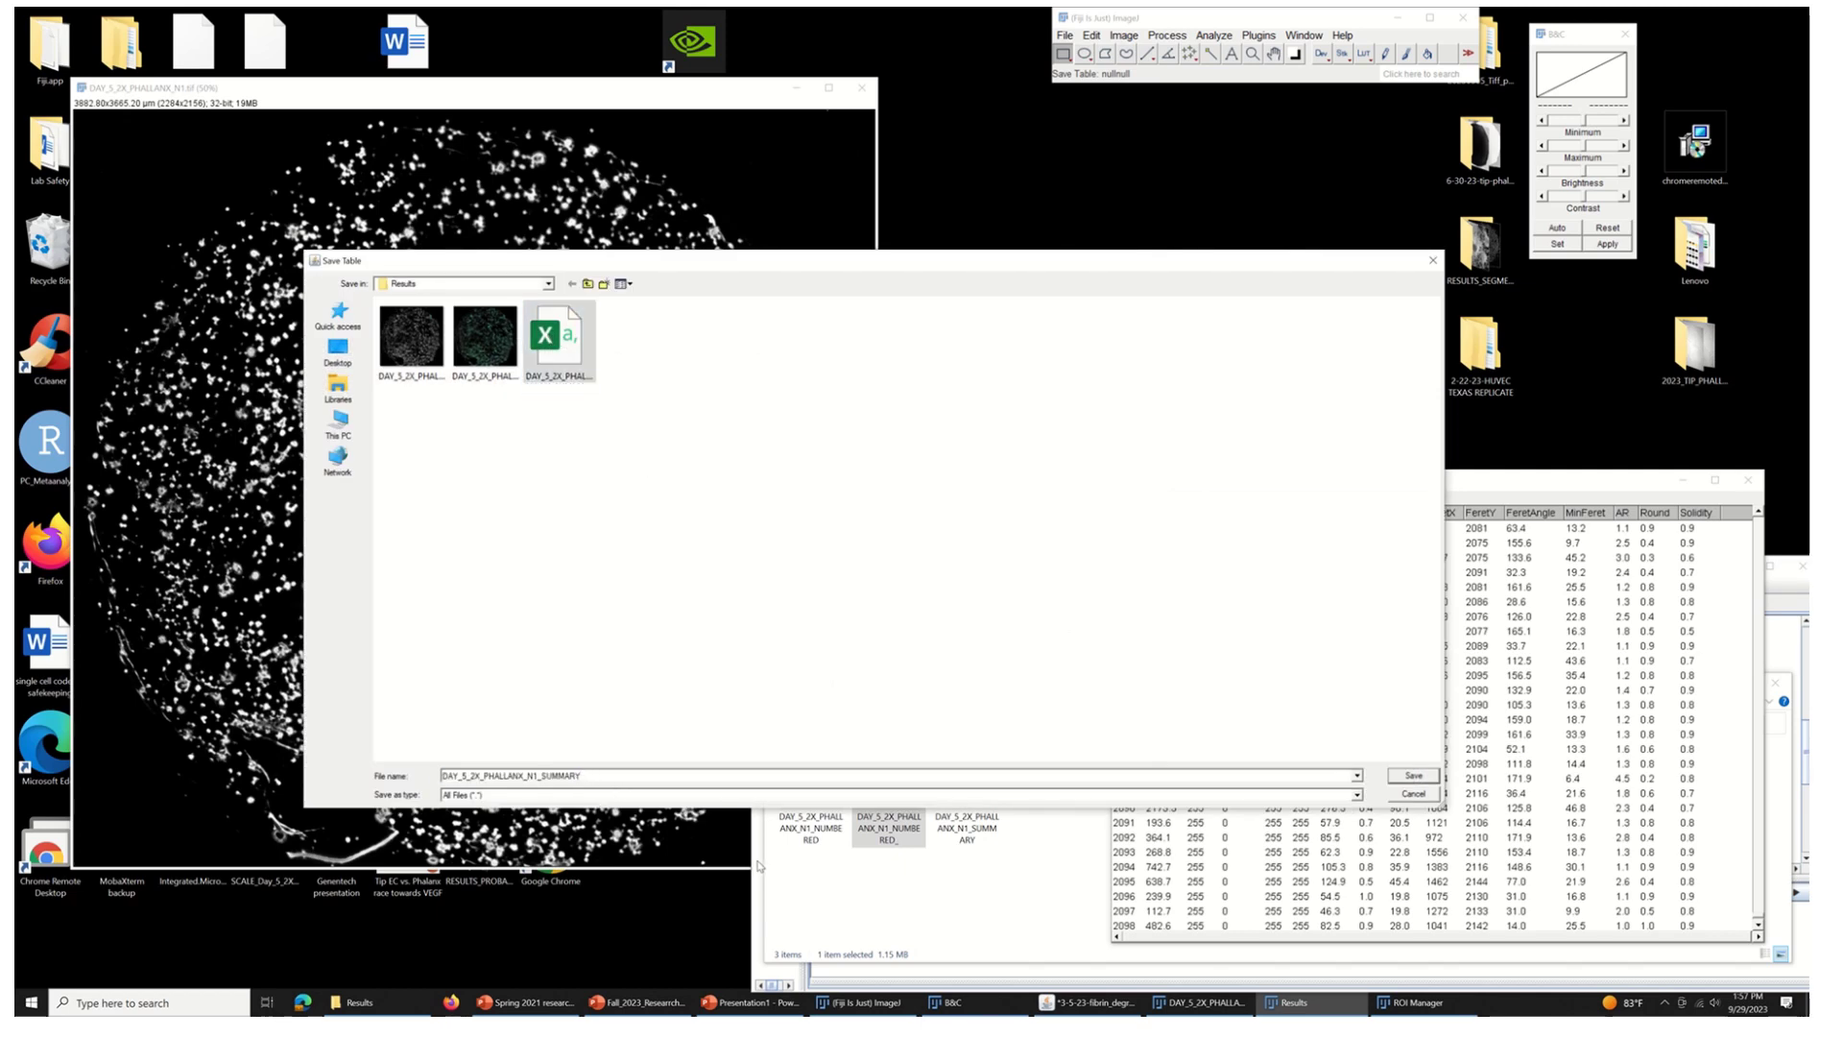
pyautogui.press('BackSpace')
pyautogui.press('BackSpace')
pyautogui.press('BackSpace')
pyautogui.press('BackSpace')
pyautogui.press('BackSpace')
pyautogui.press('BackSpace')
pyautogui.press('BackSpace')
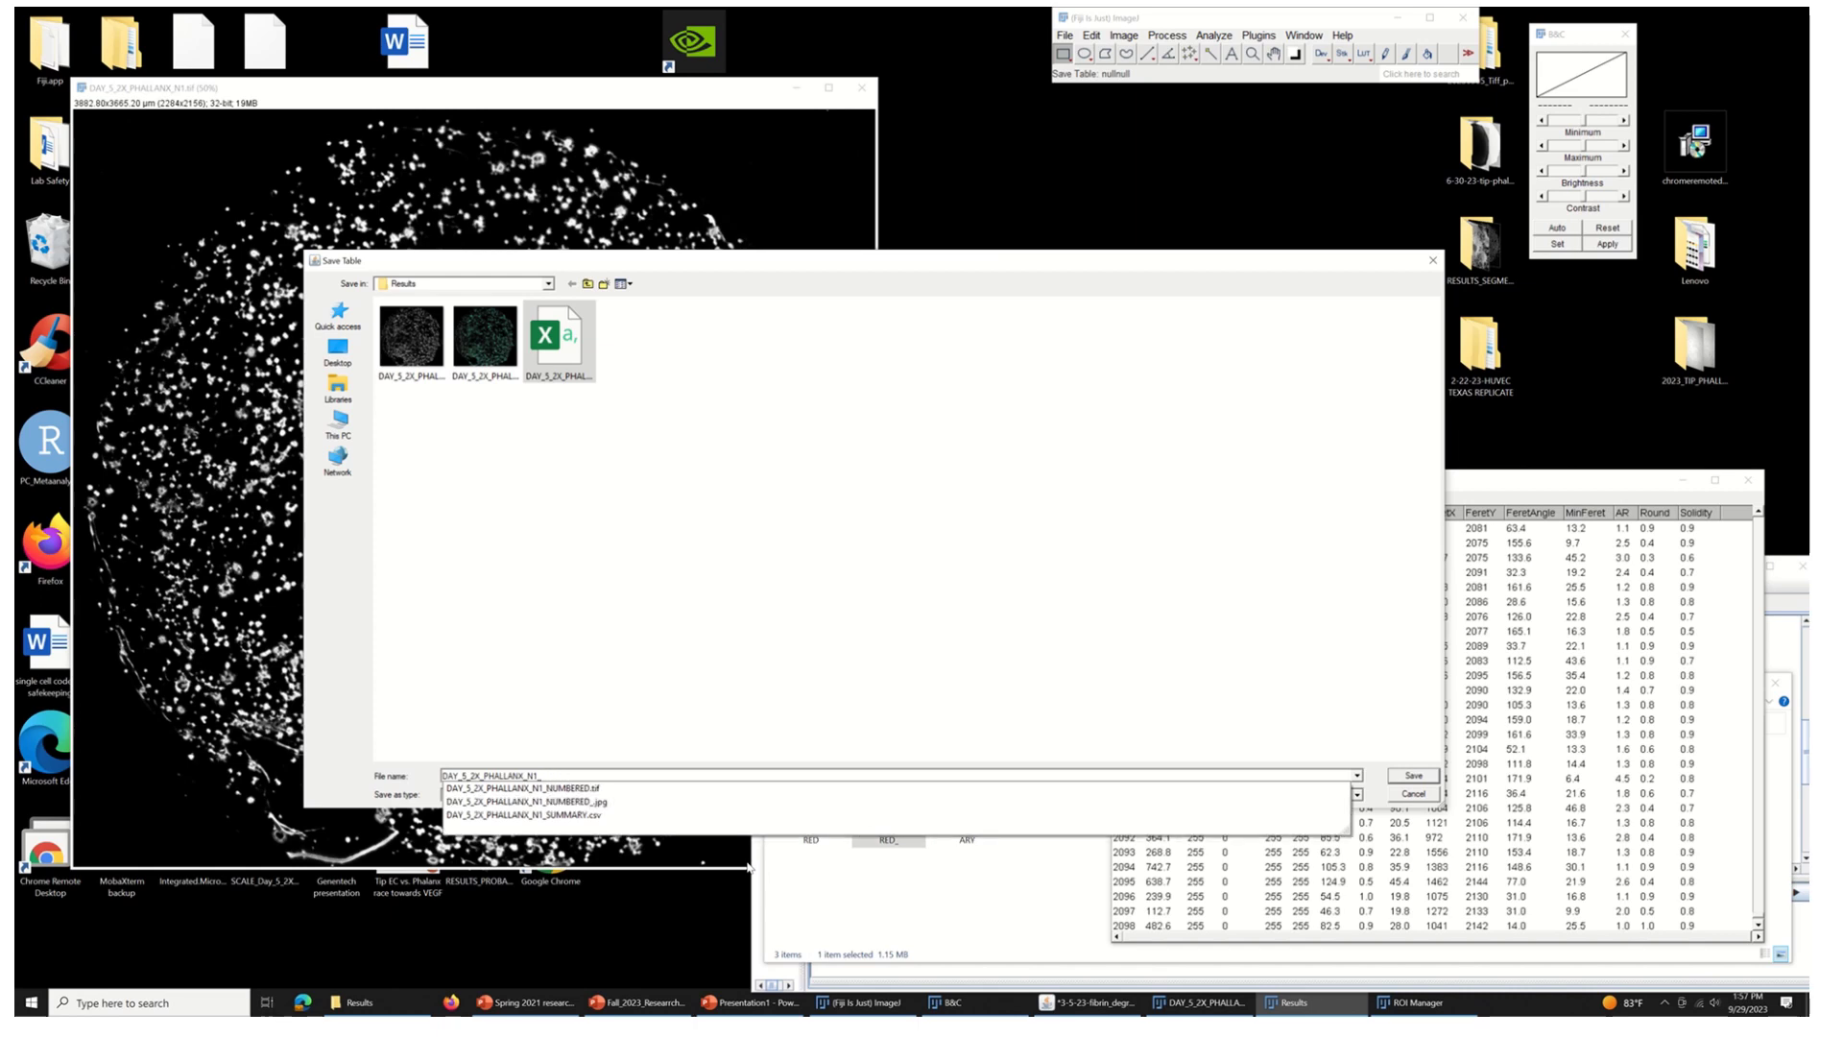
pyautogui.write('RESULTS')
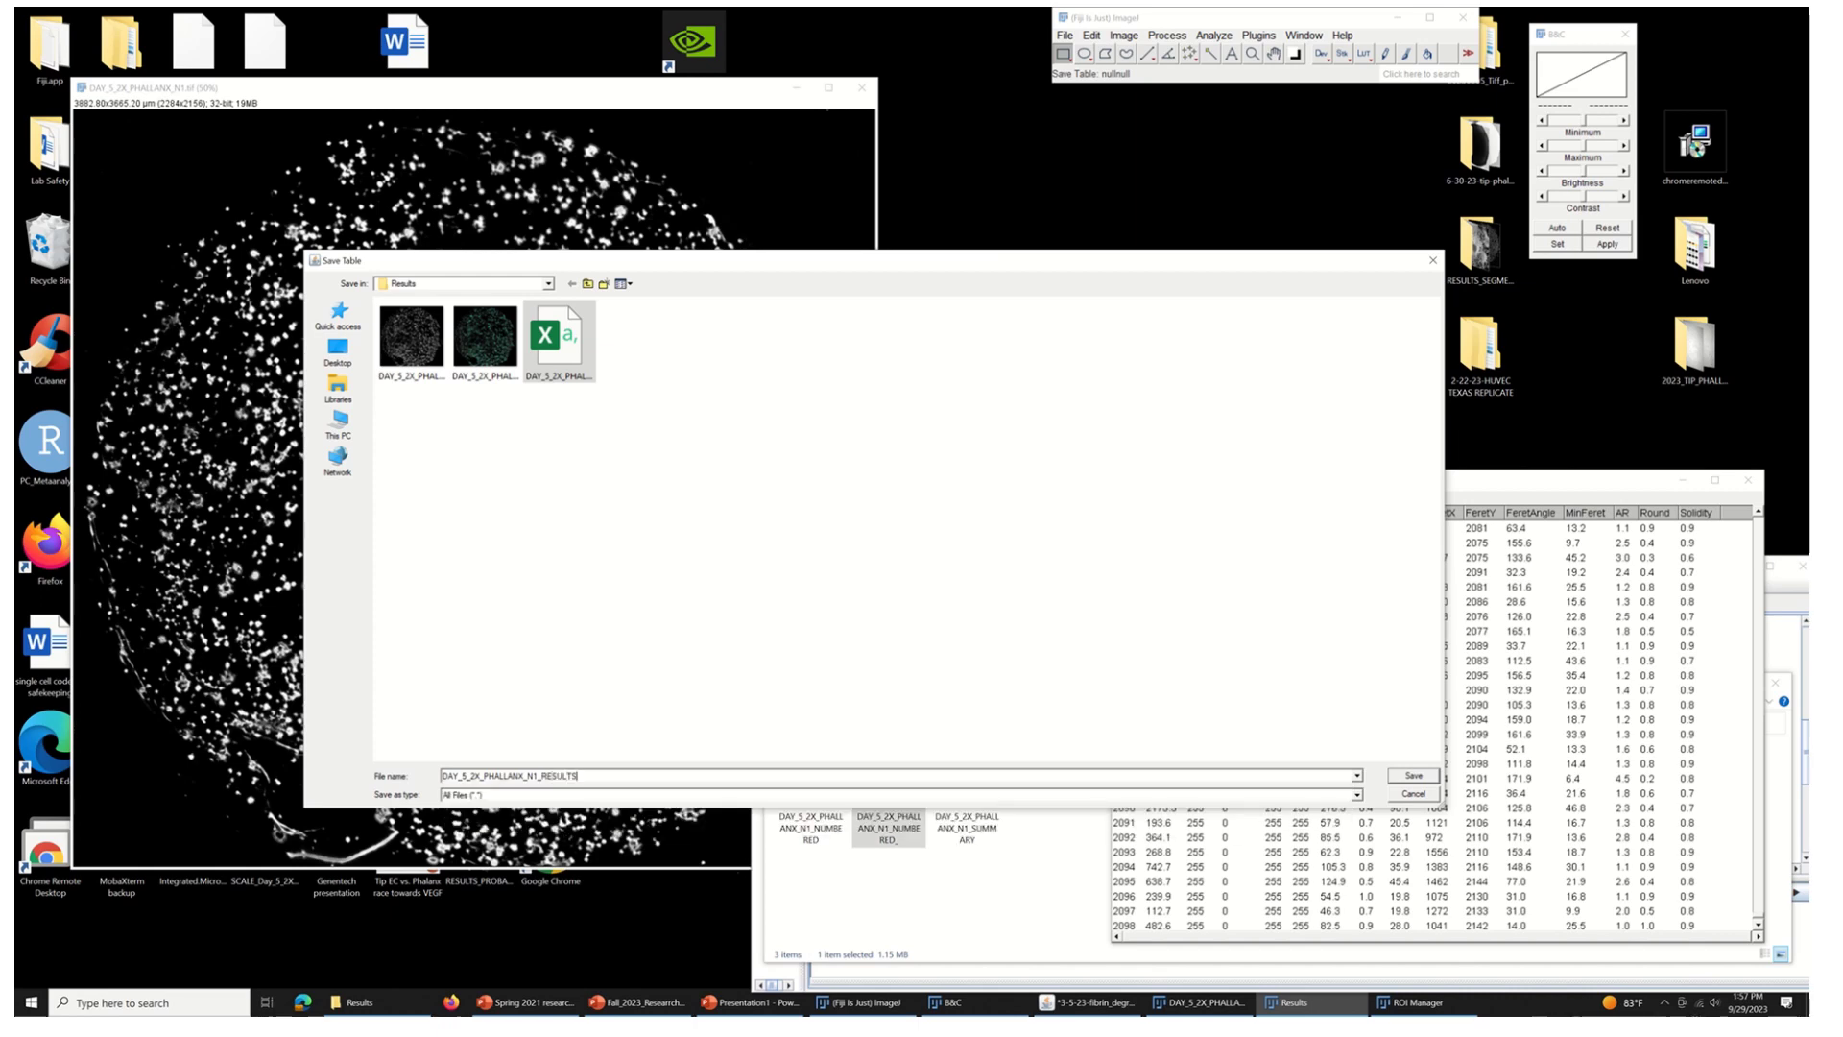
pyautogui.press('Return')
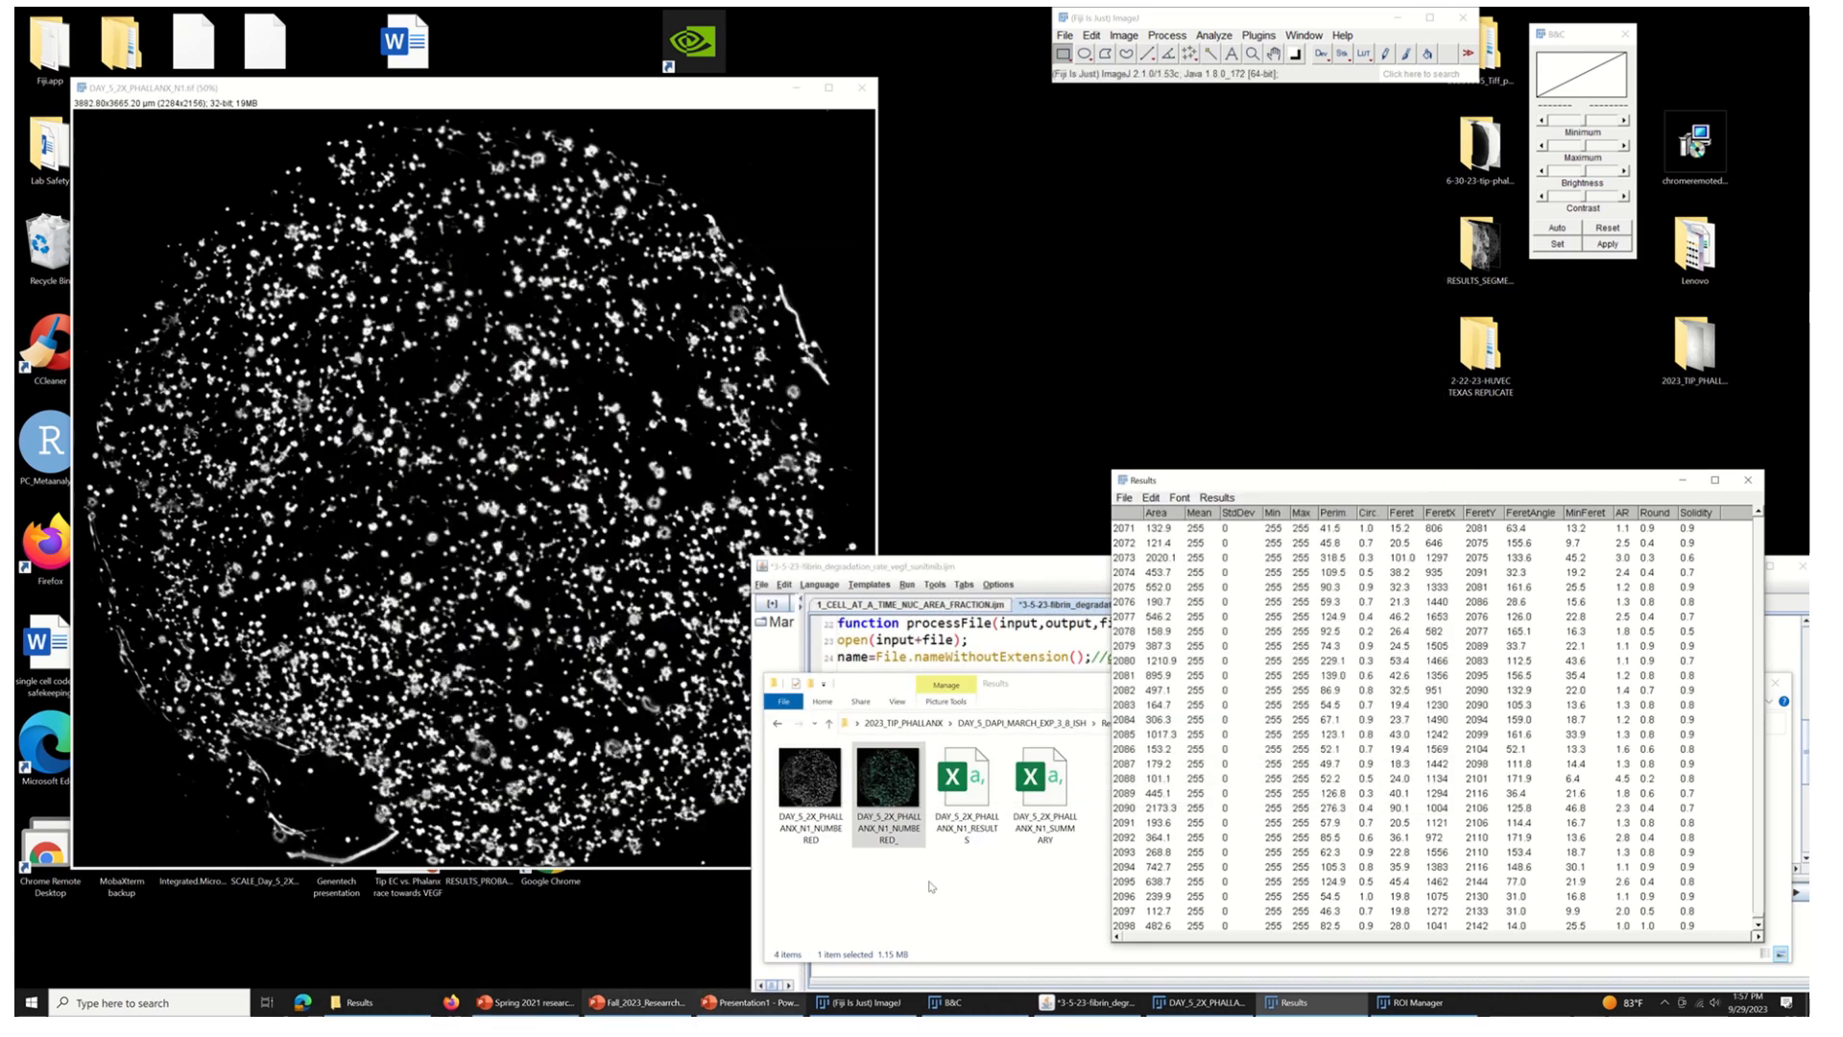
# - Open the saved DAY_5_2X_PHALLANX_N1_RESULTS file in Excel to review its per-particle measurements, and minimize it
pyautogui.click(976, 796)
pyautogui.doubleClick(976, 796)
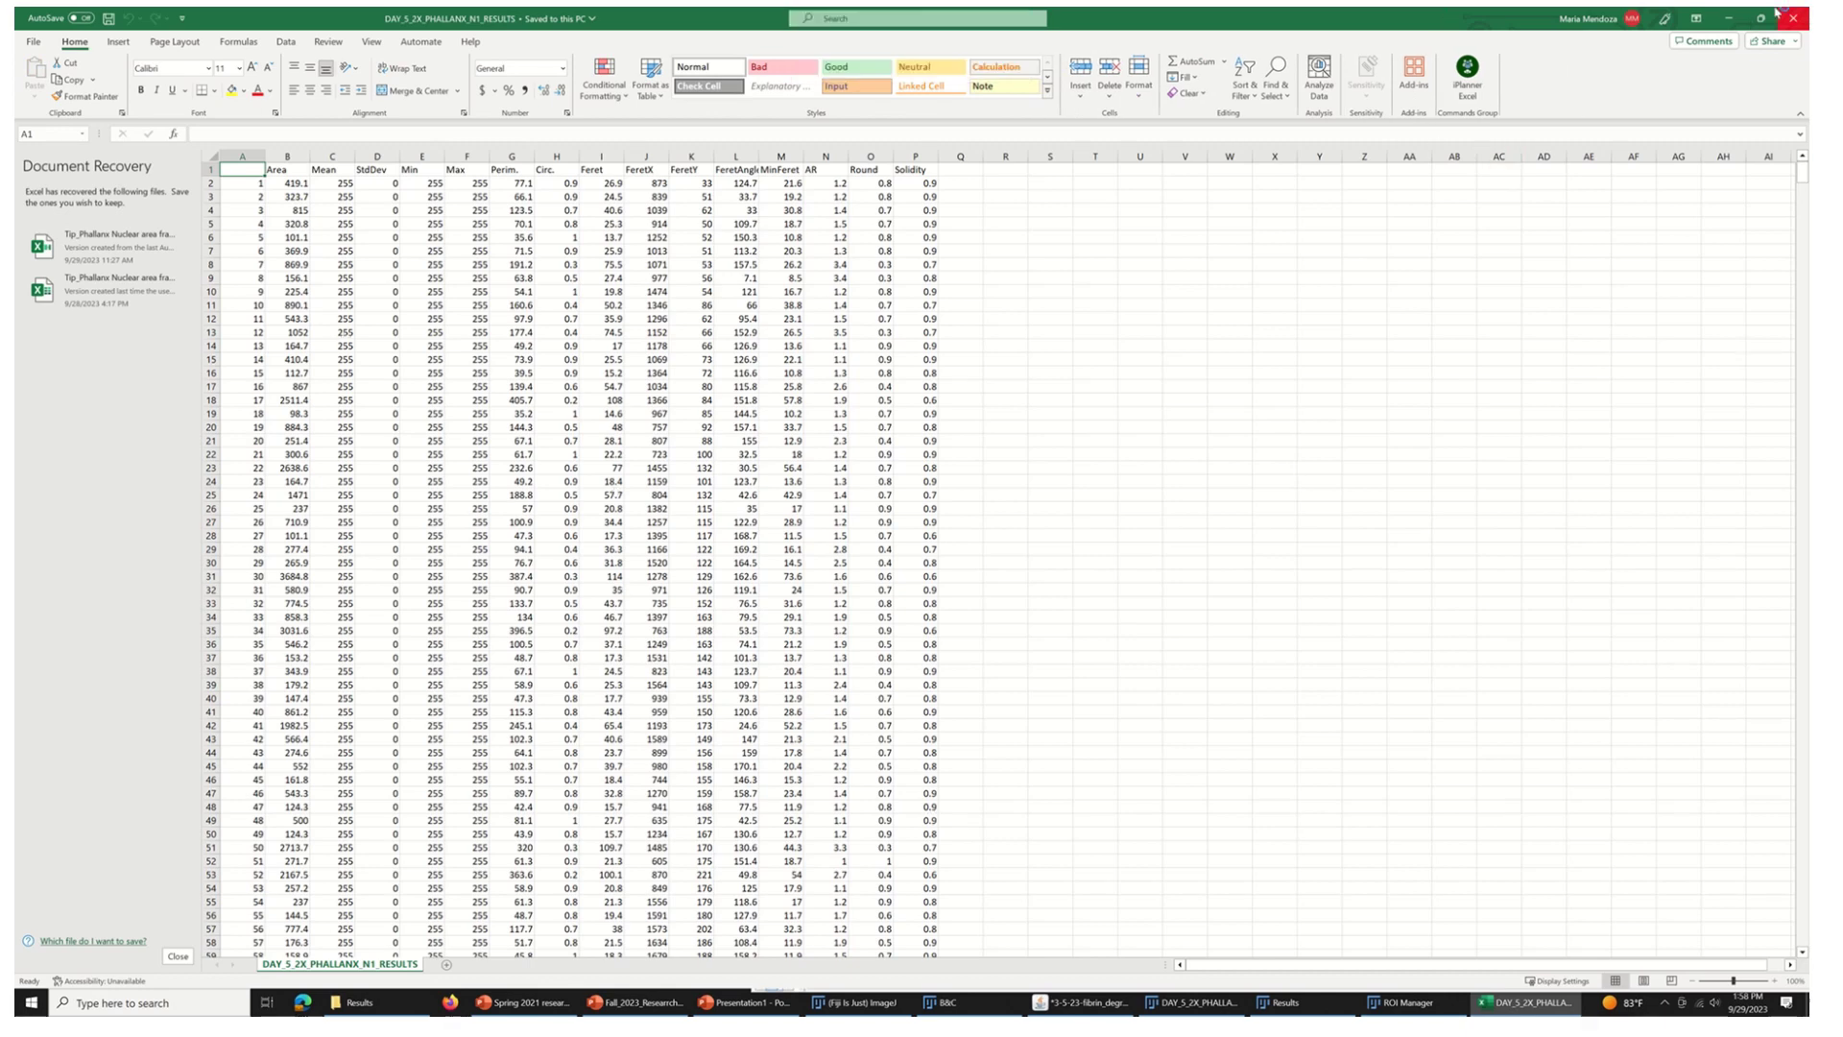
pyautogui.click(1730, 18)
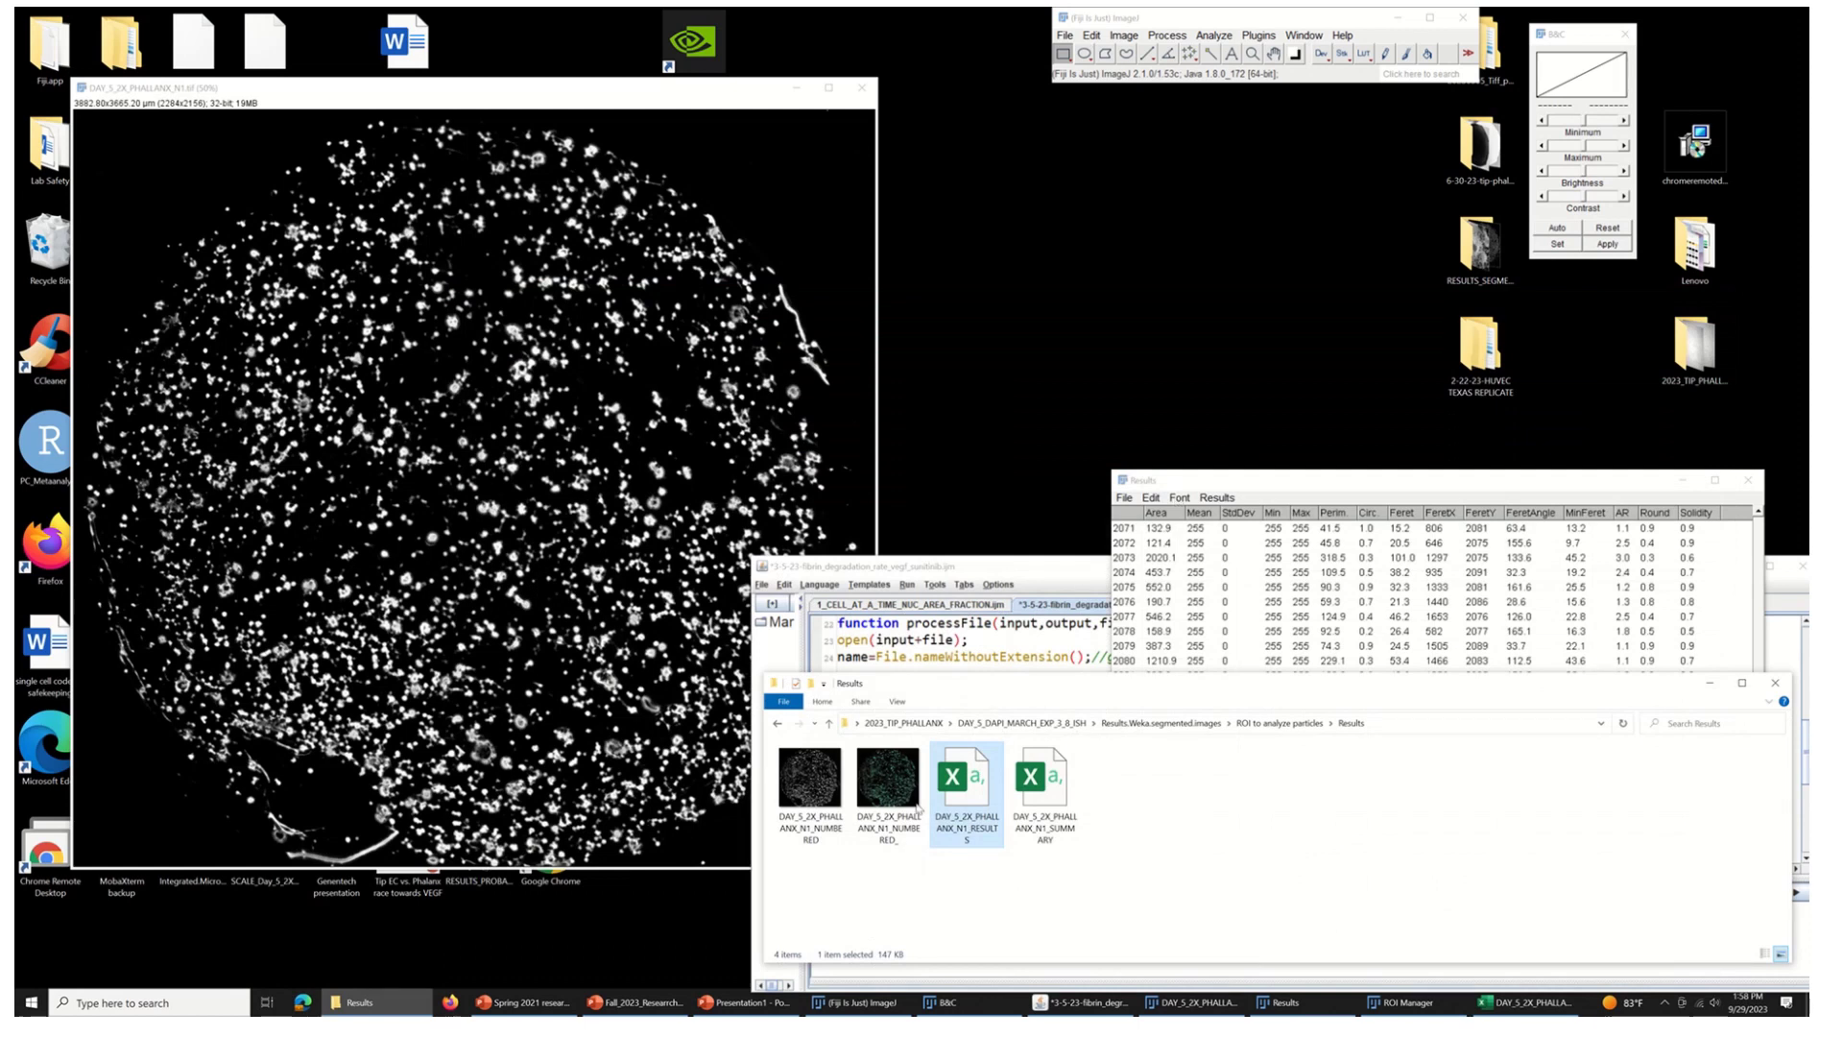
# - Examine the particle labels in the saved numbered JPEG up close, and view the DAY_5_2X_PHALLANX_N1_NUMBERED TIFF for comparison
pyautogui.doubleClick(917, 789)
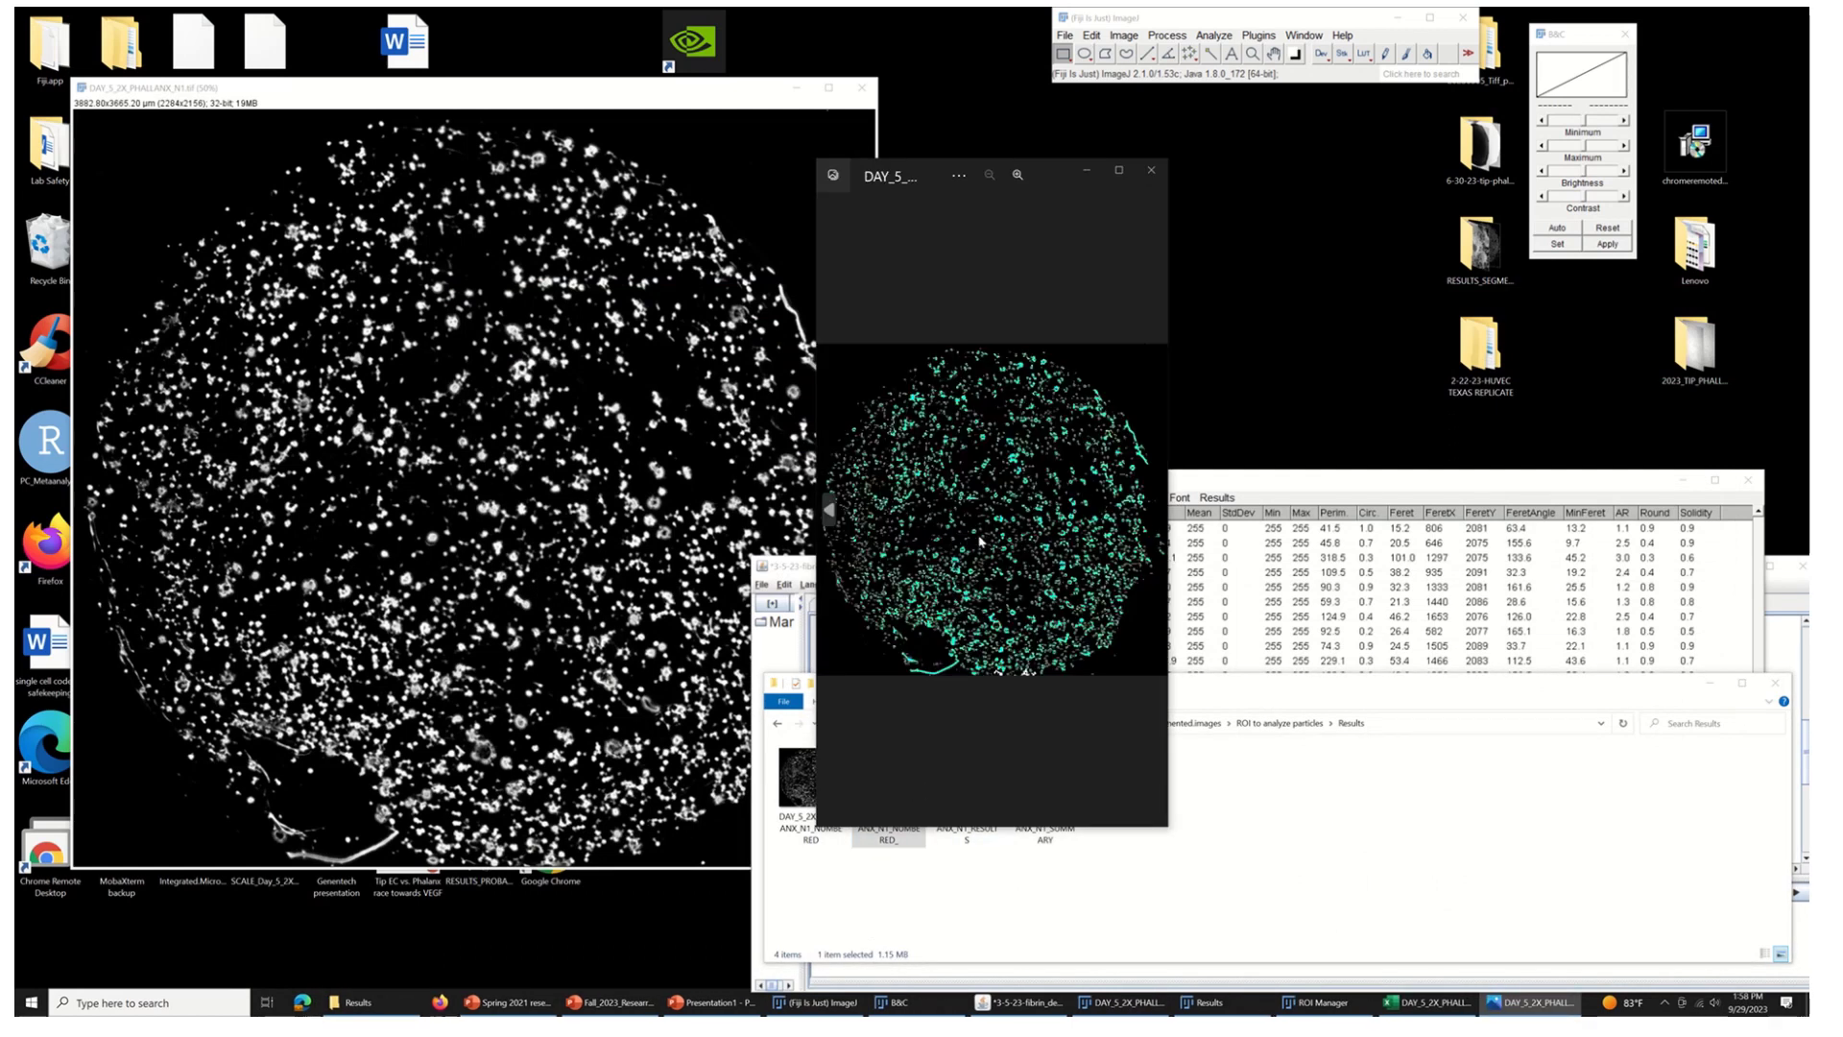
pyautogui.scroll(3, 981, 541)
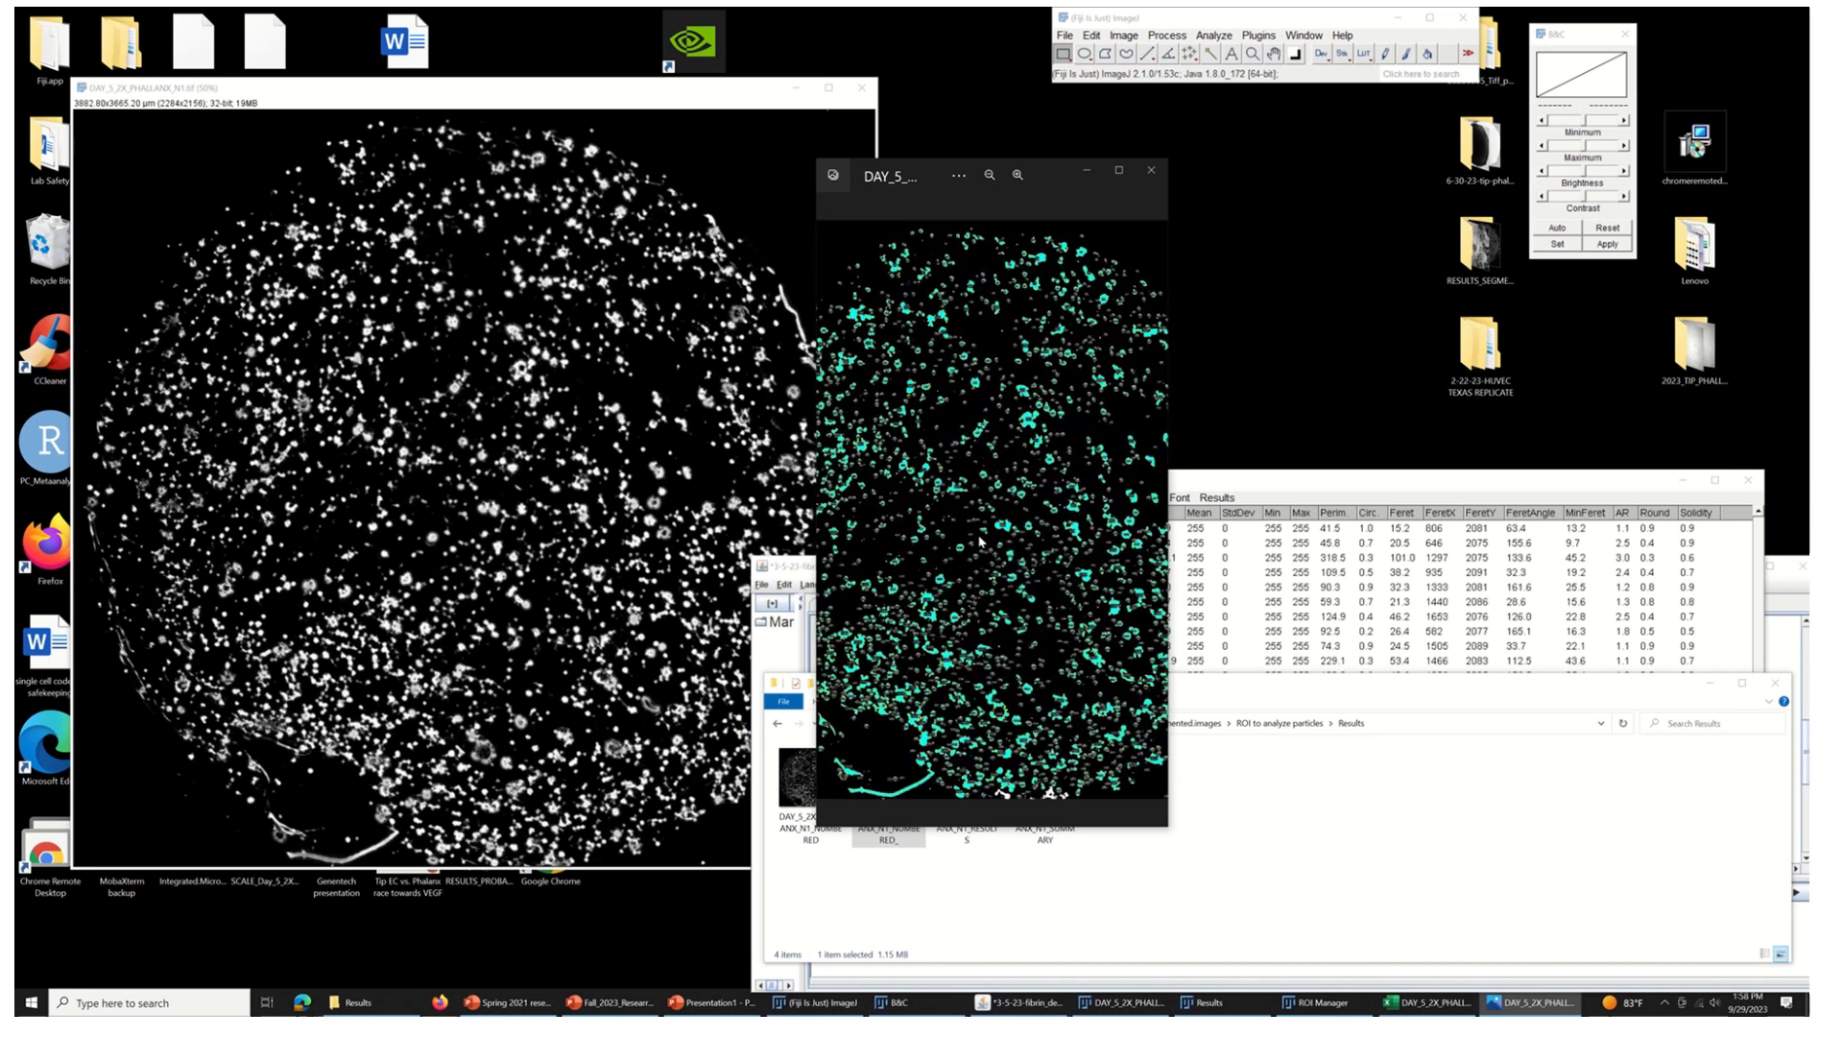
pyautogui.scroll(3, 980, 540)
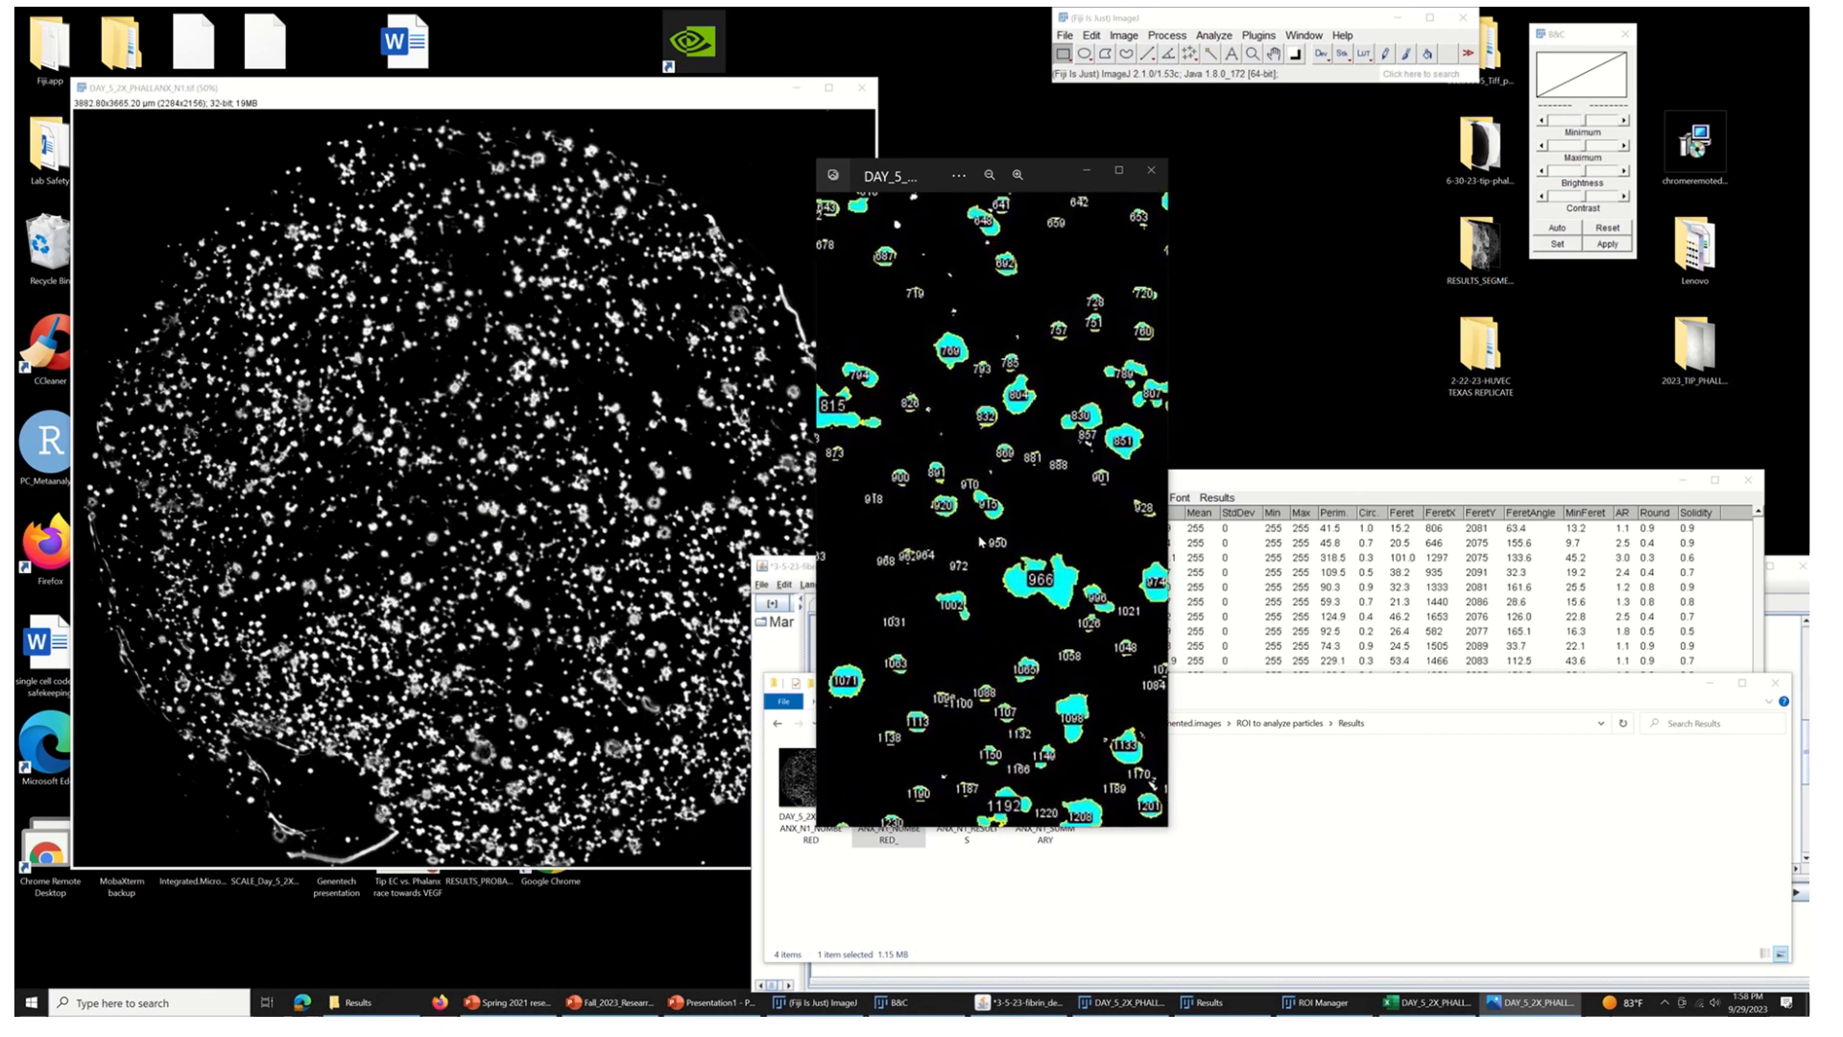
pyautogui.scroll(1, 980, 540)
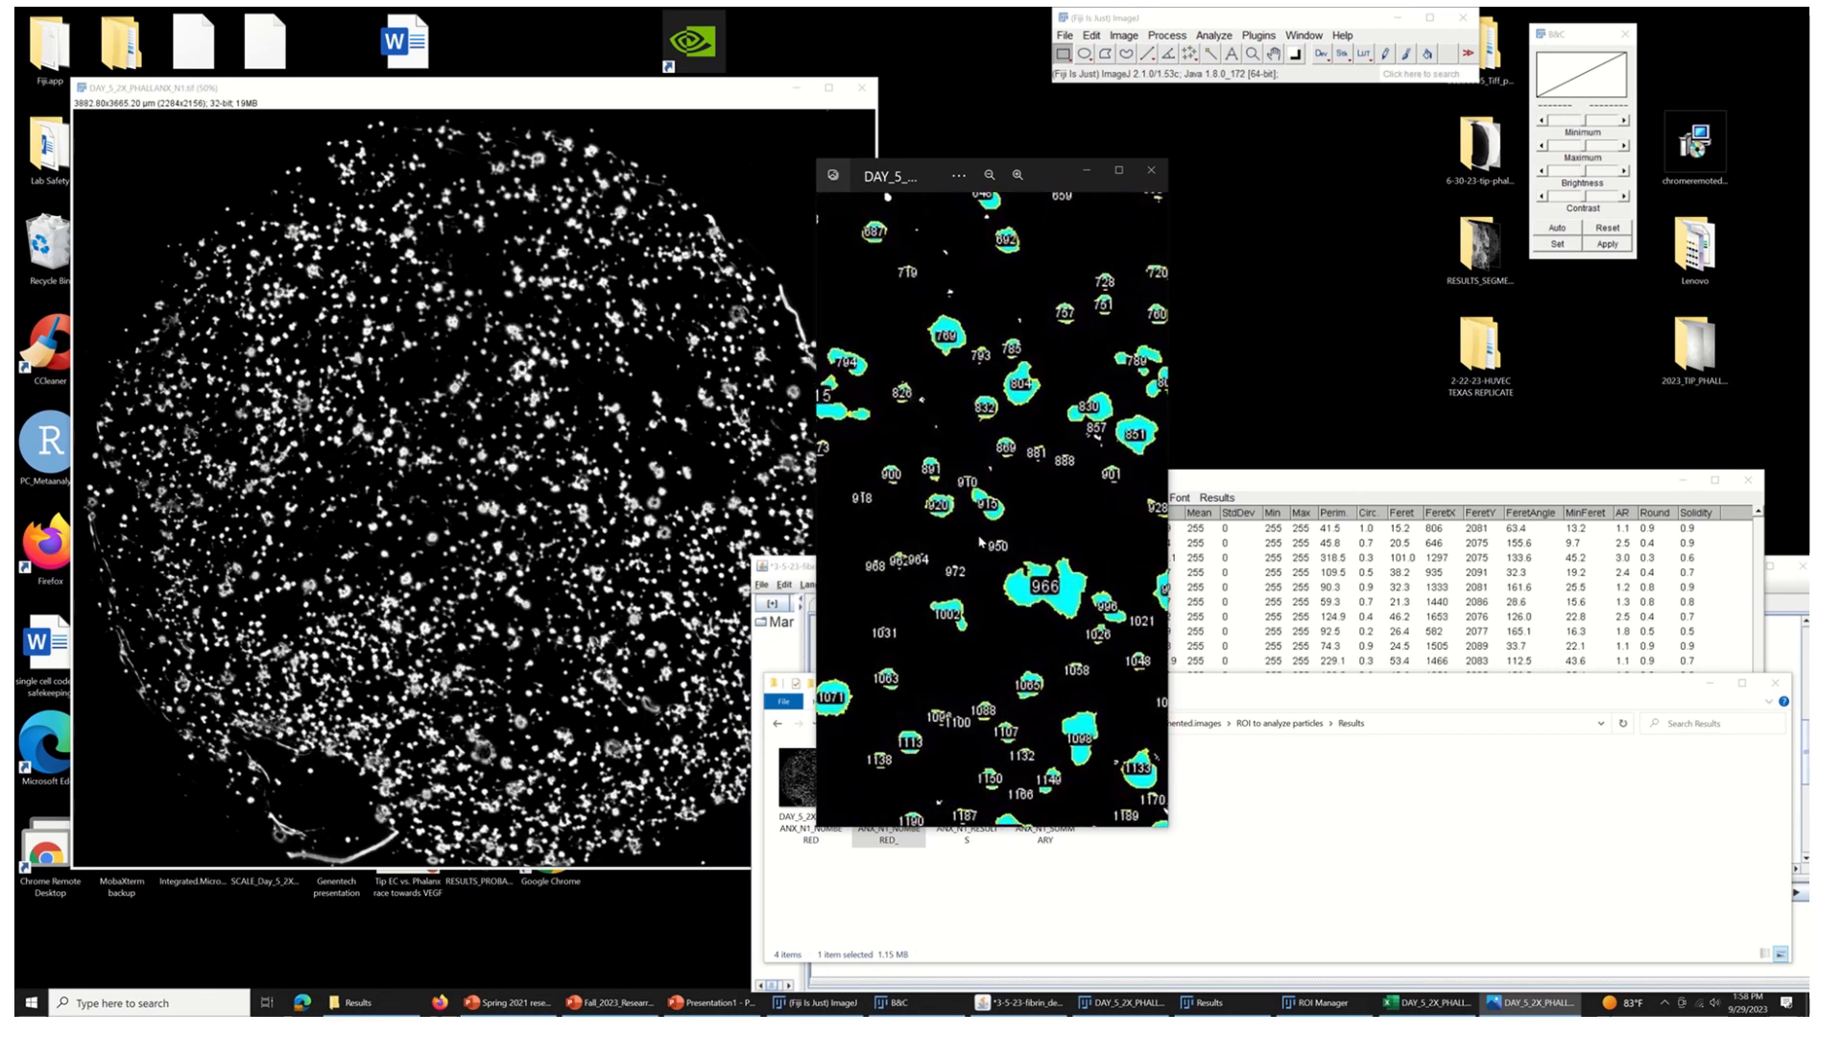
pyautogui.click(1151, 170)
pyautogui.doubleClick(814, 785)
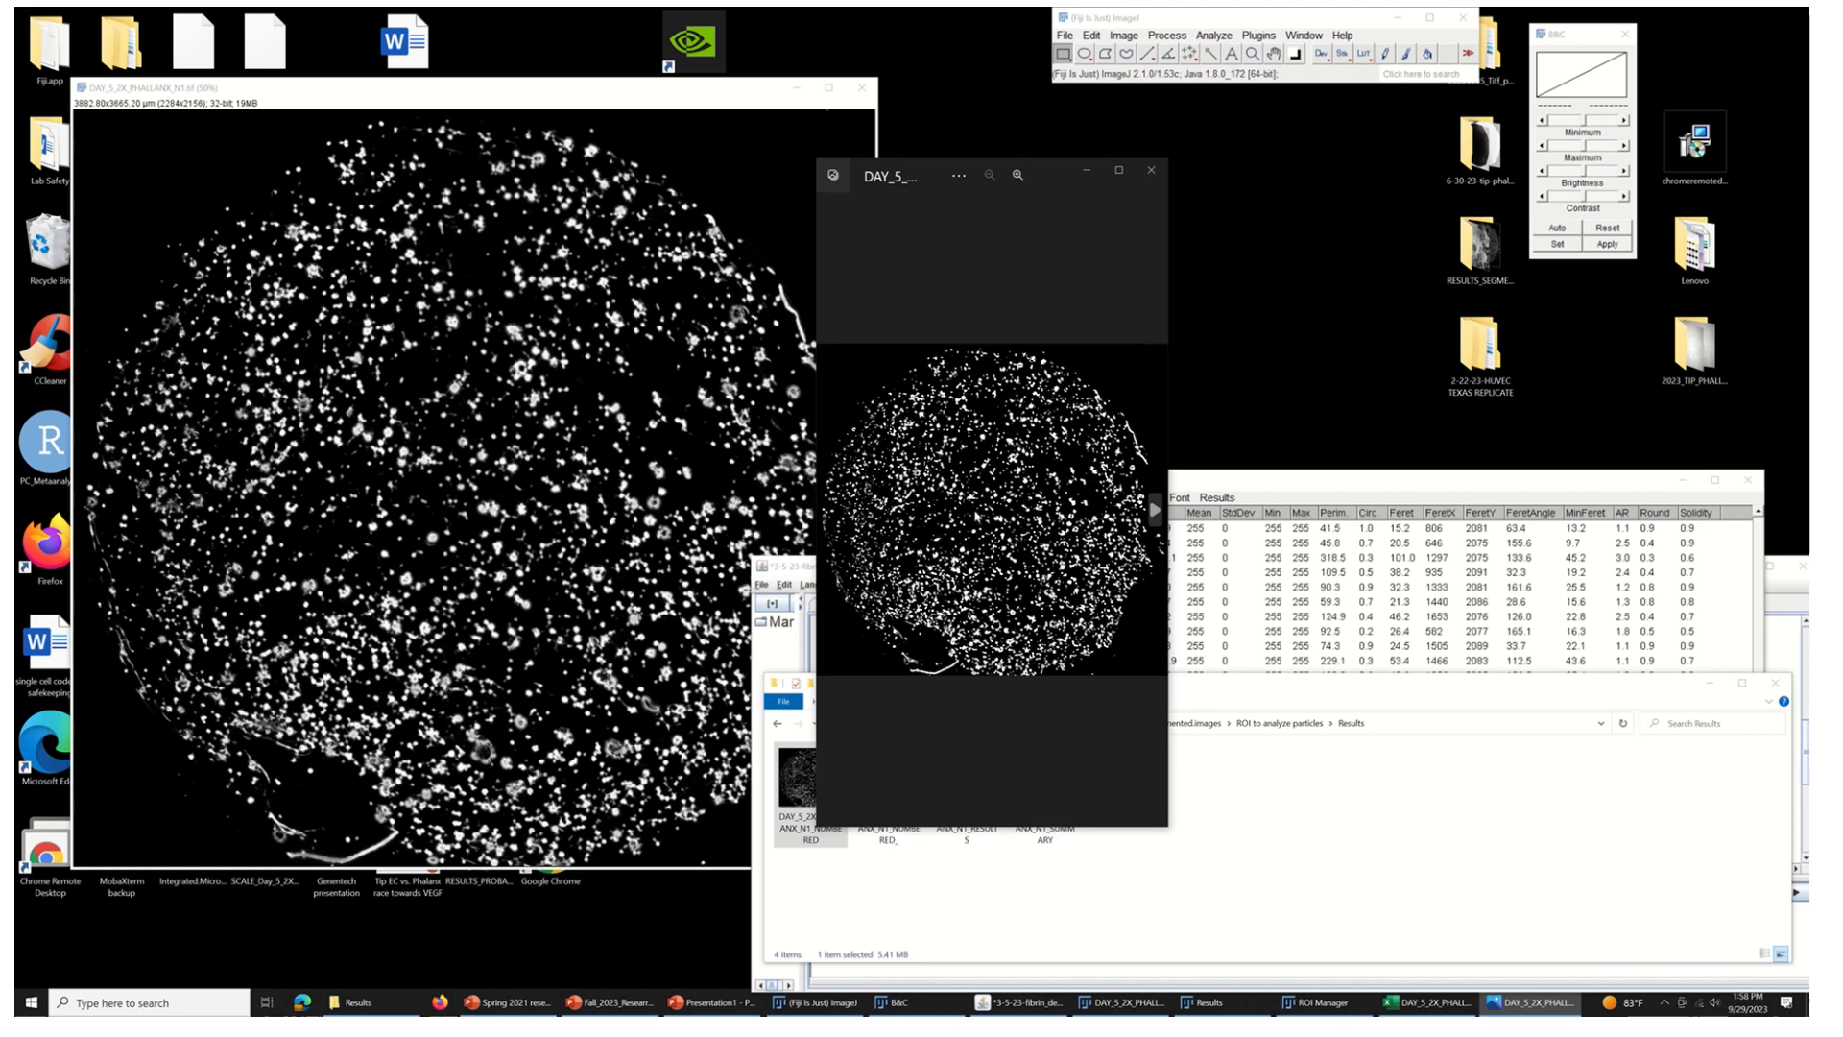
pyautogui.click(1151, 170)
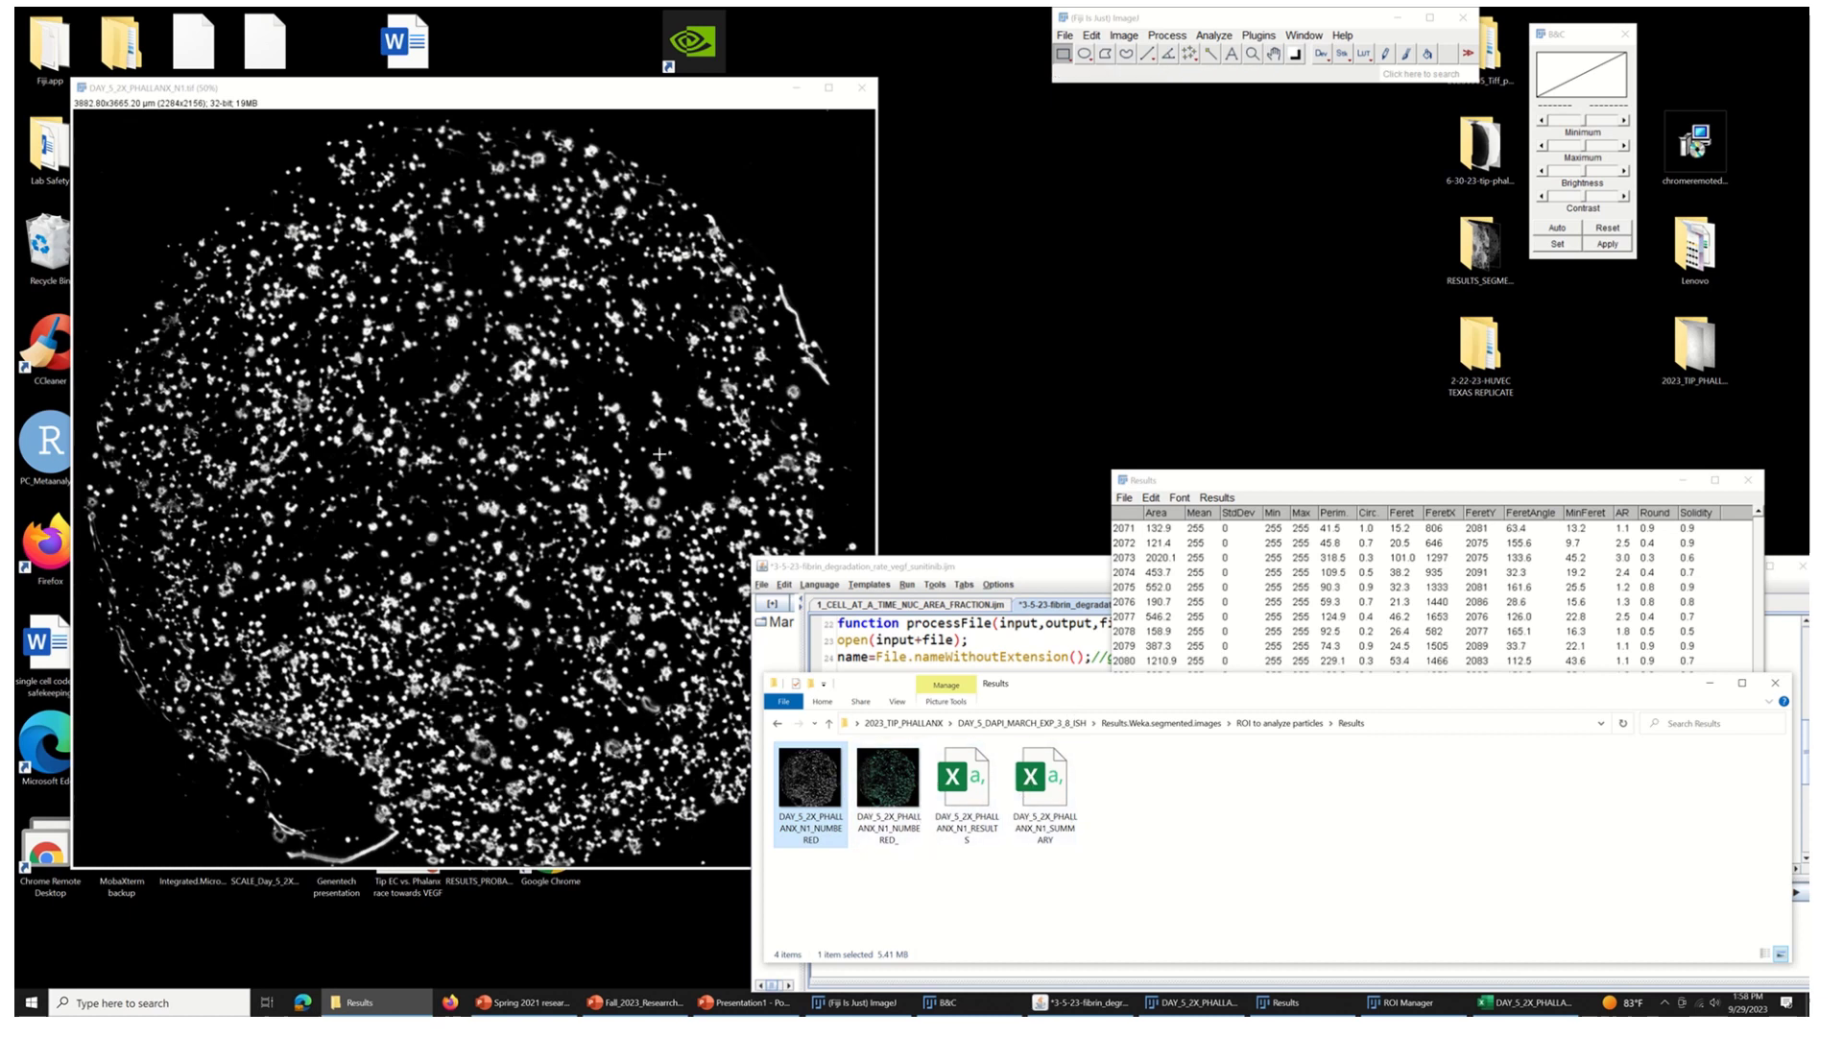
# - Open the DAY_5_2X_PHALLANX_SUNITINIB_N2 image in Fiji and run only the macro lines from Properties through Analyze Particles on it
pyautogui.moveTo(910, 12)
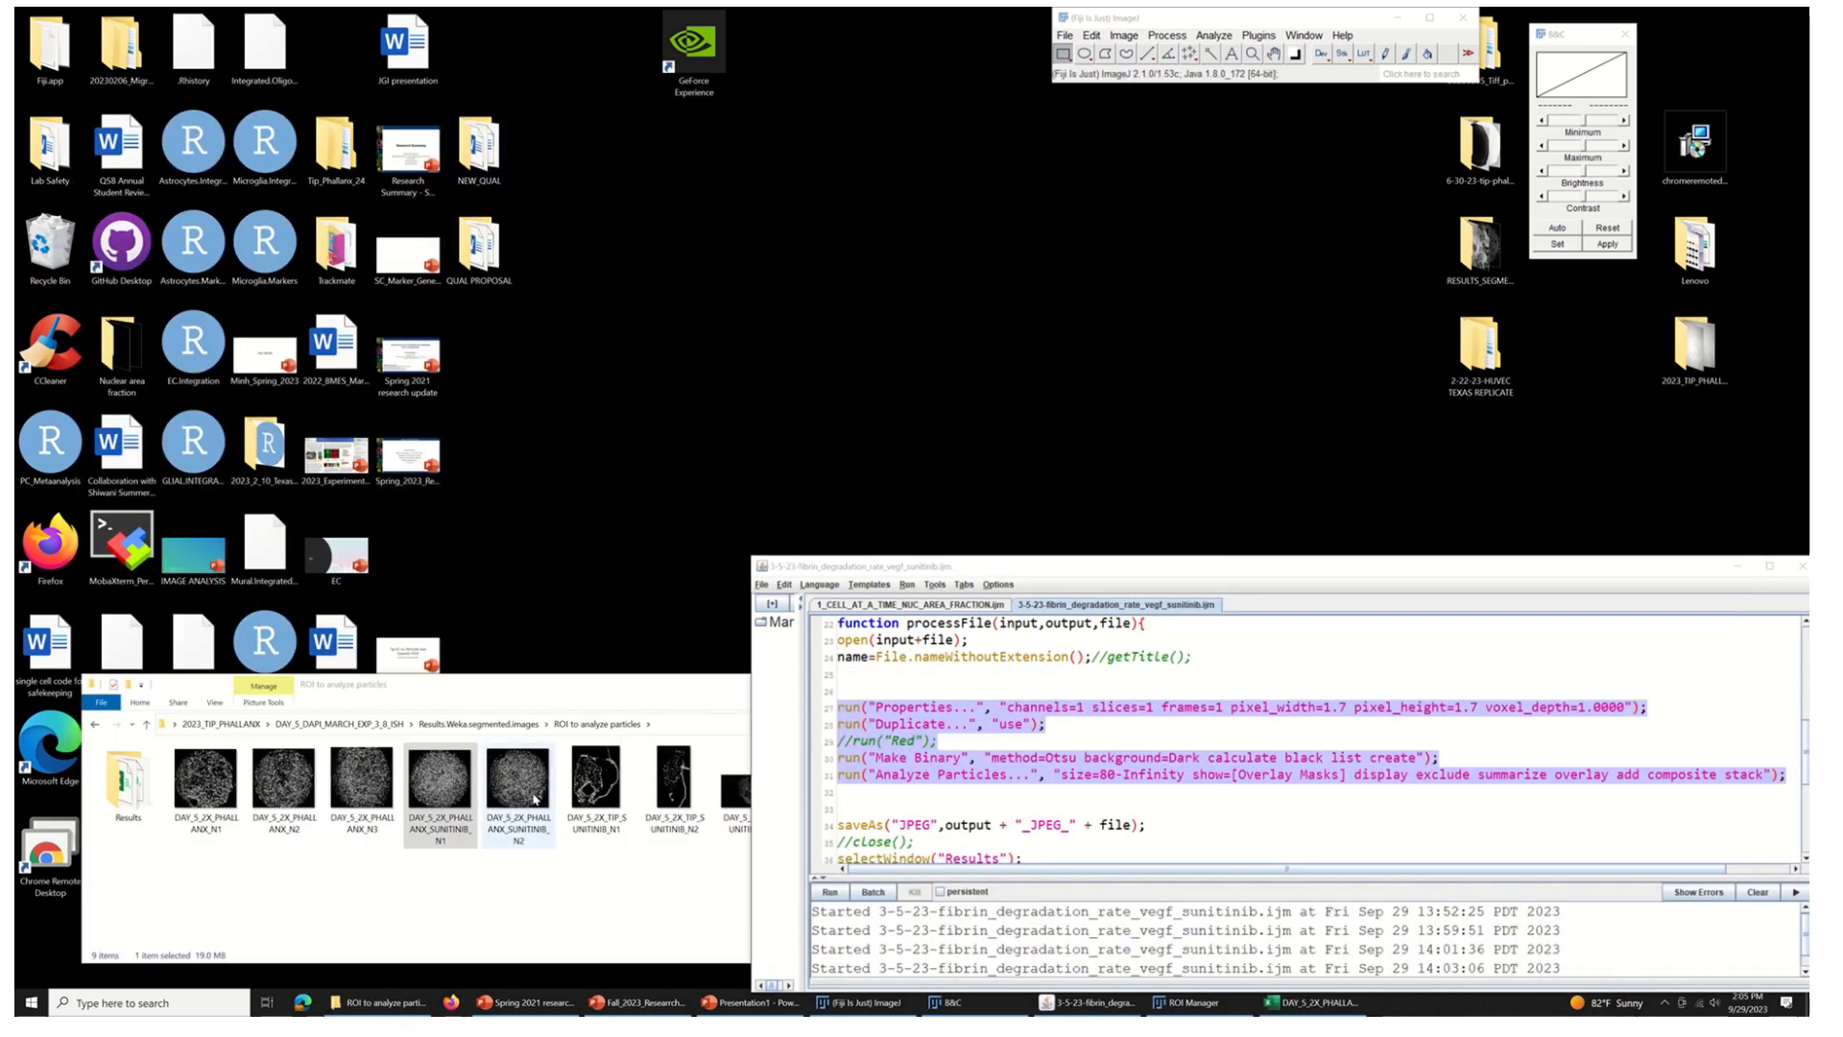
pyautogui.moveTo(534, 799); pyautogui.dragTo(1085, 69)
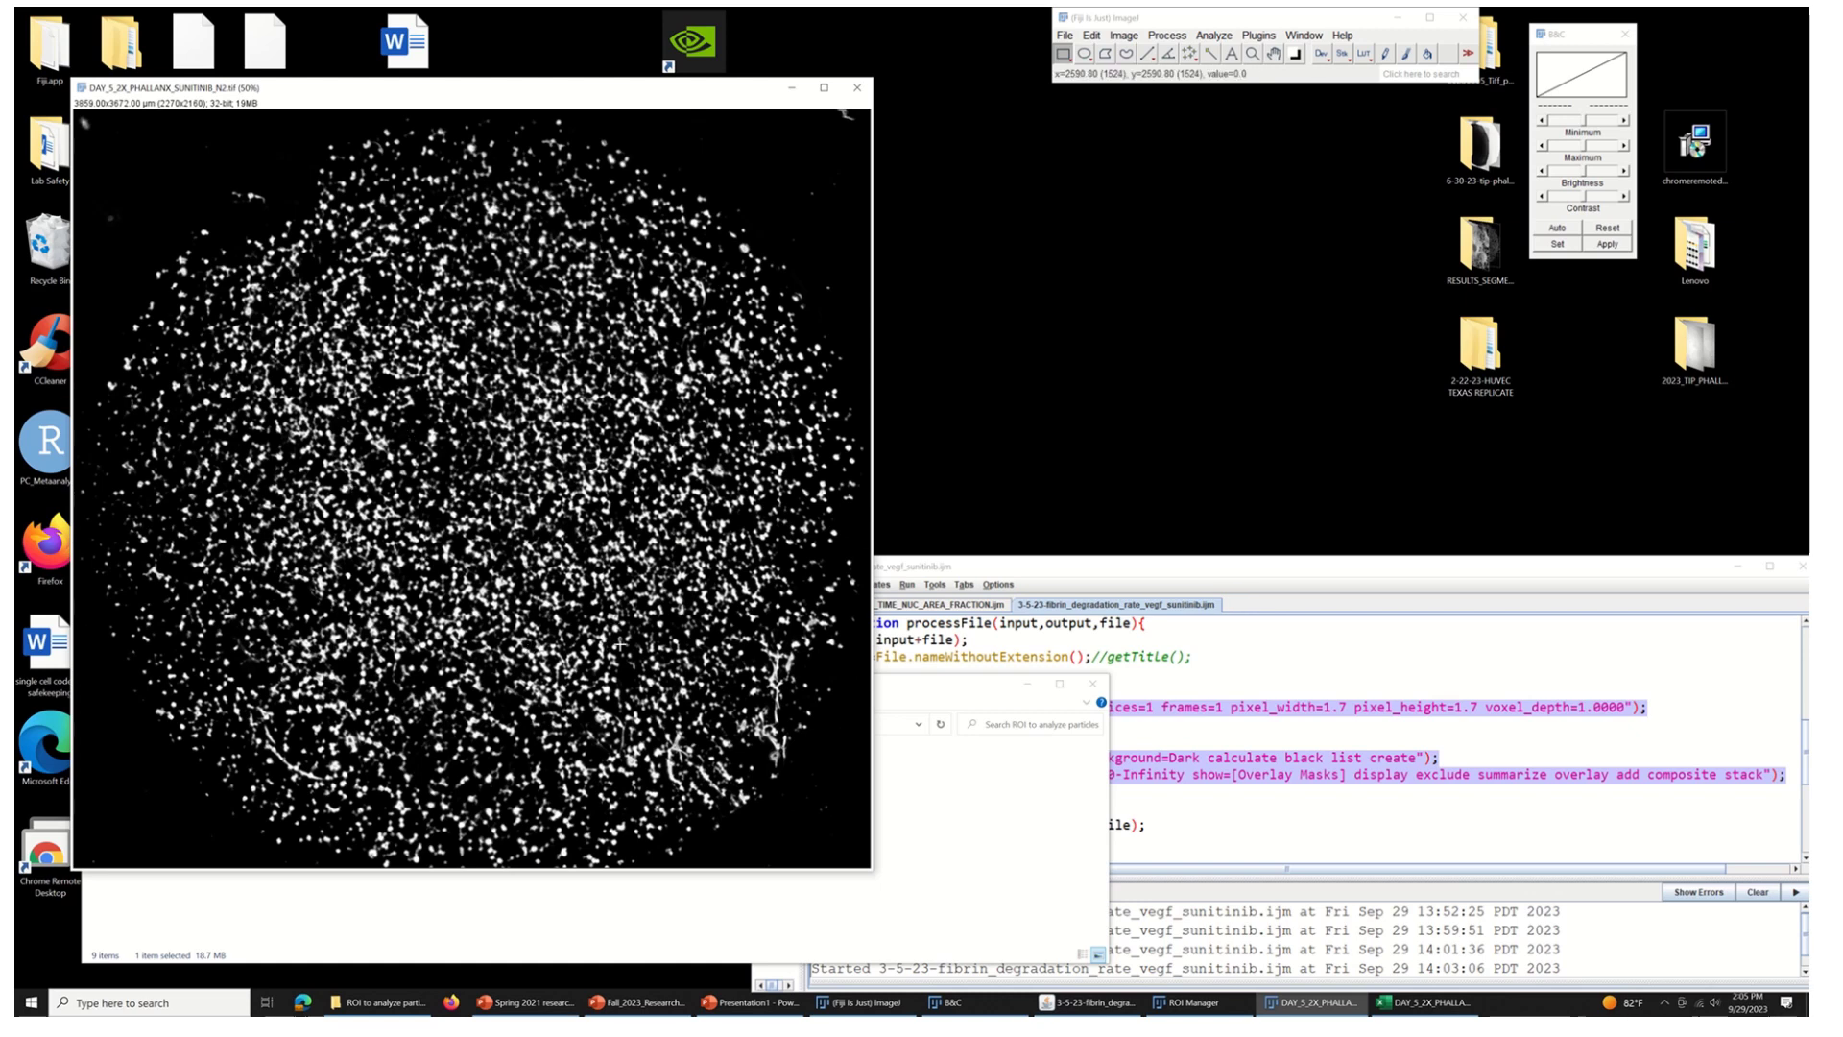
pyautogui.click(1133, 580)
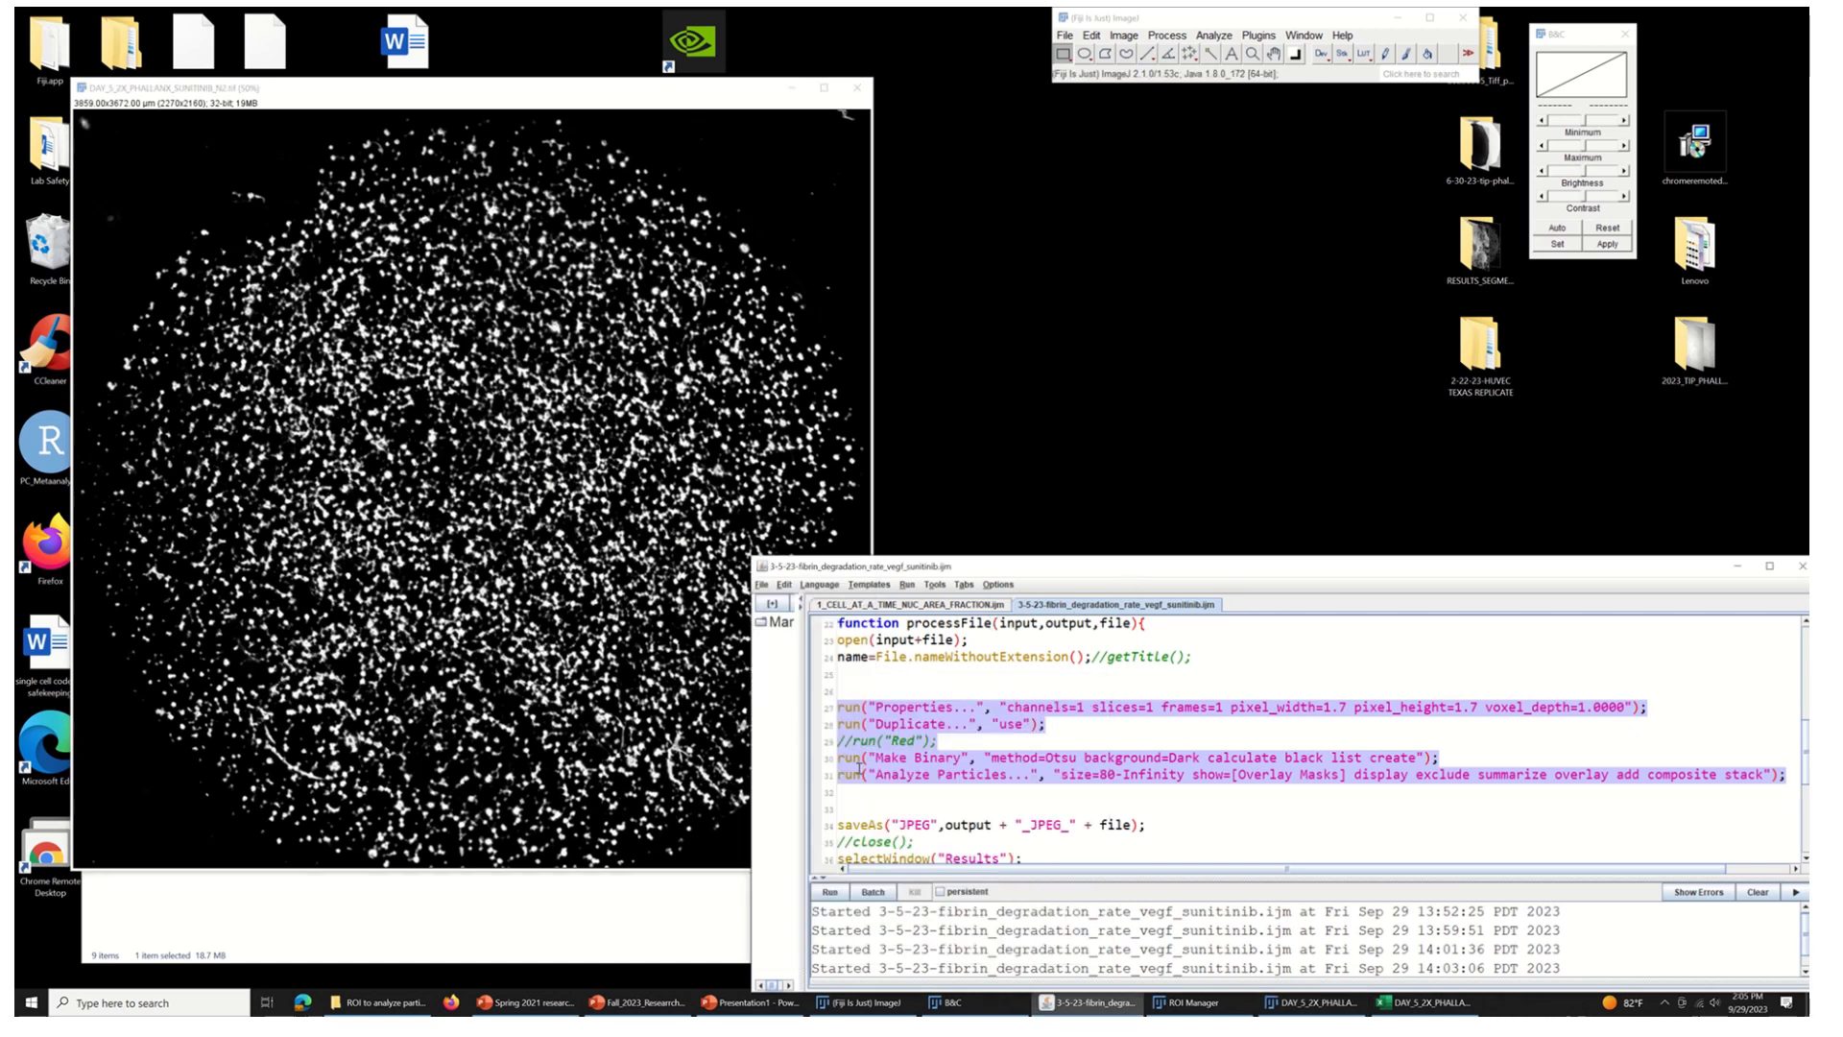
pyautogui.click(841, 794)
pyautogui.moveTo(841, 794); pyautogui.dragTo(840, 704)
pyautogui.hotkey('ctrl', 'shift', 'r')
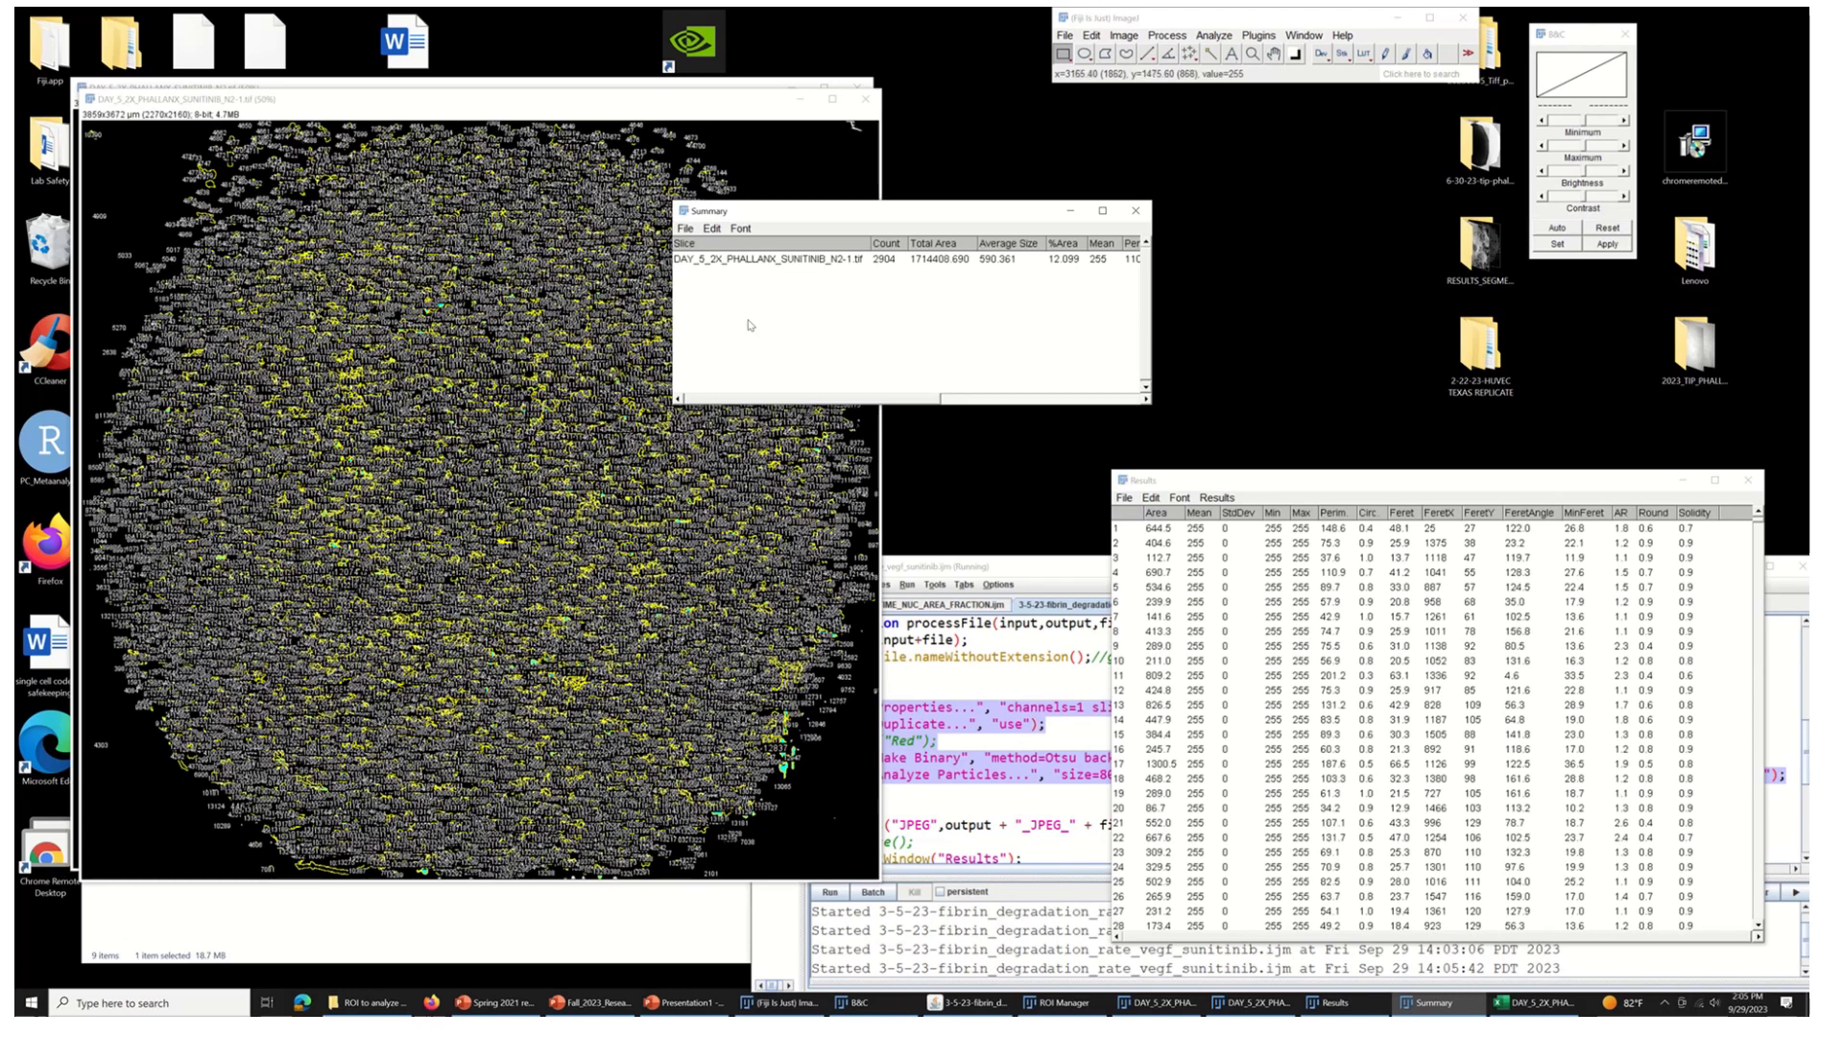
# - Save the numbered particle image as a TIFF named DAY_5_2X_PHALLANX_SUNITINIB_N2 in the Results folder
pyautogui.click(675, 106)
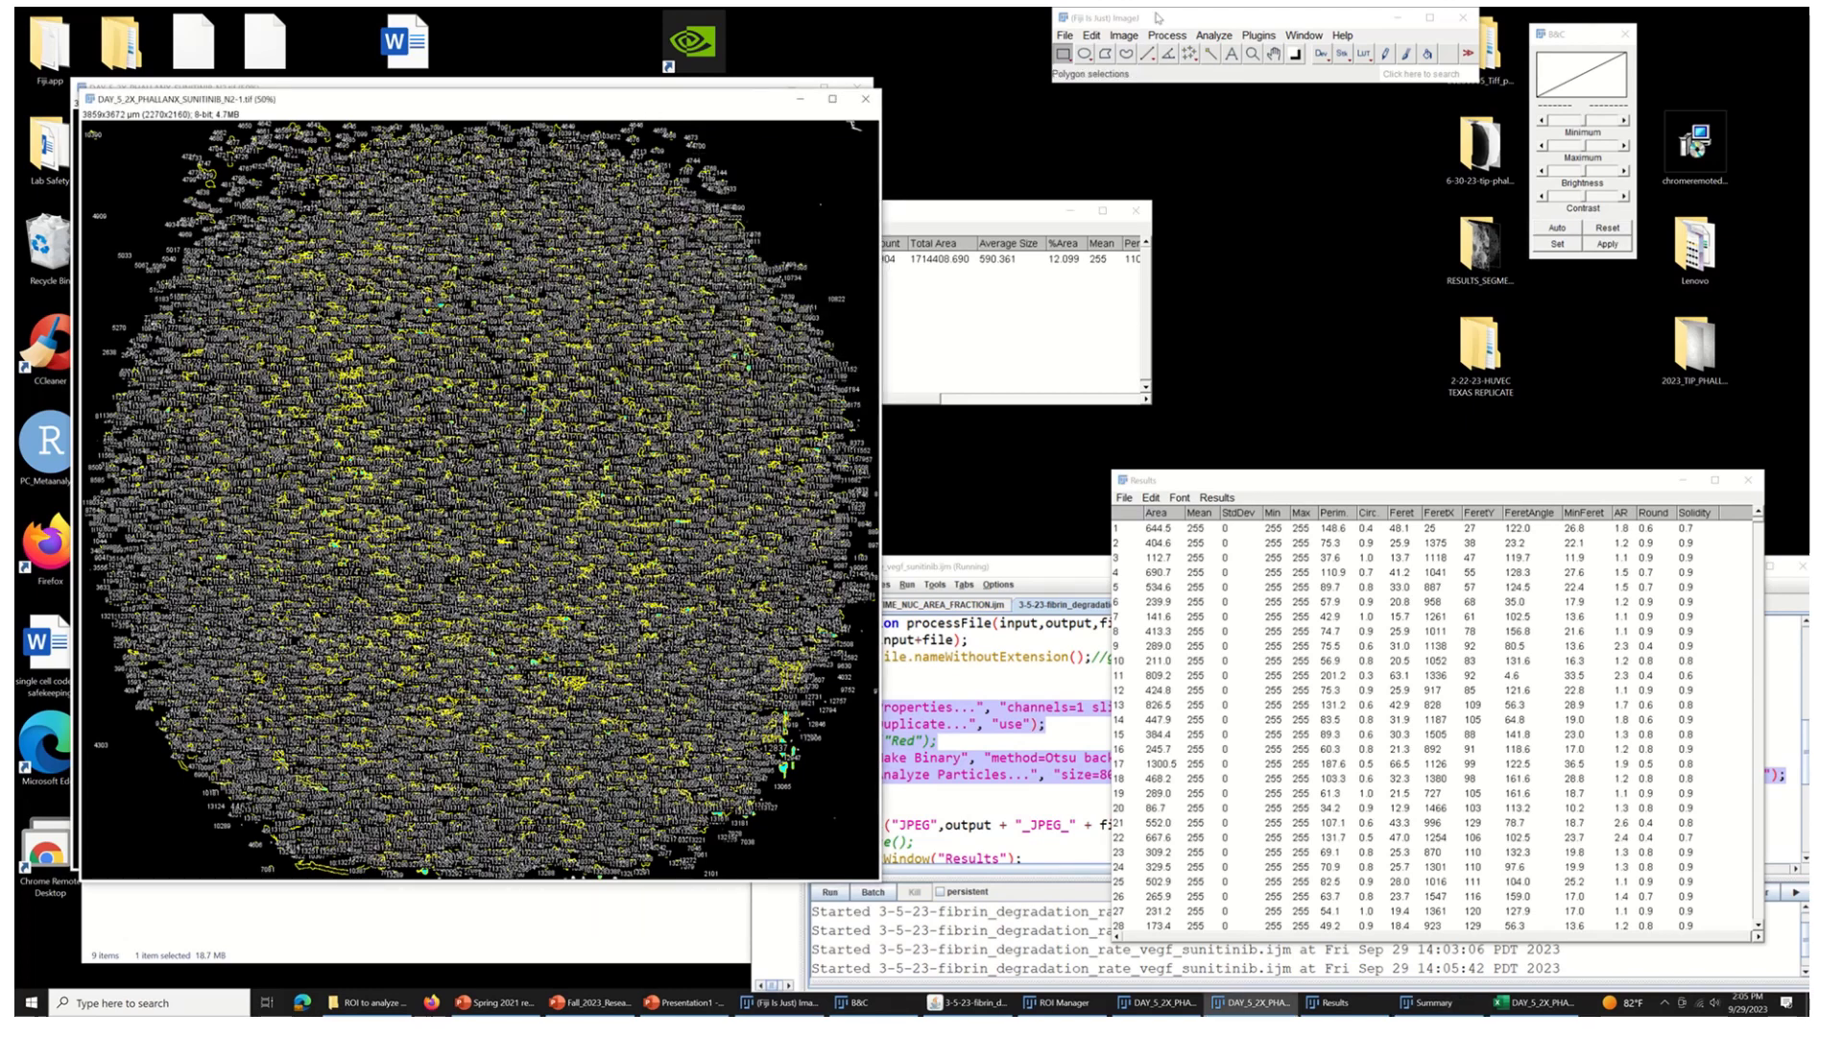
pyautogui.click(1065, 35)
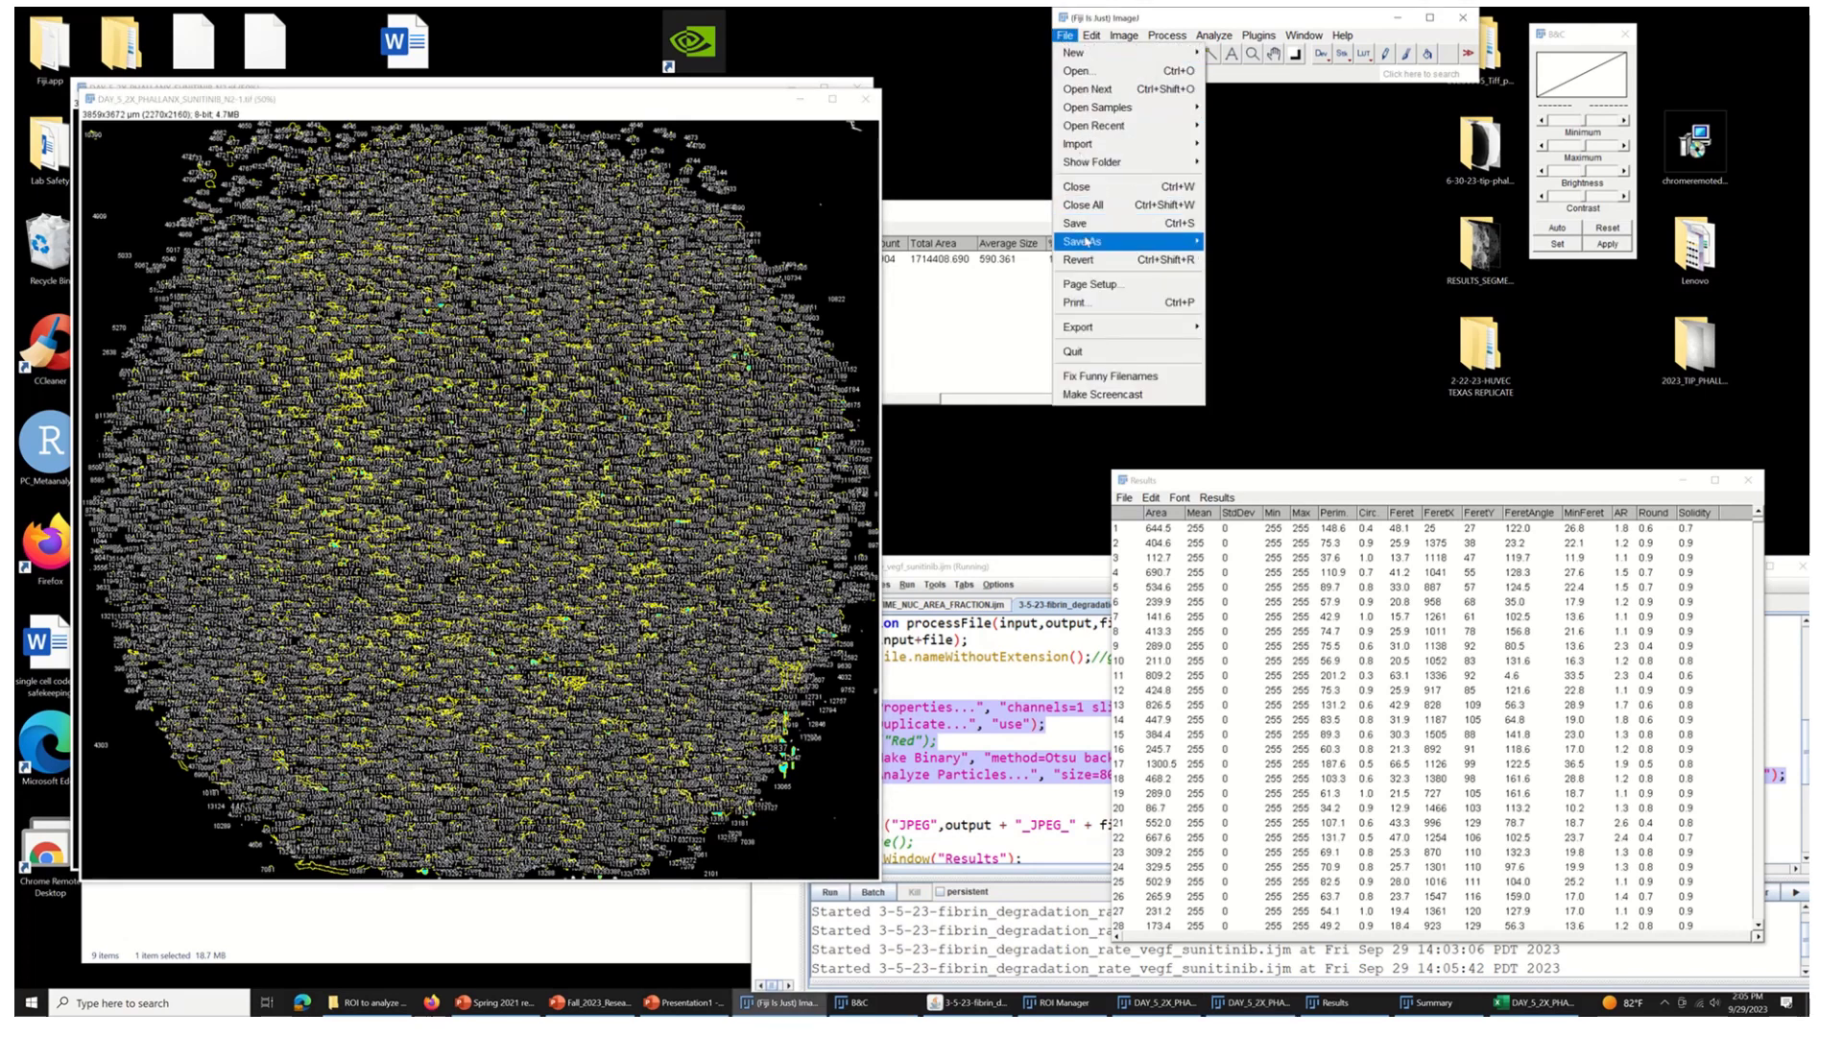
pyautogui.moveTo(1174, 252)
pyautogui.click(1247, 243)
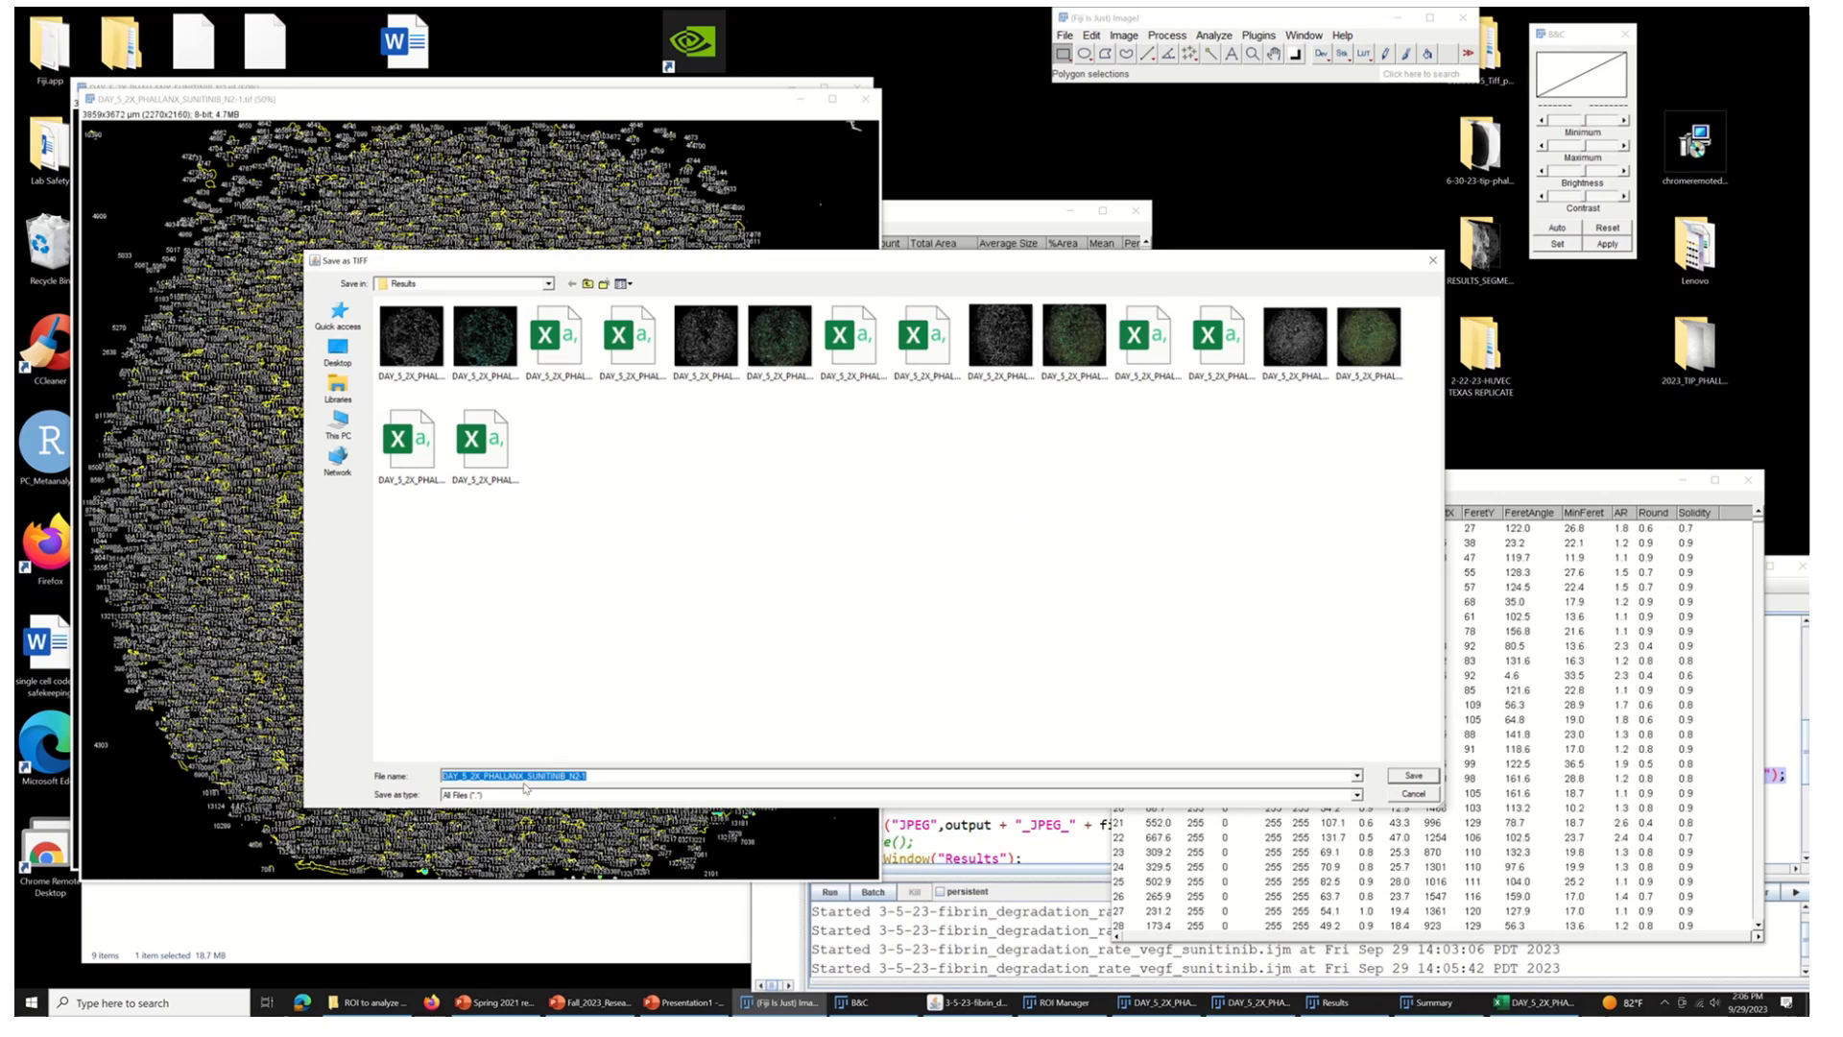
pyautogui.click(604, 779)
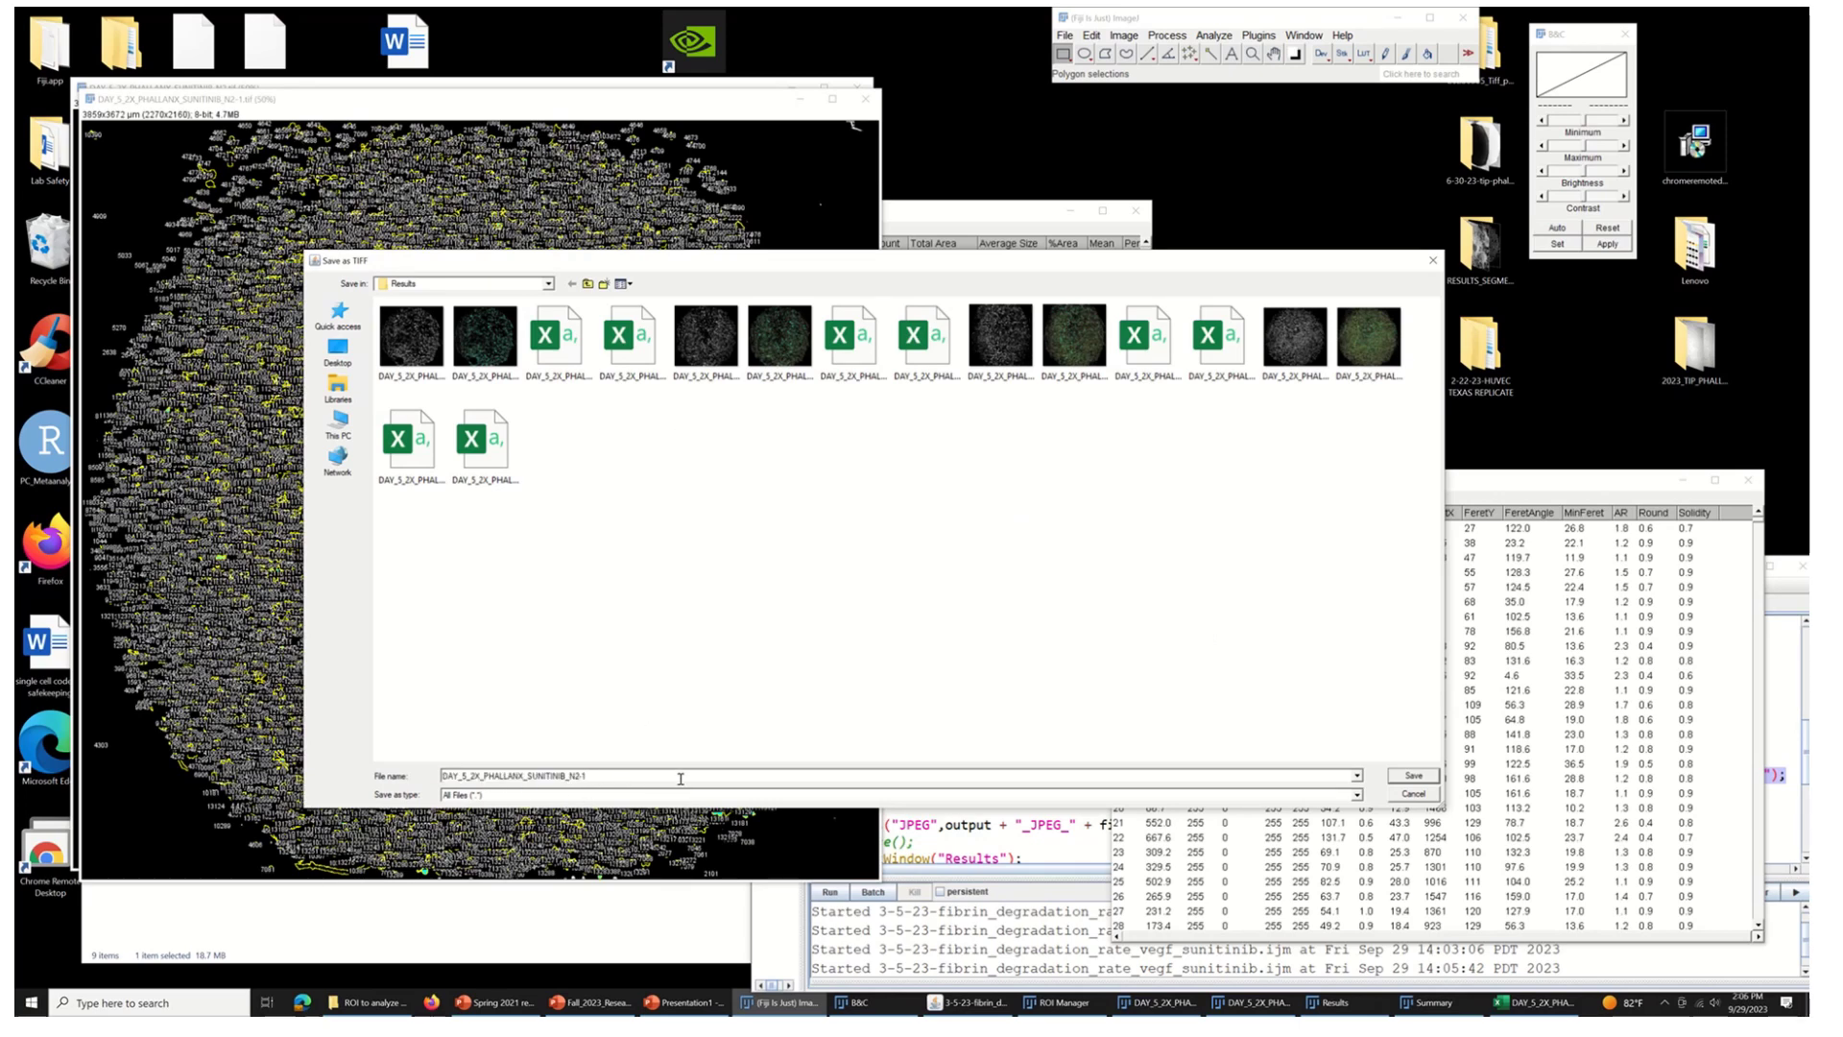
pyautogui.press('BackSpace')
pyautogui.press('BackSpace')
pyautogui.click(1419, 778)
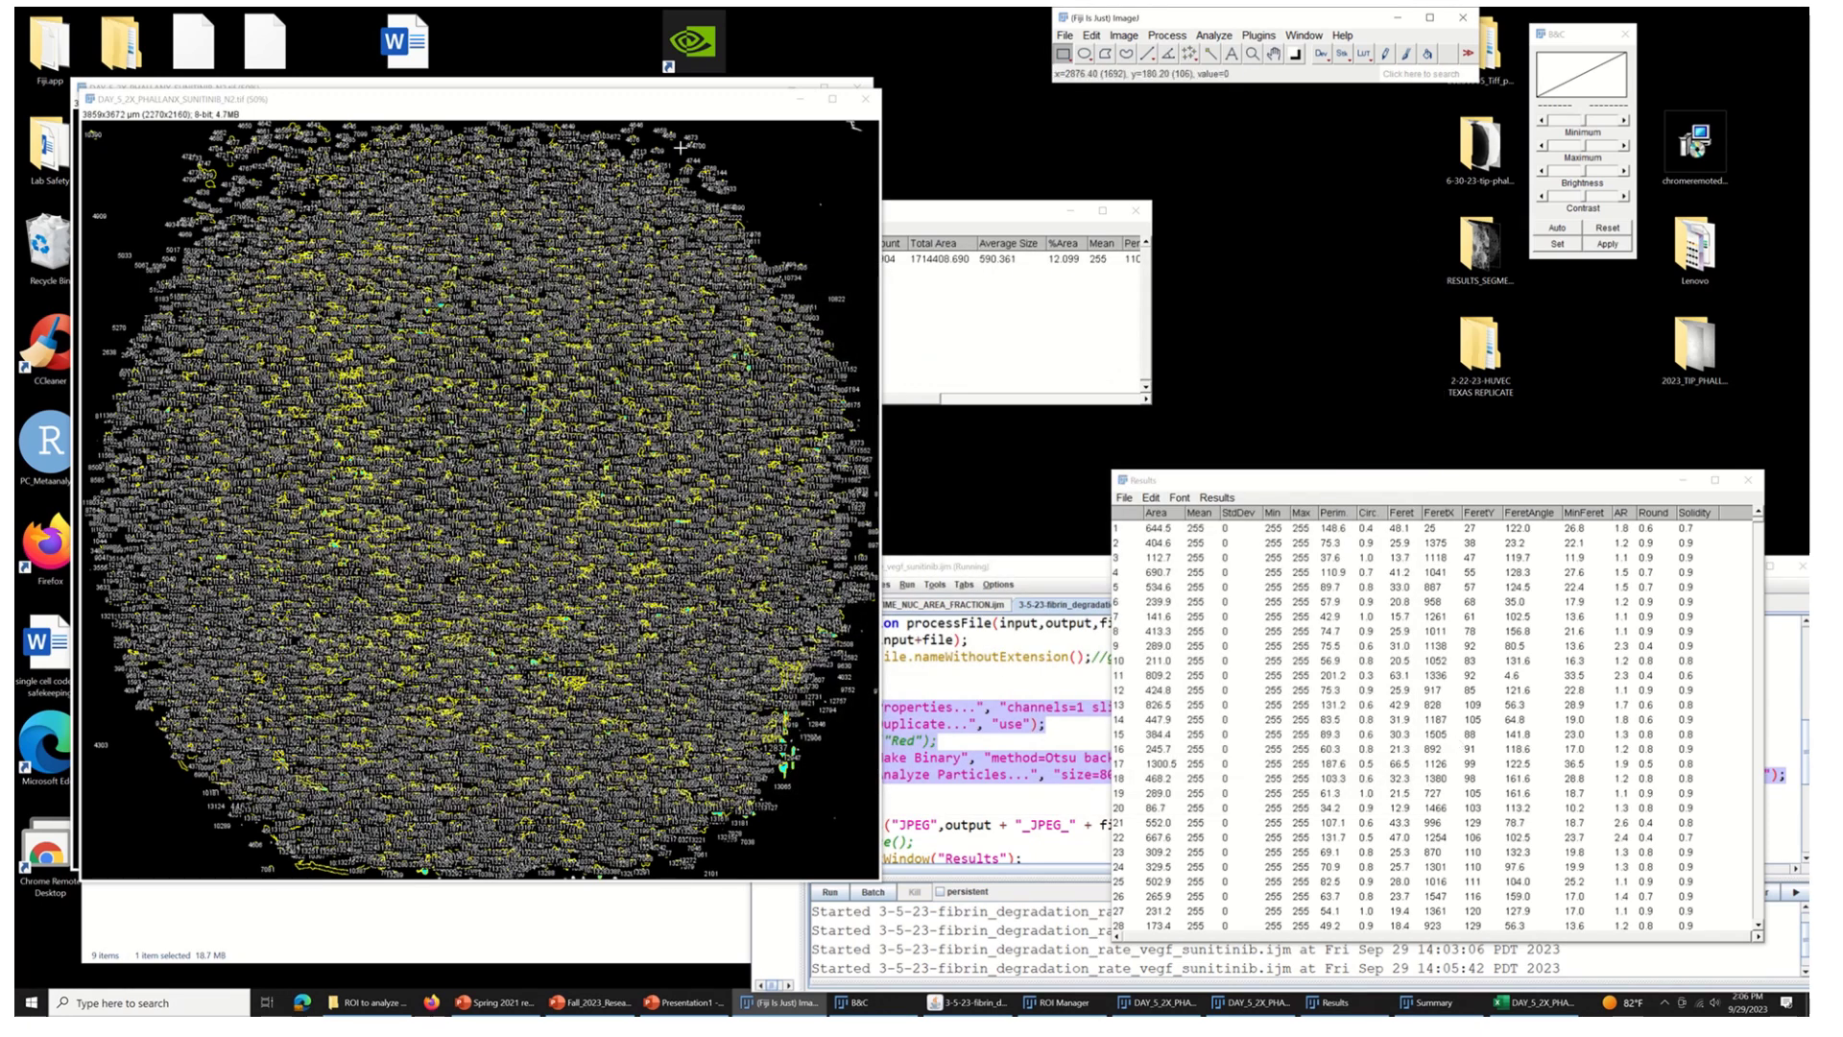
# - Save the numbered particle image as a JPEG named DAY_5_2X_PHALLANX_SUNITINIB_N2_ in the Results folder
pyautogui.click(1065, 36)
pyautogui.moveTo(1099, 242)
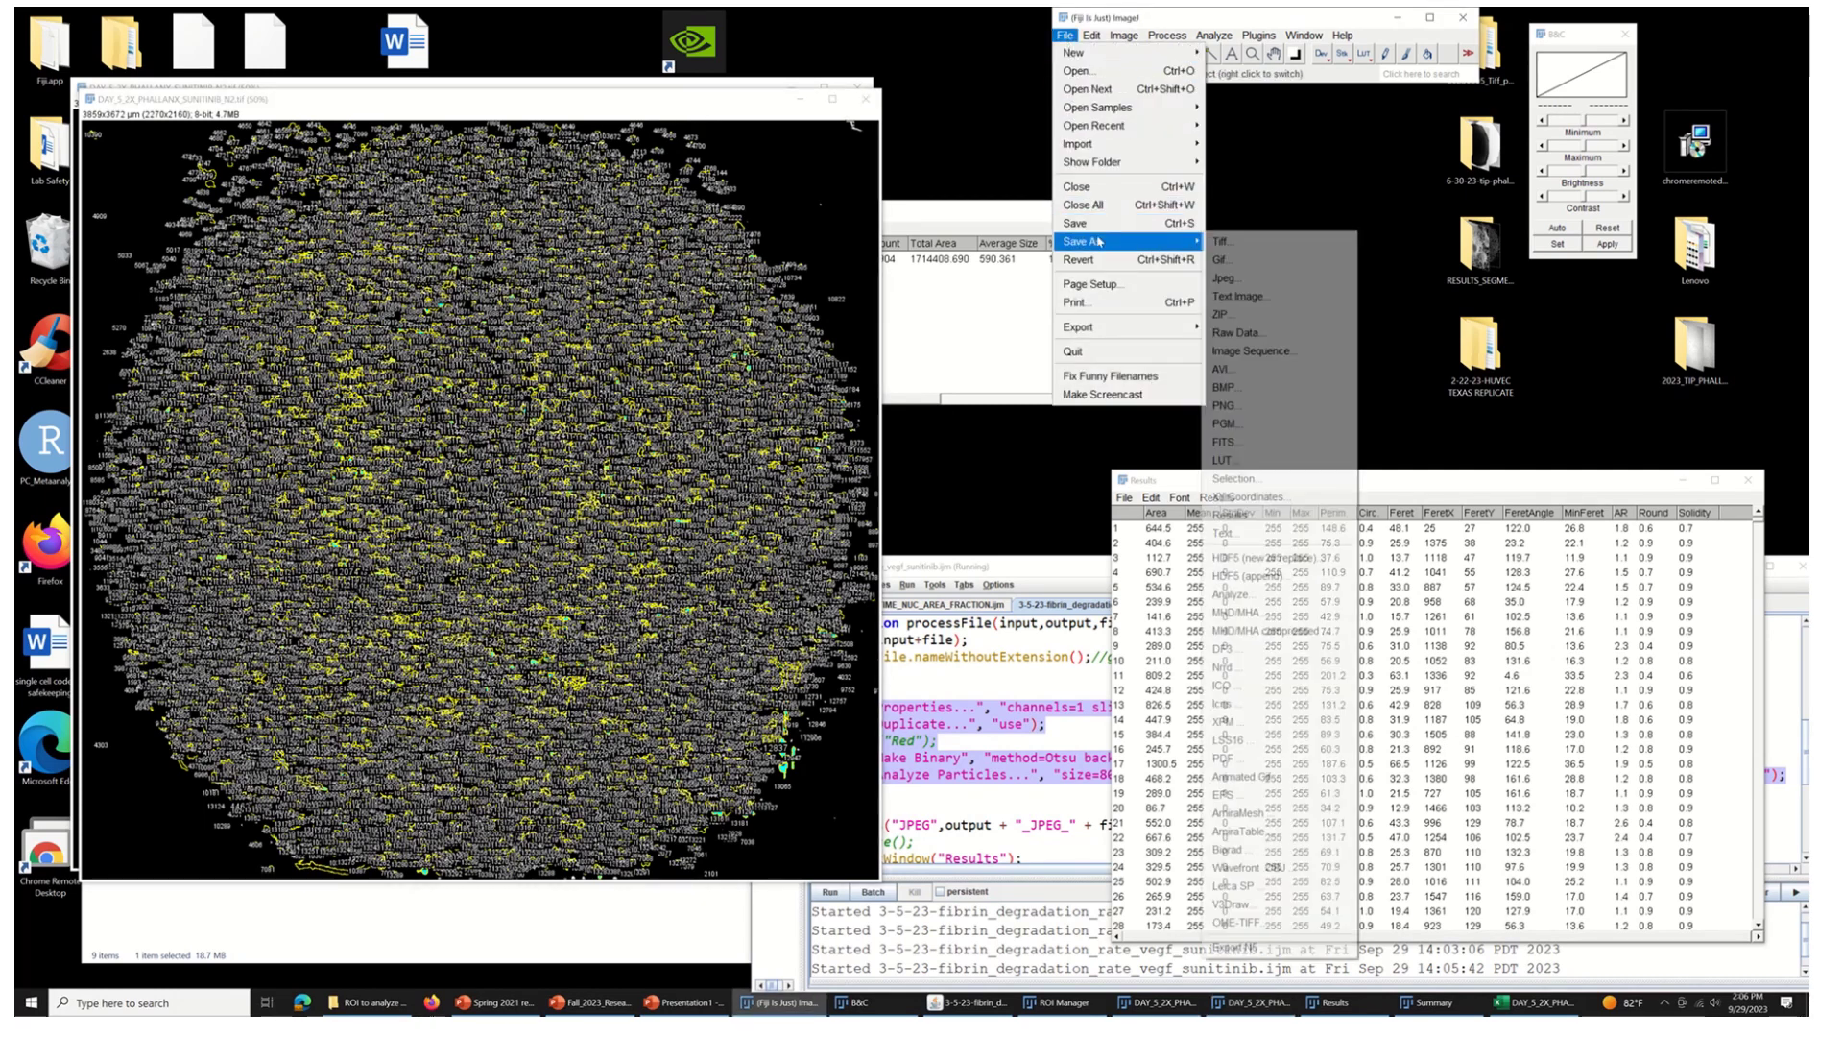
pyautogui.click(1225, 278)
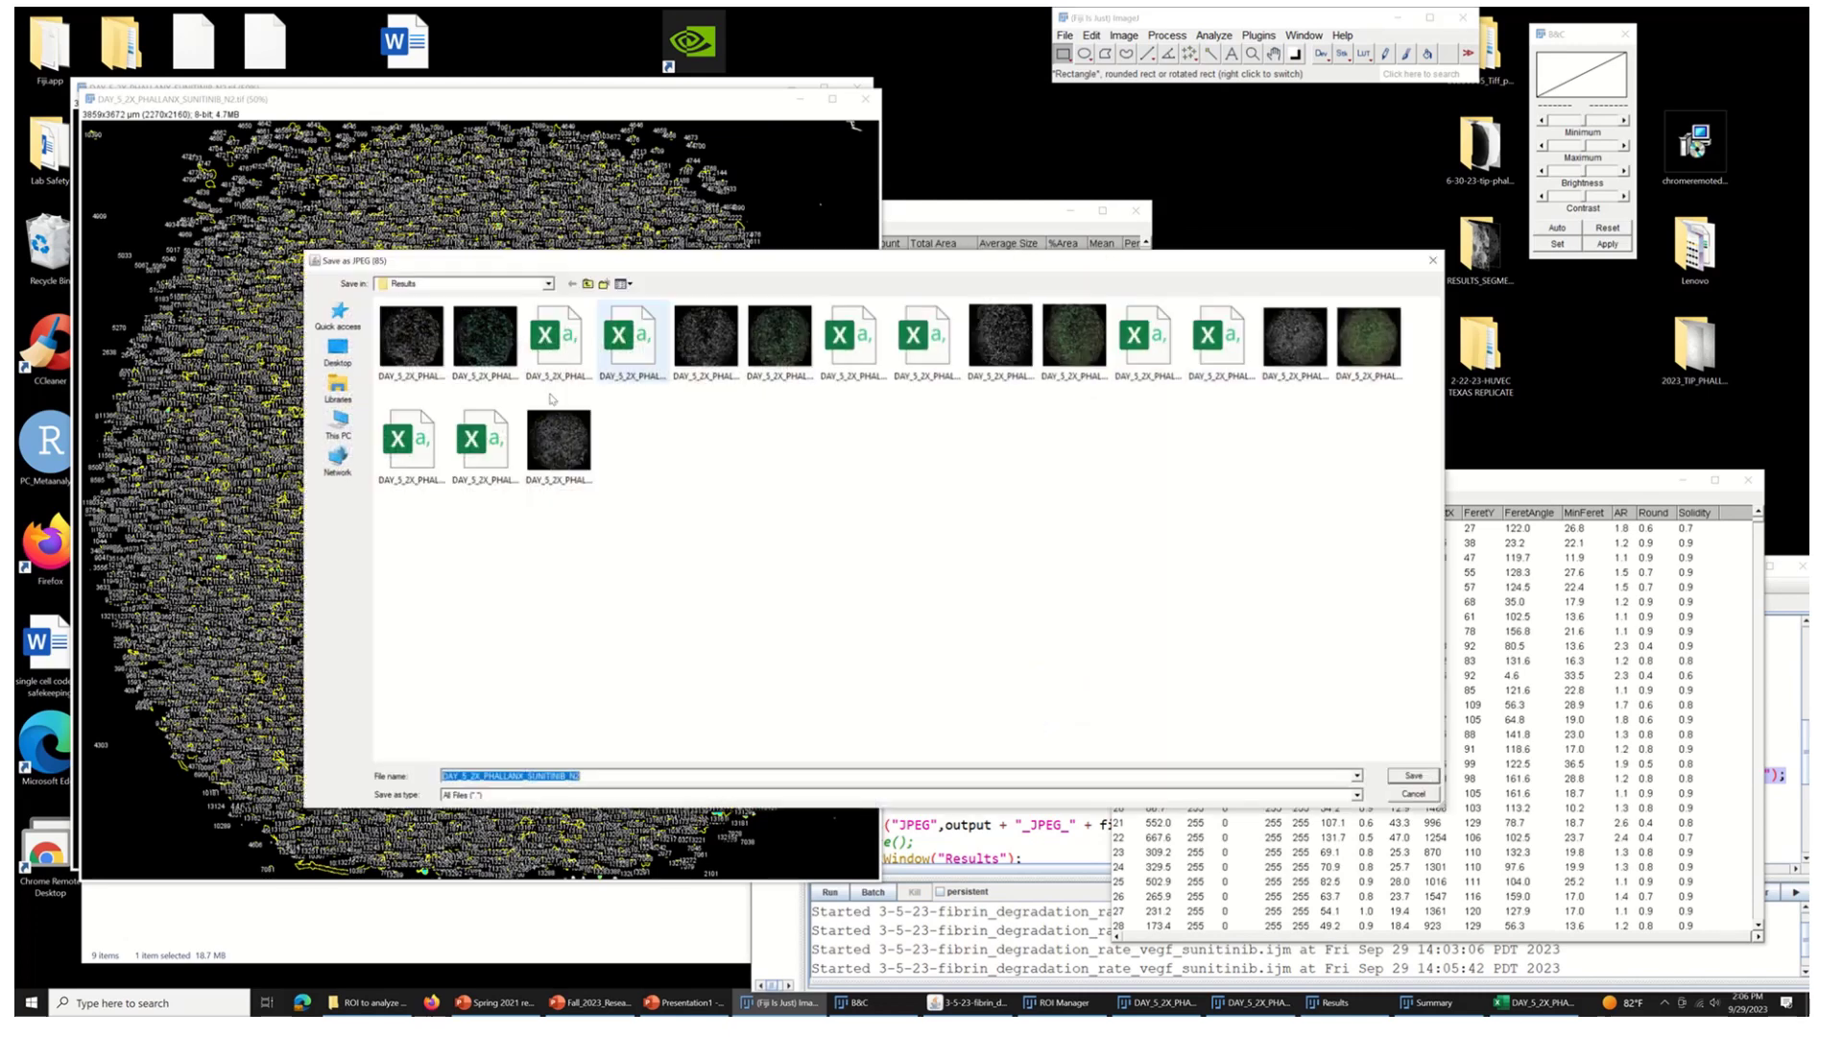
pyautogui.click(559, 442)
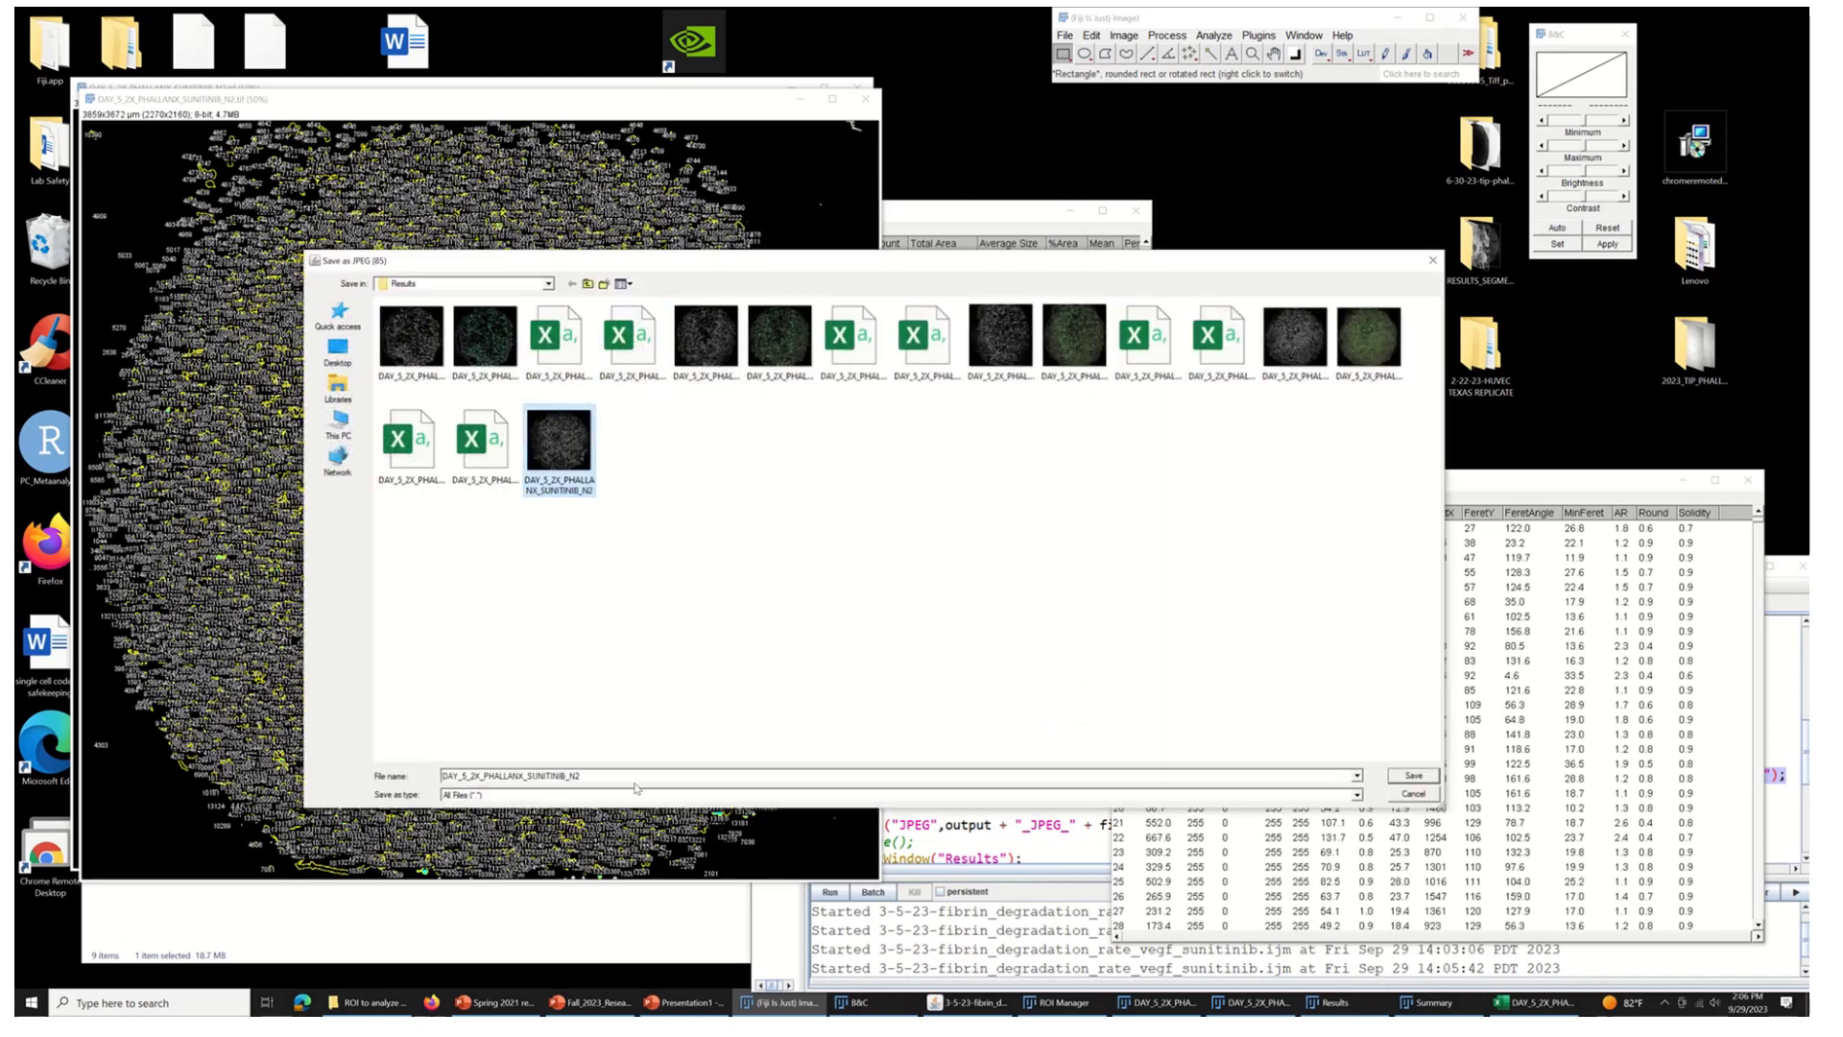
pyautogui.click(584, 776)
pyautogui.click(593, 779)
pyautogui.write('_')
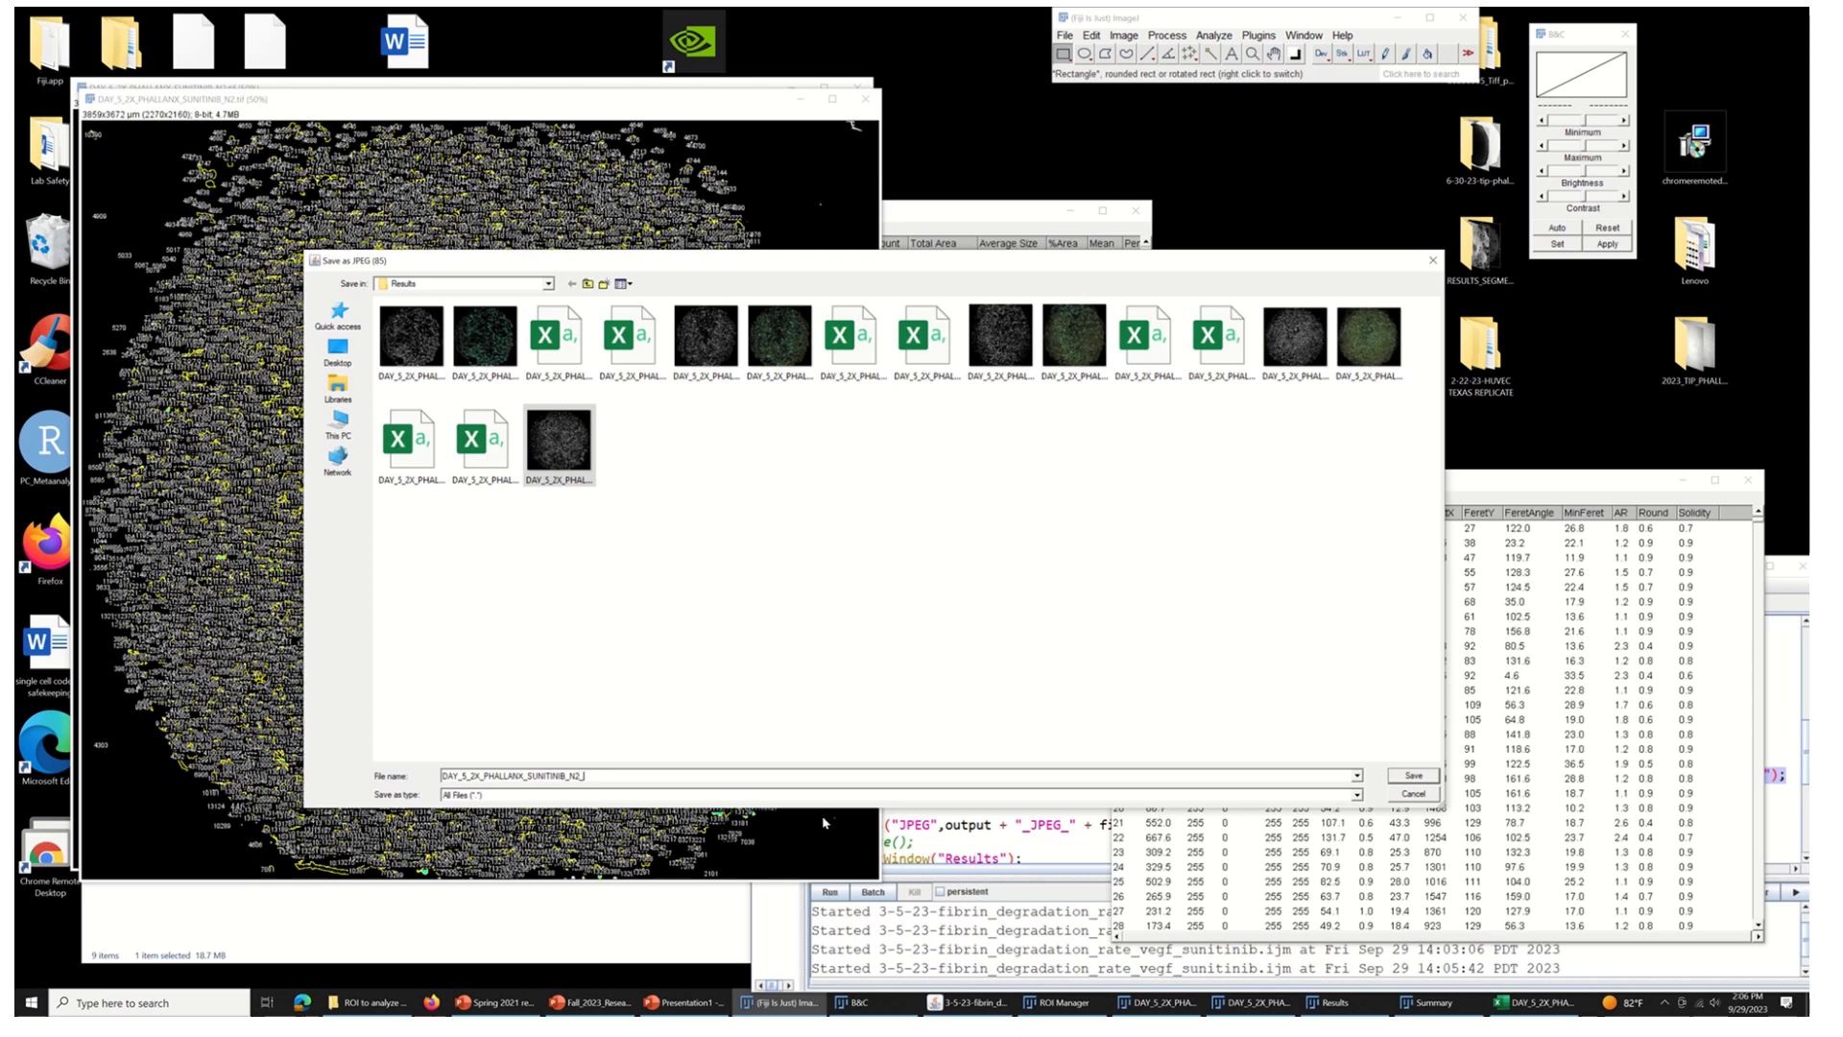
pyautogui.click(1414, 775)
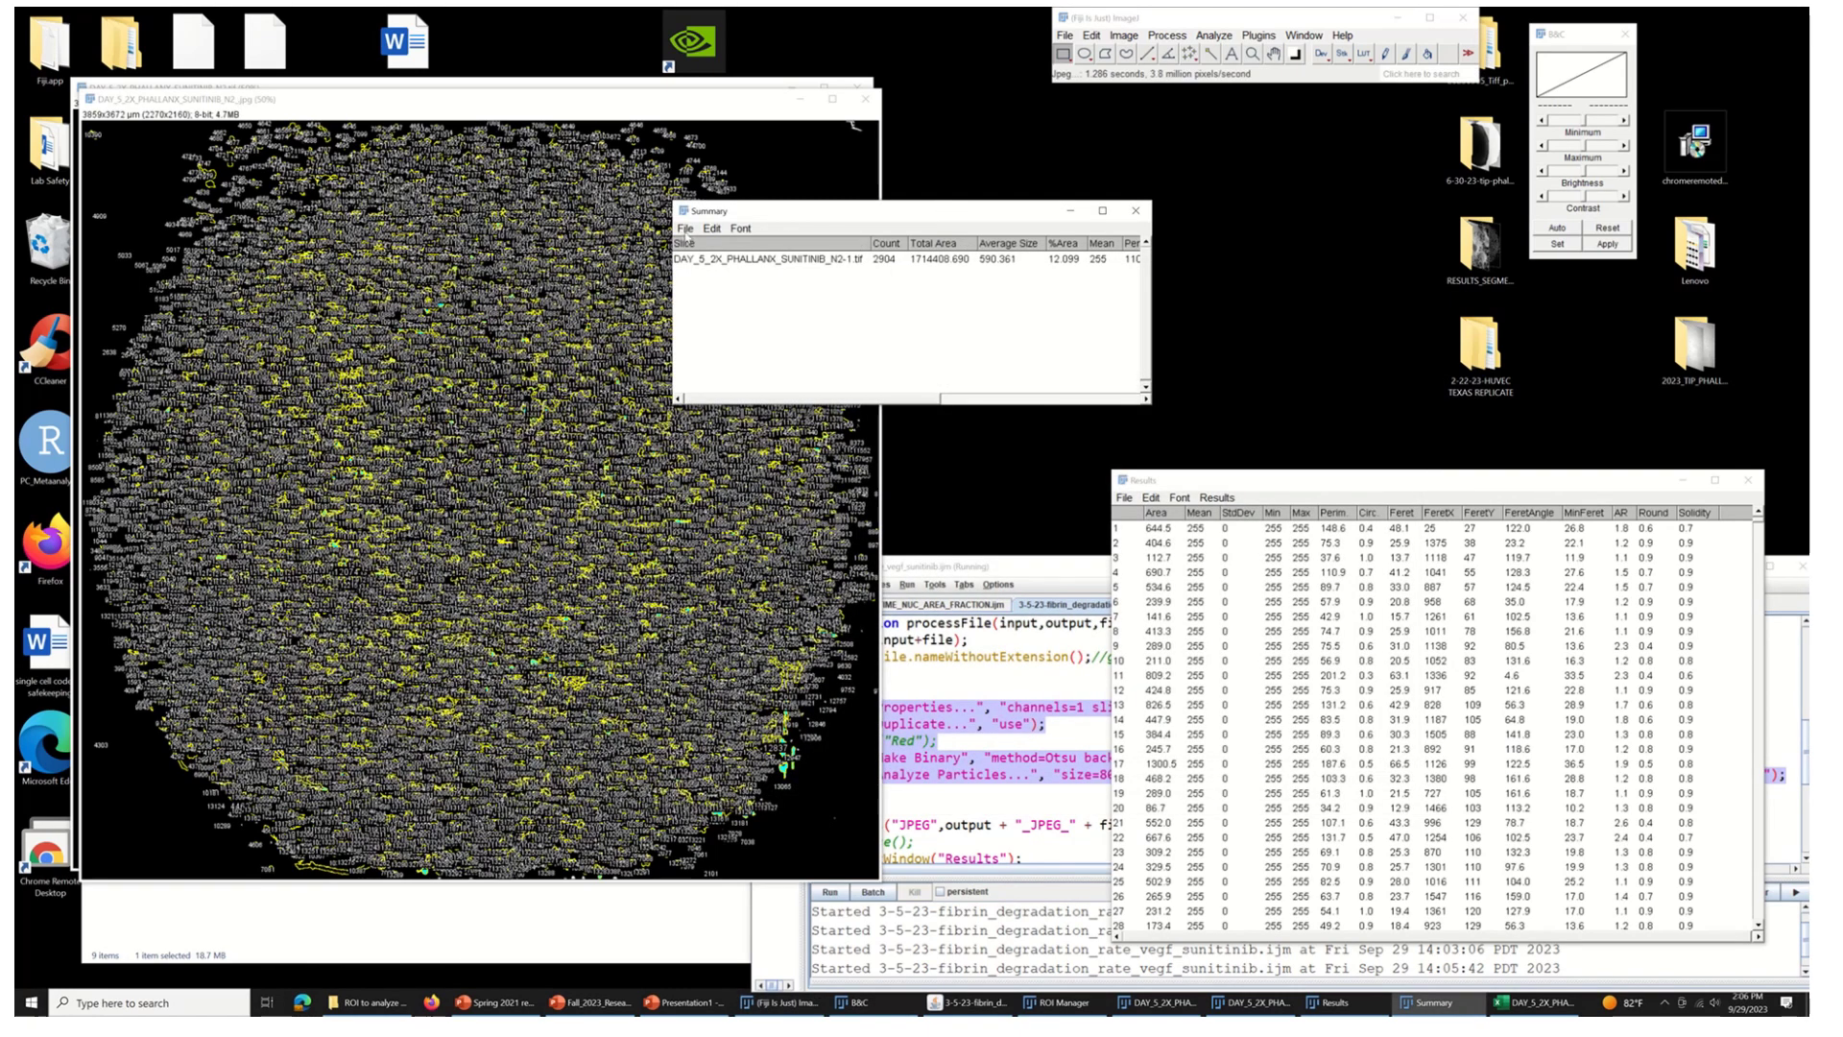
# - Save the Summary table as DAY_5_2X_PHALLANX_SUNITINIB_N2_SUMMARY in the Results folder and close the table
pyautogui.click(685, 231)
pyautogui.click(701, 245)
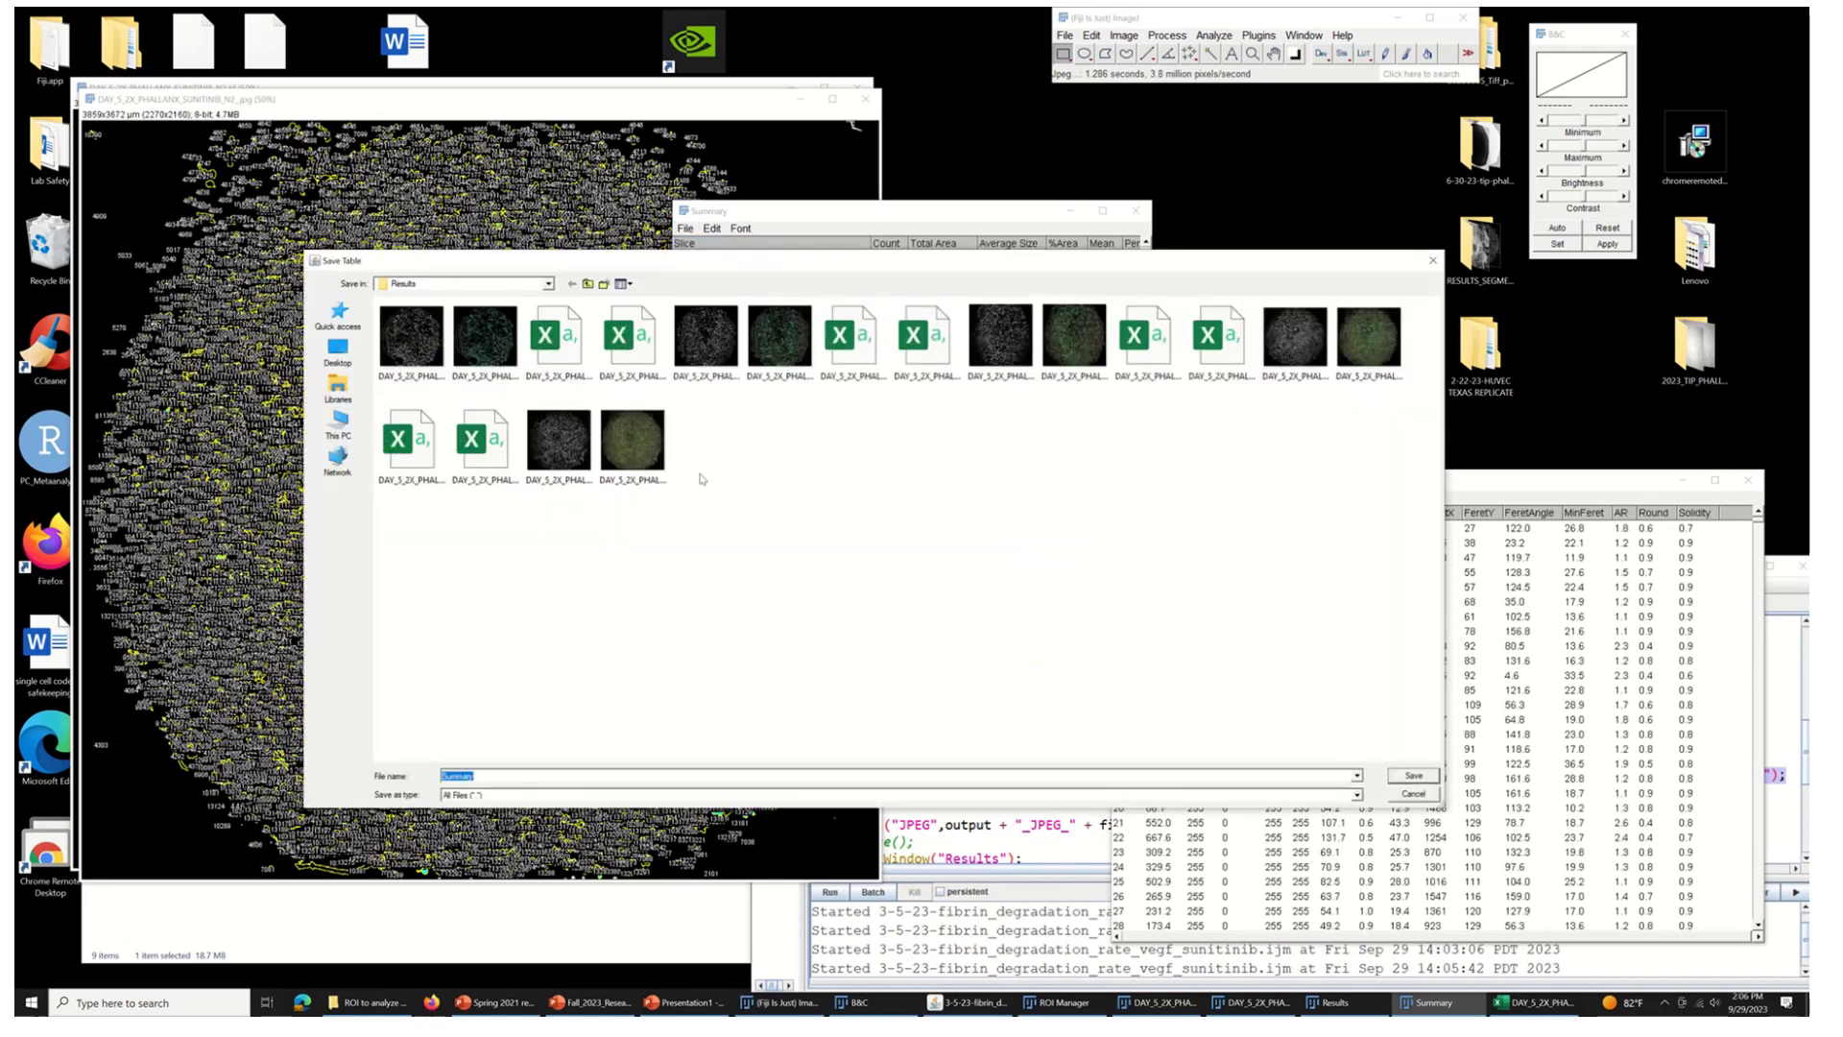
pyautogui.click(635, 459)
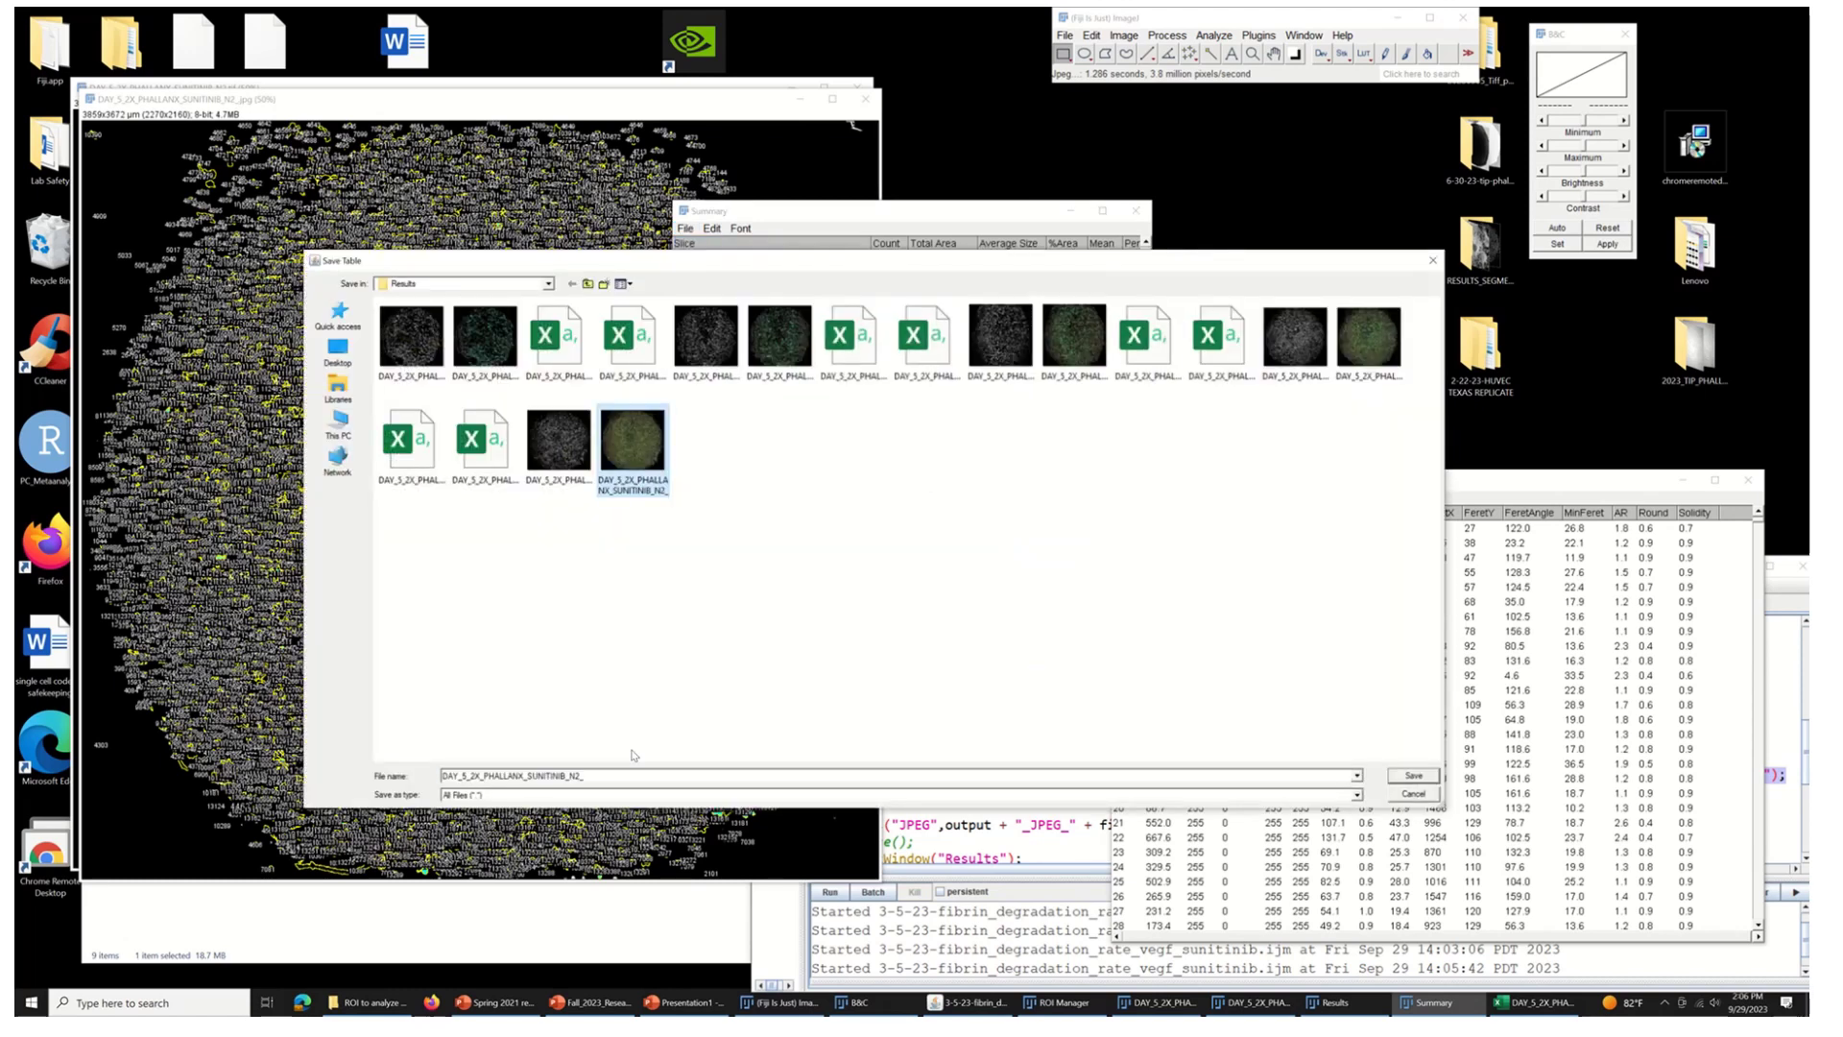
pyautogui.doubleClick(612, 775)
pyautogui.click(612, 775)
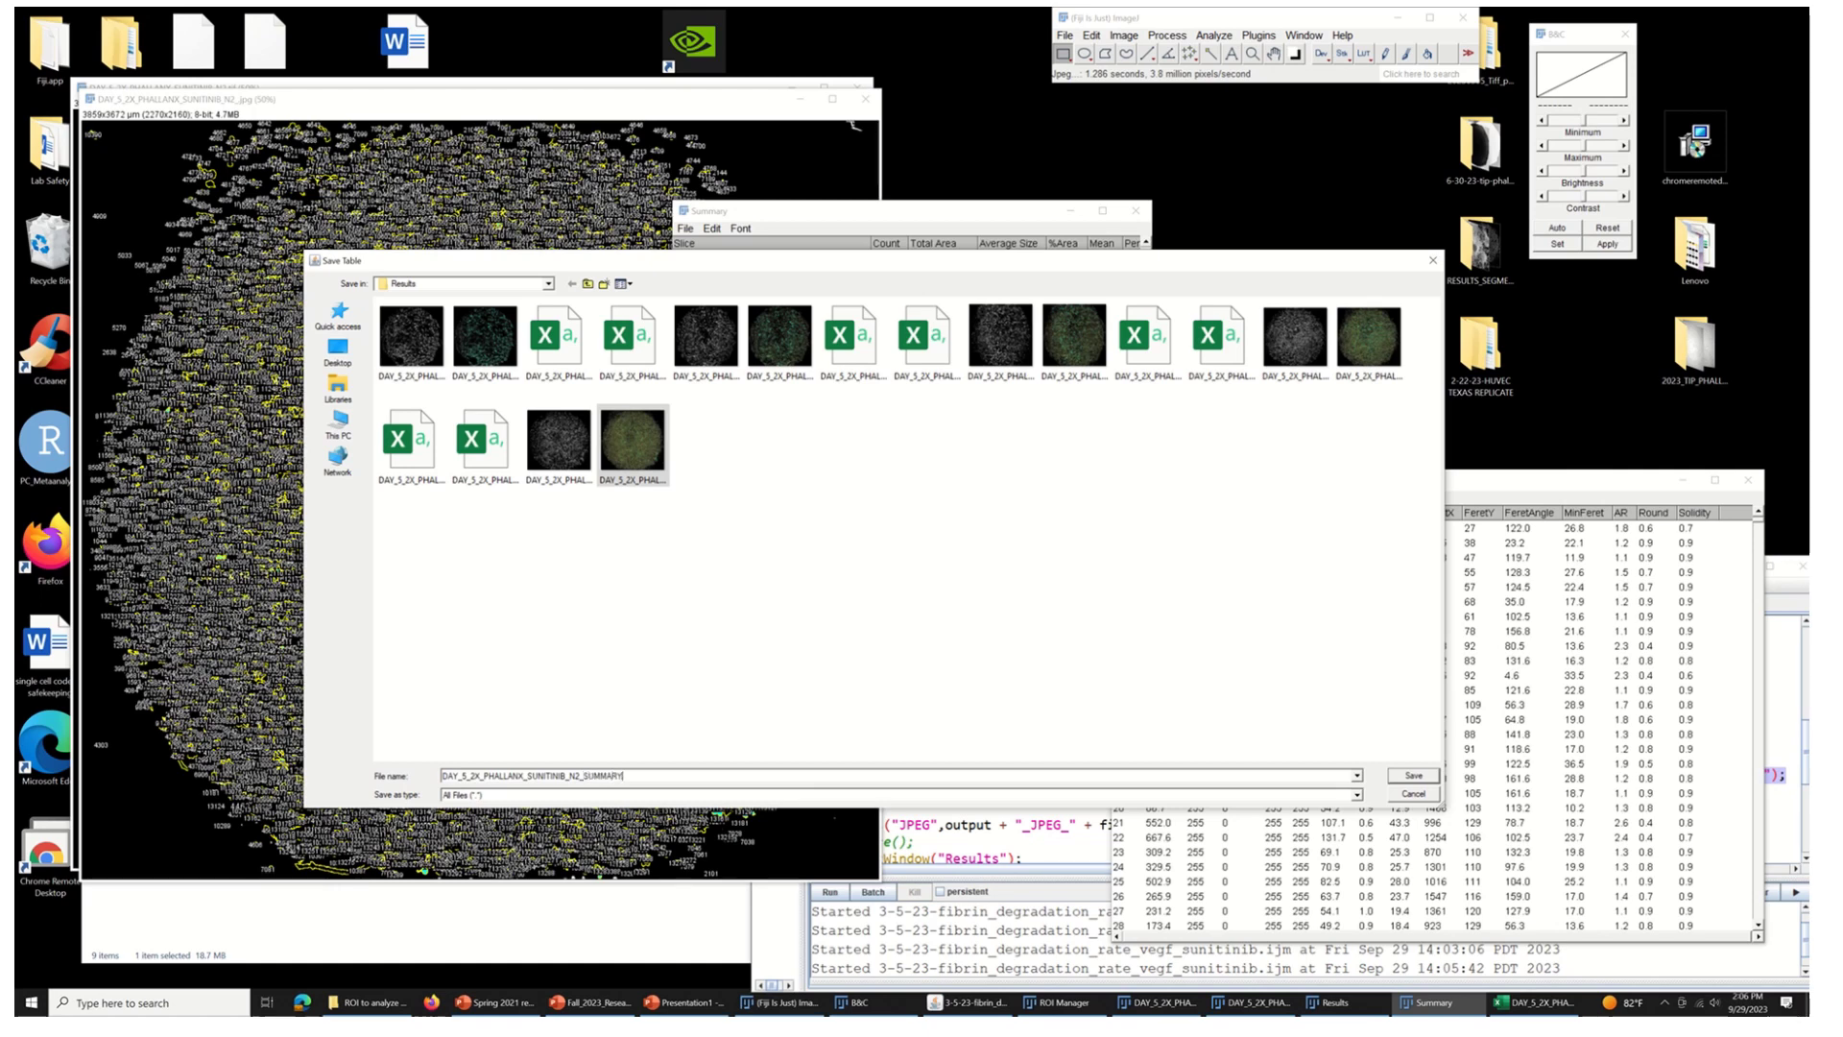
pyautogui.press('Return')
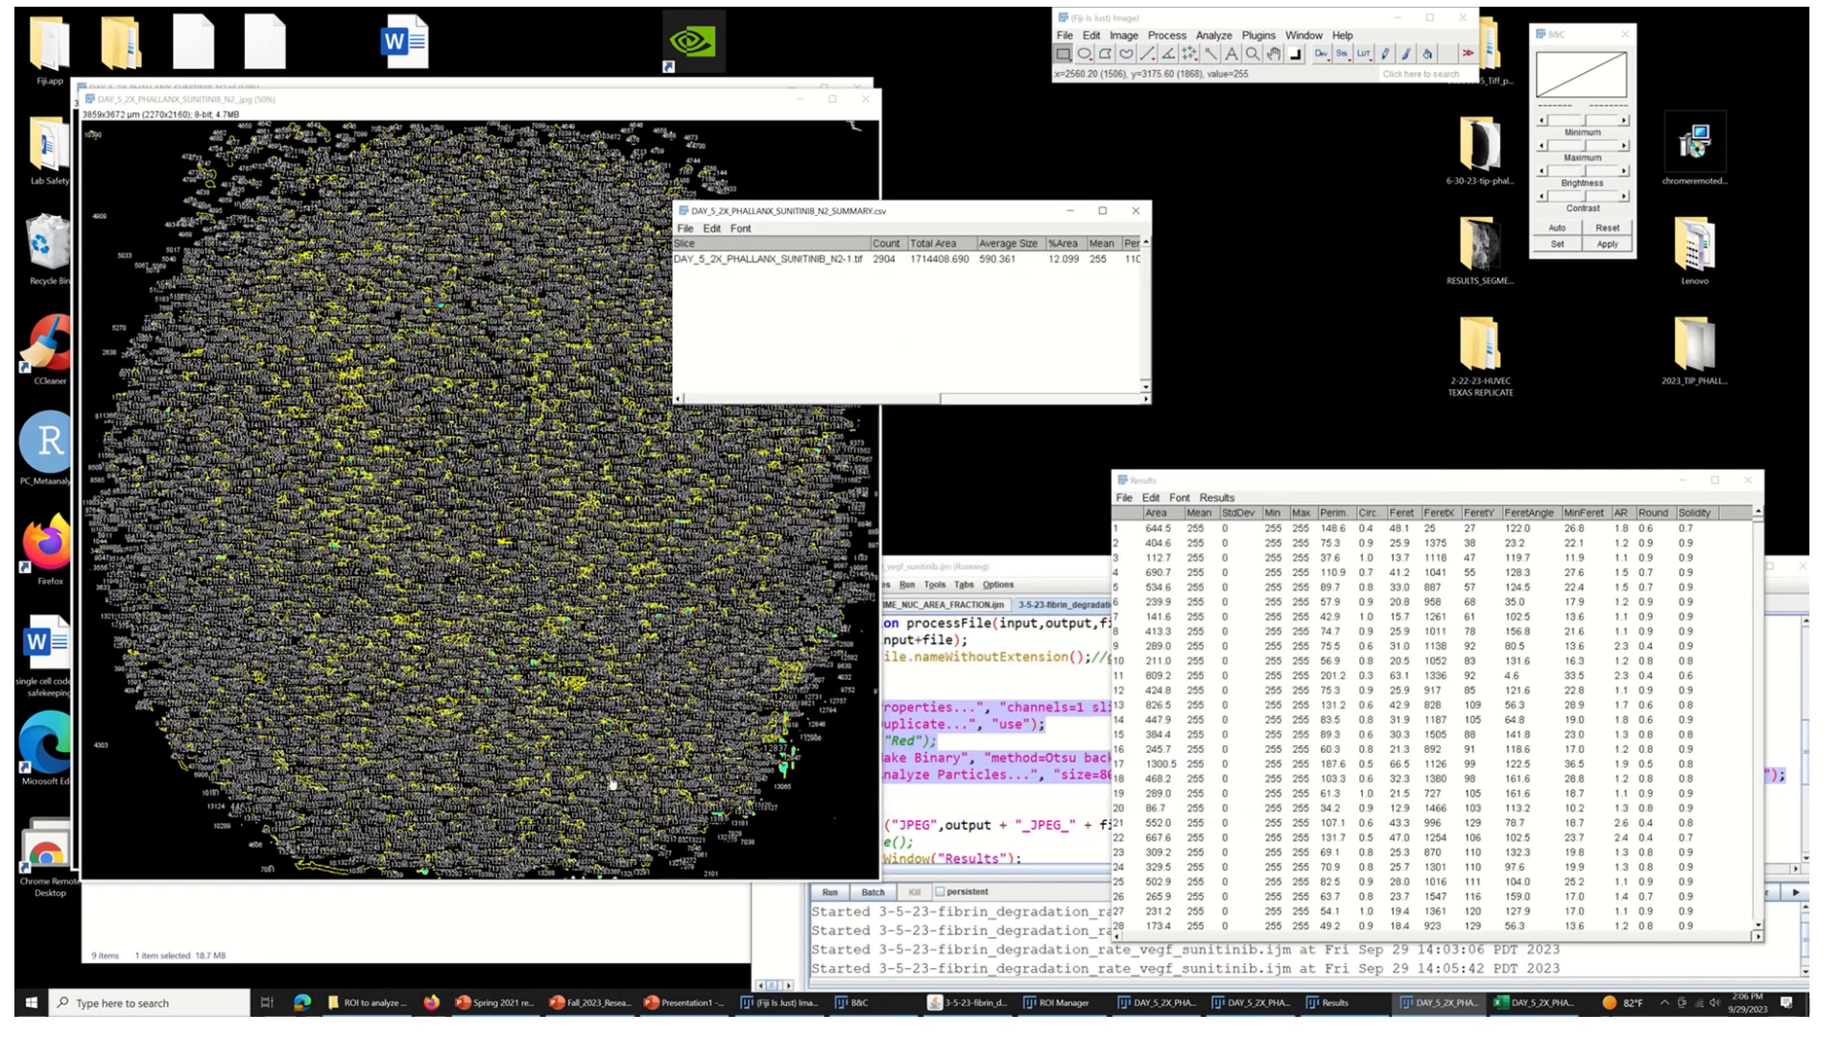
pyautogui.click(1136, 210)
# - Save the Results table as DAY_5_2X_PHALLANX_SUNITINIB_N2_RESULTS in the Results folder
pyautogui.click(1123, 497)
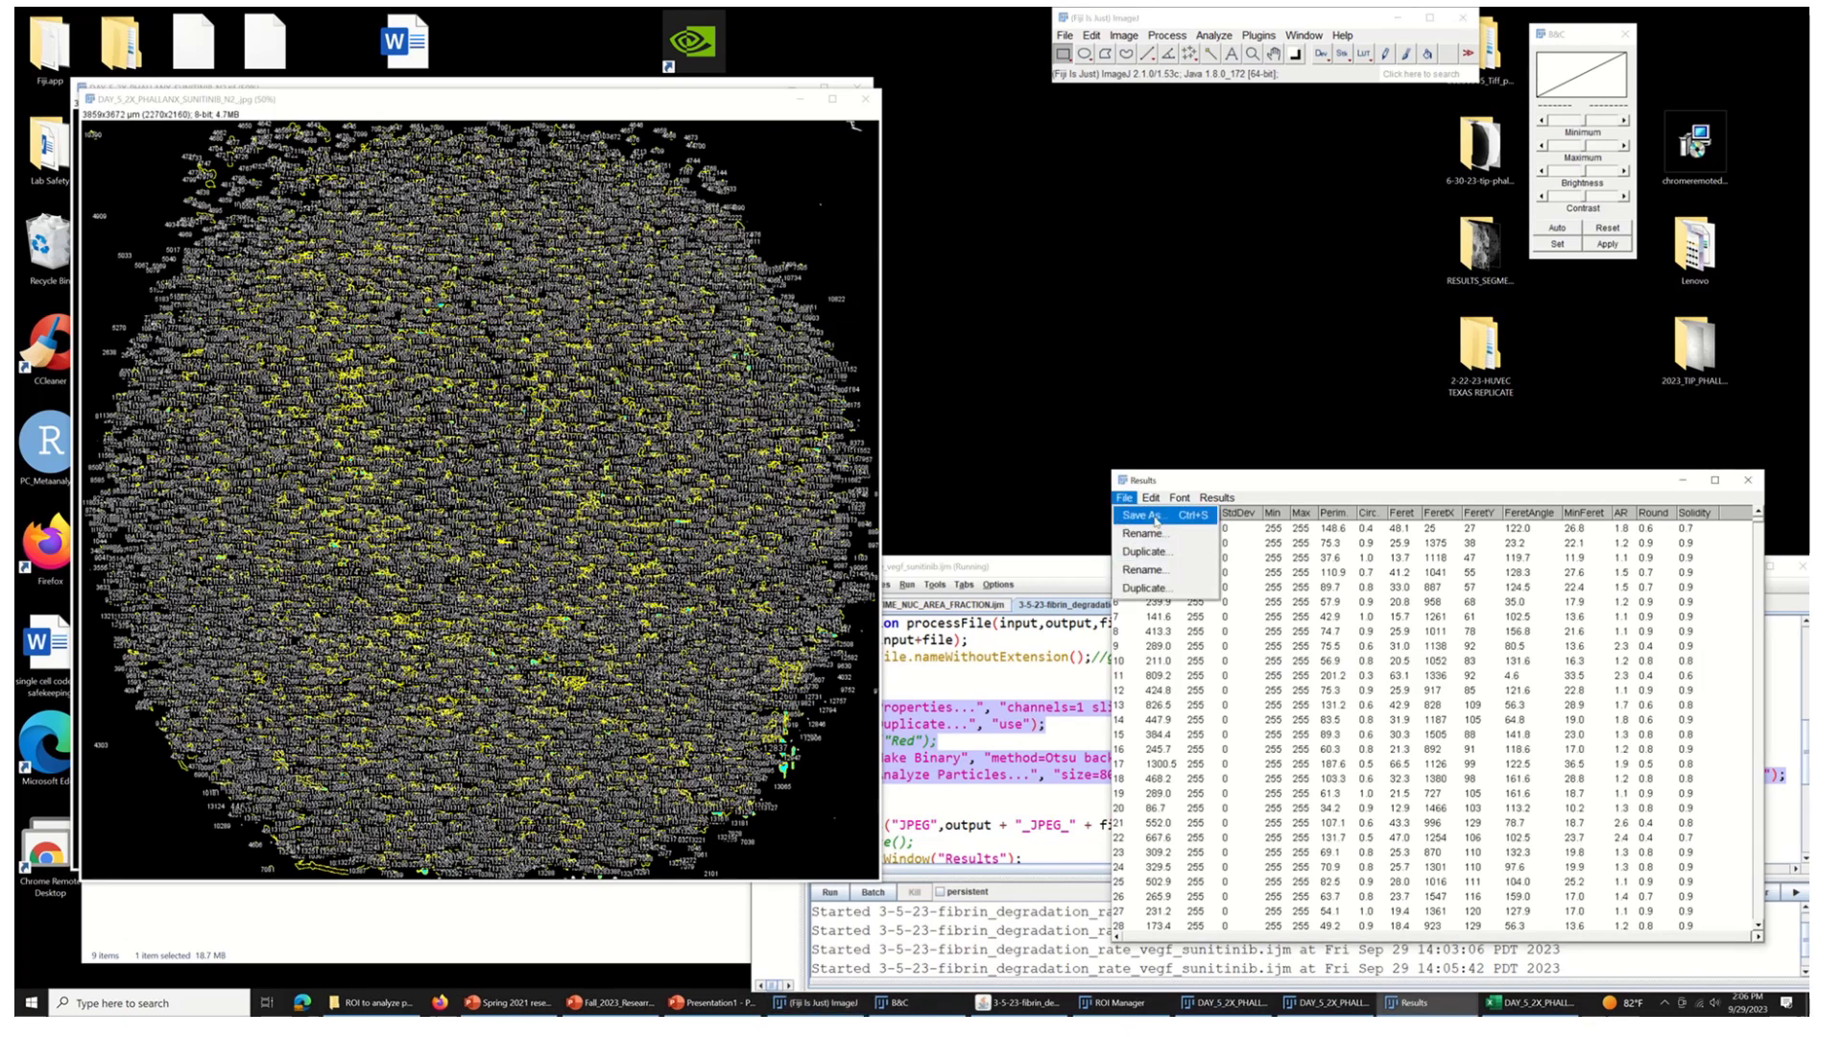
pyautogui.click(1156, 521)
pyautogui.click(707, 458)
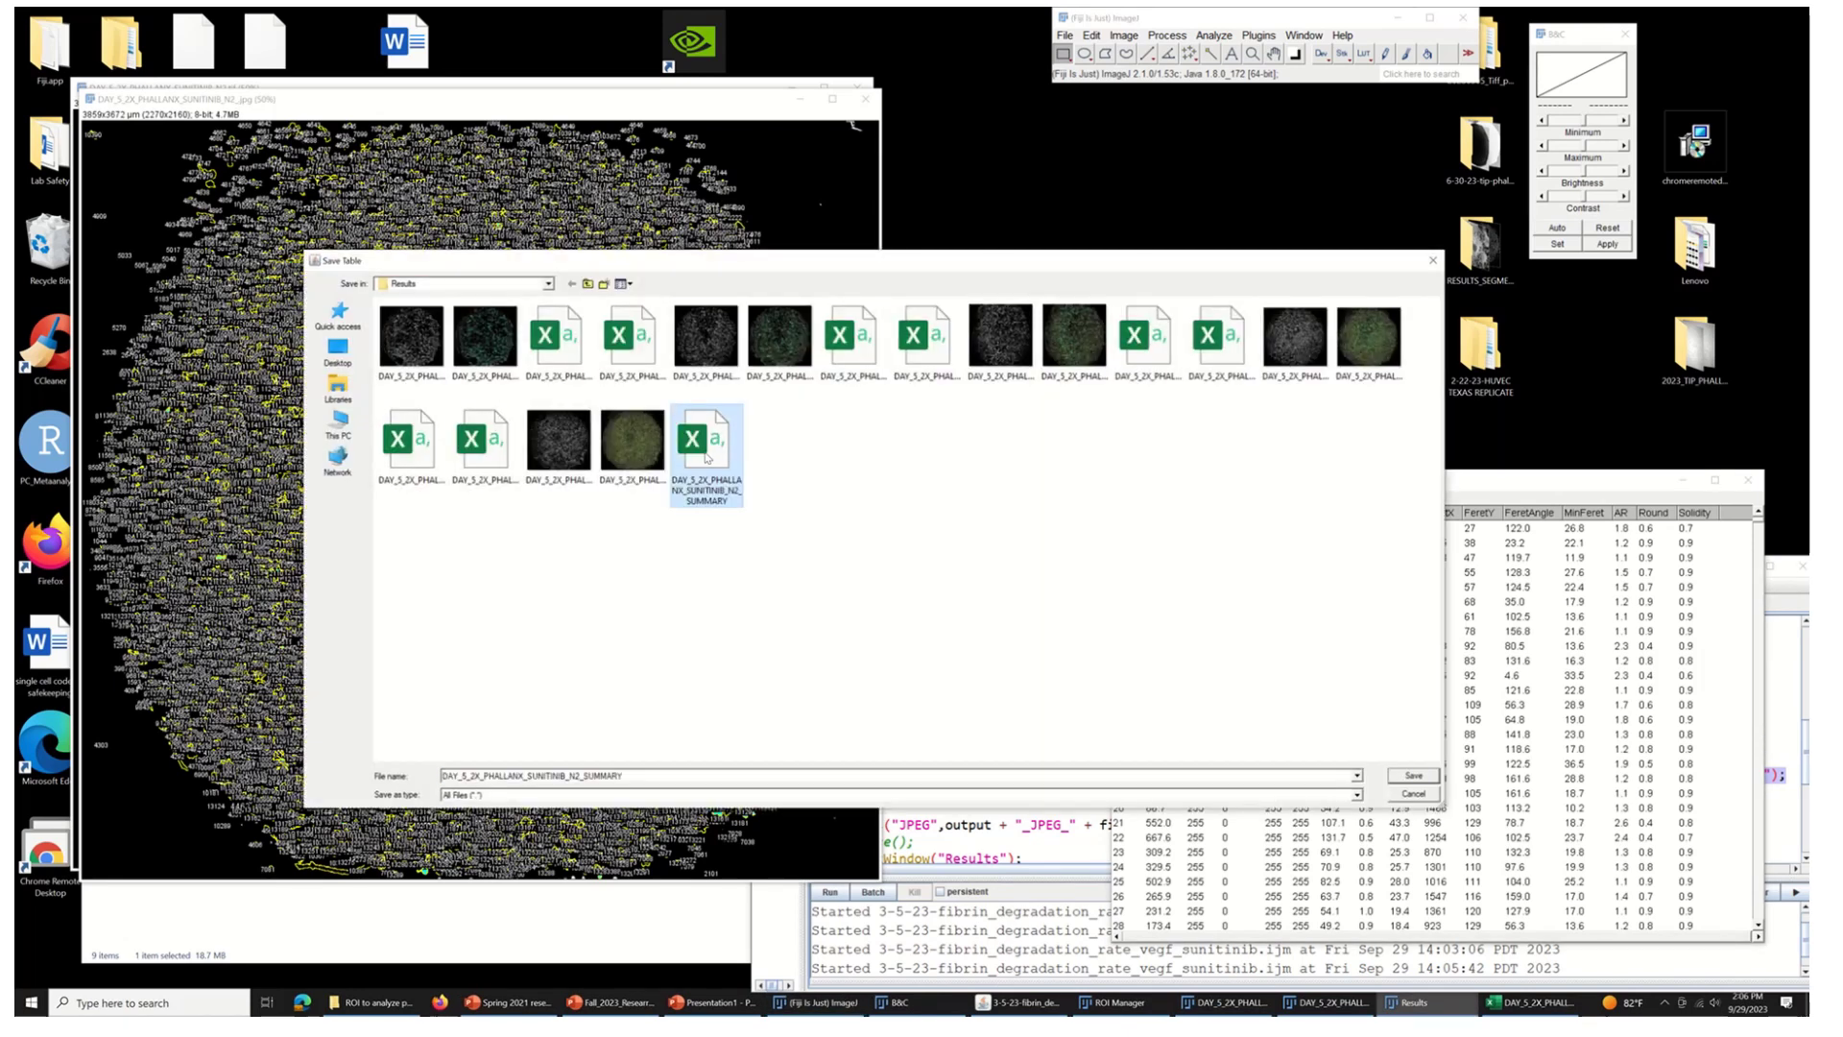
pyautogui.doubleClick(647, 777)
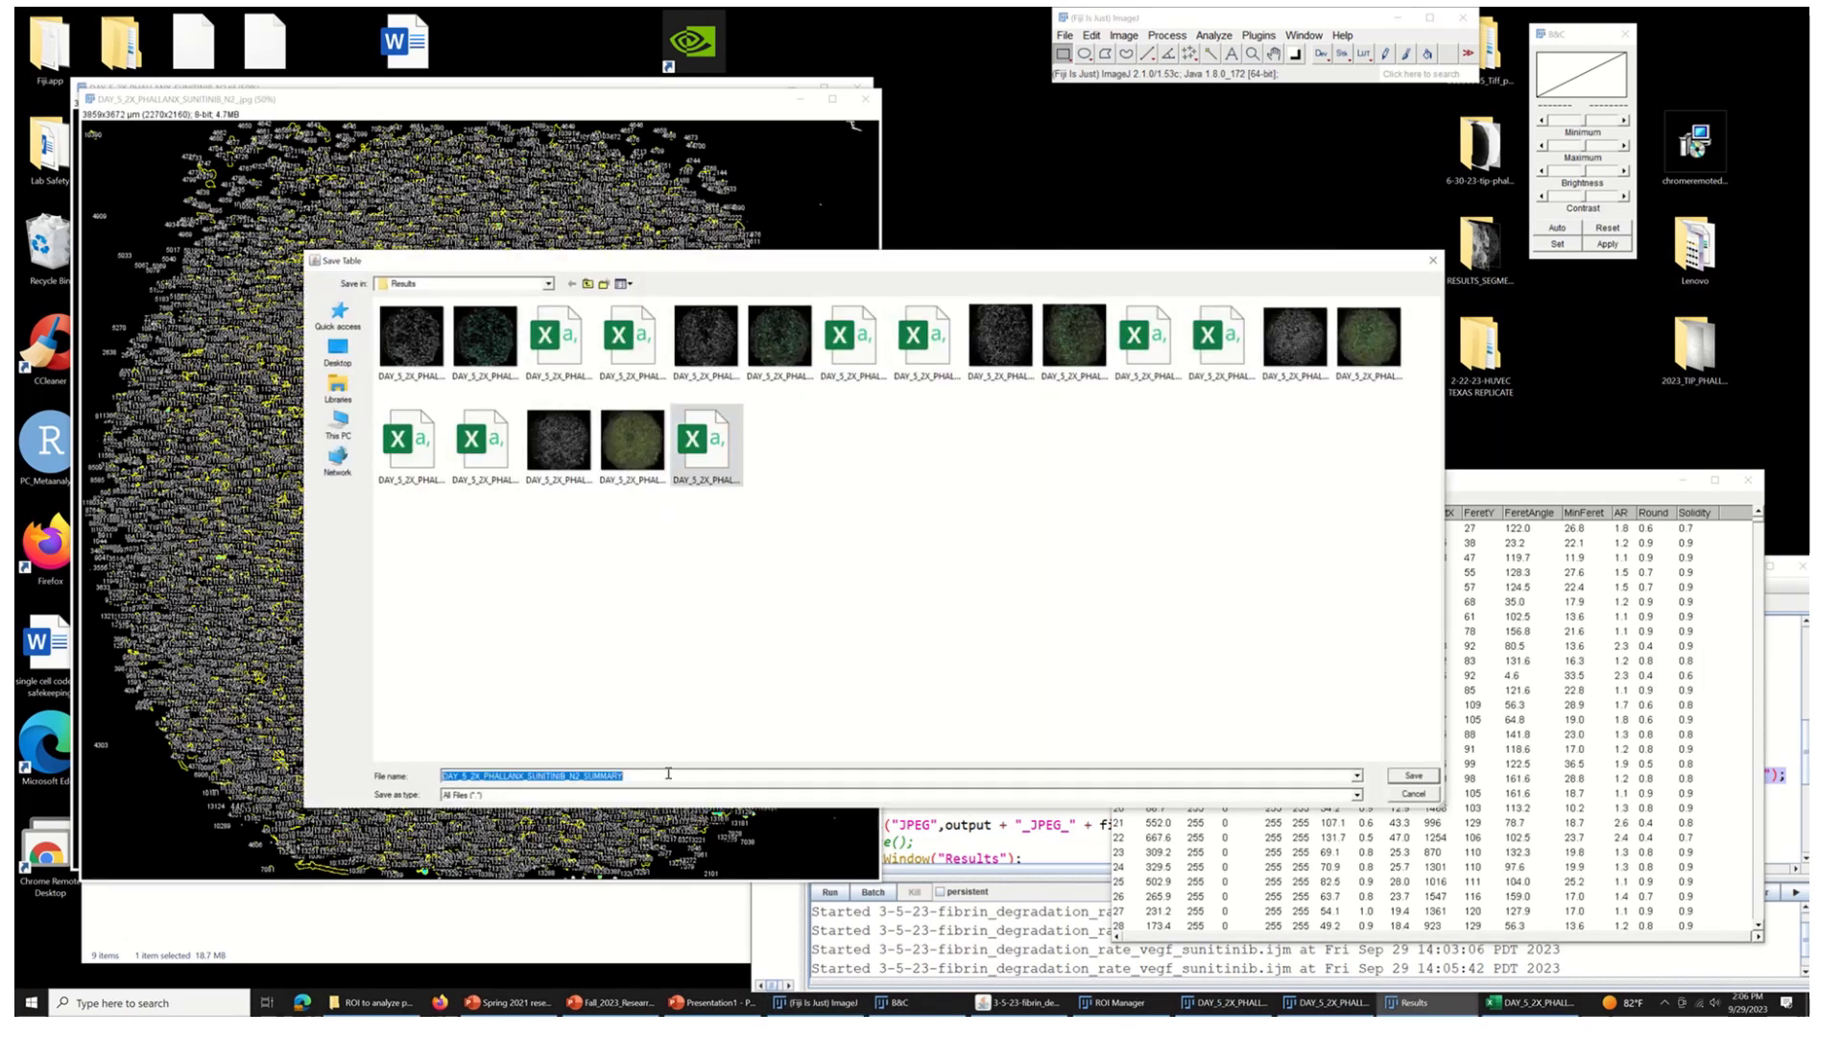
pyautogui.click(668, 774)
pyautogui.press('BackSpace')
pyautogui.press('BackSpace')
pyautogui.press('BackSpace')
pyautogui.press('BackSpace')
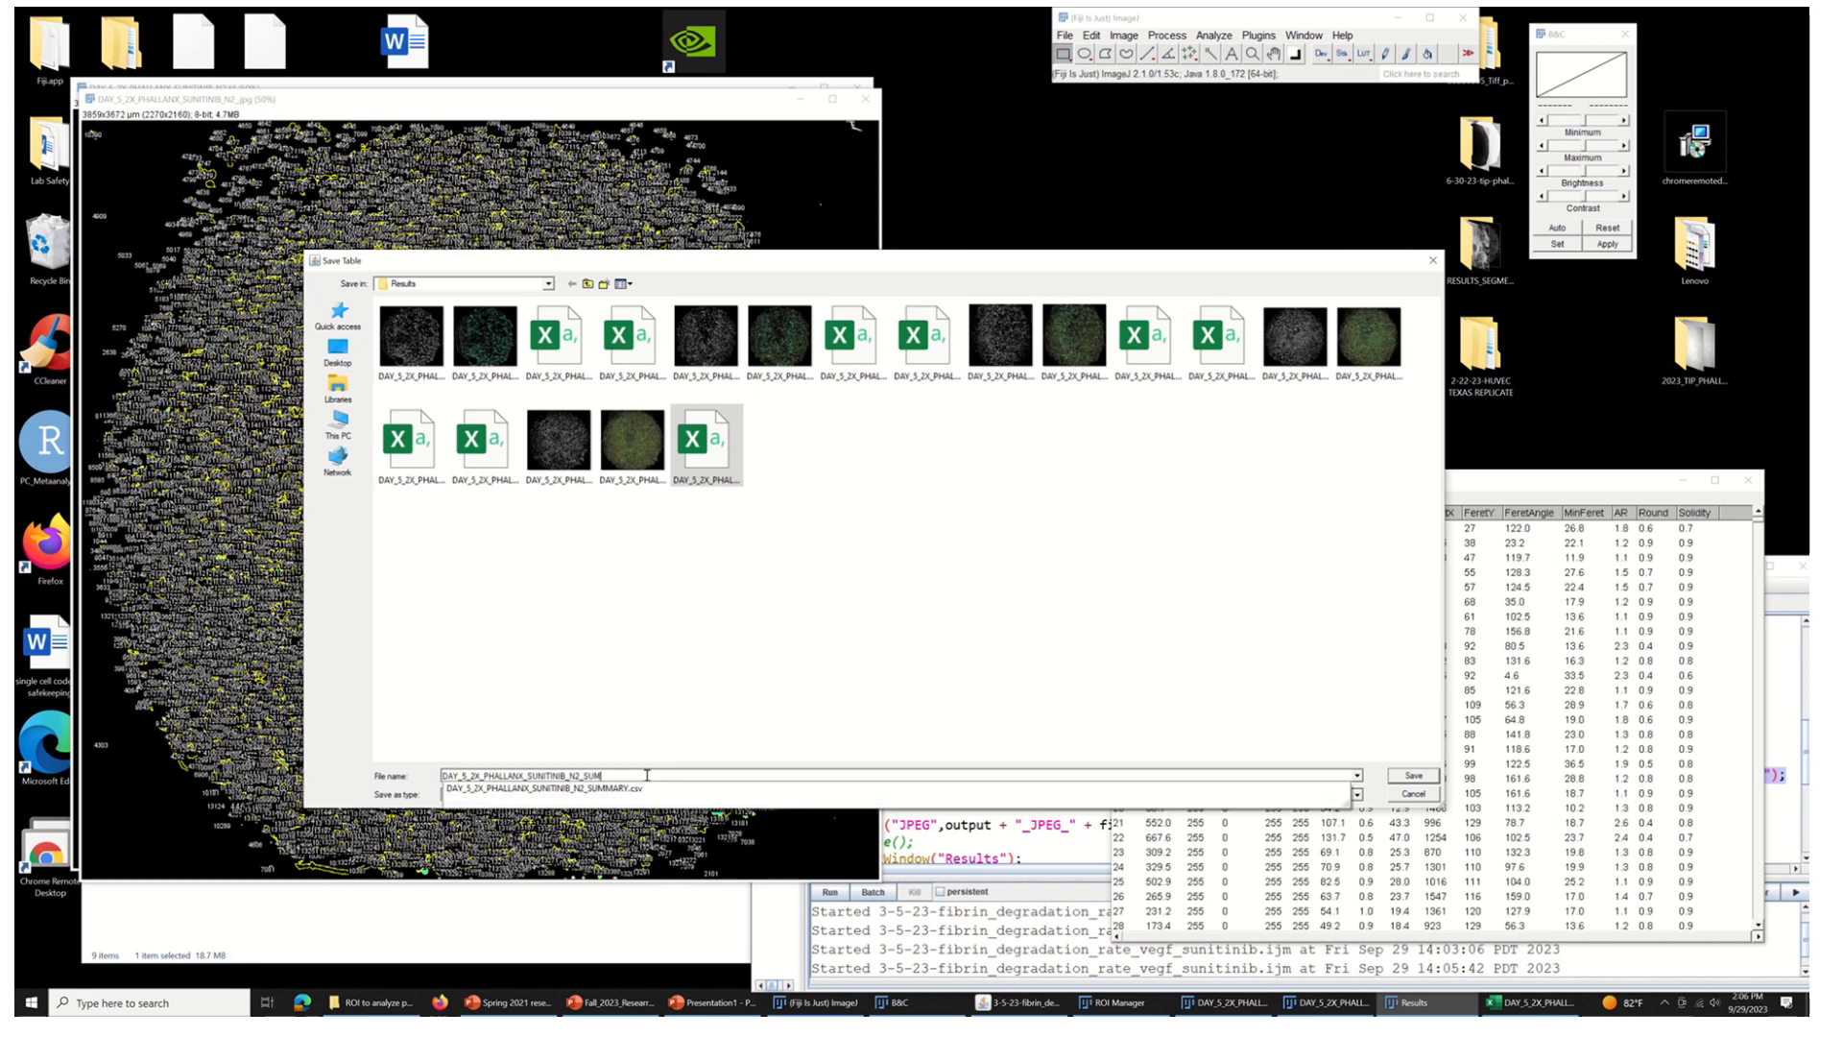
pyautogui.press('BackSpace')
pyautogui.write('RESULT')
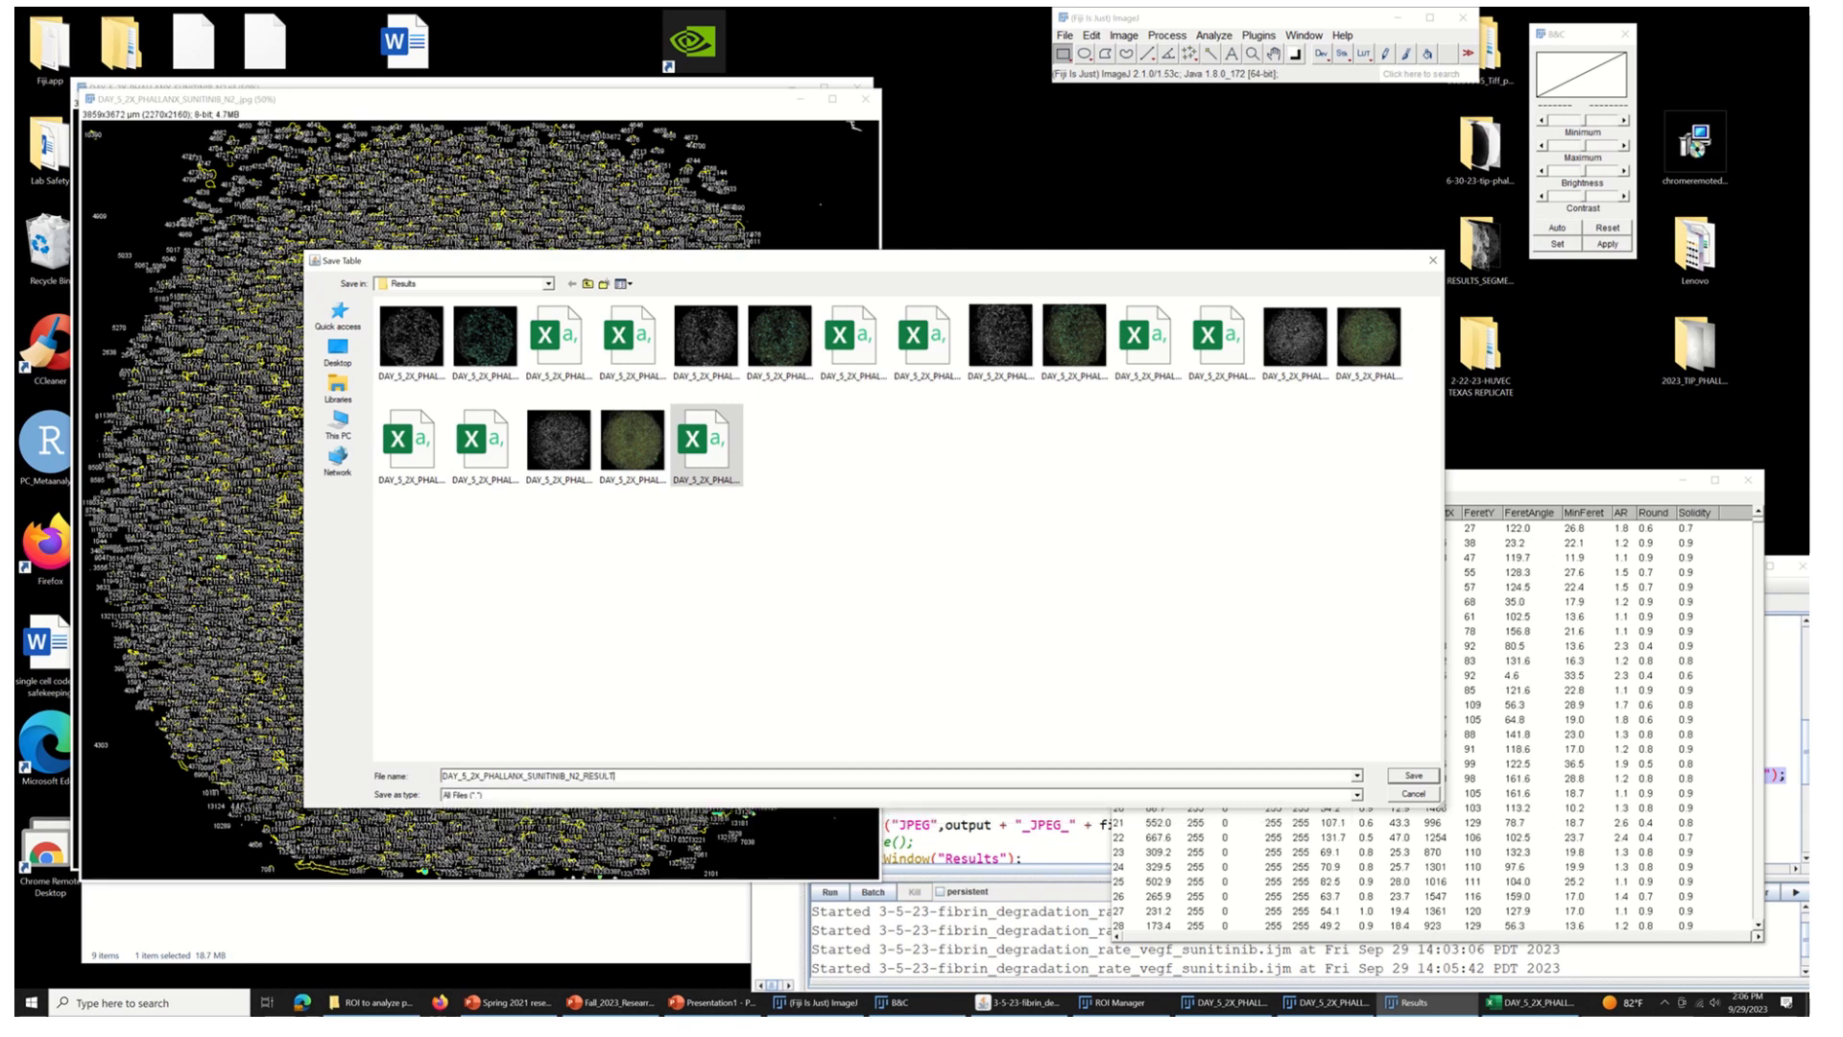
pyautogui.write('S')
pyautogui.press('Return')
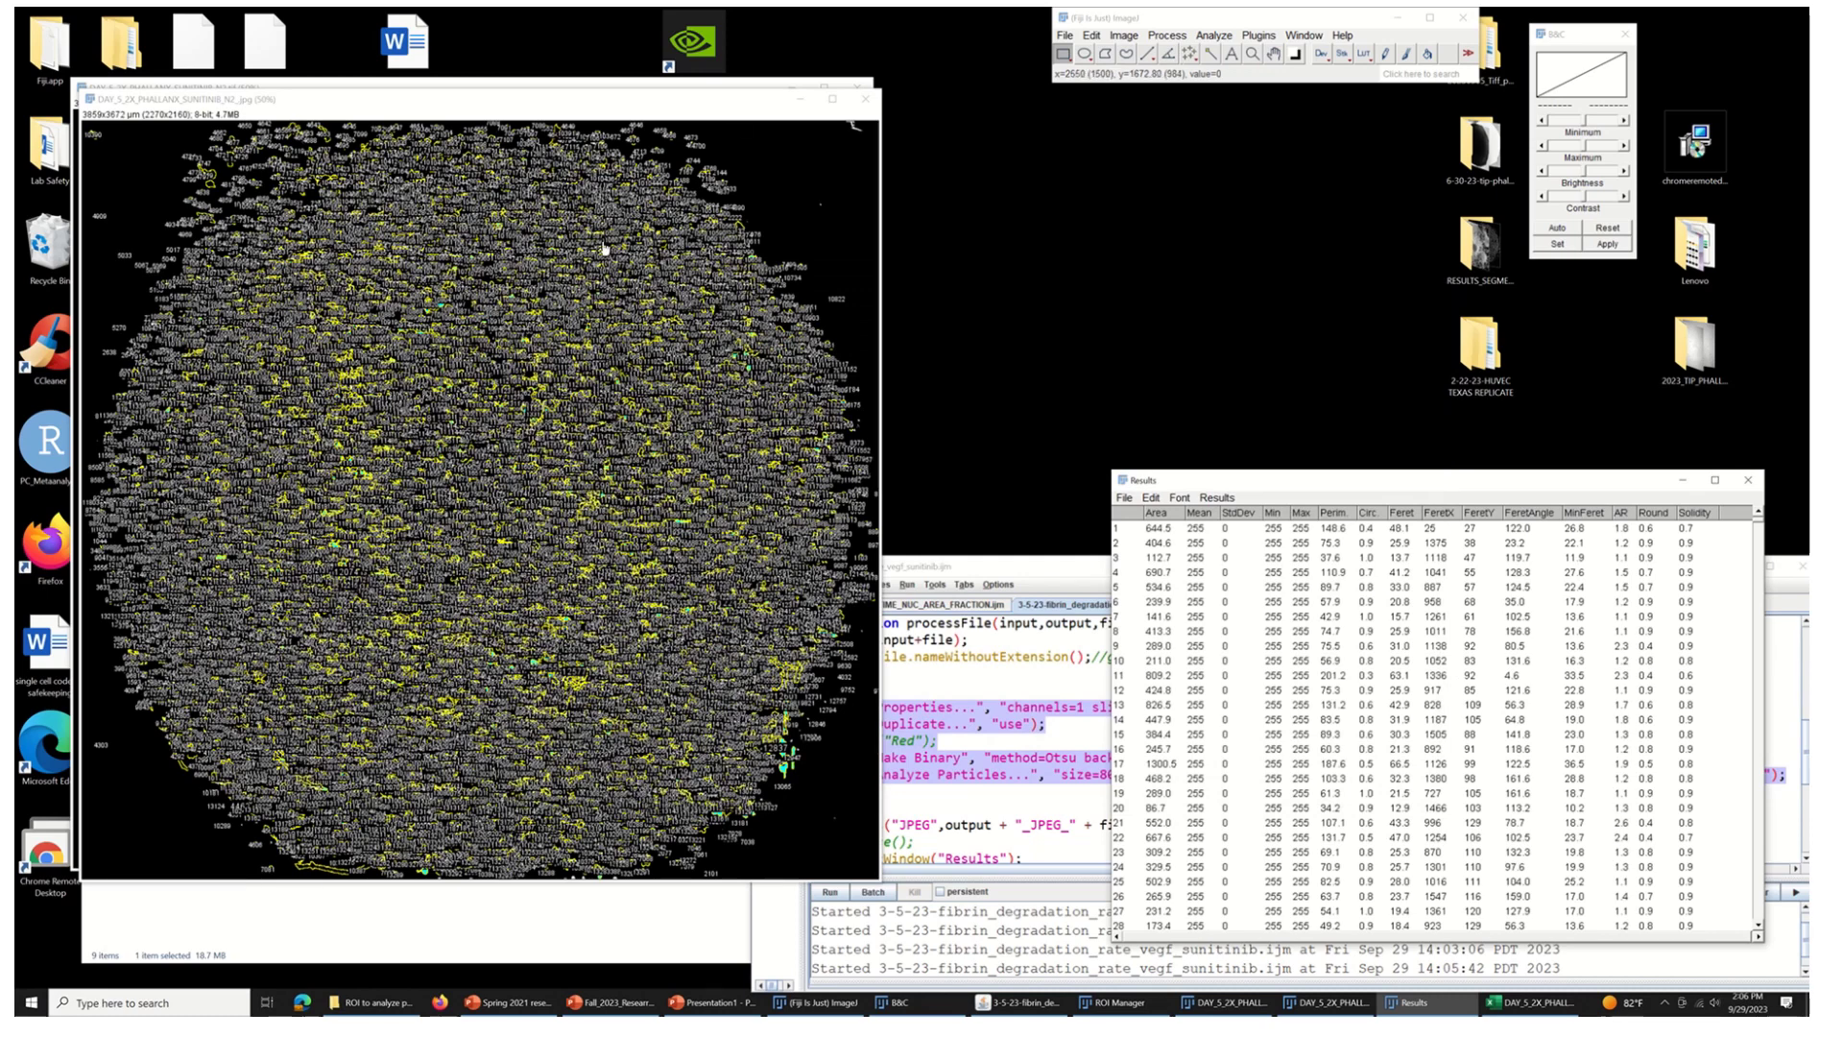
# - Close the numbered particle image and open the DAY_5_2X_TIP_SUNITINIB_N1 image in Fiji
pyautogui.click(867, 101)
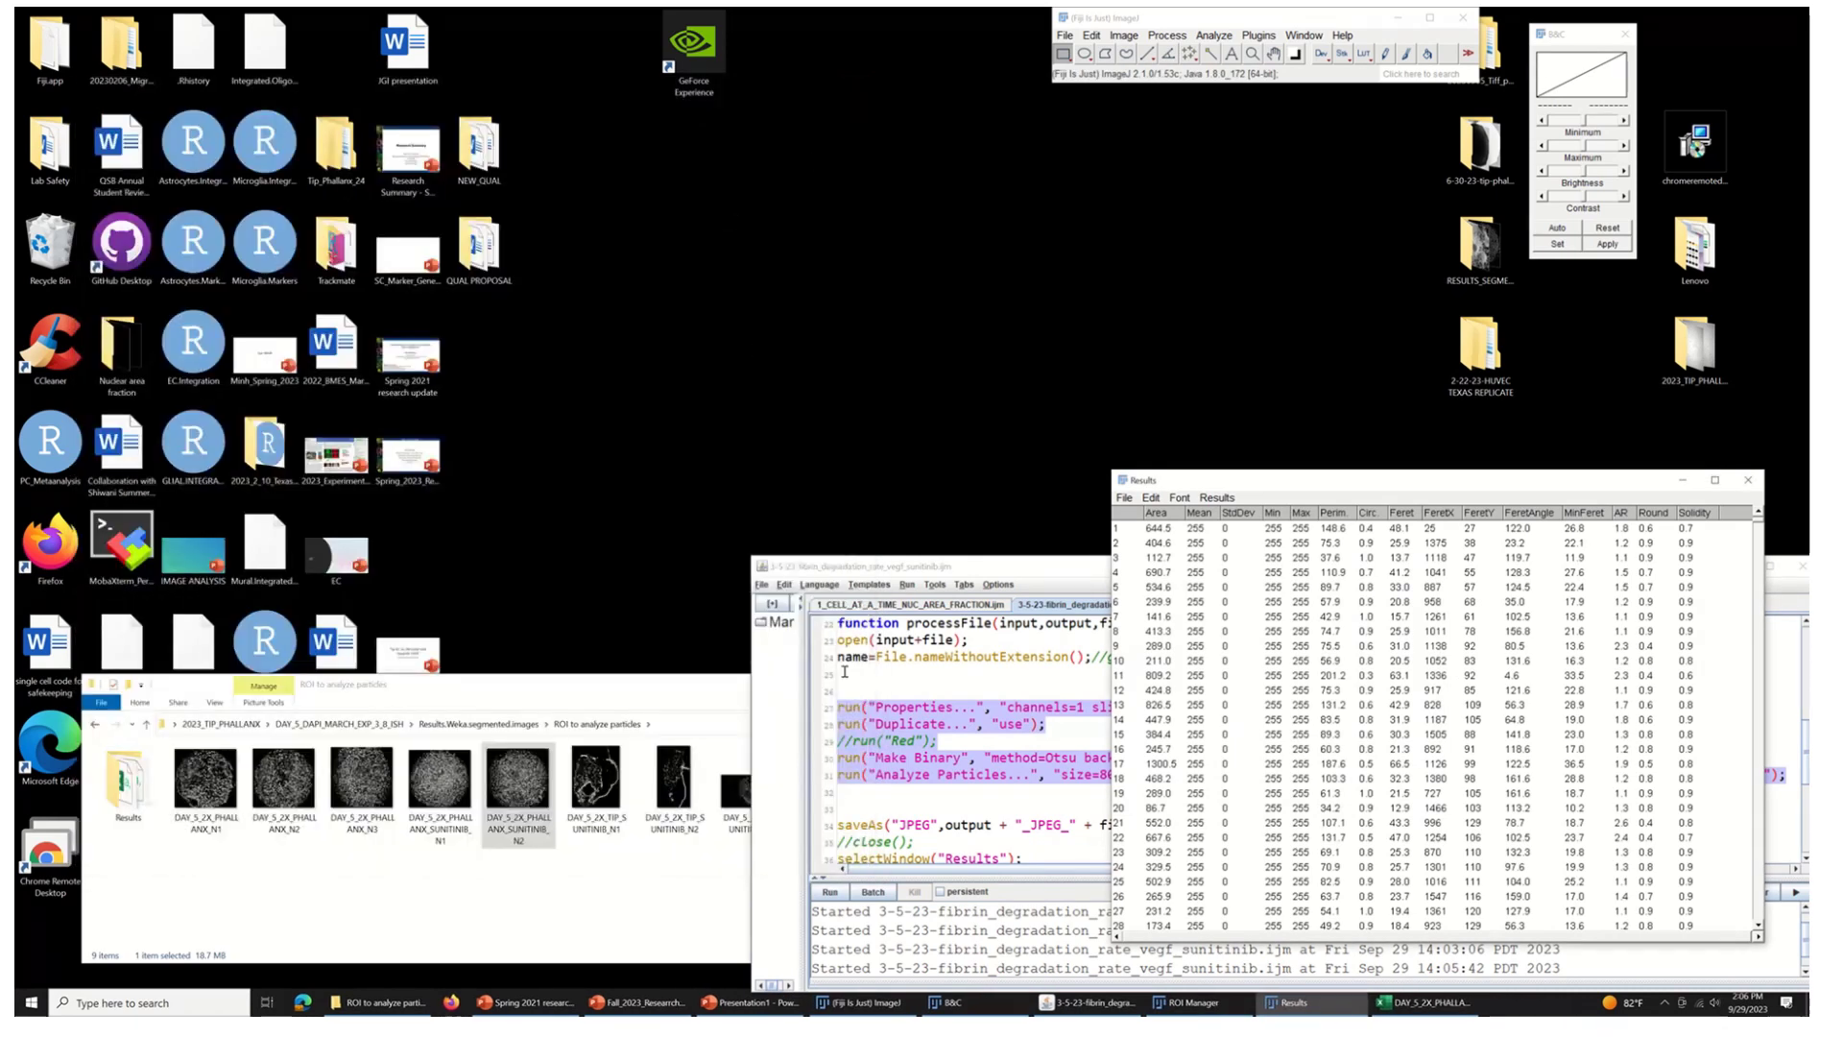
pyautogui.moveTo(596, 782); pyautogui.dragTo(1152, 74)
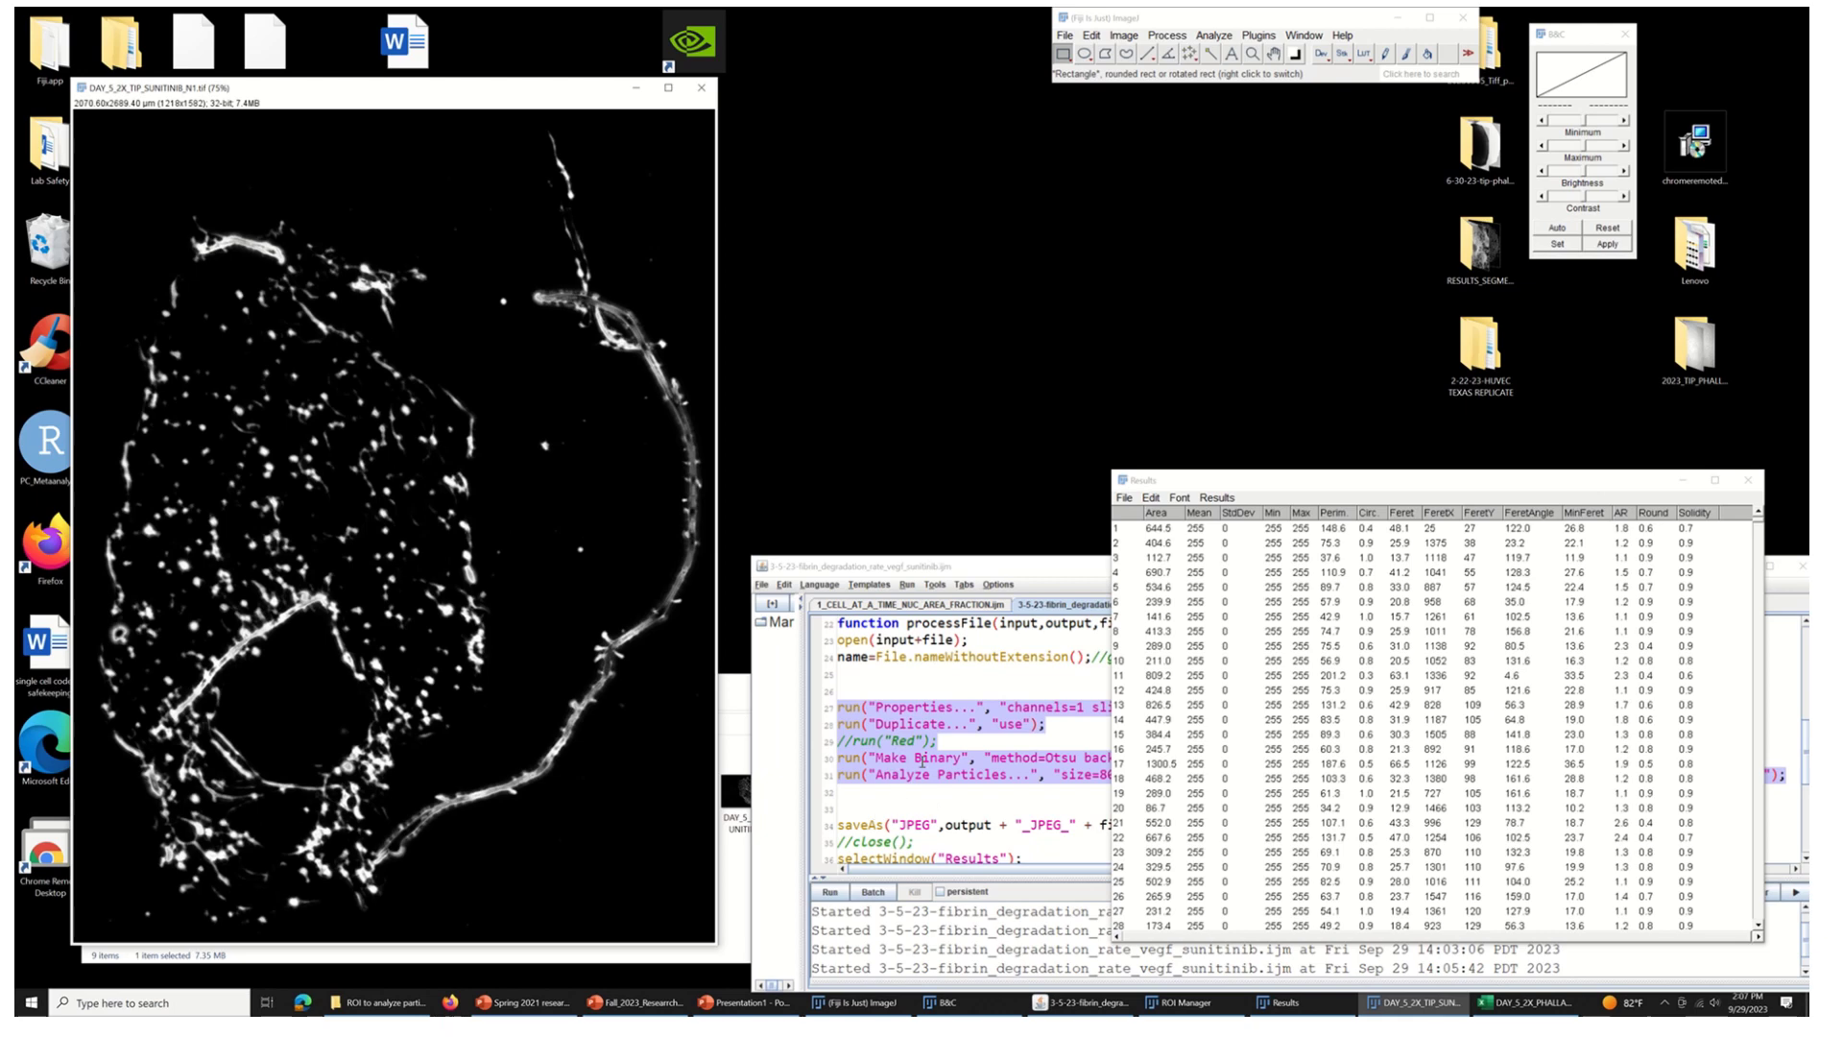
pyautogui.moveTo(1125, 12)
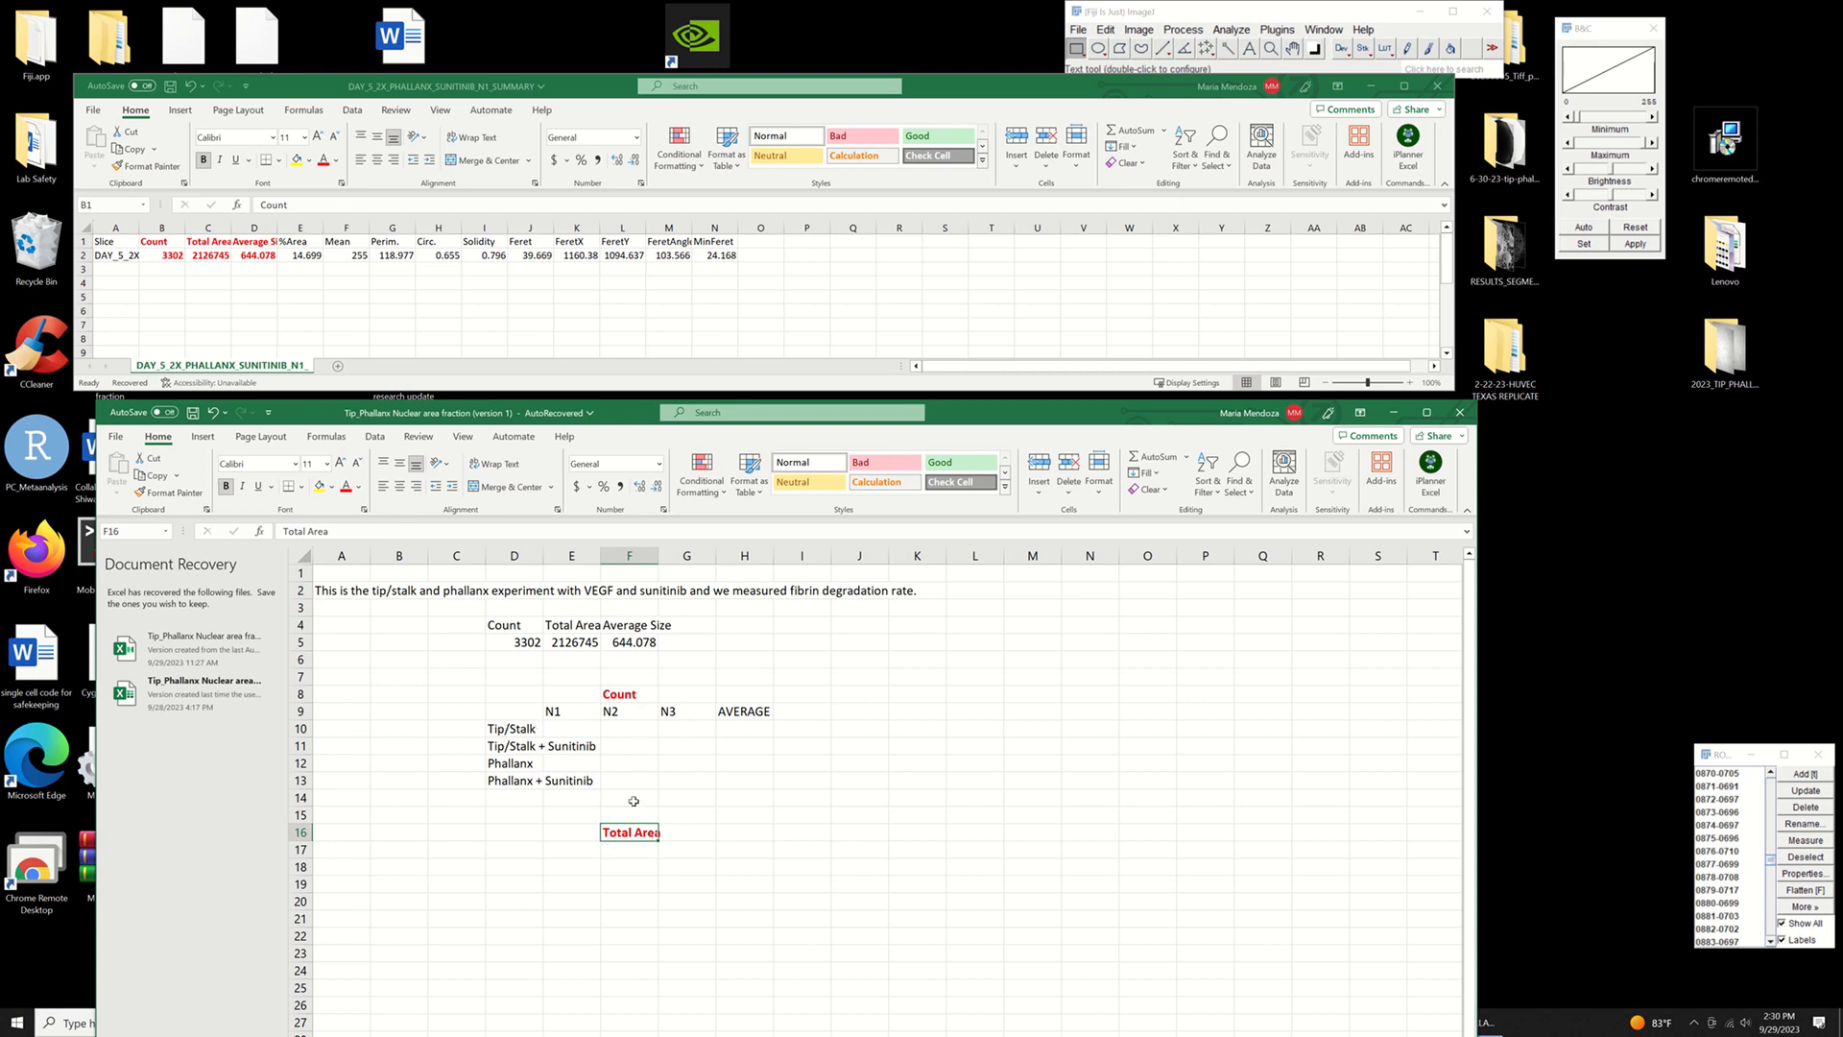
# - In the Excel workbook Tip_Phallanx Nuclear area fraction, copy the Average Size heading to F23 and format it bold red
pyautogui.click(656, 626)
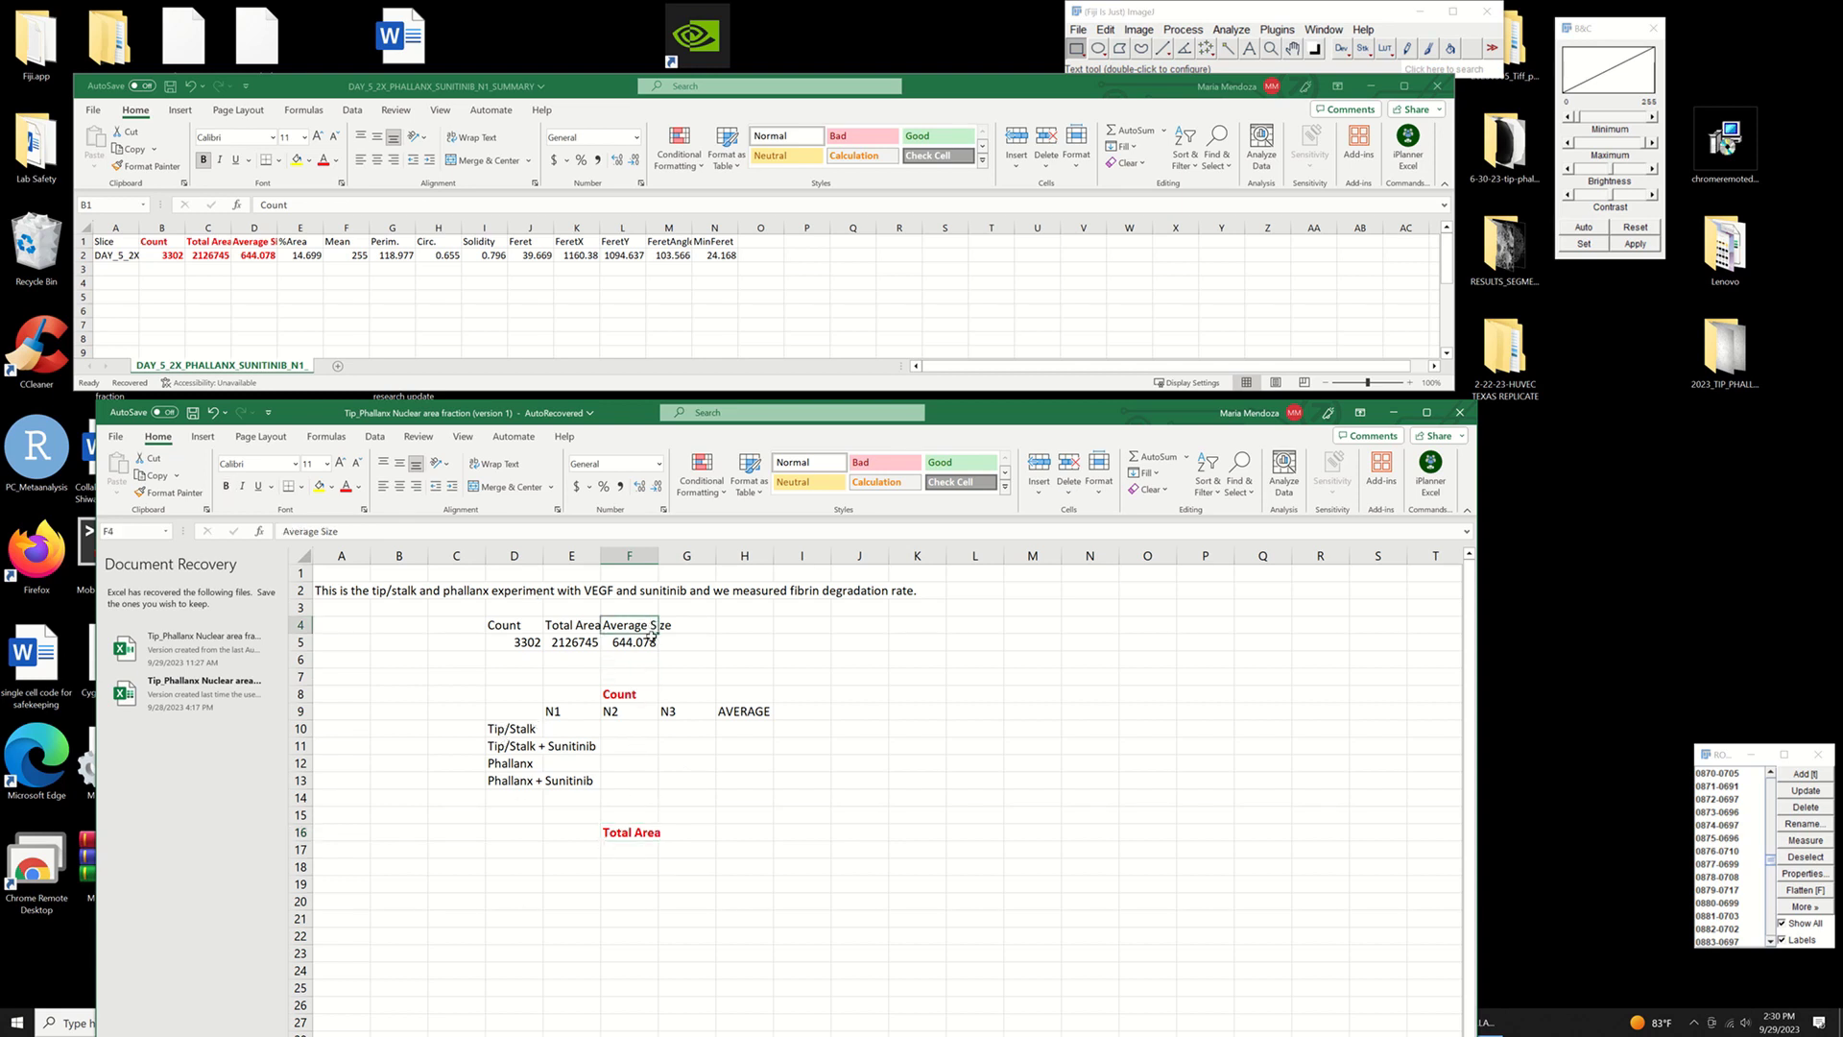
pyautogui.hotkey('ctrl', 'c')
pyautogui.click(632, 947)
pyautogui.hotkey('ctrl', 'v')
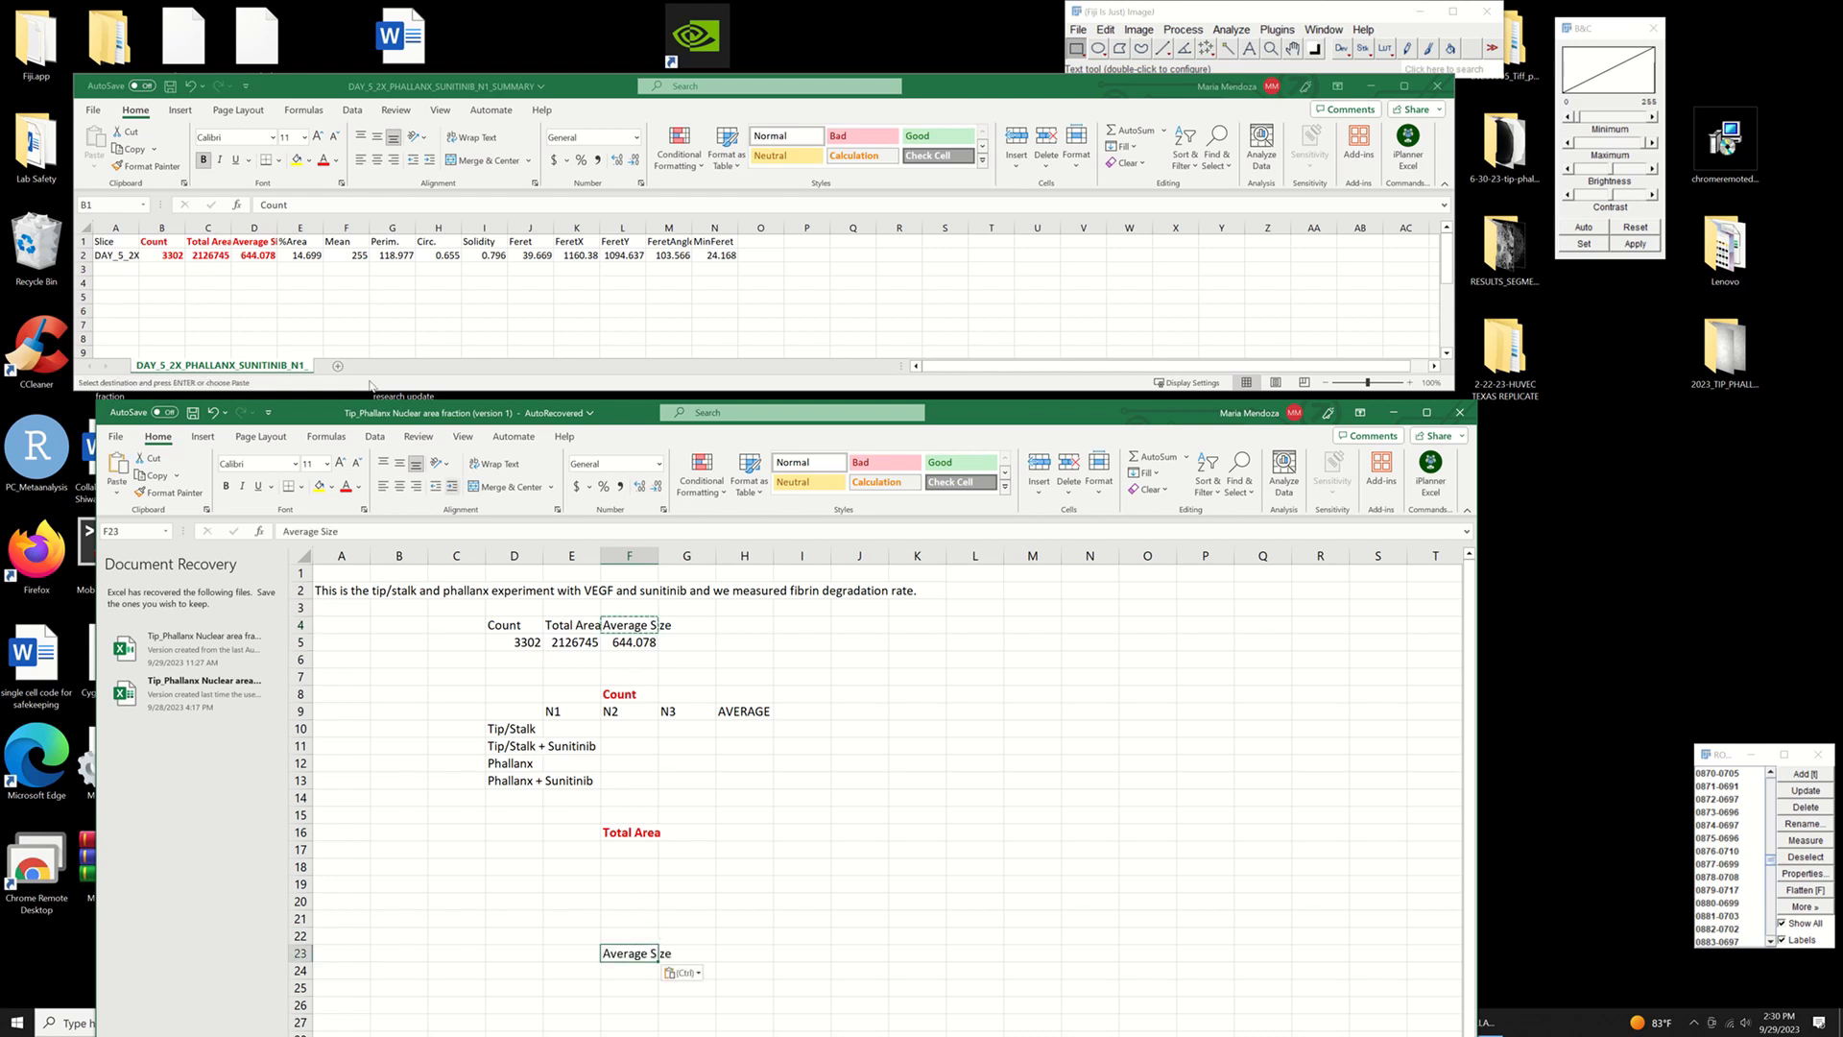
pyautogui.click(346, 486)
pyautogui.click(225, 486)
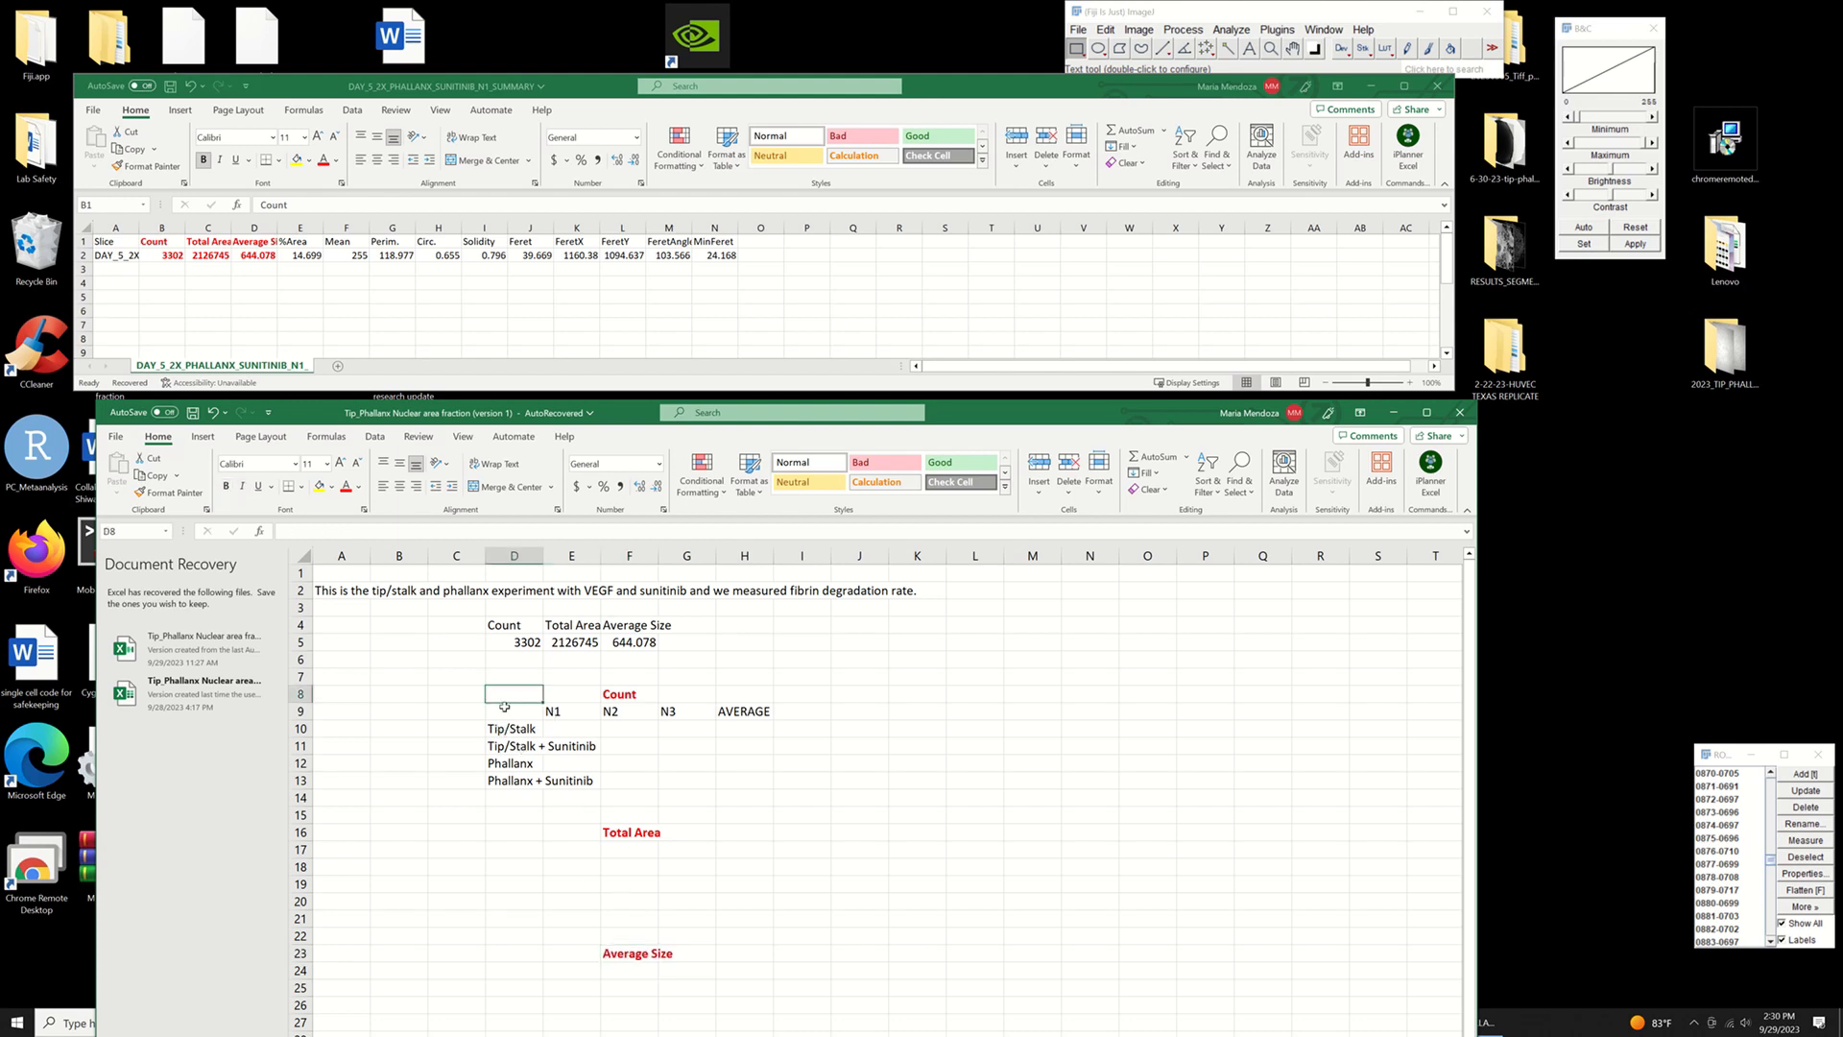
# - Copy the blank Count table D9:H13 under the Total Area heading at D17 and under the Average Size heading at D24
pyautogui.moveTo(504, 711); pyautogui.dragTo(742, 780)
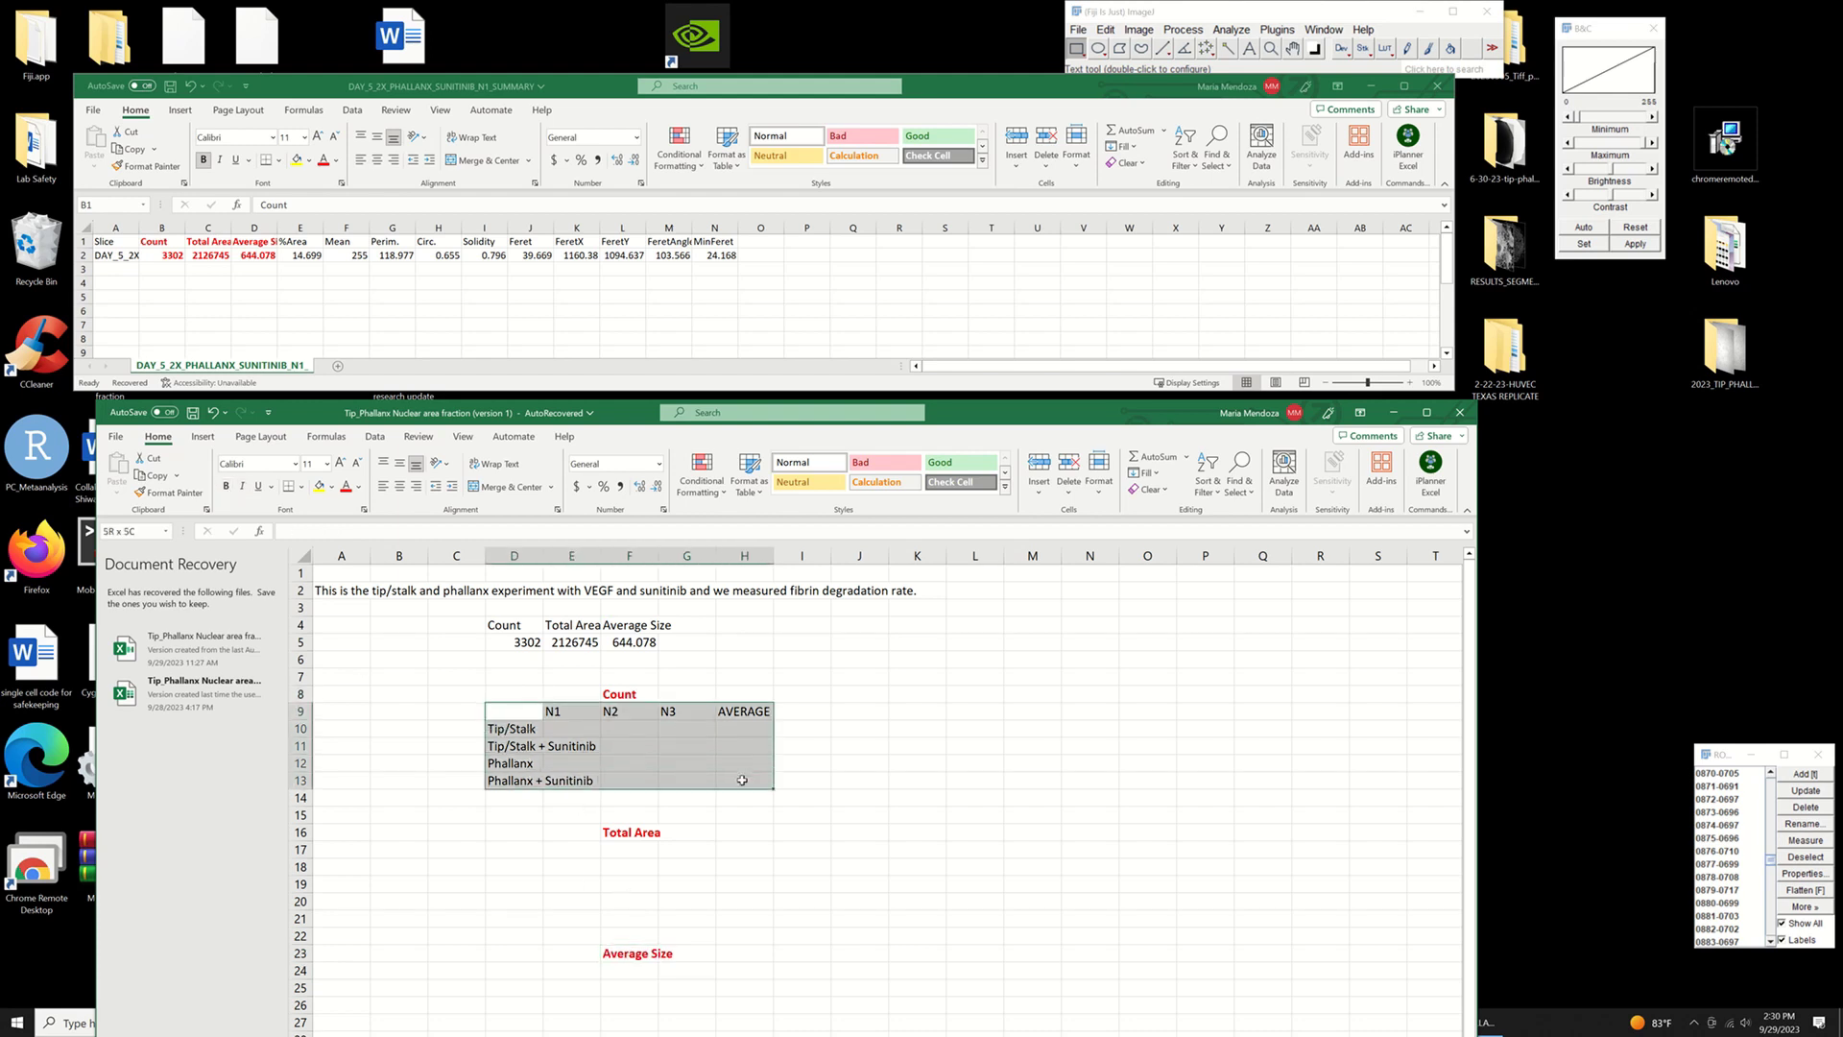
pyautogui.hotkey('ctrl', 'c')
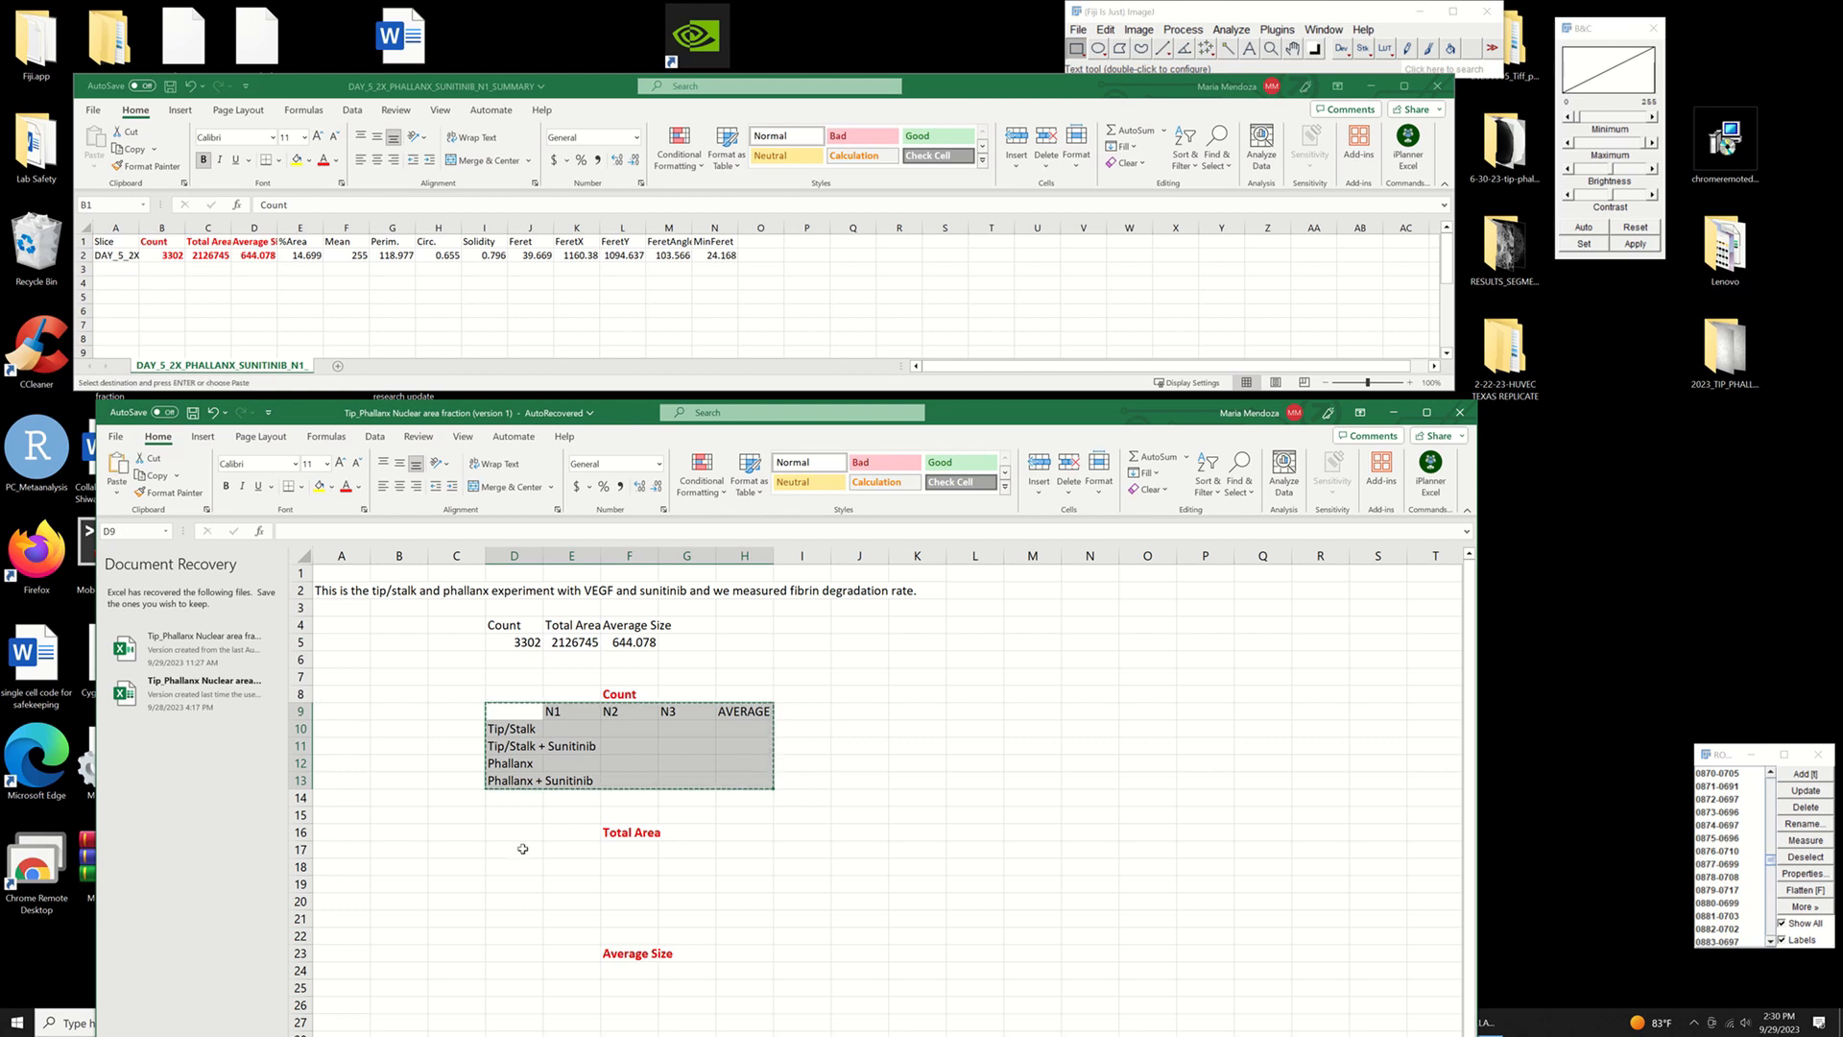
pyautogui.click(532, 850)
pyautogui.hotkey('ctrl', 'v')
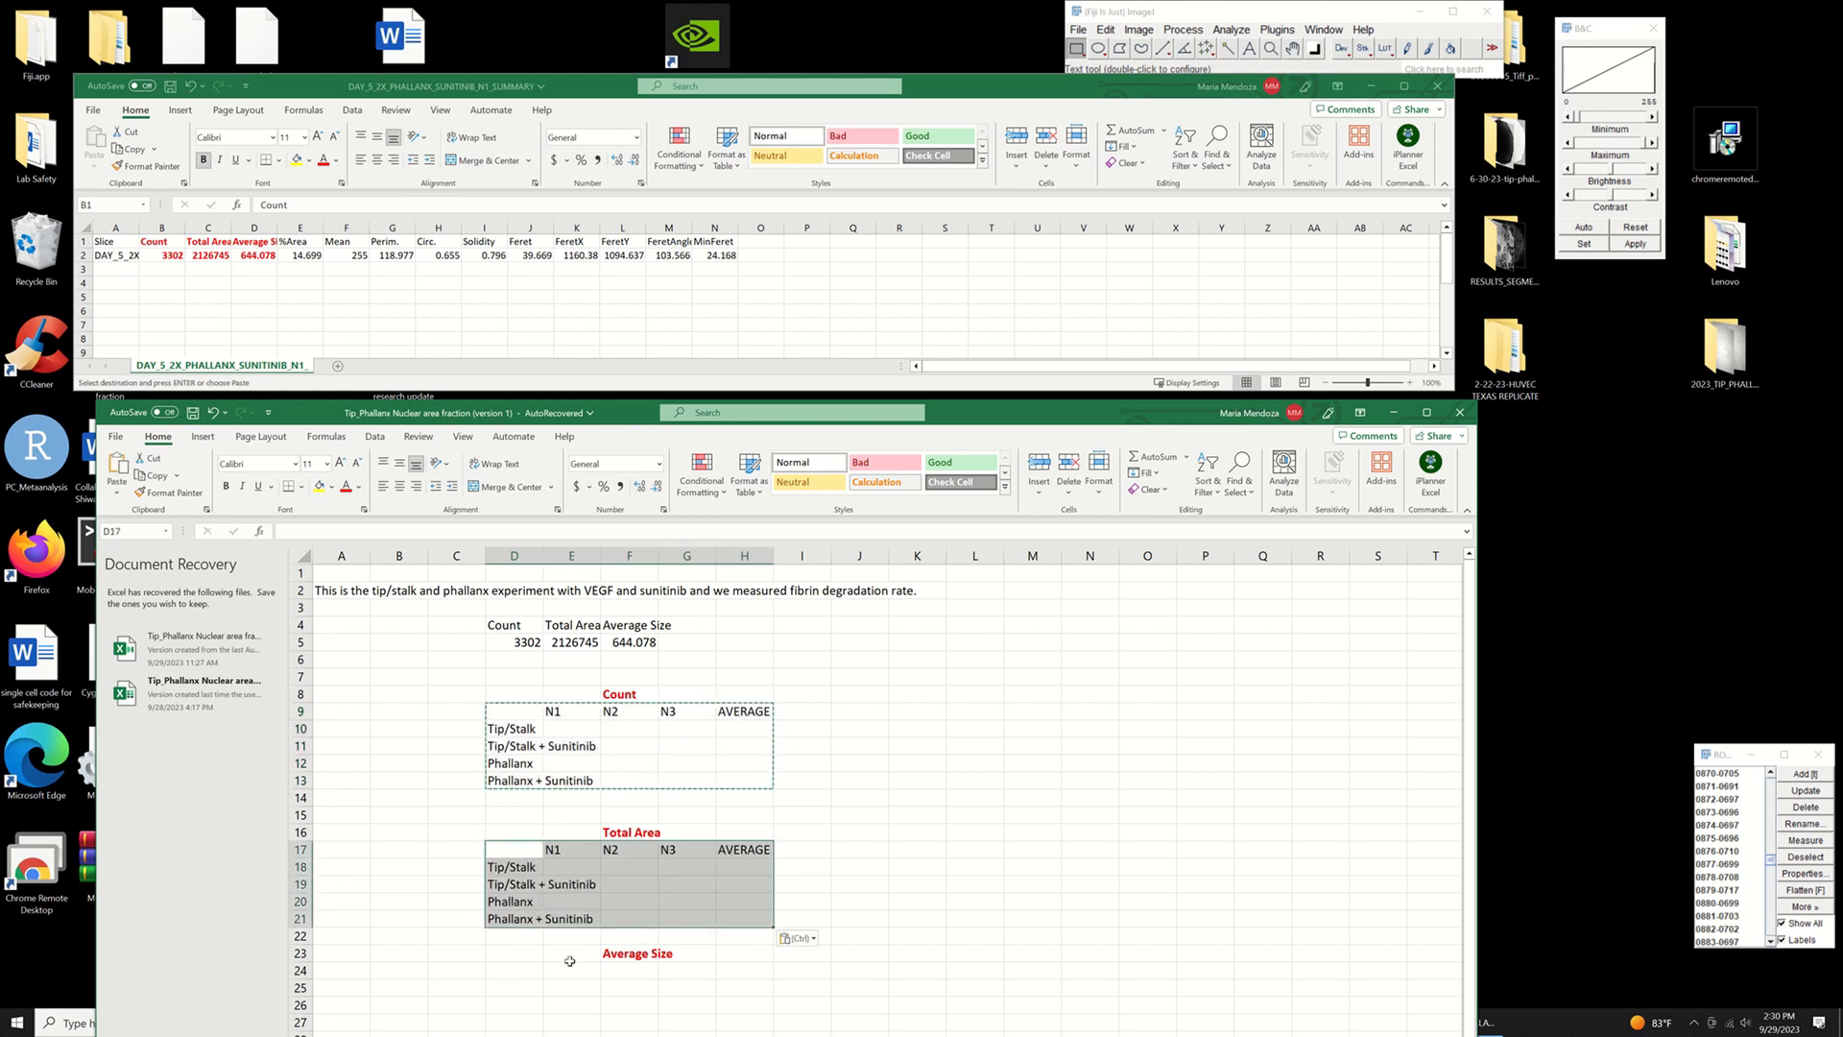
pyautogui.scroll(-2, 580, 922)
pyautogui.click(522, 869)
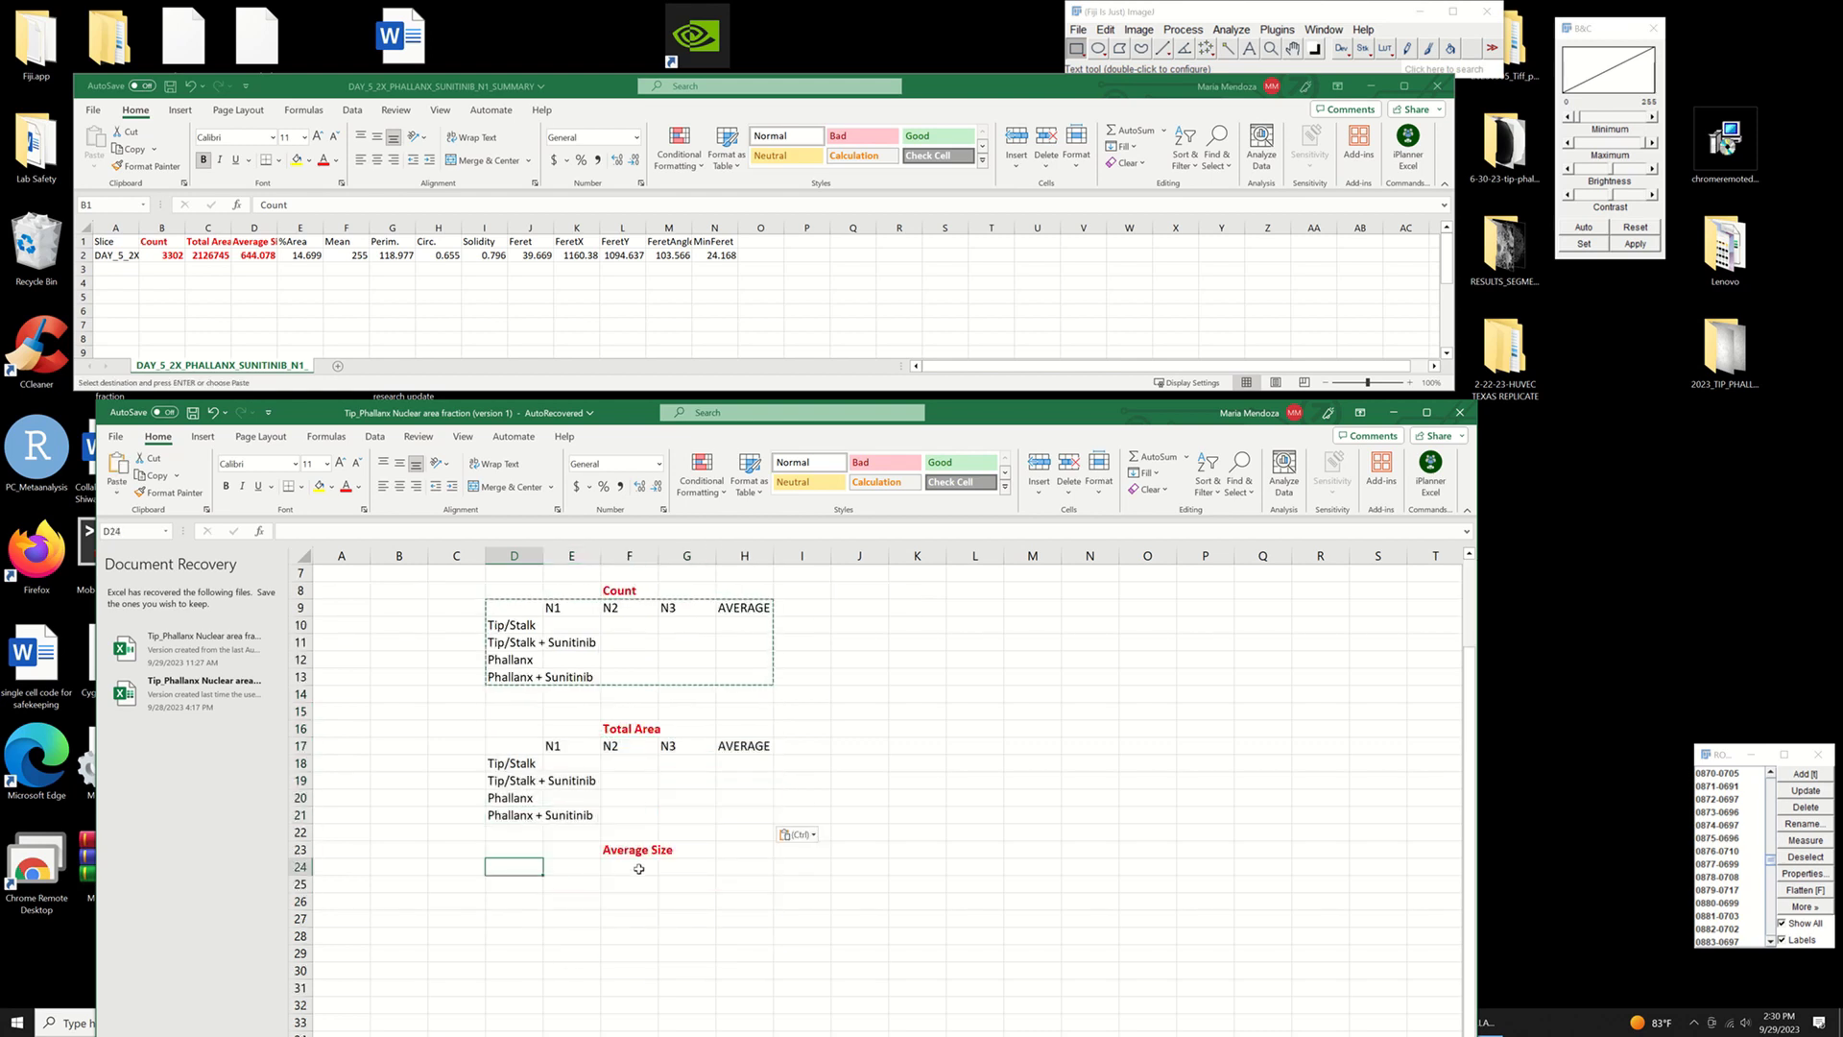
pyautogui.hotkey('ctrl', 'v')
pyautogui.scroll(1, 730, 826)
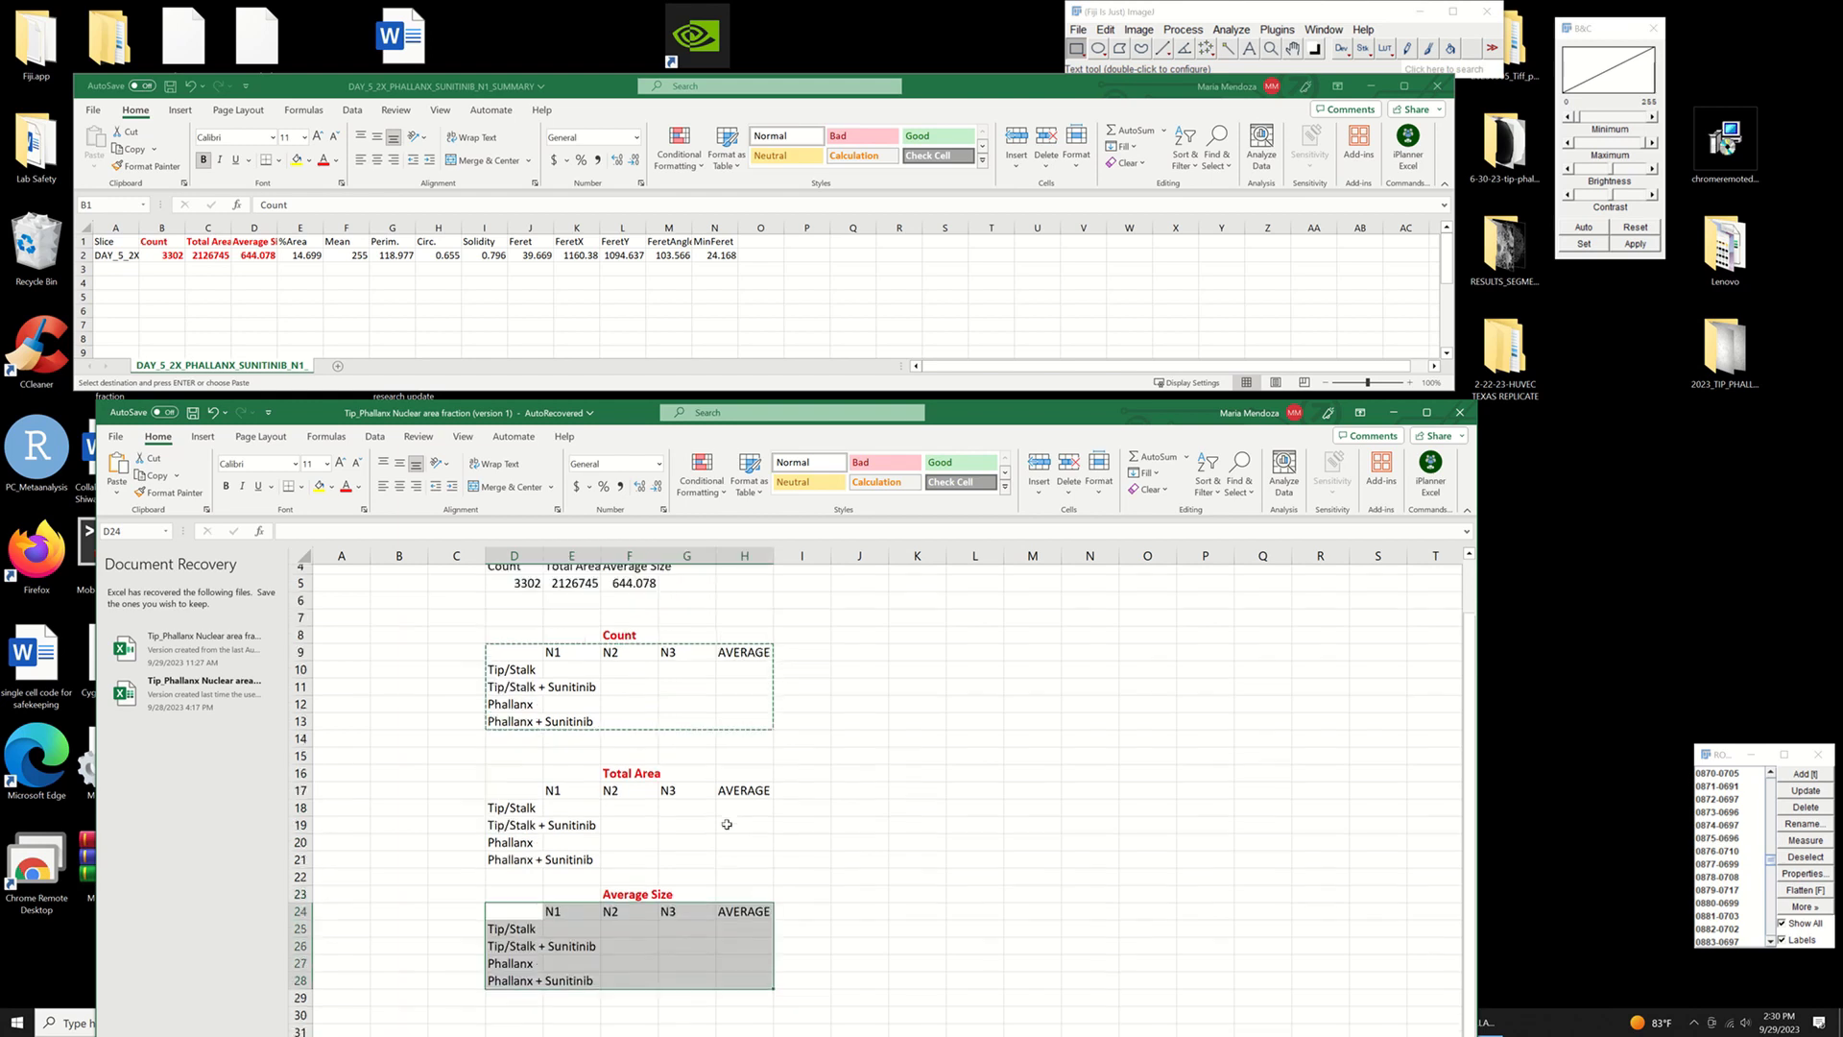
pyautogui.click(967, 768)
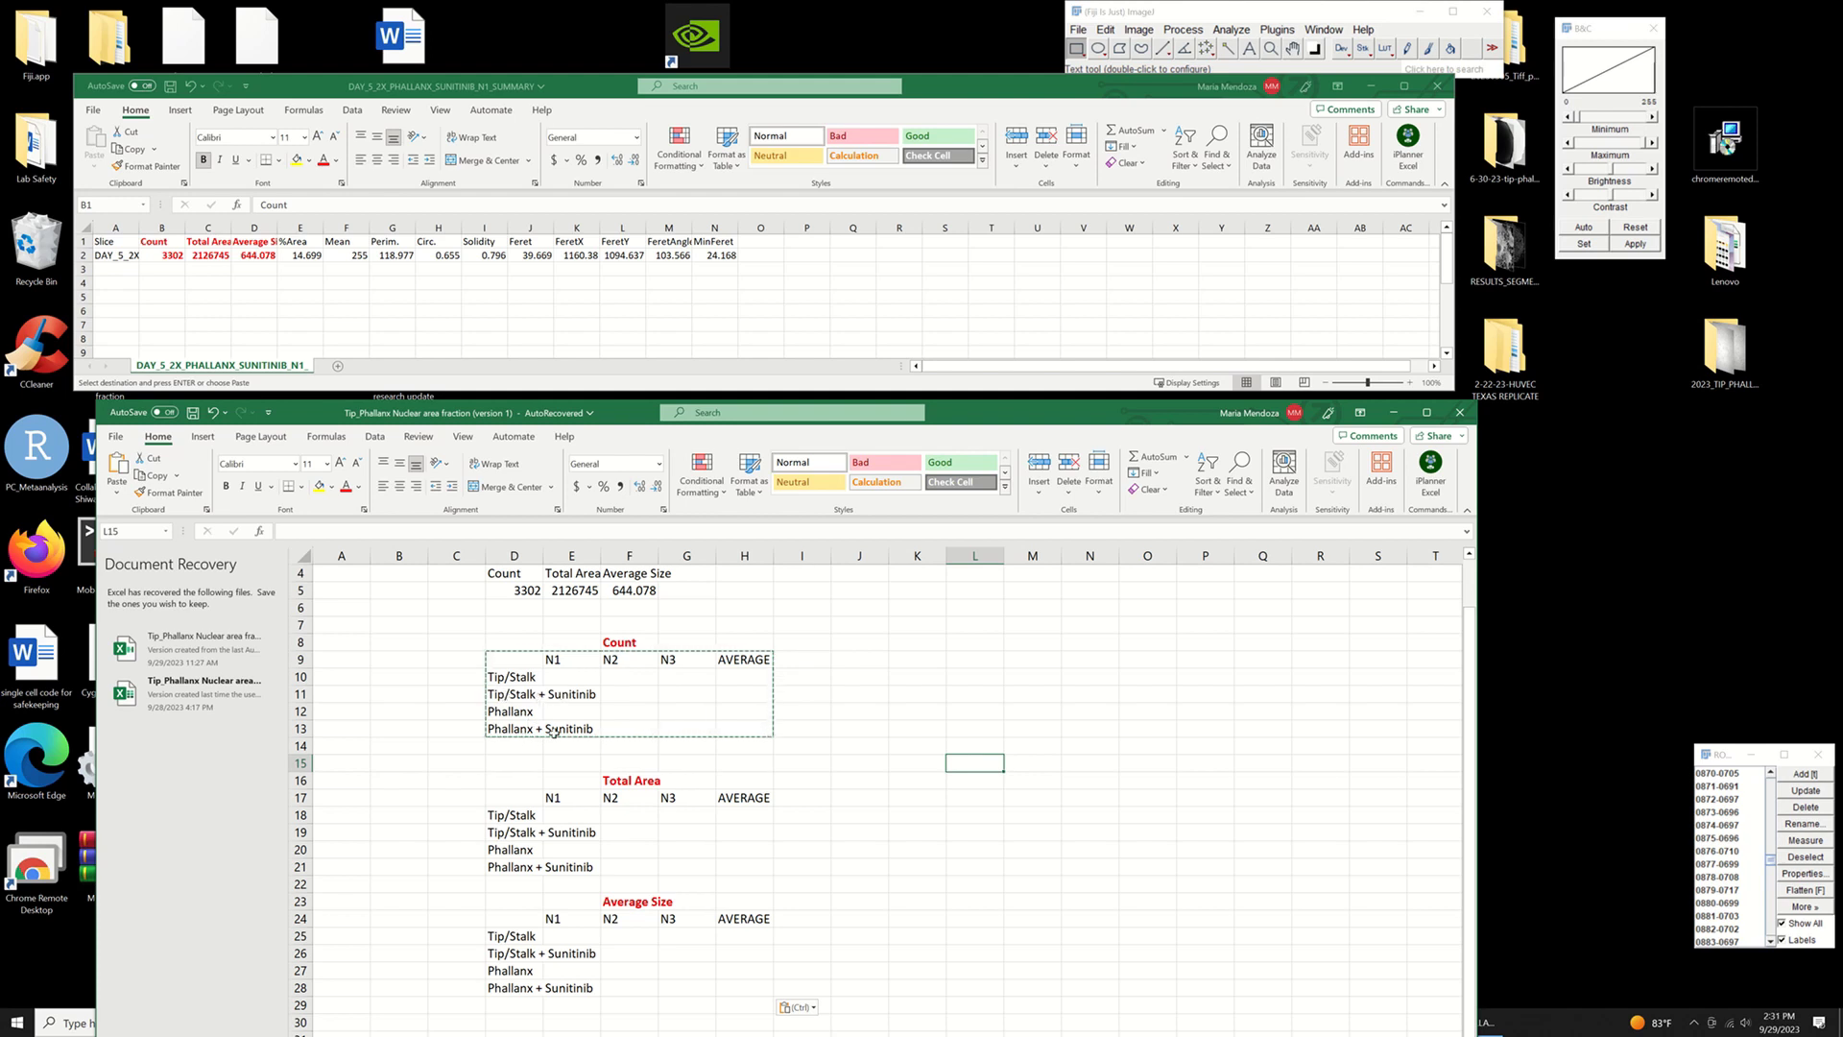
pyautogui.click(604, 755)
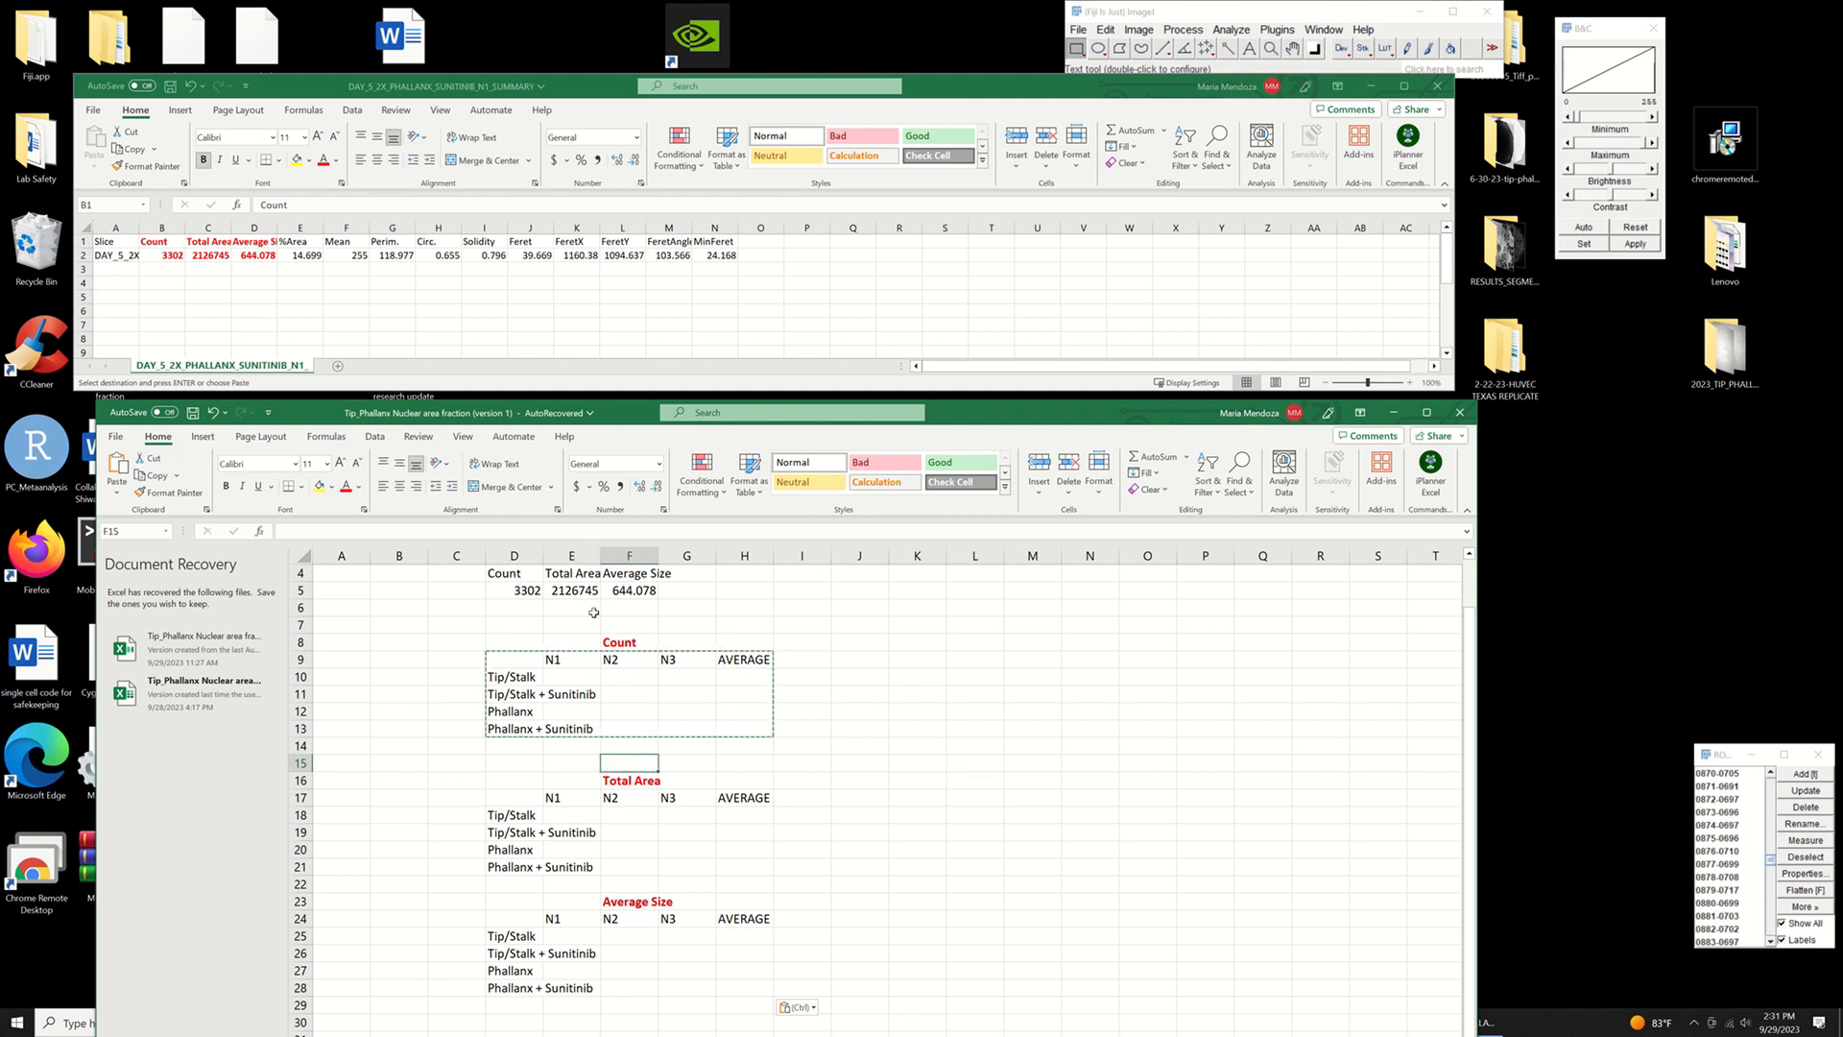
pyautogui.click(526, 590)
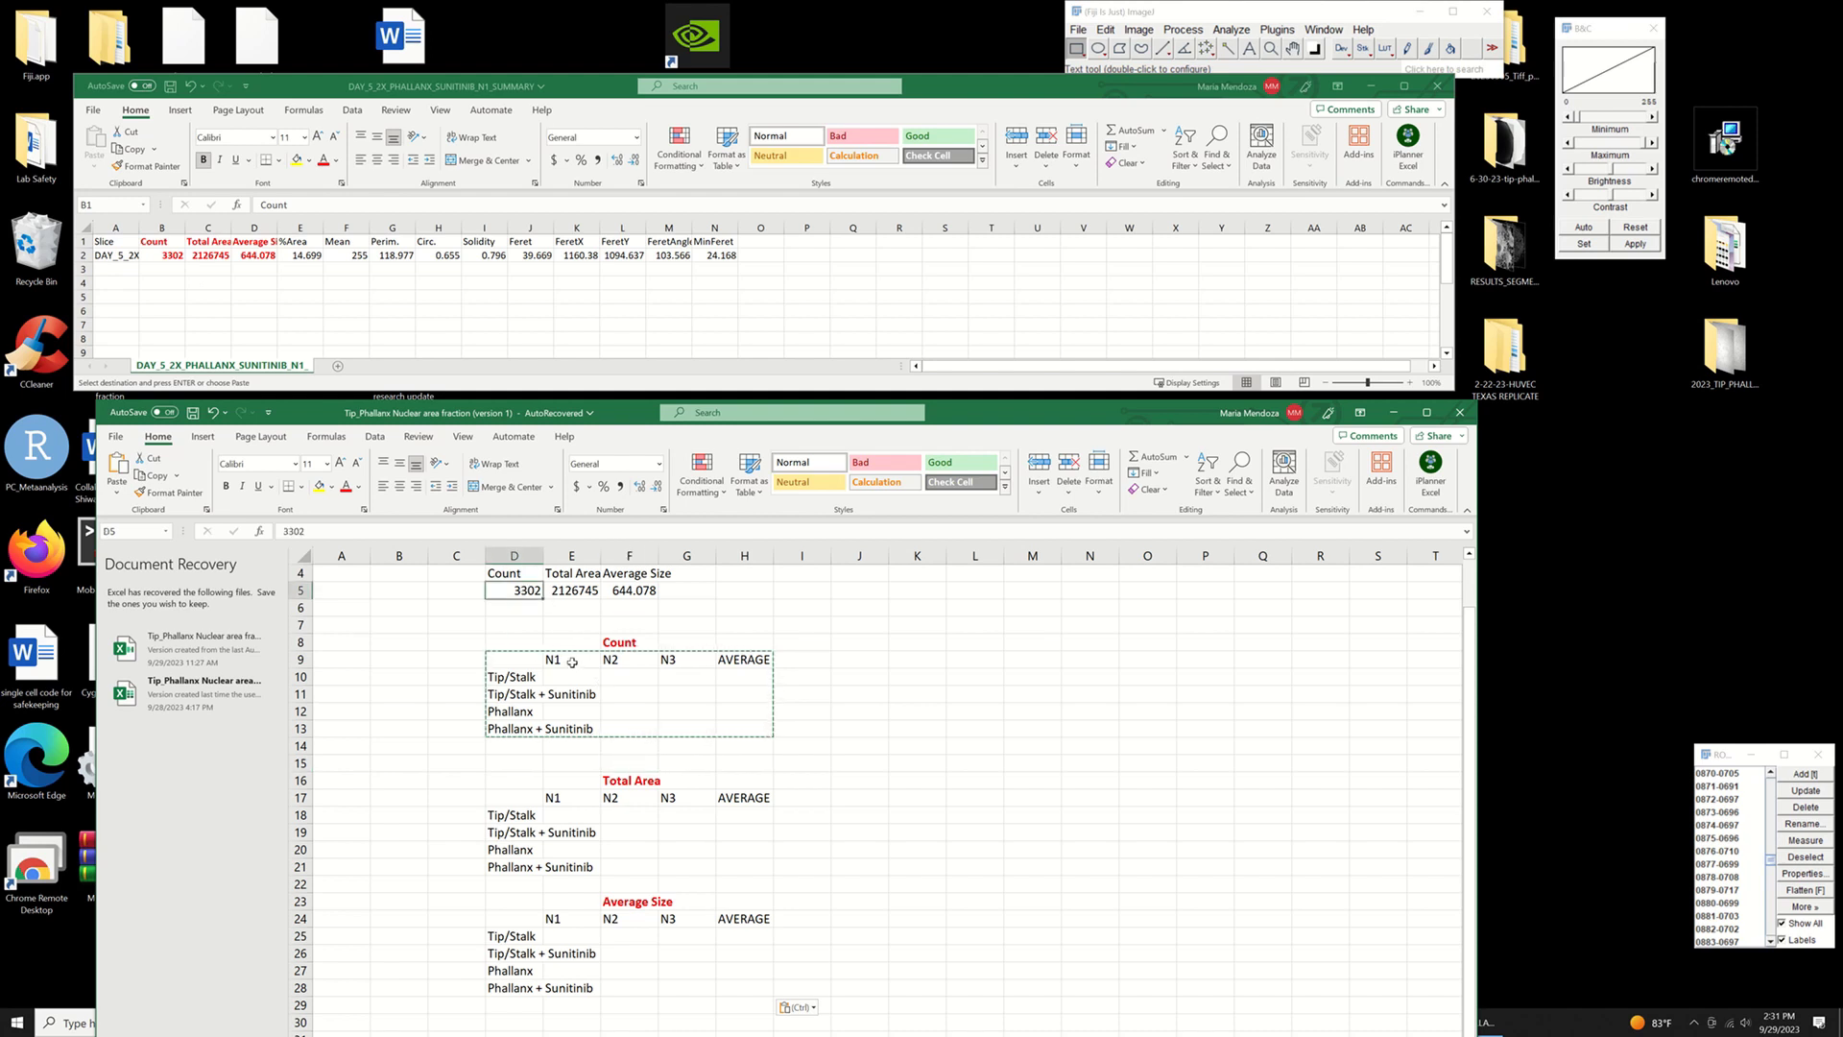
pyautogui.click(583, 732)
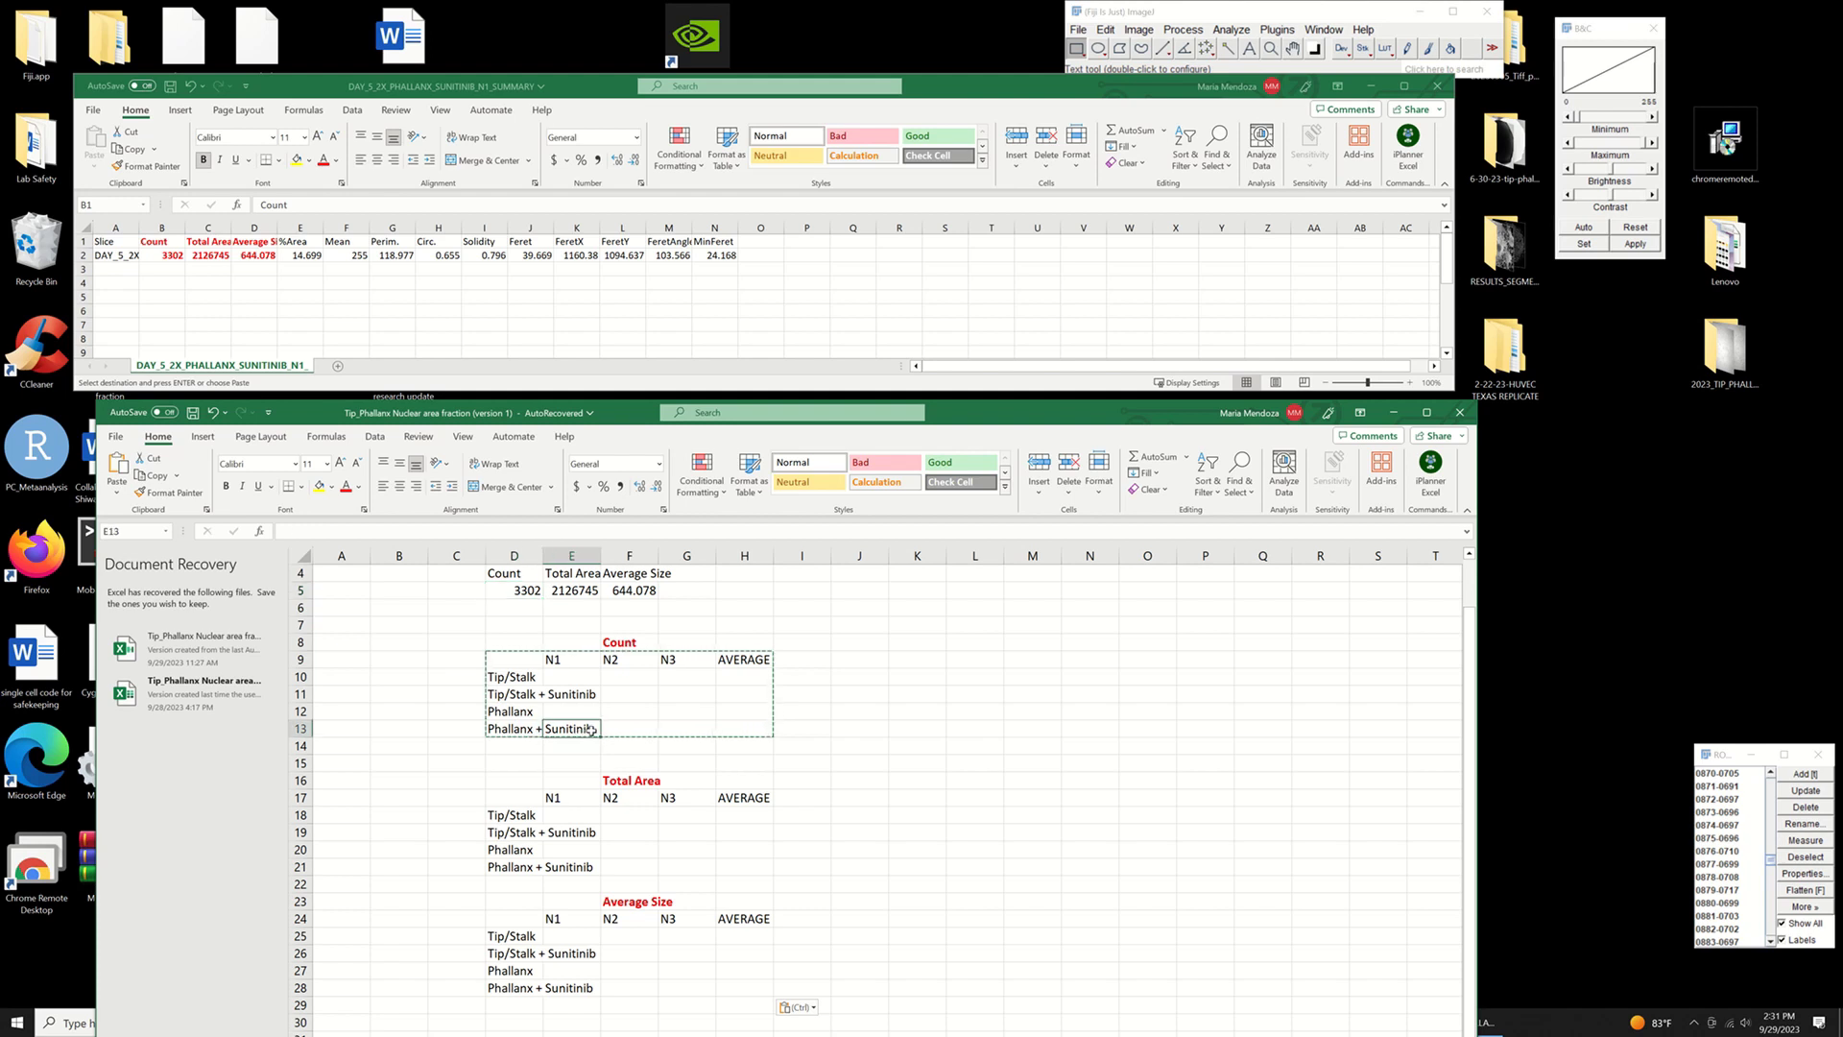
pyautogui.press('Return')
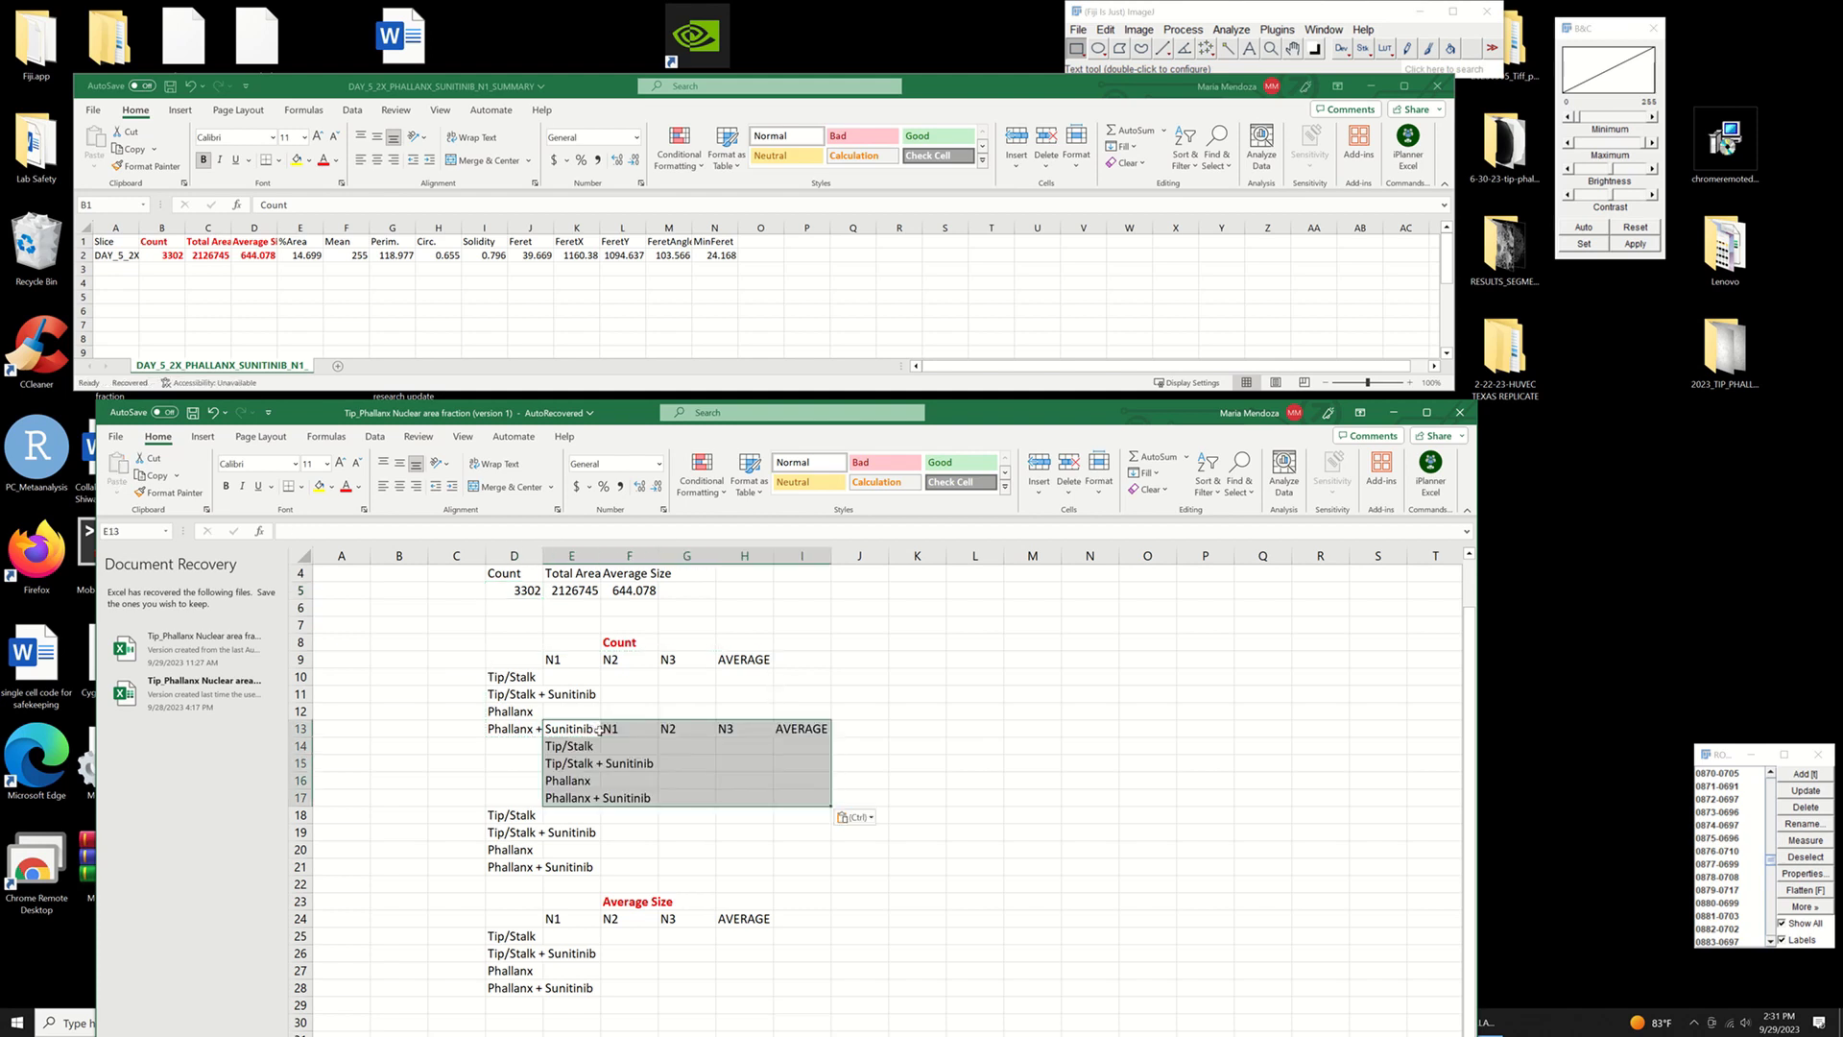
pyautogui.hotkey('ctrl', 'z')
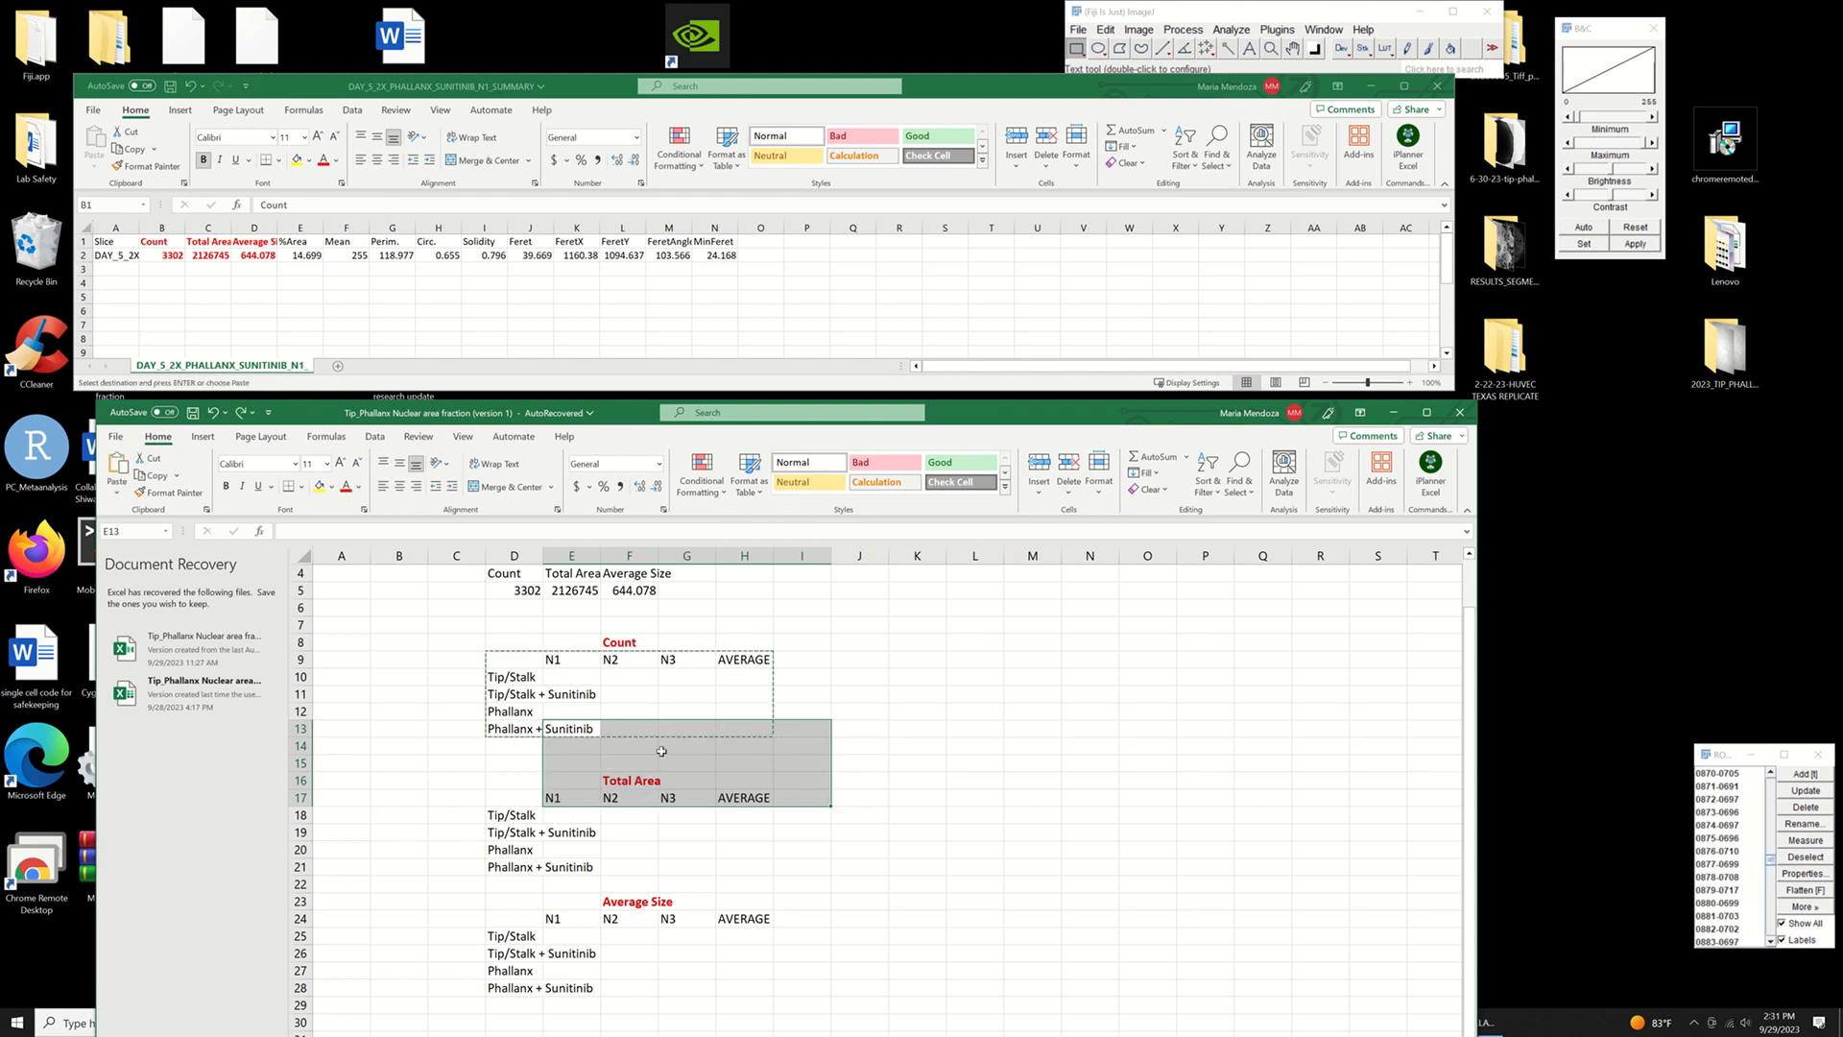
pyautogui.click(1002, 750)
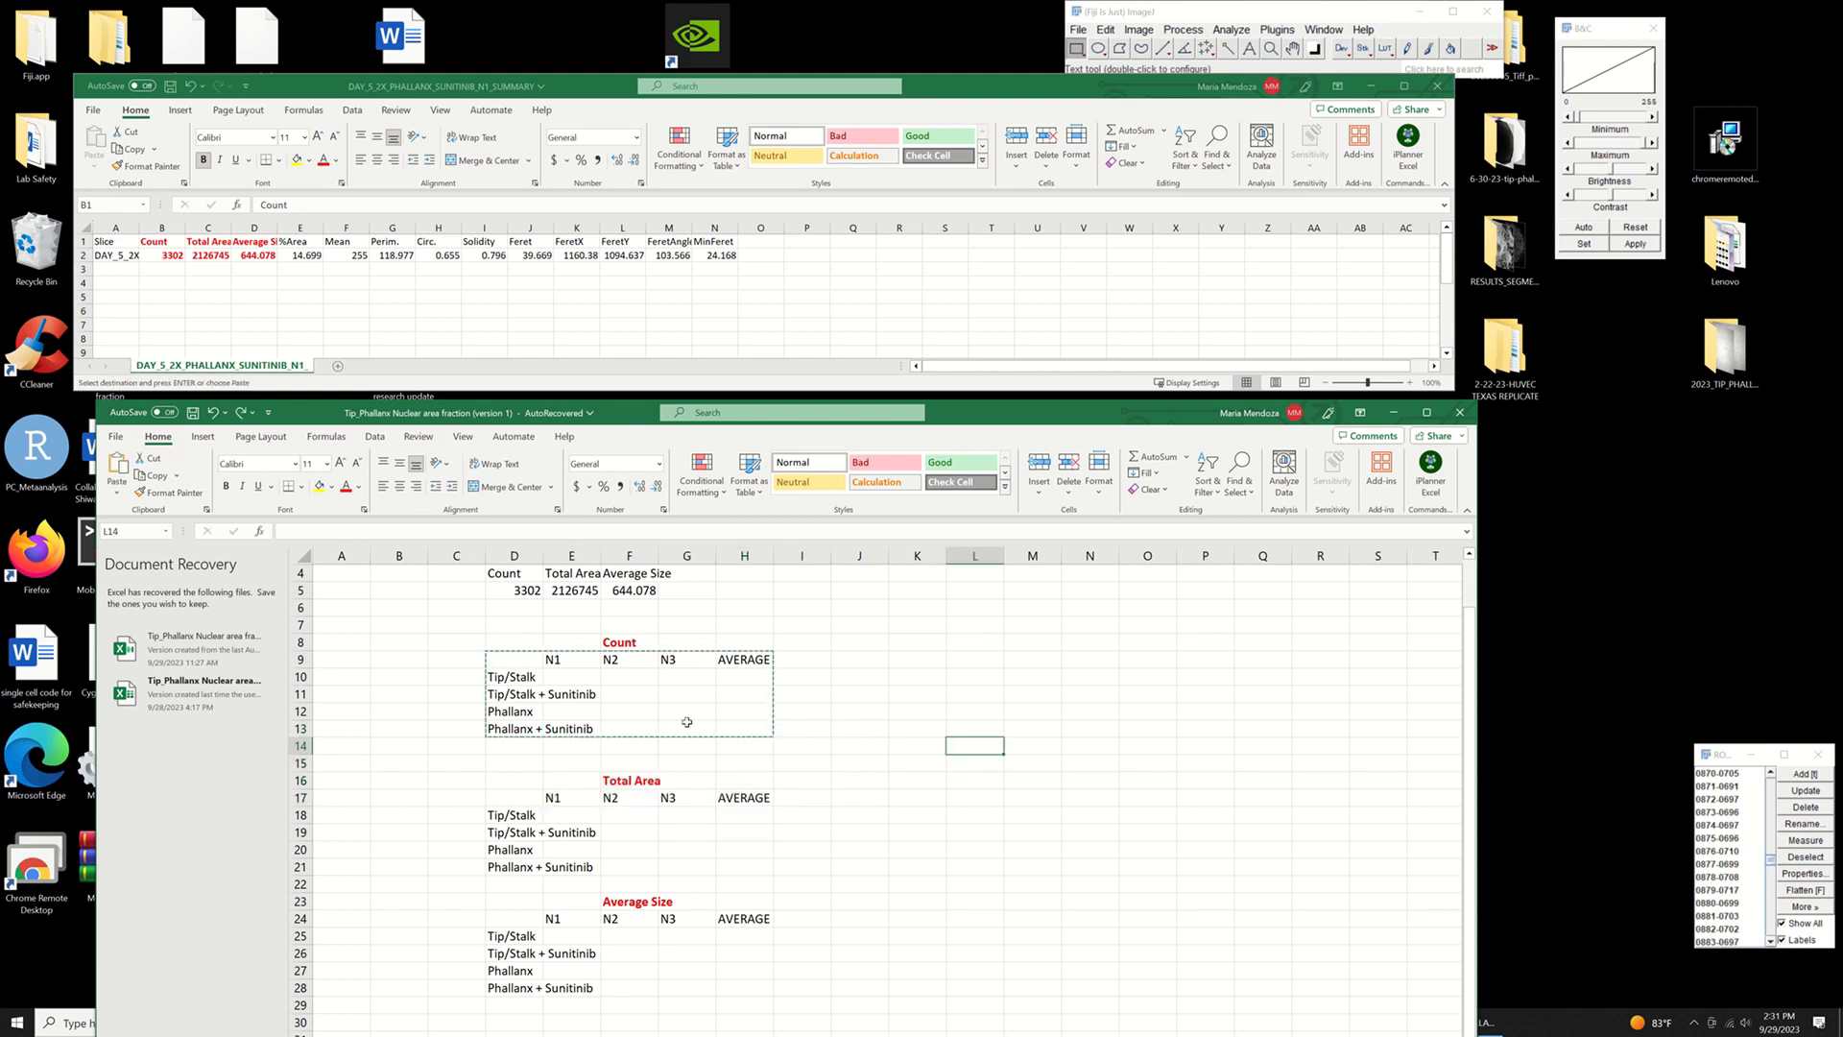
# - Copy the count 3302 from D5 into the N1 cell of the Phallanx + Sunitinib row in the Count table
pyautogui.click(523, 591)
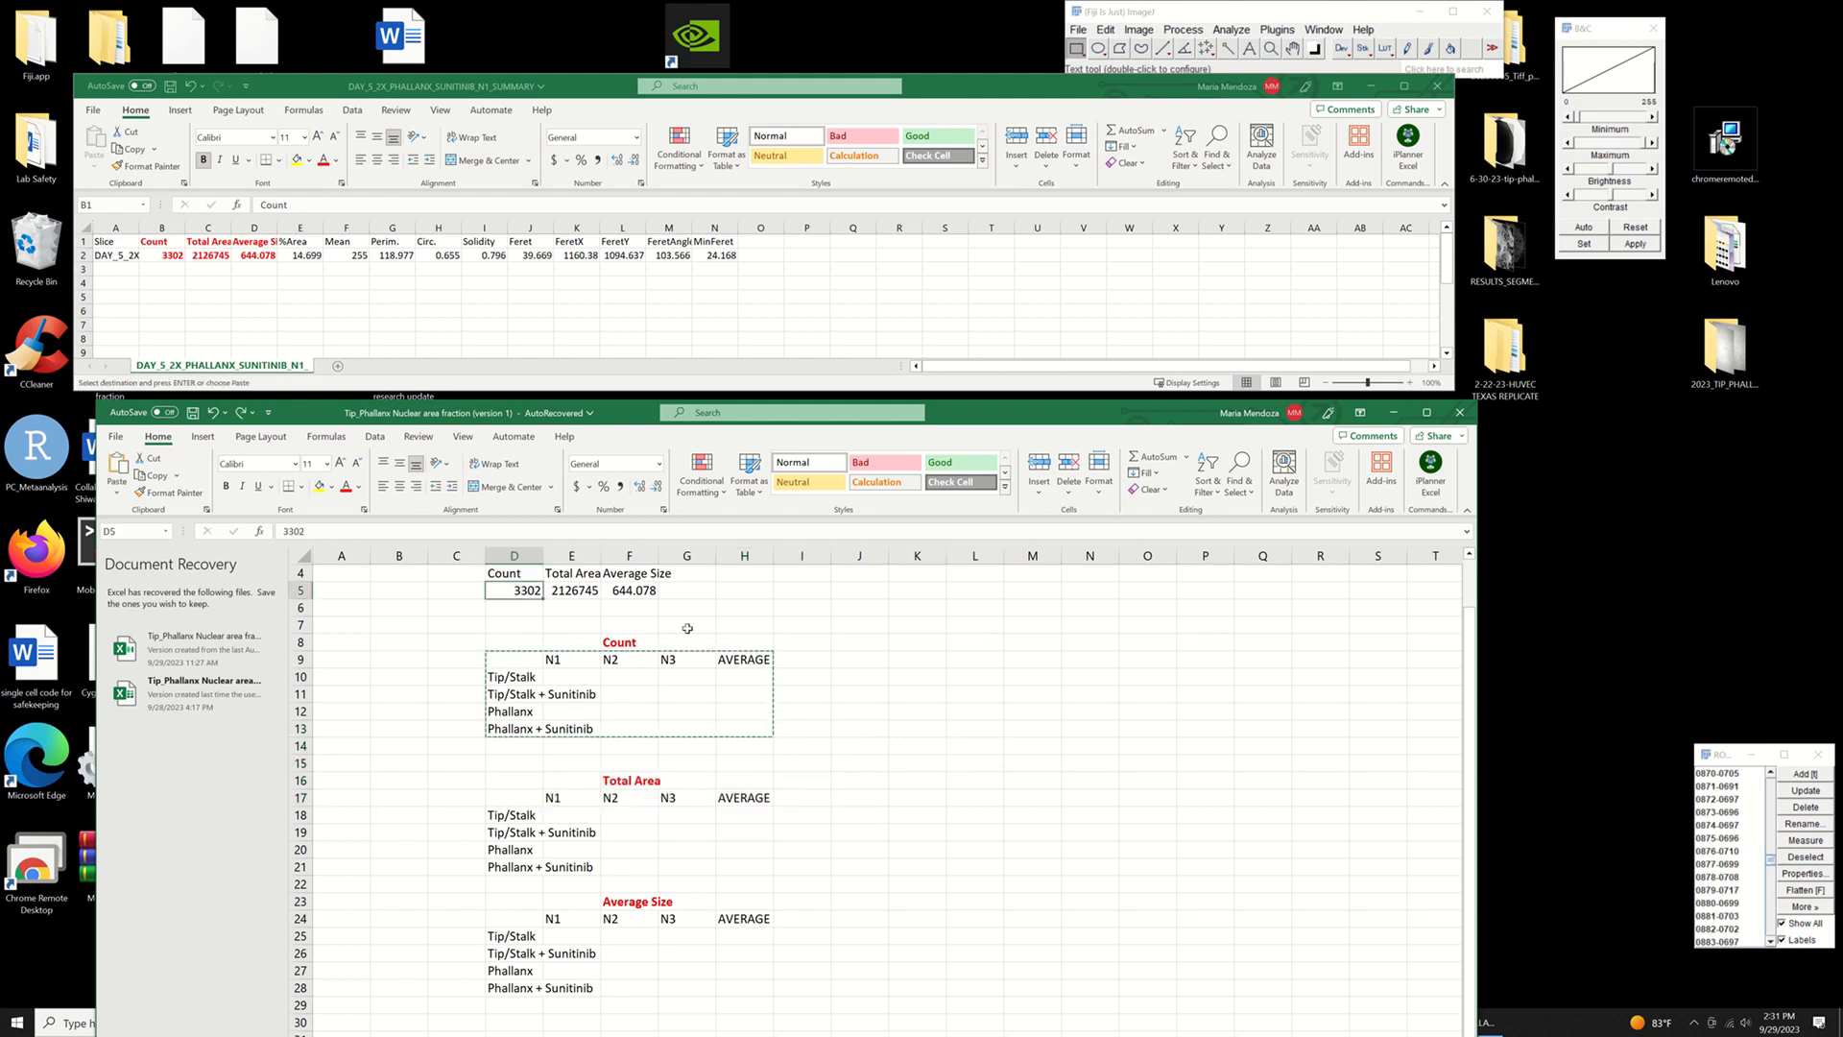
pyautogui.press('Escape')
pyautogui.click(574, 729)
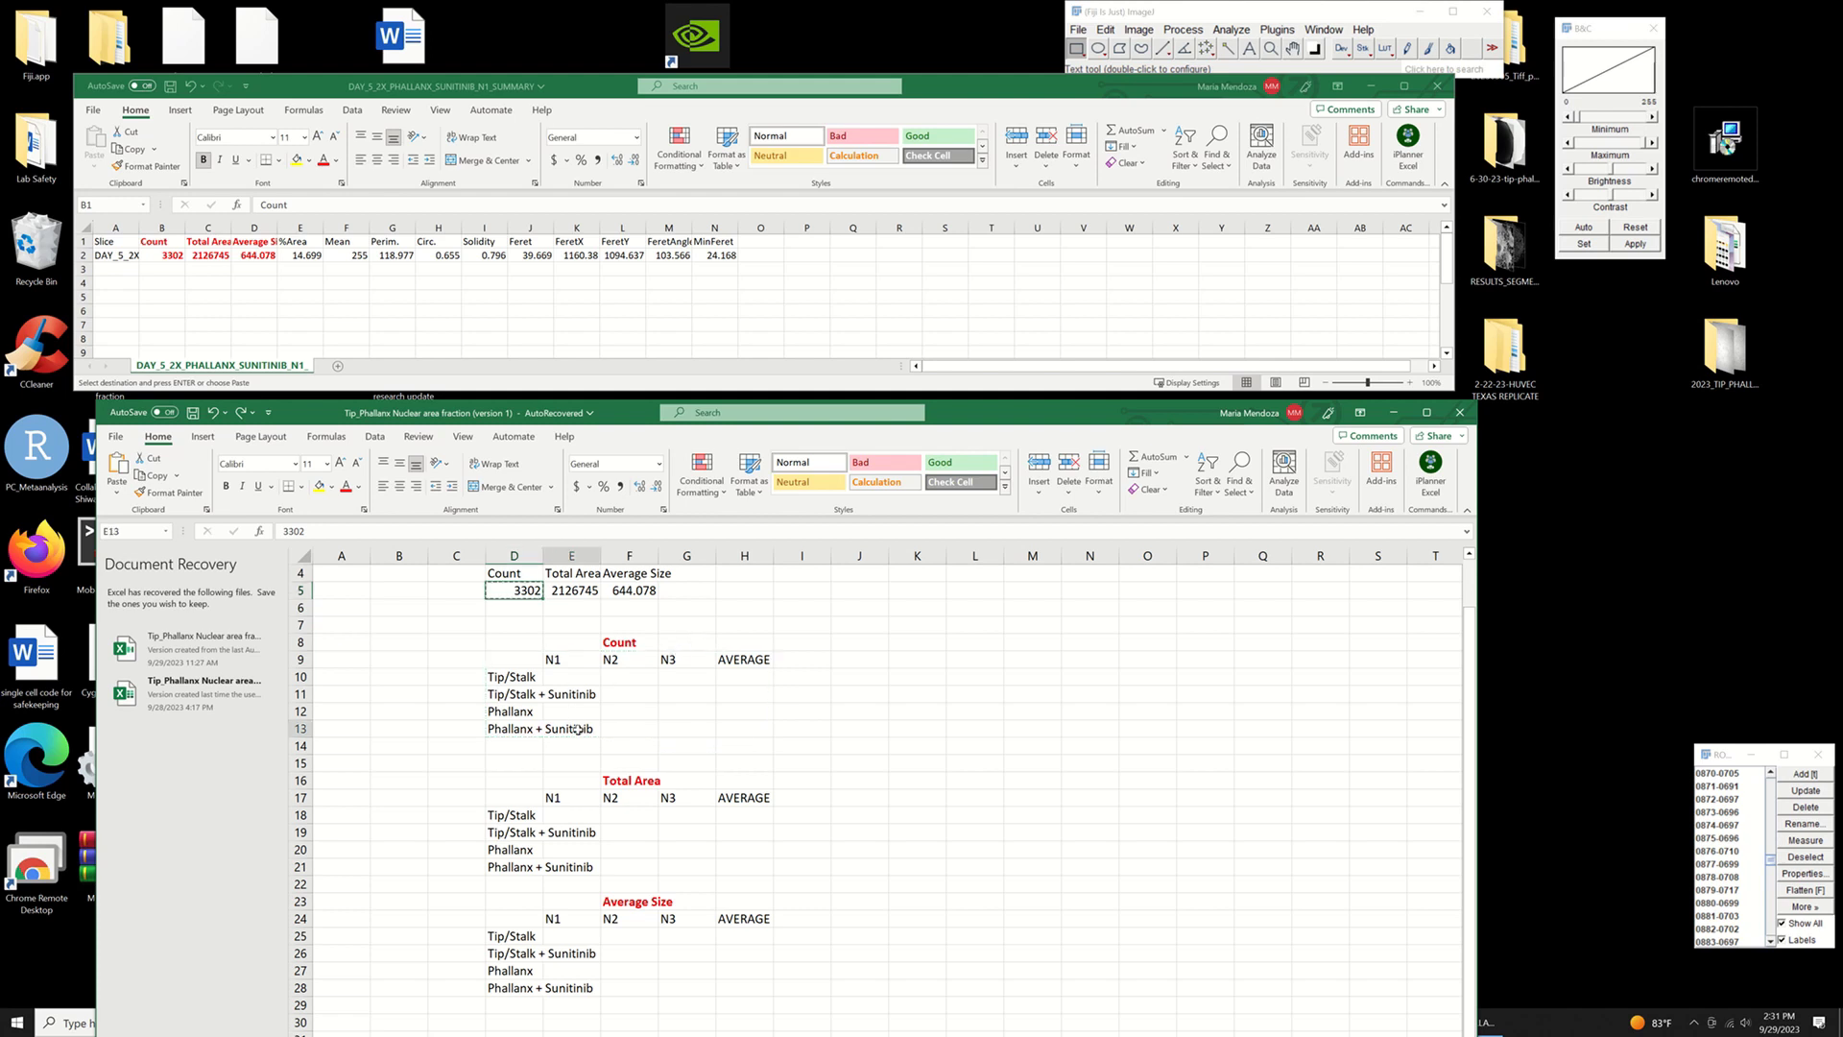
pyautogui.hotkey('ctrl', 'v')
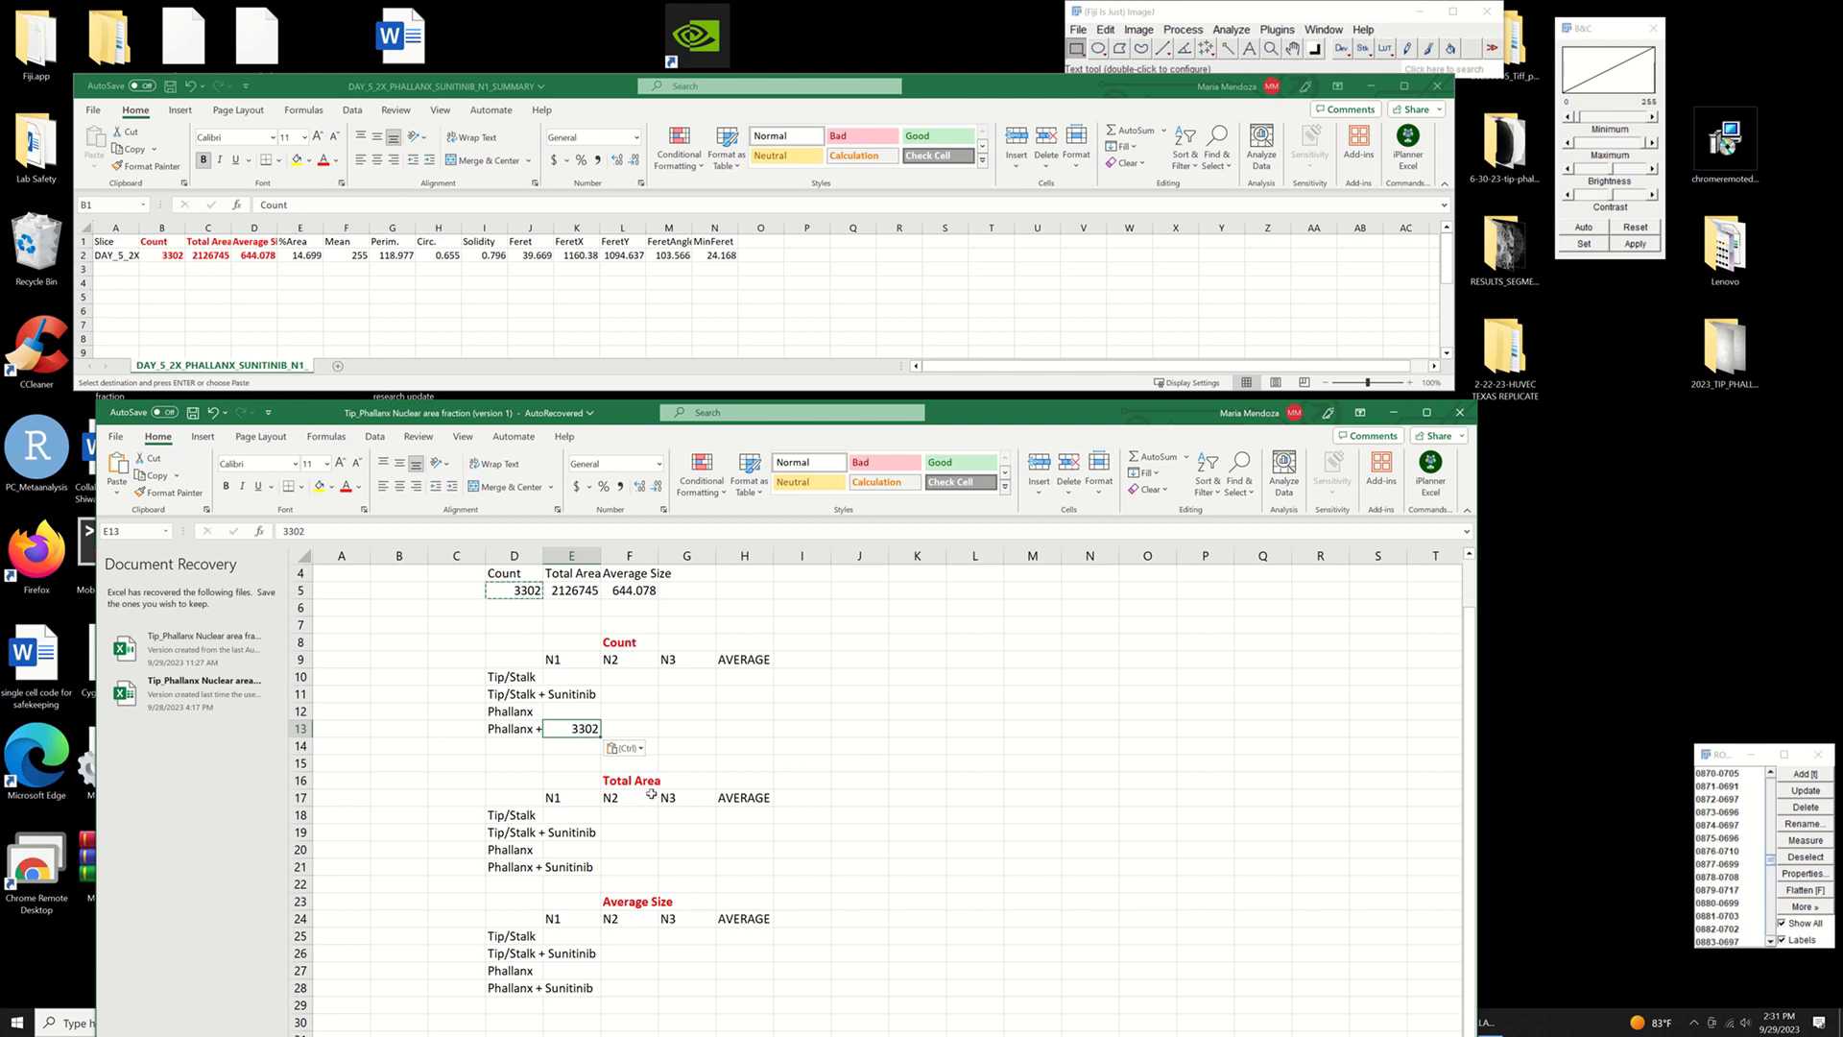
# - Copy the total area 2126745 from E5 into the N1 cell of the Phallanx + Sunitinib row in the Total Area table
pyautogui.click(577, 597)
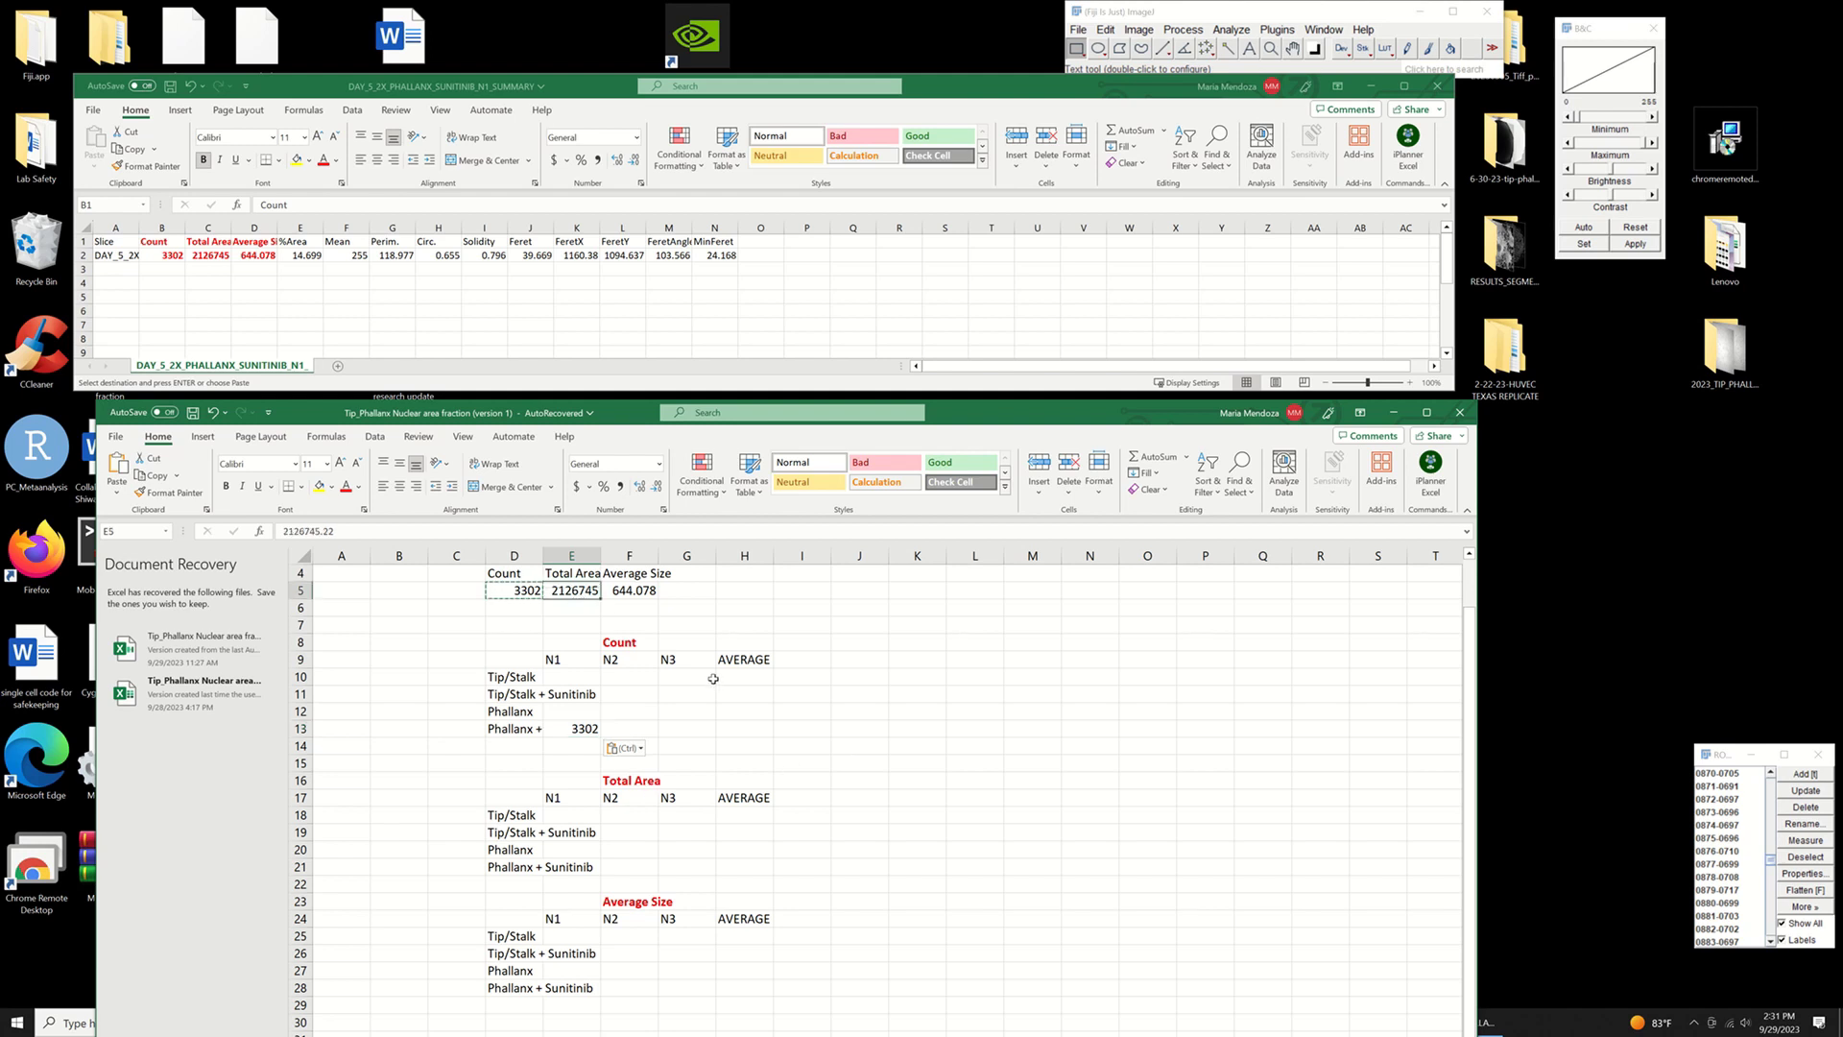
pyautogui.hotkey('ctrl', 'c')
pyautogui.click(620, 861)
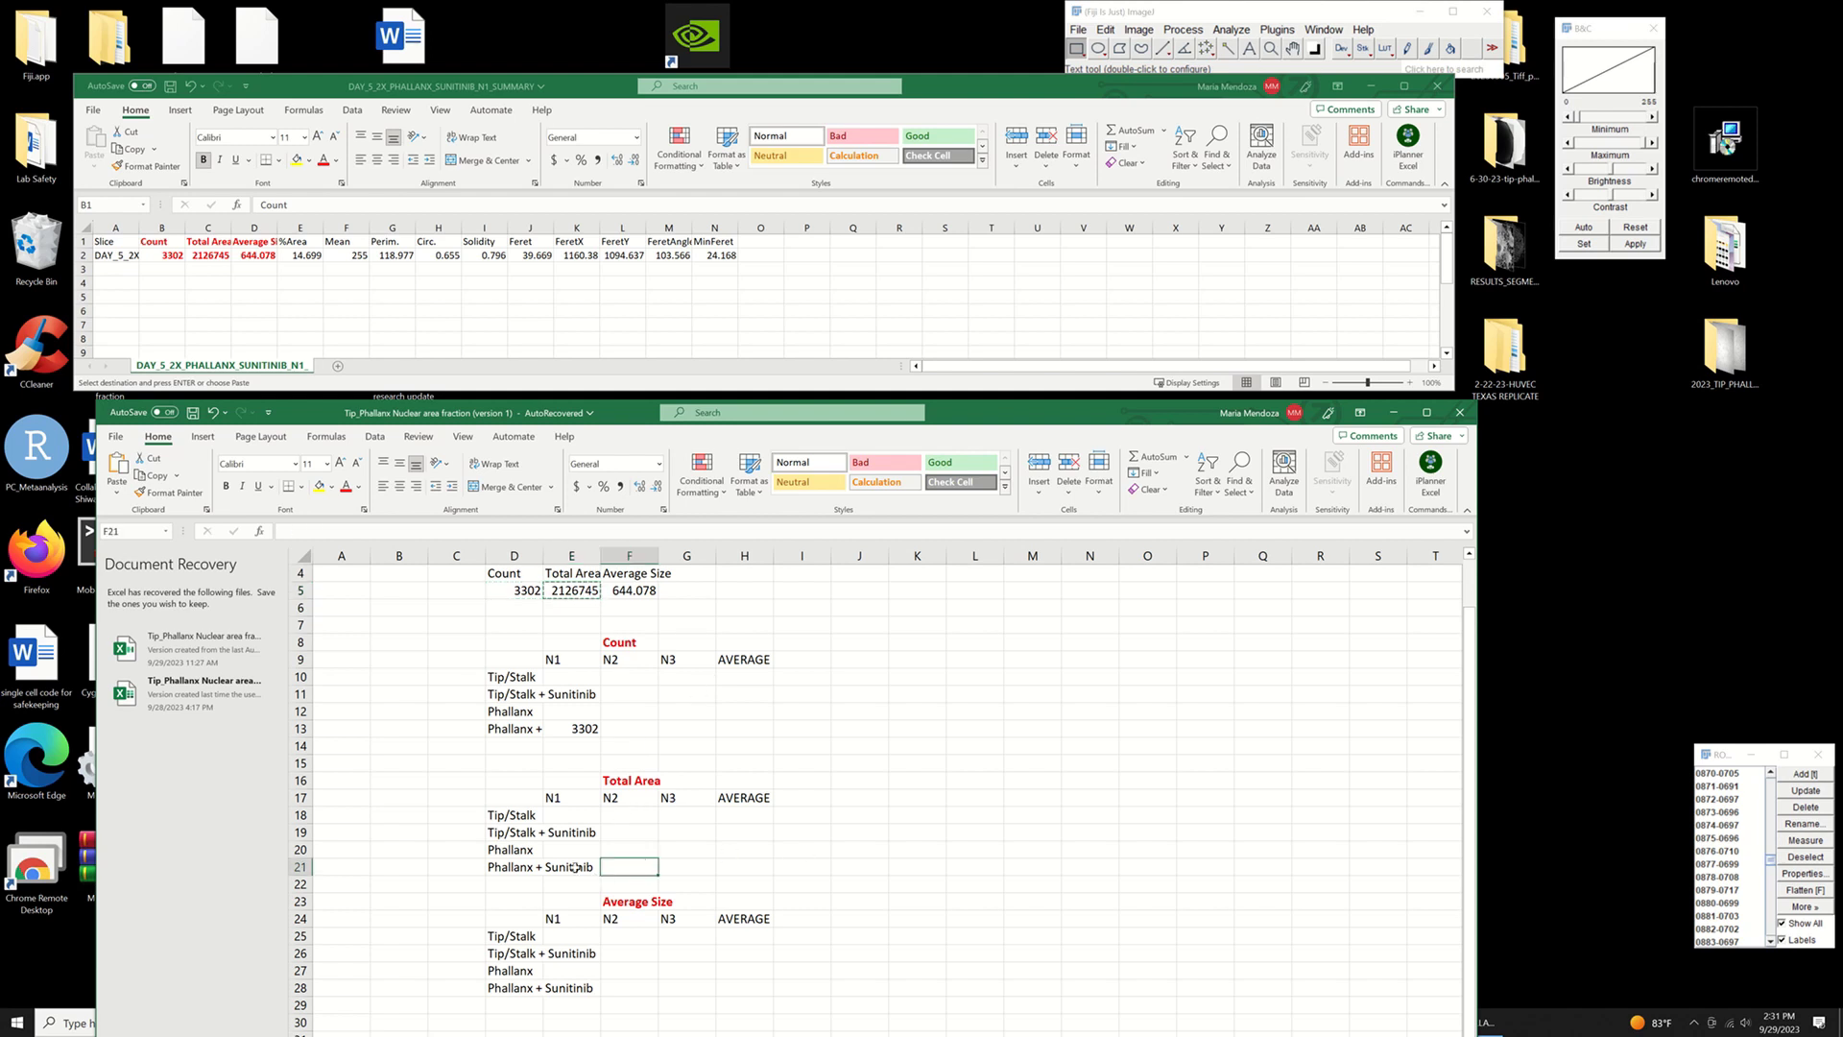
pyautogui.click(574, 867)
pyautogui.hotkey('ctrl', 'v')
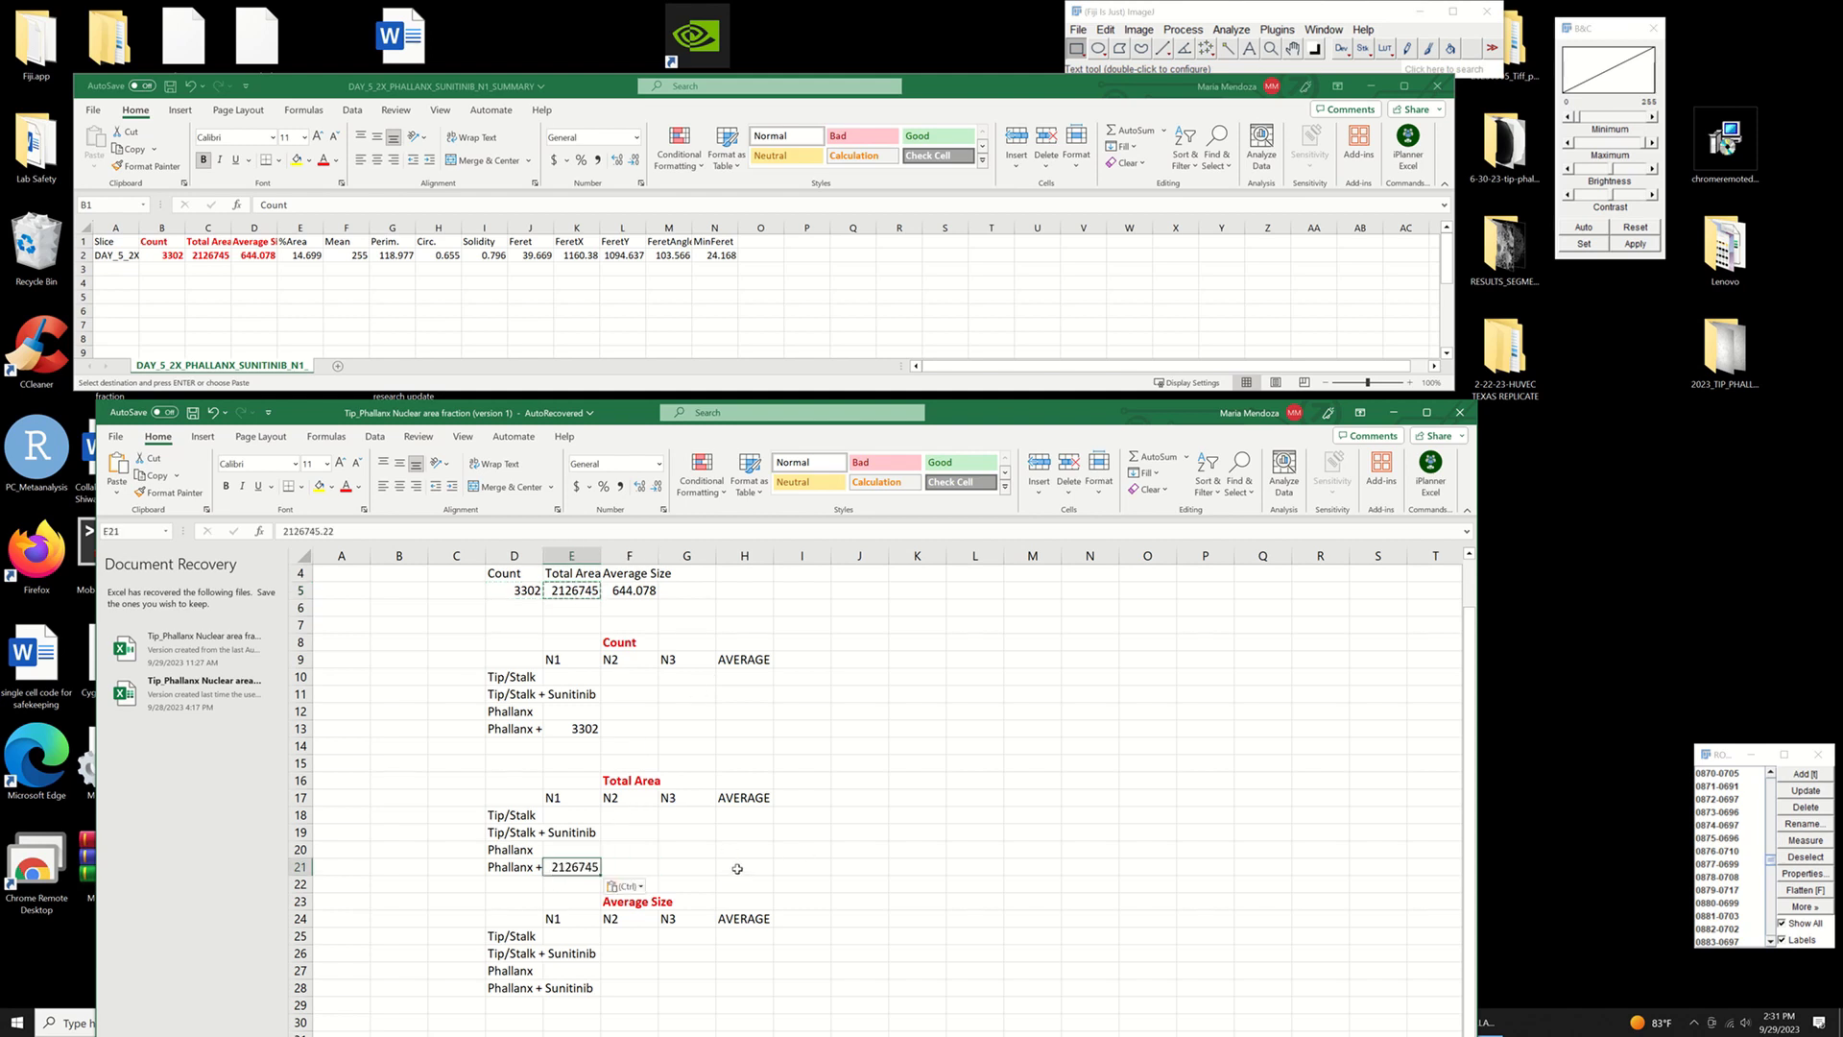
# - Copy the average size 644.078 from F5 into the N1 cell of the Phallanx + Sunitinib row in the Average Size table
pyautogui.click(649, 591)
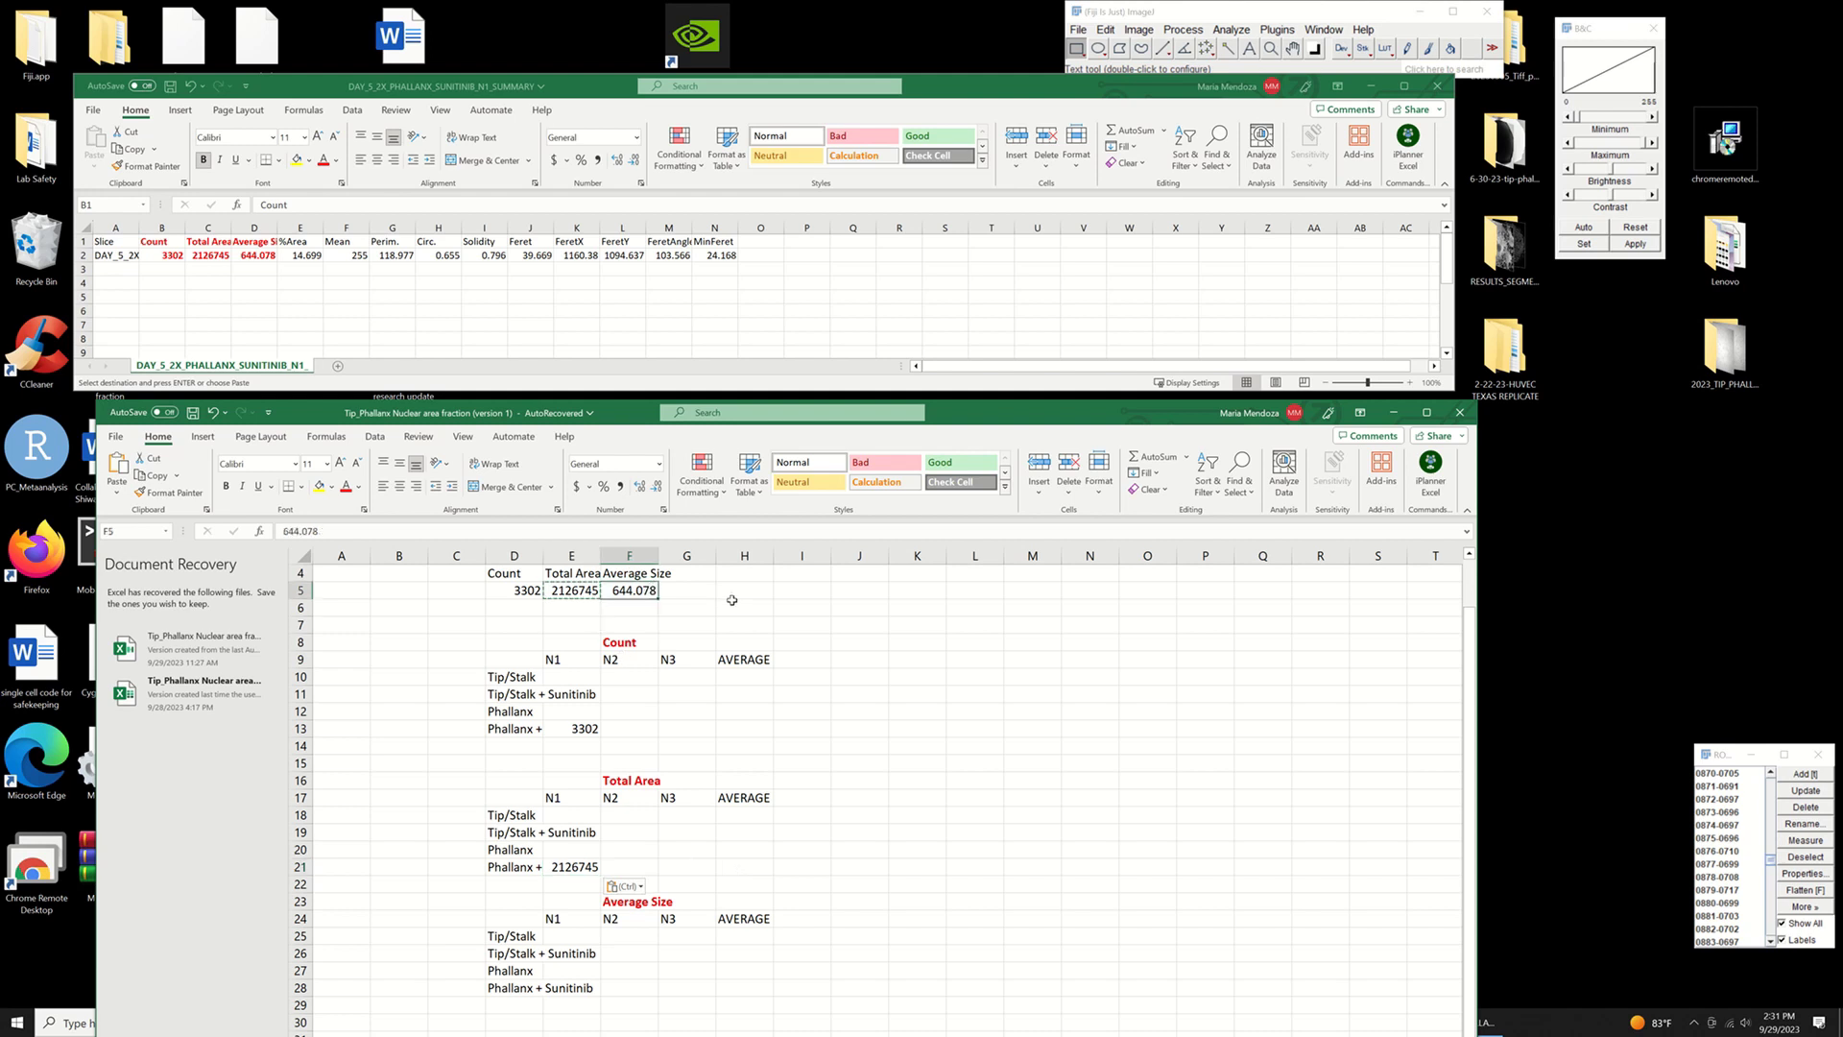
pyautogui.hotkey('ctrl', 'c')
pyautogui.click(556, 996)
pyautogui.hotkey('ctrl', 'v')
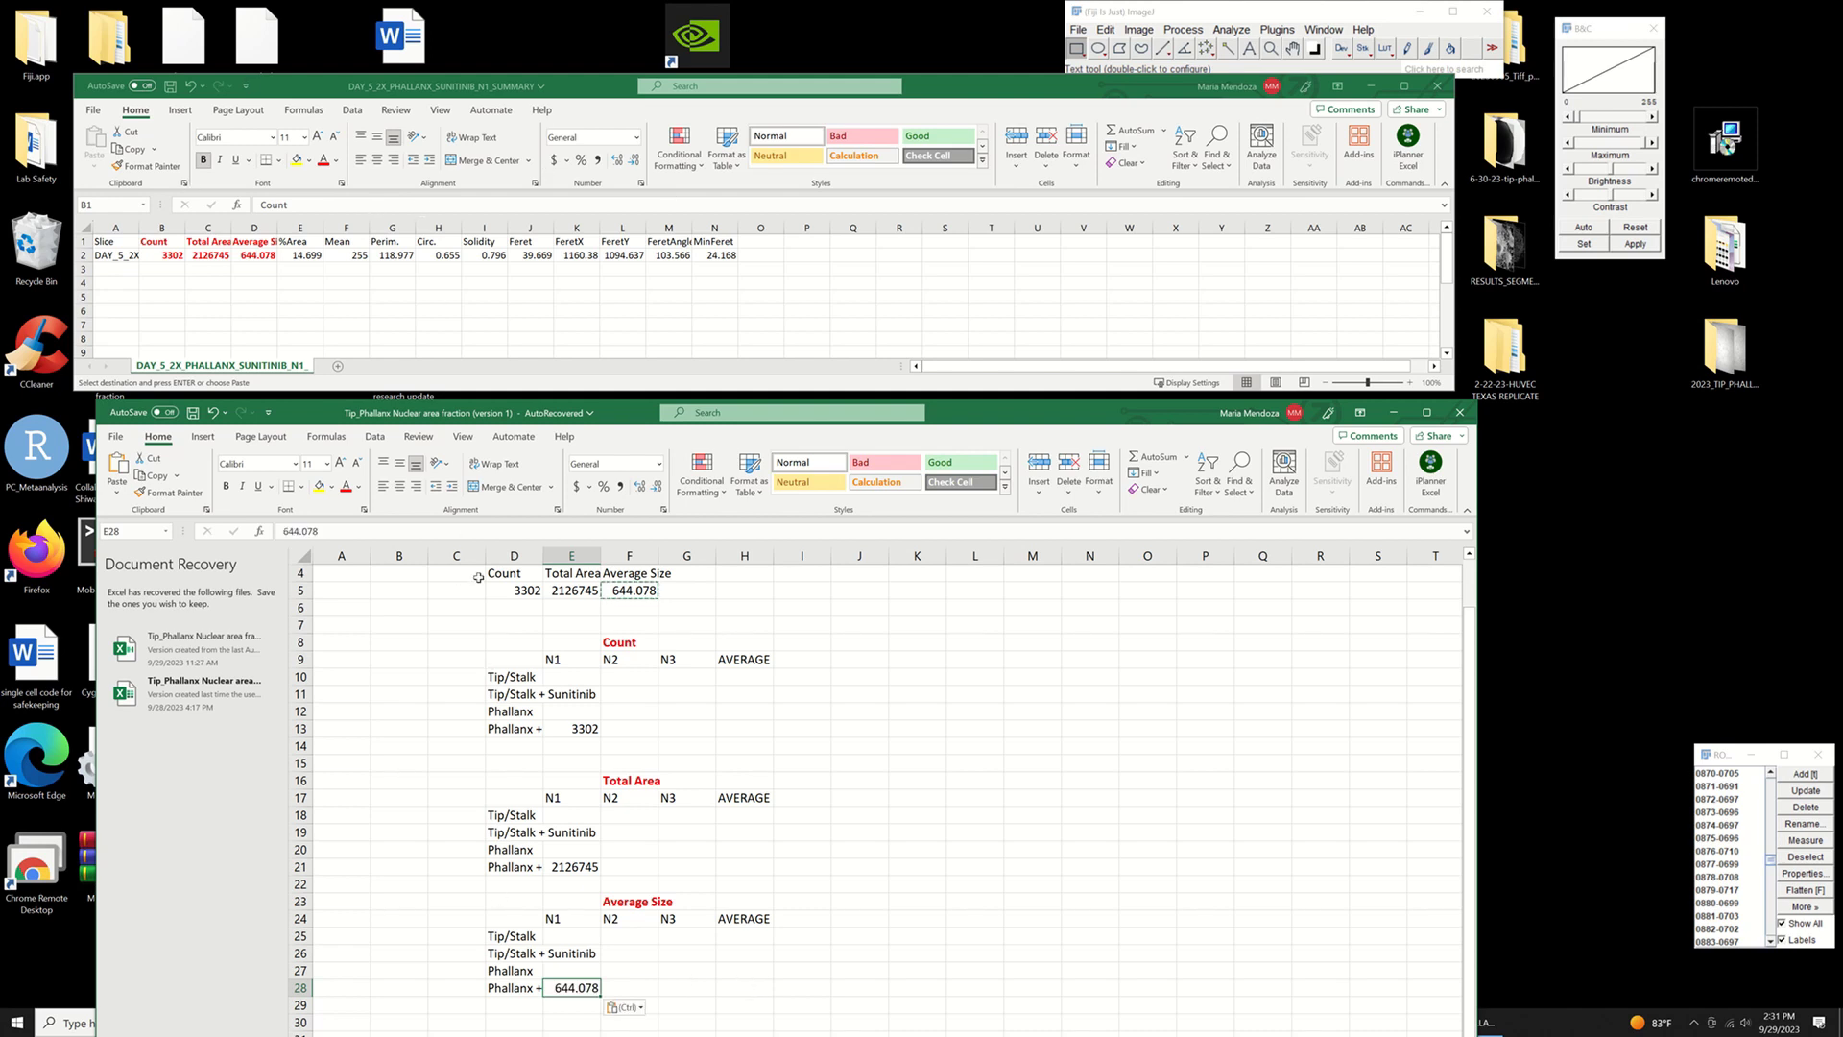
# - Clear the temporary Count, Total Area and Average Size headings and values in D4:F5
pyautogui.moveTo(491, 573); pyautogui.dragTo(653, 592)
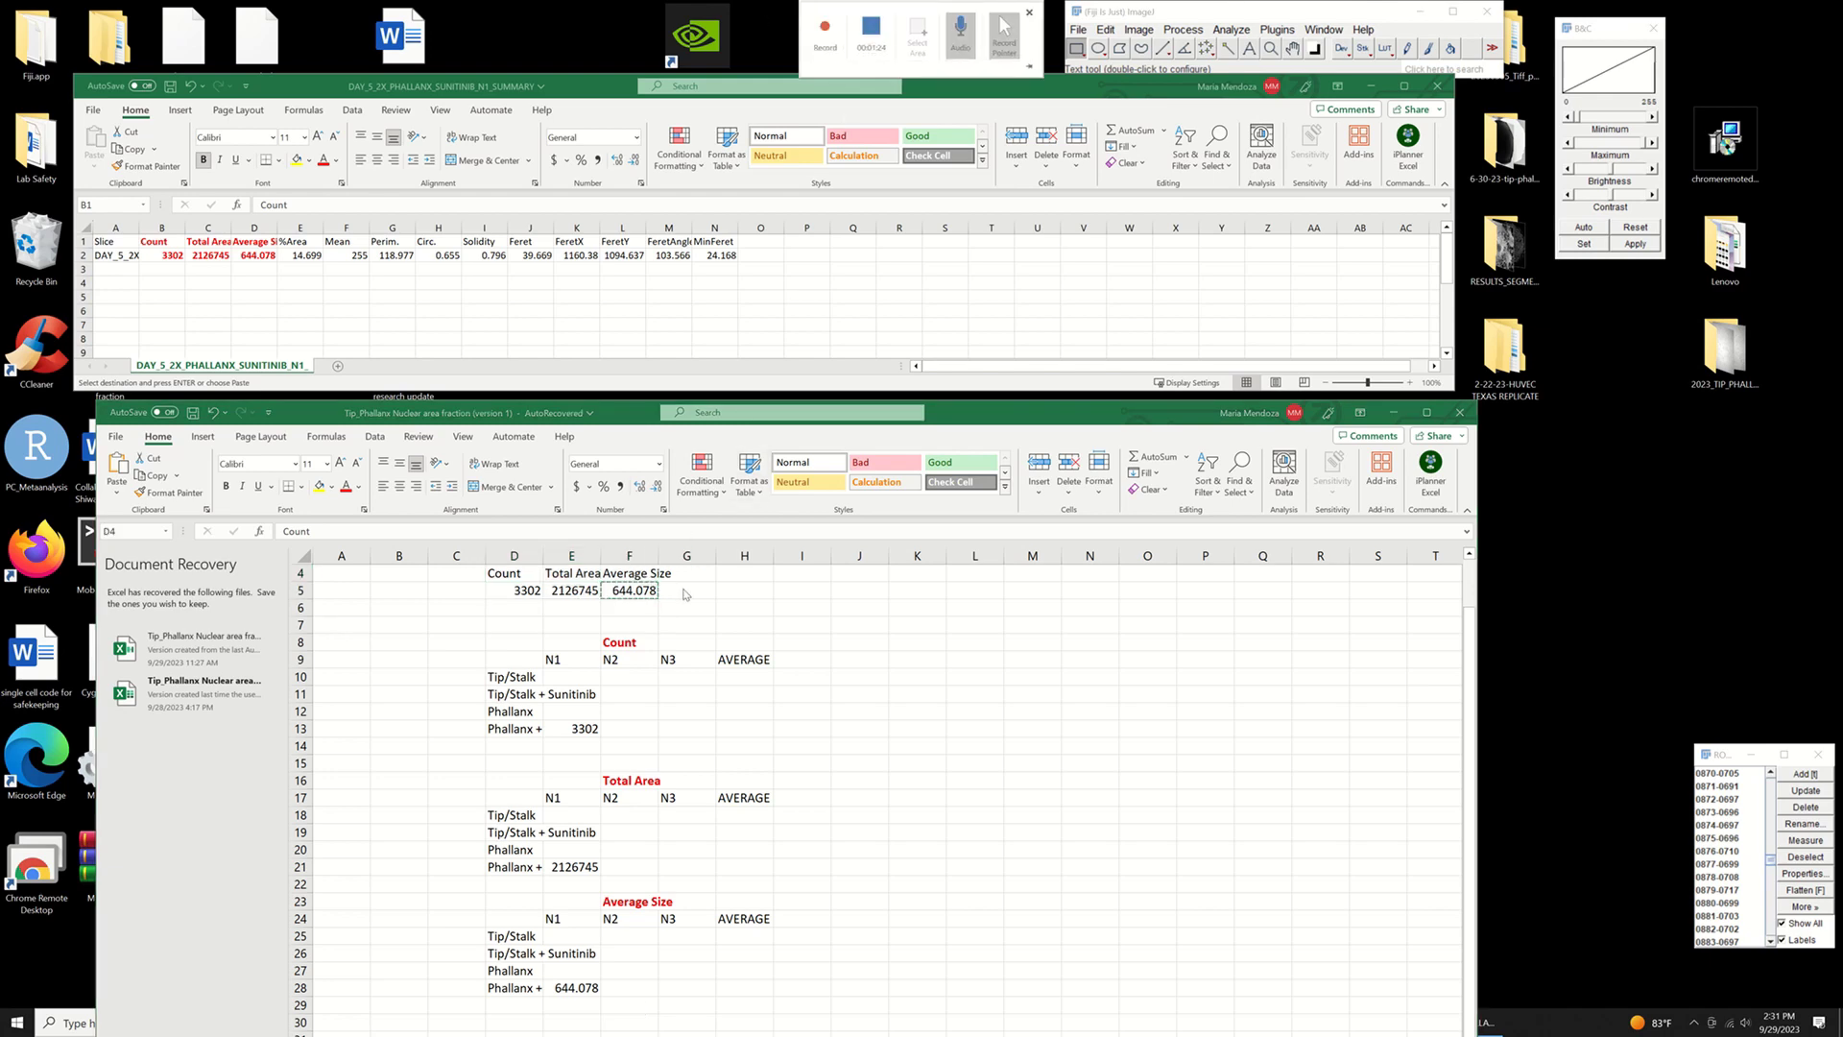
pyautogui.click(810, 36)
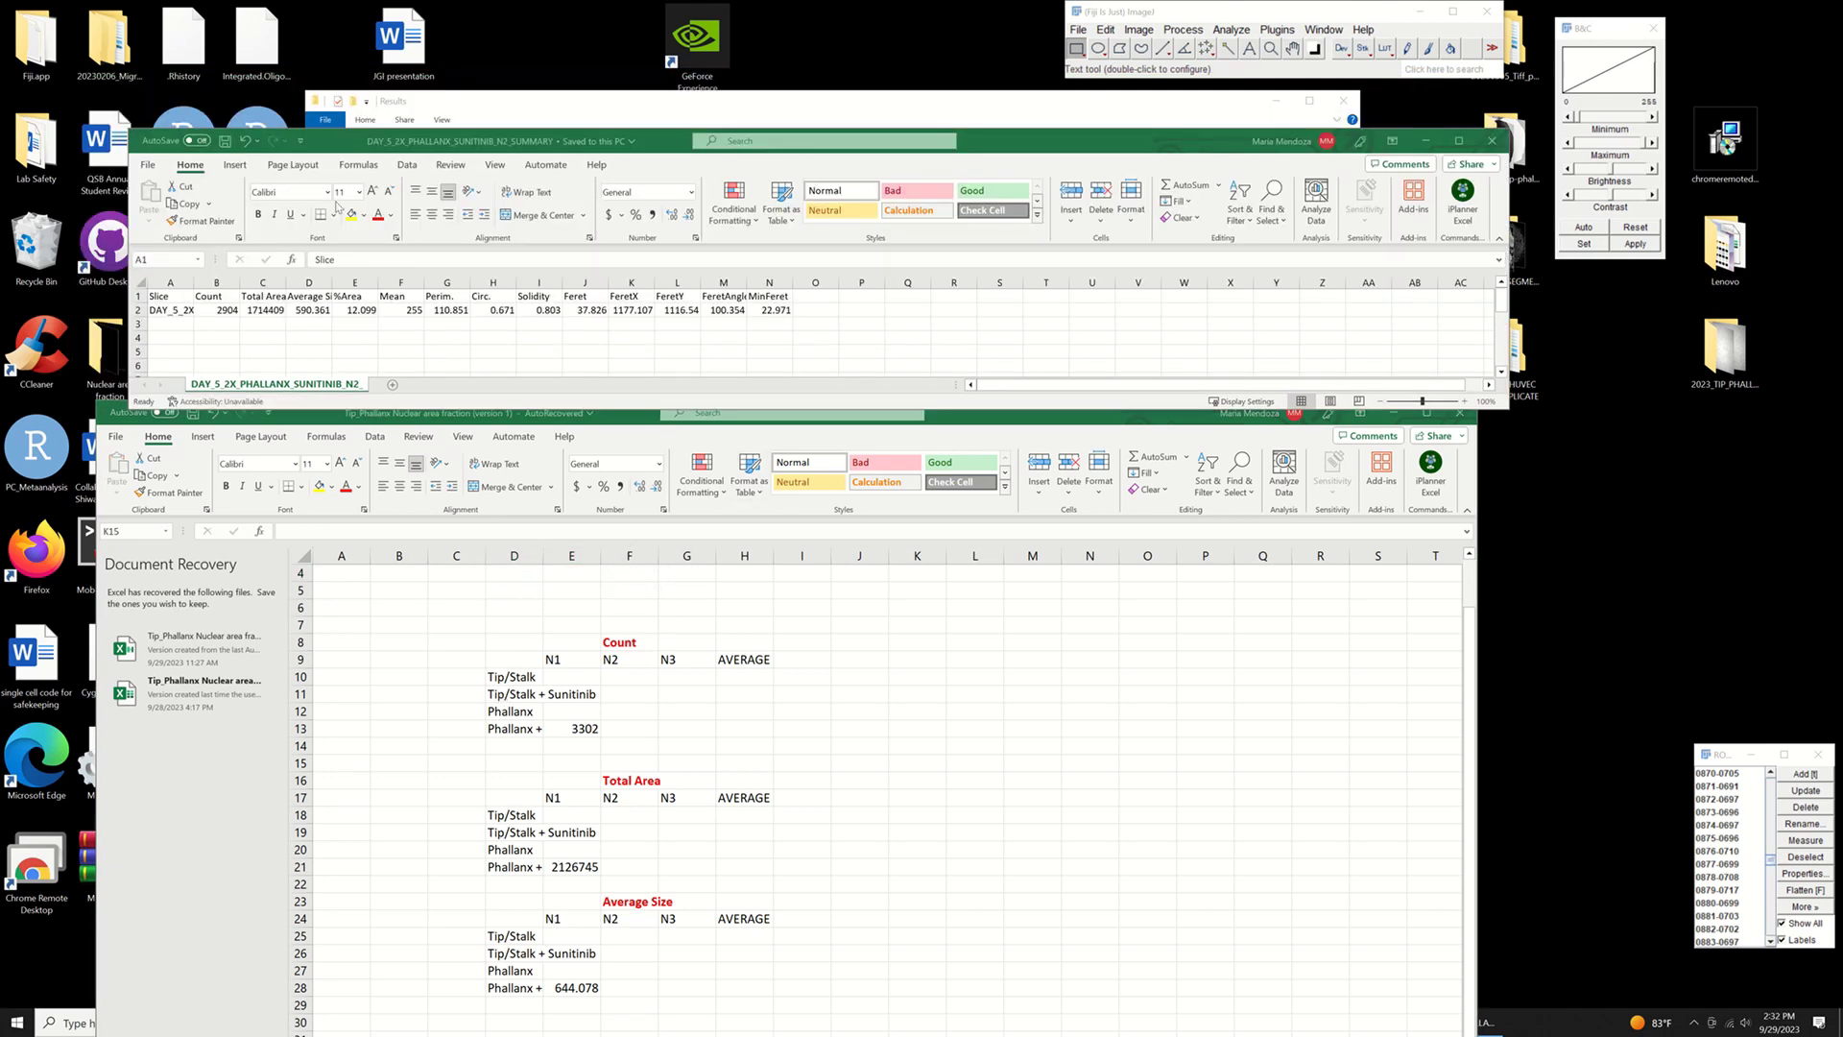
# - Copy the count 2904 from the N2 summary workbook into the N2 cell of the Phallanx + Sunitinib row in the Count table
pyautogui.click(228, 310)
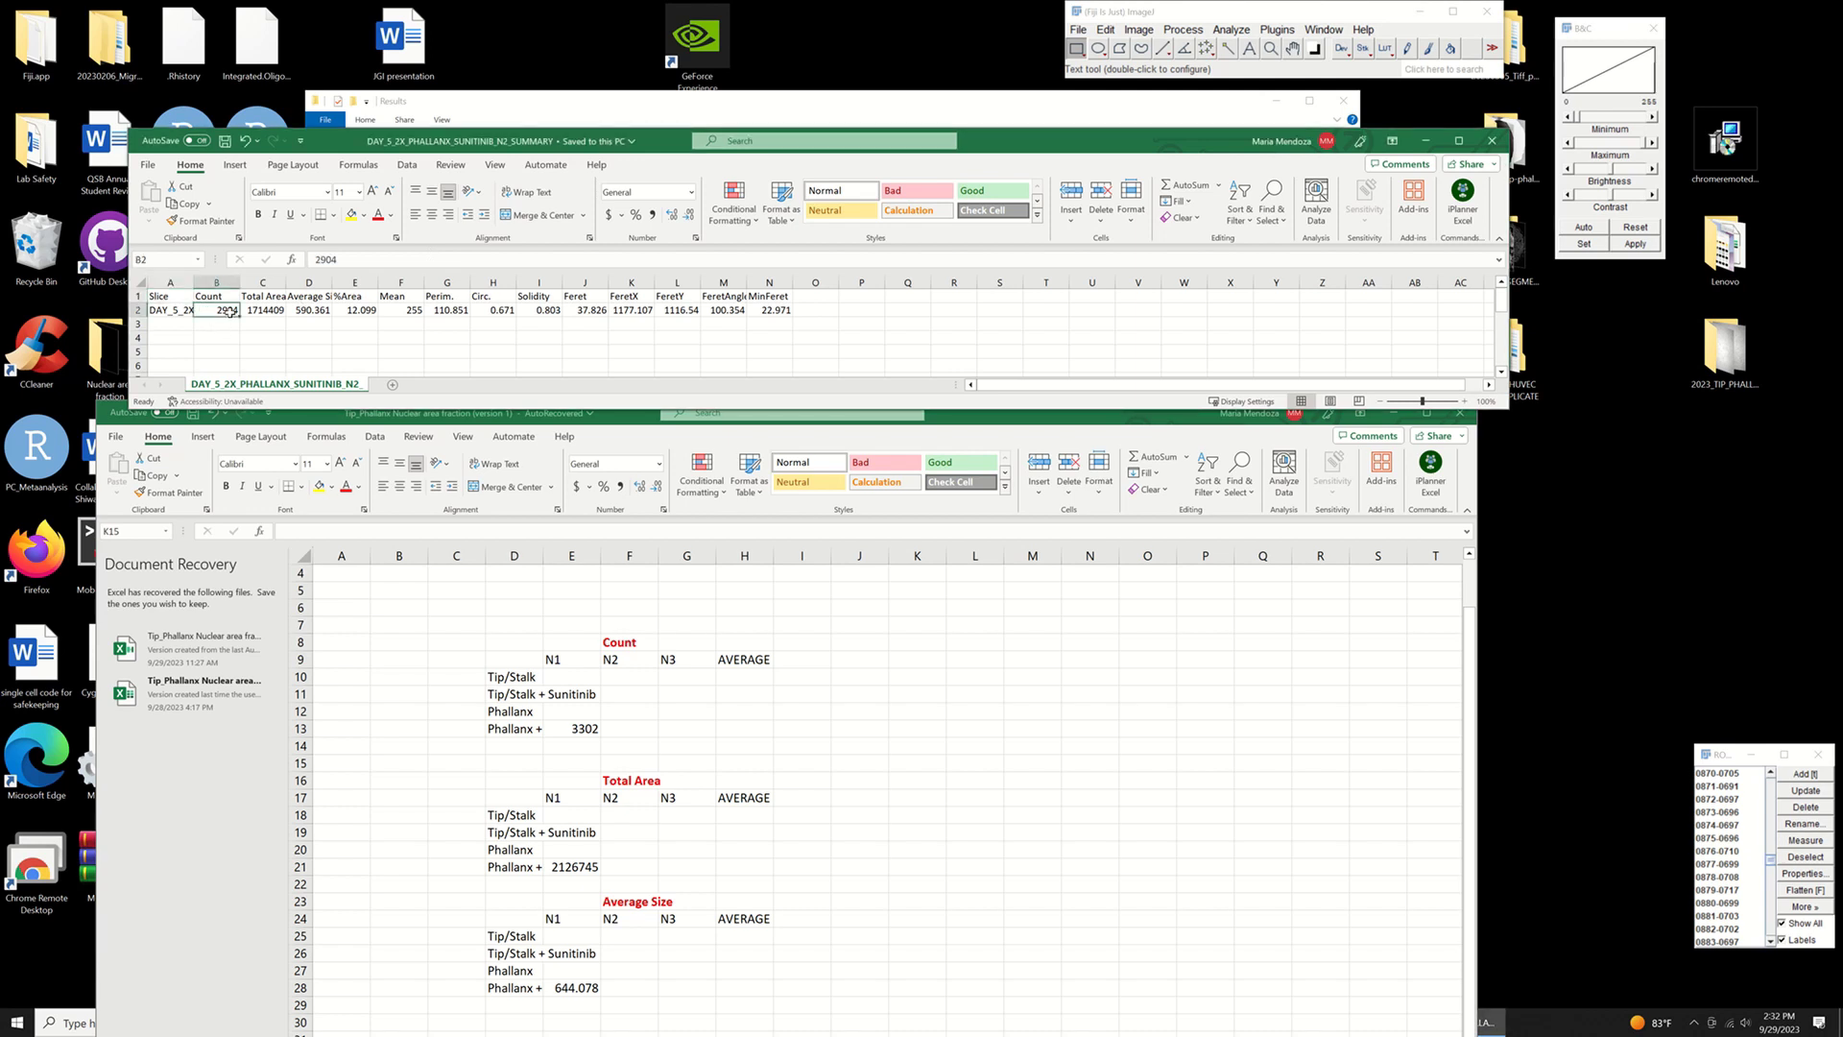
pyautogui.hotkey('ctrl', 'c')
pyautogui.click(632, 732)
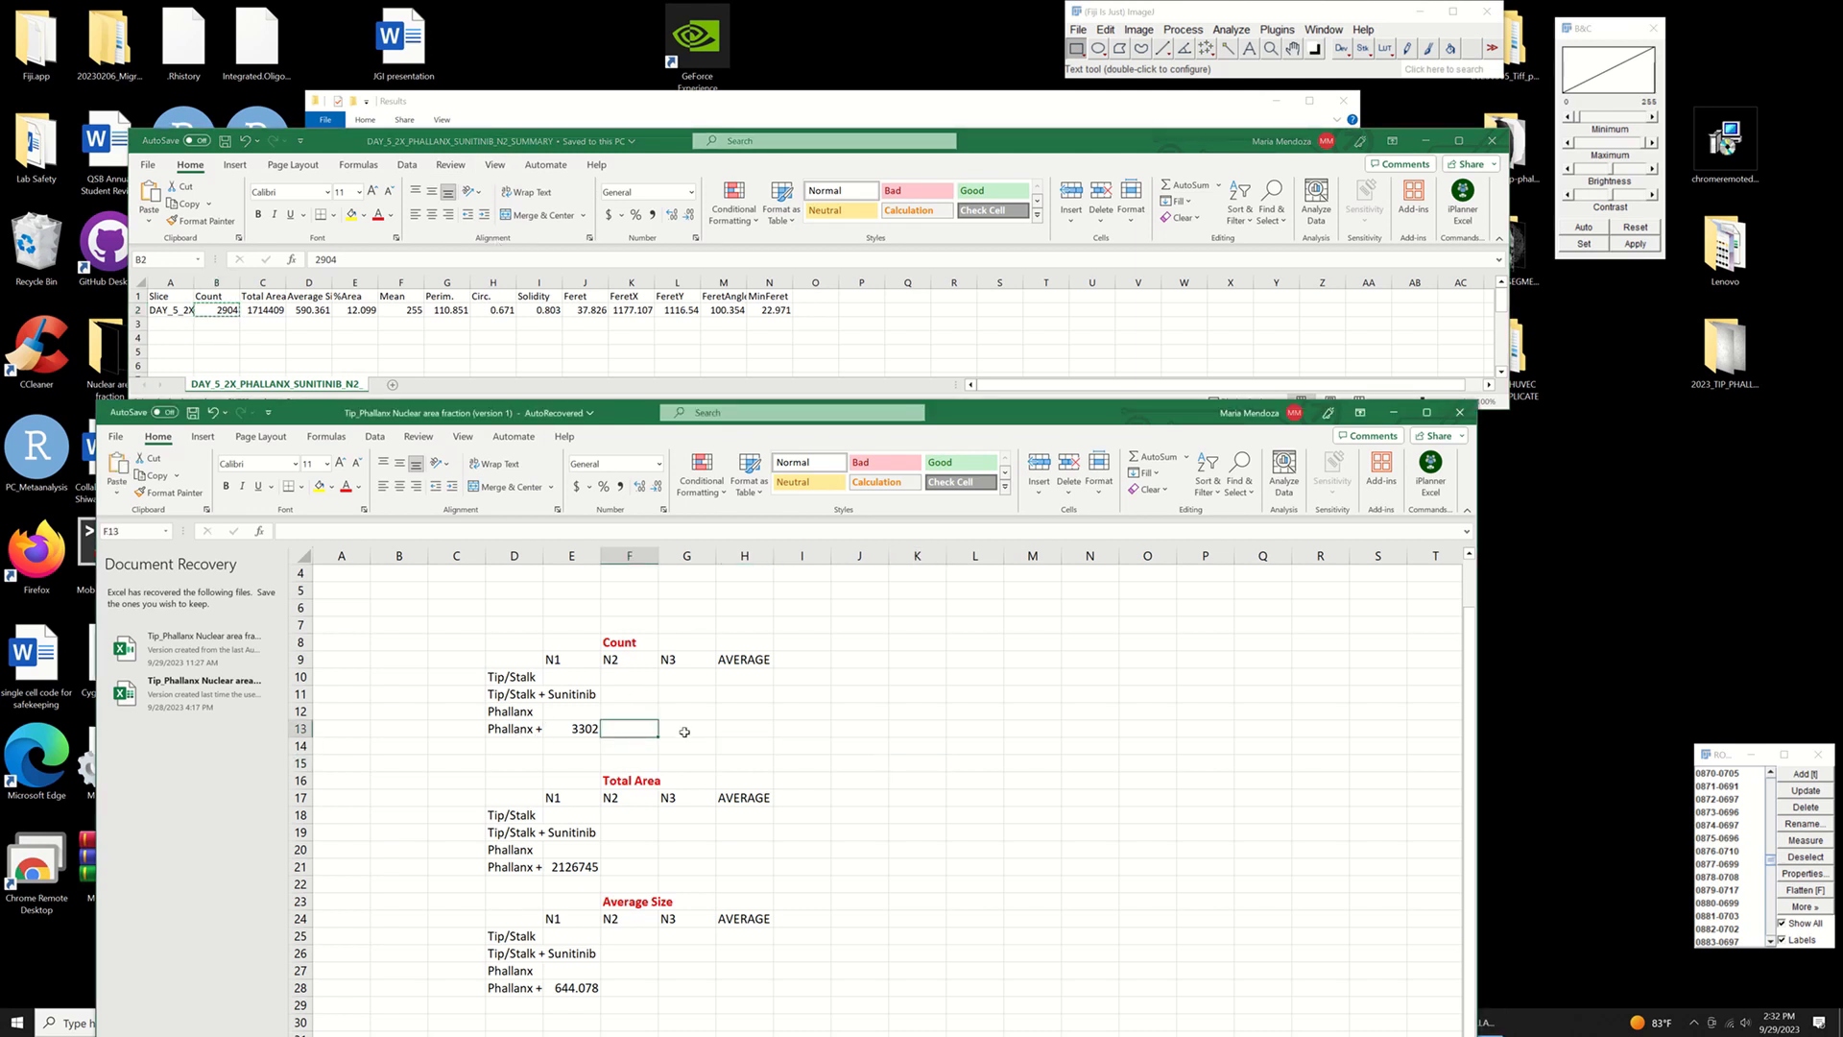
pyautogui.hotkey('ctrl', 'v')
# - Copy the total area 1714409 from the N2 summary into the N2 cell of the Phallanx + Sunitinib row in the Total Area table
pyautogui.click(277, 309)
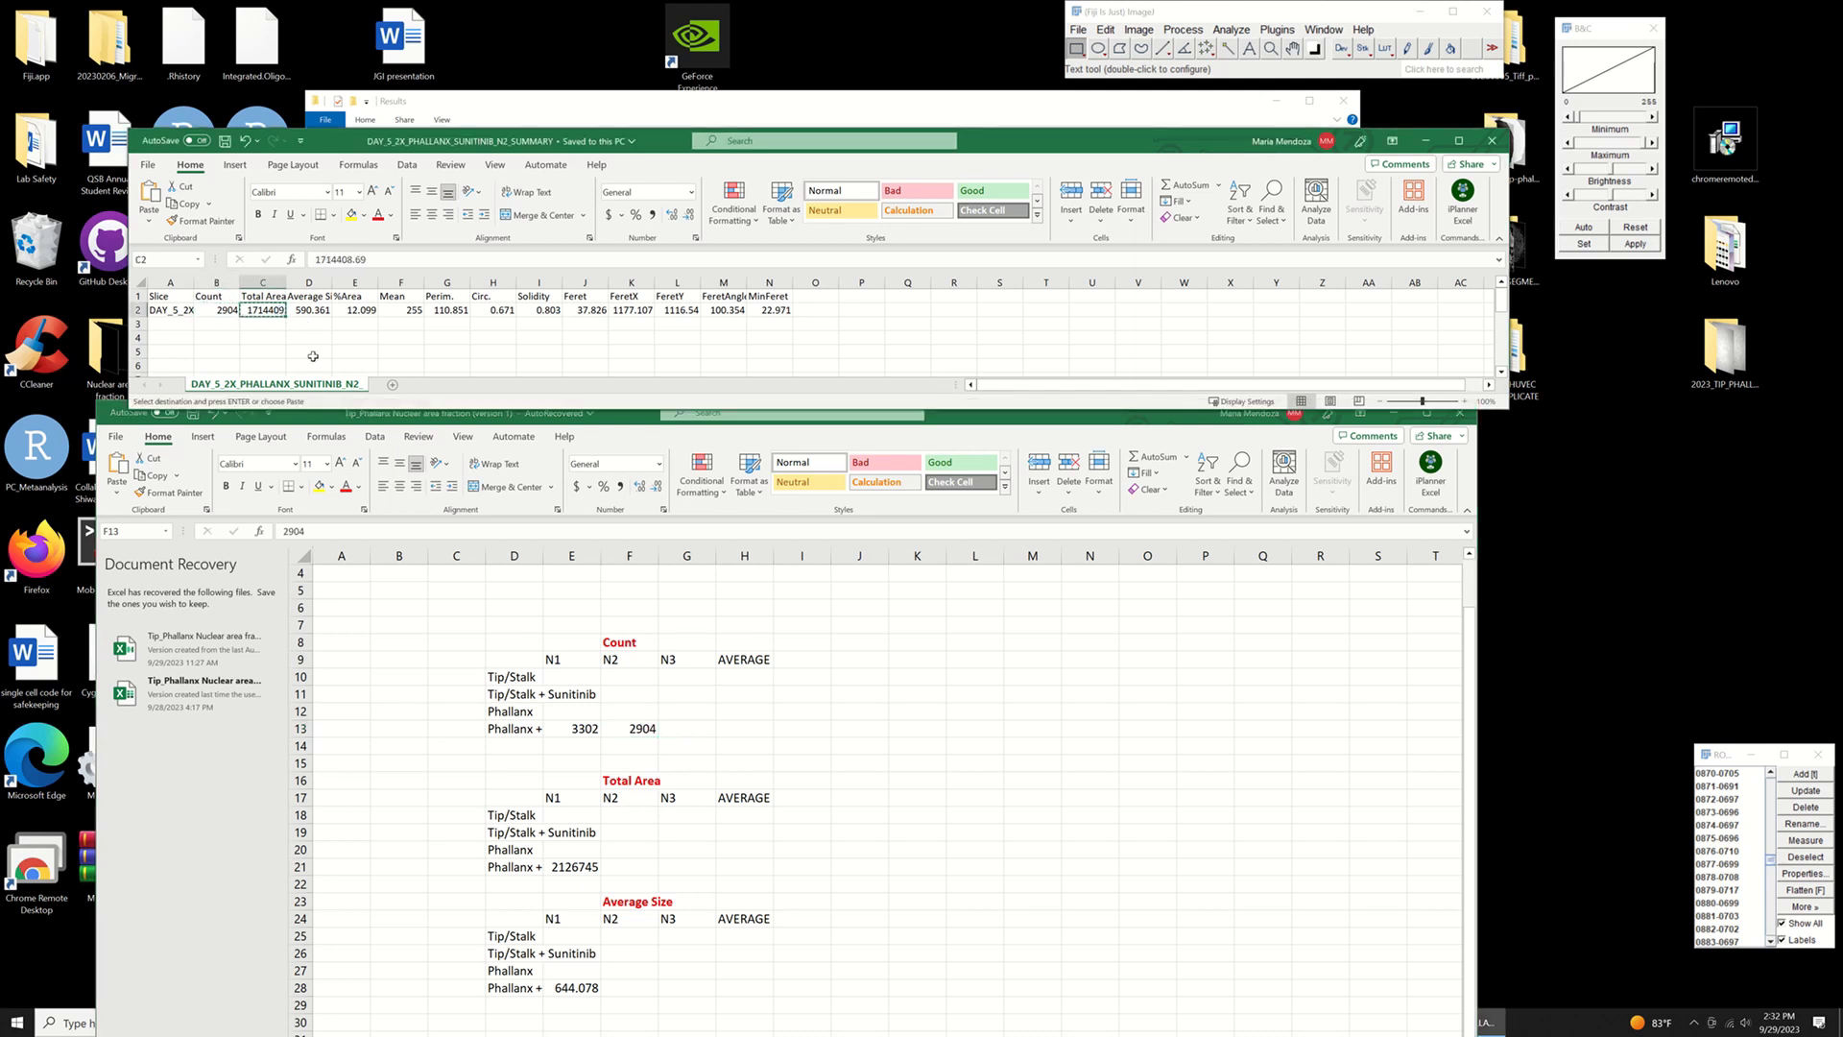
pyautogui.click(625, 872)
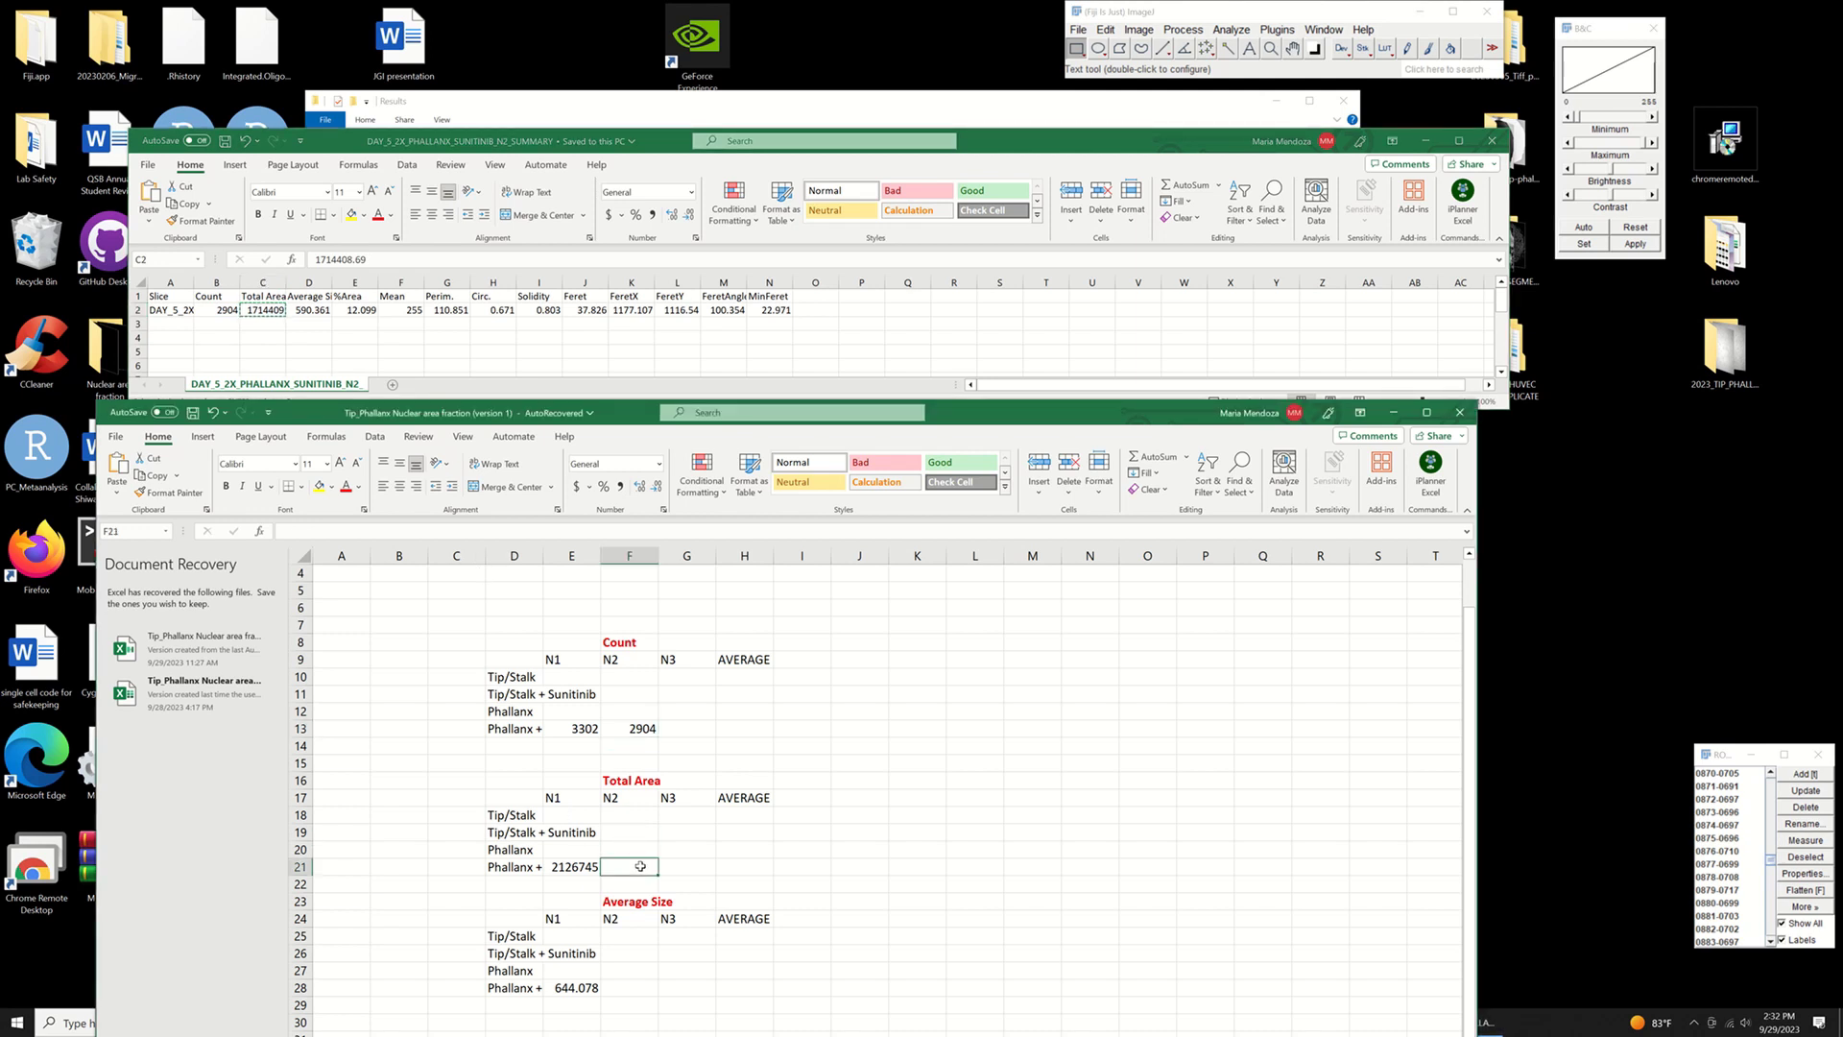
pyautogui.hotkey('ctrl', 'v')
# - Copy the average size 590.361 from the N2 summary into the N2 cell of the Phallanx + Sunitinib row in the Average Size table
pyautogui.click(309, 305)
pyautogui.click(309, 307)
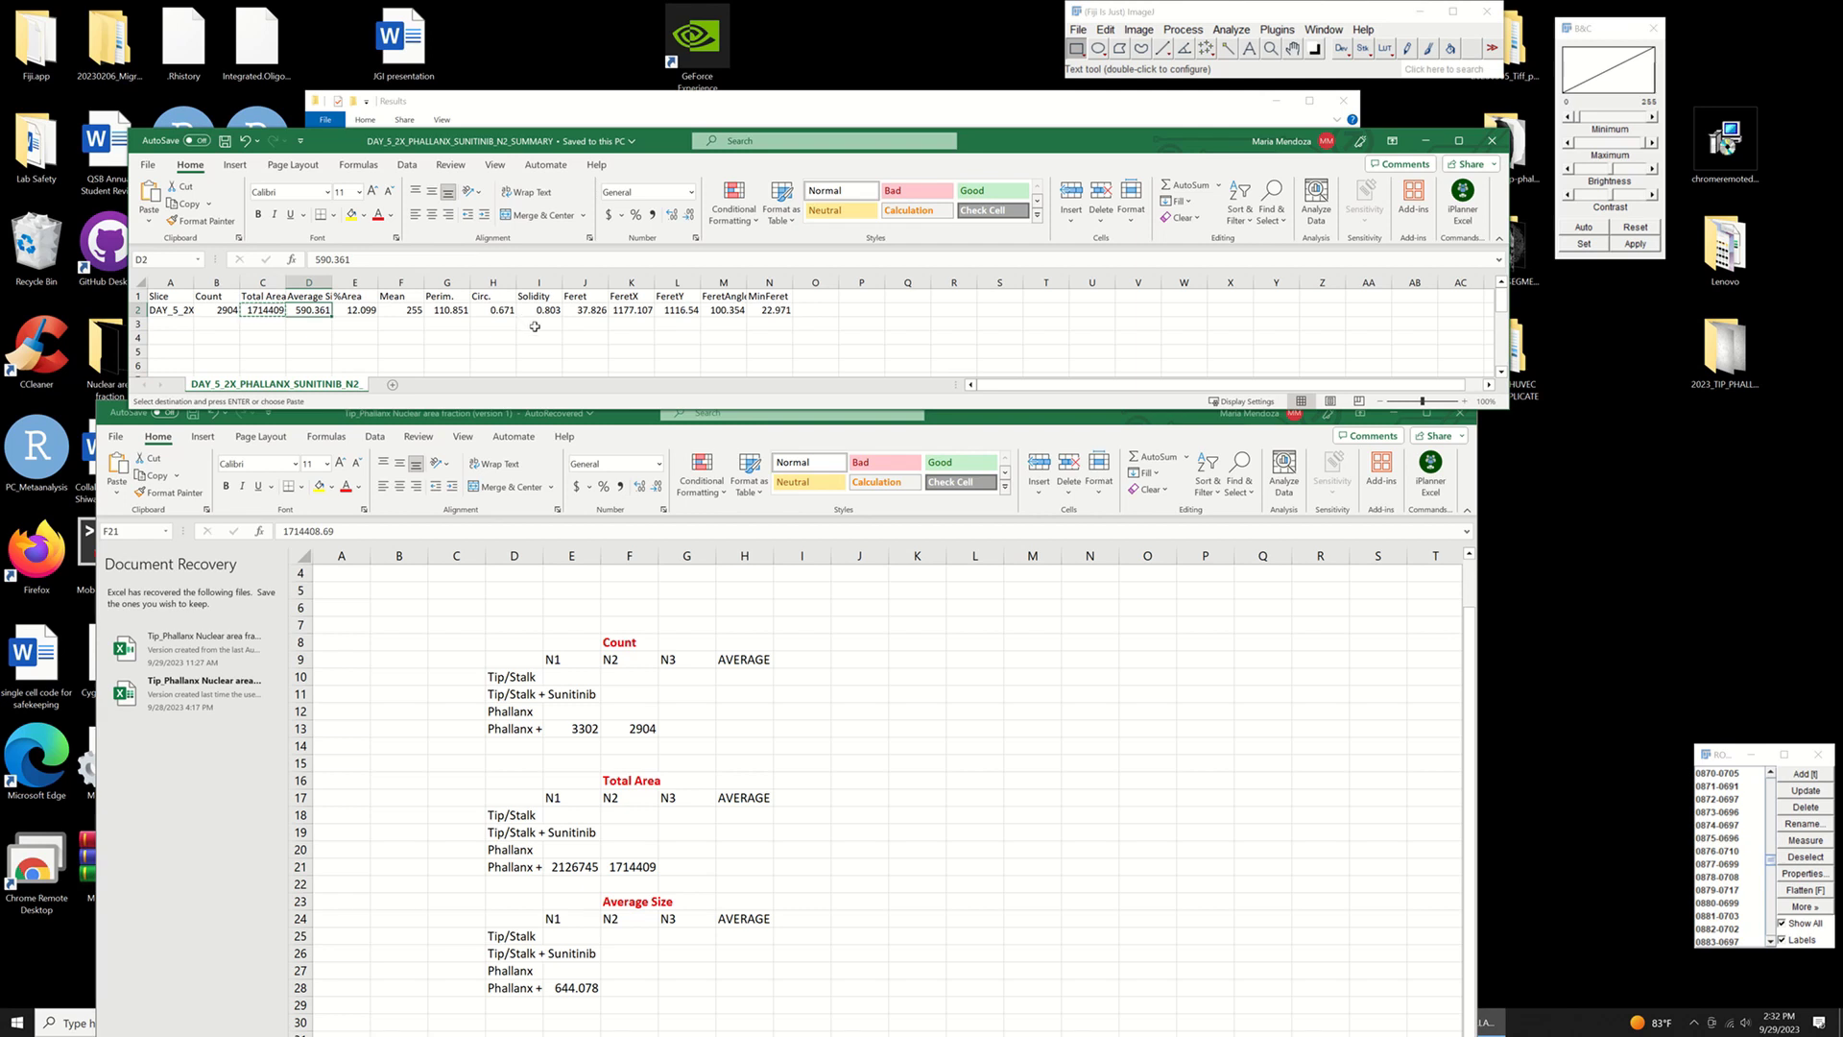
pyautogui.hotkey('ctrl', 'c')
pyautogui.click(632, 987)
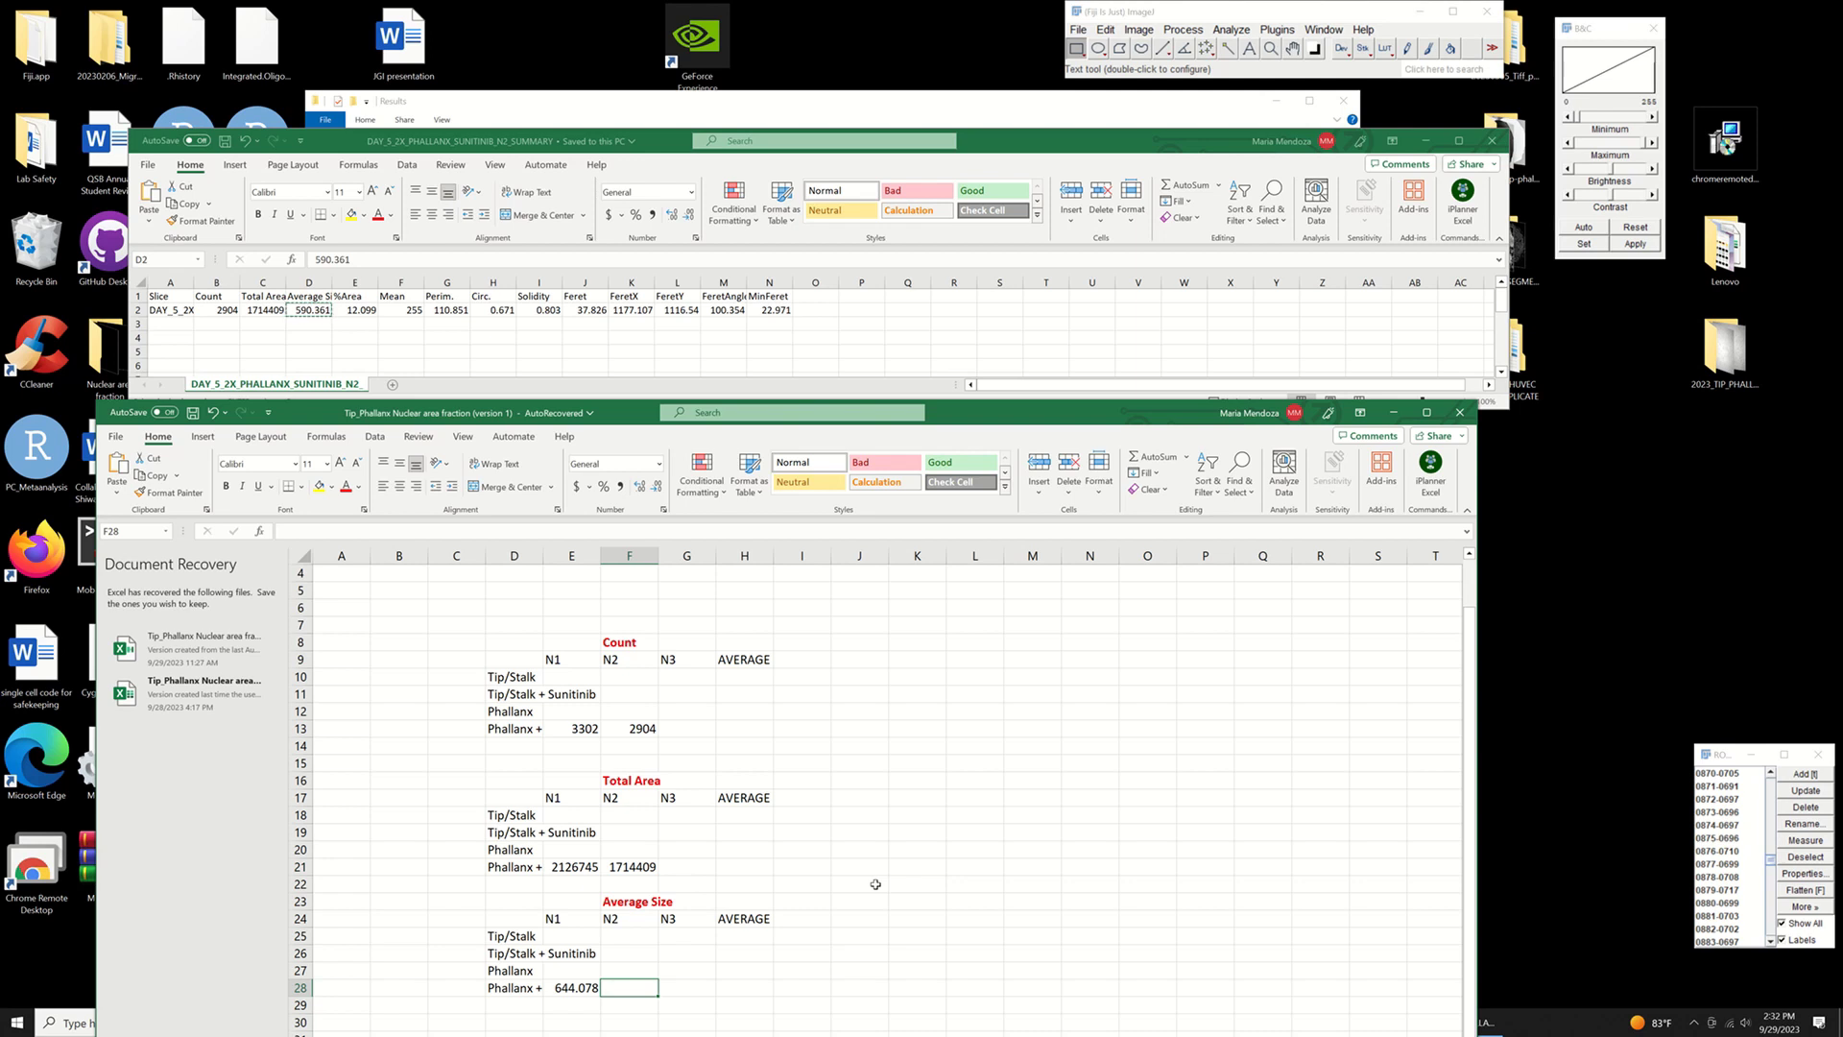
pyautogui.hotkey('ctrl', 'v')
pyautogui.click(978, 820)
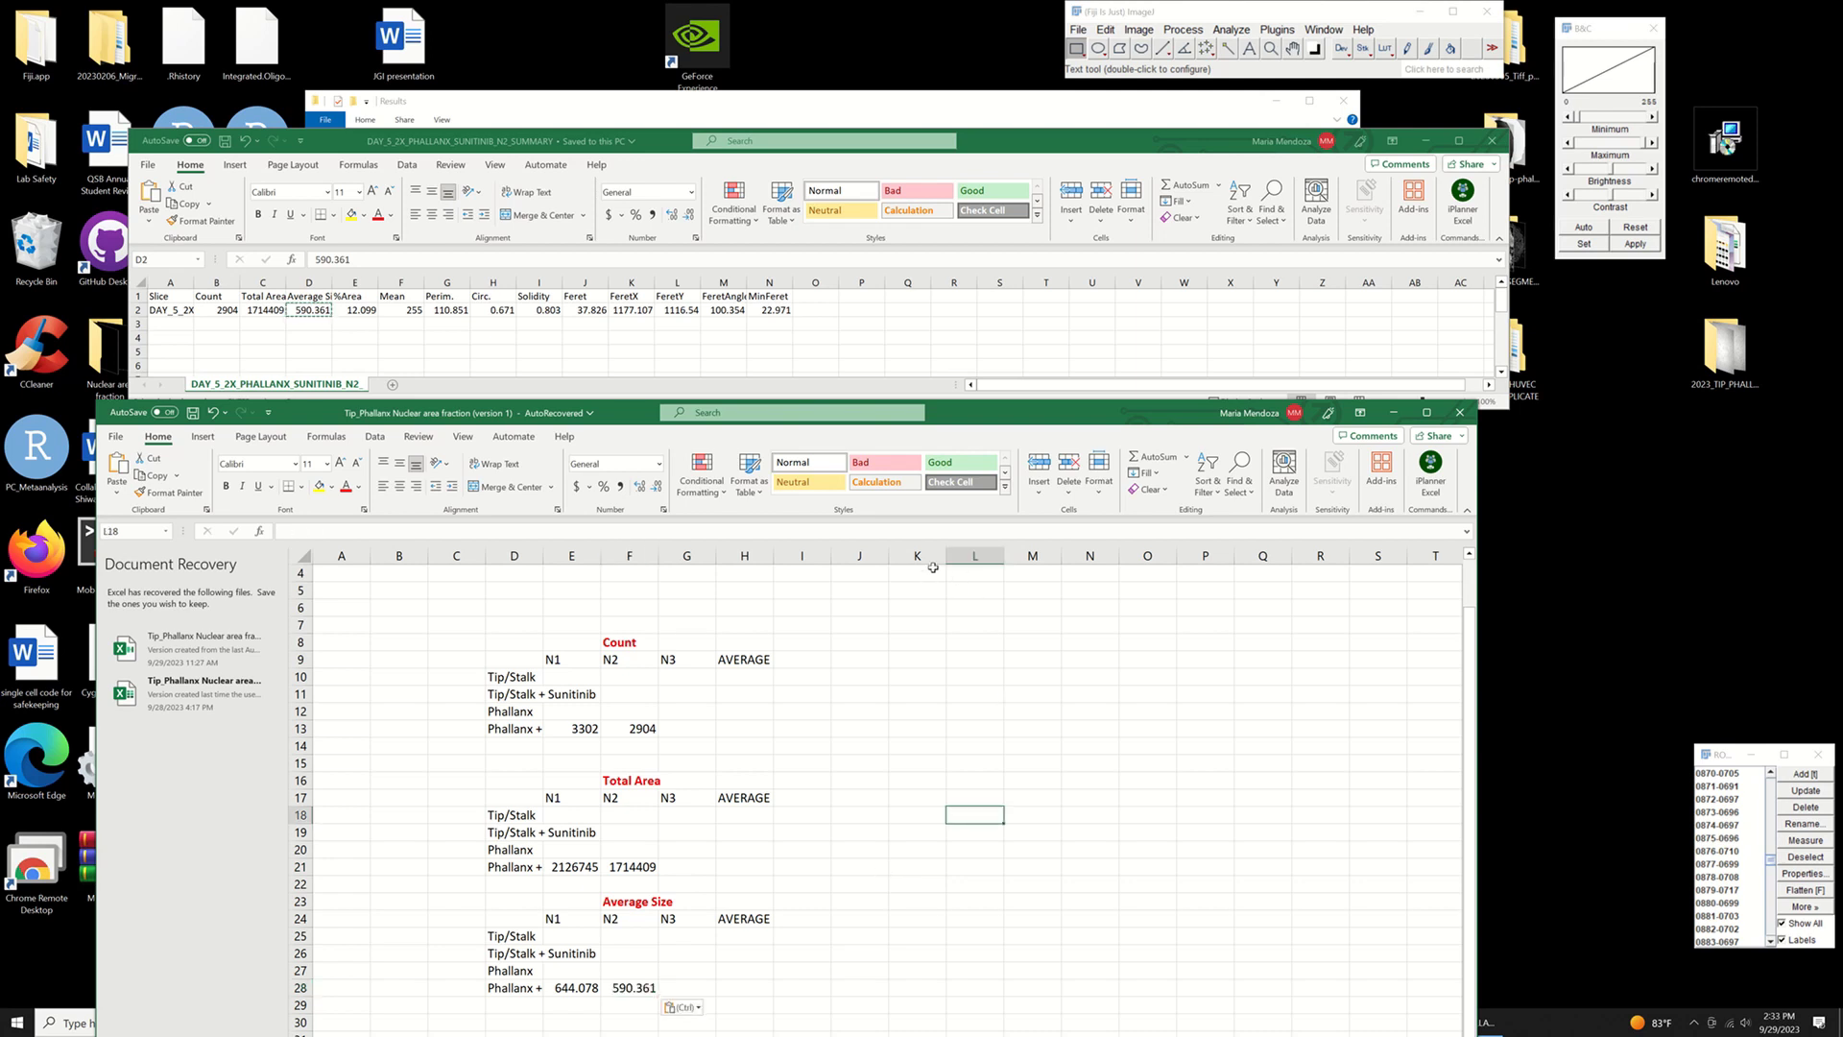
pyautogui.click(869, 38)
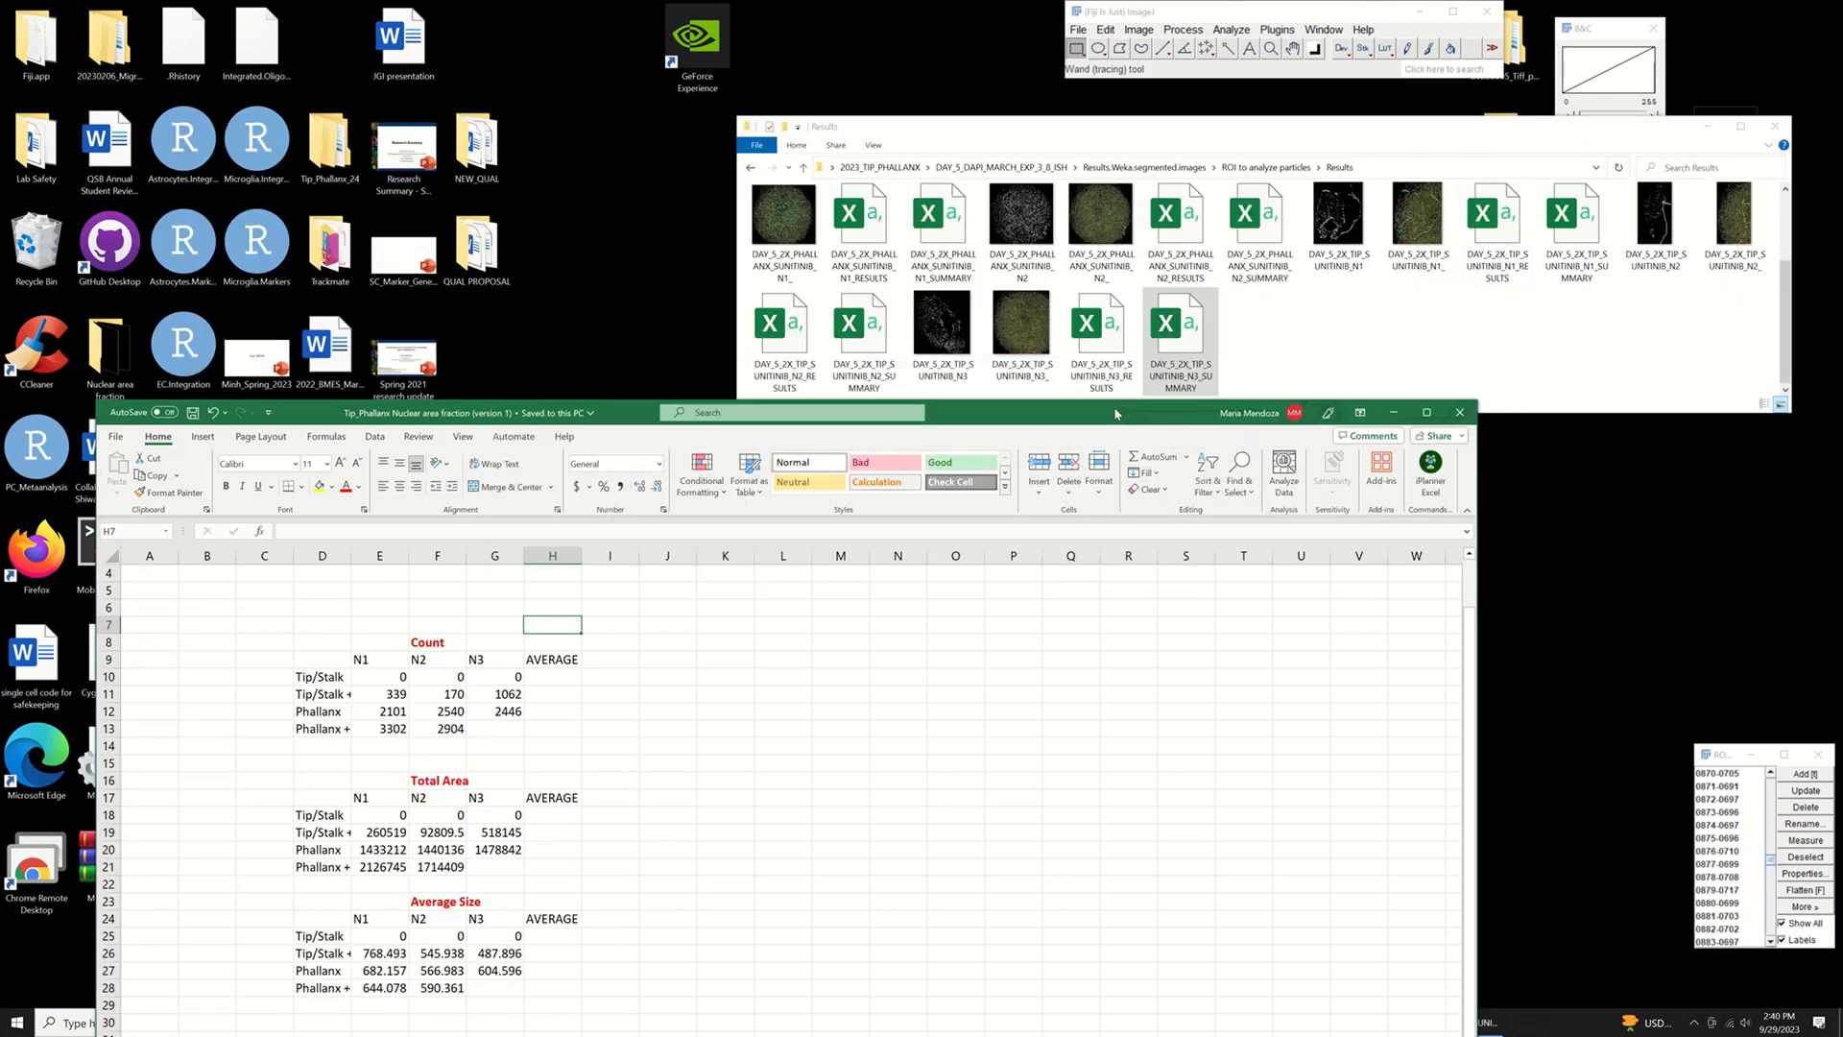
# - Average the Tip/Stalk counts E10:G10 in H10 of the Count table and fill the formula down through H12
pyautogui.click(1427, 412)
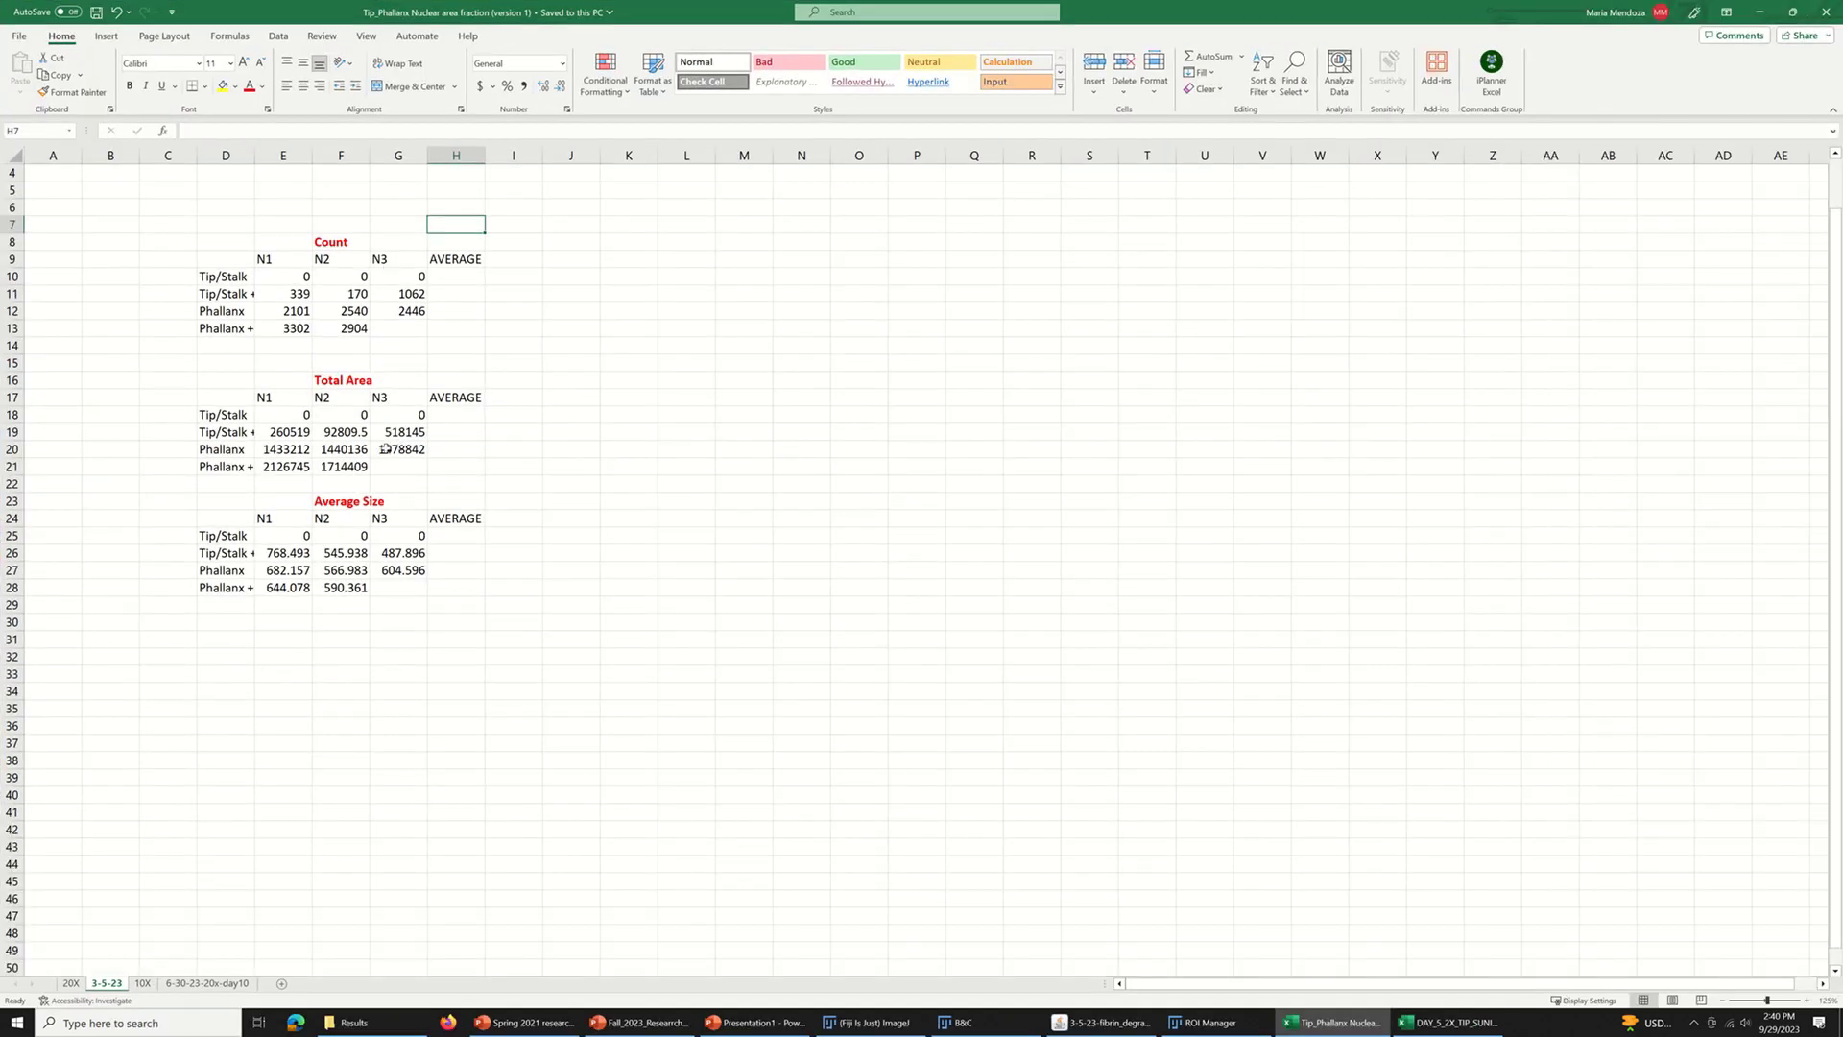
pyautogui.scroll(1, 610, 557)
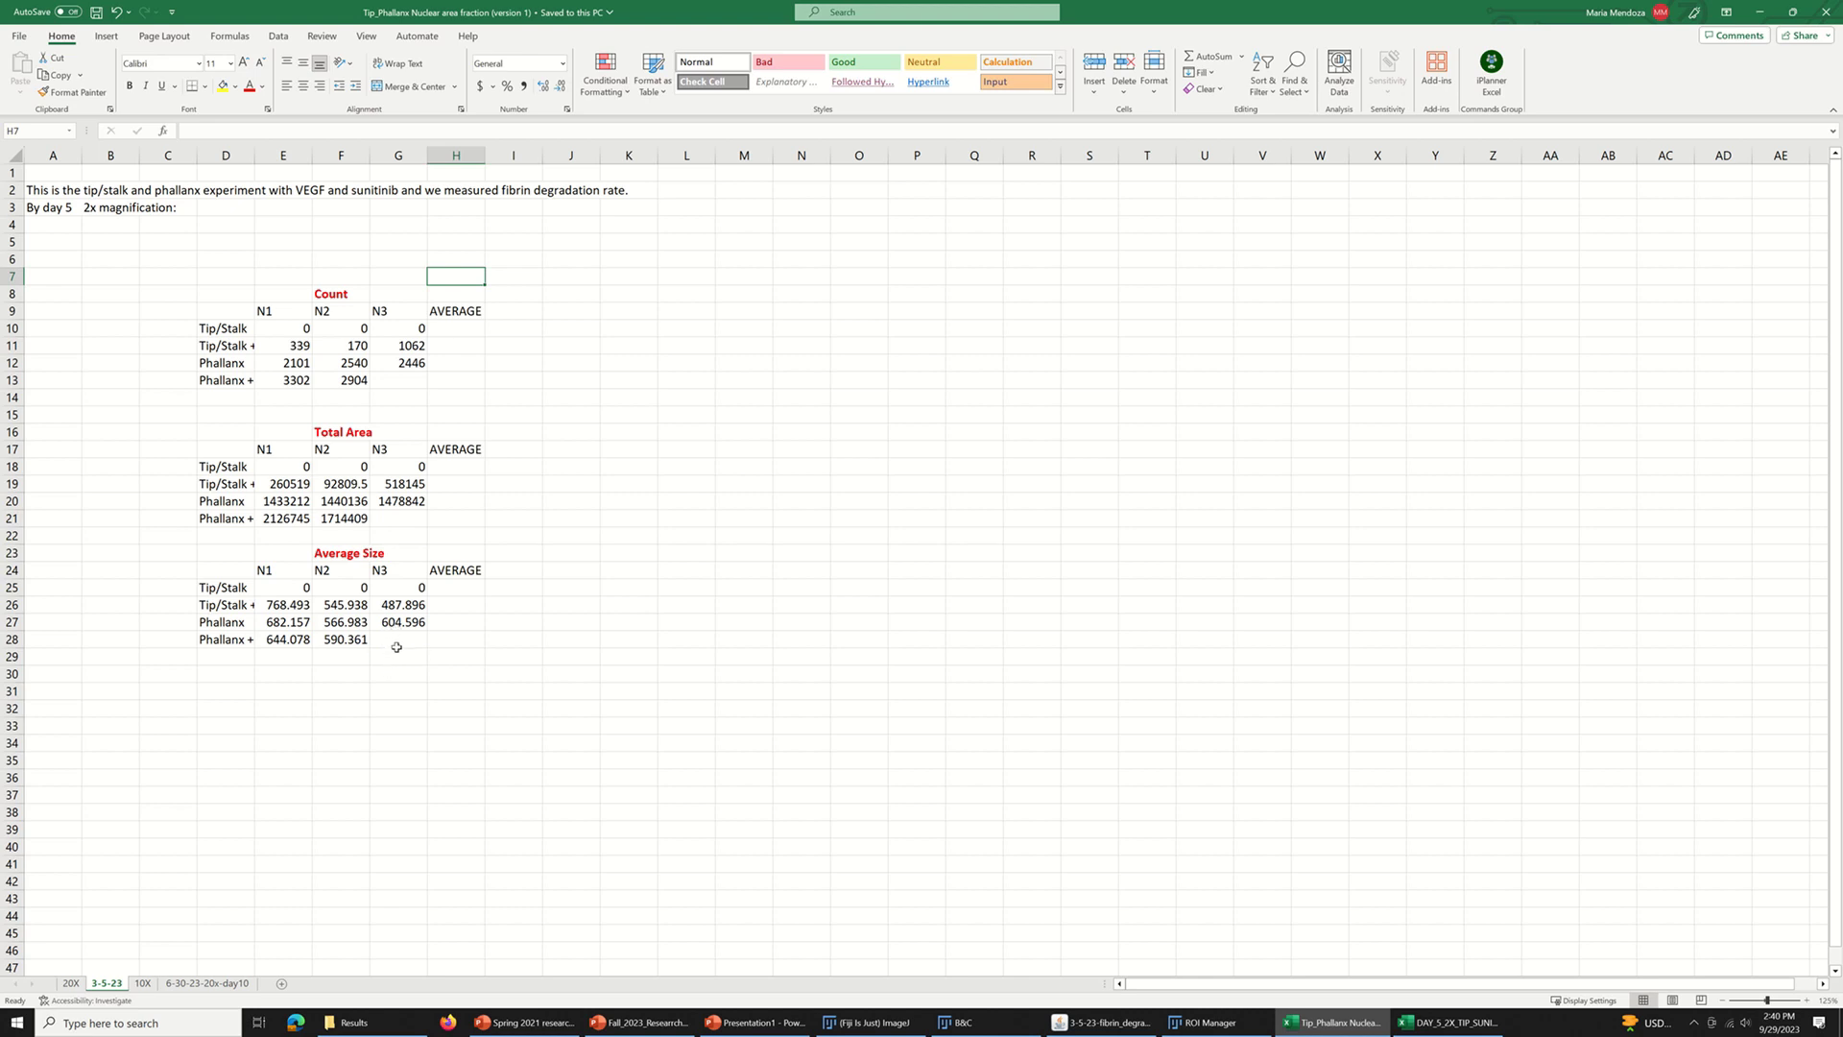
pyautogui.click(476, 328)
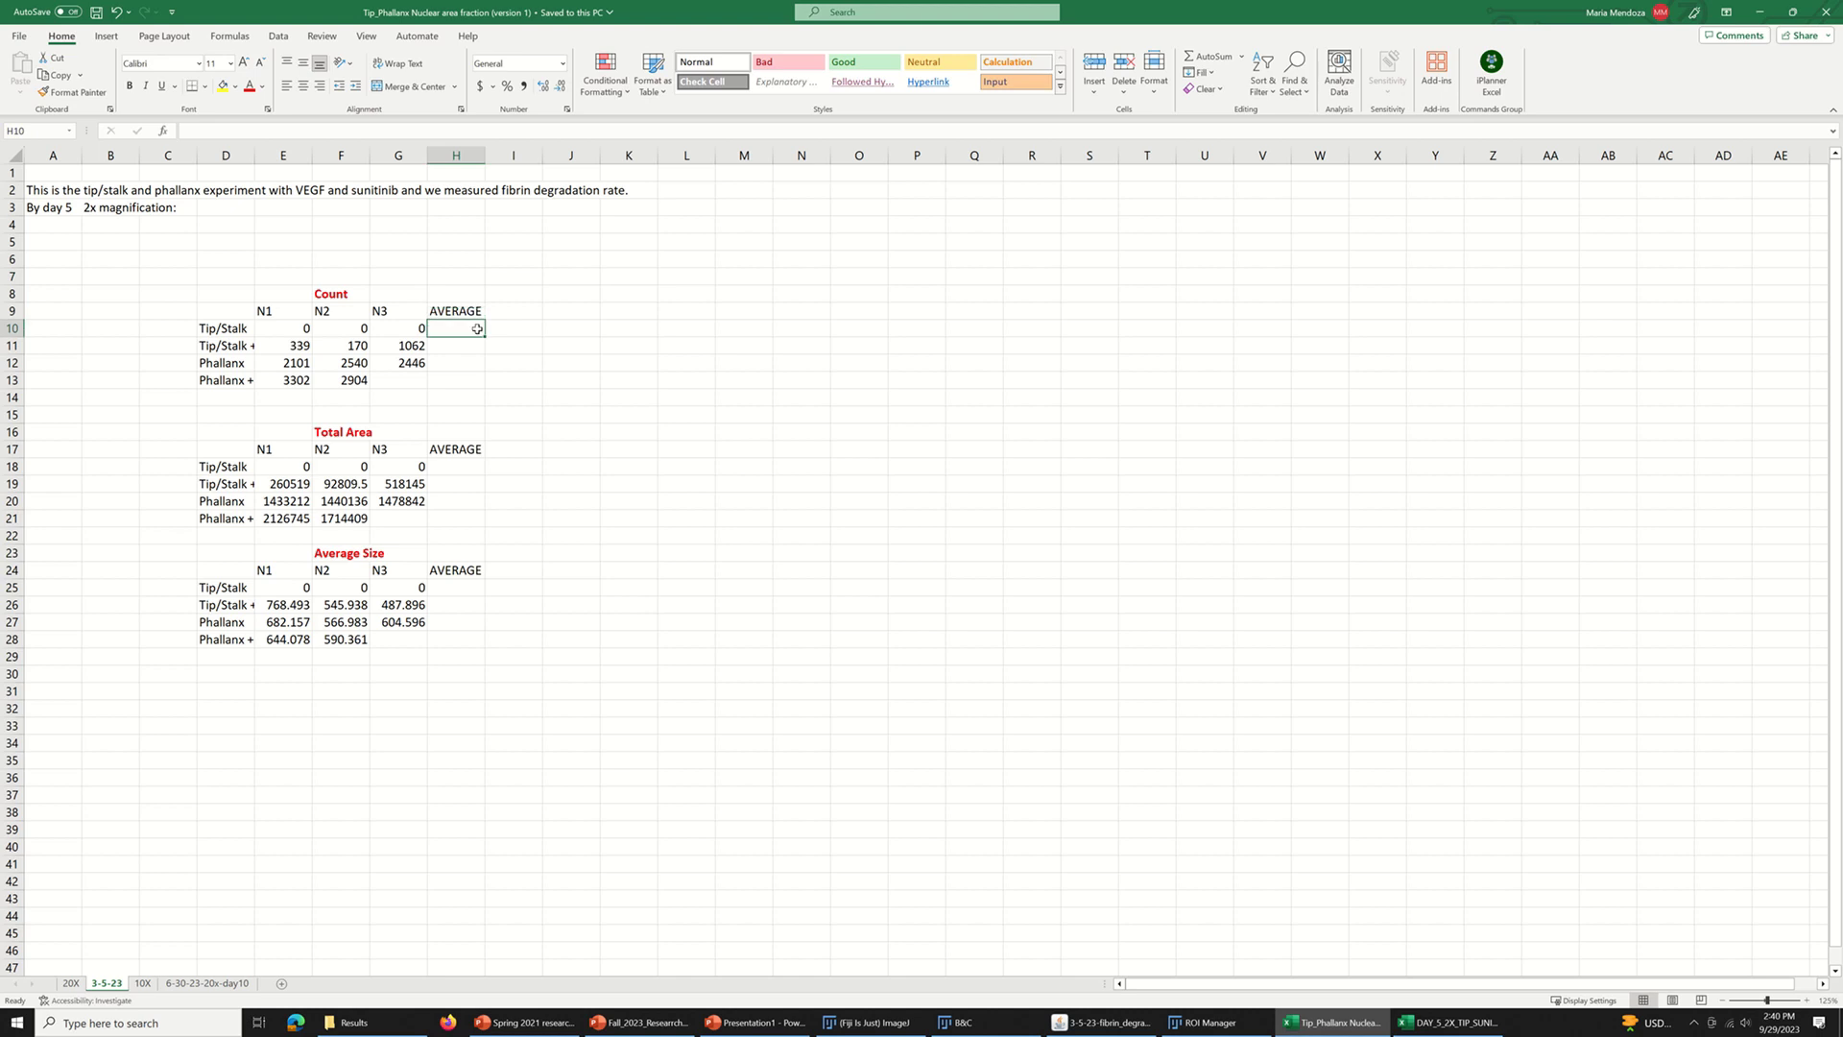
pyautogui.write('=')
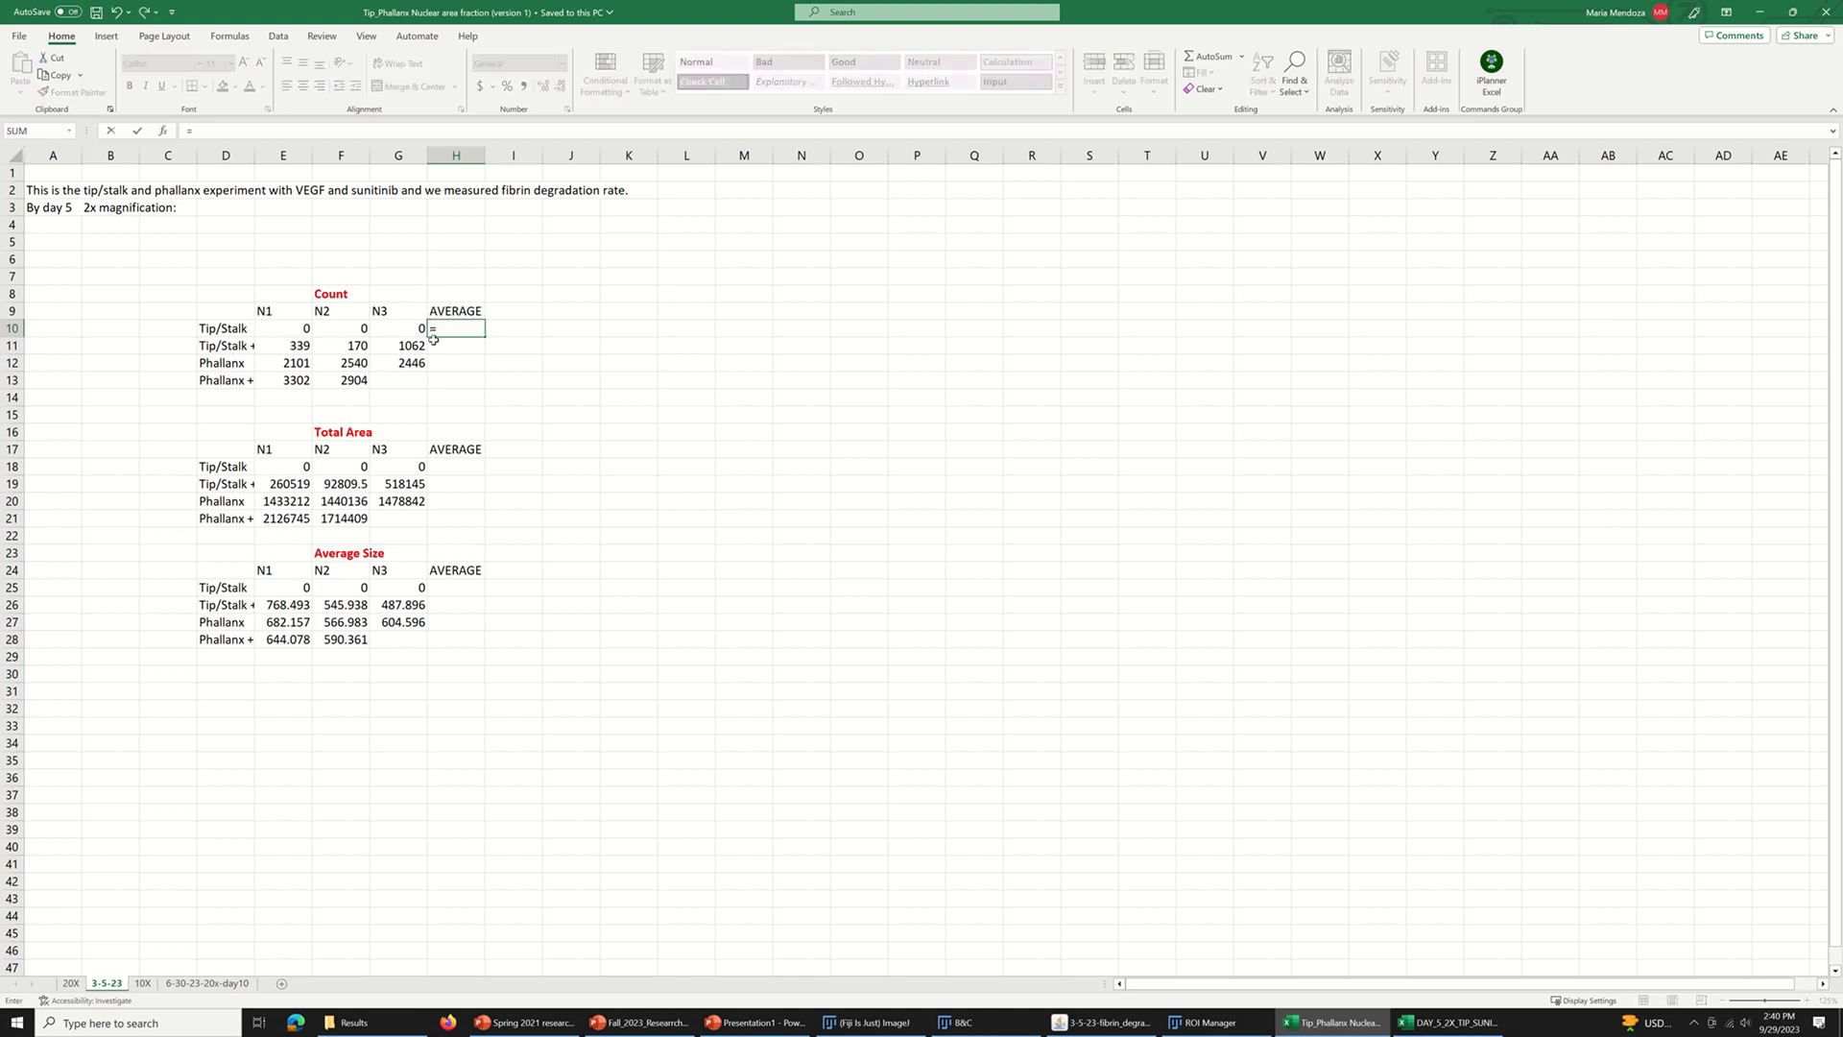
pyautogui.write('aver')
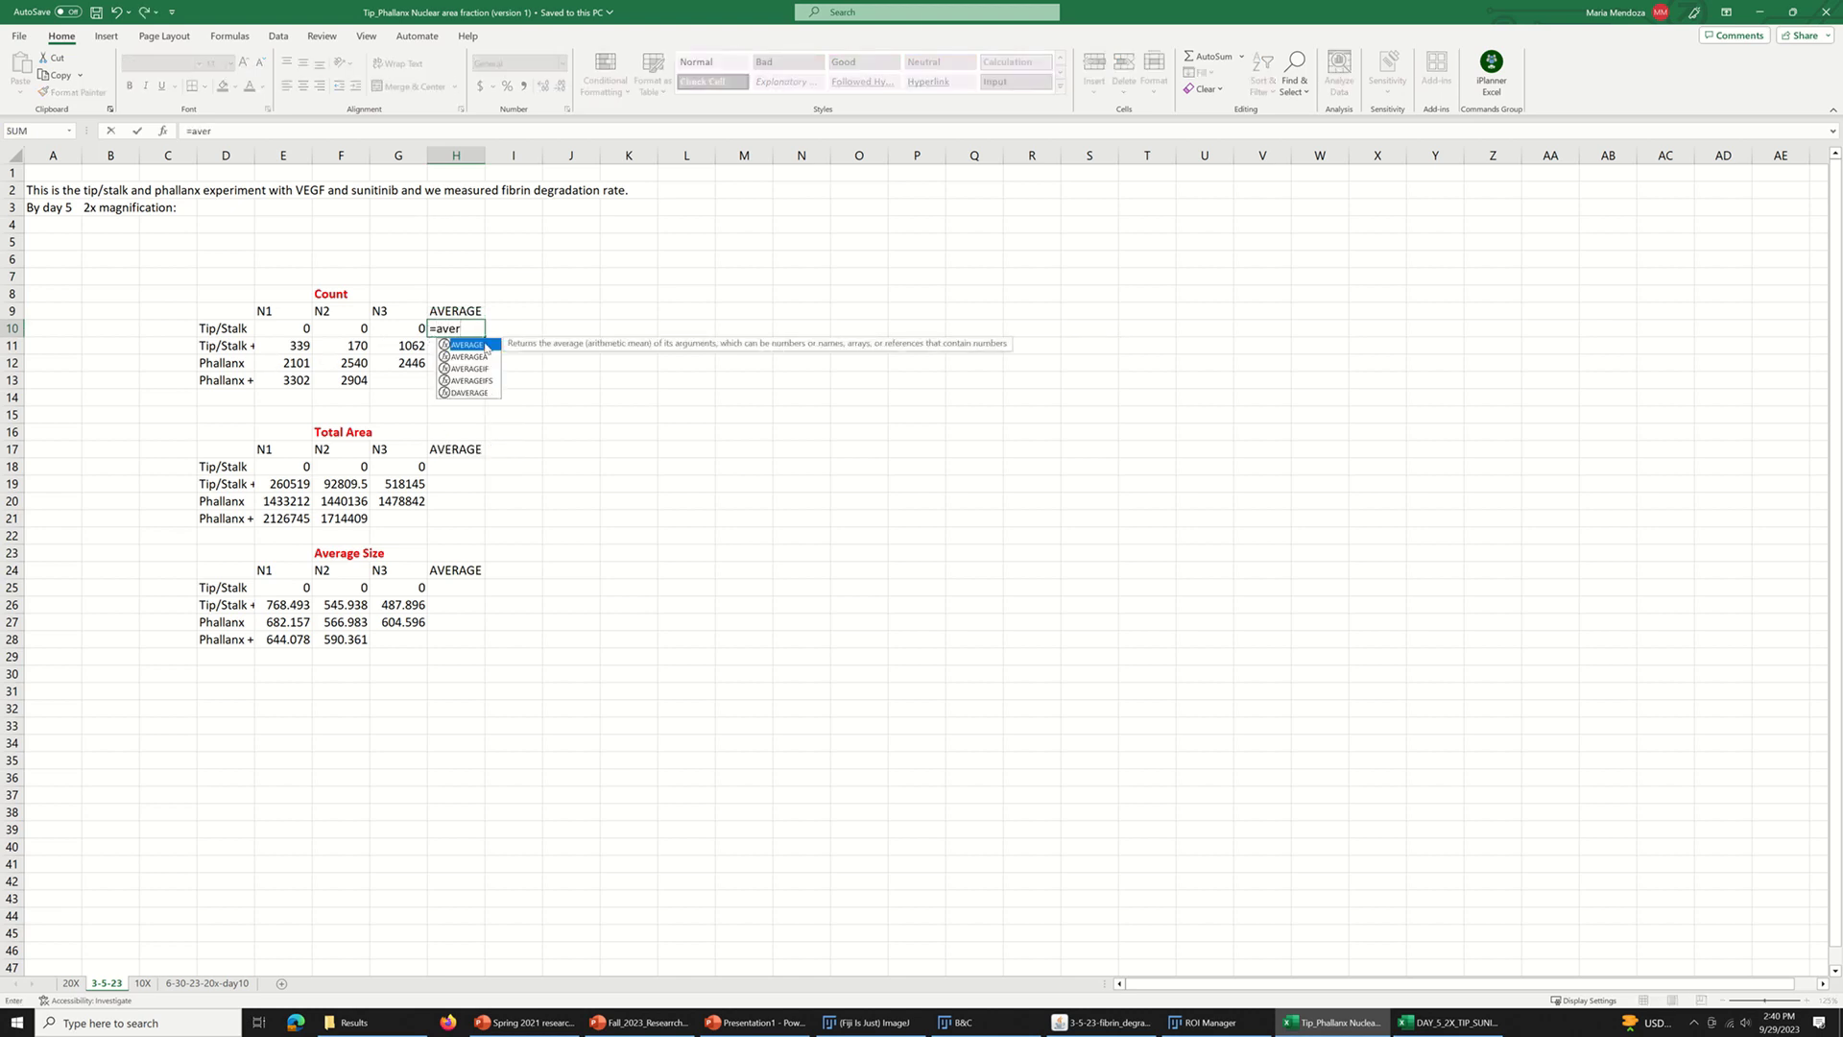
pyautogui.doubleClick(468, 344)
pyautogui.moveTo(302, 327); pyautogui.dragTo(400, 332)
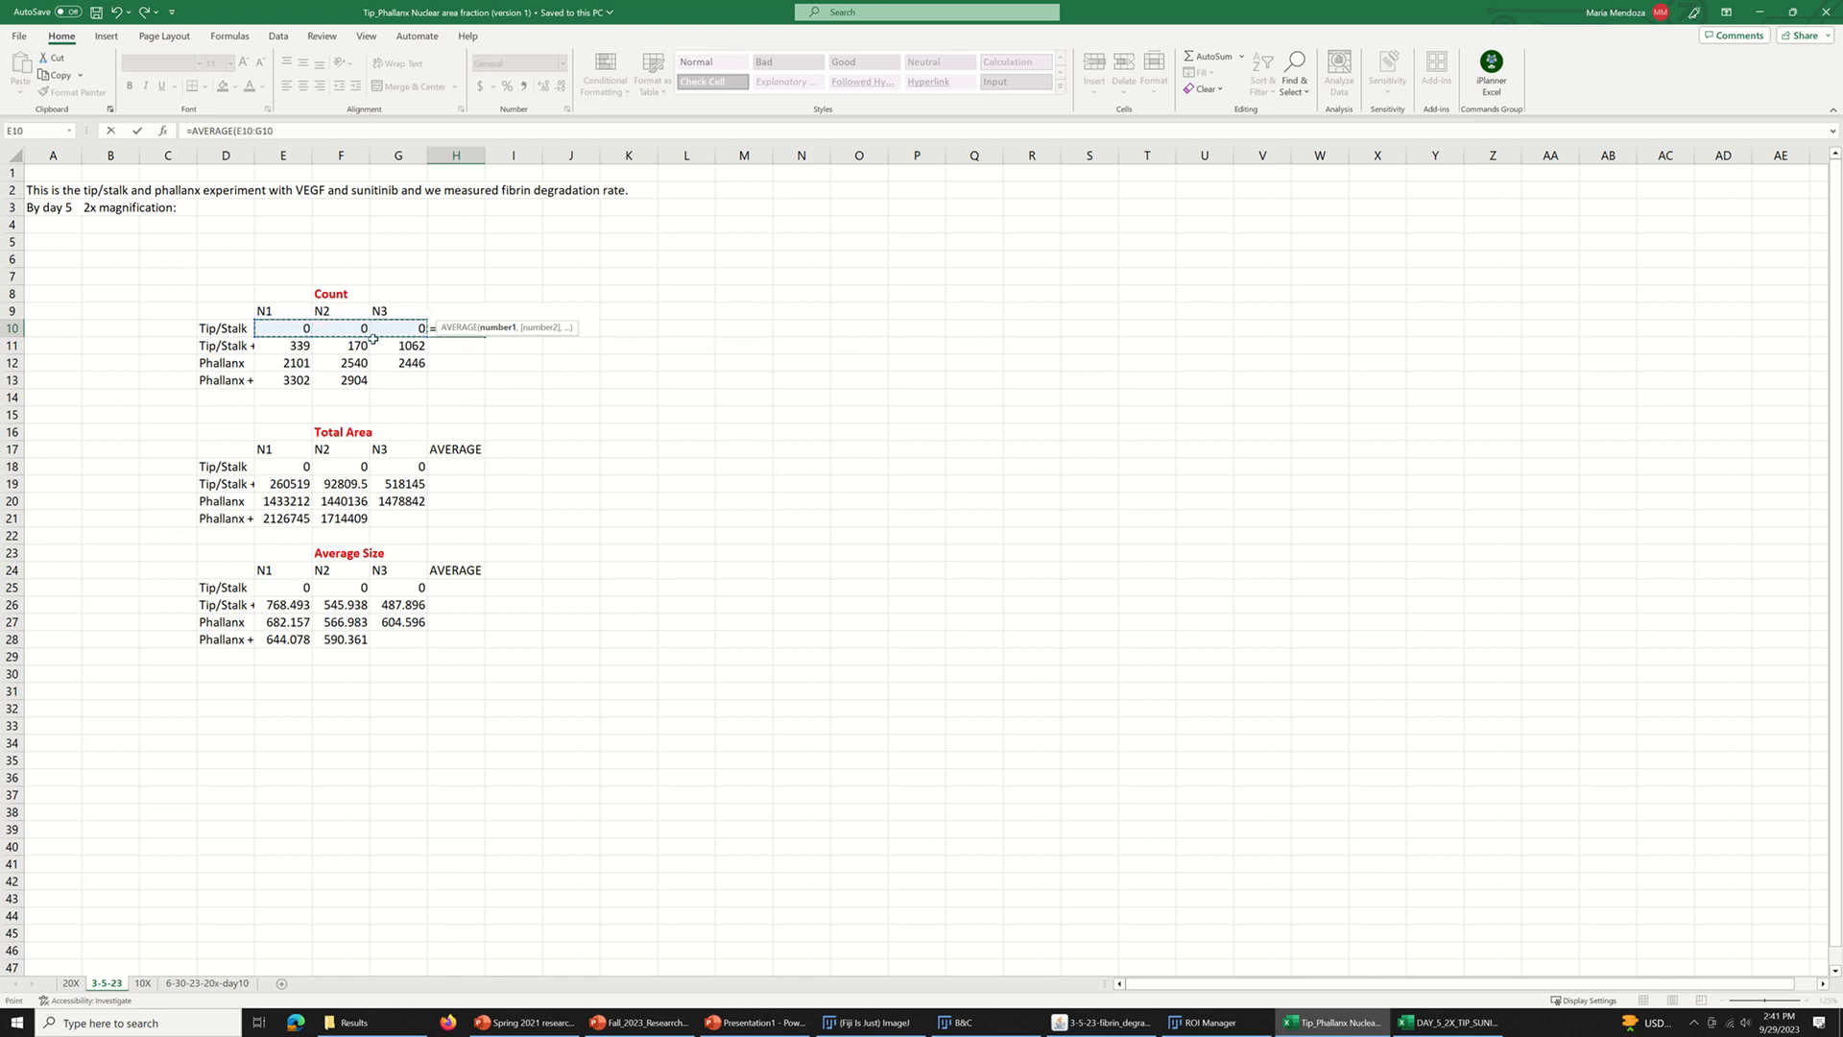
pyautogui.write(')')
pyautogui.press('Return')
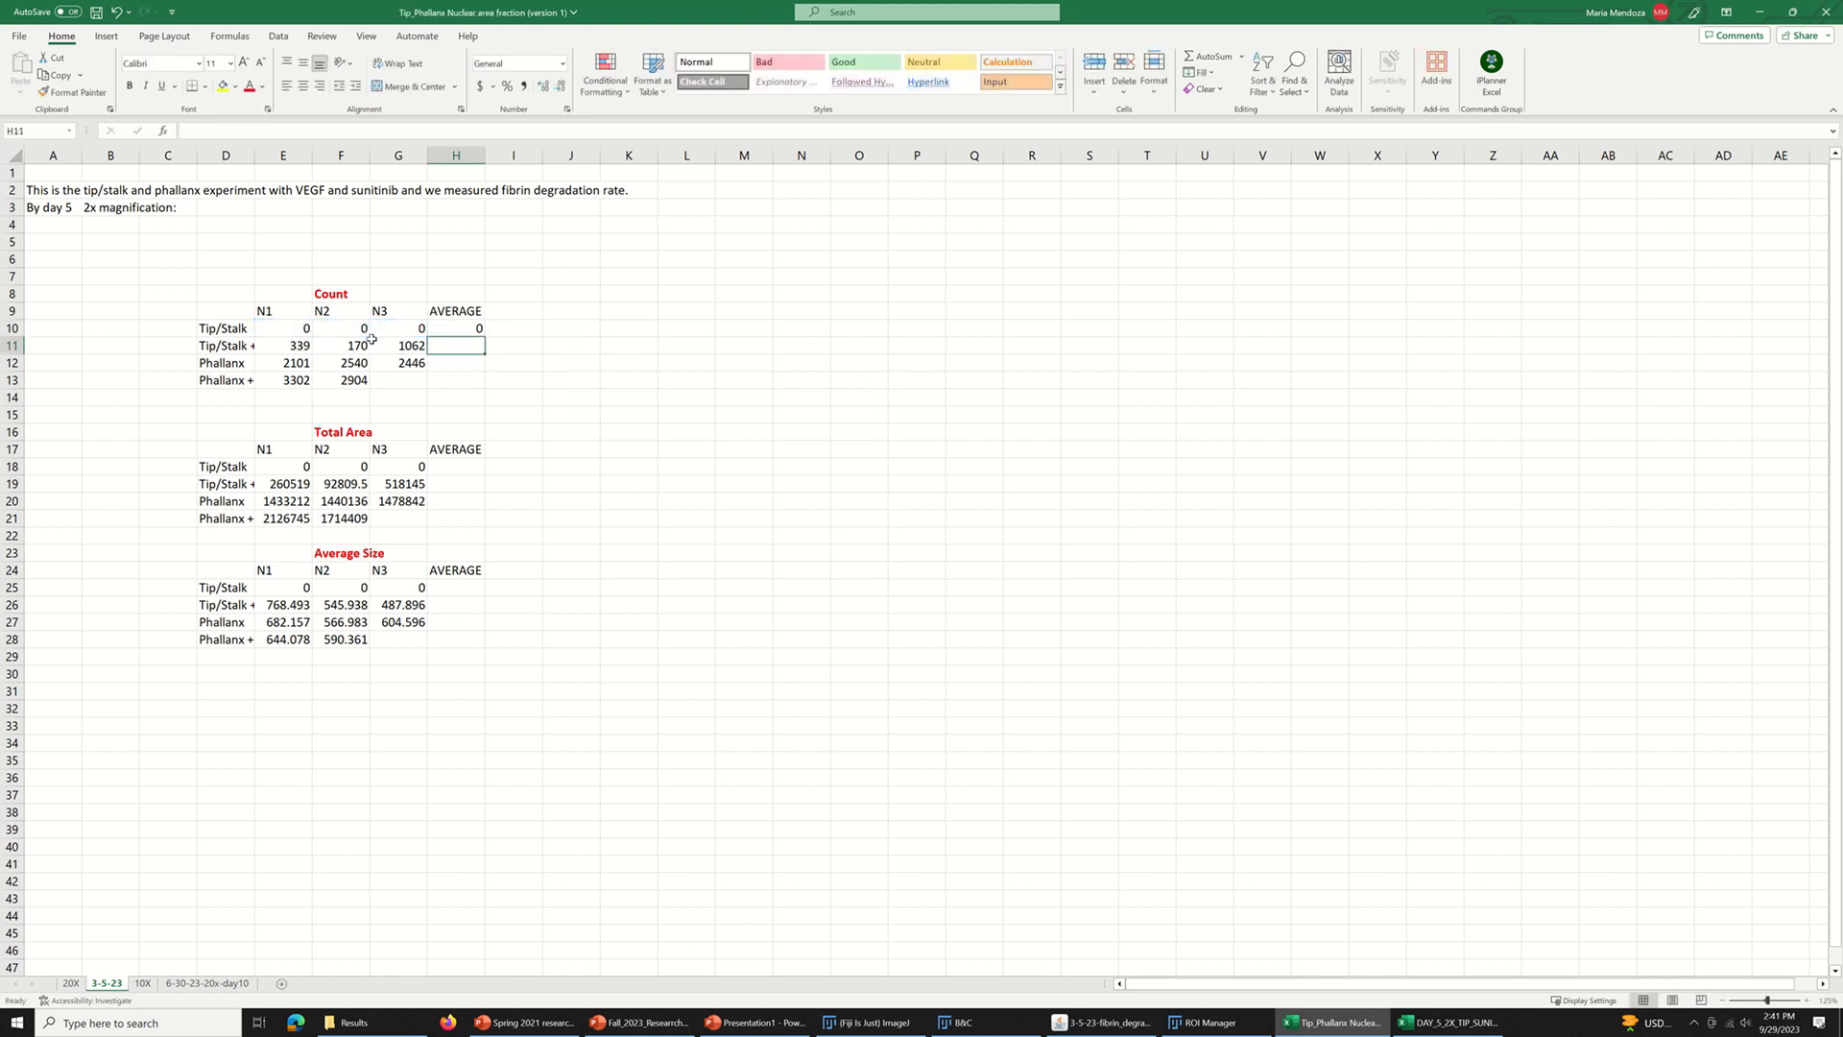
pyautogui.click(474, 323)
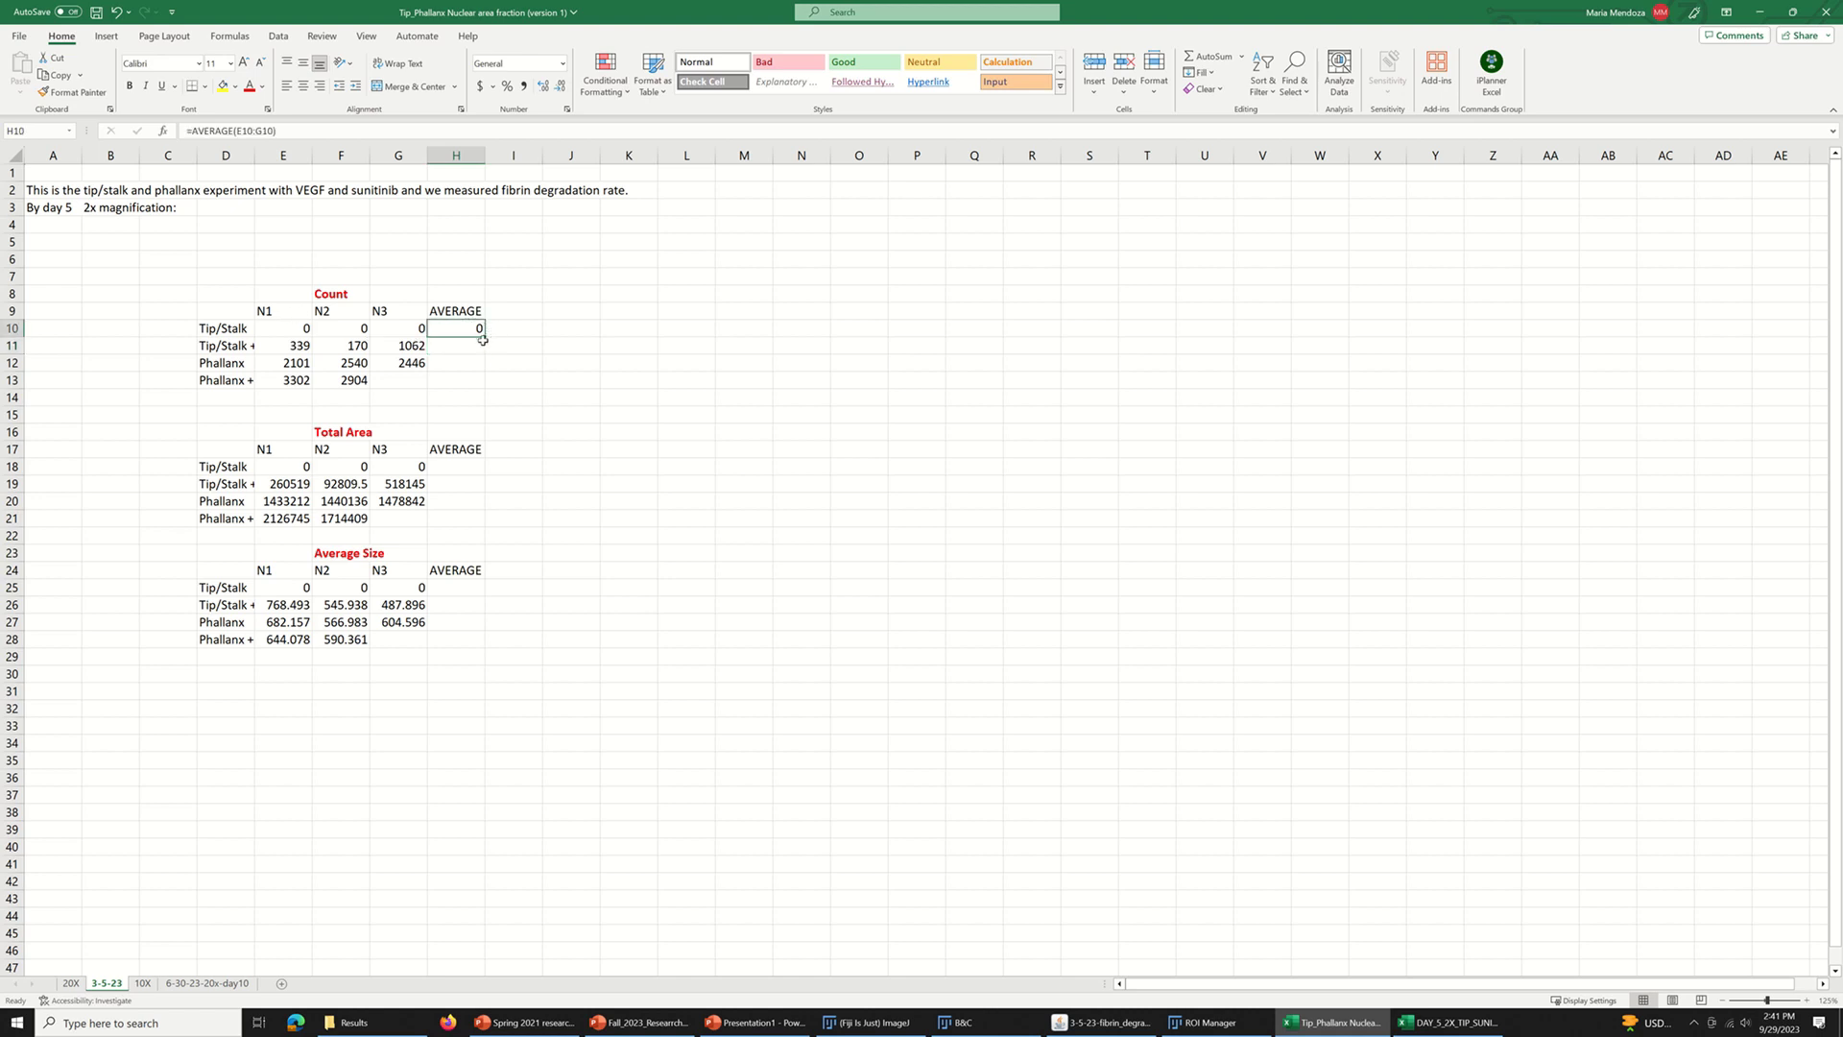
pyautogui.moveTo(484, 336)
pyautogui.mouseDown()
pyautogui.moveTo(477, 383)
pyautogui.moveTo(479, 365)
pyautogui.mouseUp()
# - Enter =AVERAGE(E13:F13) in H13 for the Phallanx + Sunitinib row of the Count table
pyautogui.click(469, 384)
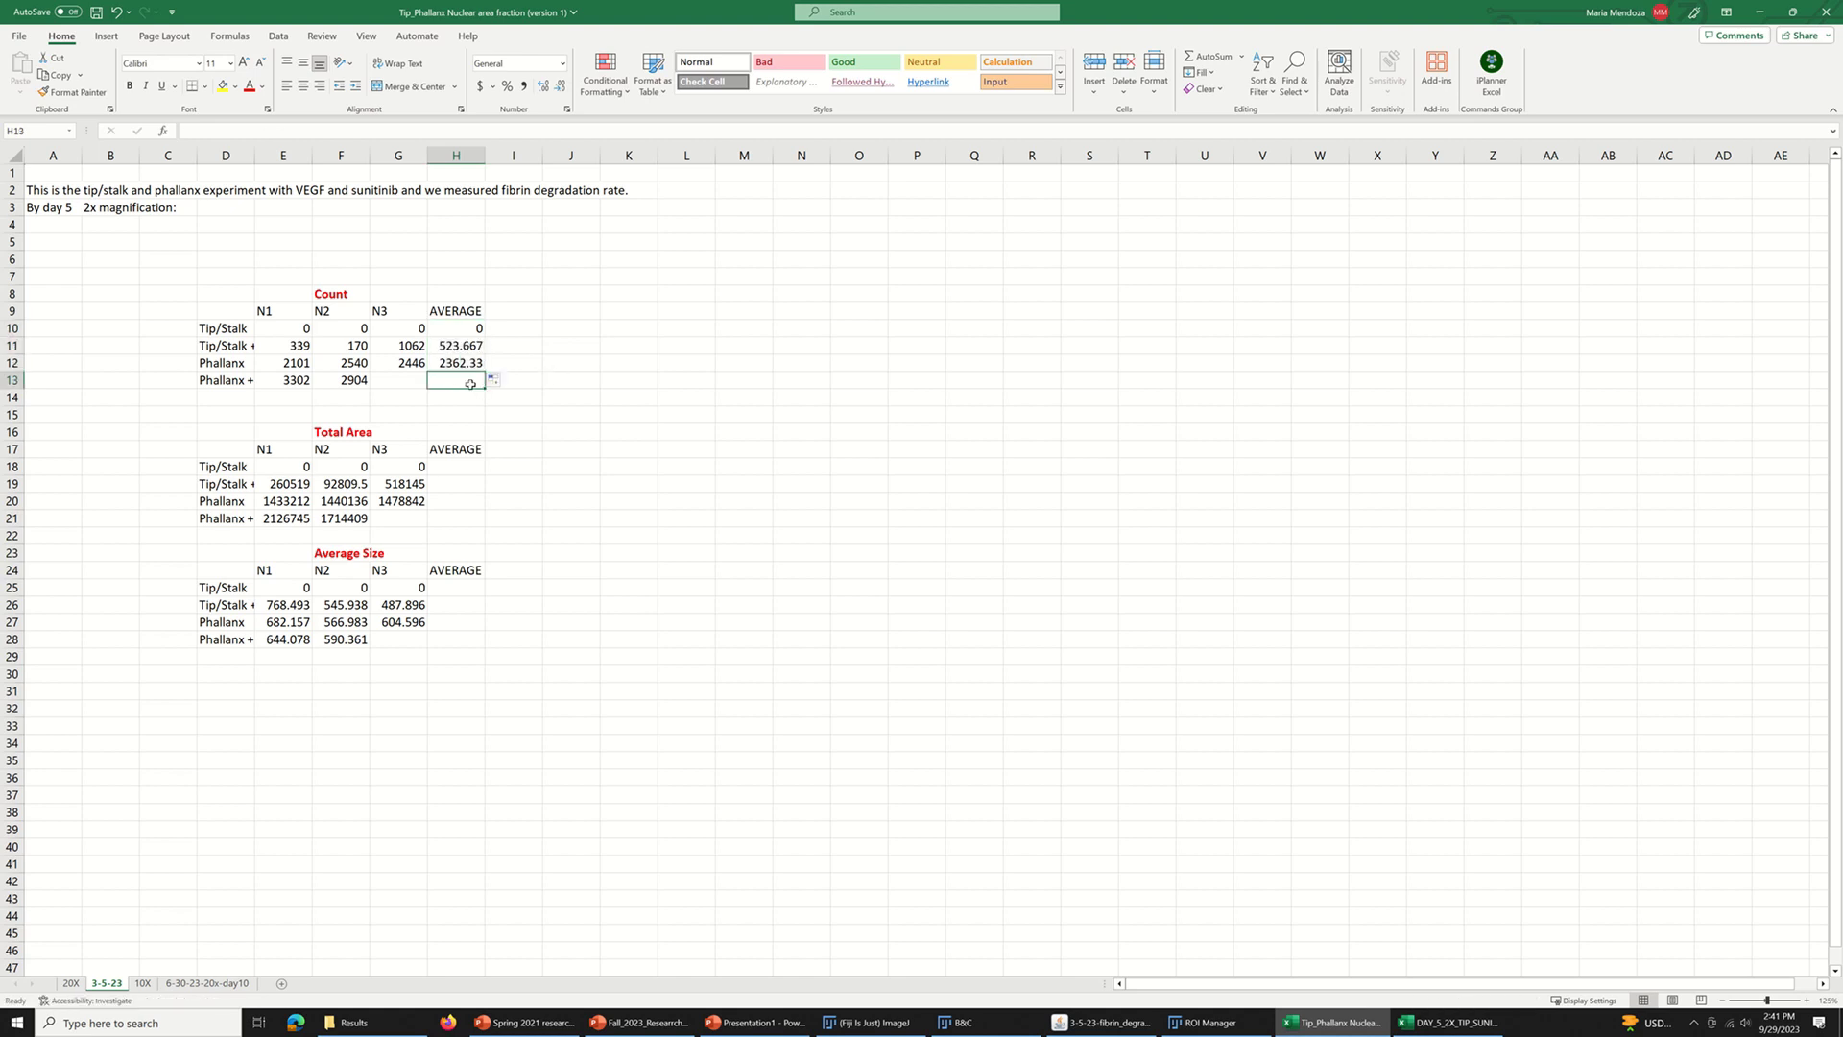
pyautogui.write('=aver')
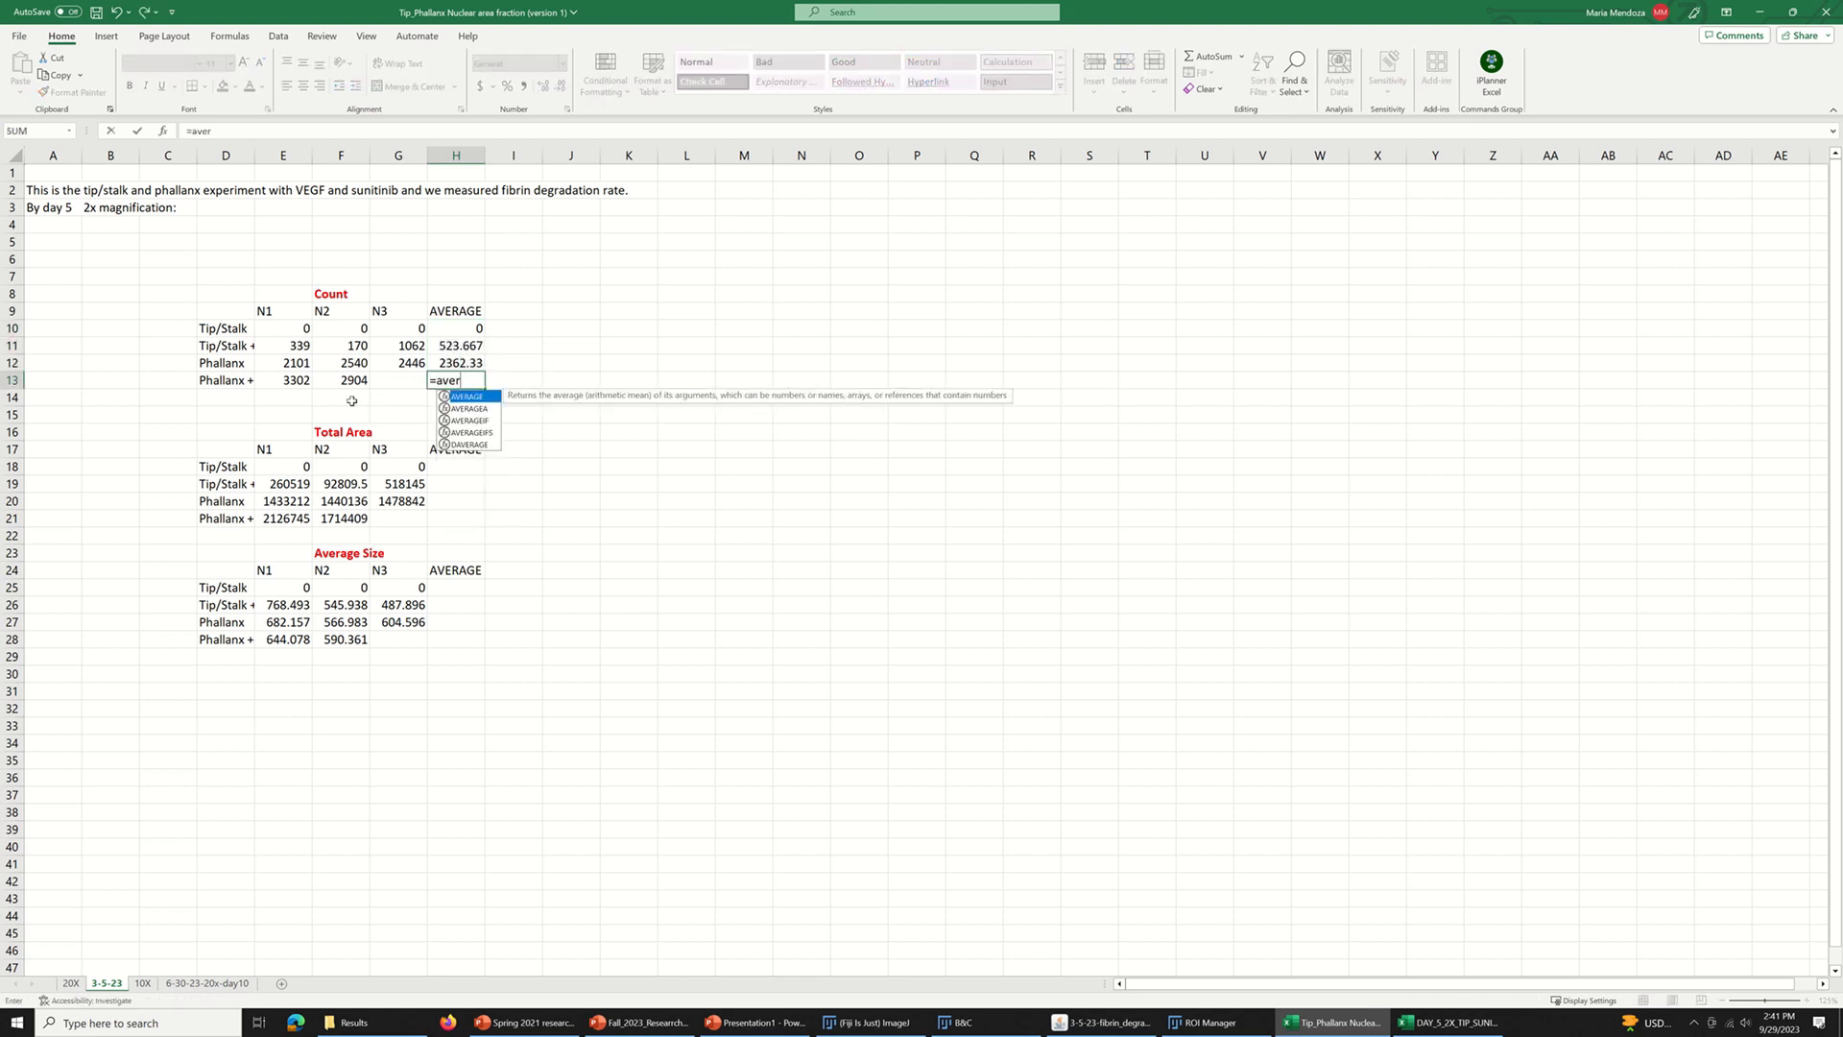
pyautogui.press('Tab')
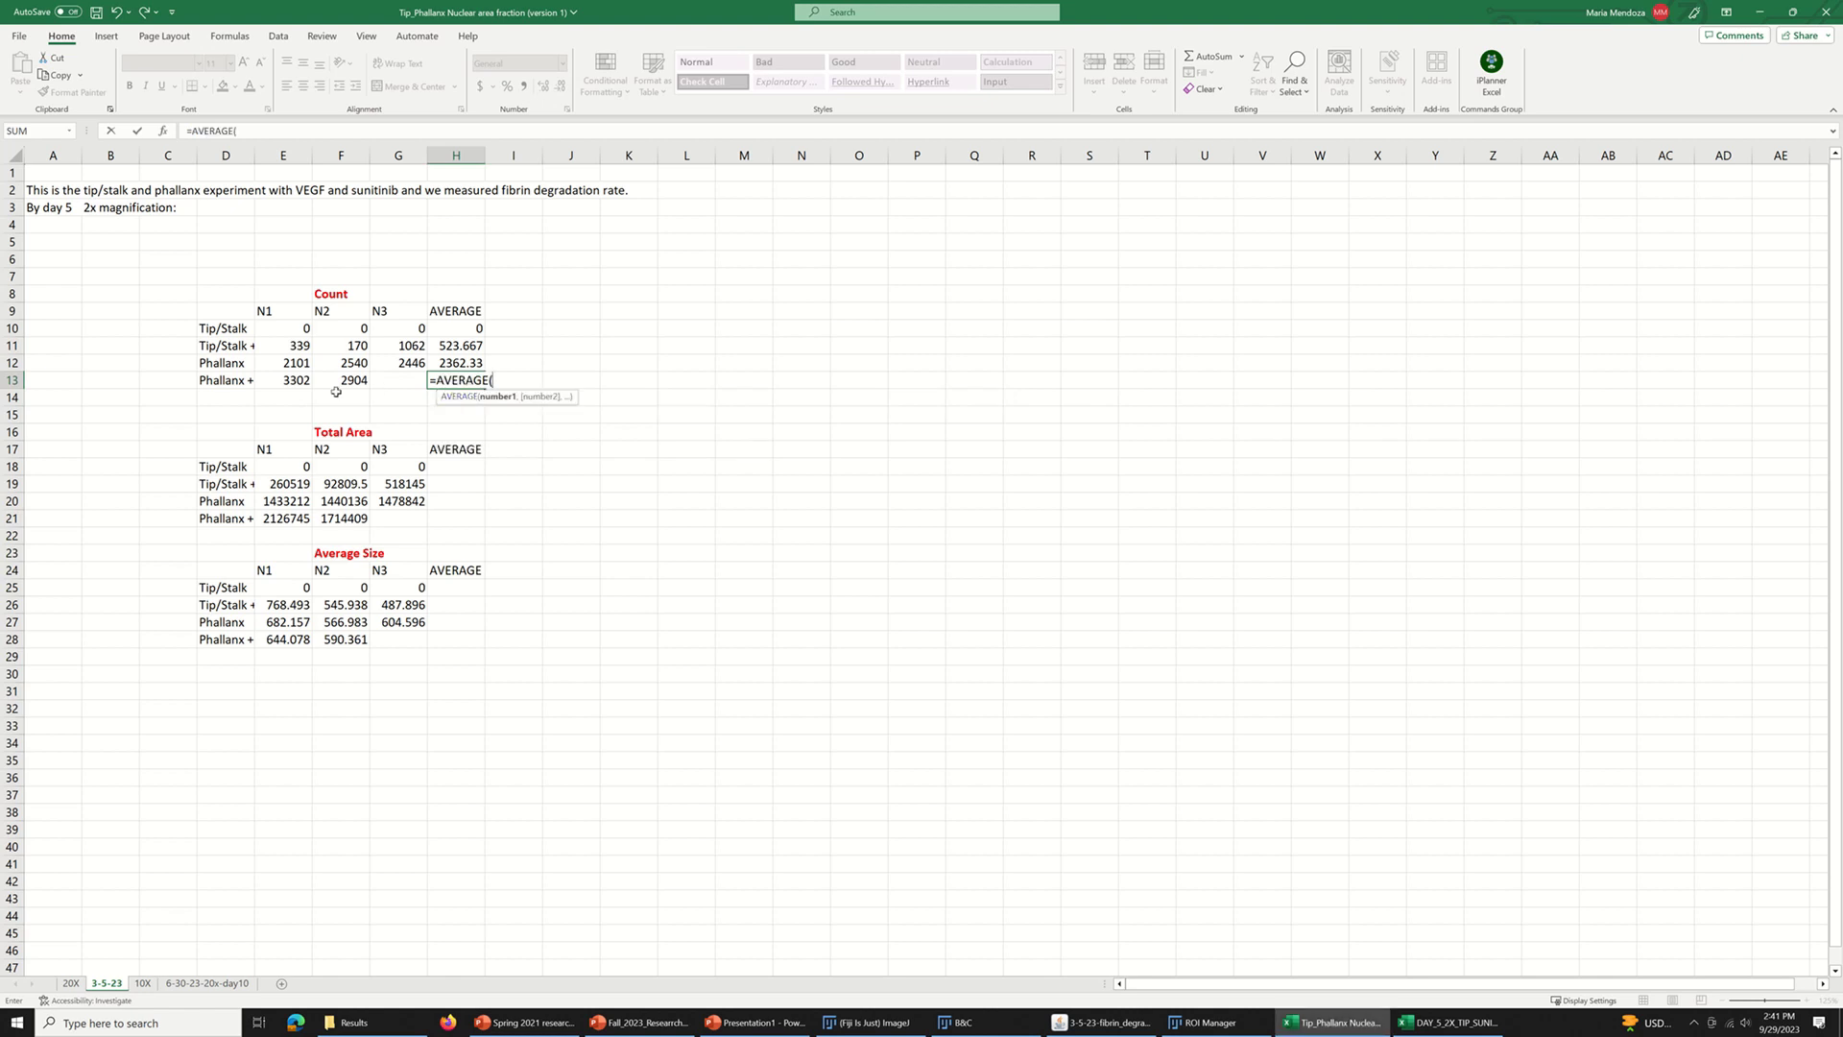
pyautogui.moveTo(300, 380); pyautogui.dragTo(351, 381)
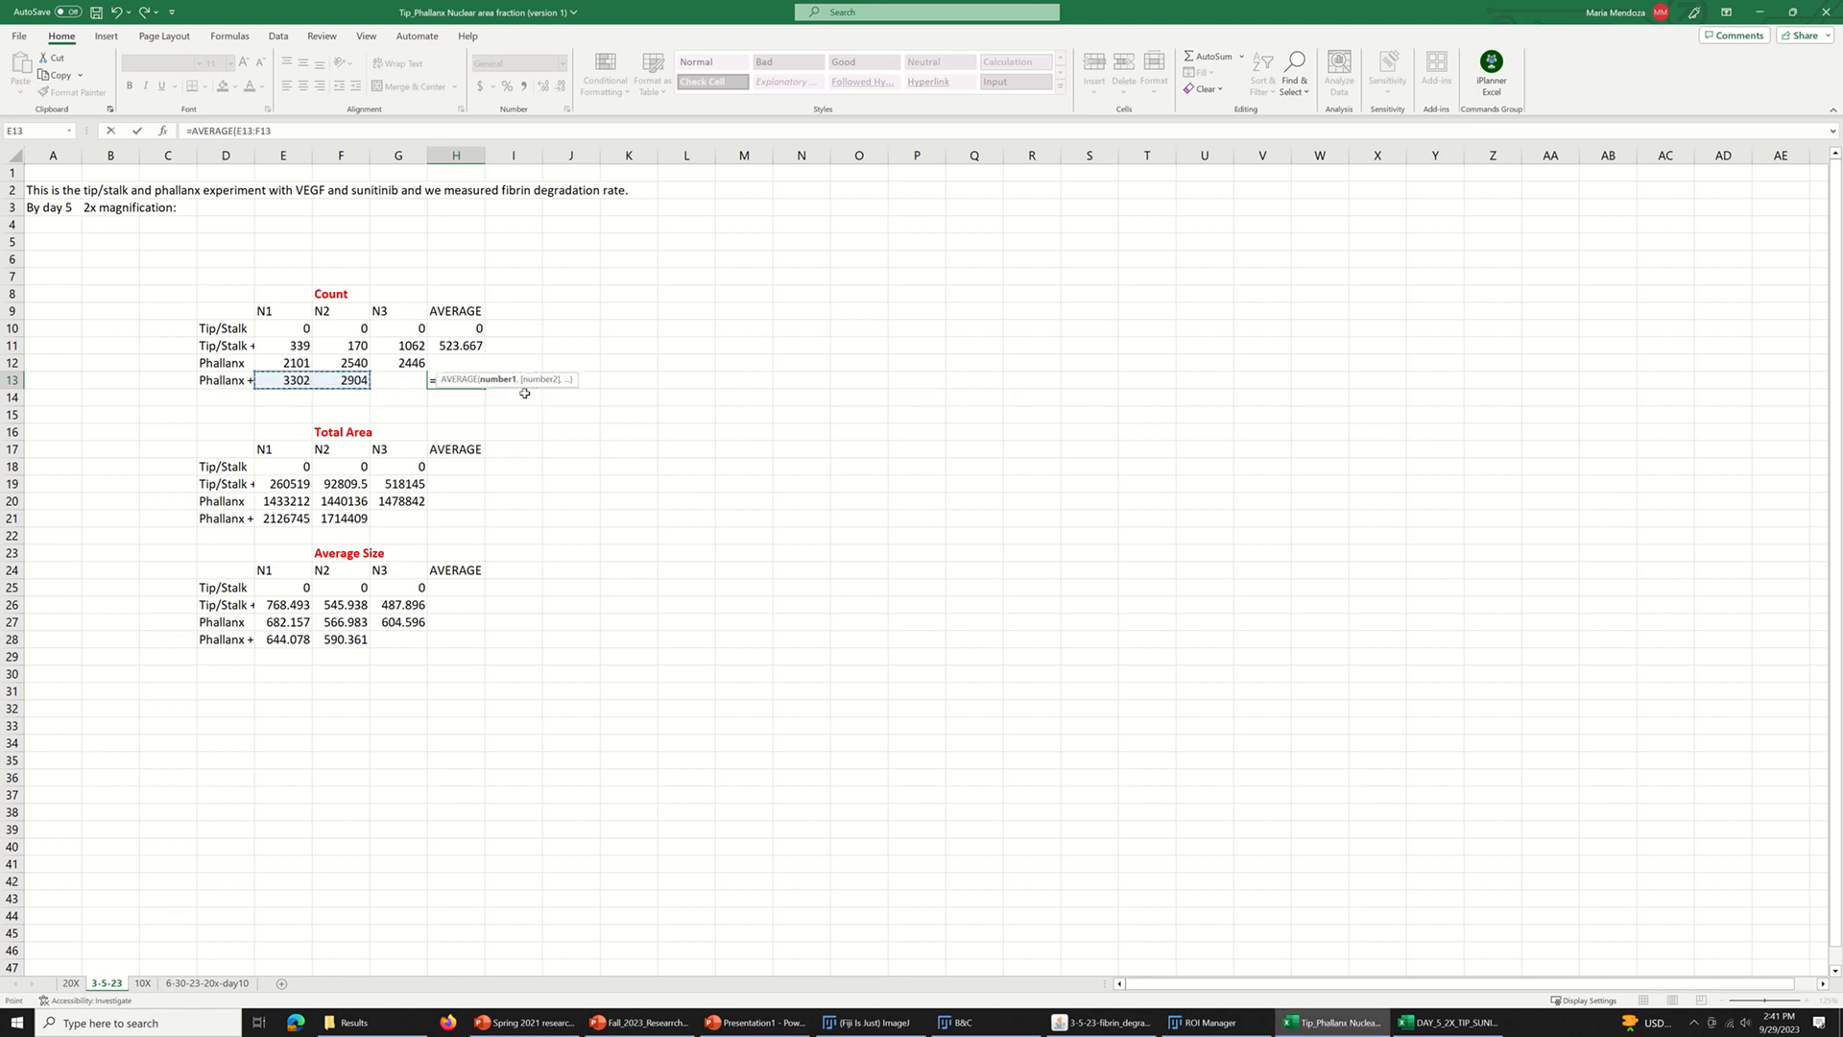
pyautogui.write(')')
pyautogui.press('Return')
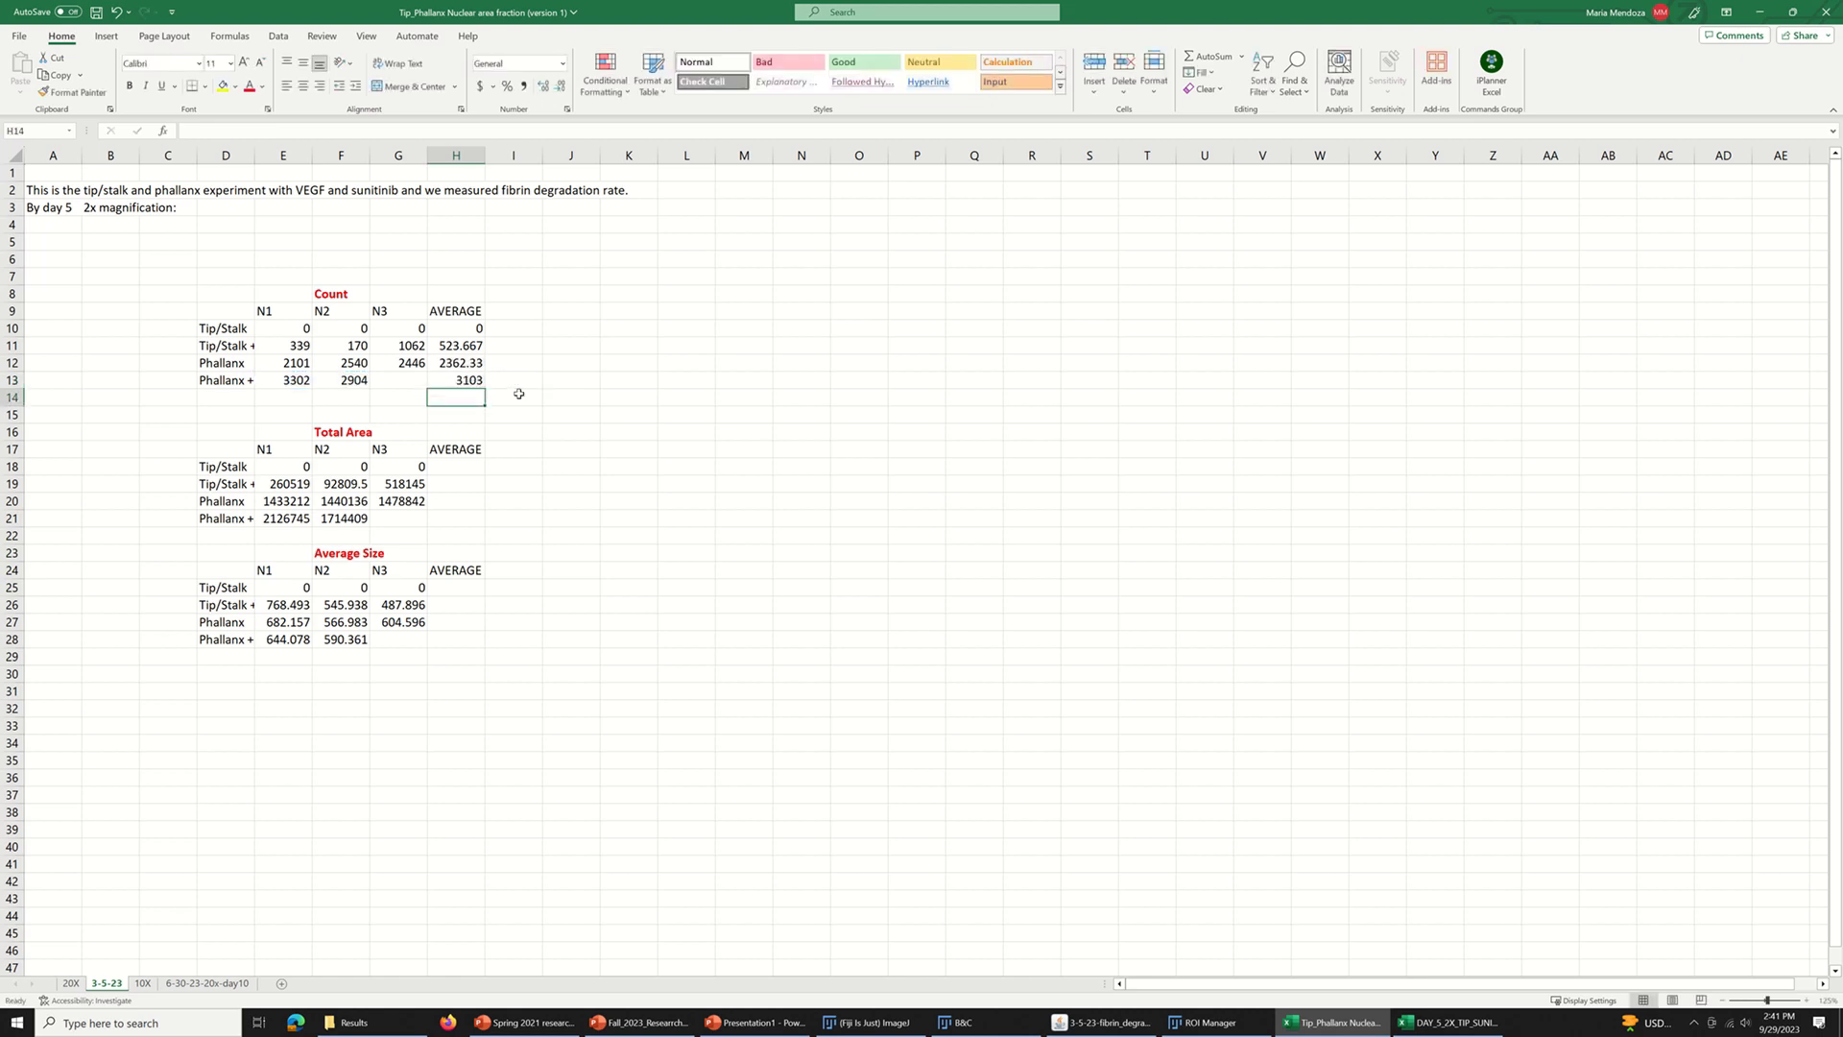
pyautogui.click(574, 409)
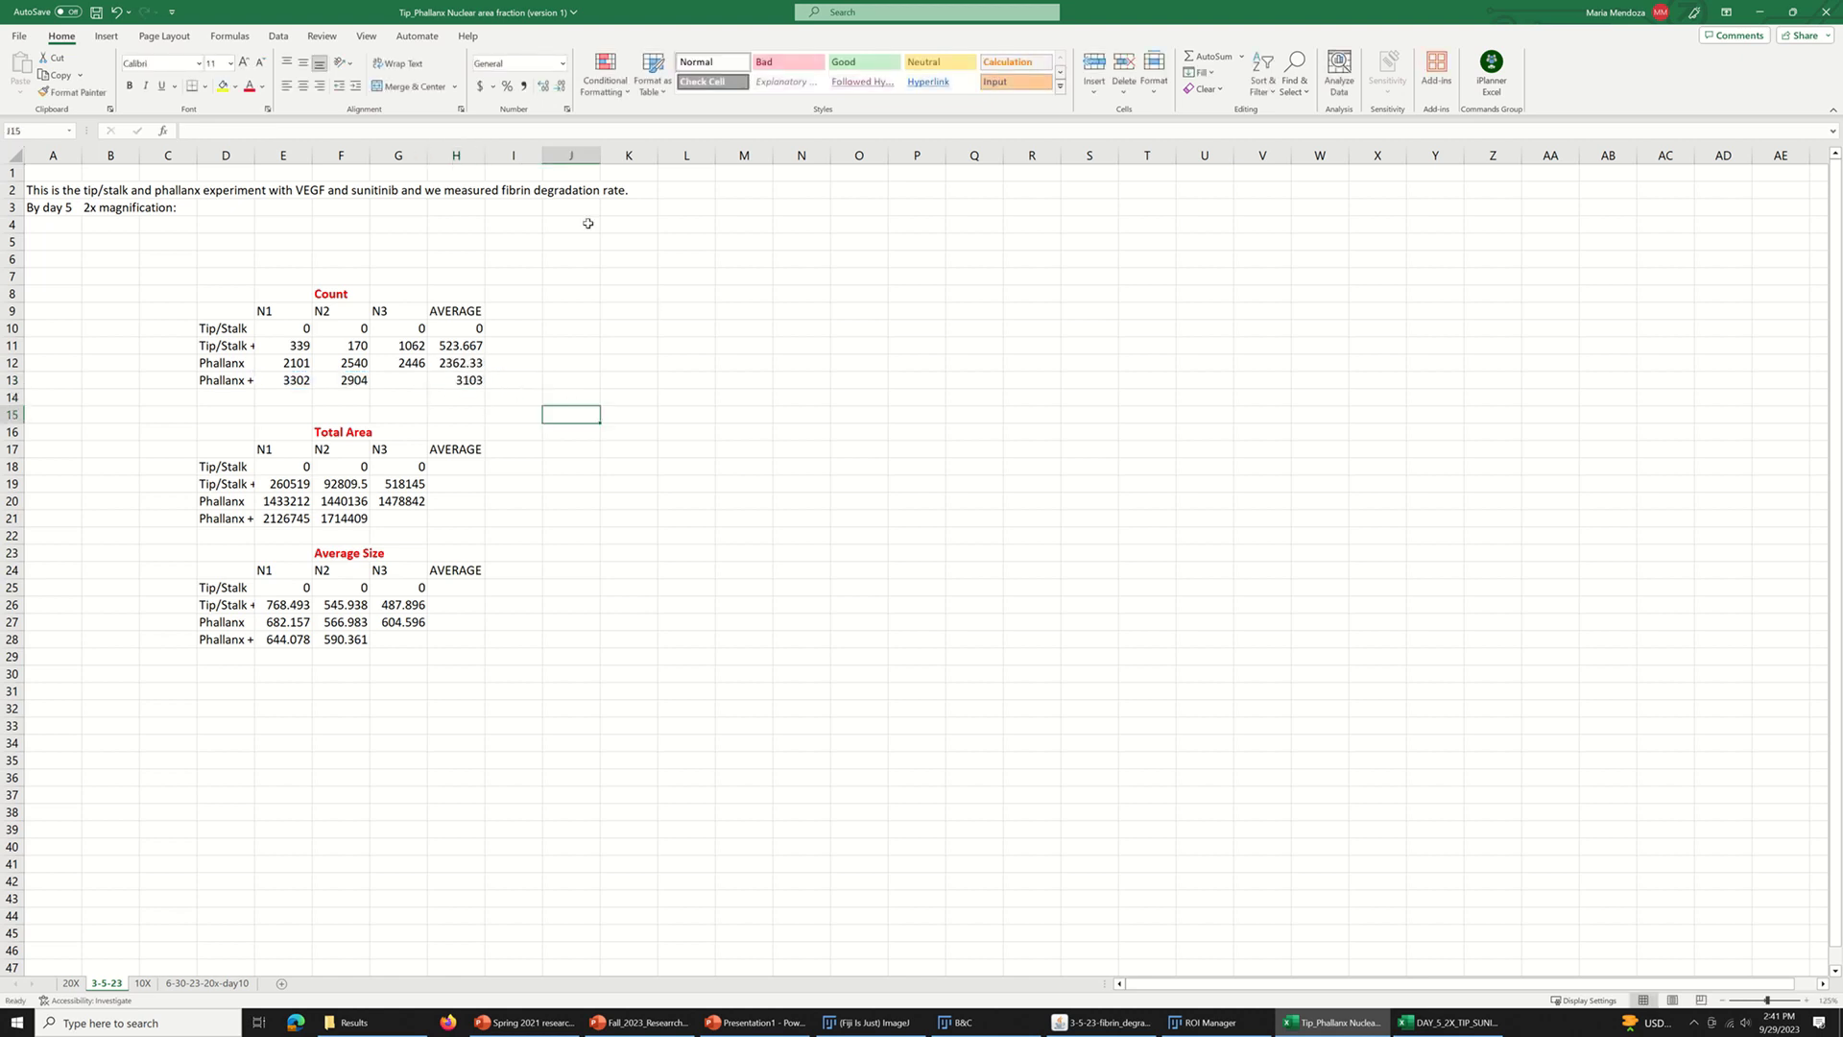
# - Add an STD heading in I9, beside the AVERAGE heading of the Count table
pyautogui.click(512, 309)
pyautogui.write('s')
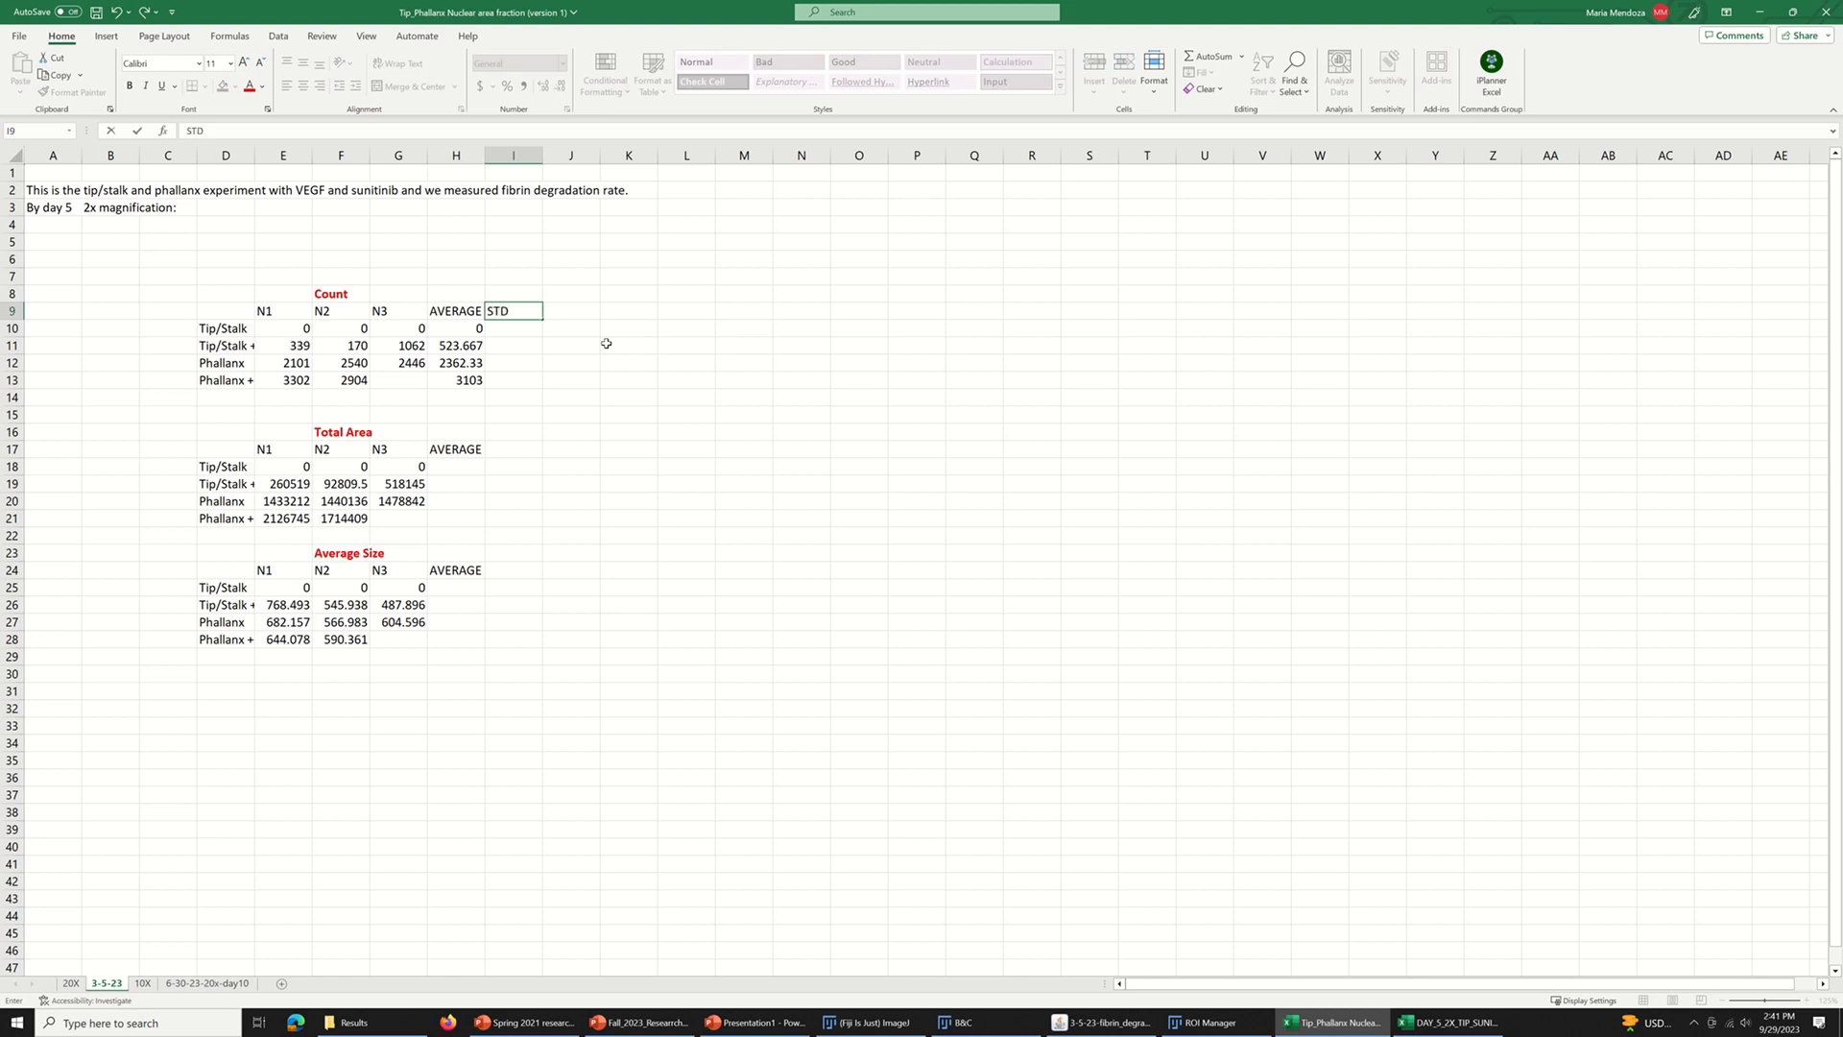
pyautogui.press('Return')
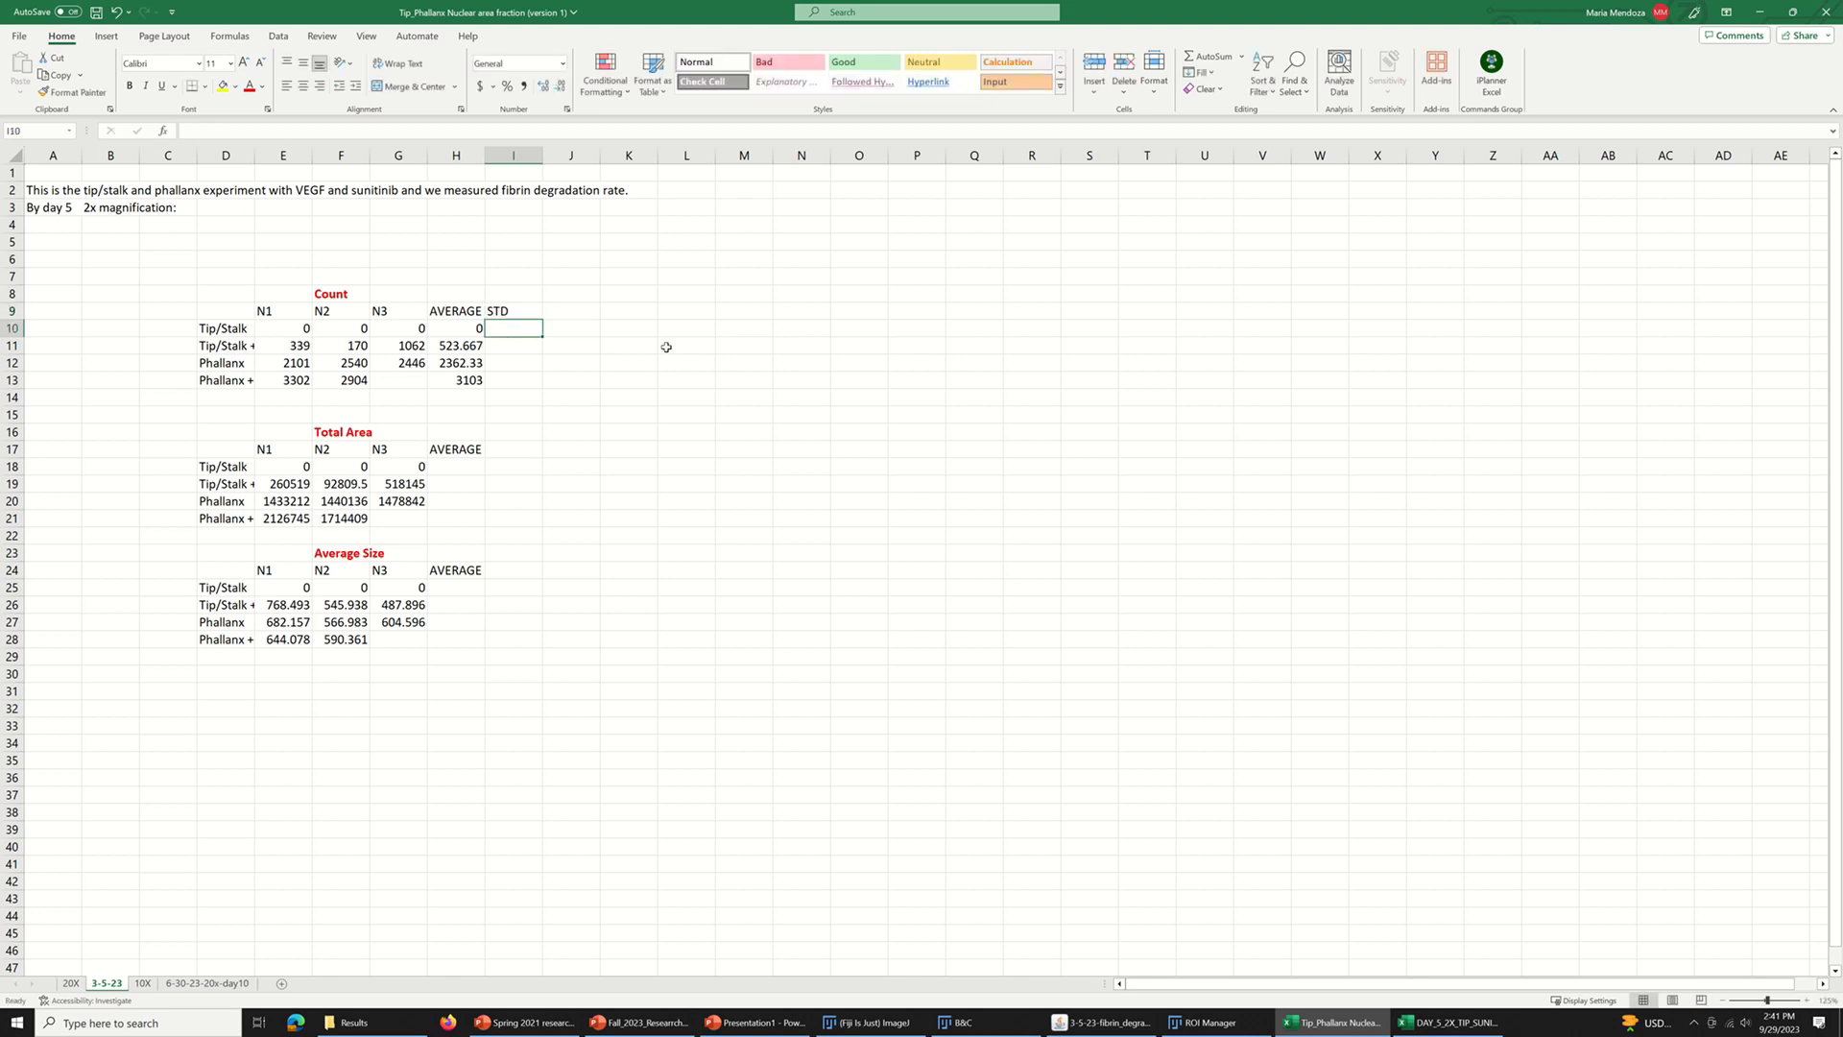
# - Calculate the Tip/Stalk standard deviation in I10 with STDEV over E10:G10 and fill the formula down through I12
pyautogui.write('=STD')
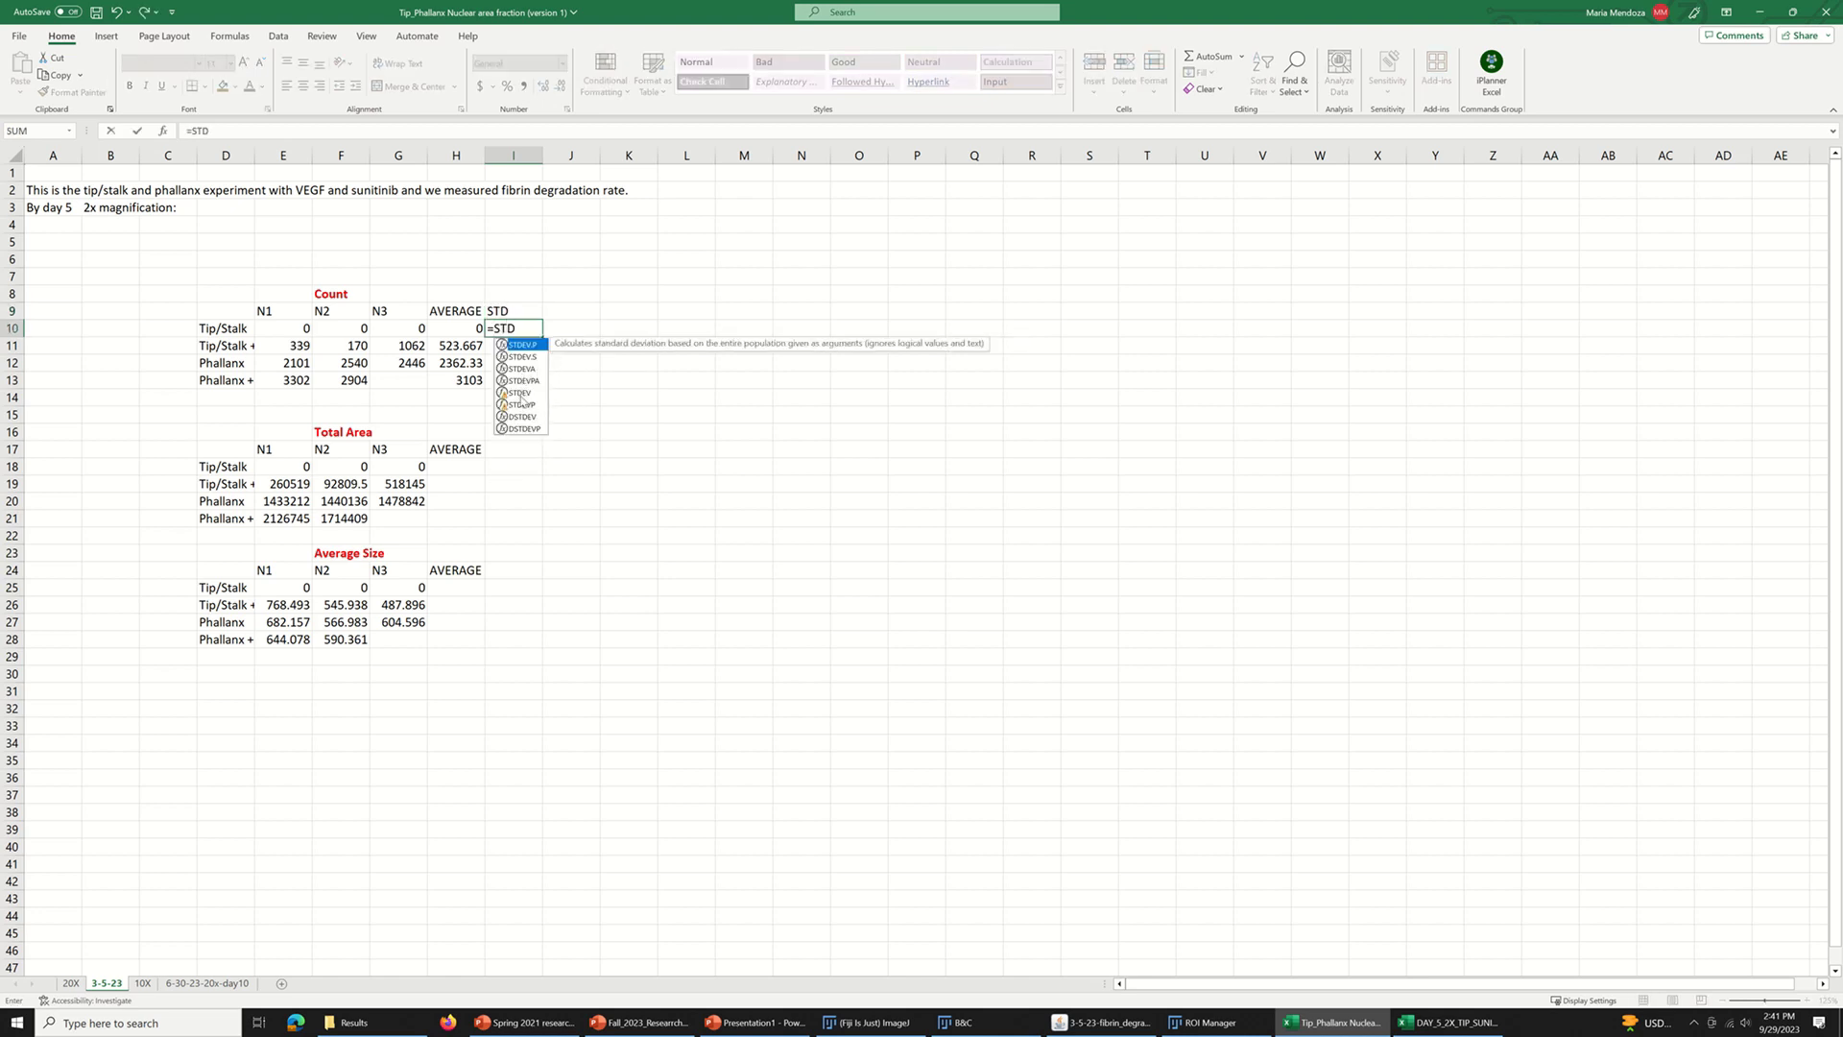
pyautogui.click(520, 394)
pyautogui.doubleClick(519, 393)
pyautogui.click(516, 397)
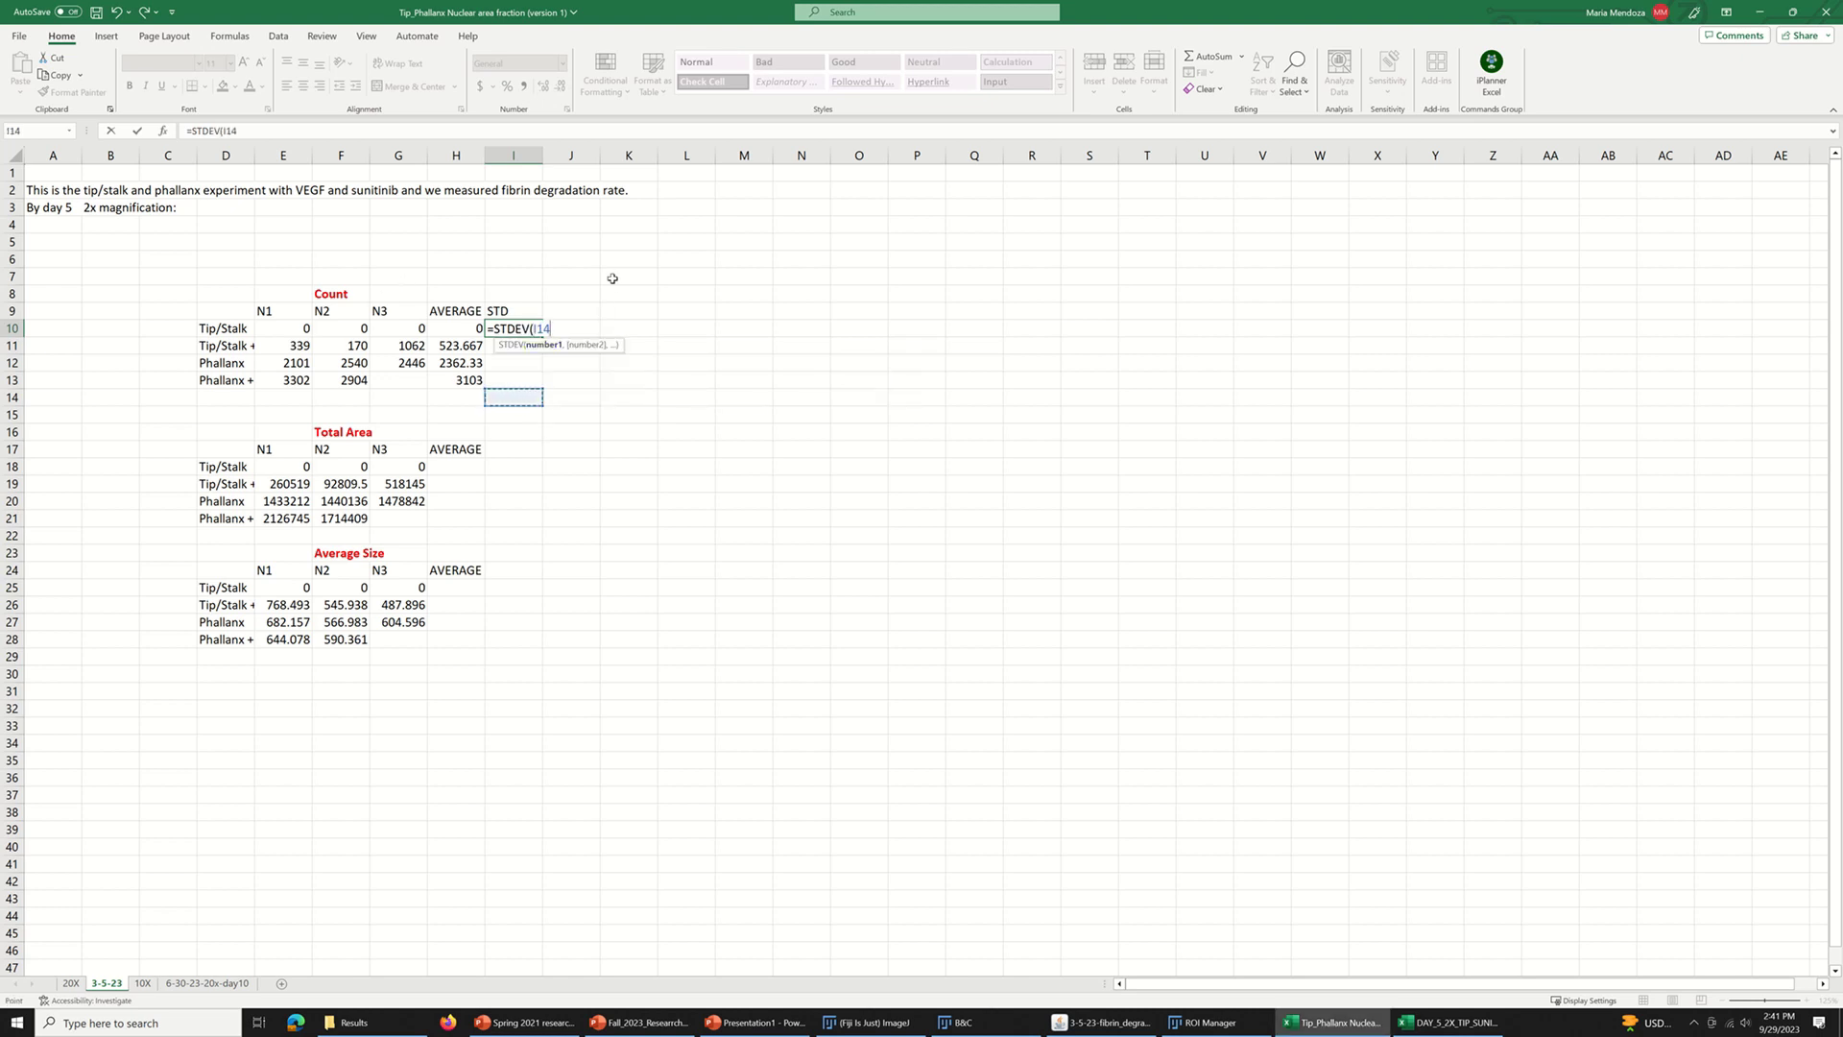
pyautogui.press('BackSpace')
pyautogui.press('BackSpace')
pyautogui.press('BackSpace')
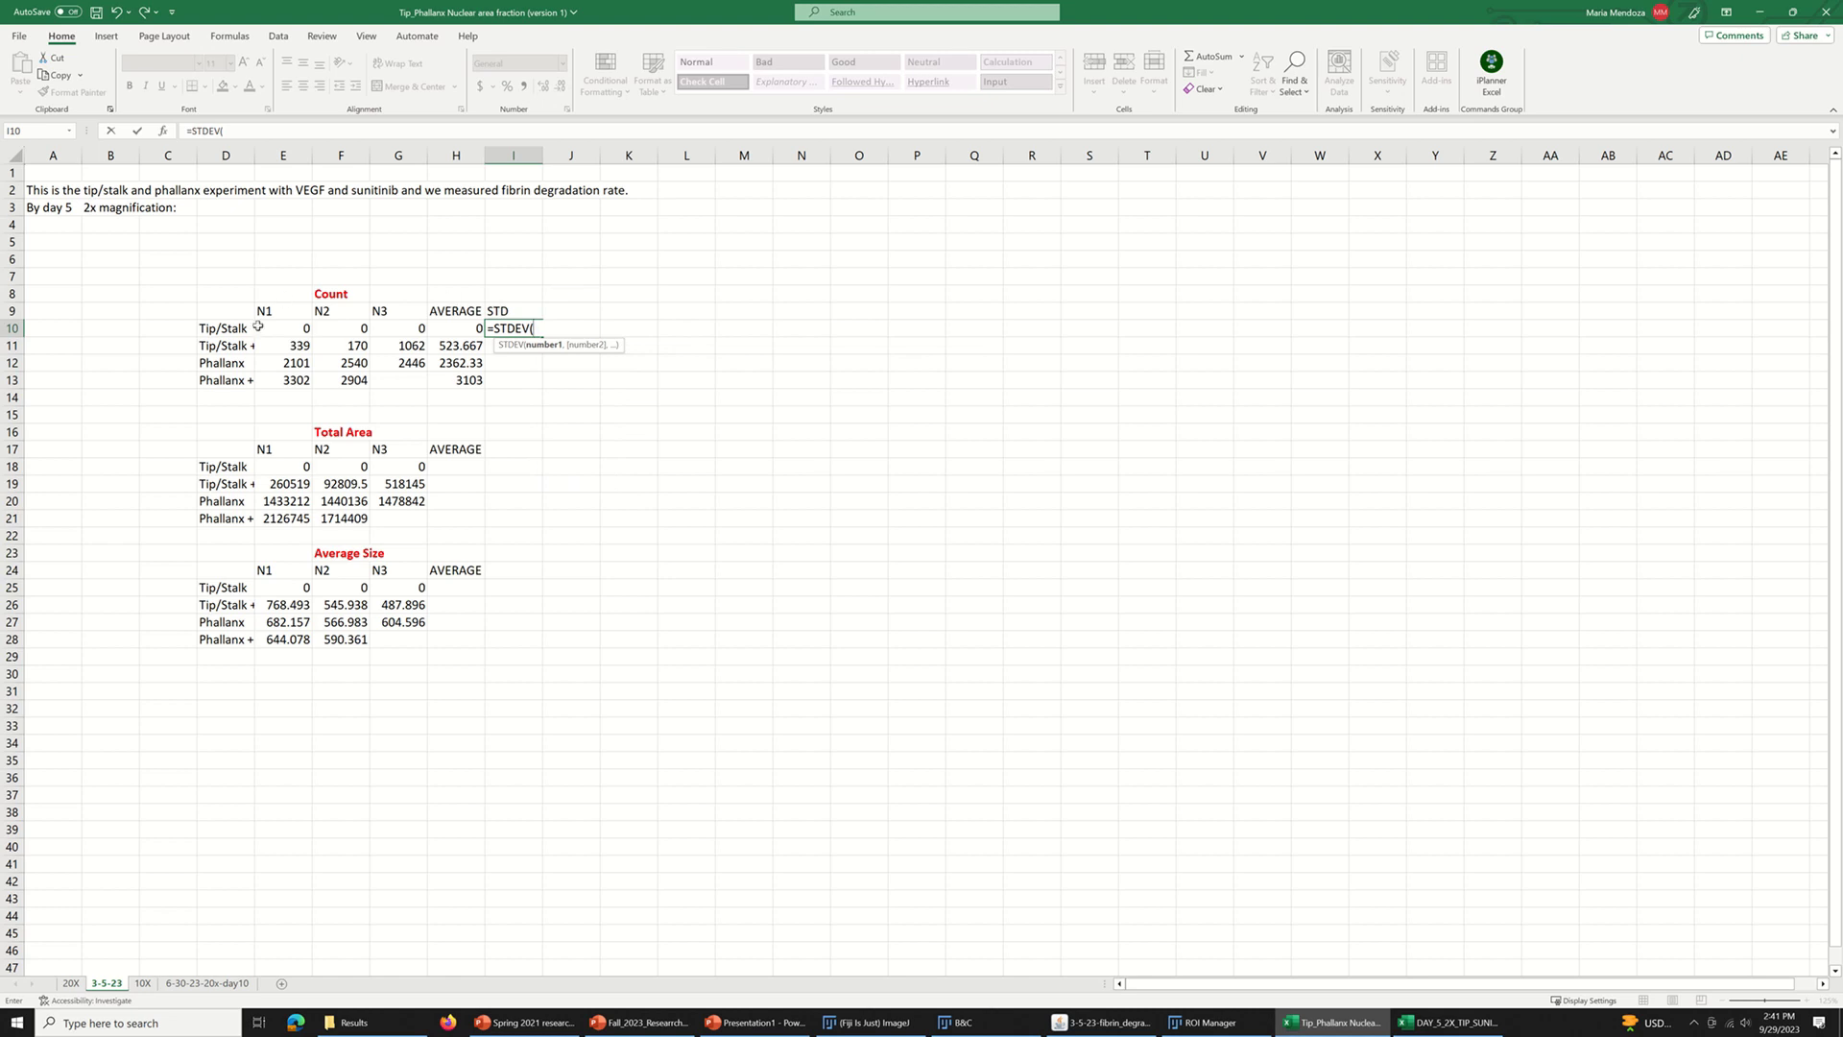
pyautogui.moveTo(303, 327); pyautogui.dragTo(424, 329)
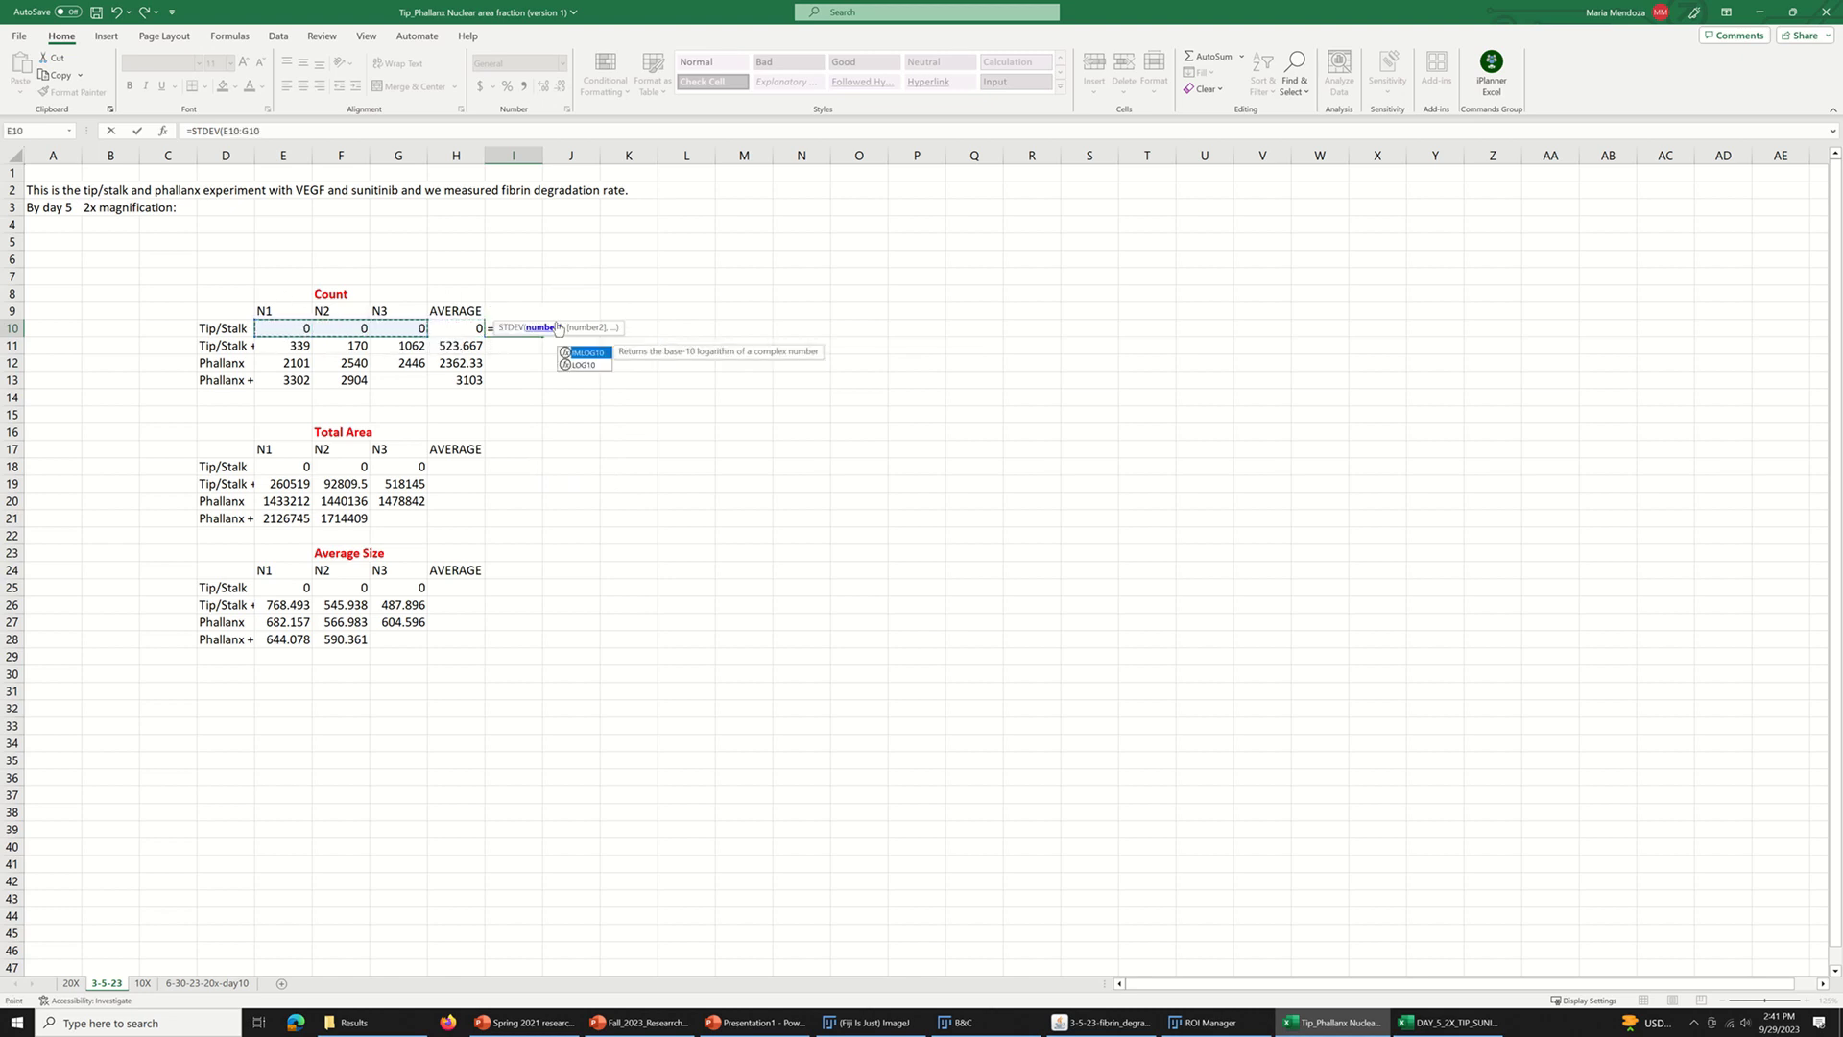
pyautogui.hotkey('ctrl', 'Return')
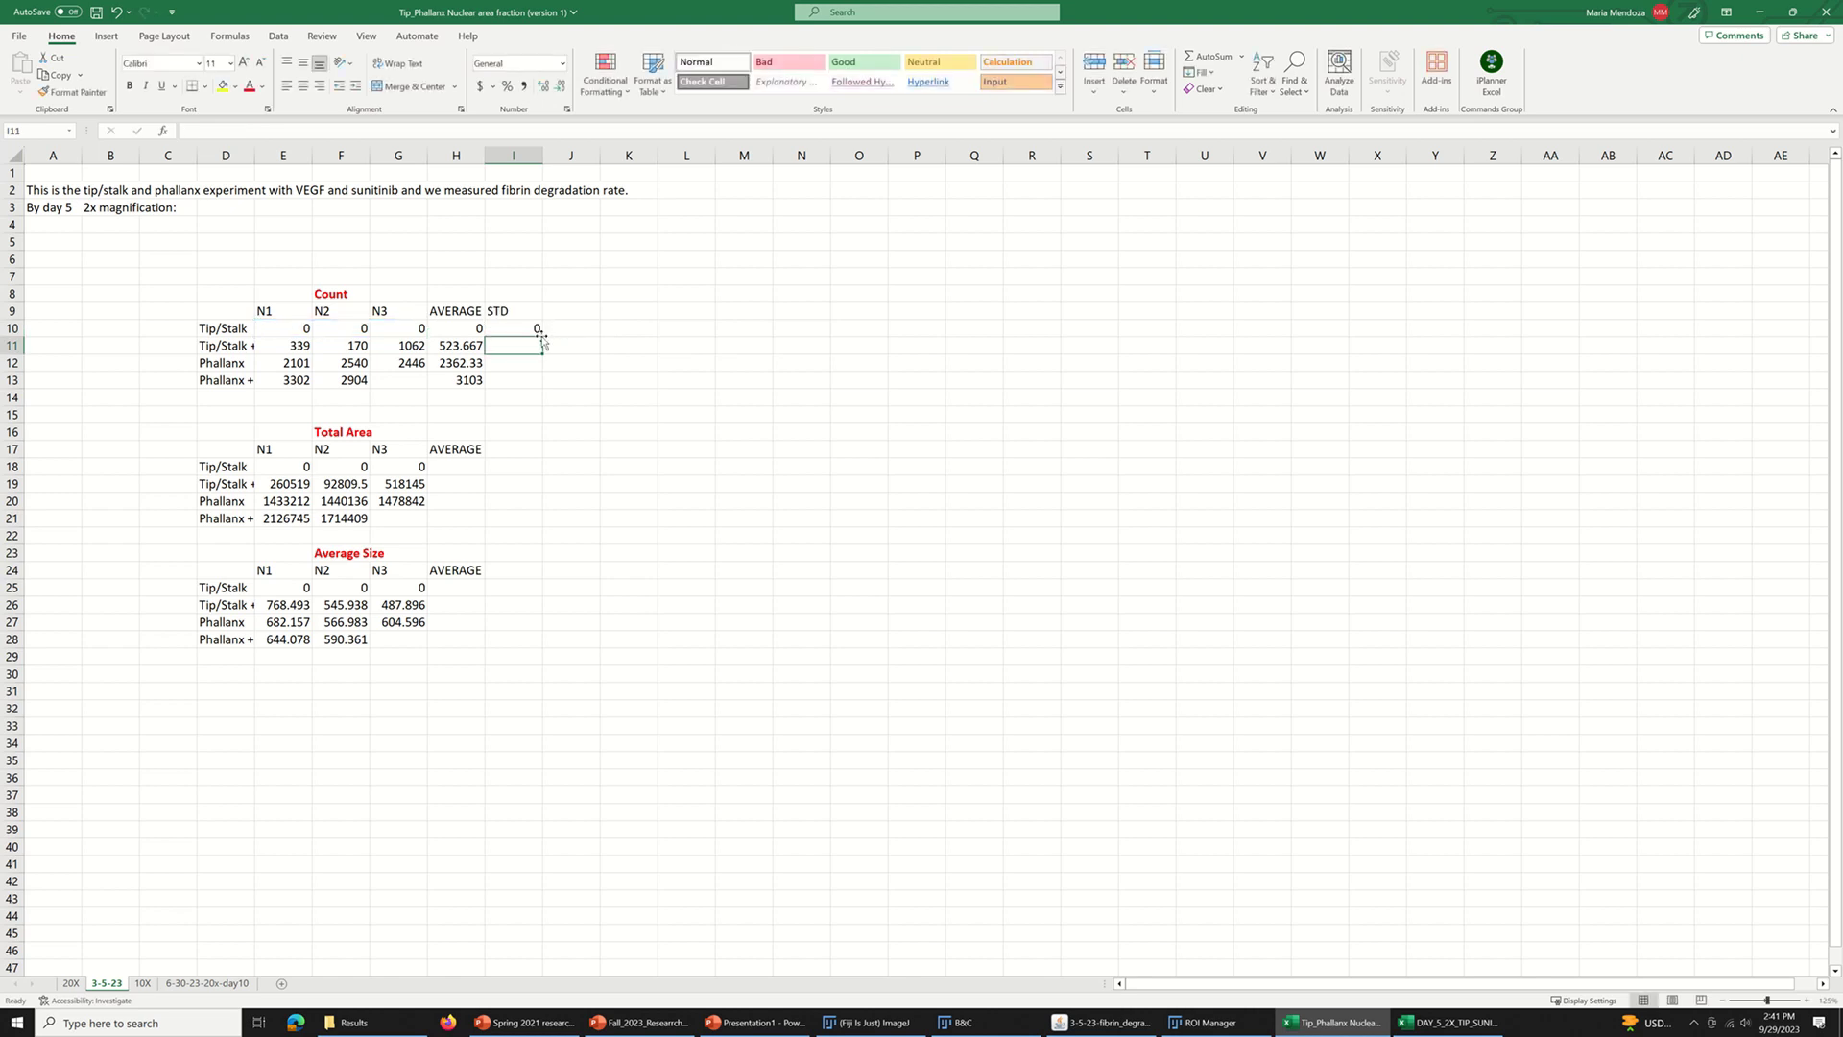
pyautogui.moveTo(542, 336); pyautogui.dragTo(541, 368)
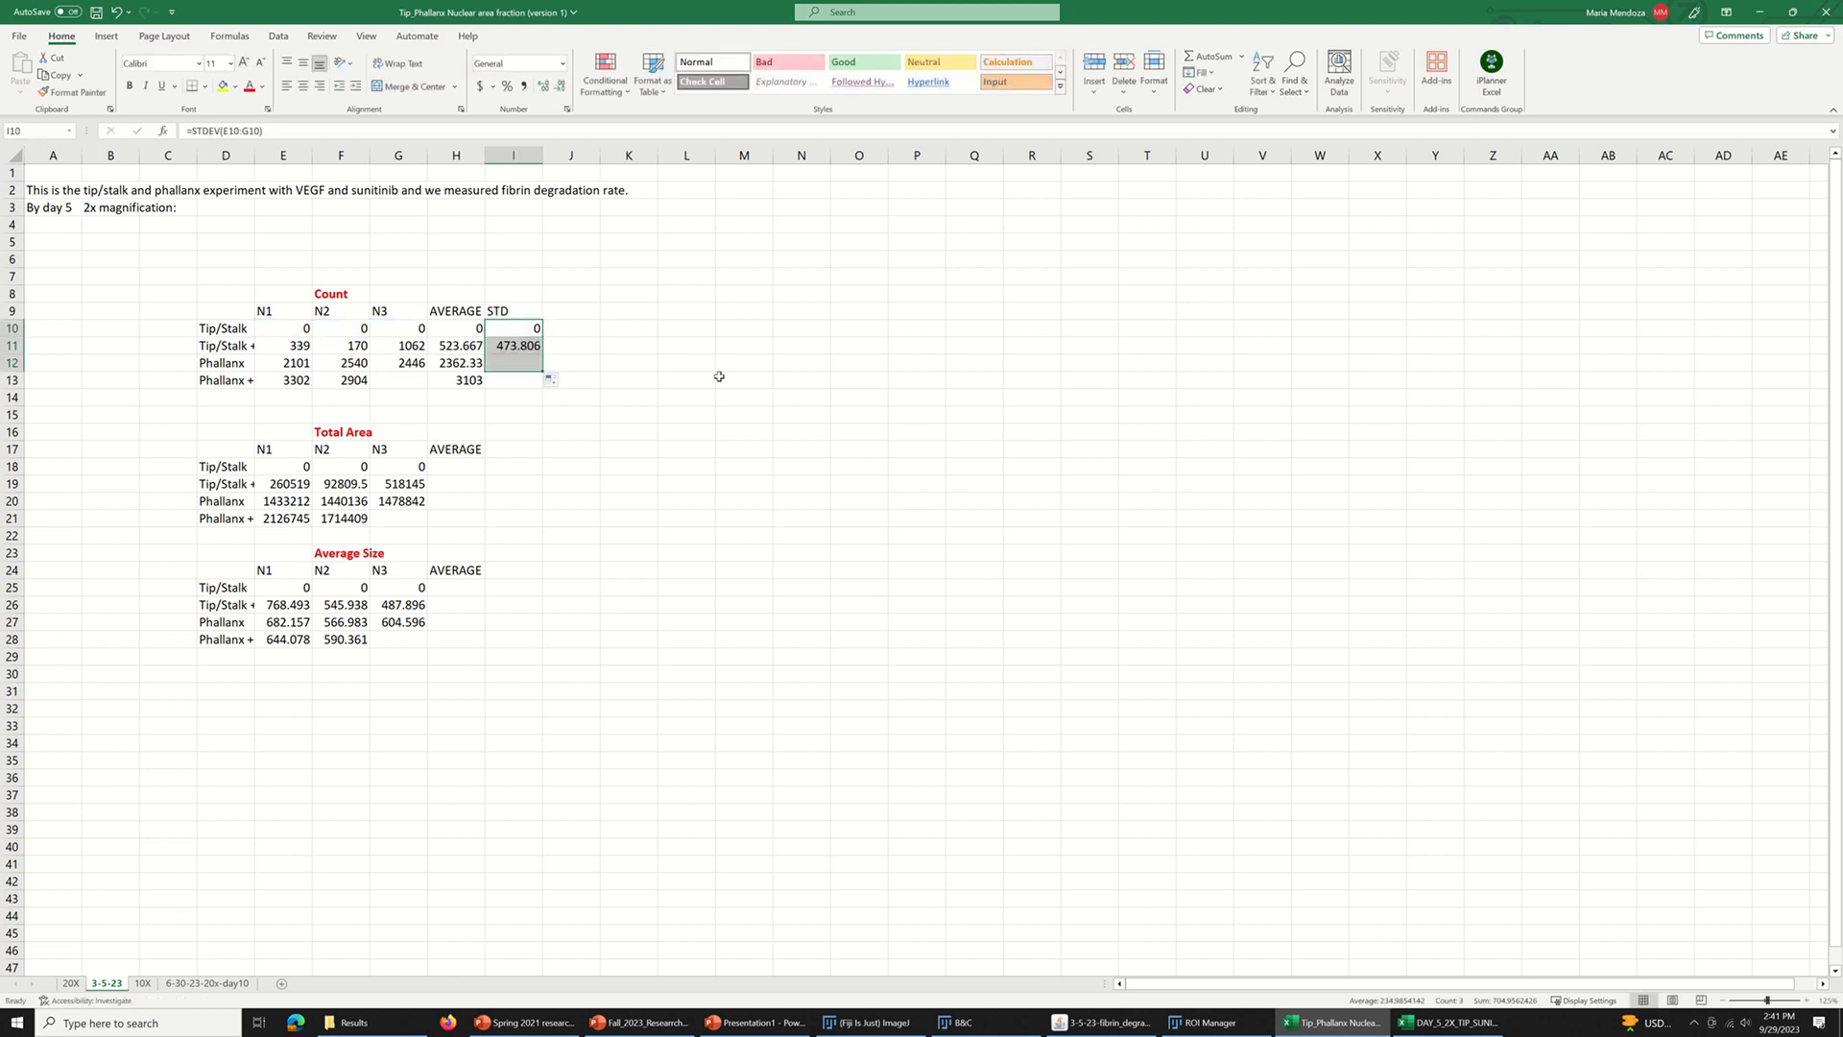
# - Enter =STDEV(E13:F13) in I13 for the Phallanx + Sunitinib row of the Count table
pyautogui.click(521, 387)
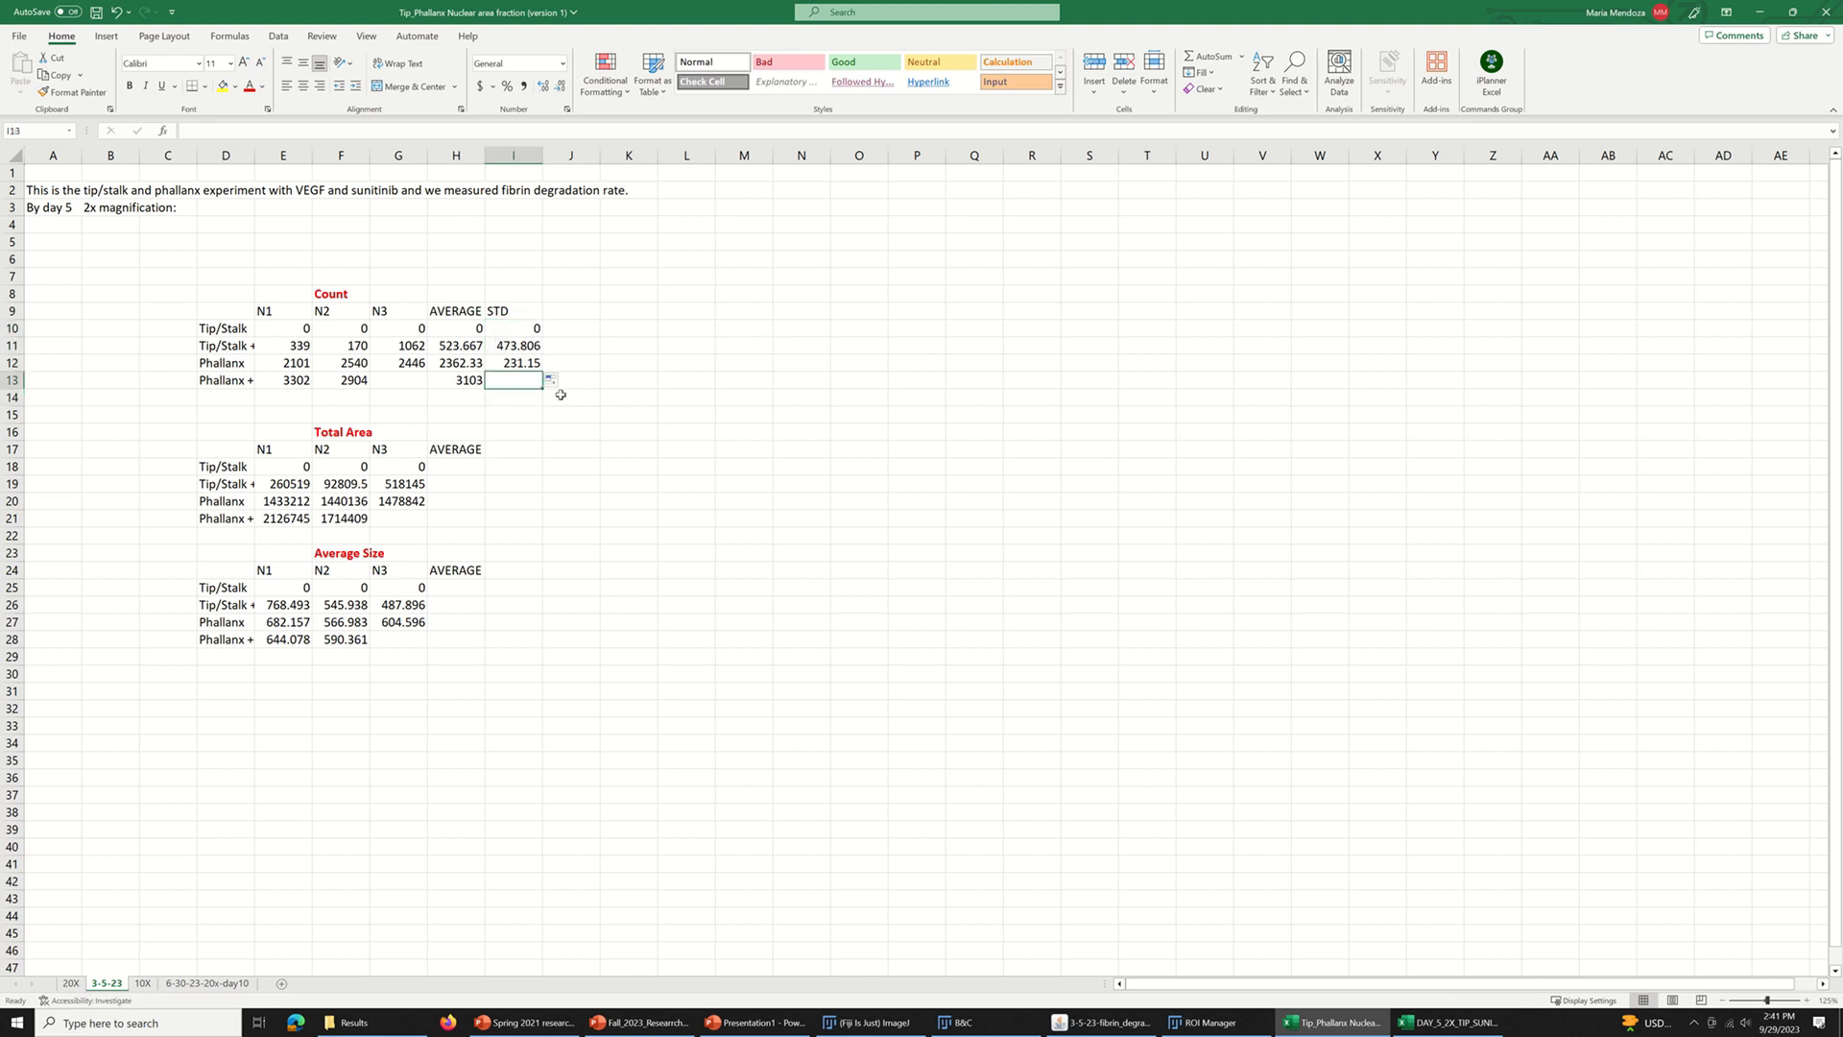
pyautogui.write('=STD')
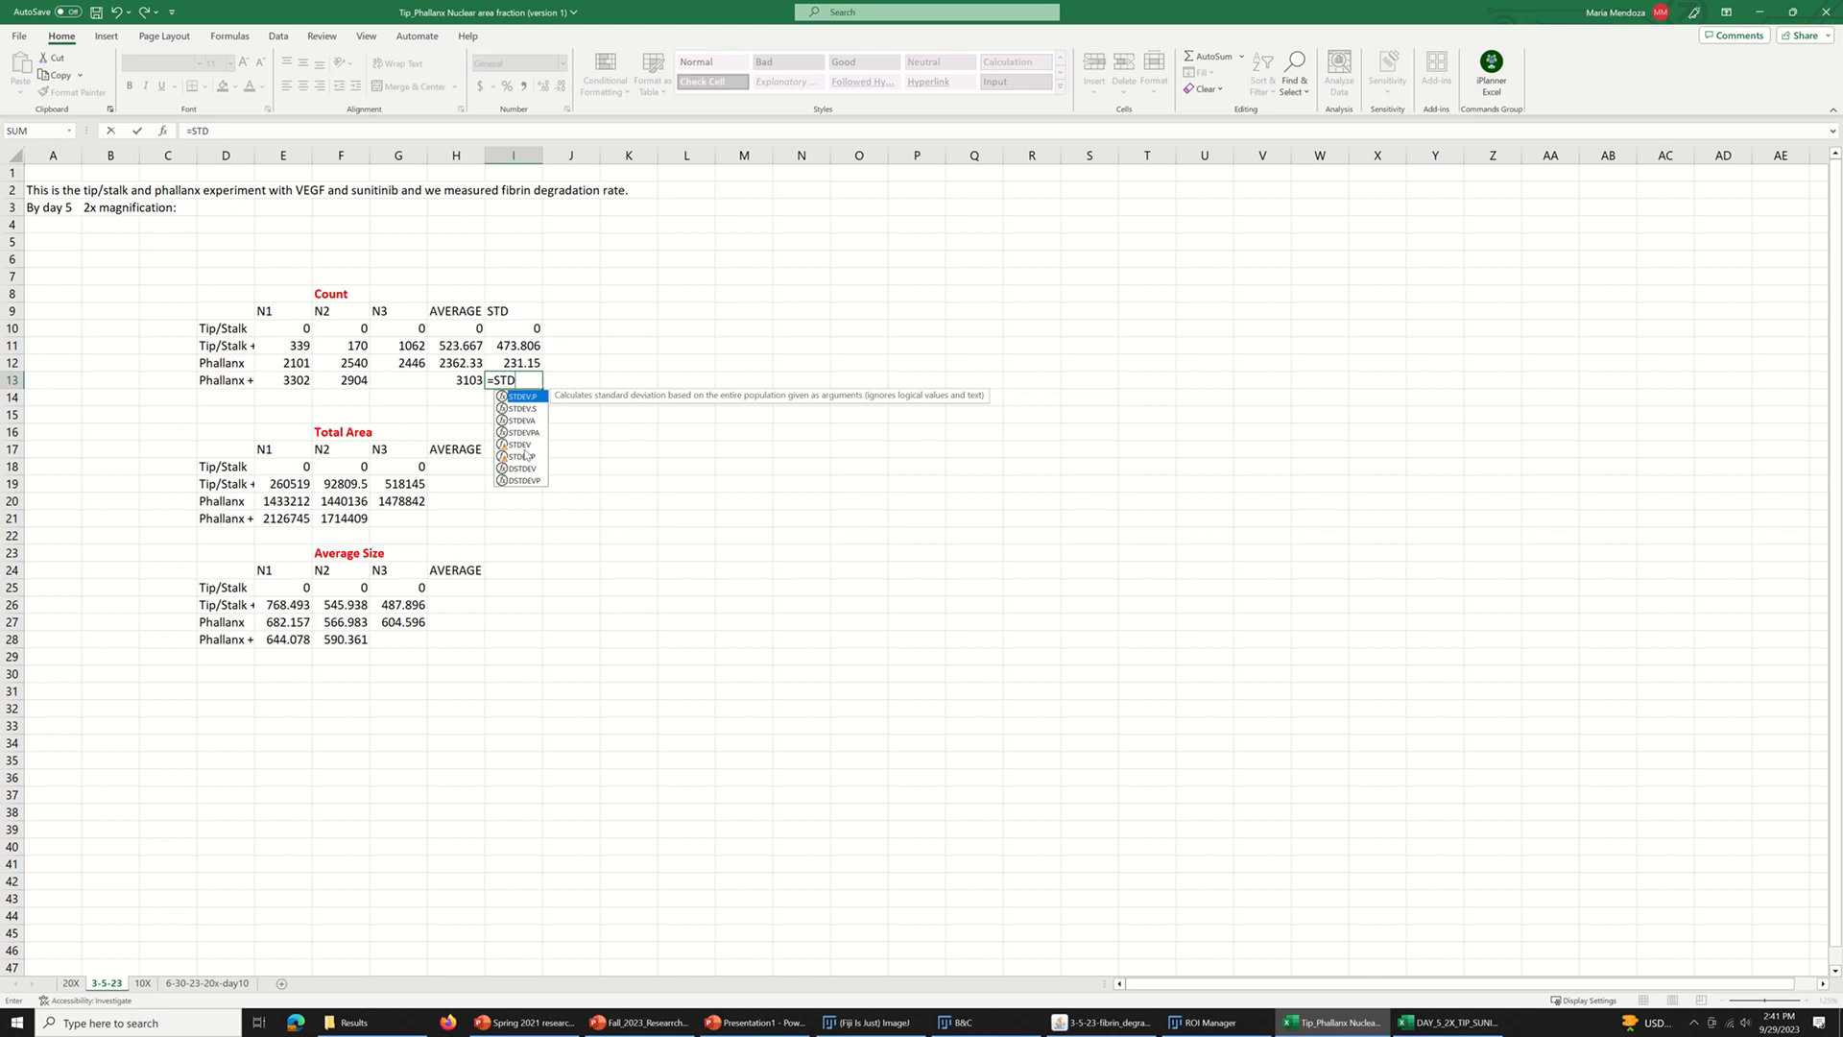
pyautogui.doubleClick(523, 446)
pyautogui.moveTo(289, 380); pyautogui.dragTo(322, 381)
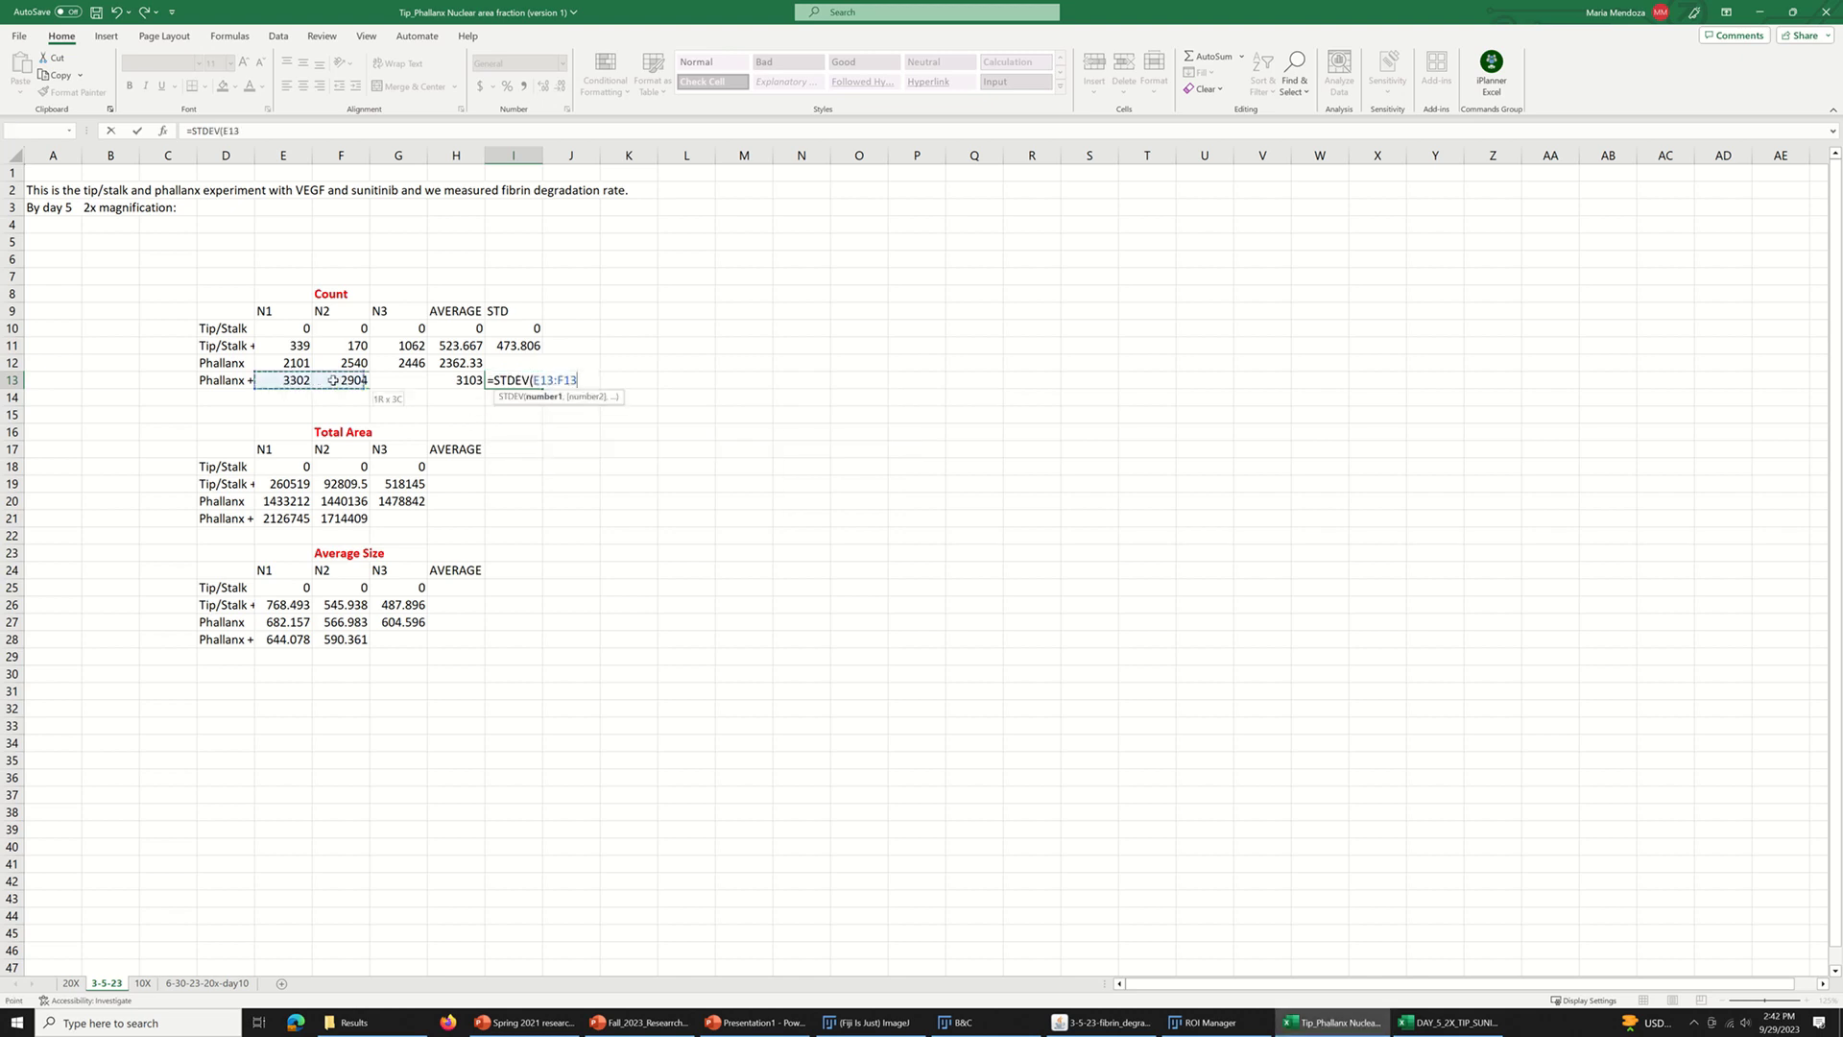
pyautogui.write(')')
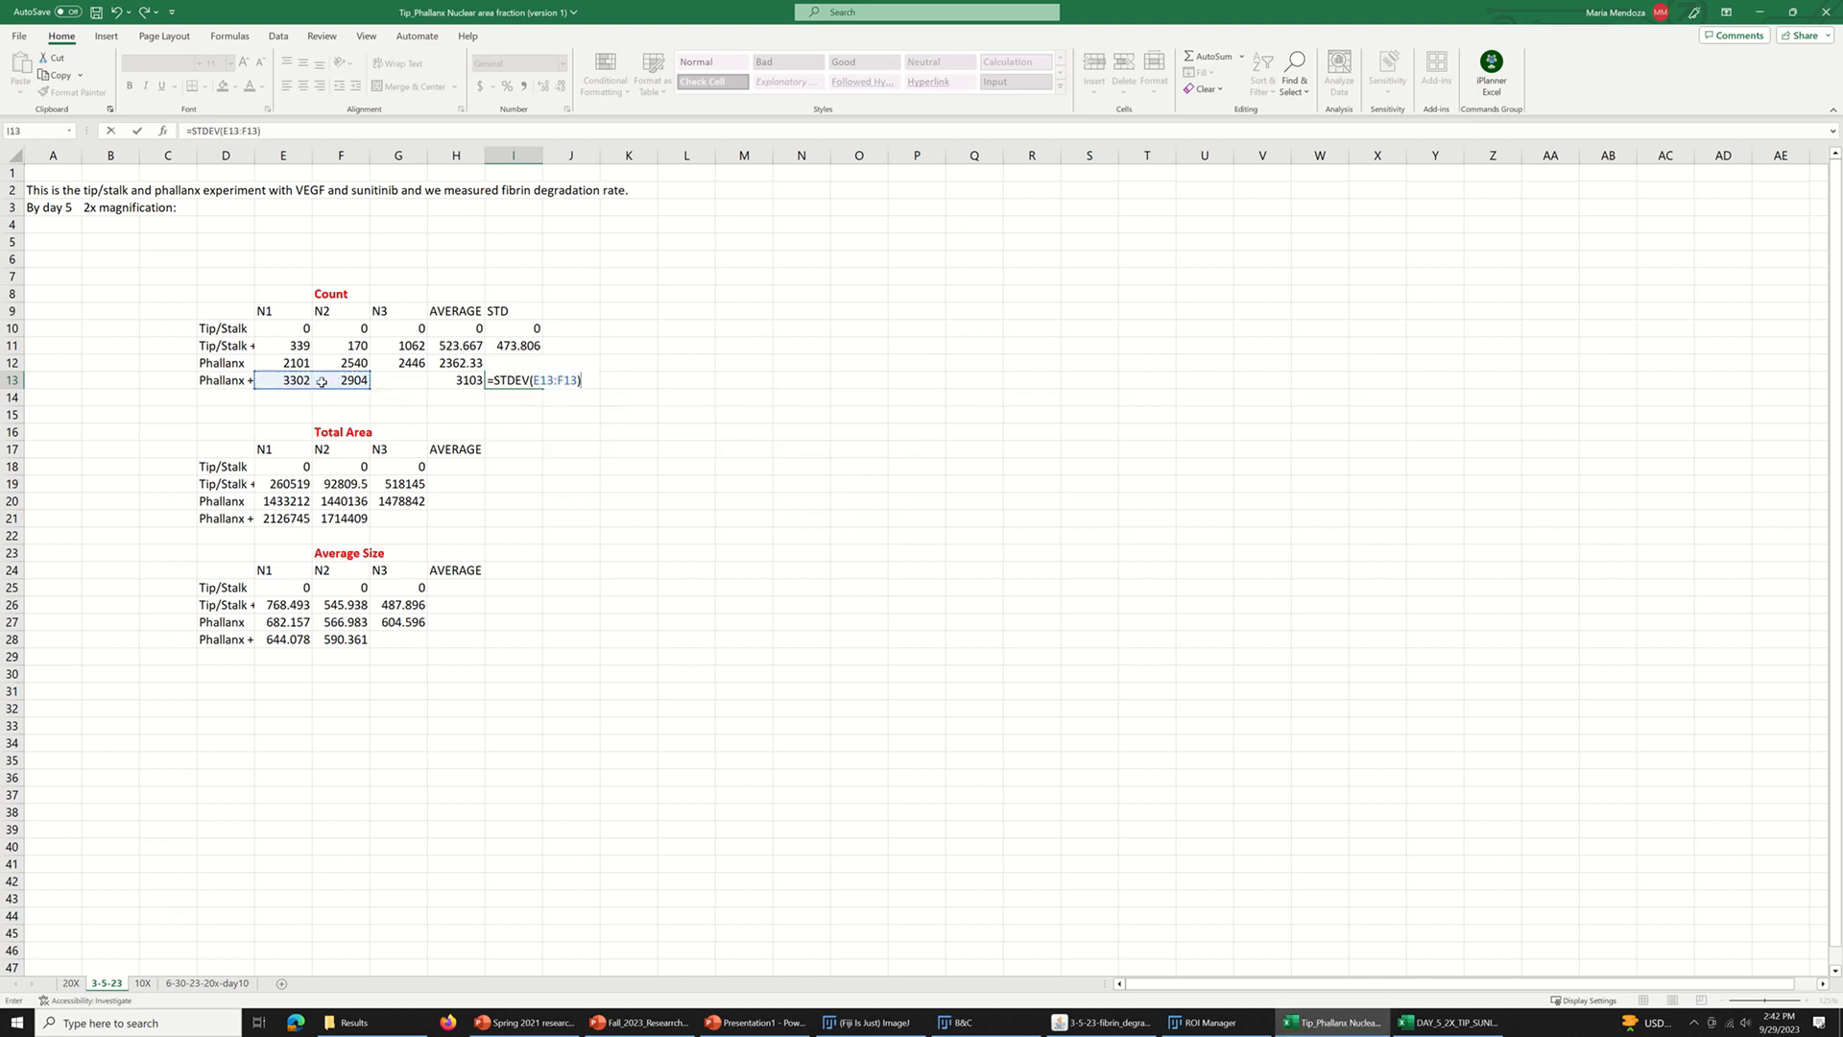
pyautogui.press('Return')
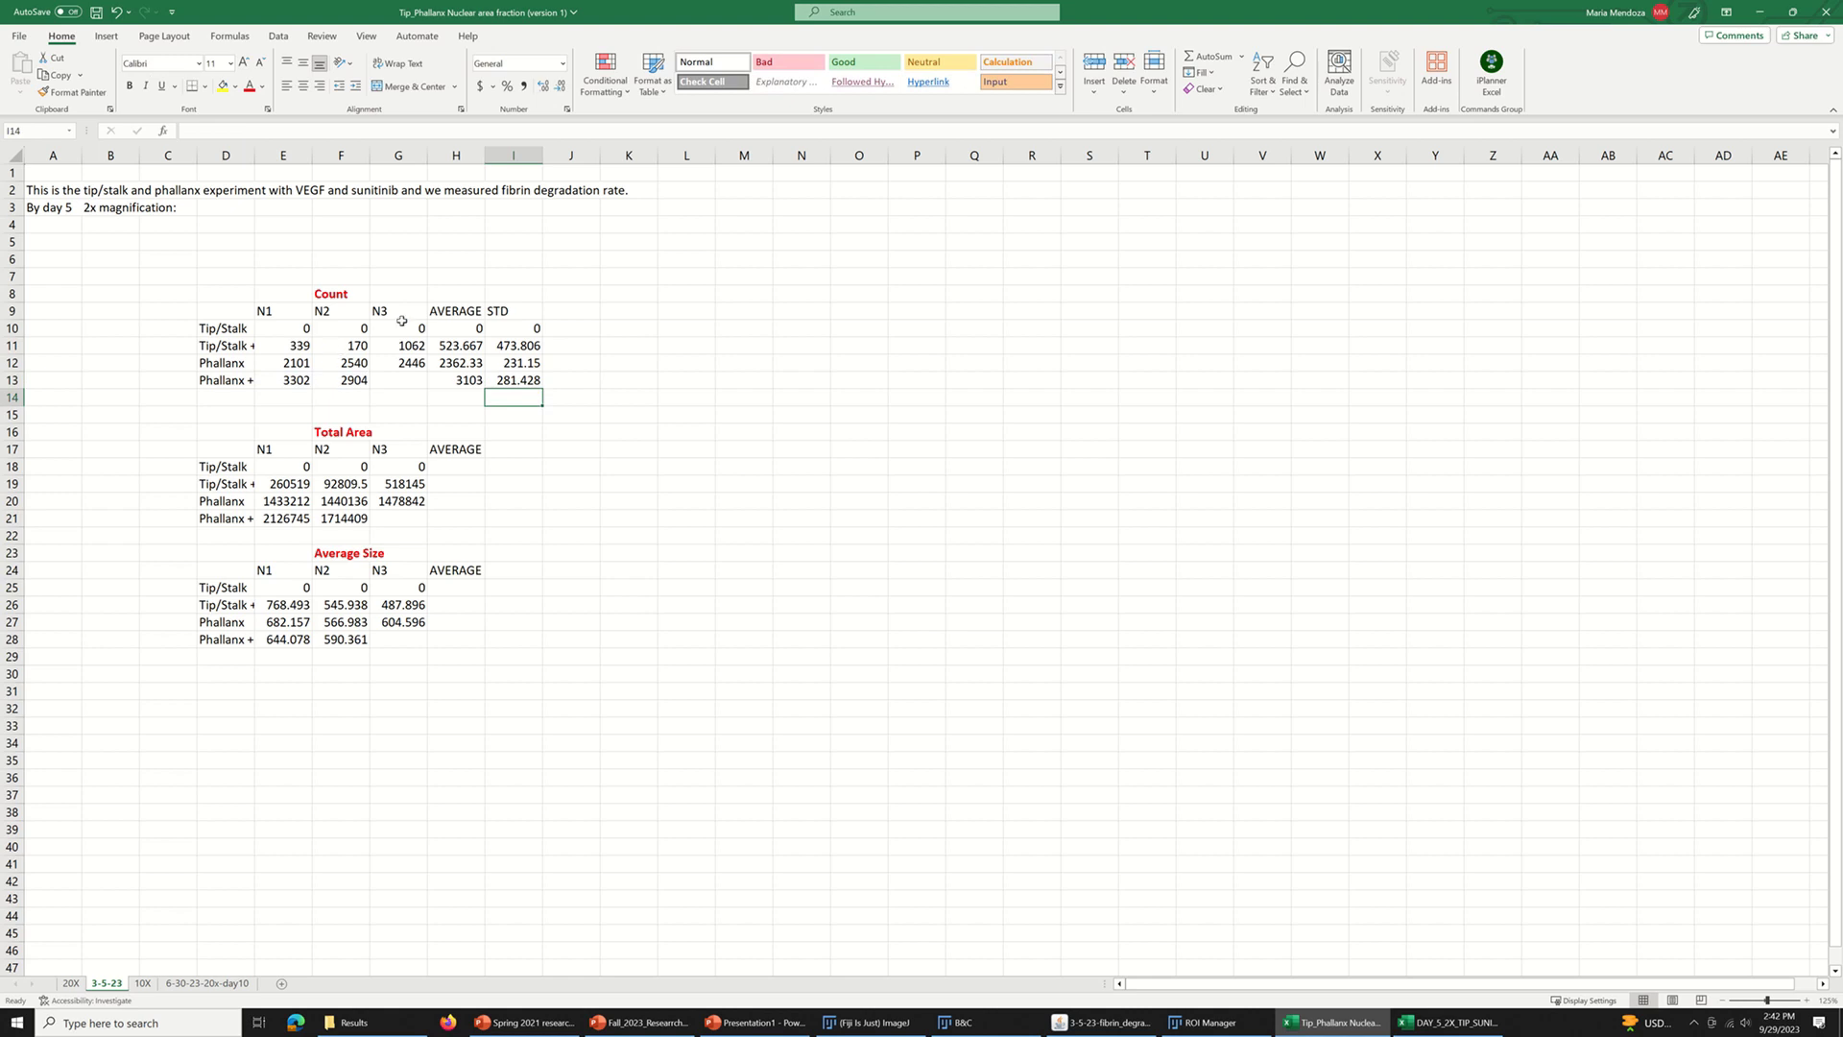
# - Copy the condition labels of the Count table (D9:D13) into the block starting at N9
pyautogui.click(660, 398)
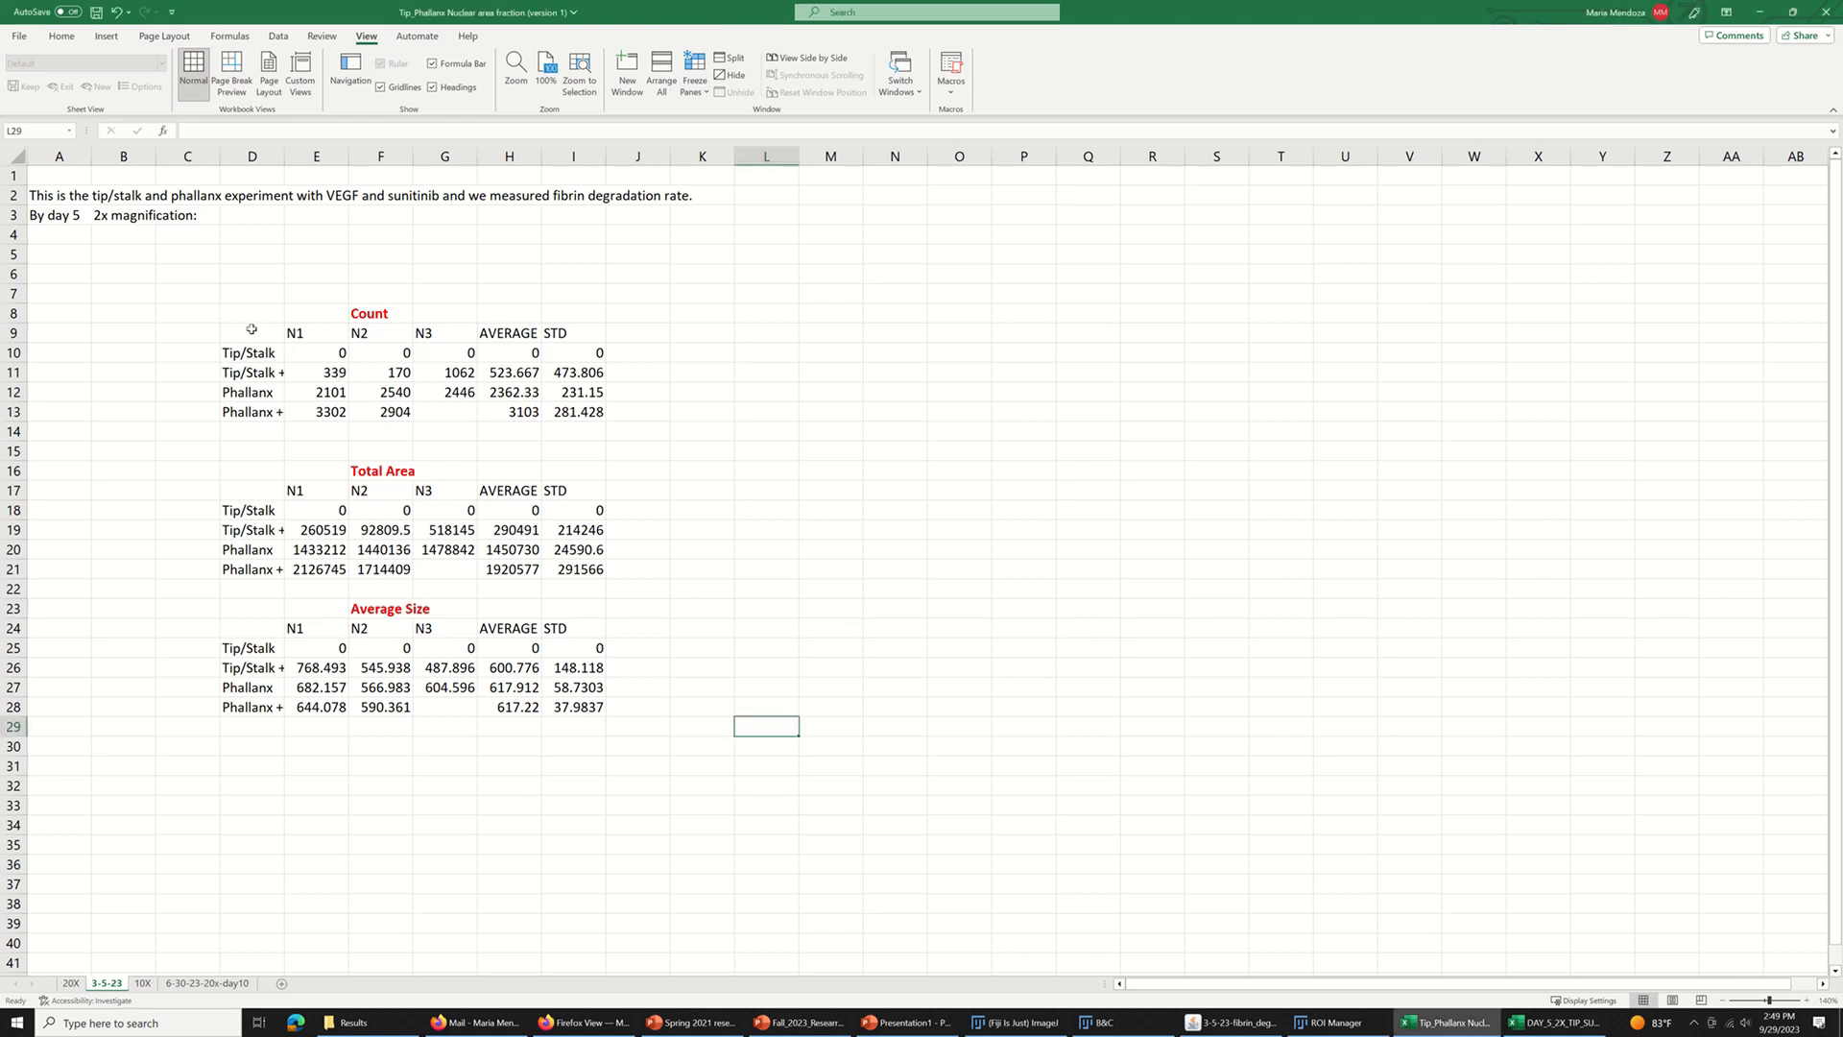
pyautogui.moveTo(252, 329); pyautogui.dragTo(254, 405)
pyautogui.hotkey('ctrl', 'c')
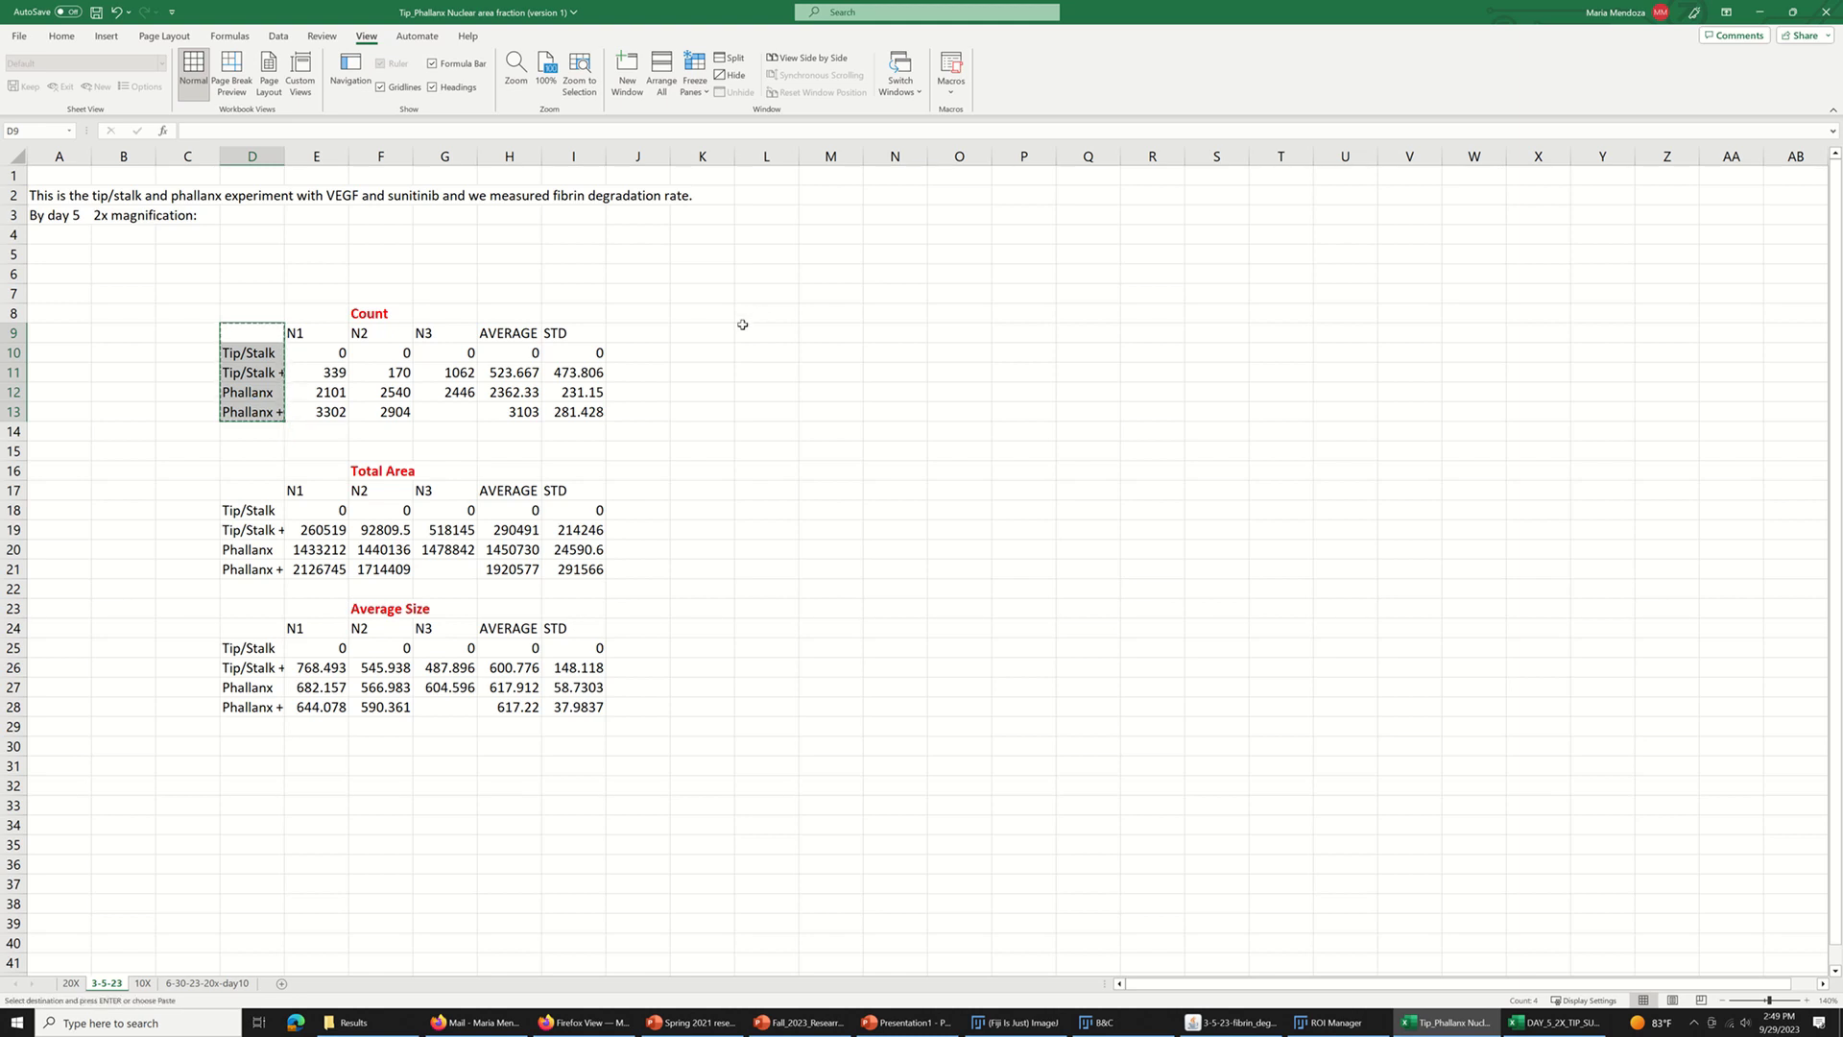
pyautogui.click(768, 332)
pyautogui.click(897, 333)
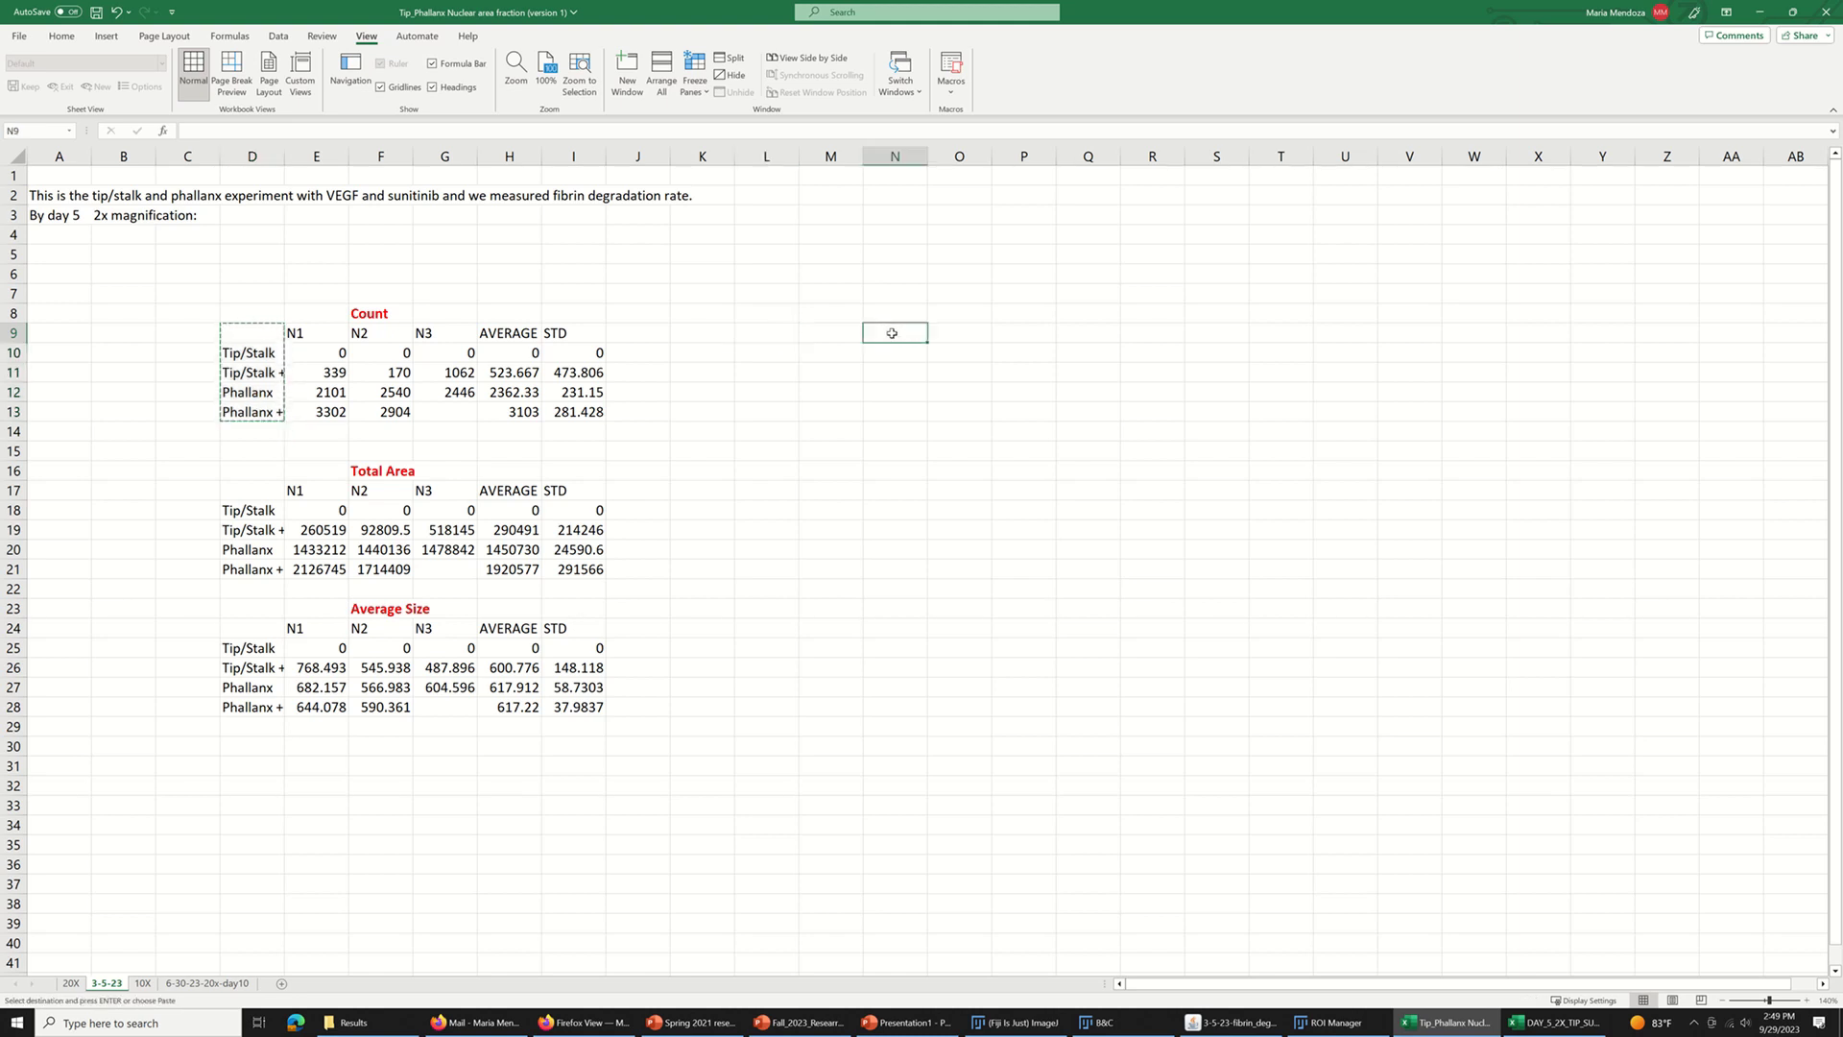
pyautogui.hotkey('ctrl', 'v')
pyautogui.click(723, 370)
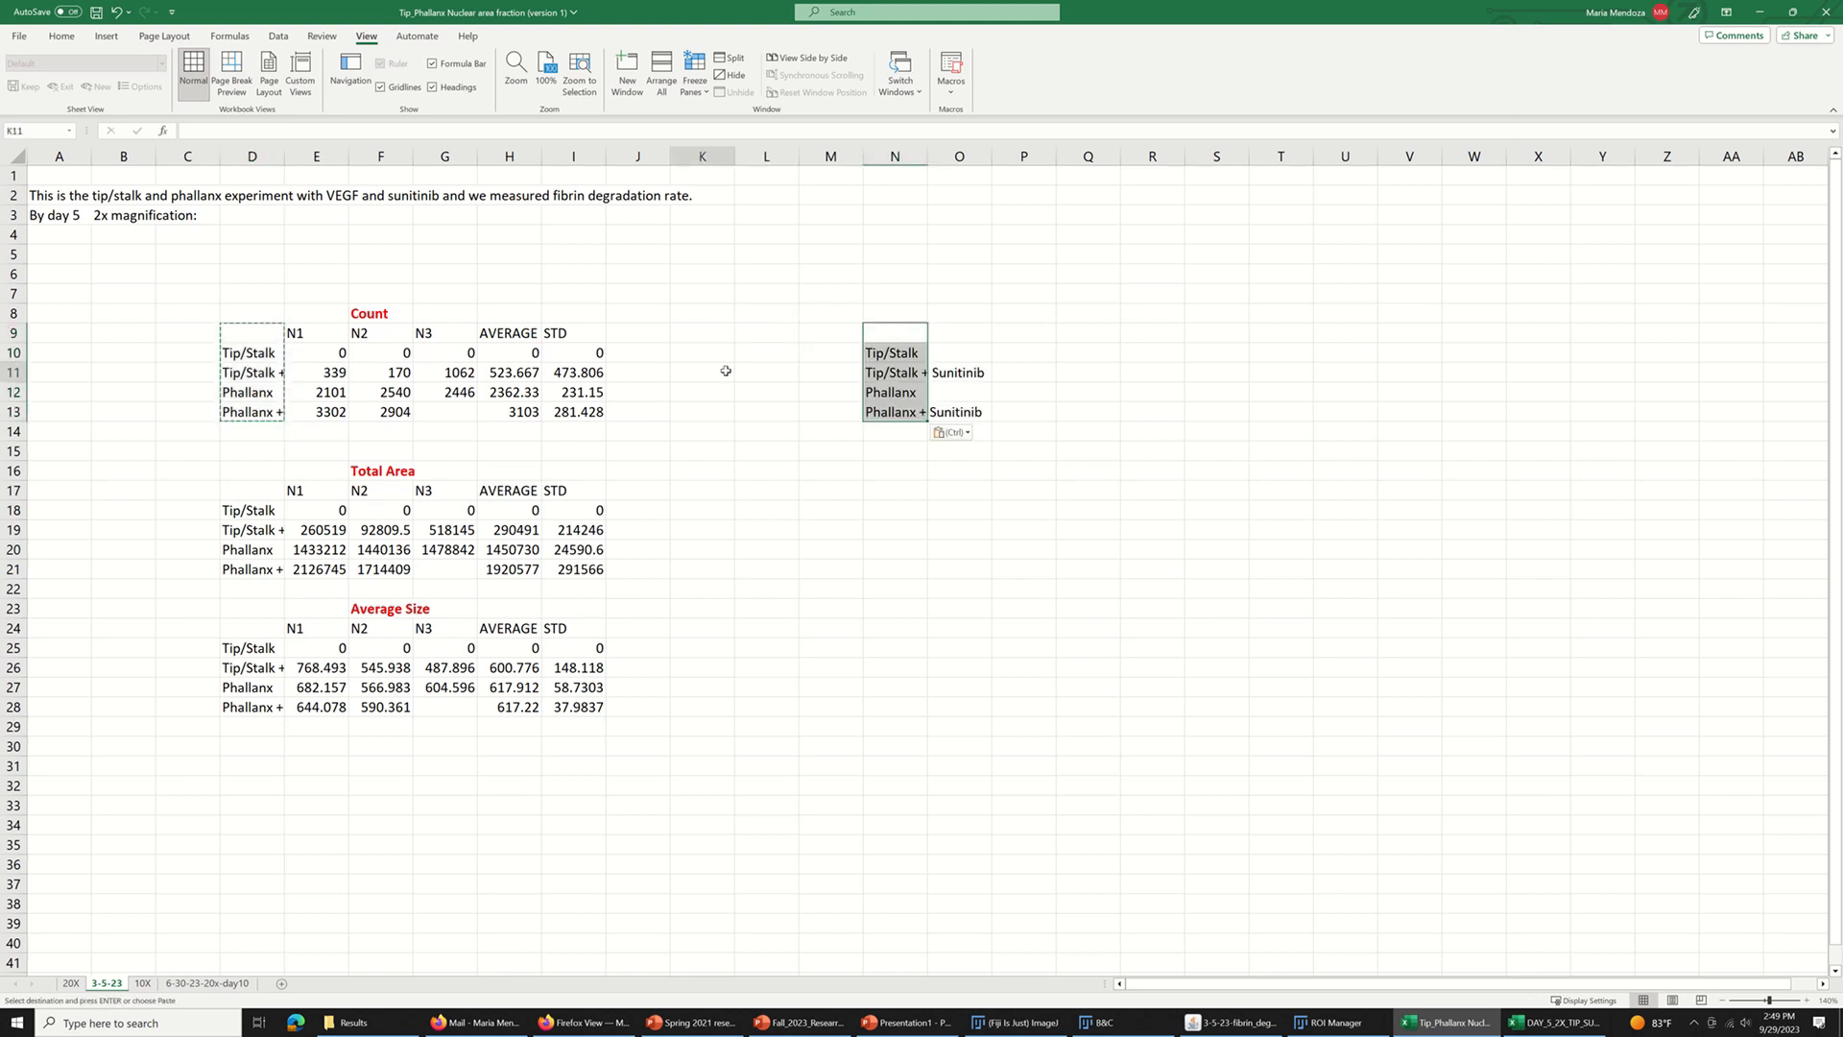
# - Copy the Count table's AVERAGE and STD columns (H9:I13) into the block starting at O9
pyautogui.click(509, 329)
pyautogui.moveTo(509, 326); pyautogui.dragTo(509, 413)
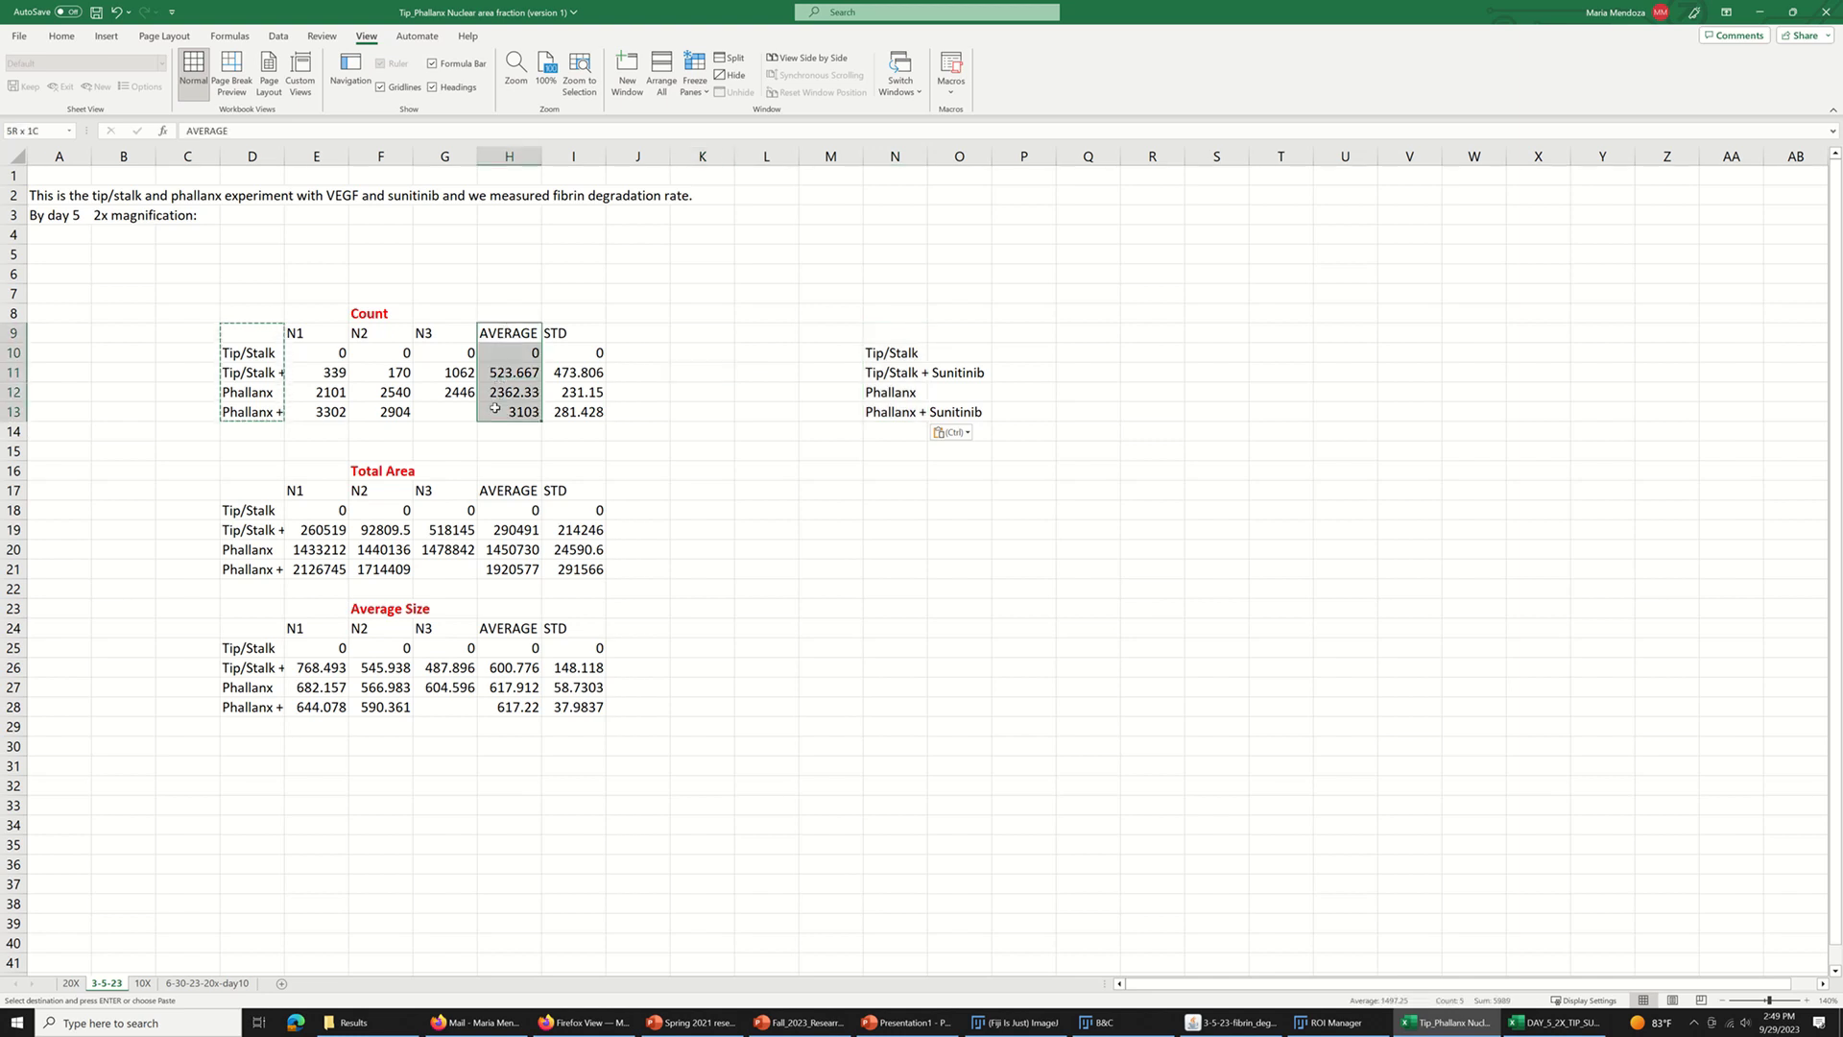
pyautogui.click(755, 352)
pyautogui.moveTo(509, 333); pyautogui.dragTo(570, 411)
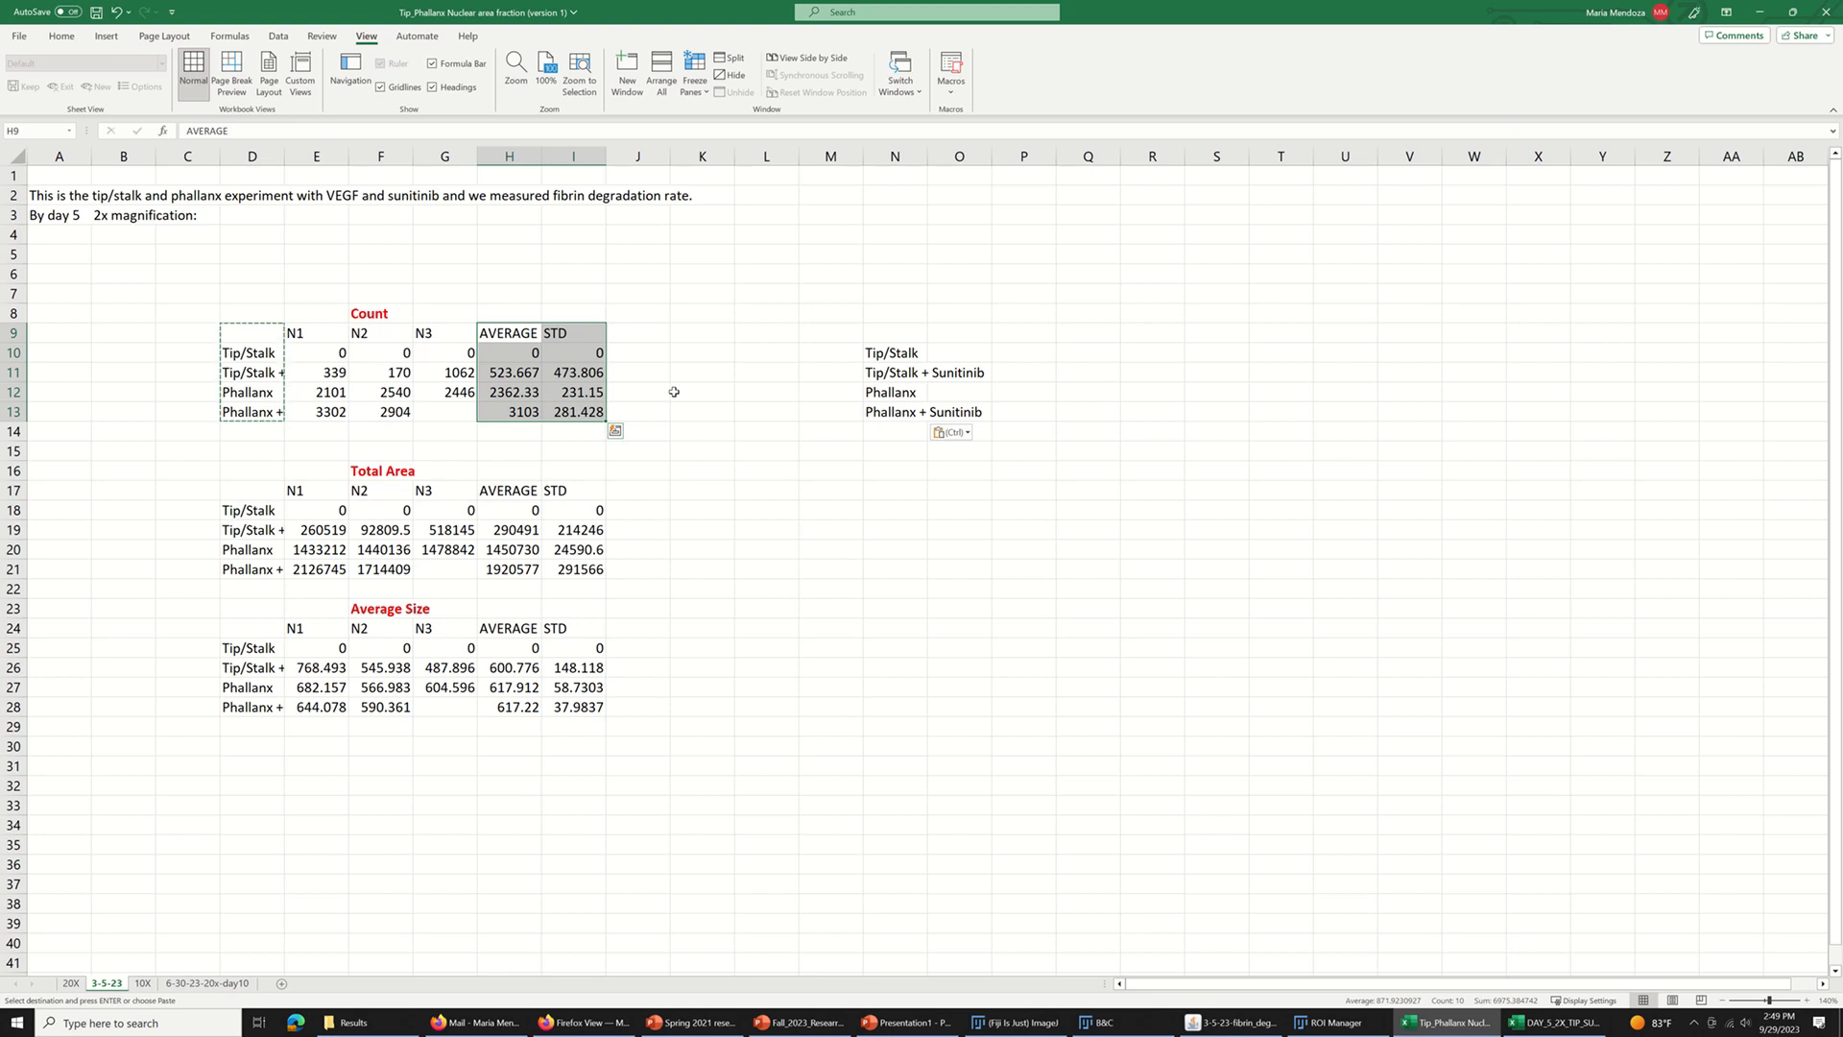
pyautogui.hotkey('ctrl', 'c')
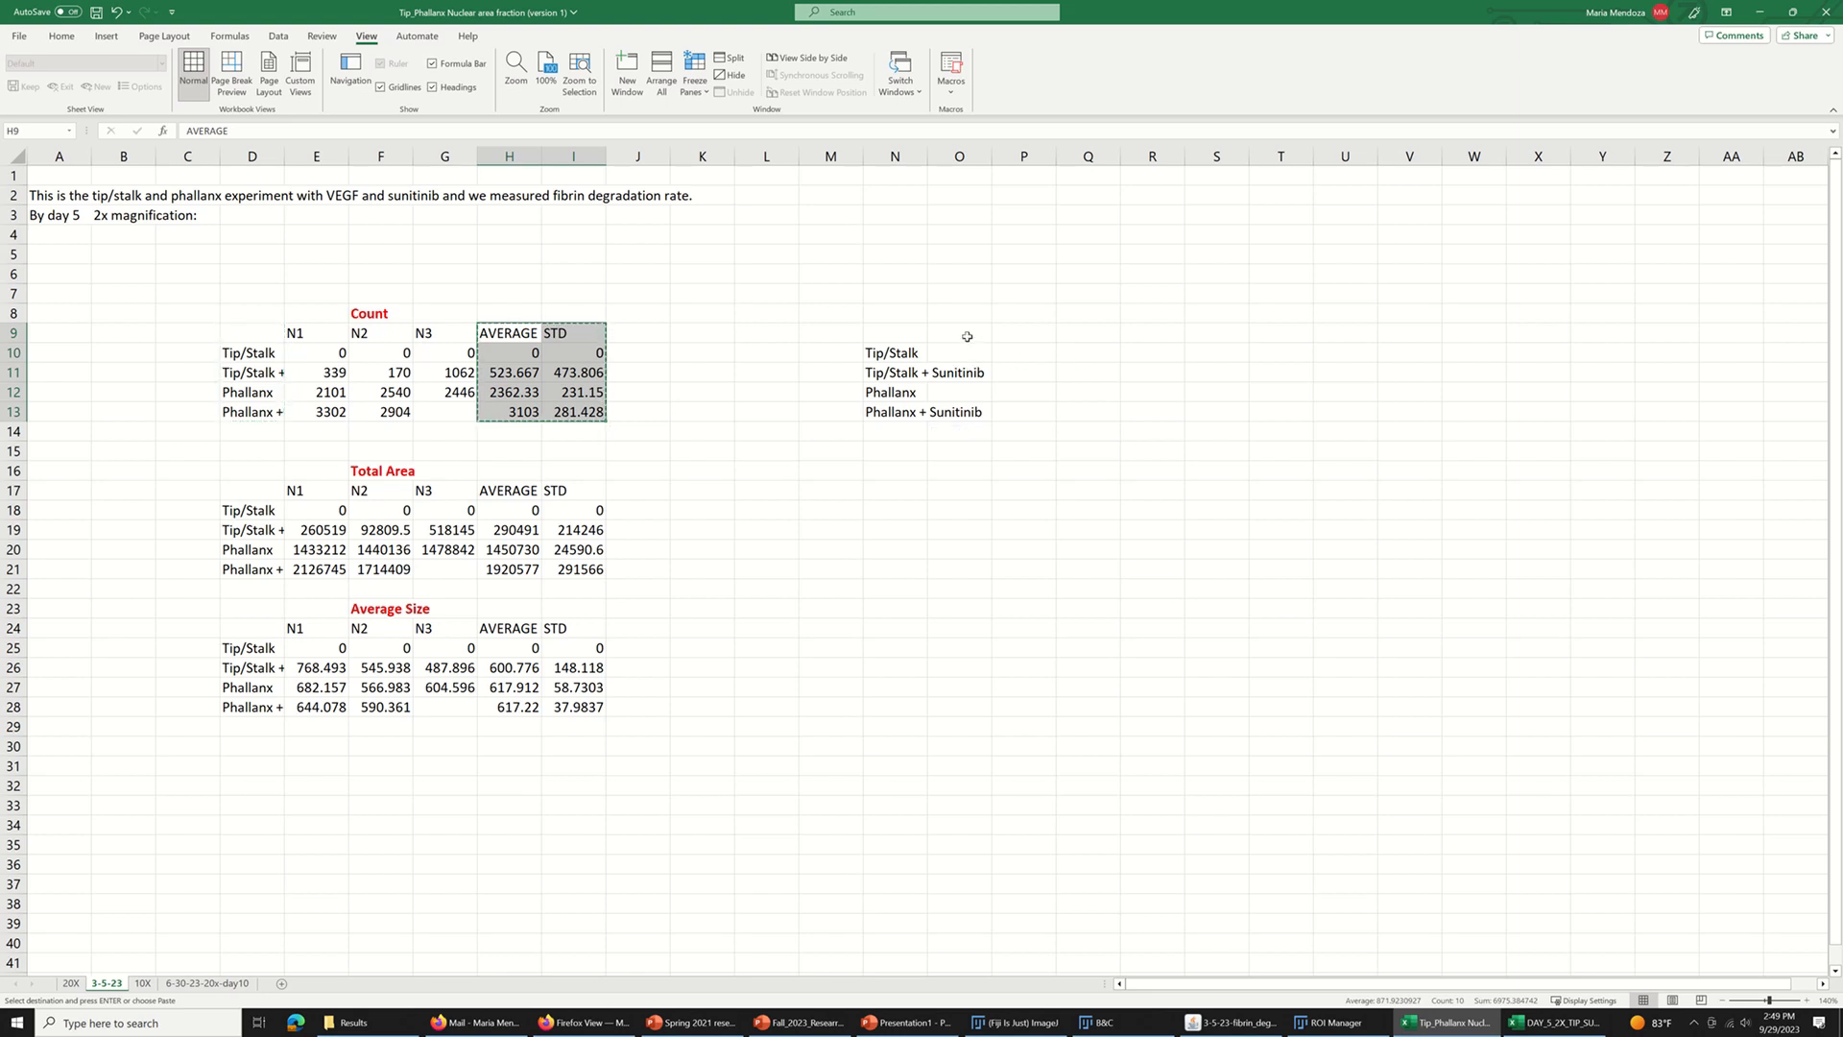
pyautogui.click(967, 336)
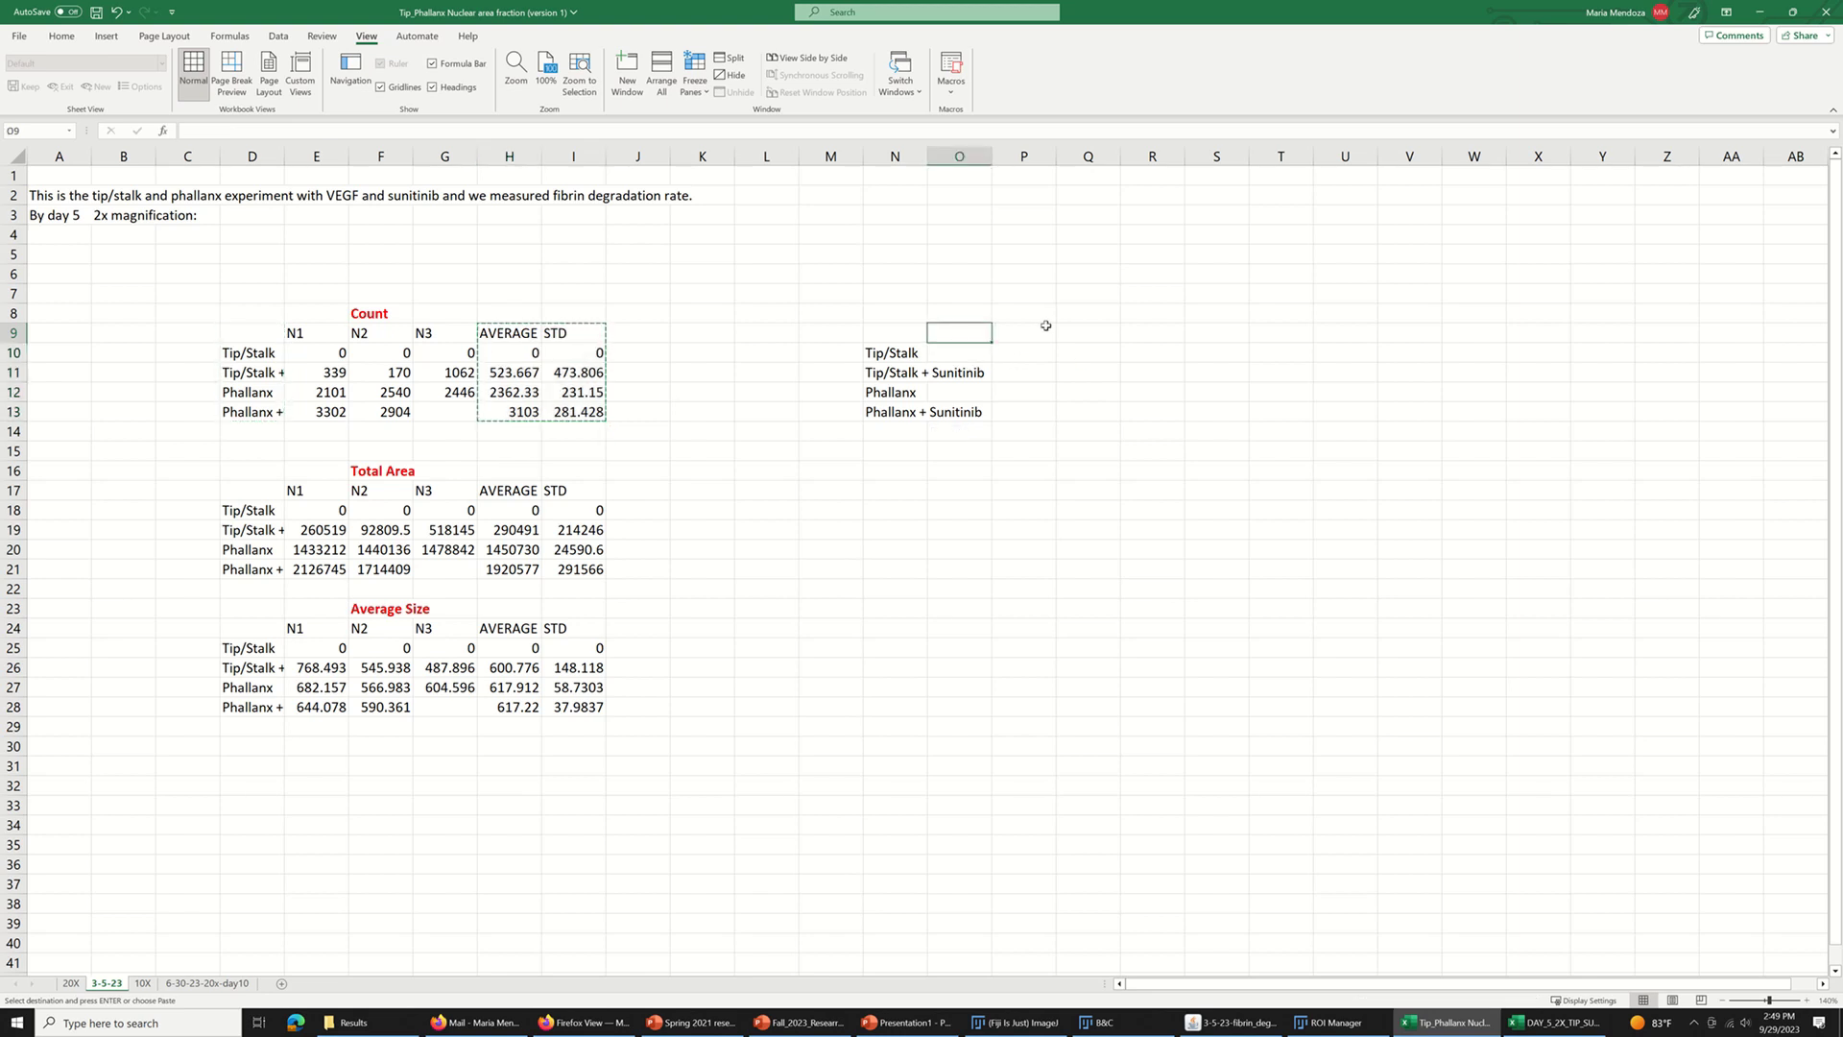
pyautogui.hotkey('ctrl', 'v')
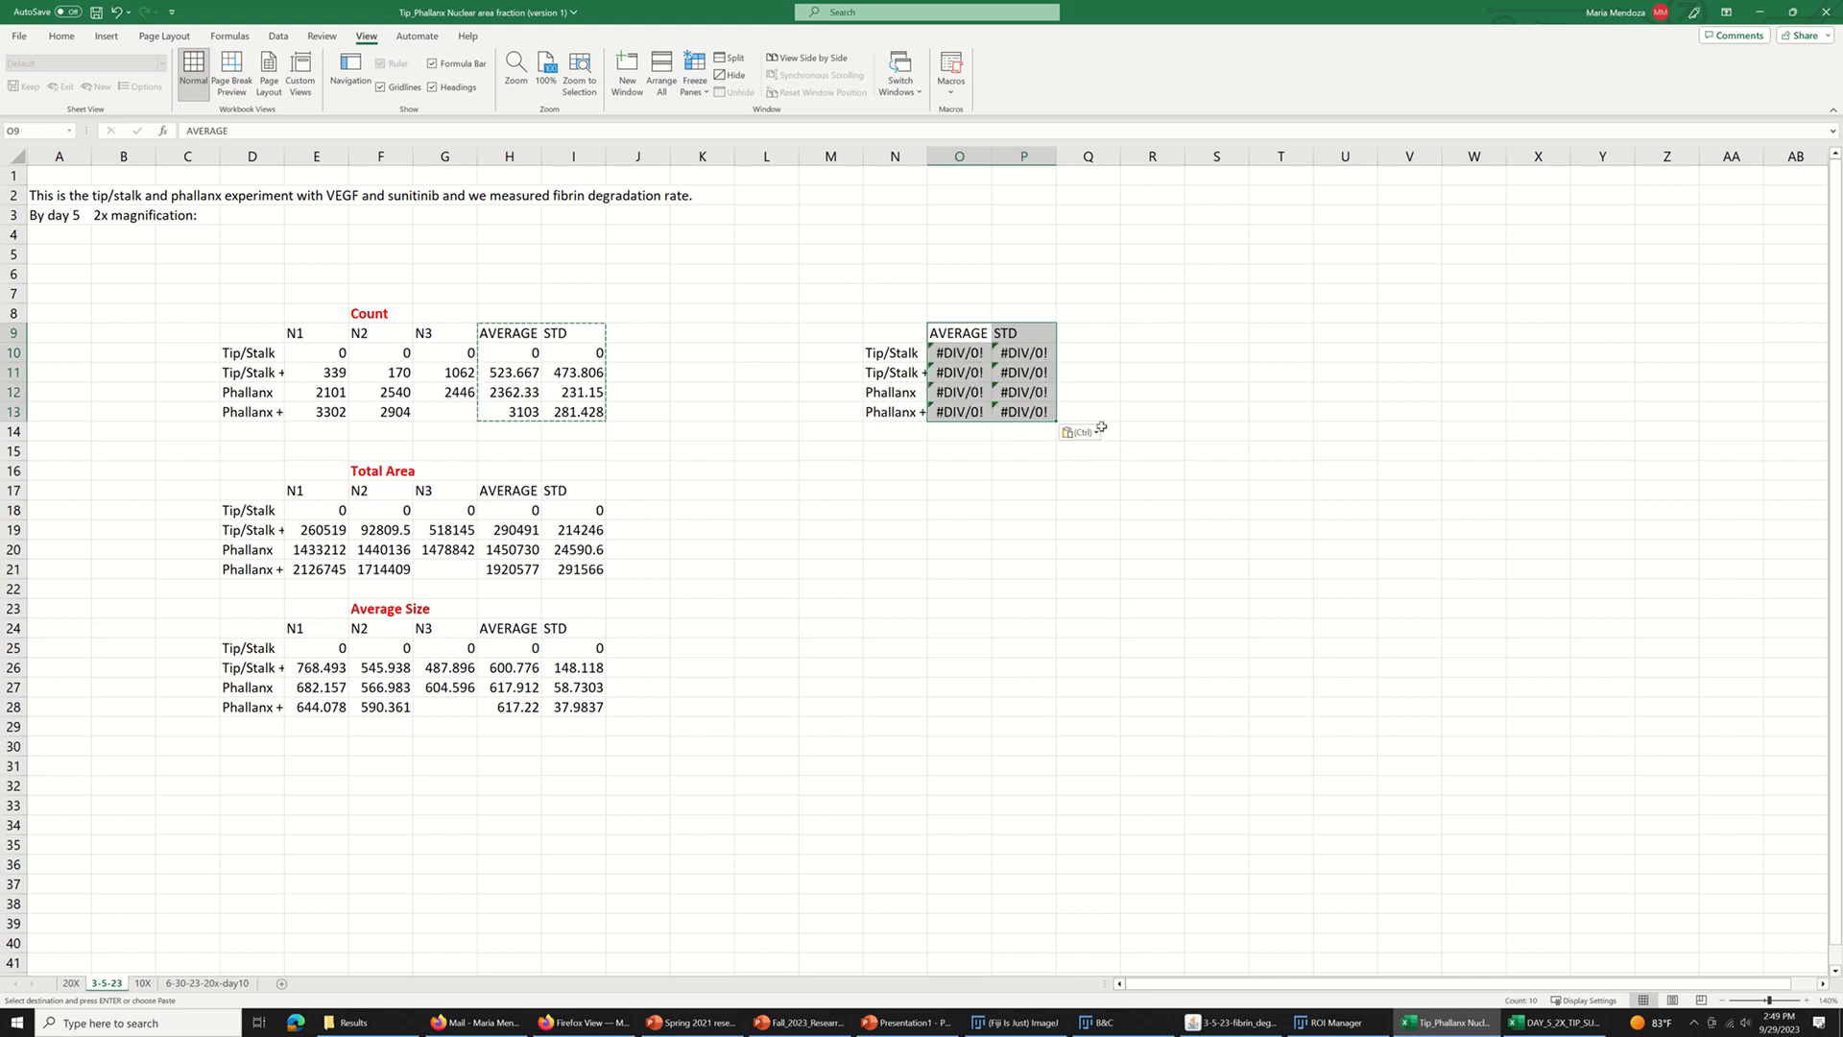
# - Convert the pasted AVERAGE and STD block at O9:P13 to values only
pyautogui.click(1081, 434)
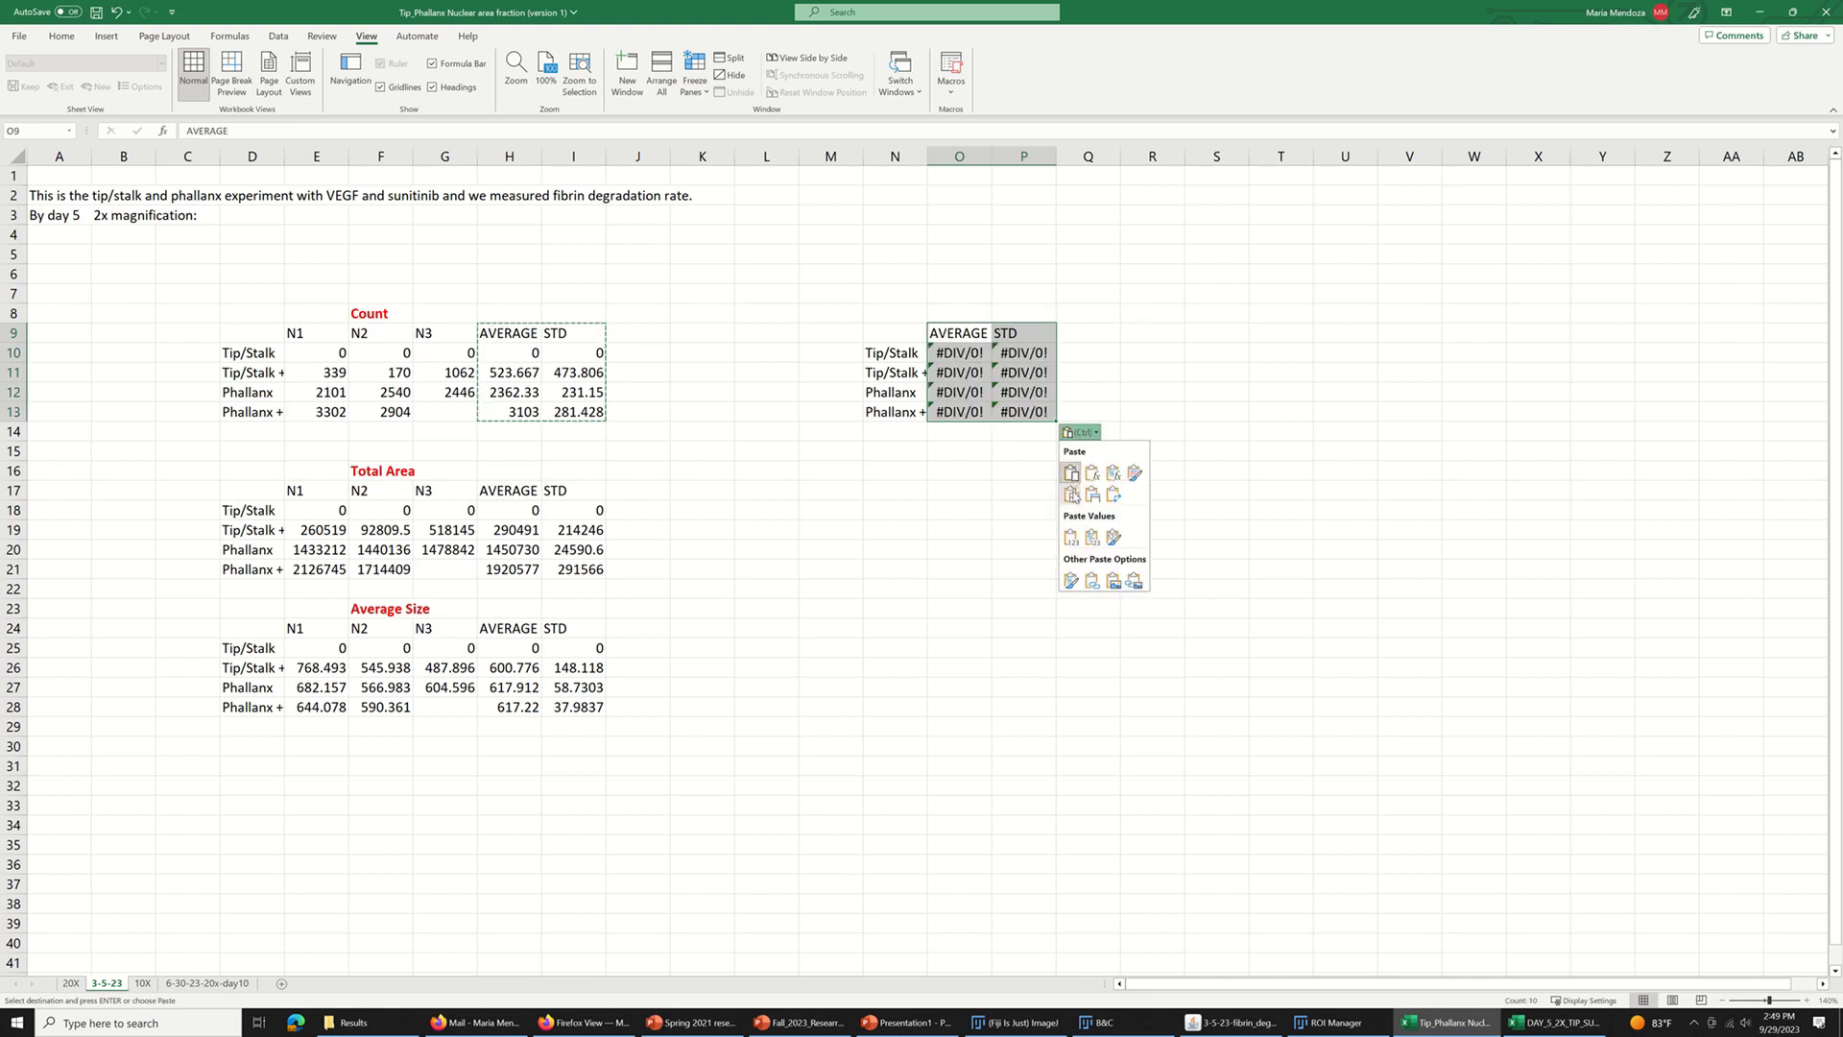
pyautogui.moveTo(936, 6)
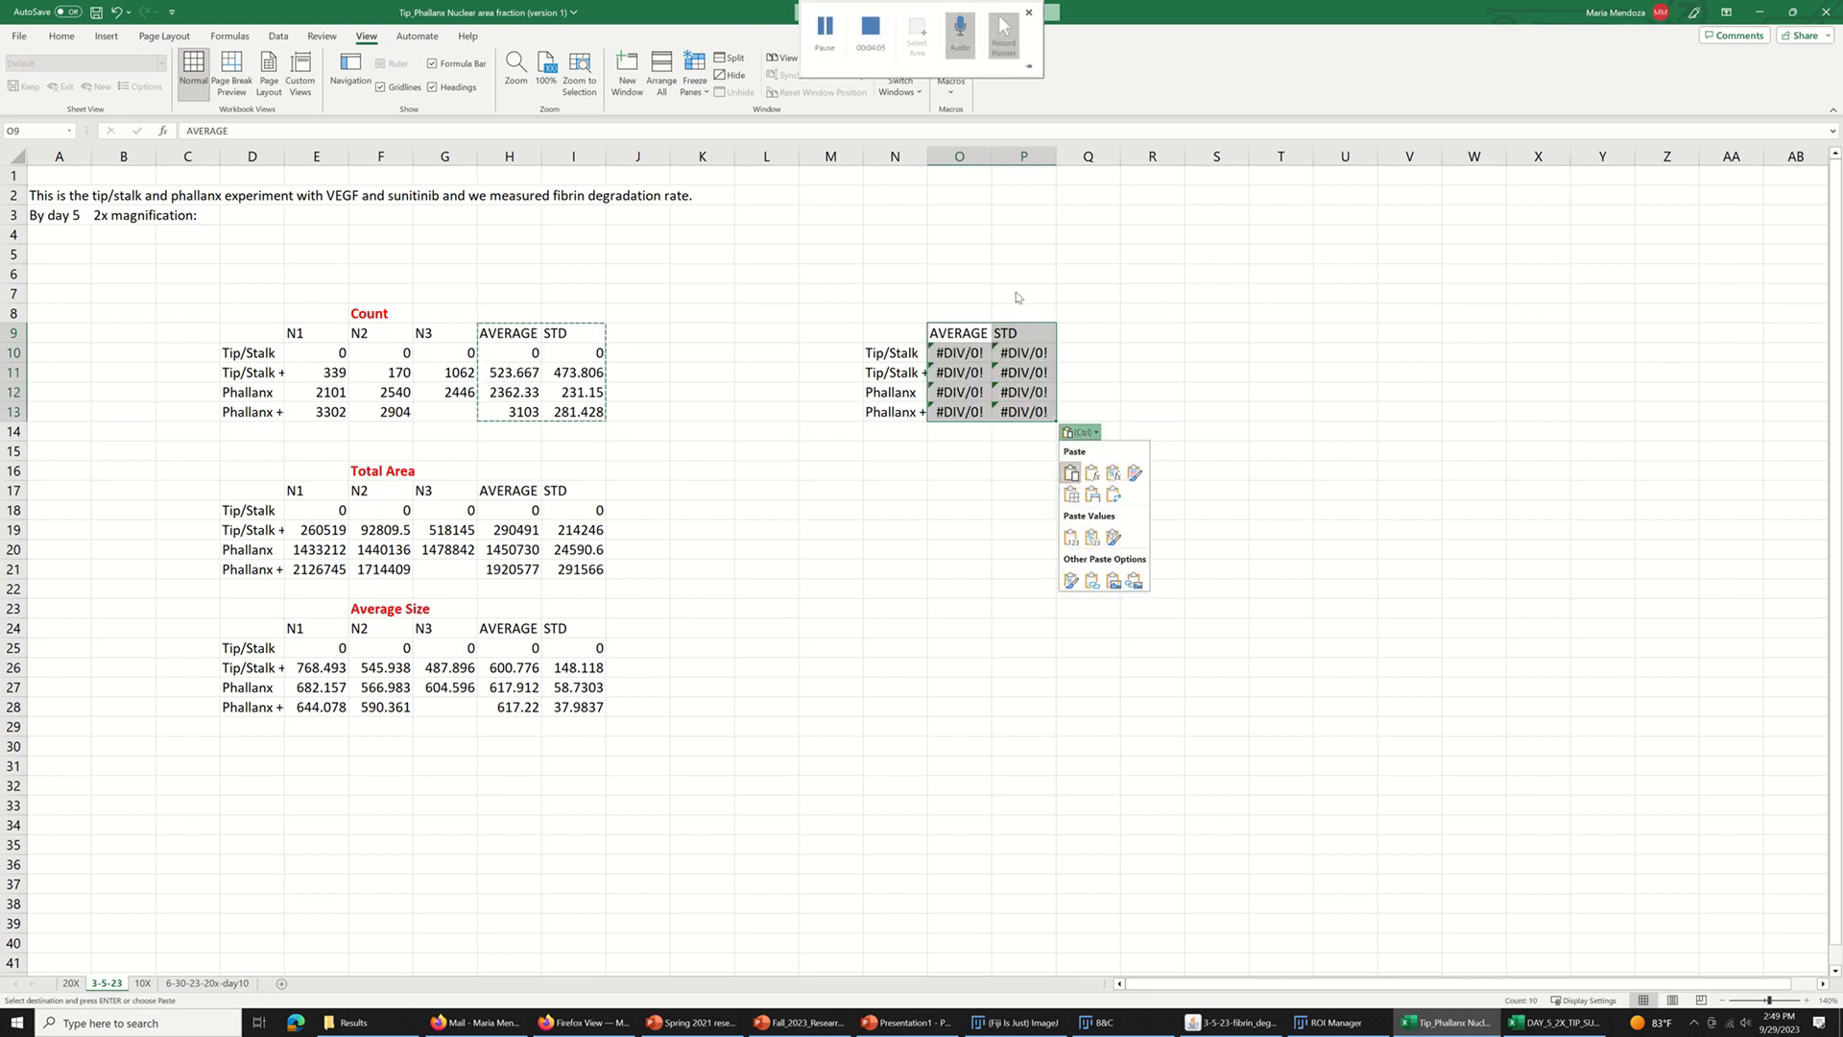
pyautogui.click(1070, 536)
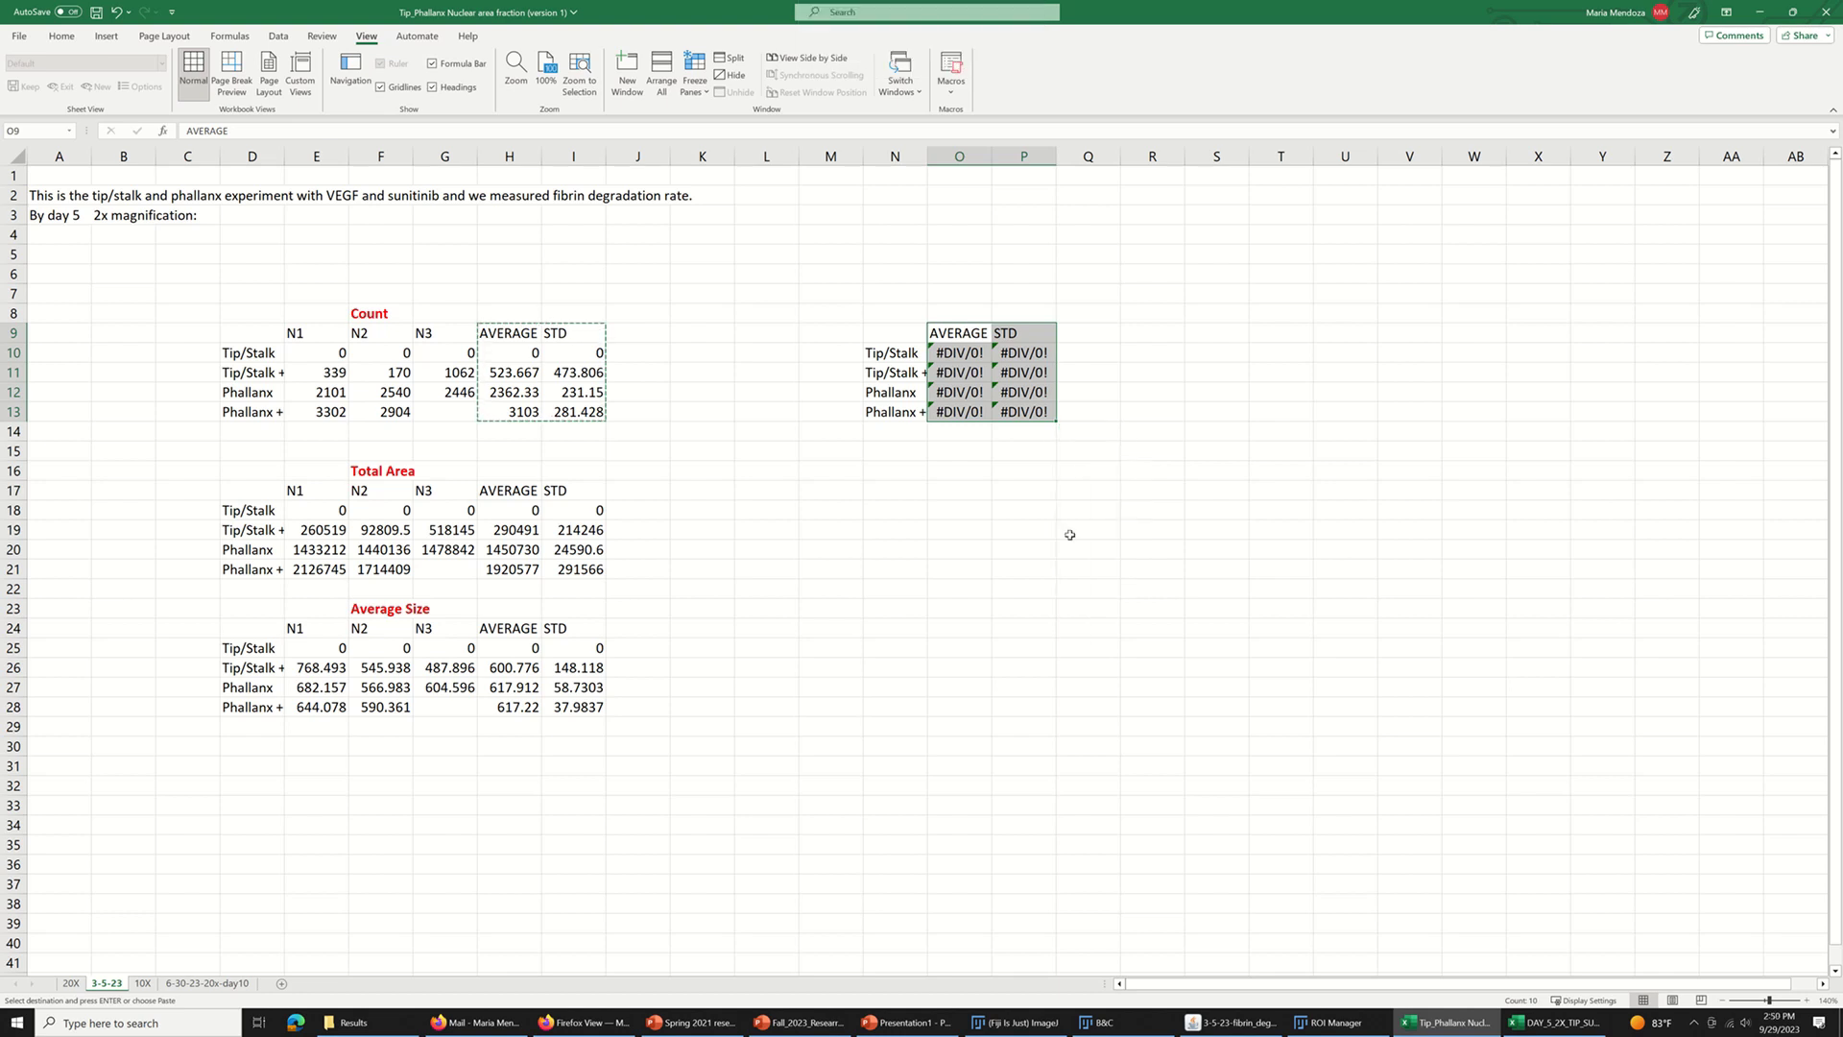
pyautogui.click(1045, 501)
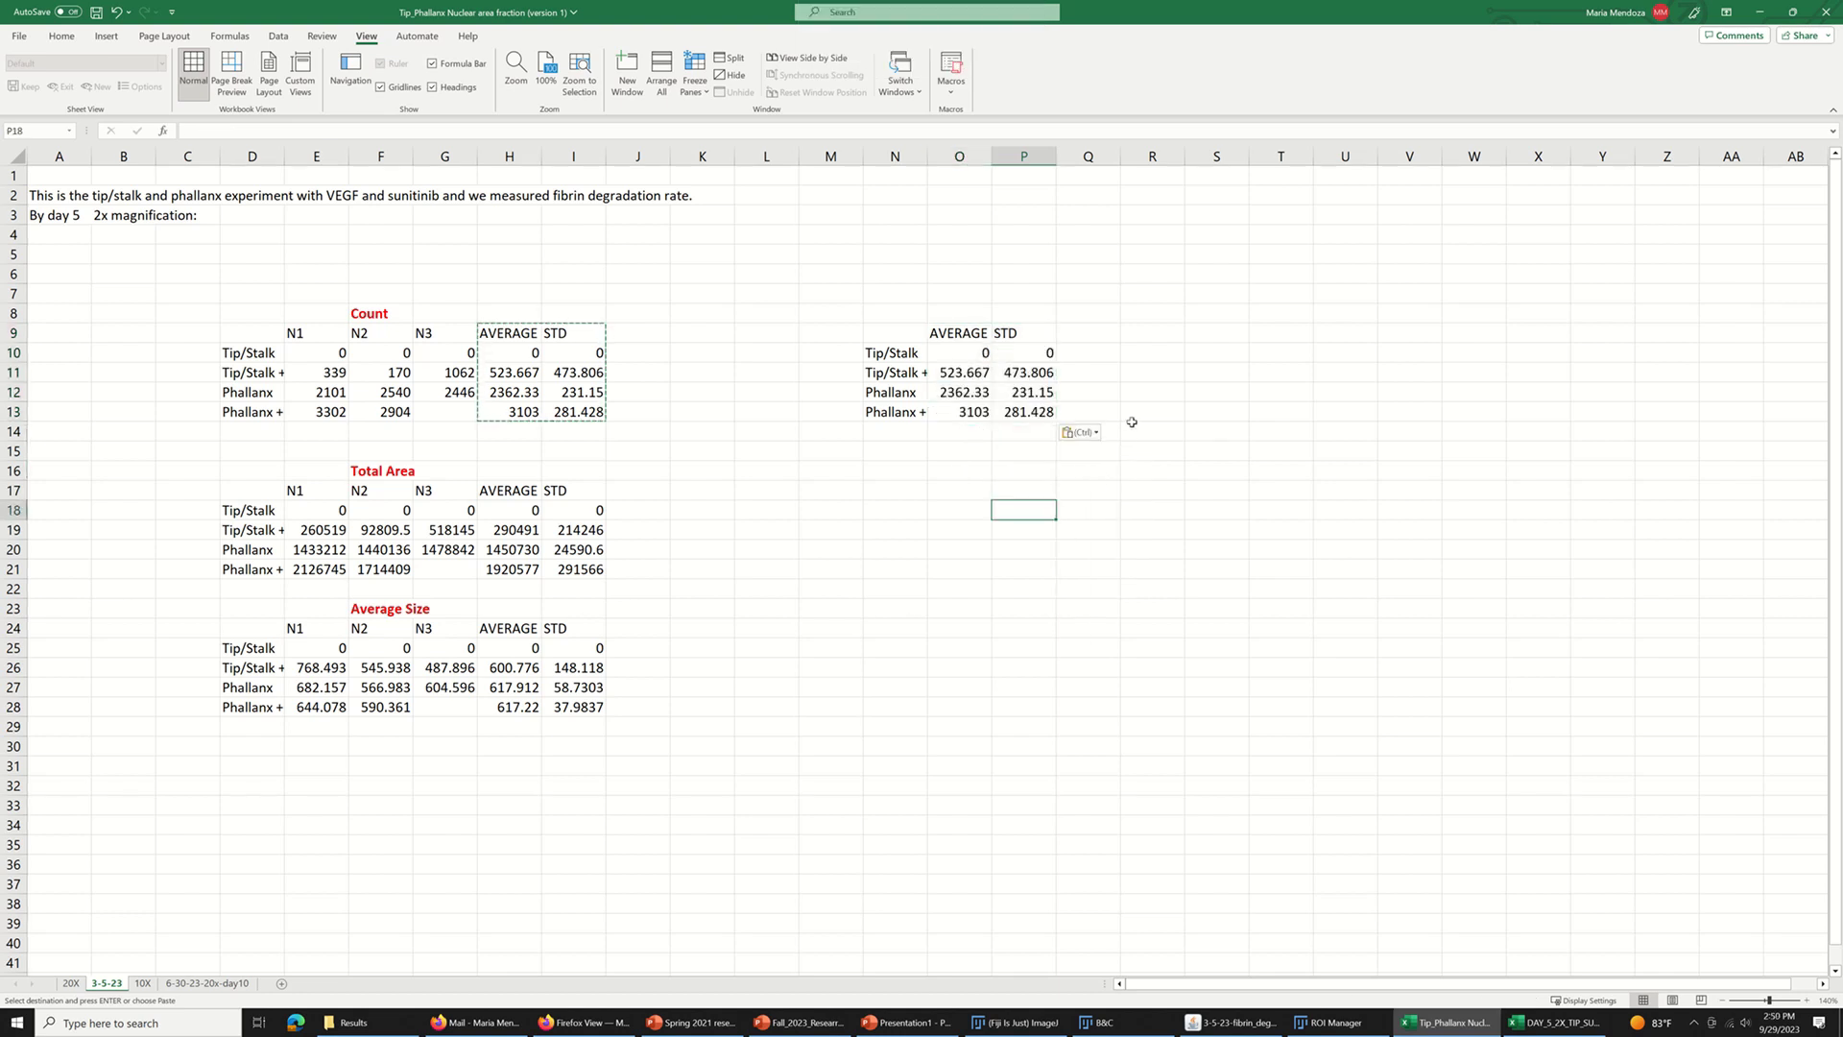
pyautogui.click(1195, 392)
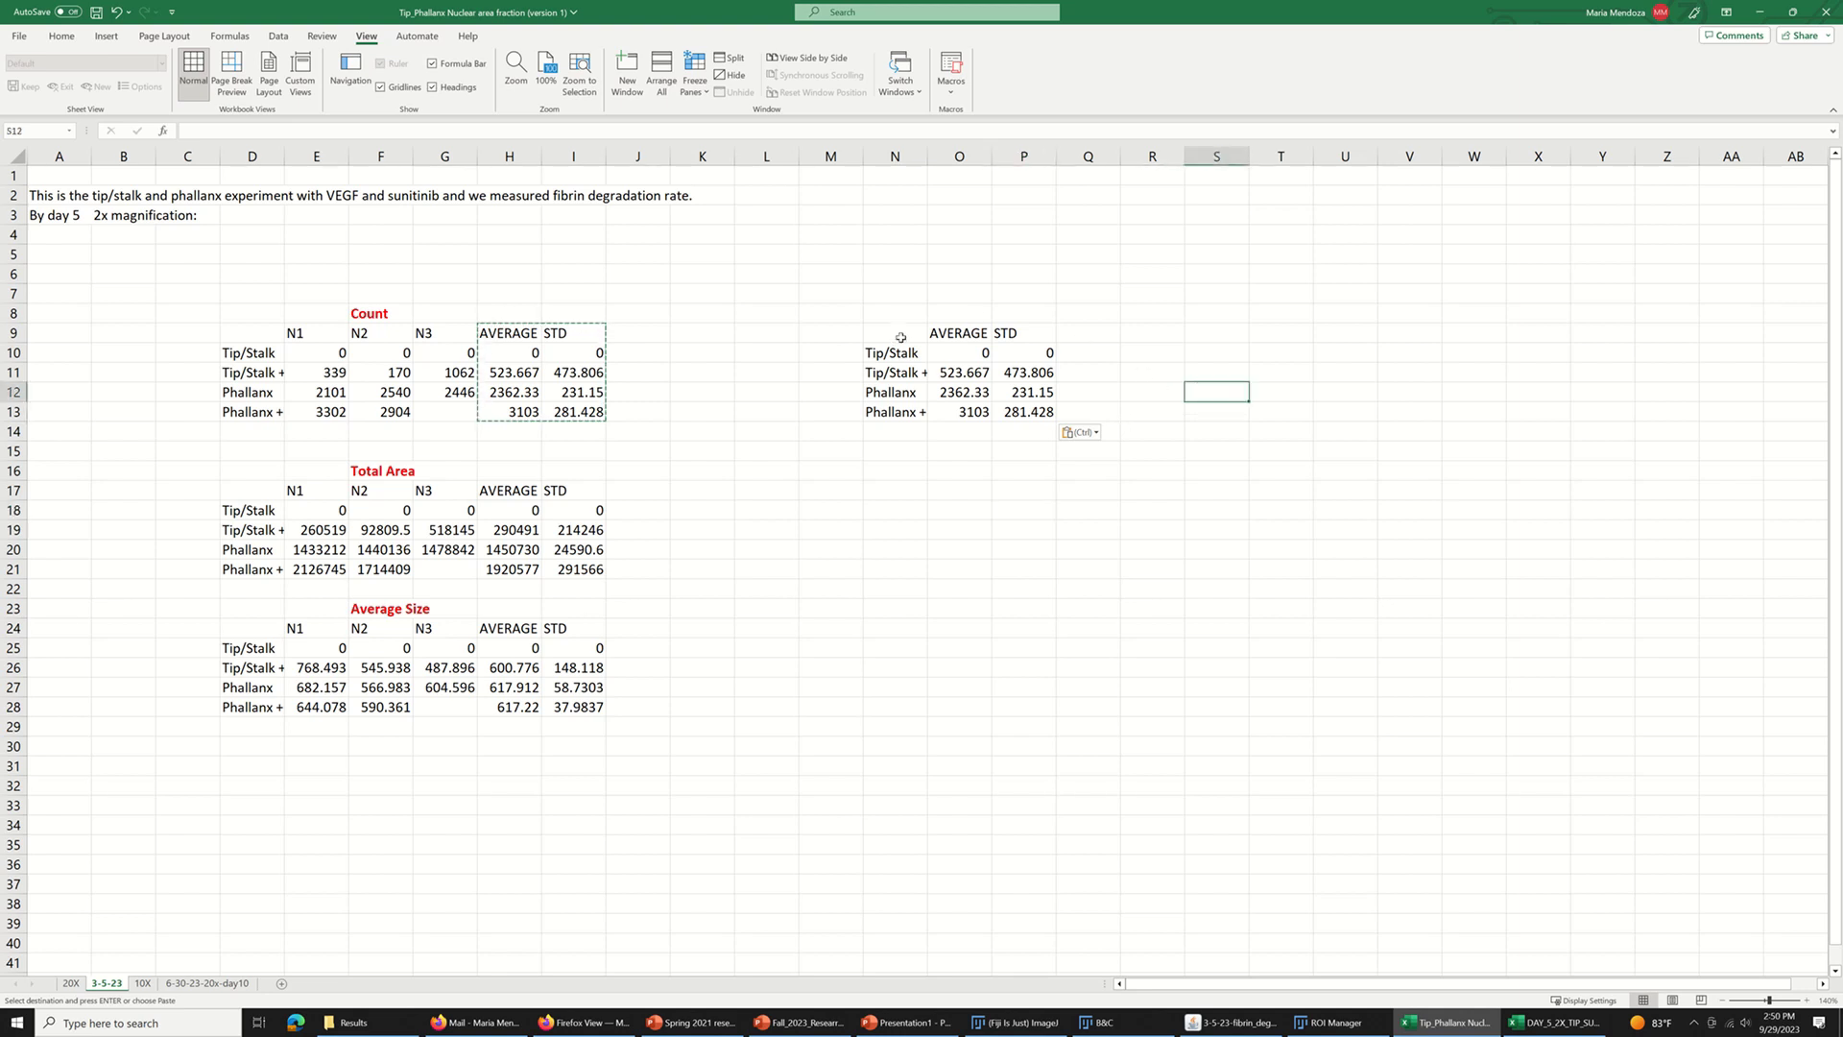
# - Insert a clustered column chart from the copied condition labels and averages in N9:O13
pyautogui.moveTo(900, 337); pyautogui.dragTo(1011, 413)
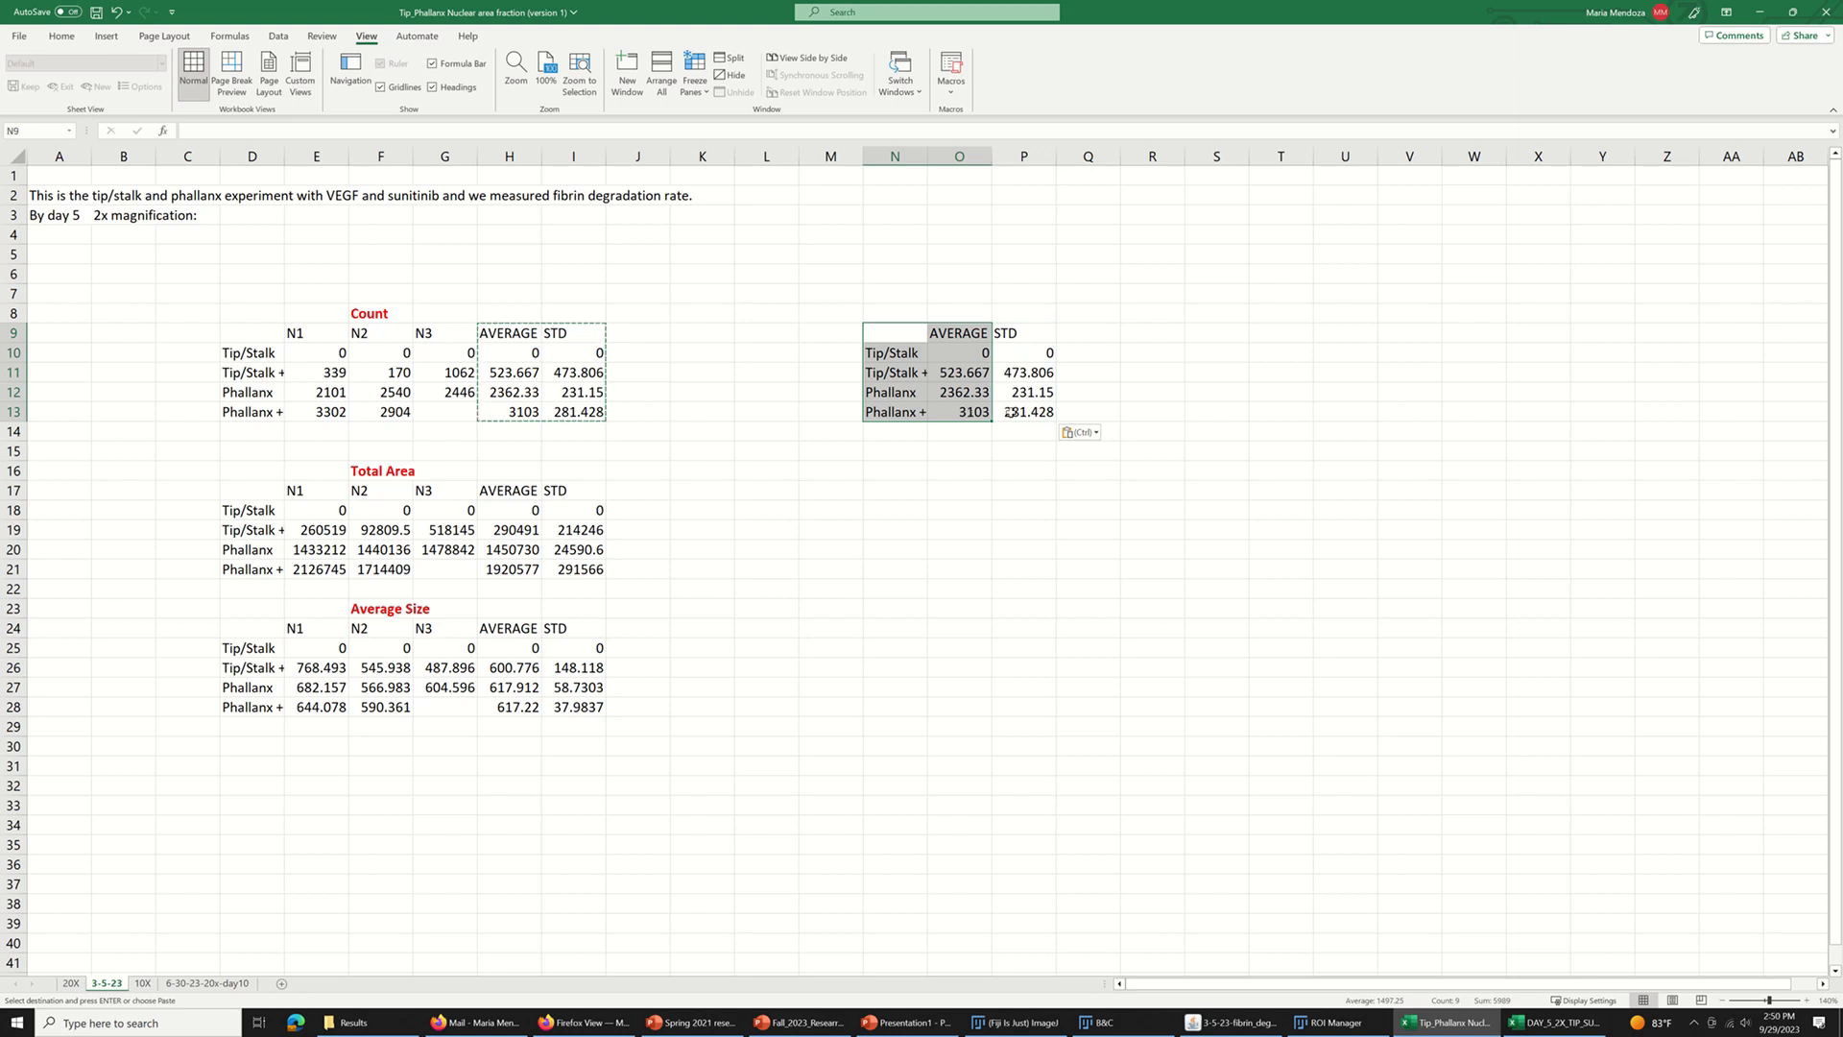
pyautogui.click(1076, 433)
pyautogui.click(1157, 418)
pyautogui.click(1001, 432)
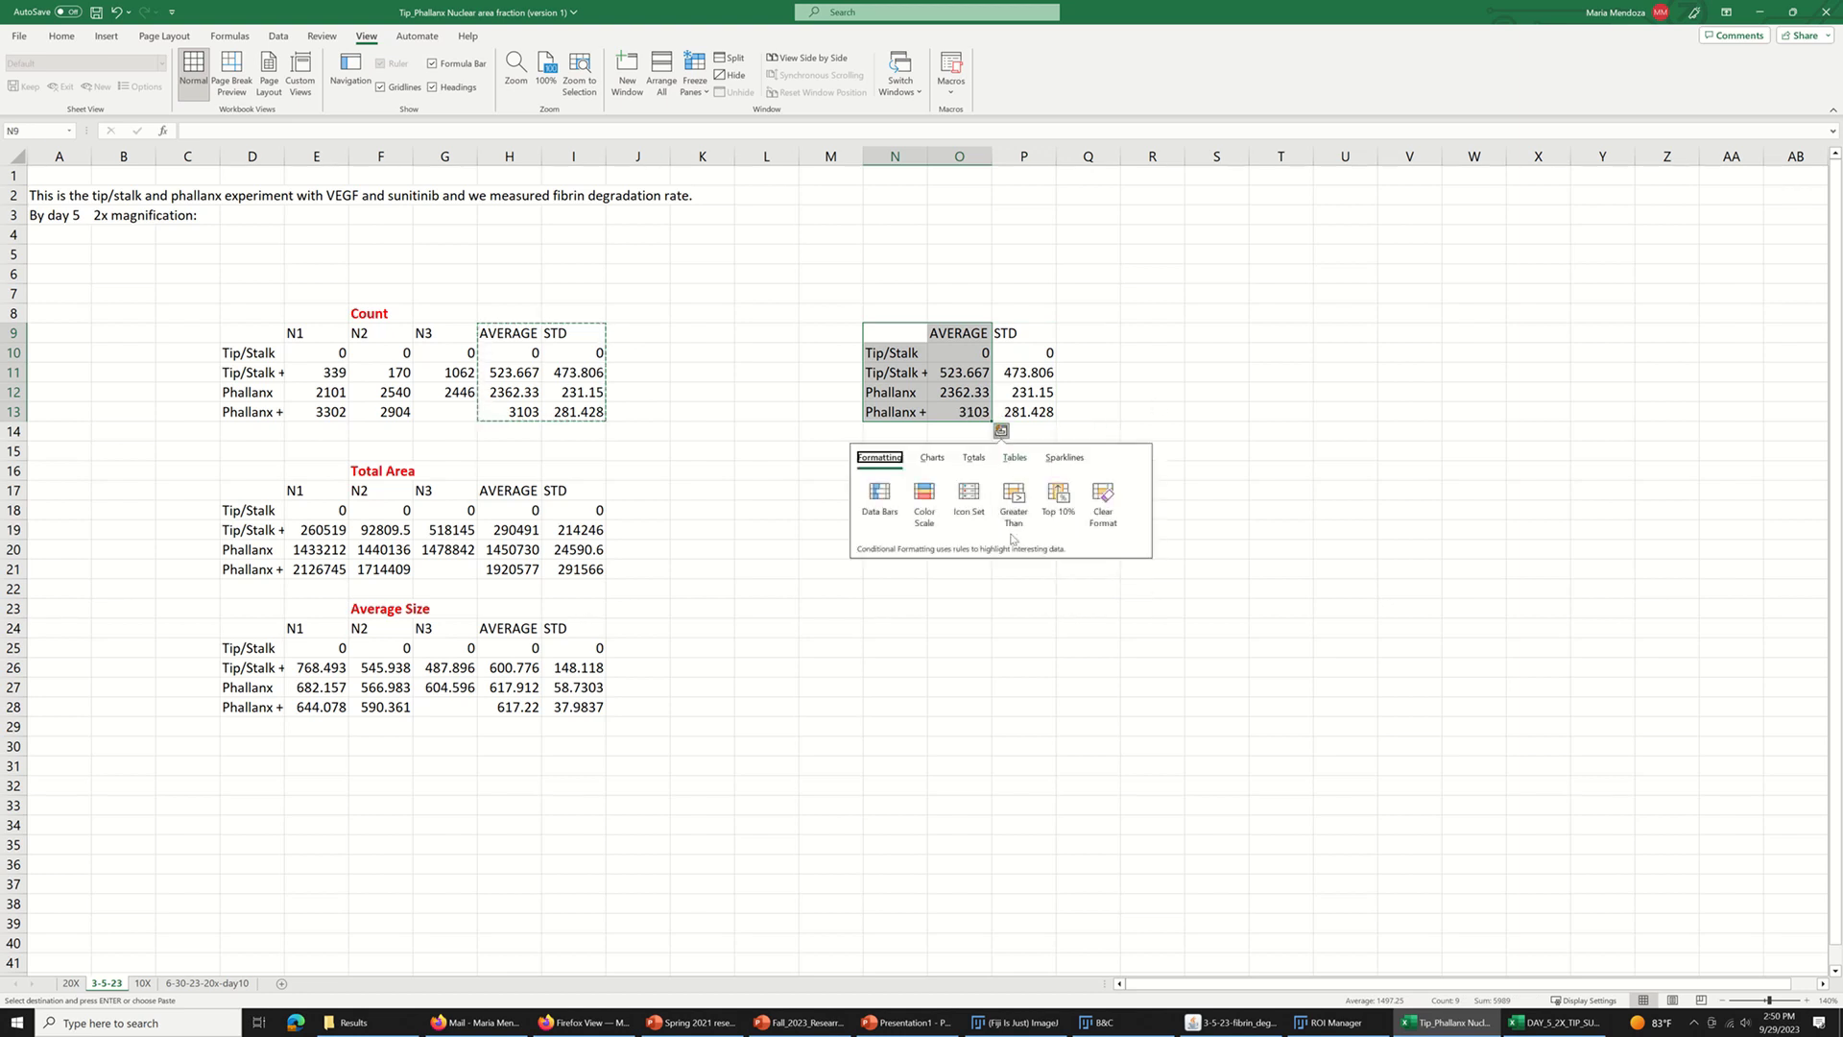
pyautogui.click(933, 458)
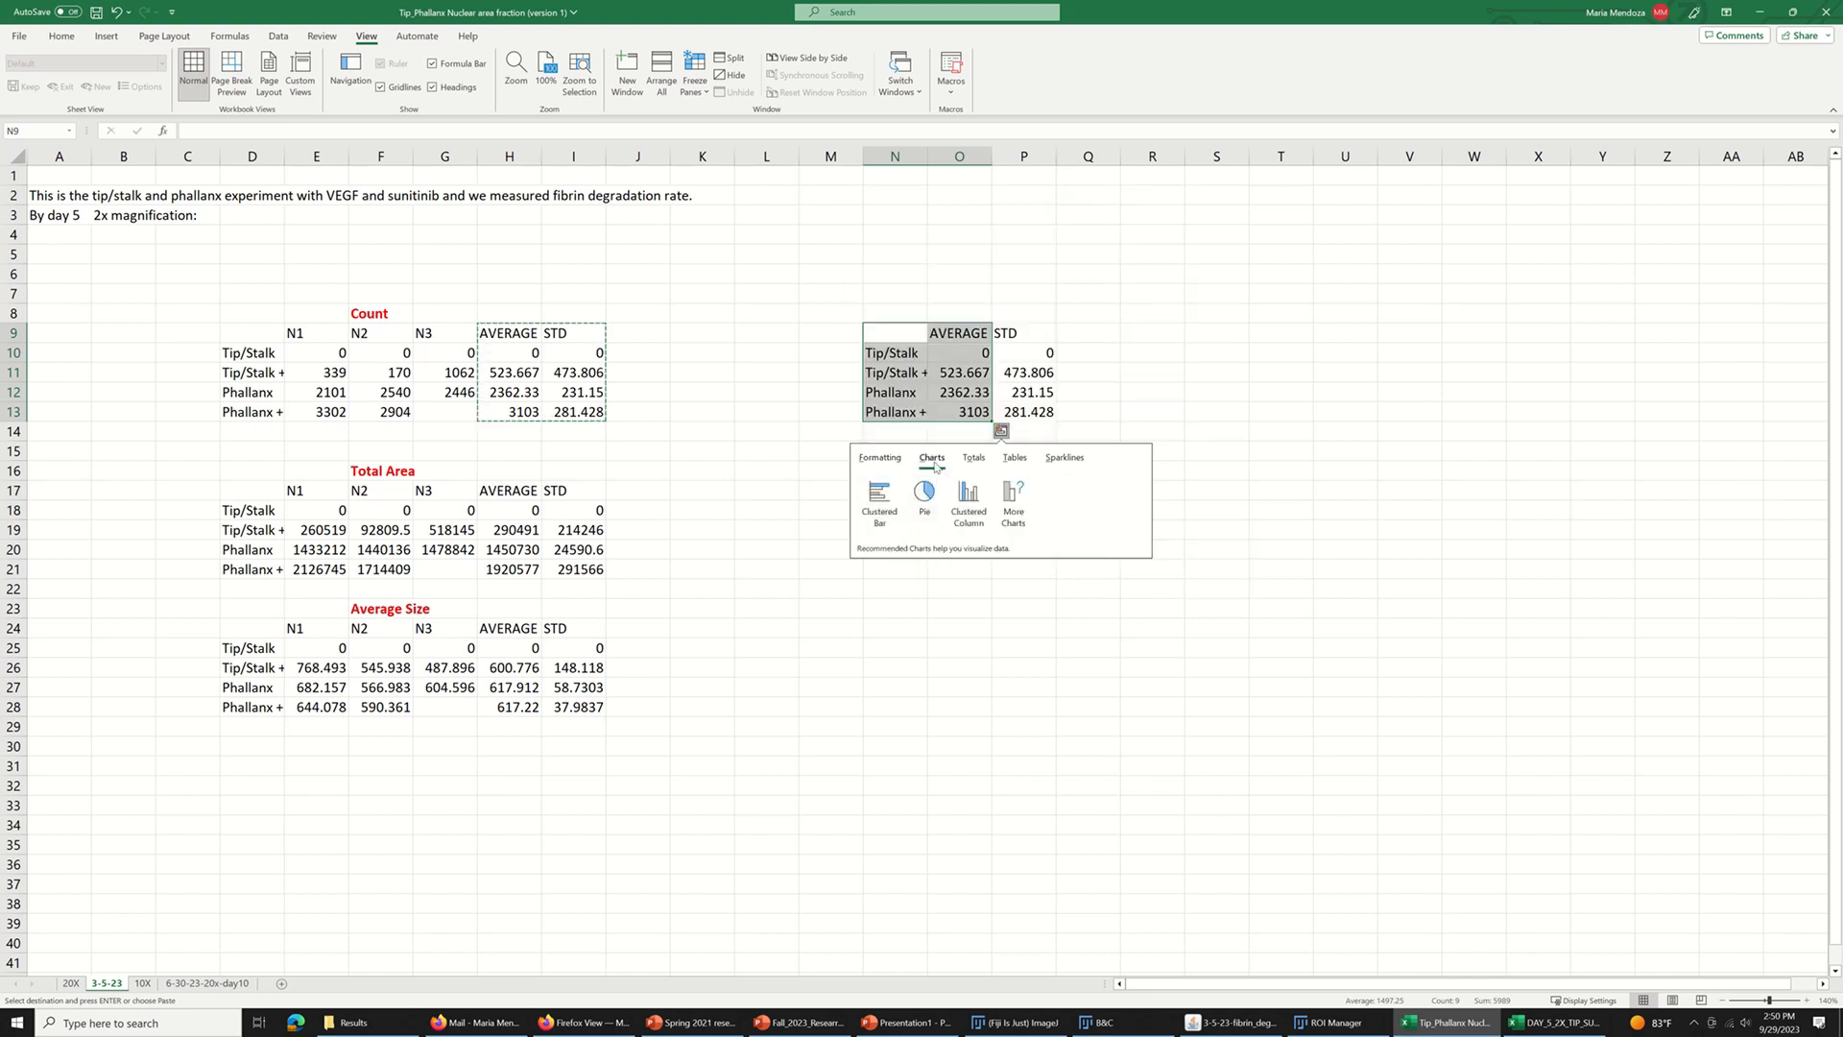
pyautogui.click(964, 499)
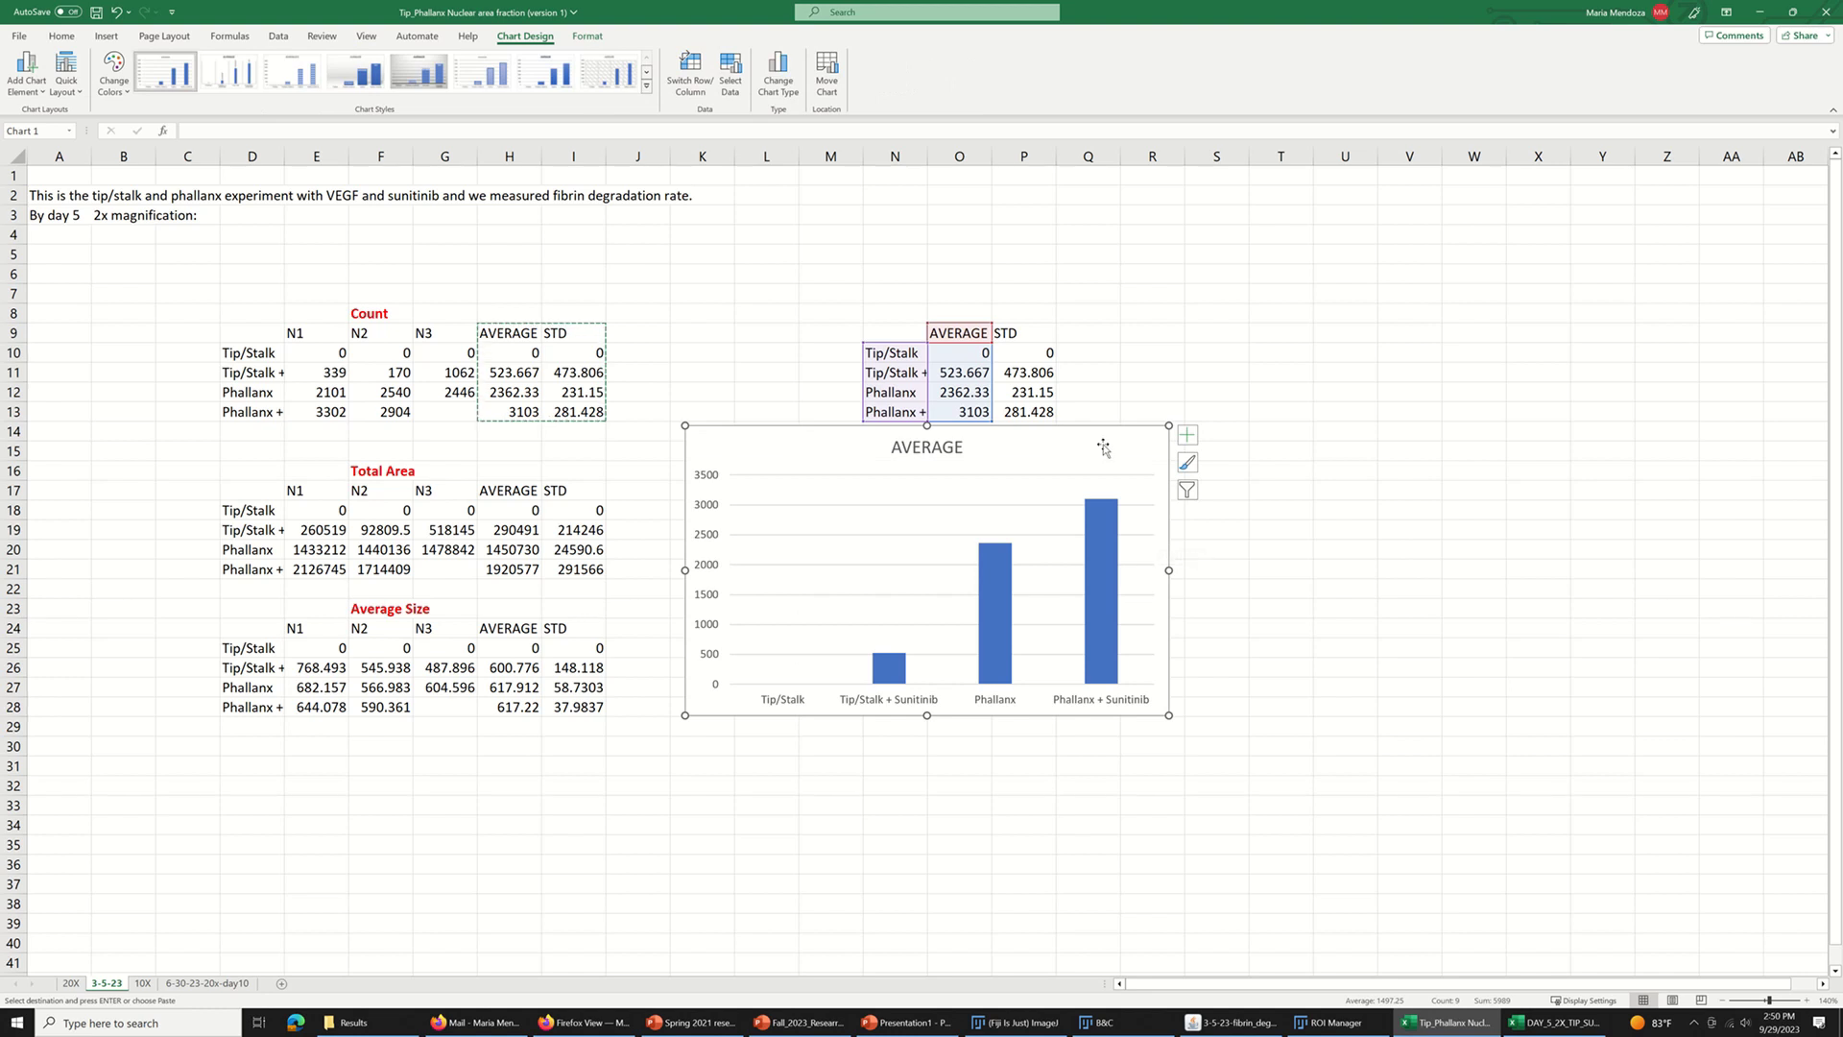
# - Move the column chart beside the copied summary table and change its title to Count
pyautogui.moveTo(1098, 434); pyautogui.dragTo(1474, 218)
pyautogui.click(1313, 223)
pyautogui.doubleClick(1282, 222)
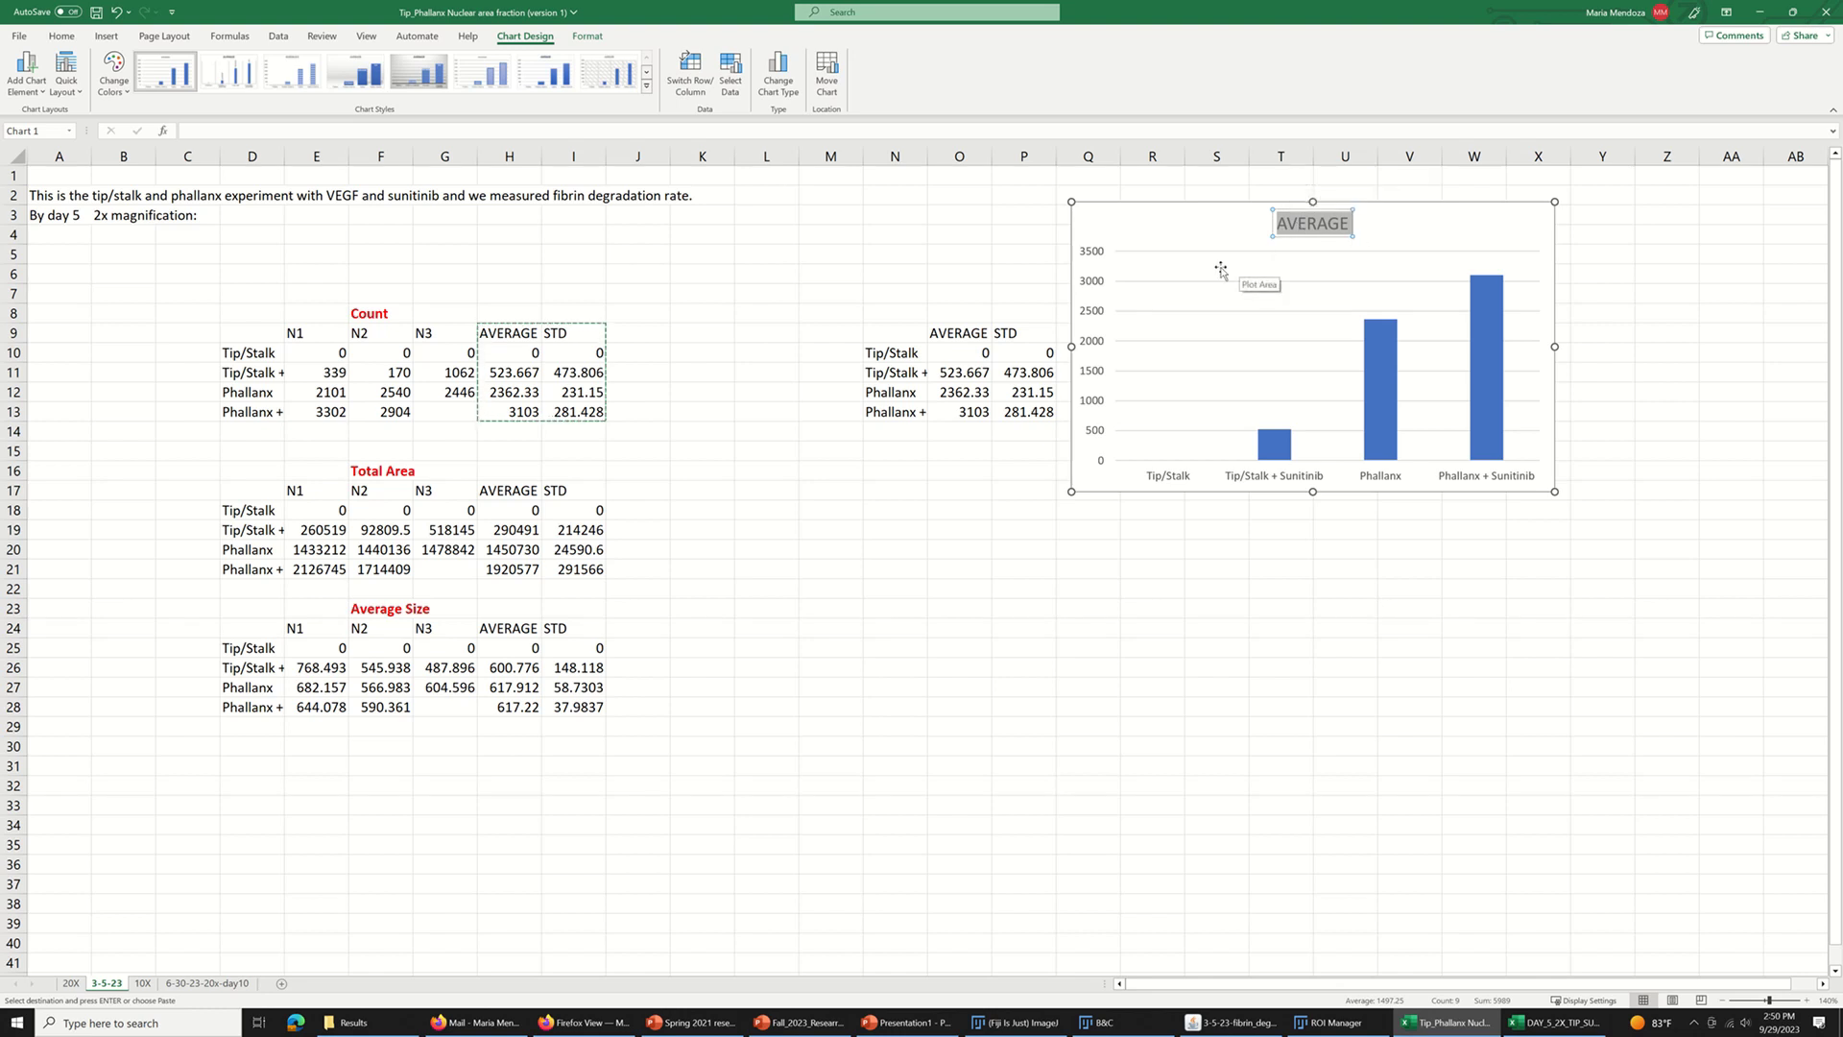
pyautogui.write('Count')
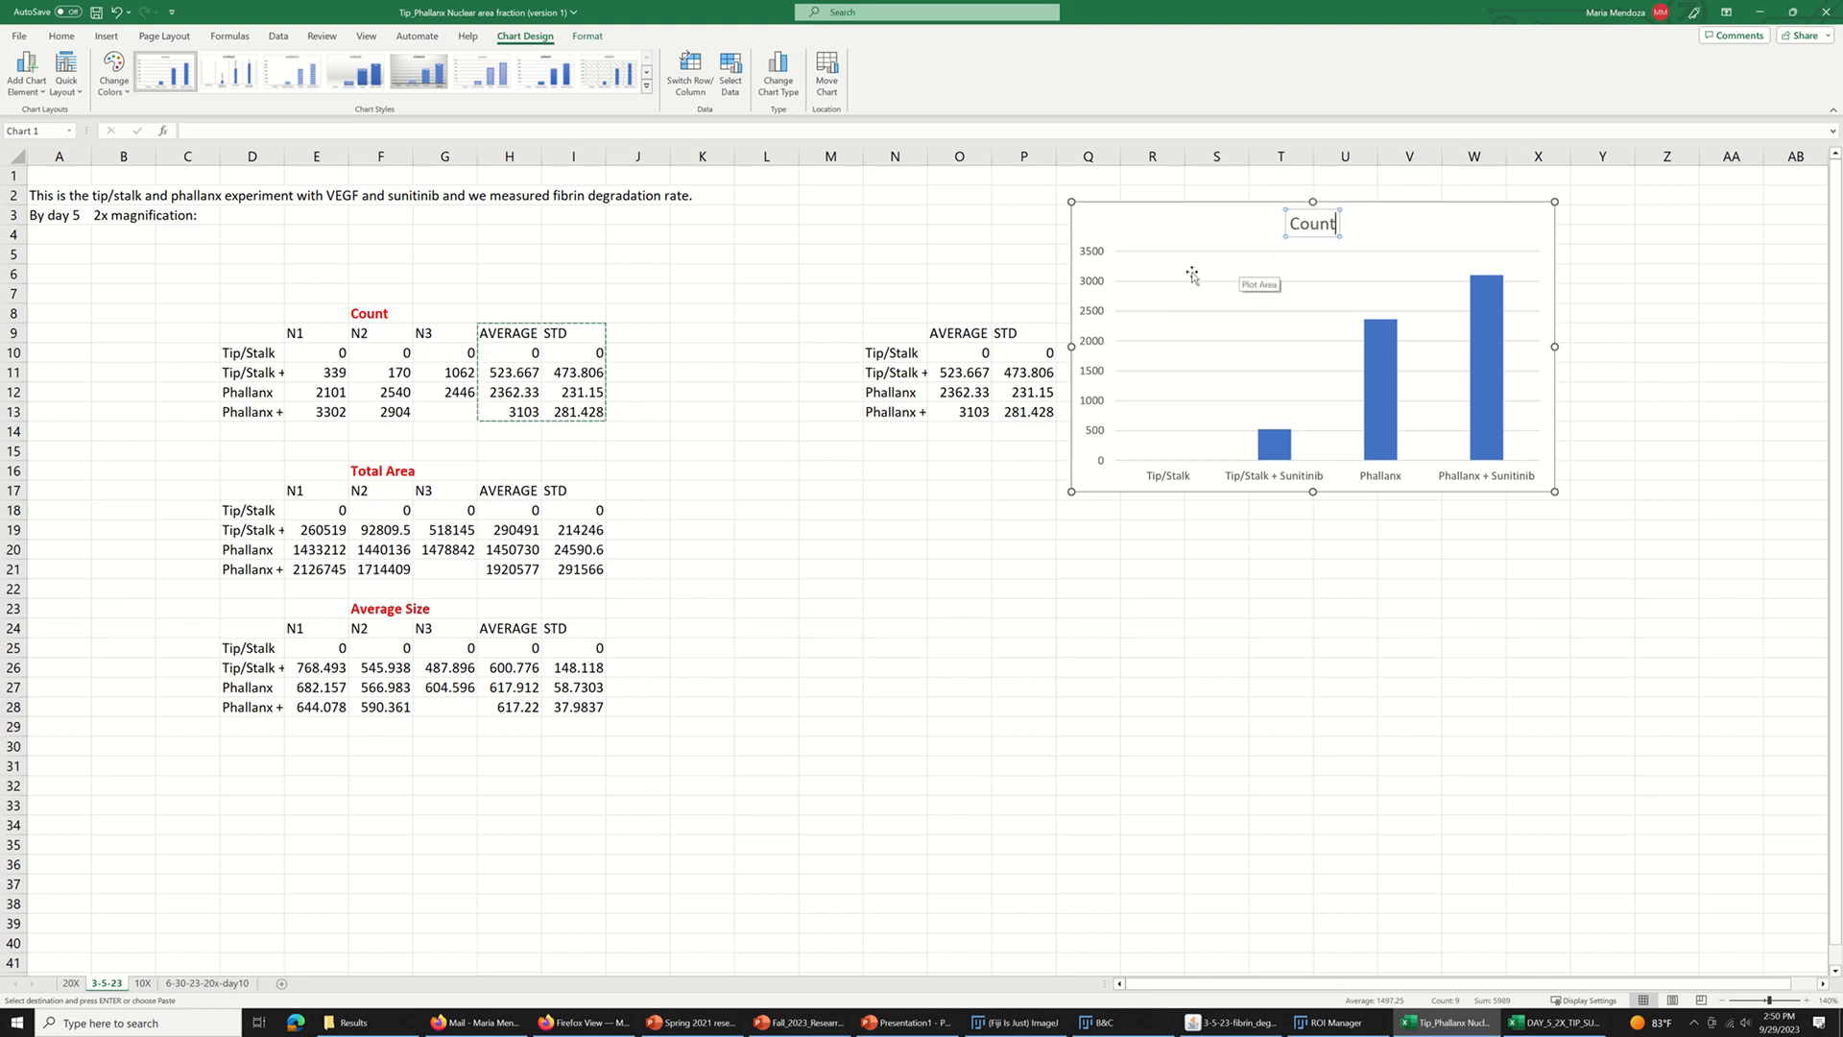
pyautogui.click(1545, 217)
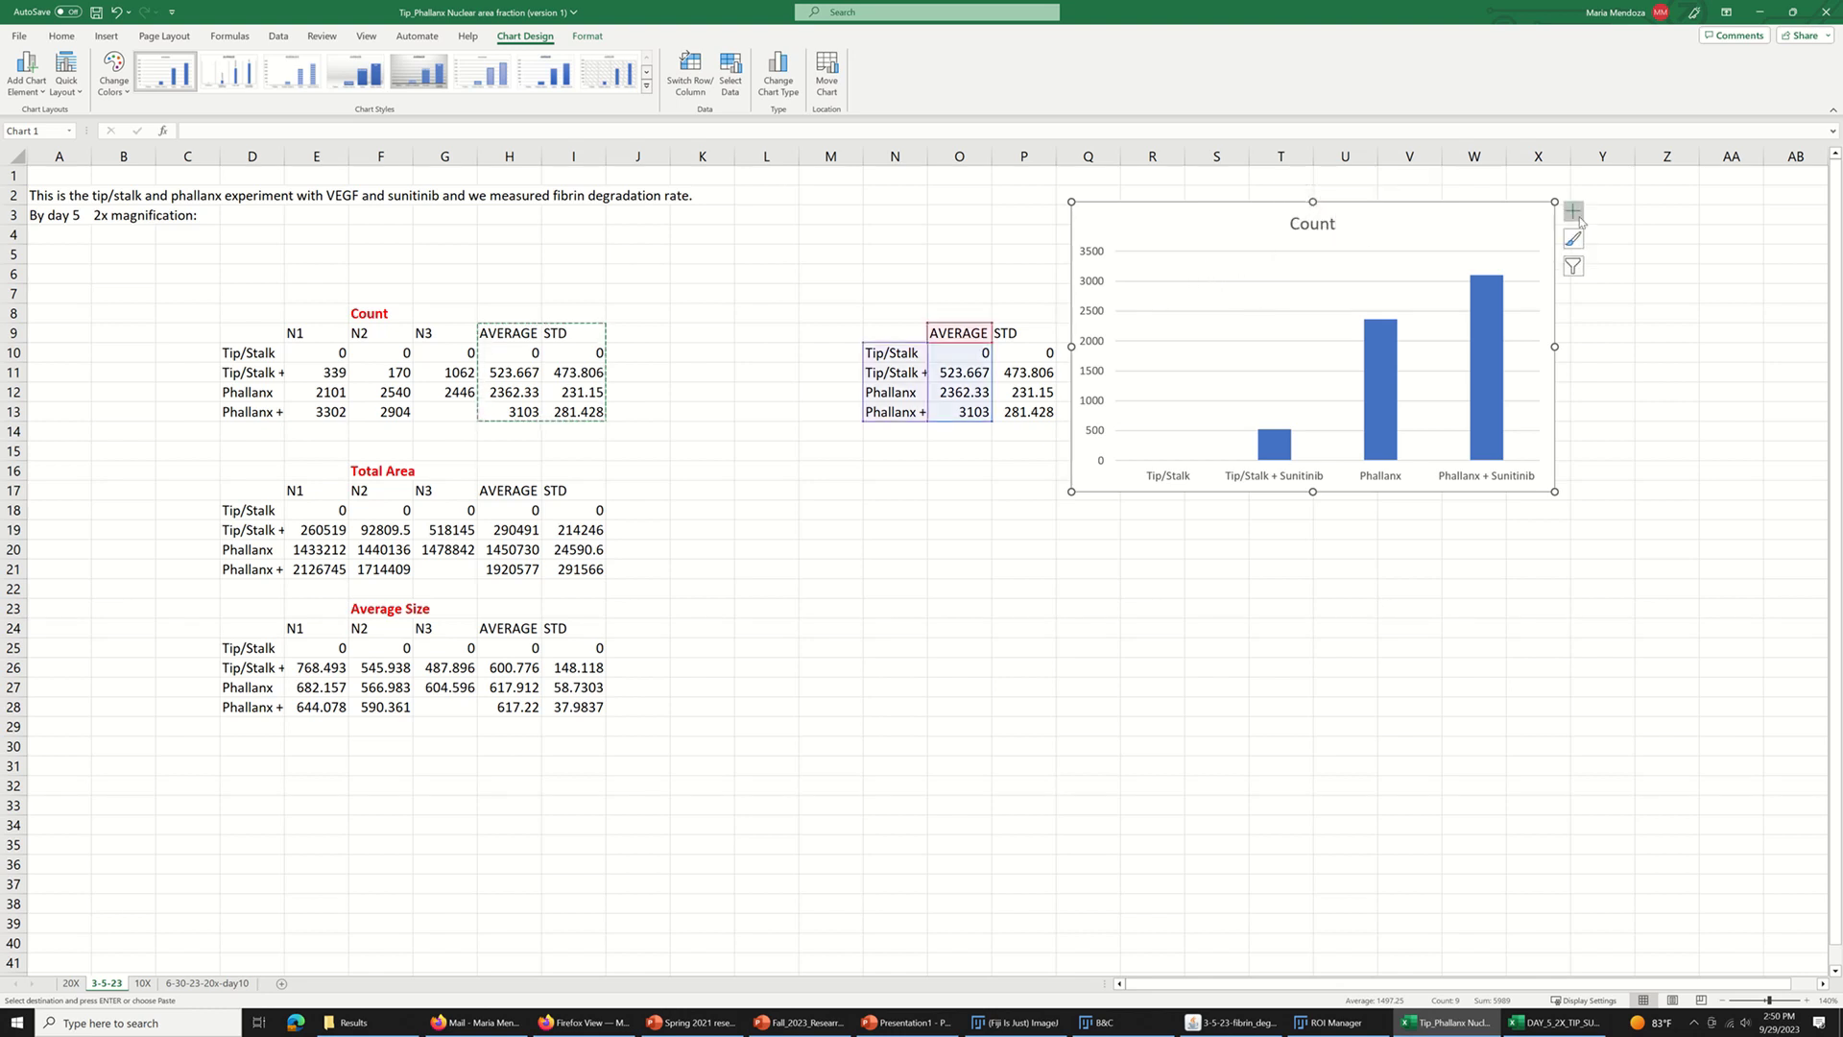
# - Show axis titles, error bars and a legend on the Count chart, and hide its gridlines
pyautogui.click(1572, 216)
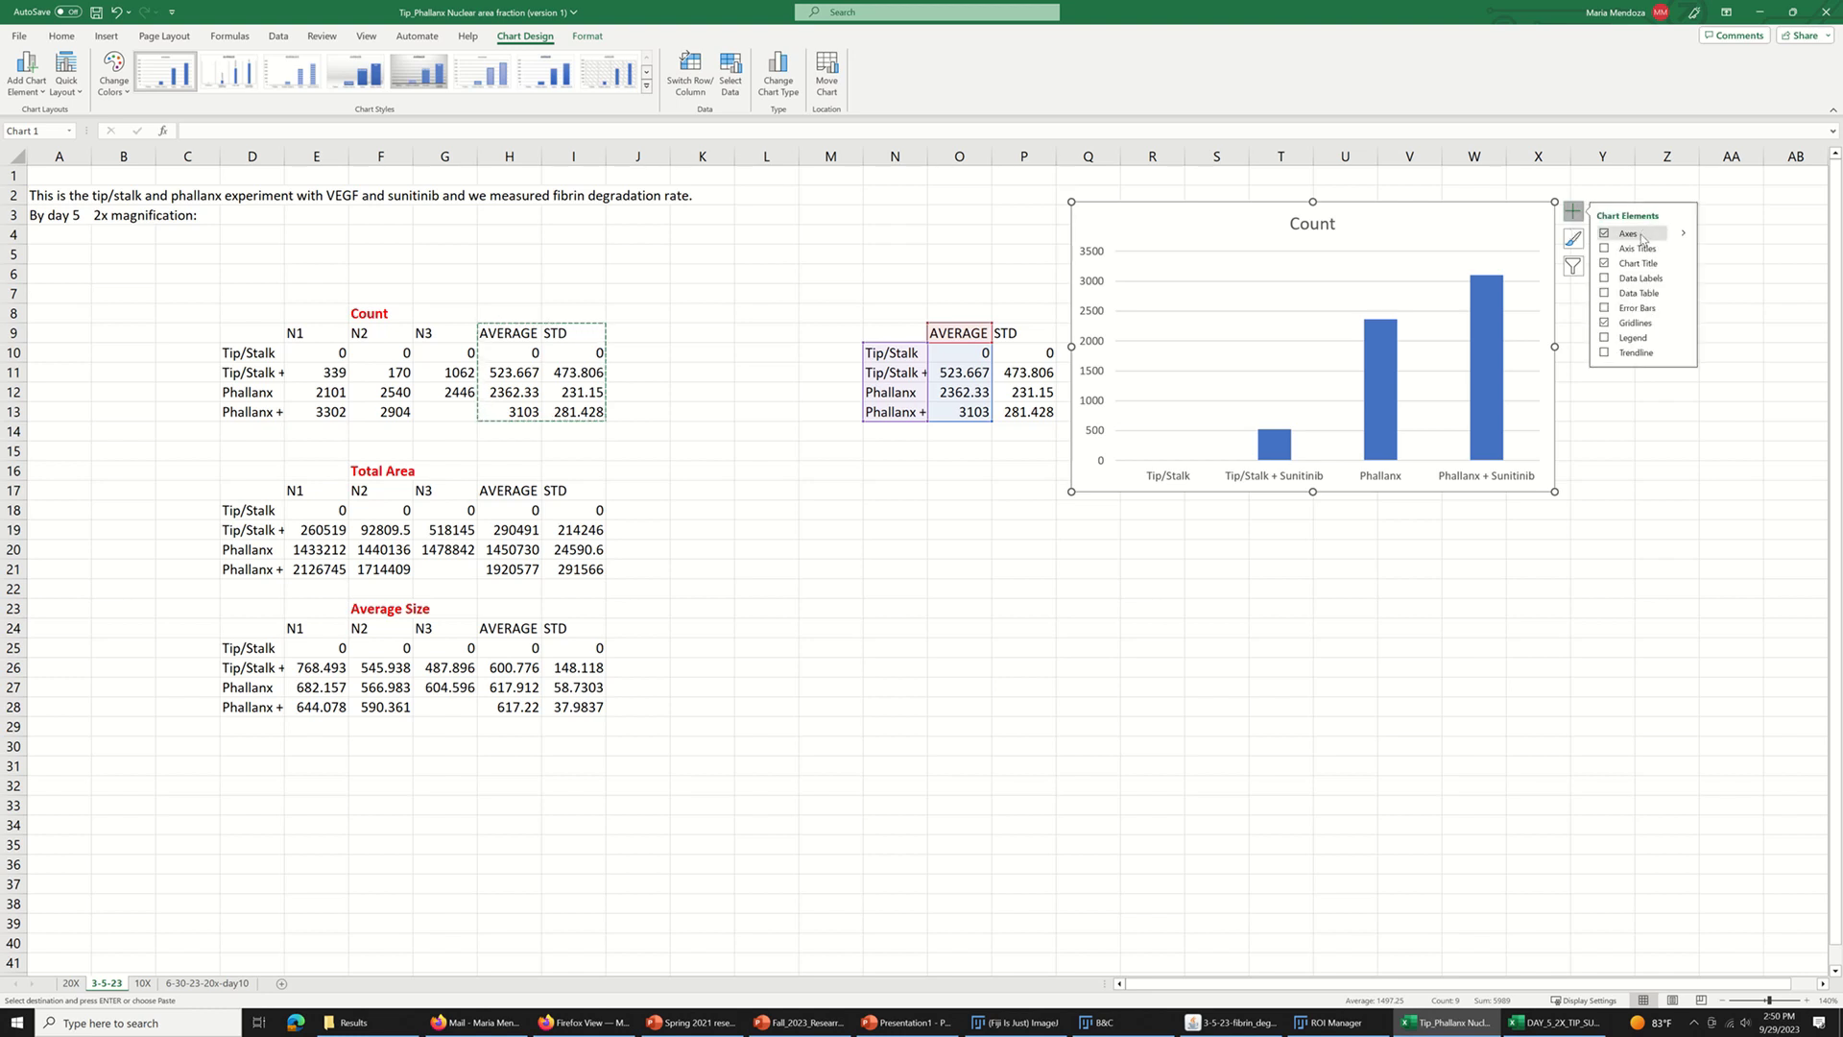
pyautogui.click(1638, 248)
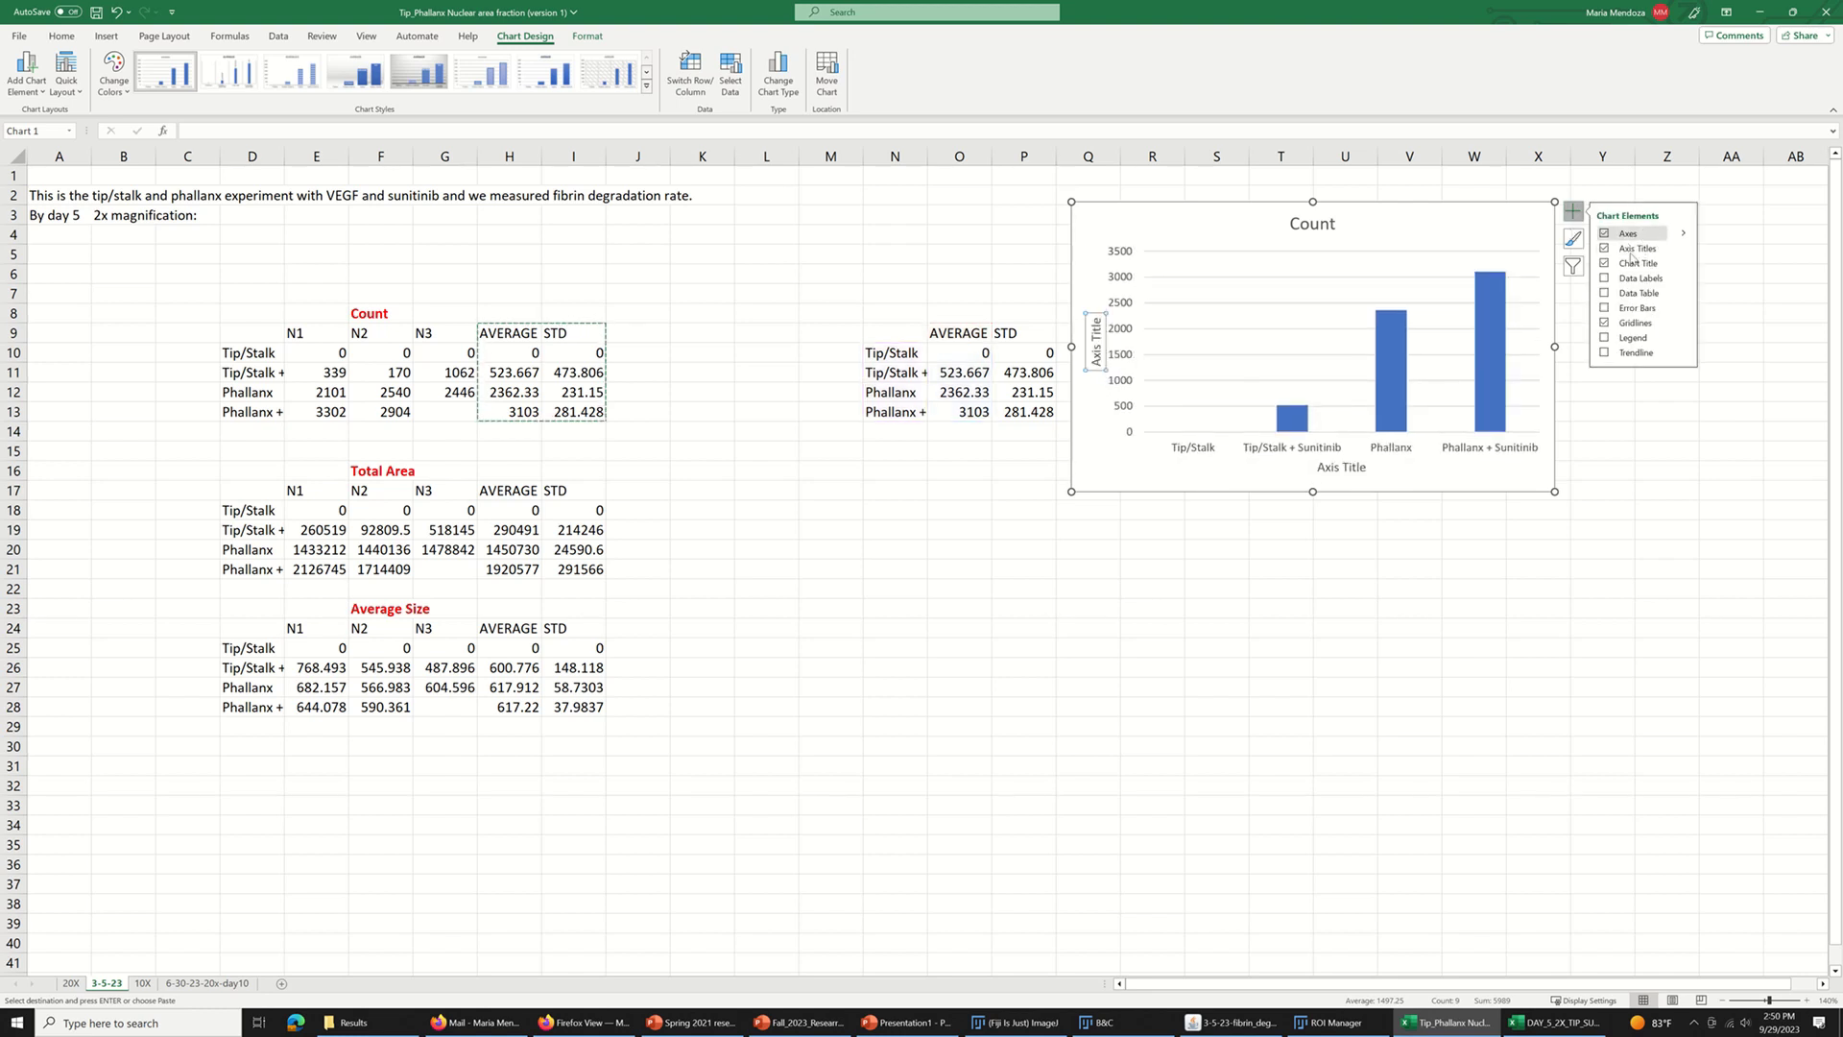
pyautogui.click(1636, 310)
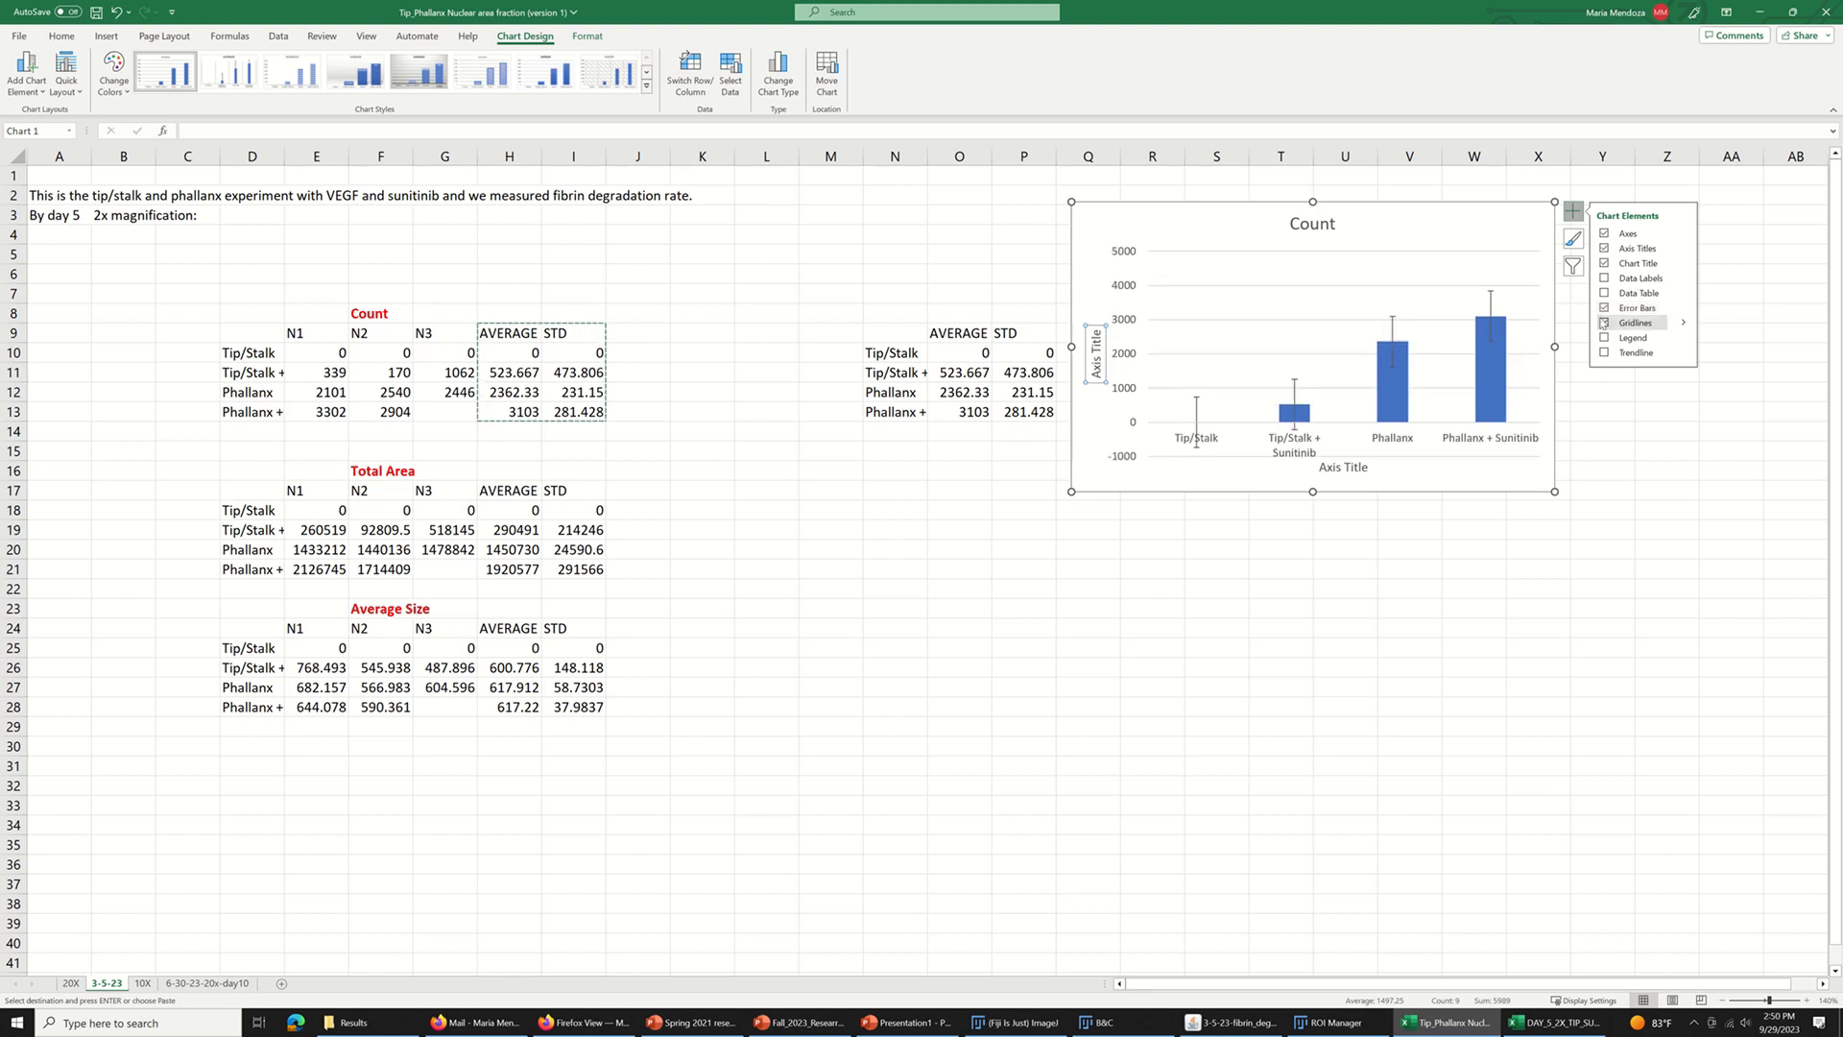
pyautogui.click(1604, 323)
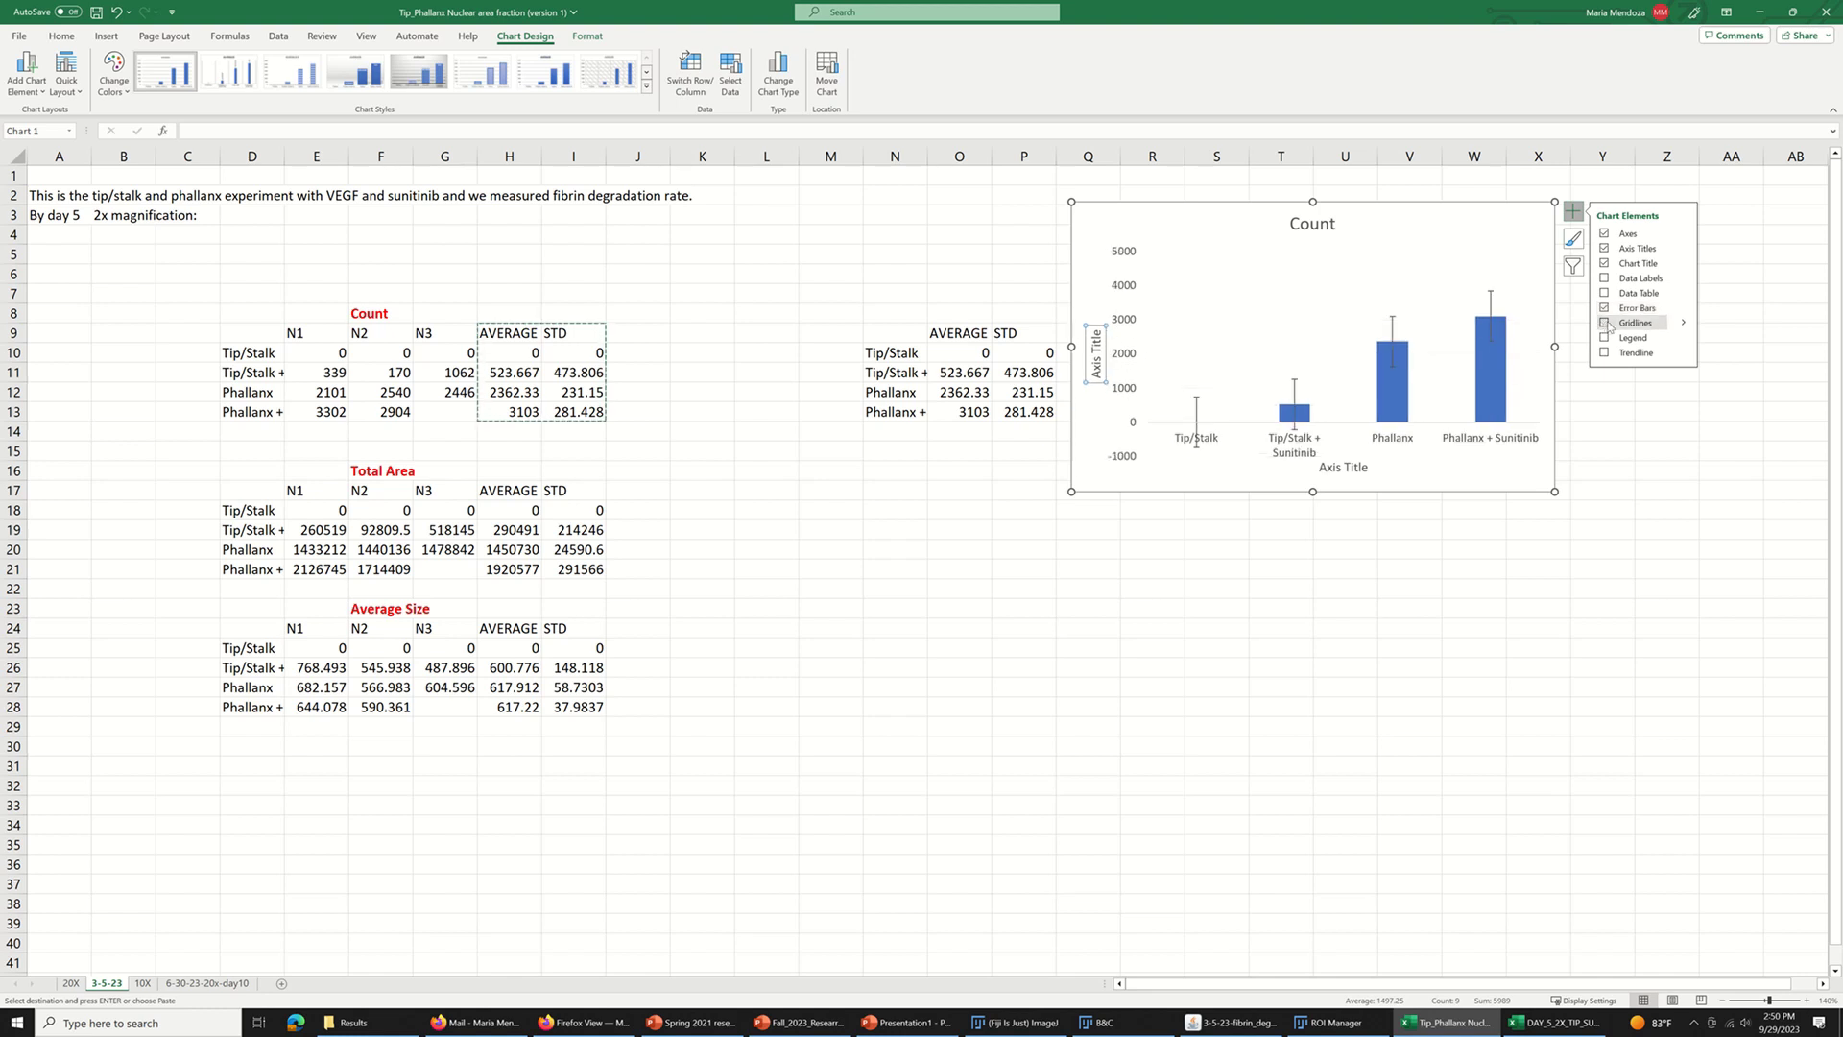
pyautogui.click(1651, 339)
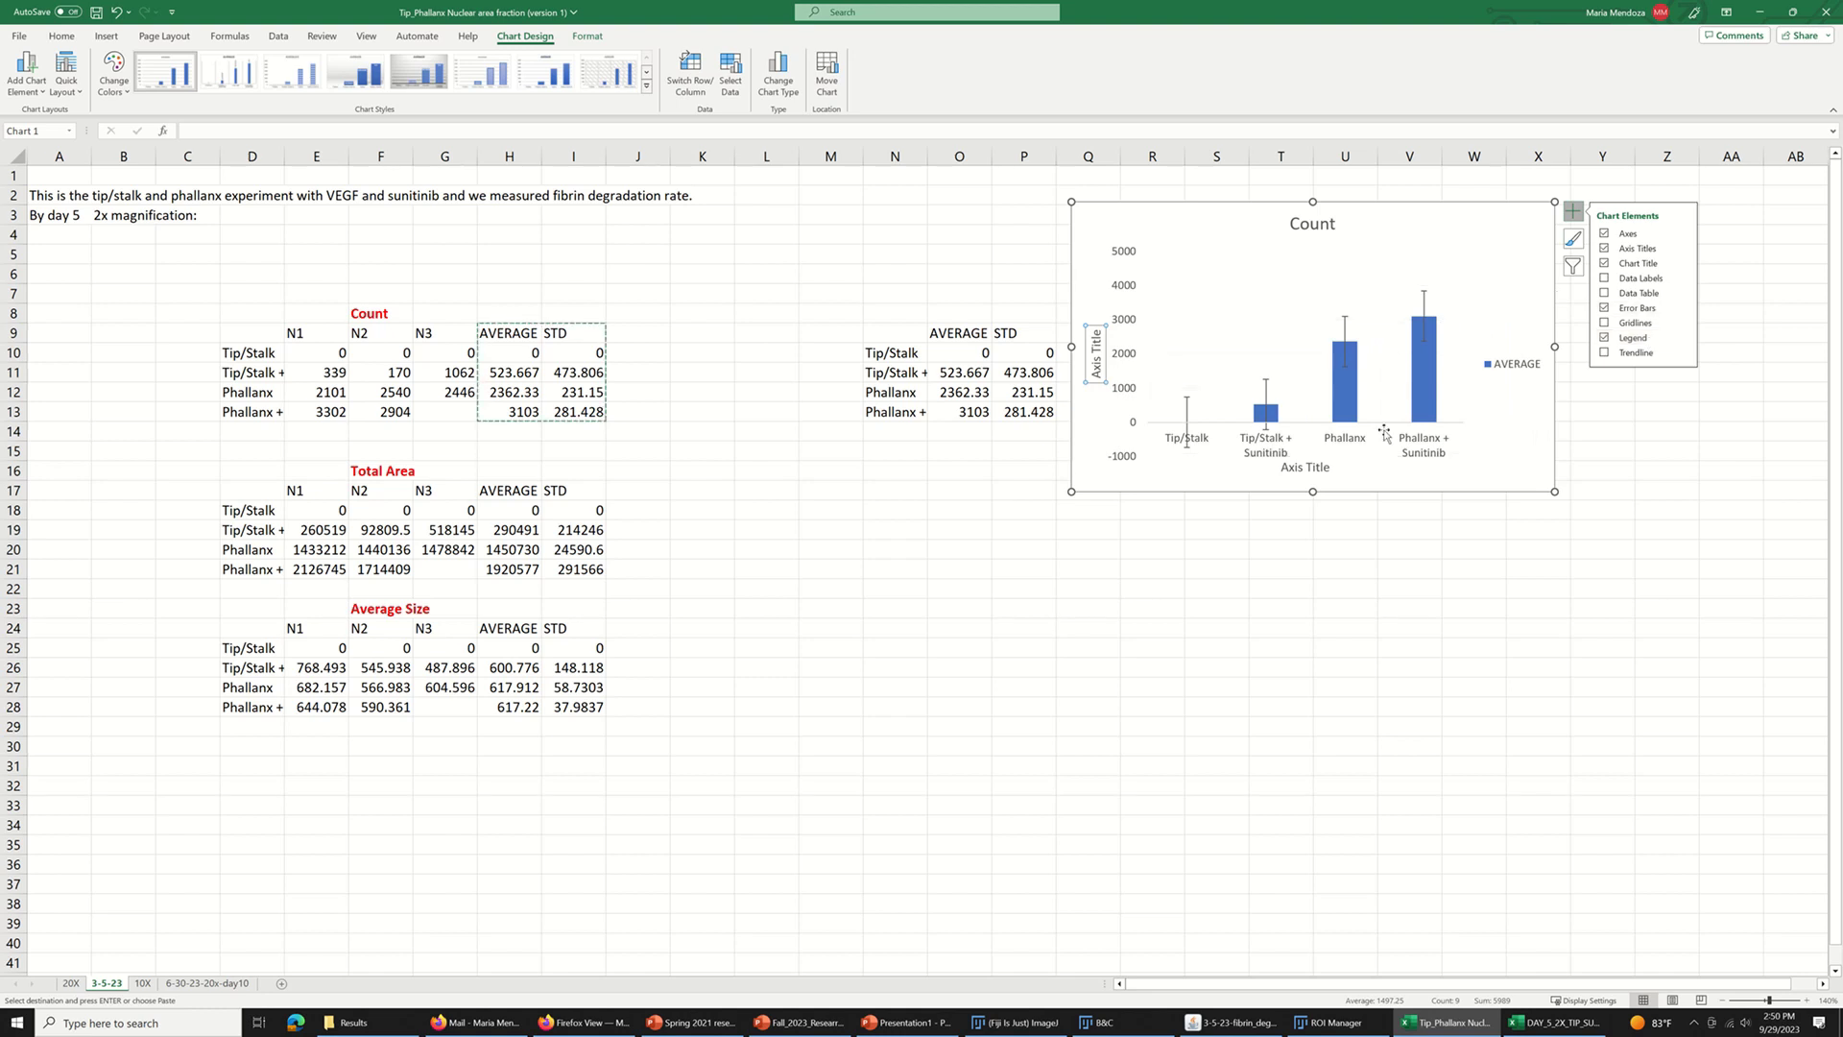
# - Set the horizontal axis title of the Count chart to Sample
pyautogui.click(1315, 470)
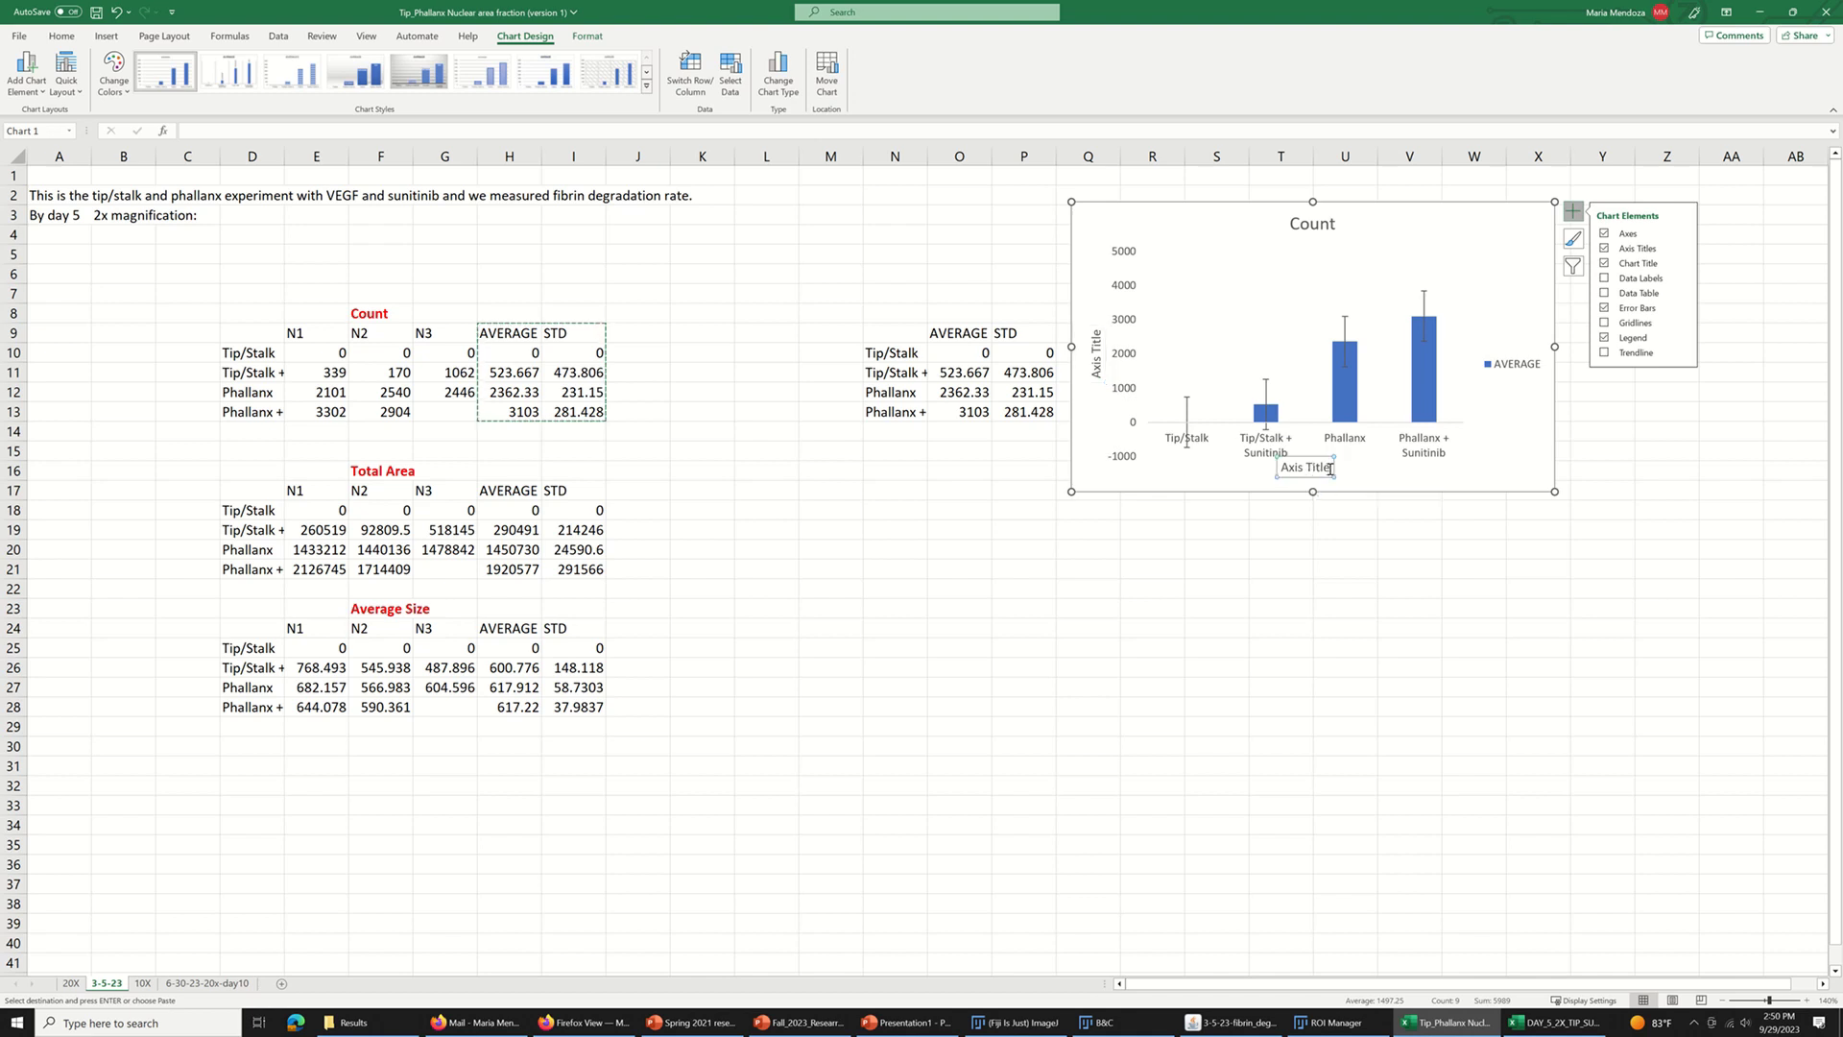
pyautogui.moveTo(1331, 468); pyautogui.dragTo(1279, 470)
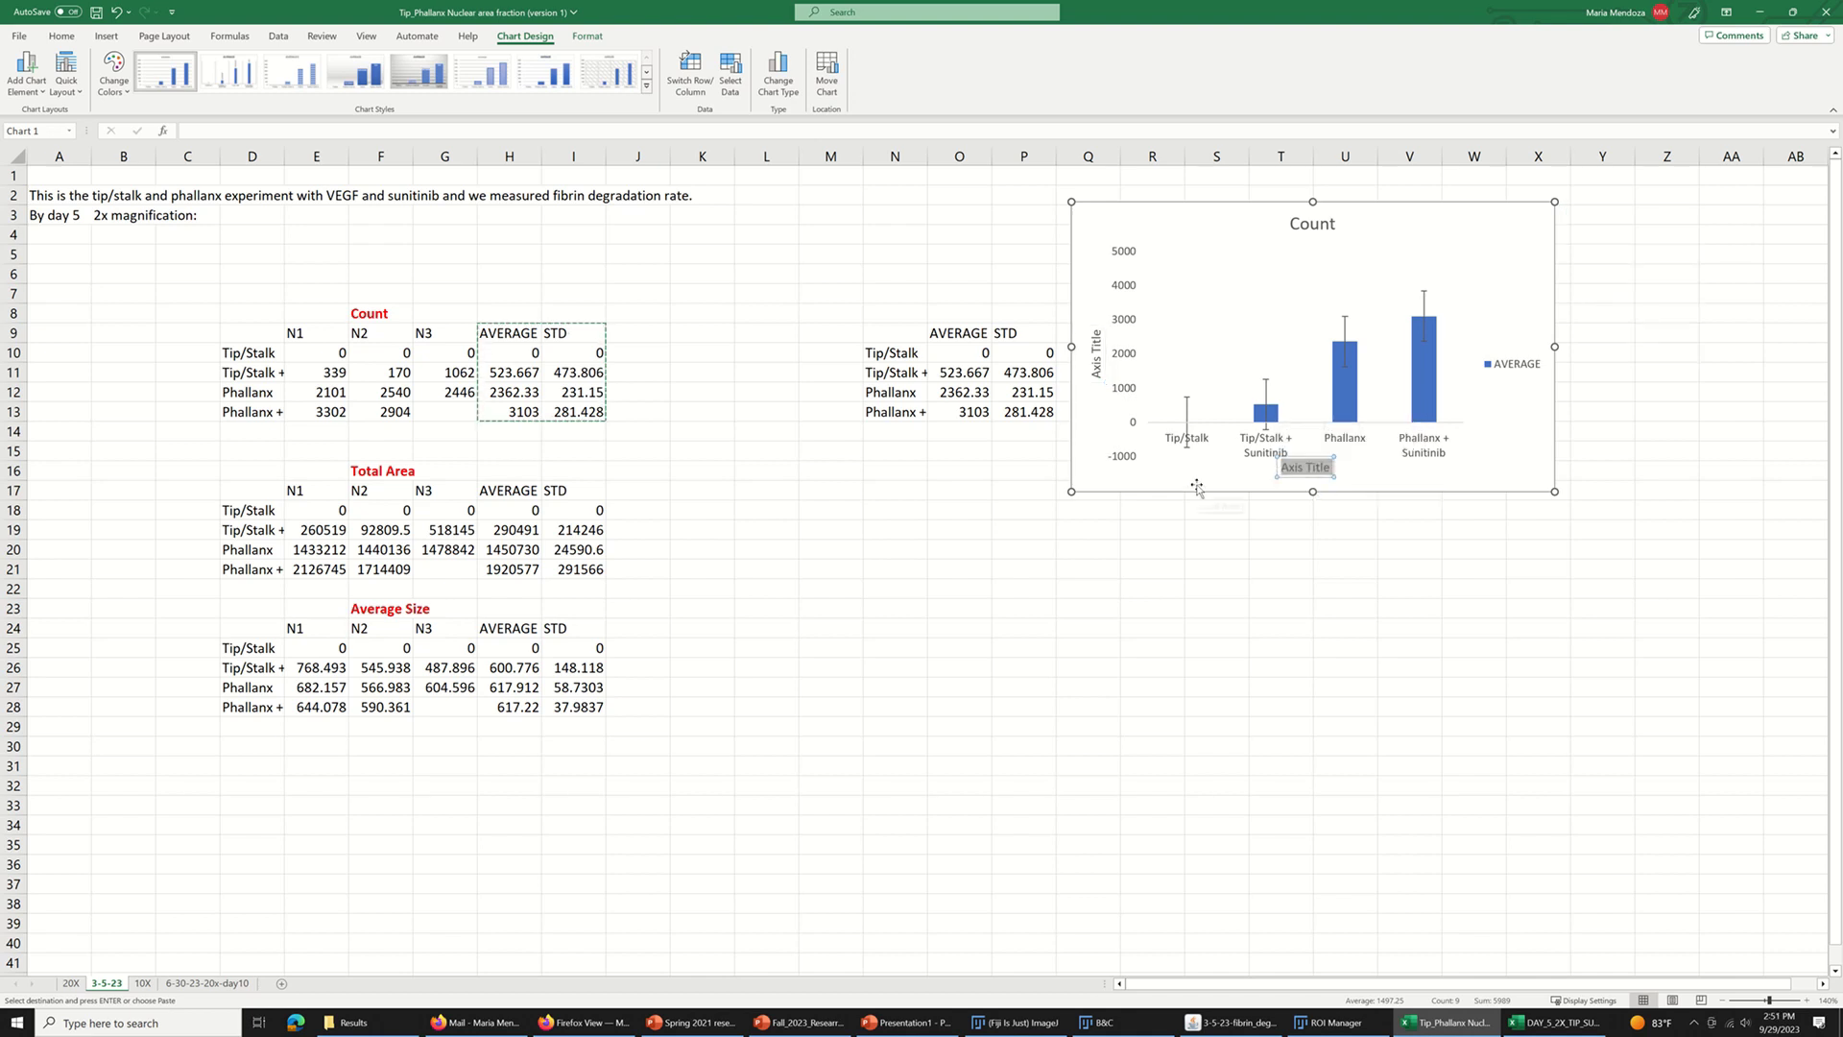
pyautogui.write('Sam')
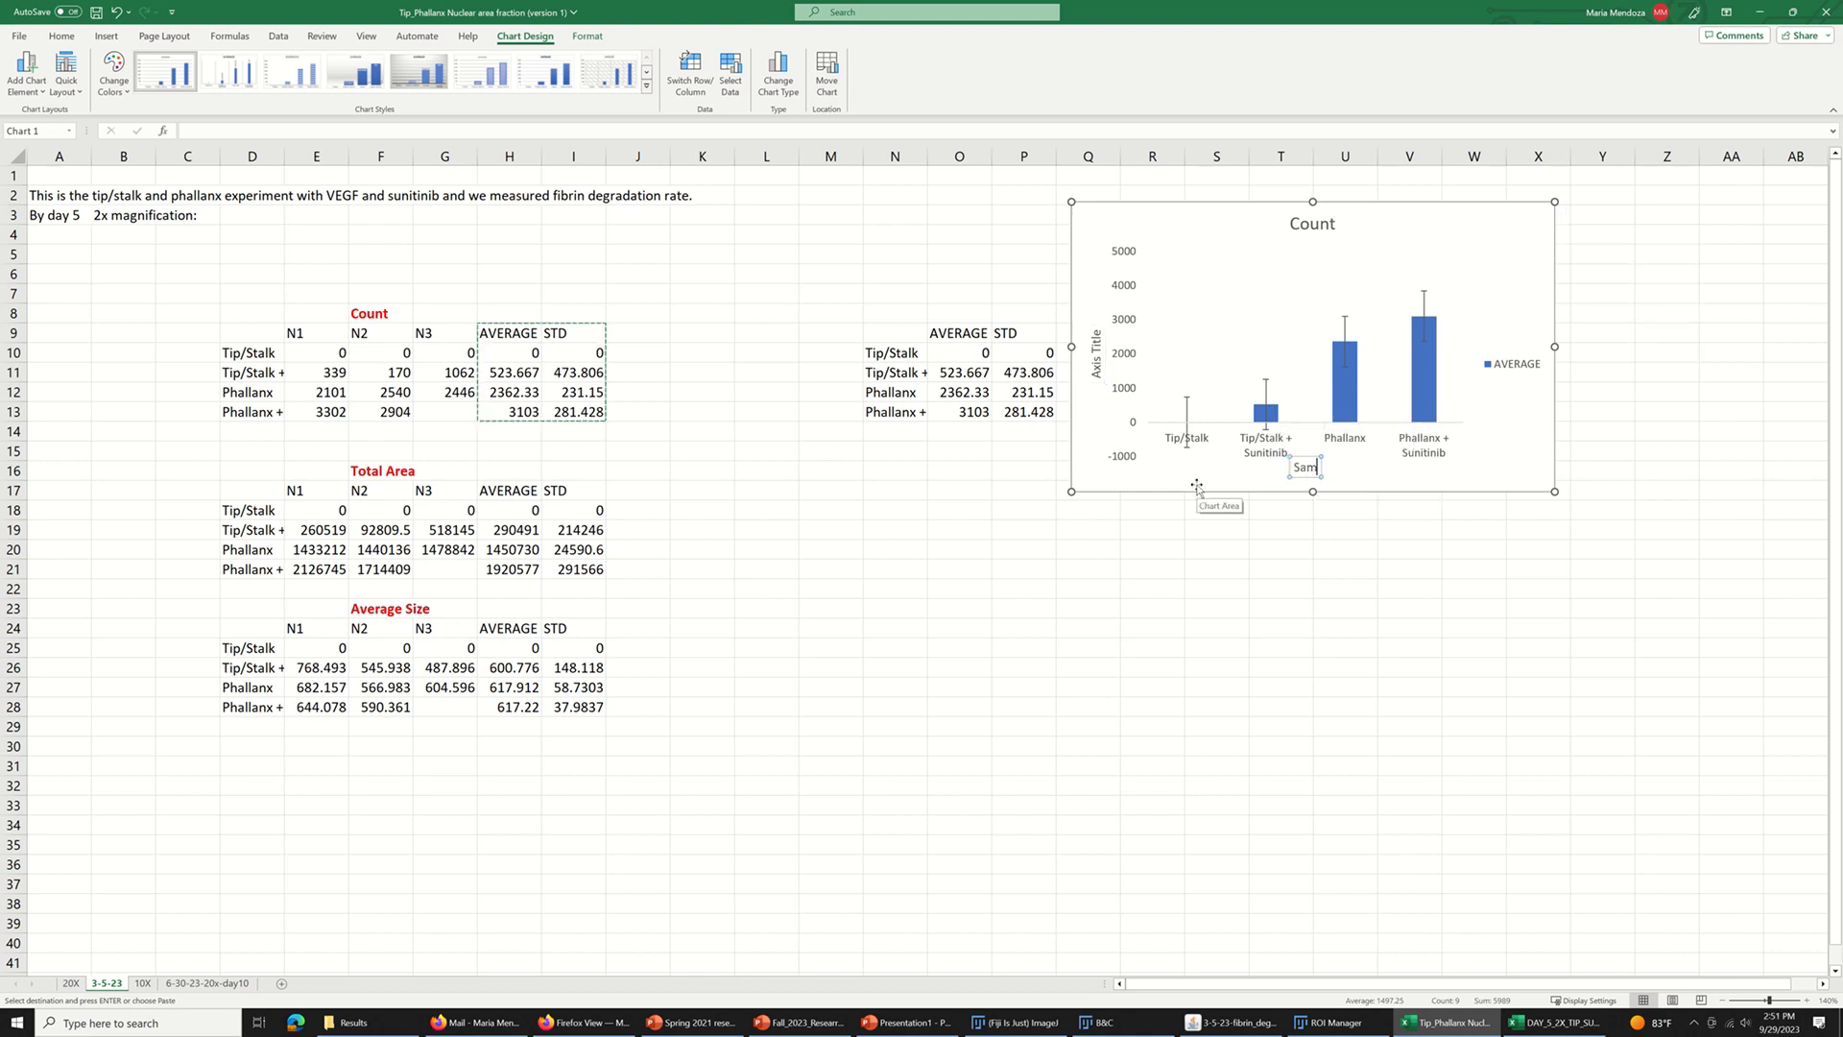
pyautogui.write('ple')
# - Replace the vertical axis title of the Count chart with Average cell count
pyautogui.click(1096, 347)
pyautogui.doubleClick(1096, 342)
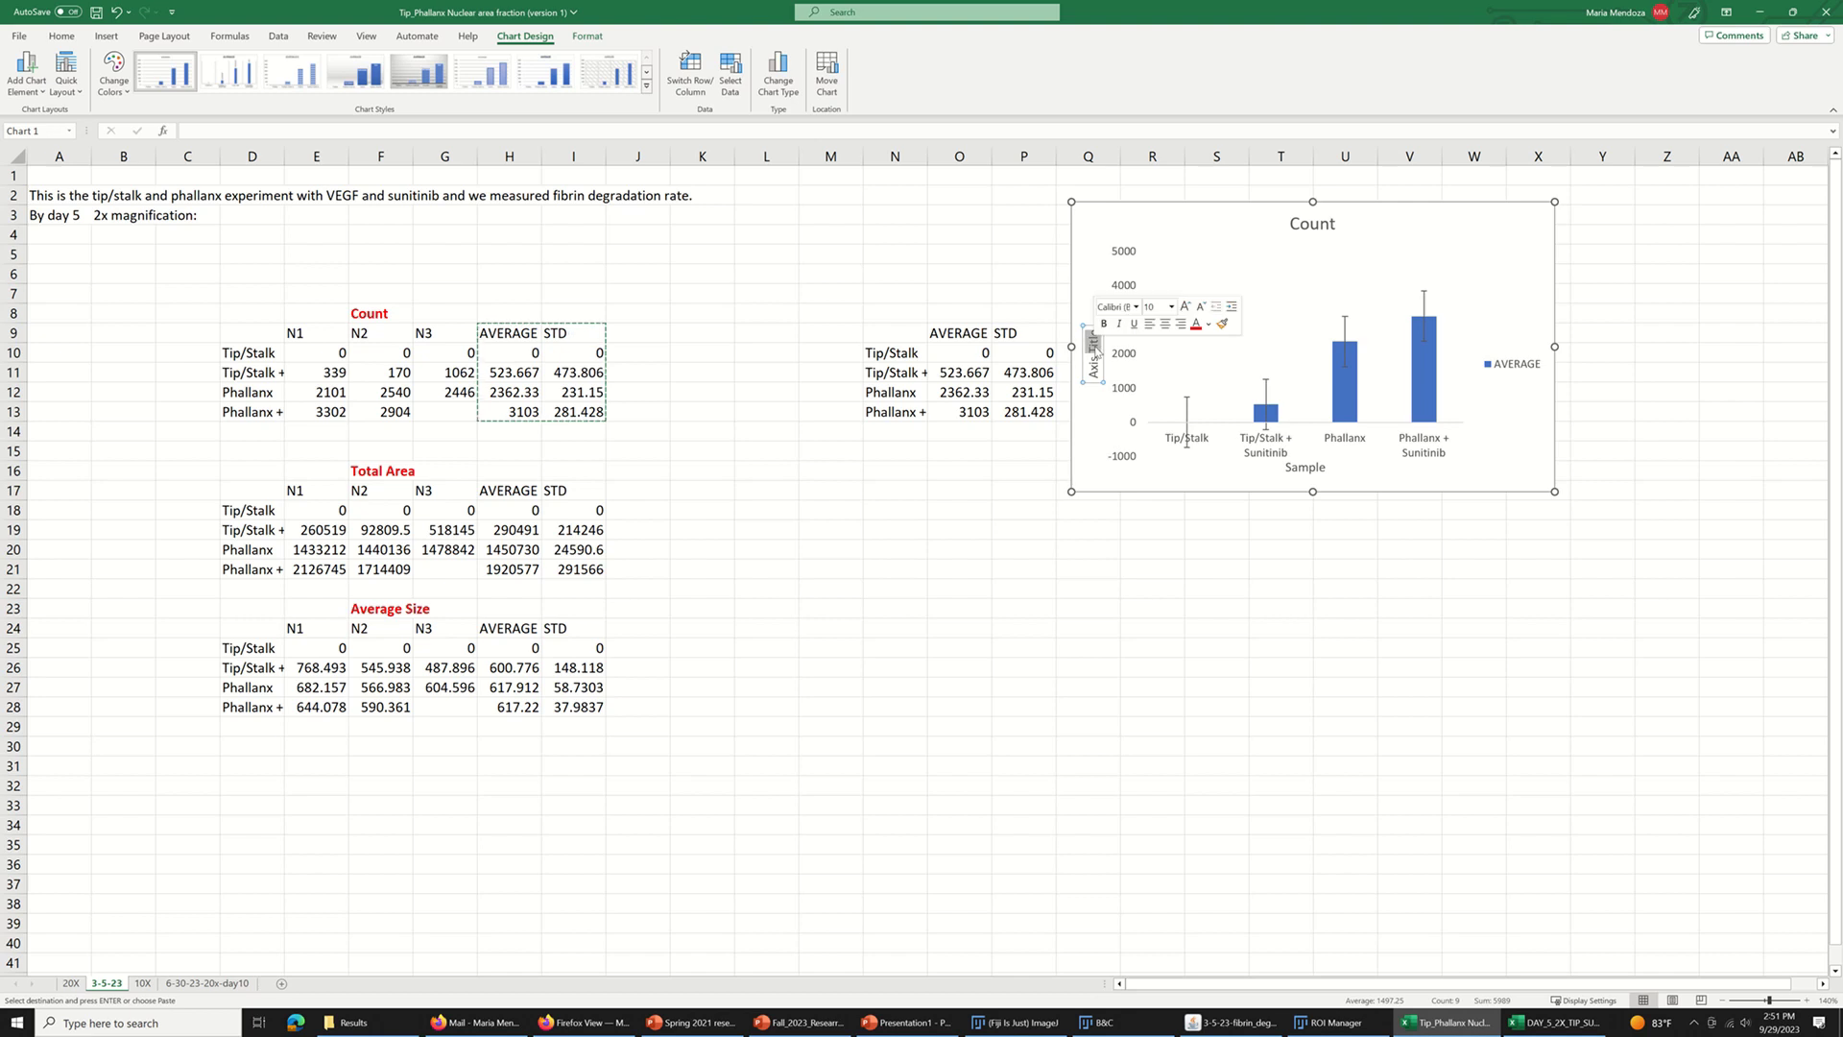
pyautogui.press('BackSpace')
pyautogui.press('BackSpace')
pyautogui.press('BackSpace')
pyautogui.press('BackSpace')
pyautogui.press('BackSpace')
pyautogui.press('BackSpace')
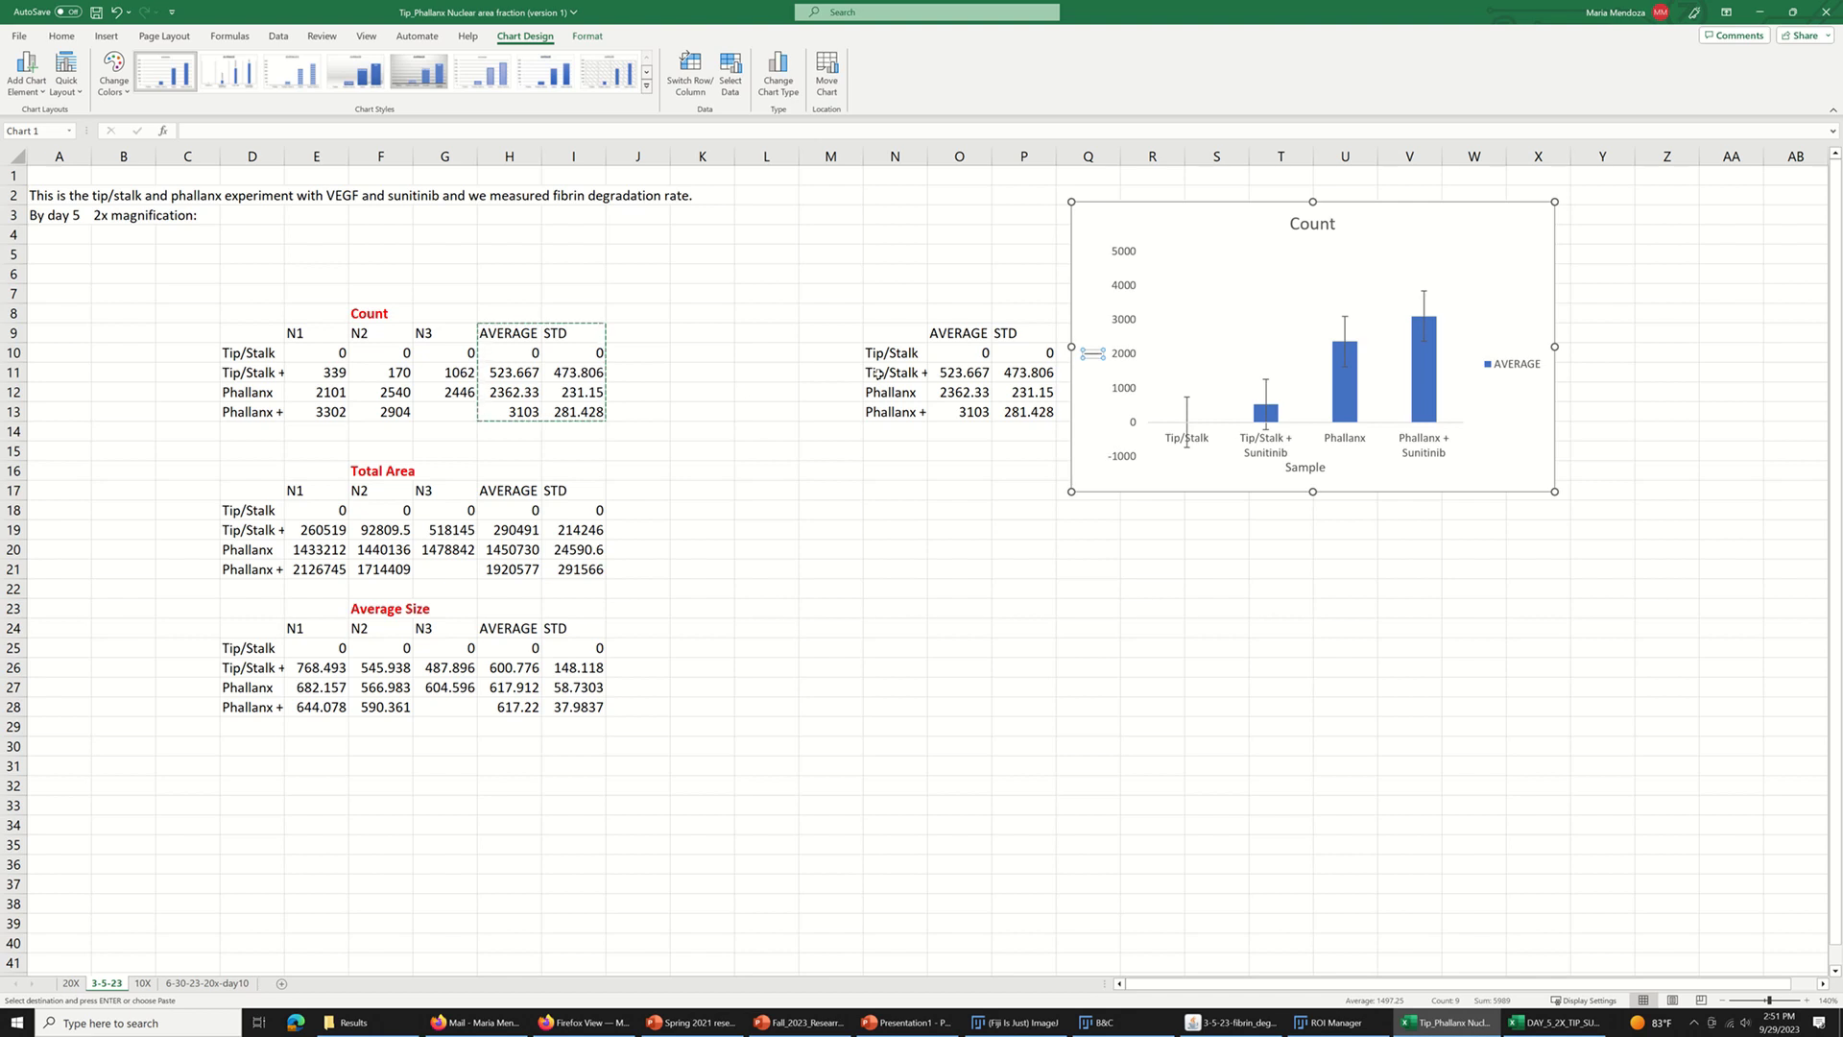
pyautogui.write('Average cell count')
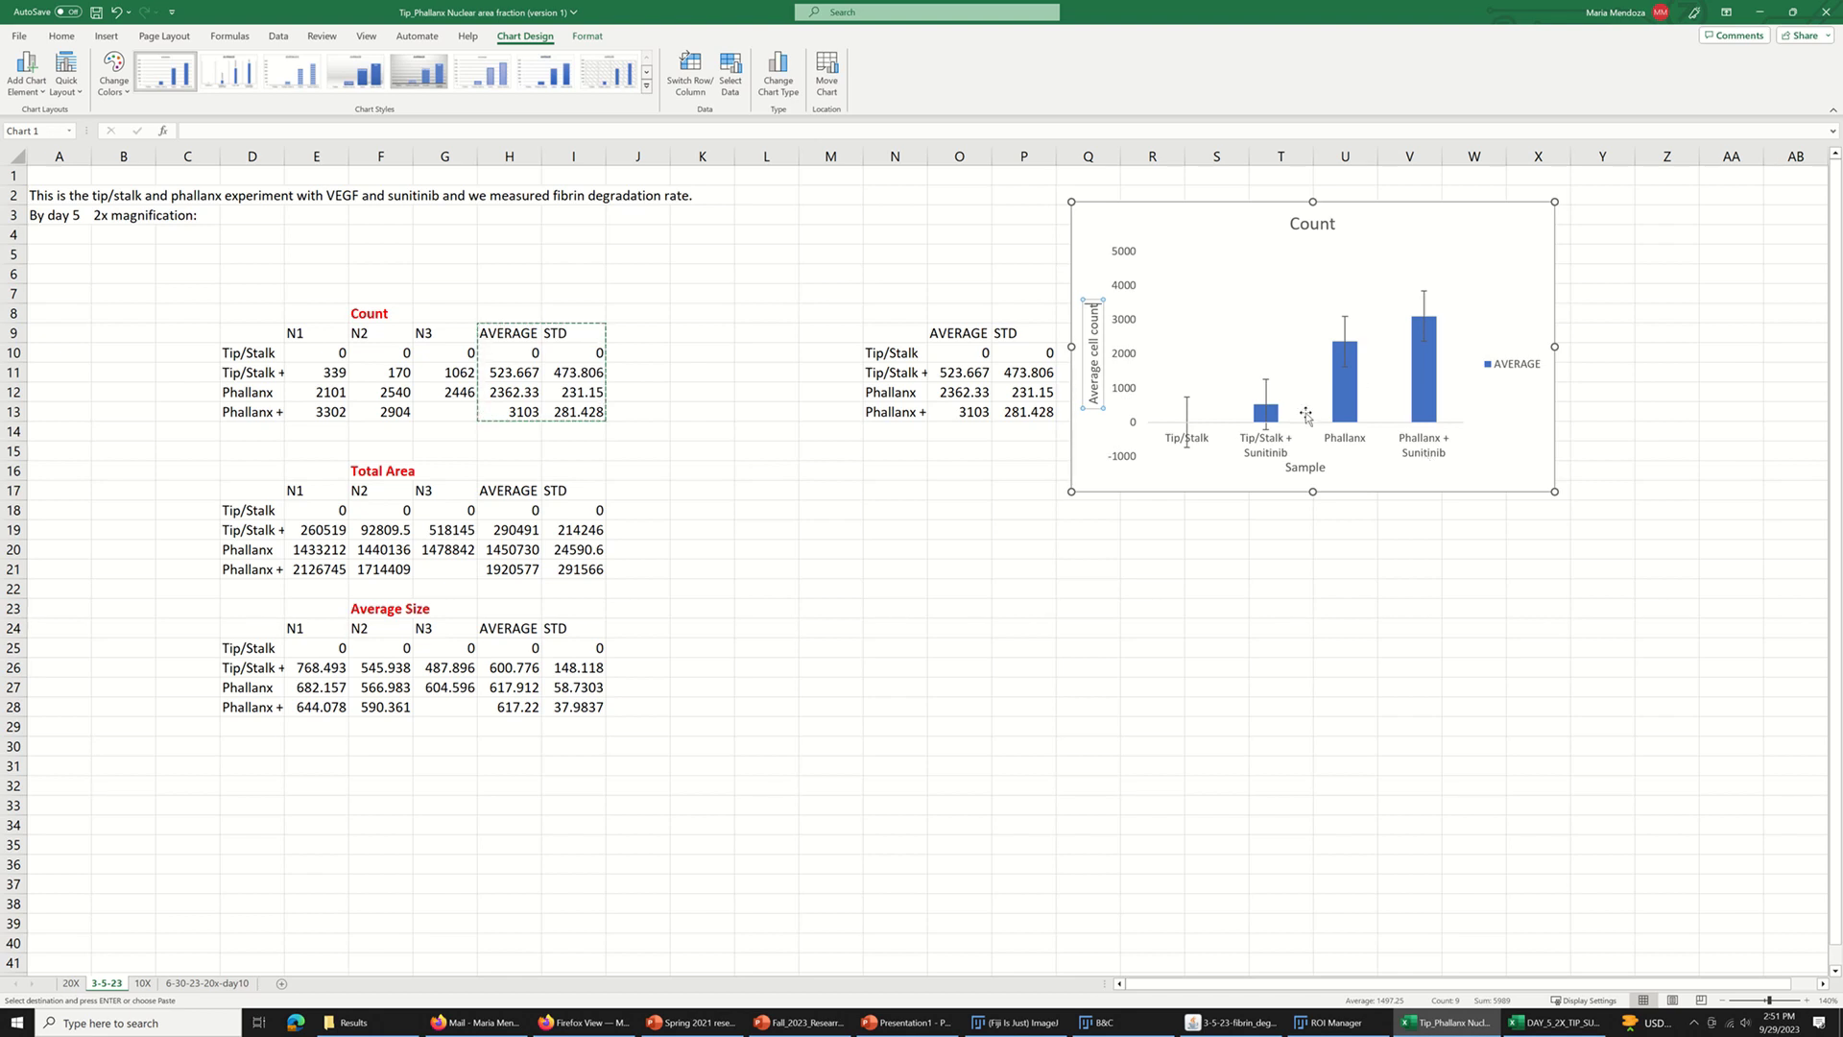
# - Replace the Count chart's title with Cell Number after 5 days
pyautogui.click(1330, 225)
pyautogui.doubleClick(1330, 225)
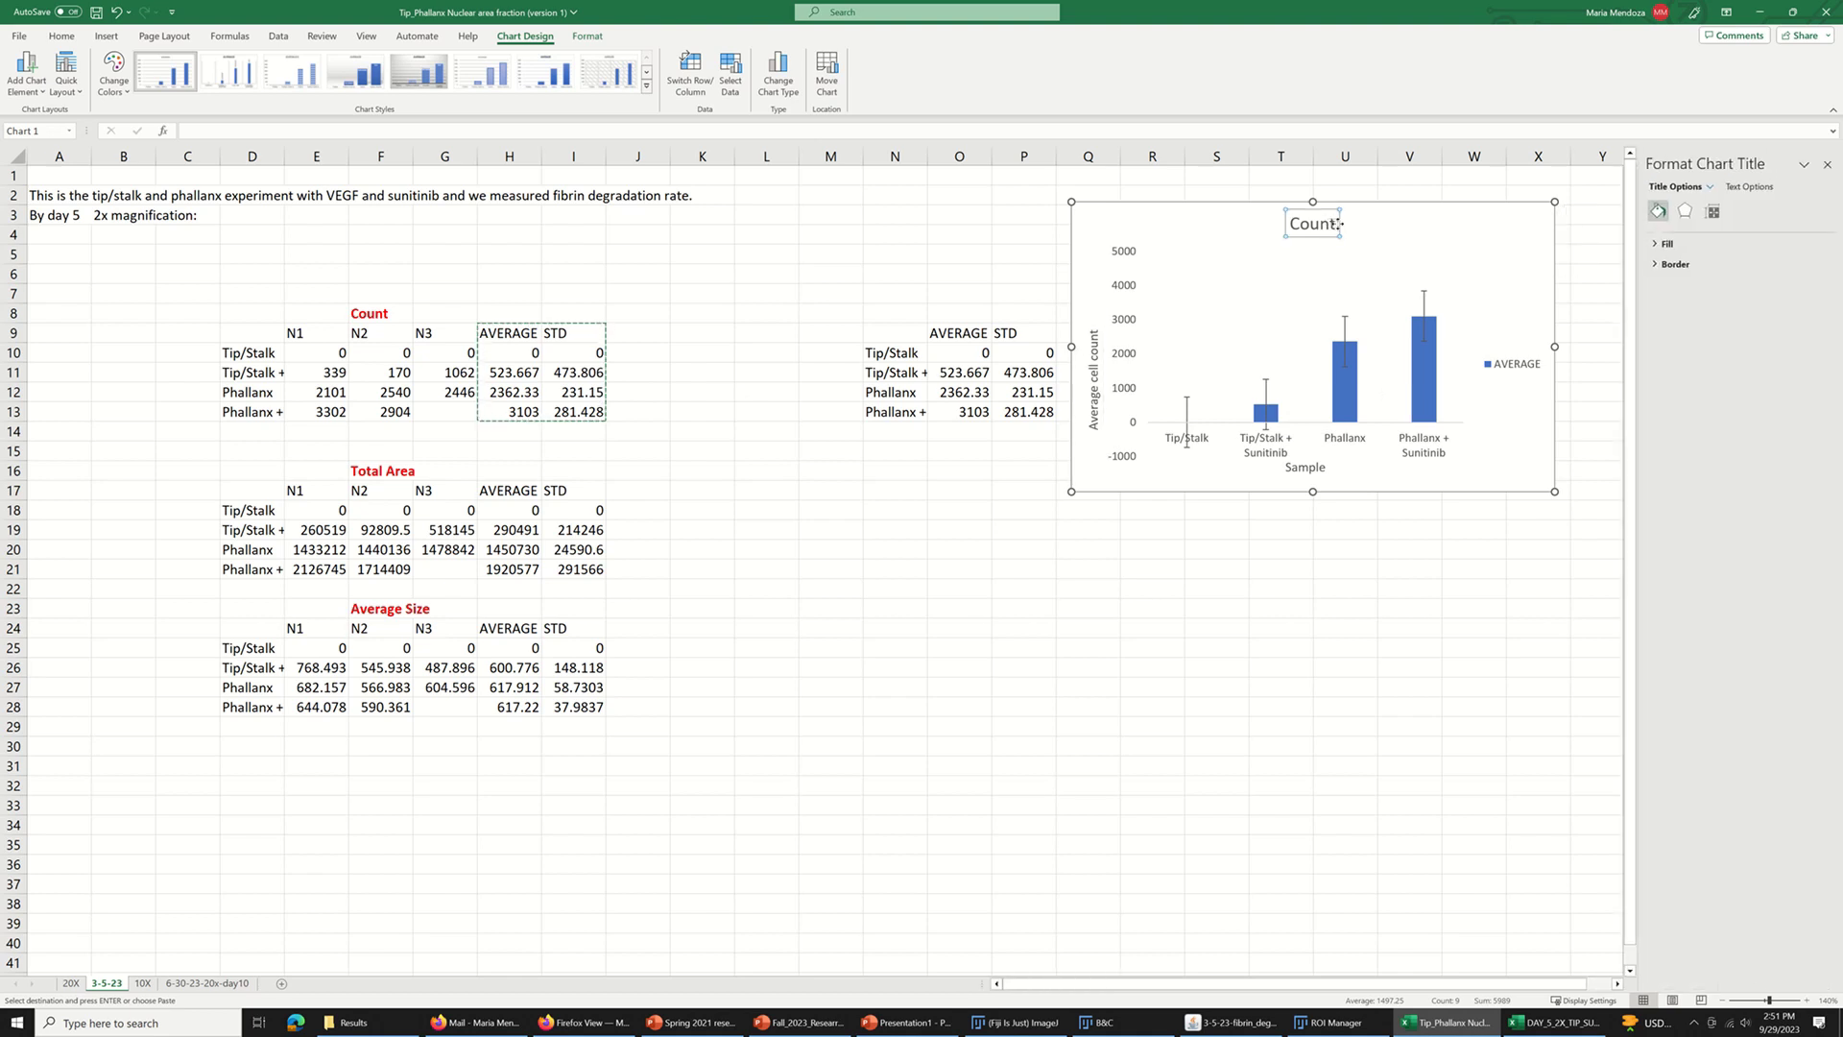
pyautogui.moveTo(1332, 225); pyautogui.dragTo(1286, 225)
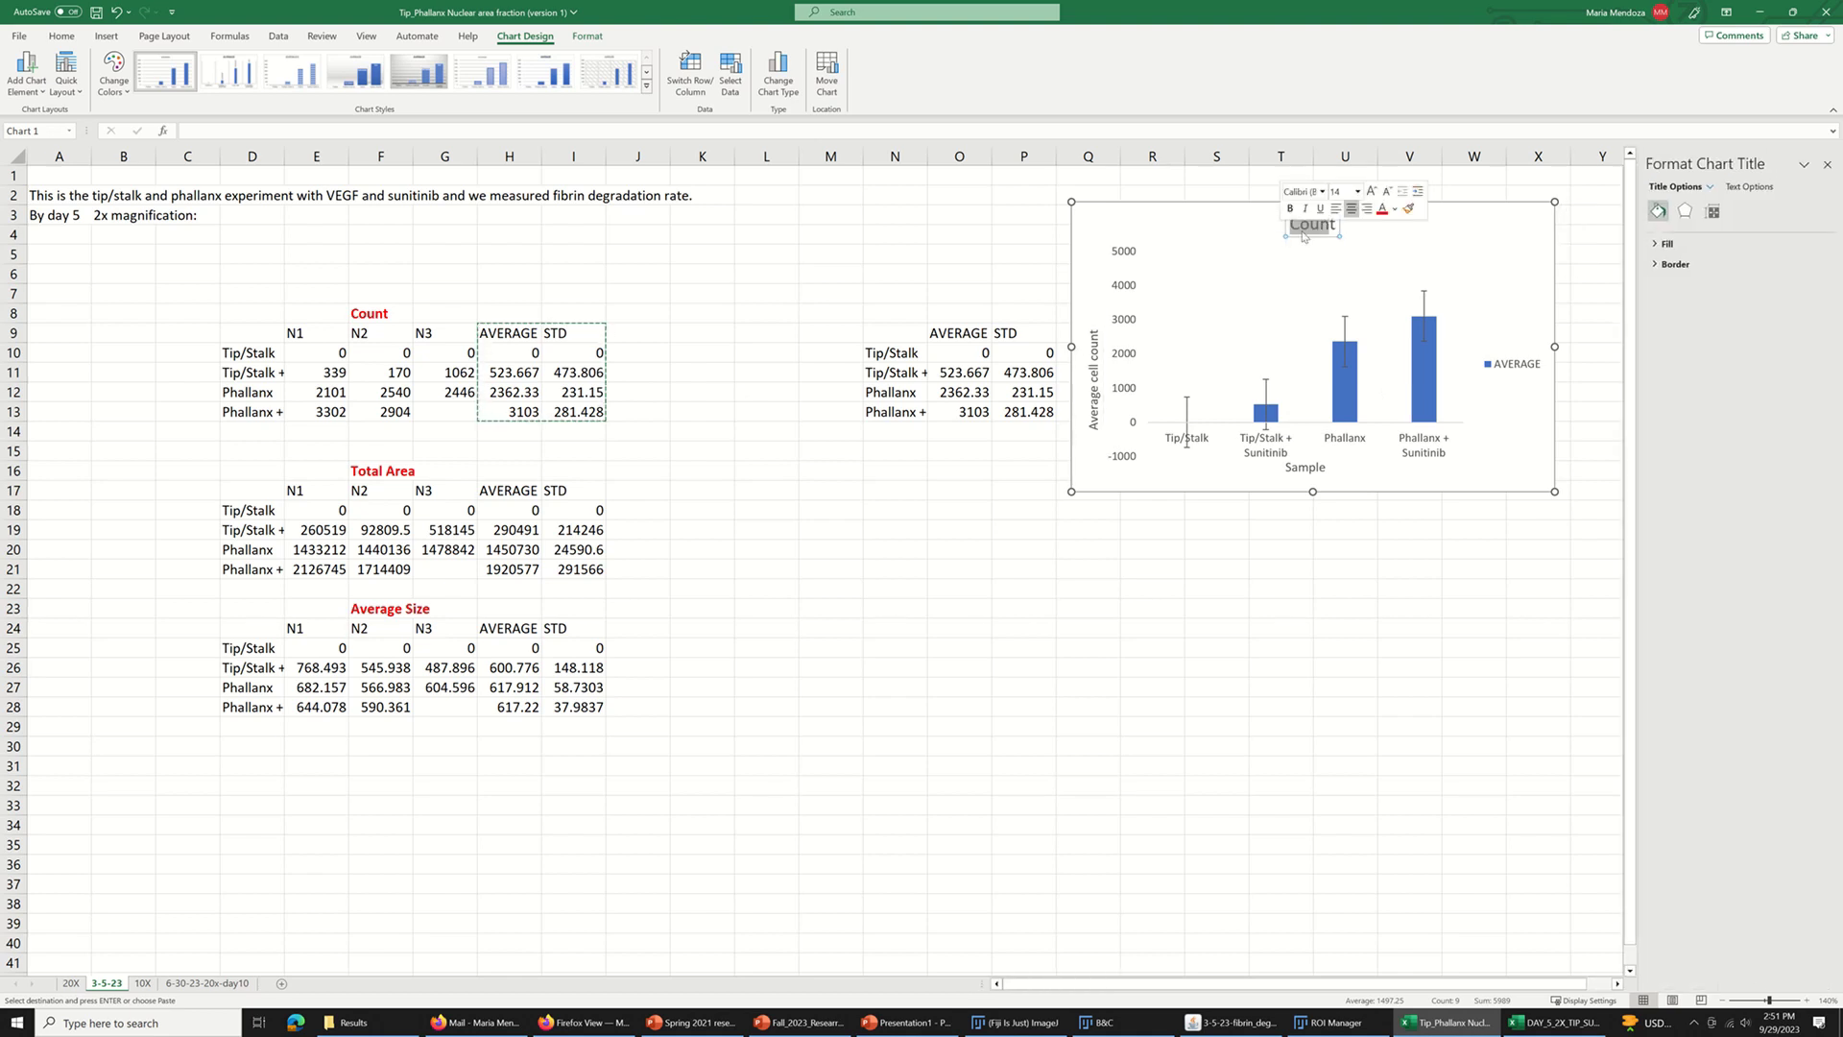
pyautogui.press('BackSpace')
pyautogui.press('Delete')
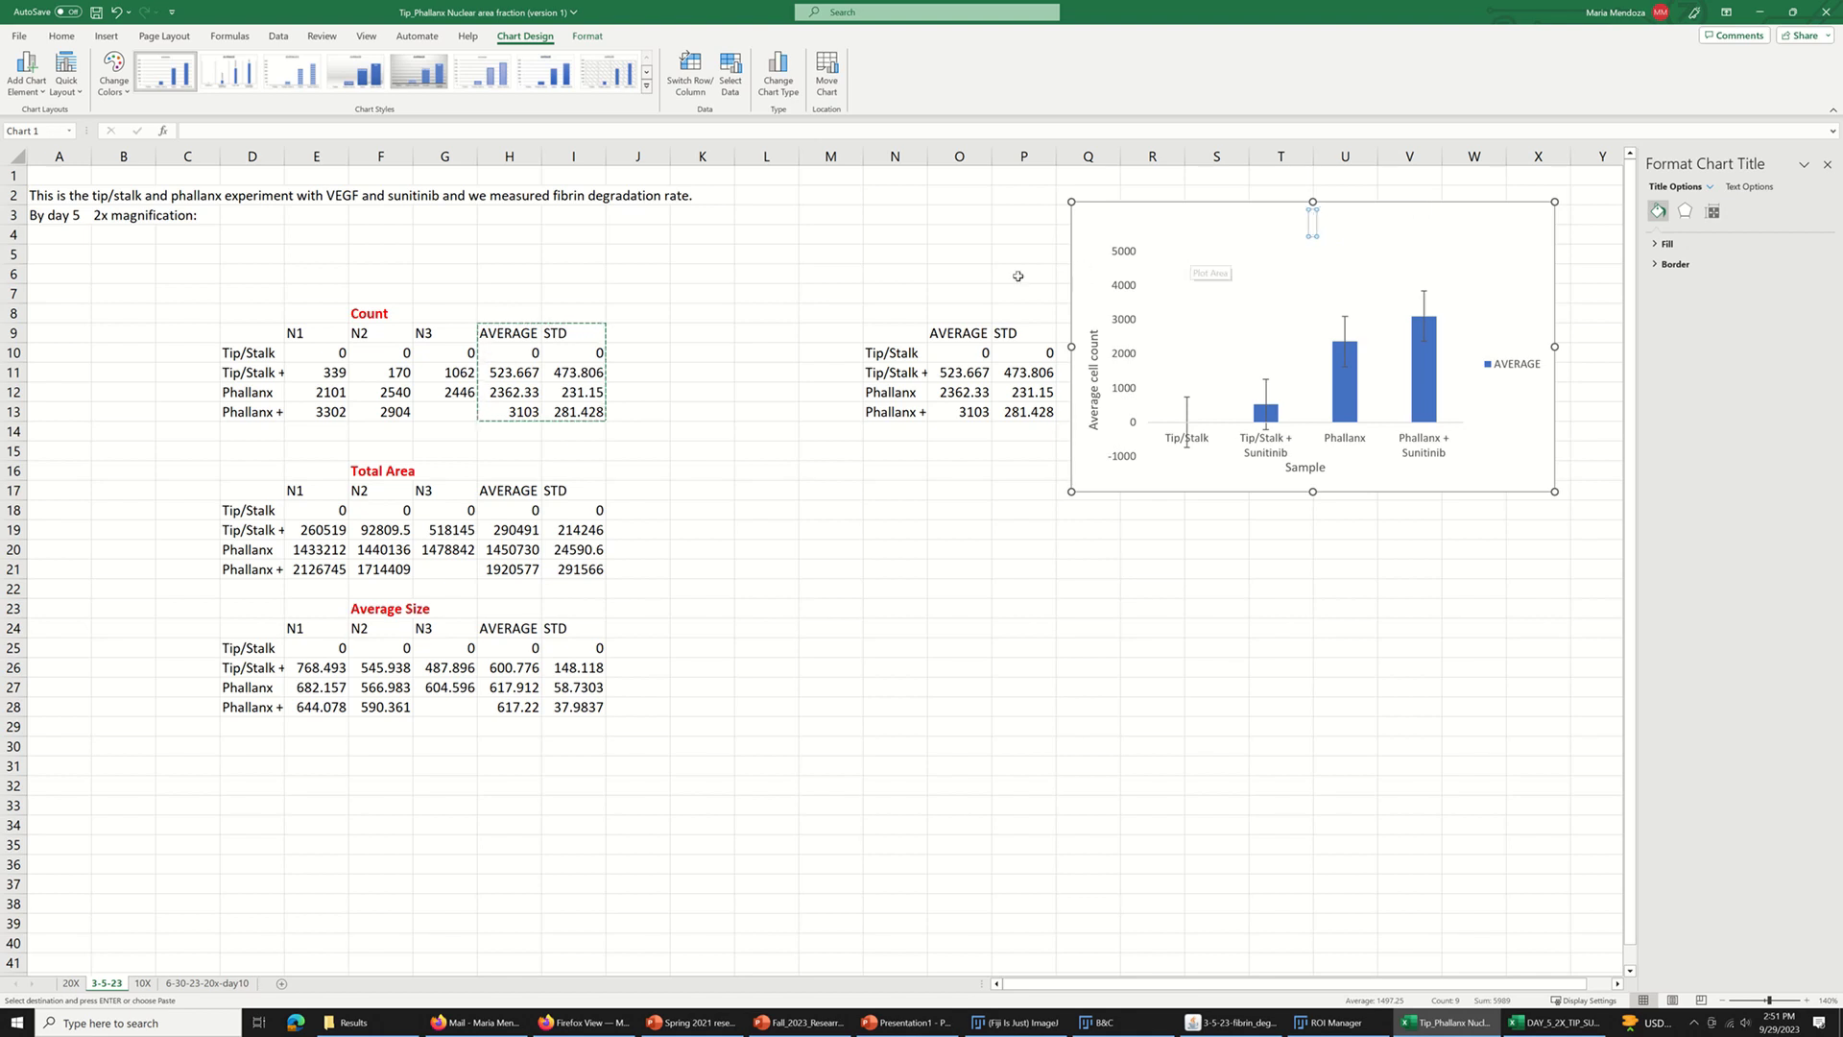
pyautogui.write('Cell Number af')
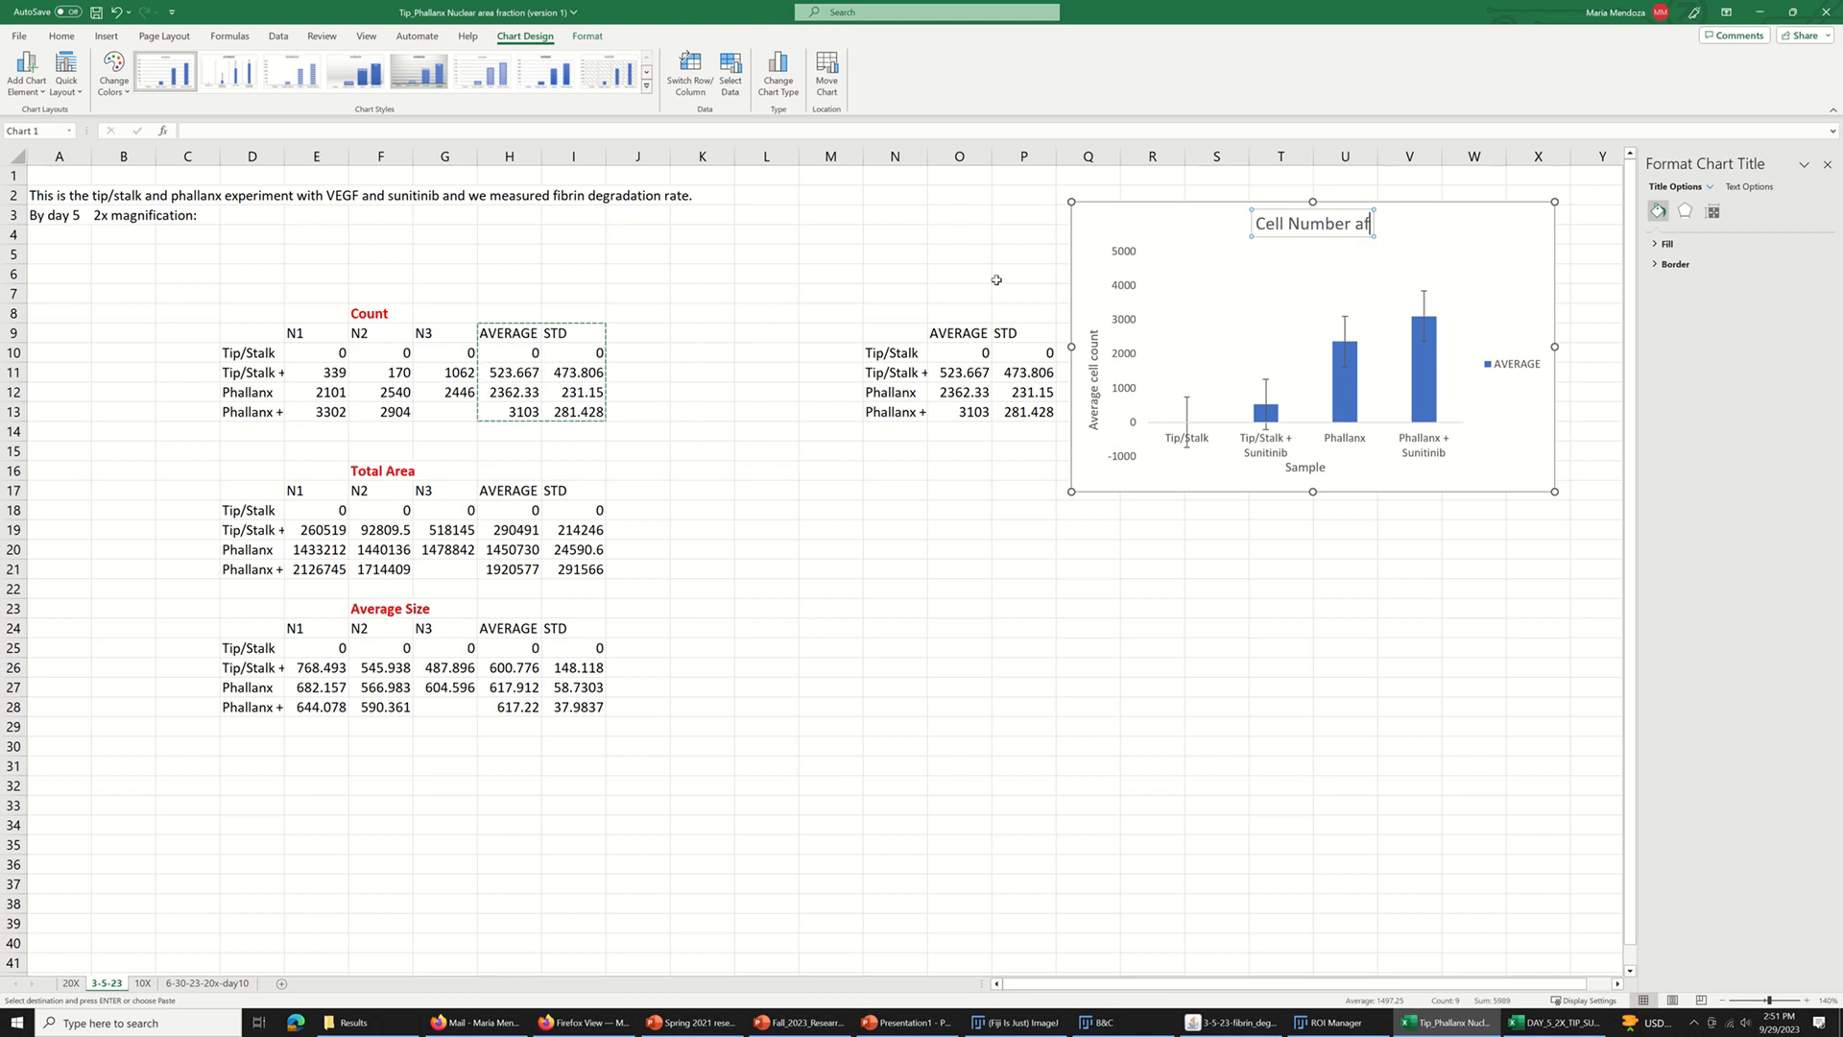
pyautogui.write('ter 5 days')
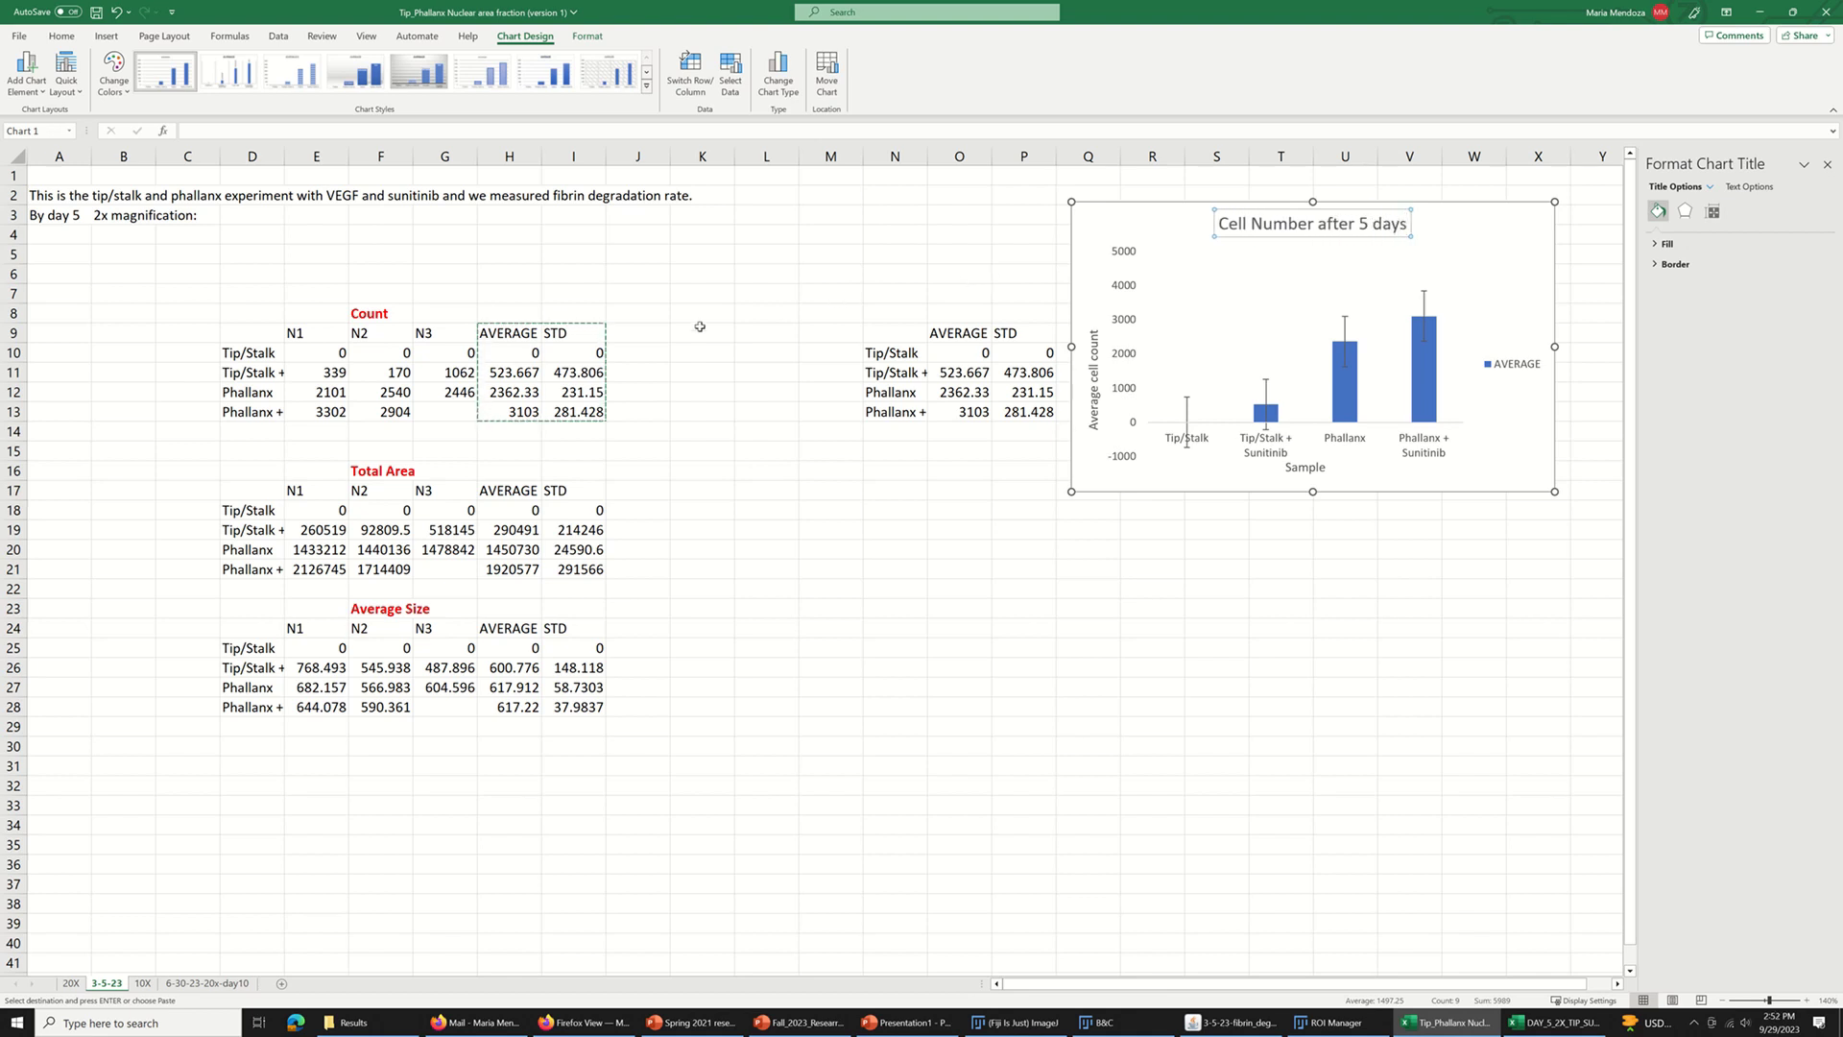
pyautogui.click(1827, 165)
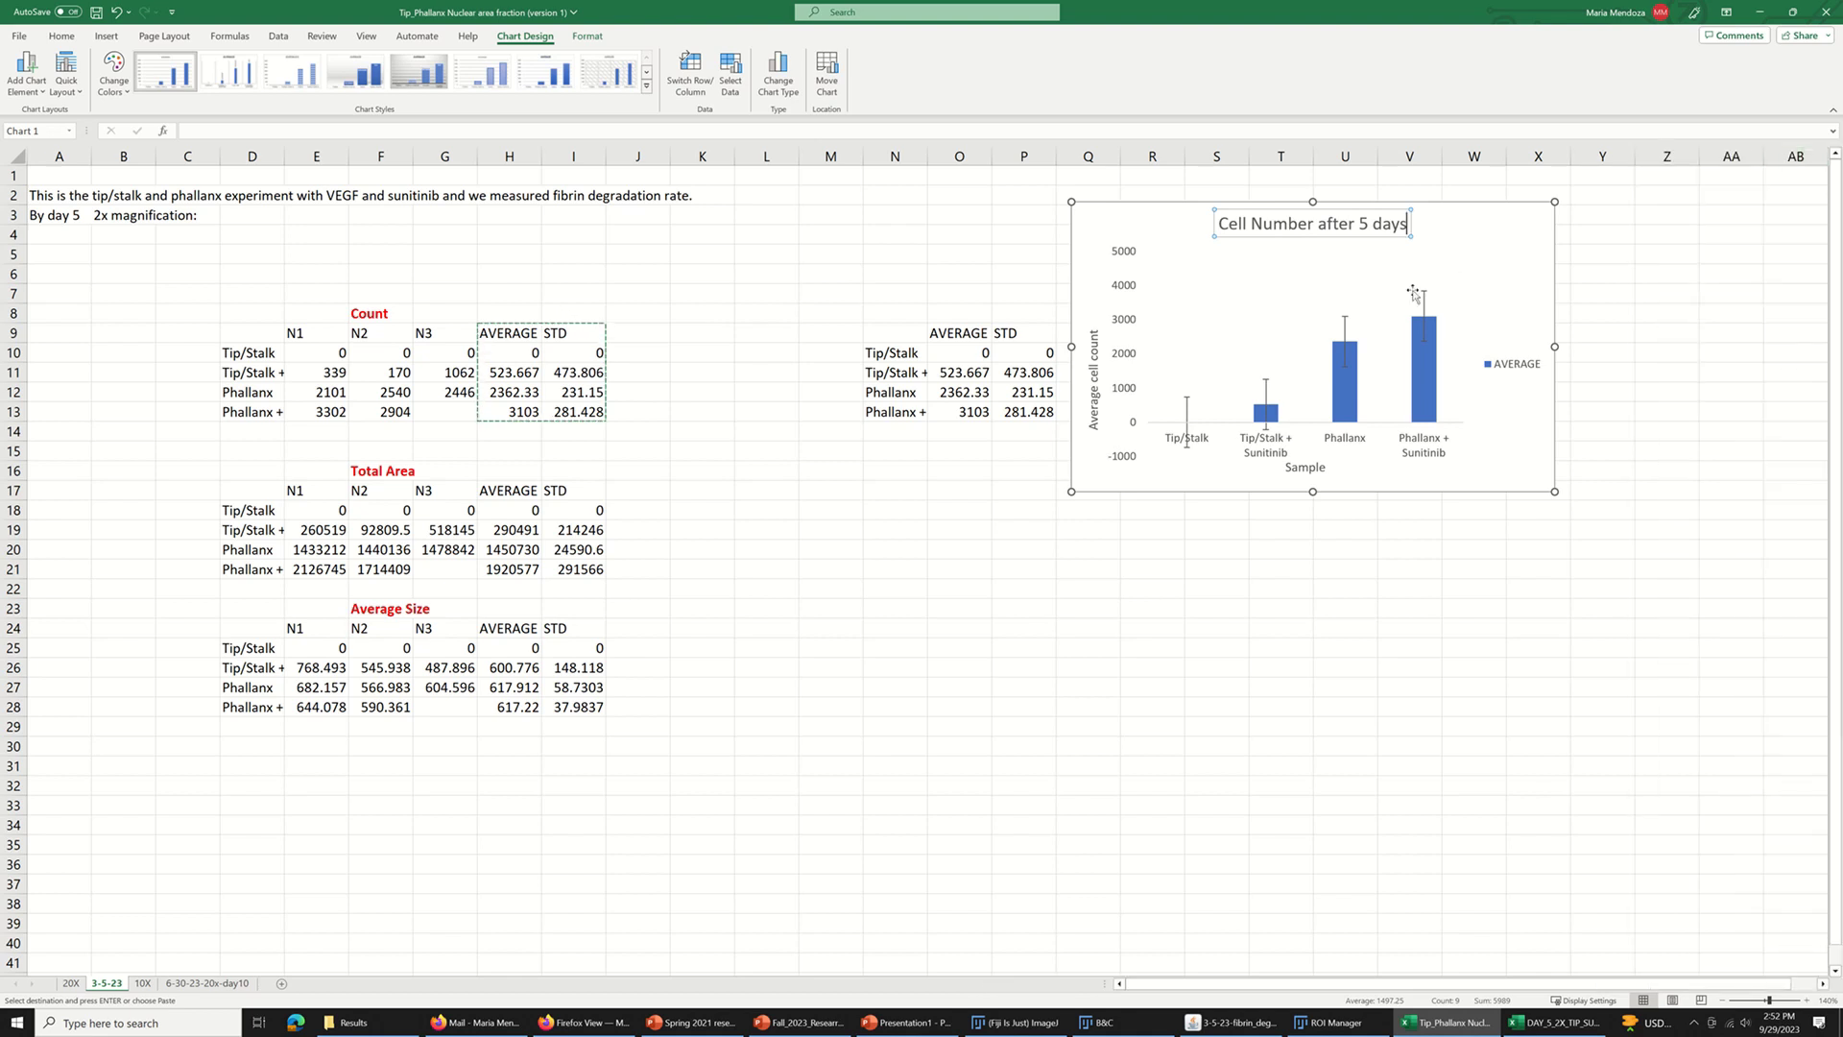
# - Switch the chart's vertical error bars to a custom error amount and open the dialog for specifying its values
pyautogui.click(1346, 330)
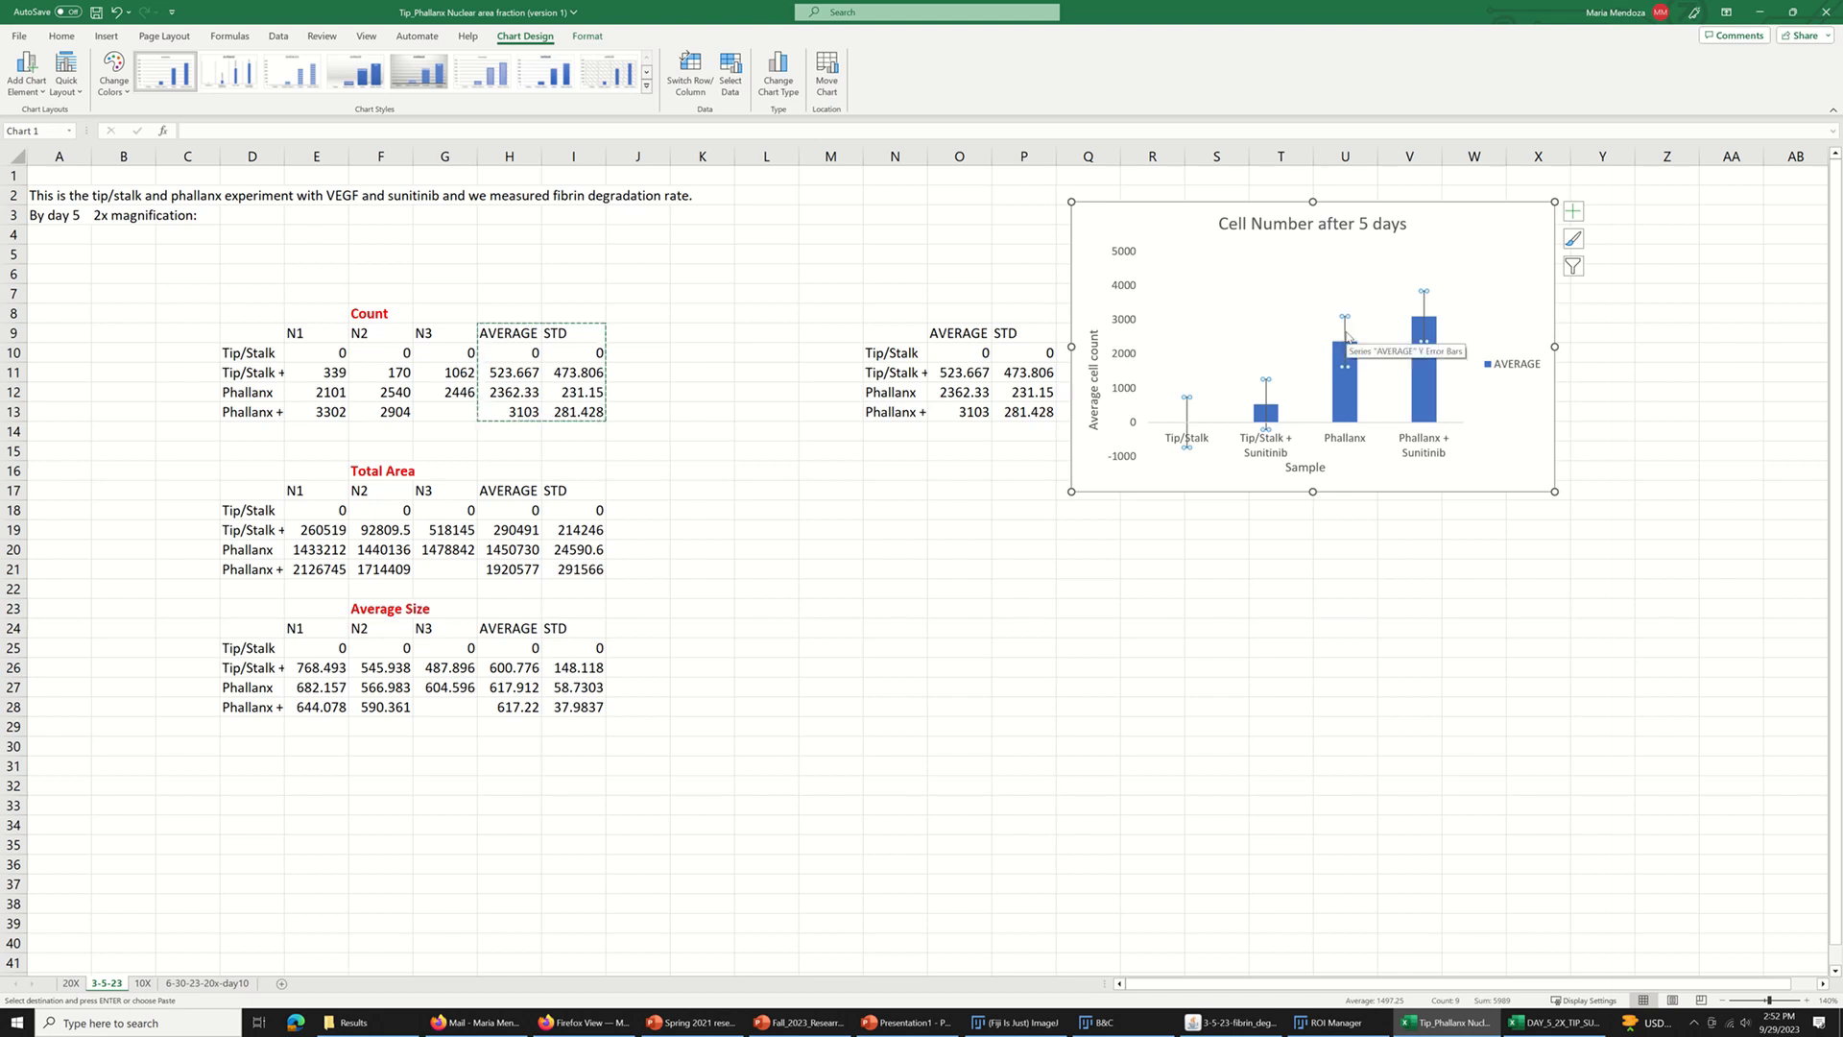
pyautogui.rightClick(1344, 335)
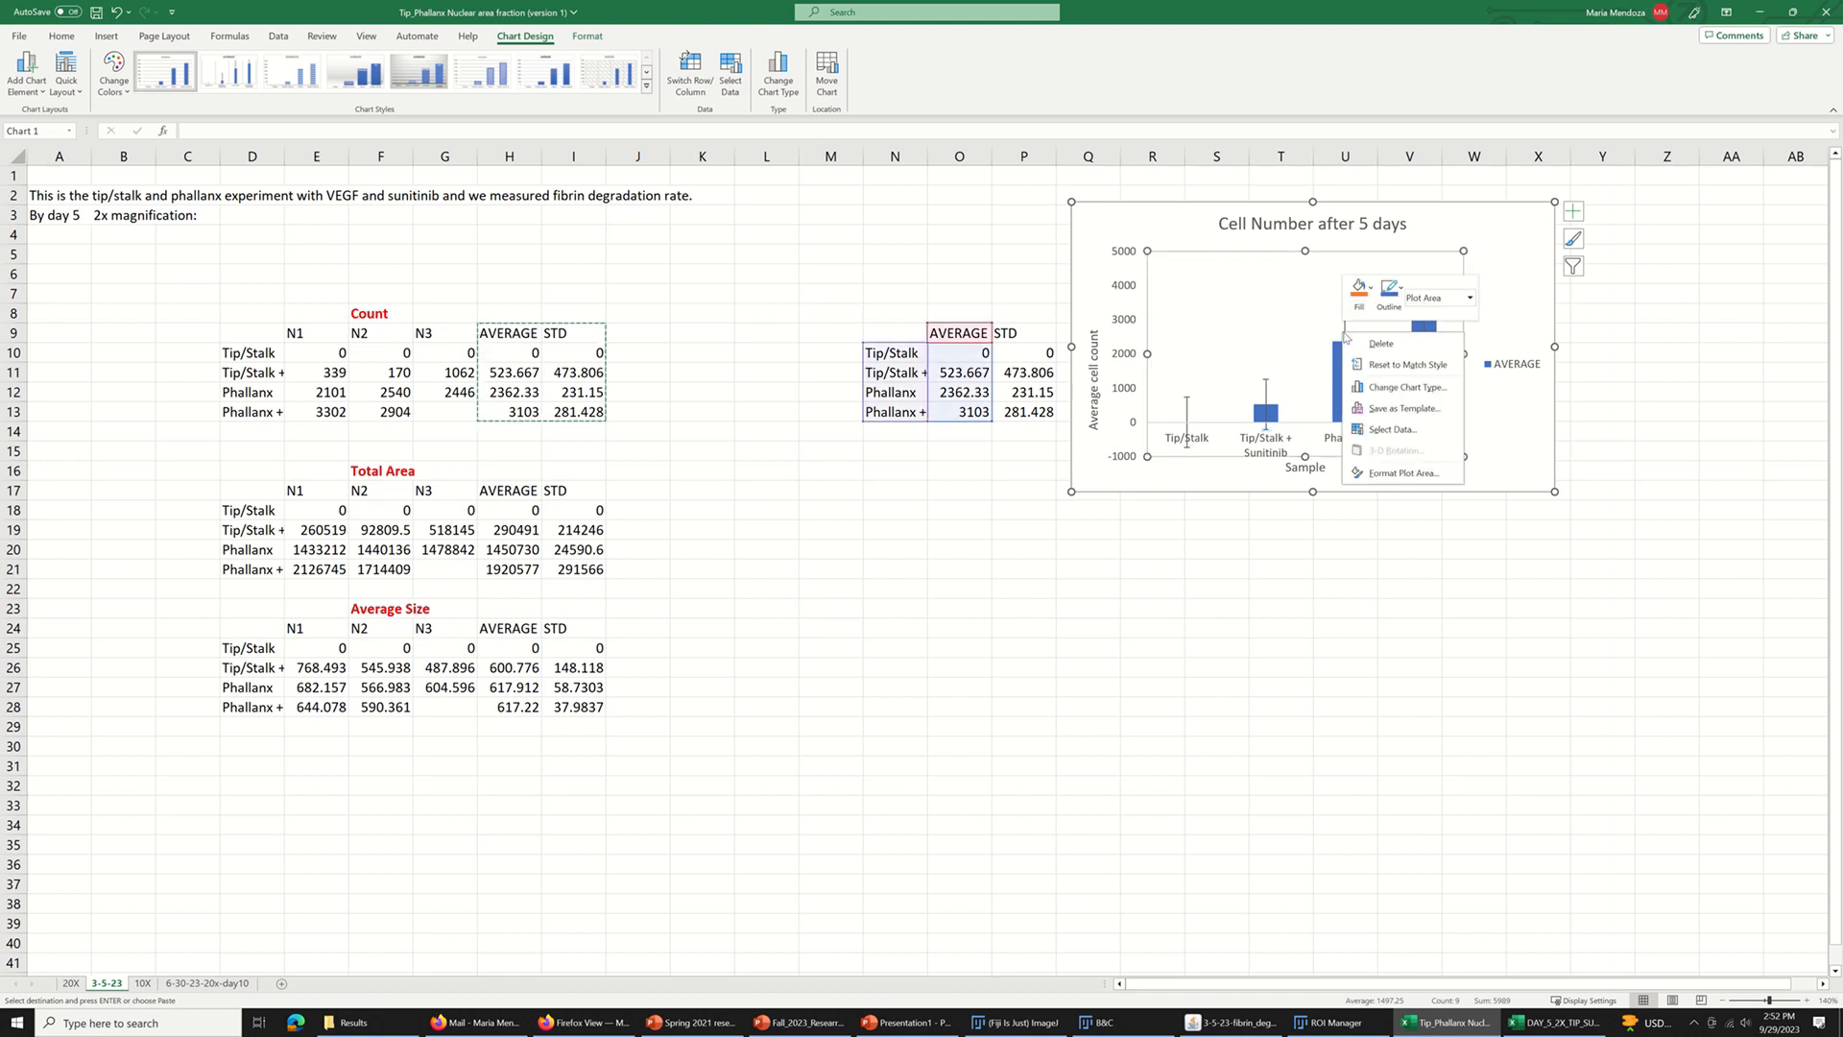
pyautogui.click(1269, 384)
pyautogui.rightClick(1269, 384)
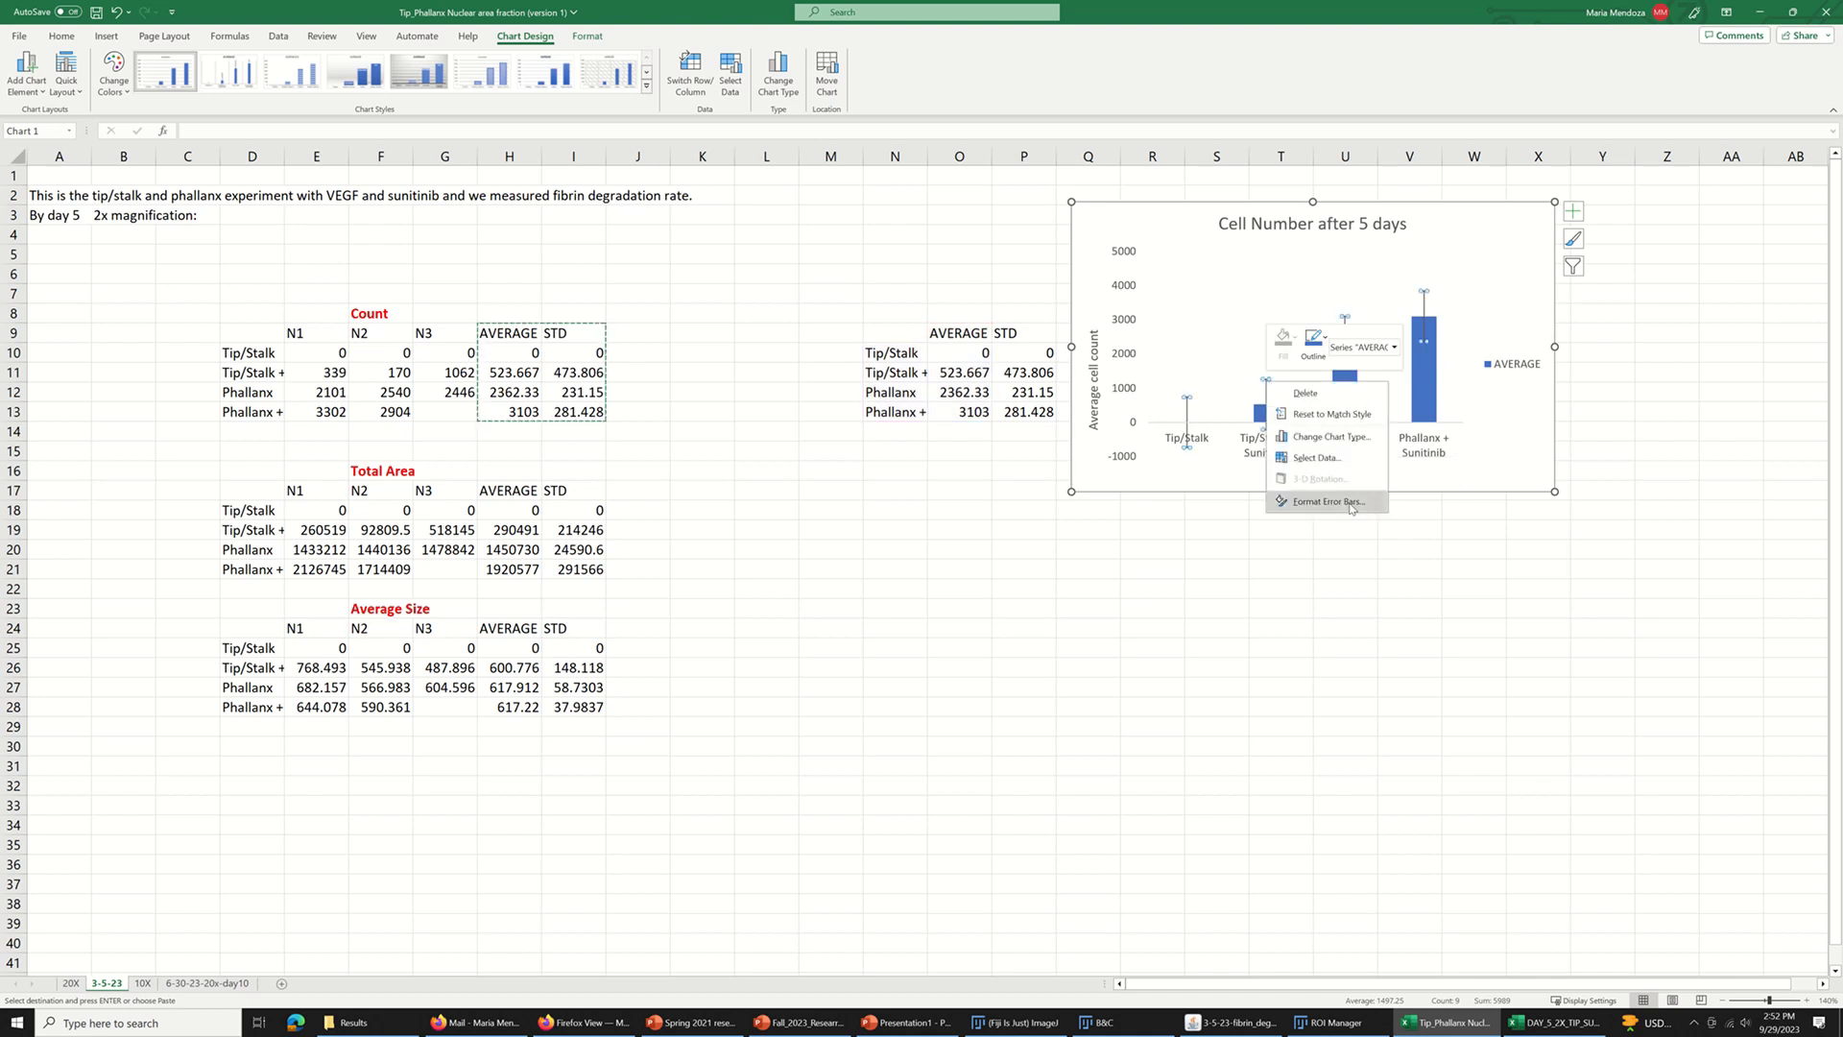
pyautogui.click(1312, 501)
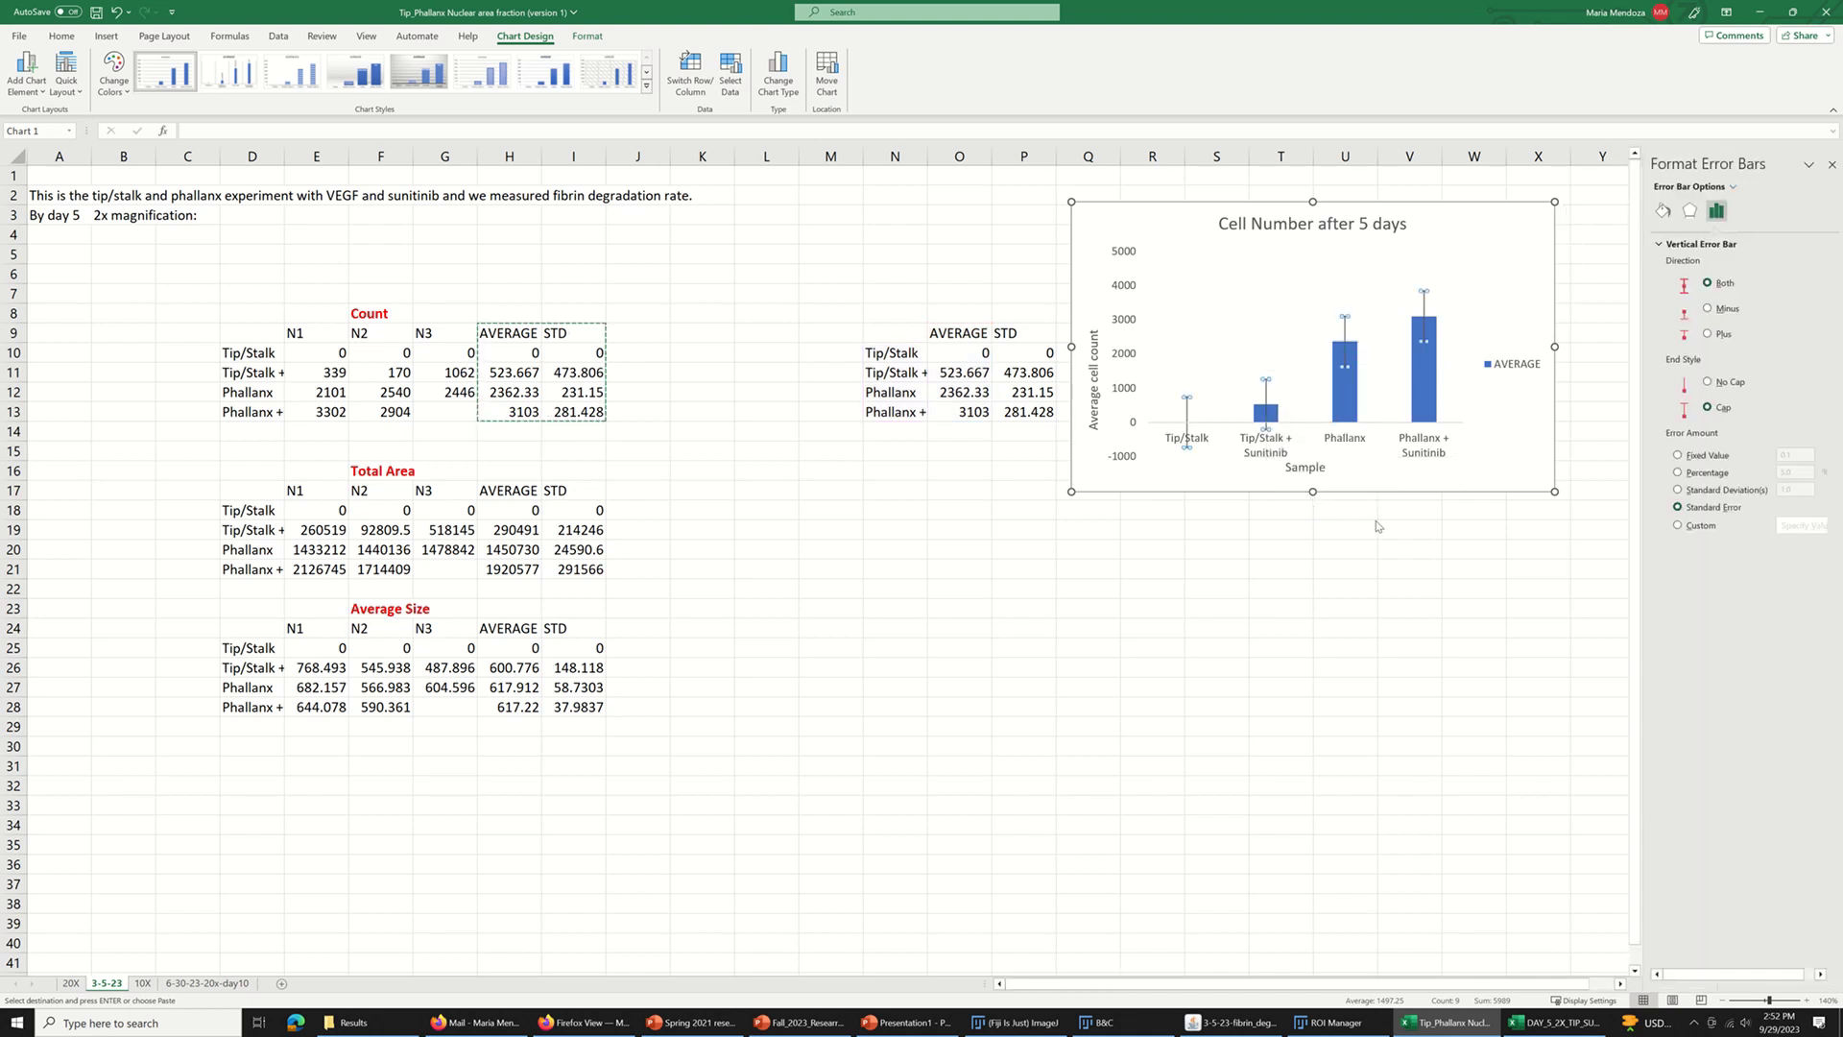
pyautogui.click(1675, 526)
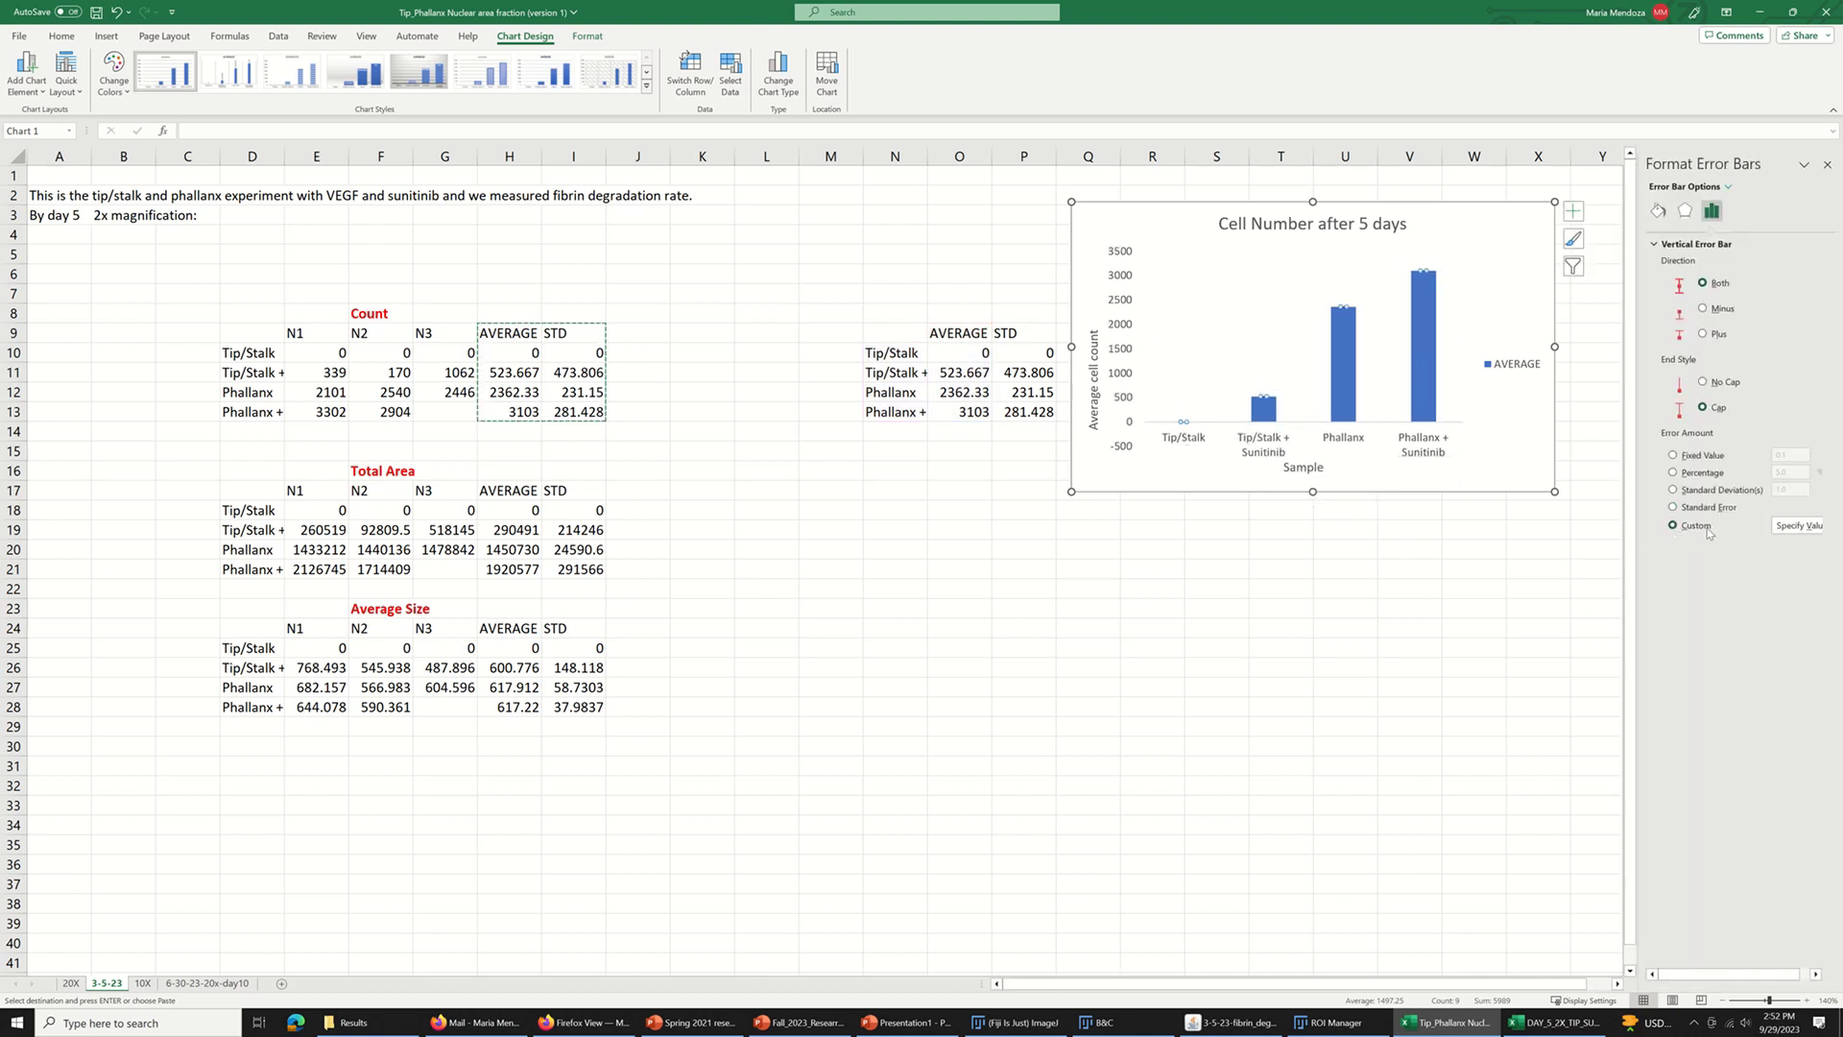
pyautogui.click(1783, 528)
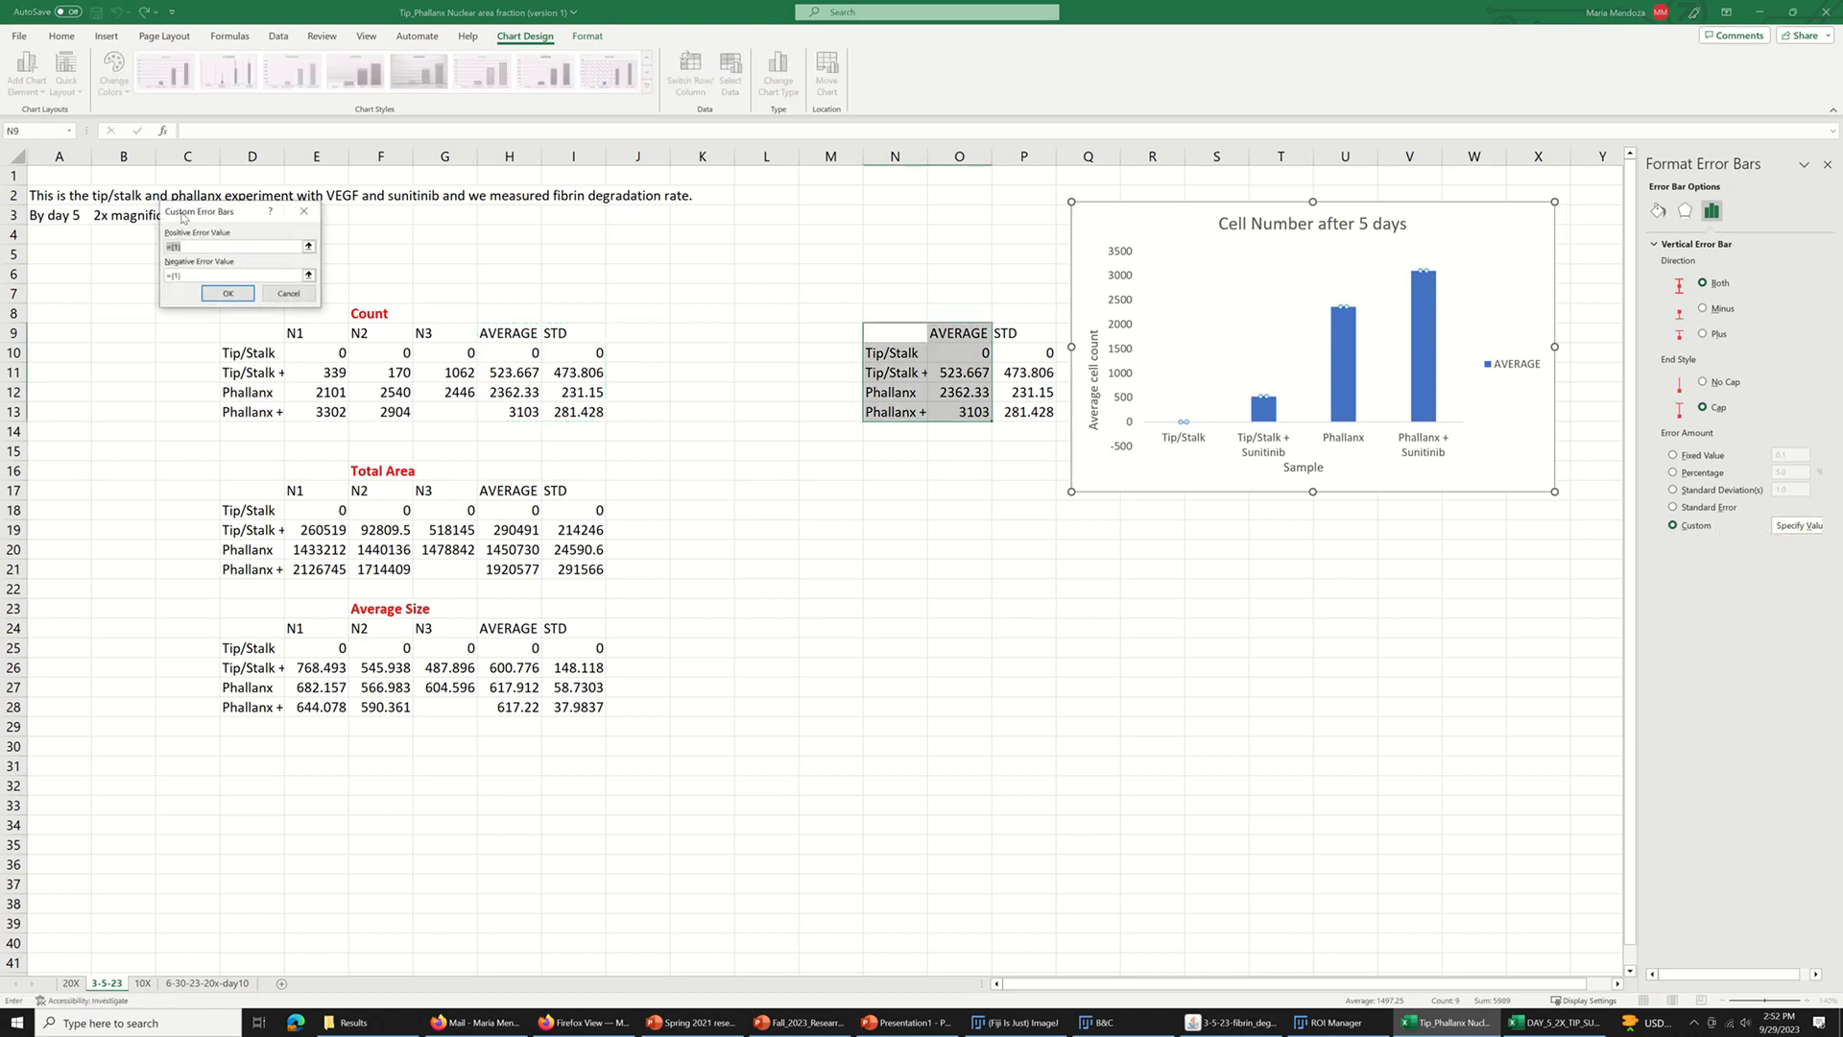
# - Use the STD values in P10:P13 as both the positive and negative custom error values
pyautogui.moveTo(182, 213); pyautogui.dragTo(1045, 220)
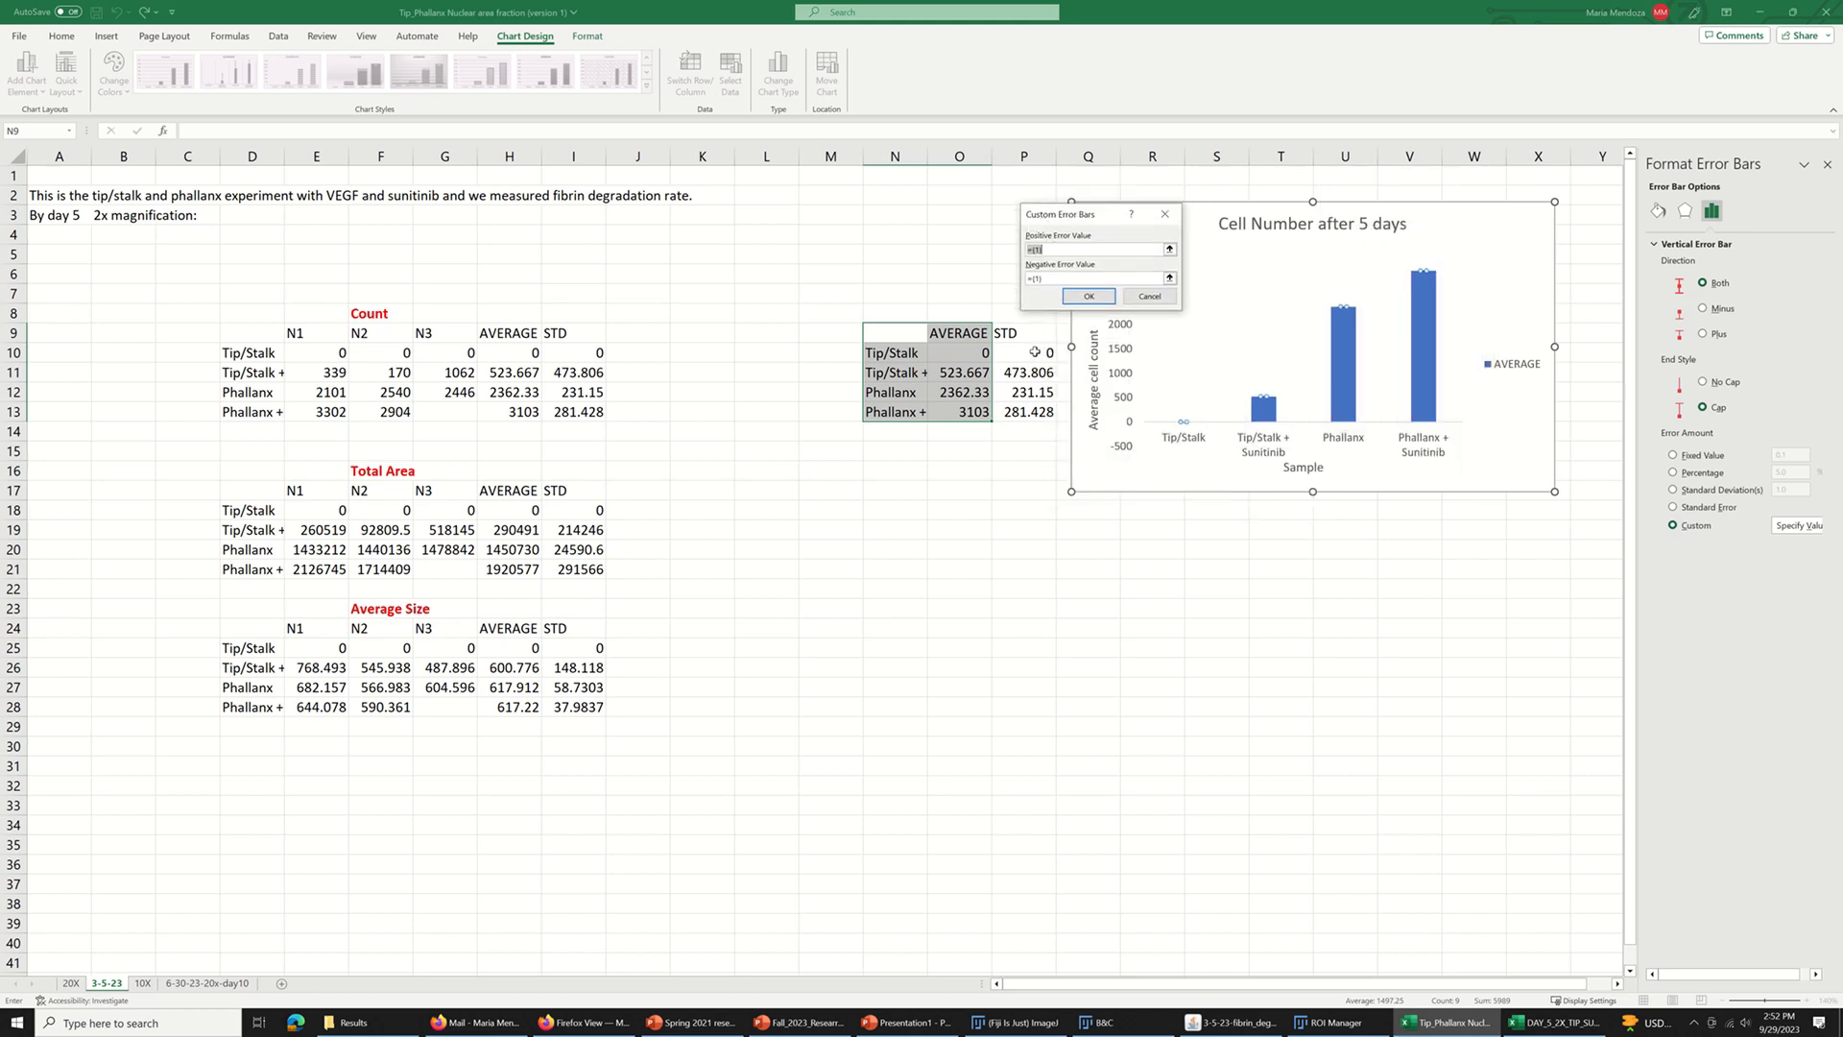
pyautogui.moveTo(1034, 352); pyautogui.dragTo(1044, 411)
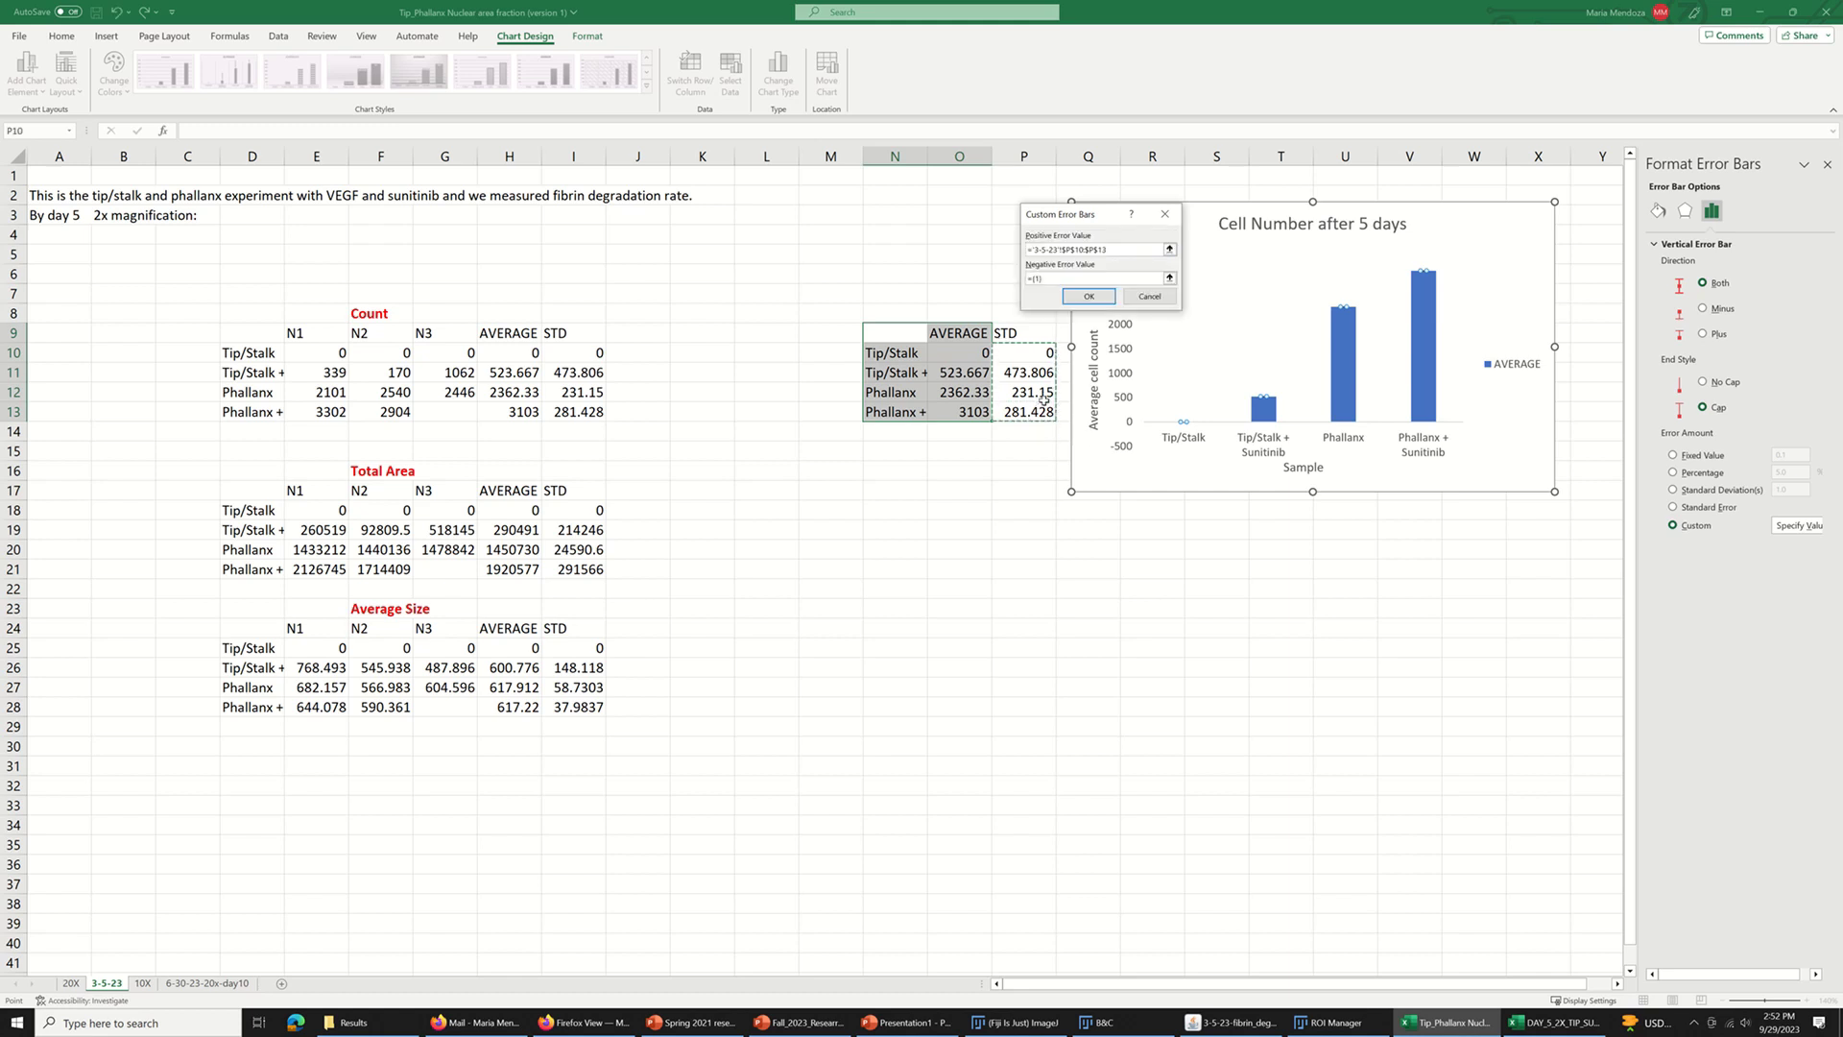
pyautogui.click(1055, 277)
pyautogui.moveTo(1052, 278); pyautogui.dragTo(1025, 284)
pyautogui.press('BackSpace')
pyautogui.moveTo(1034, 352); pyautogui.dragTo(1034, 412)
pyautogui.click(1089, 296)
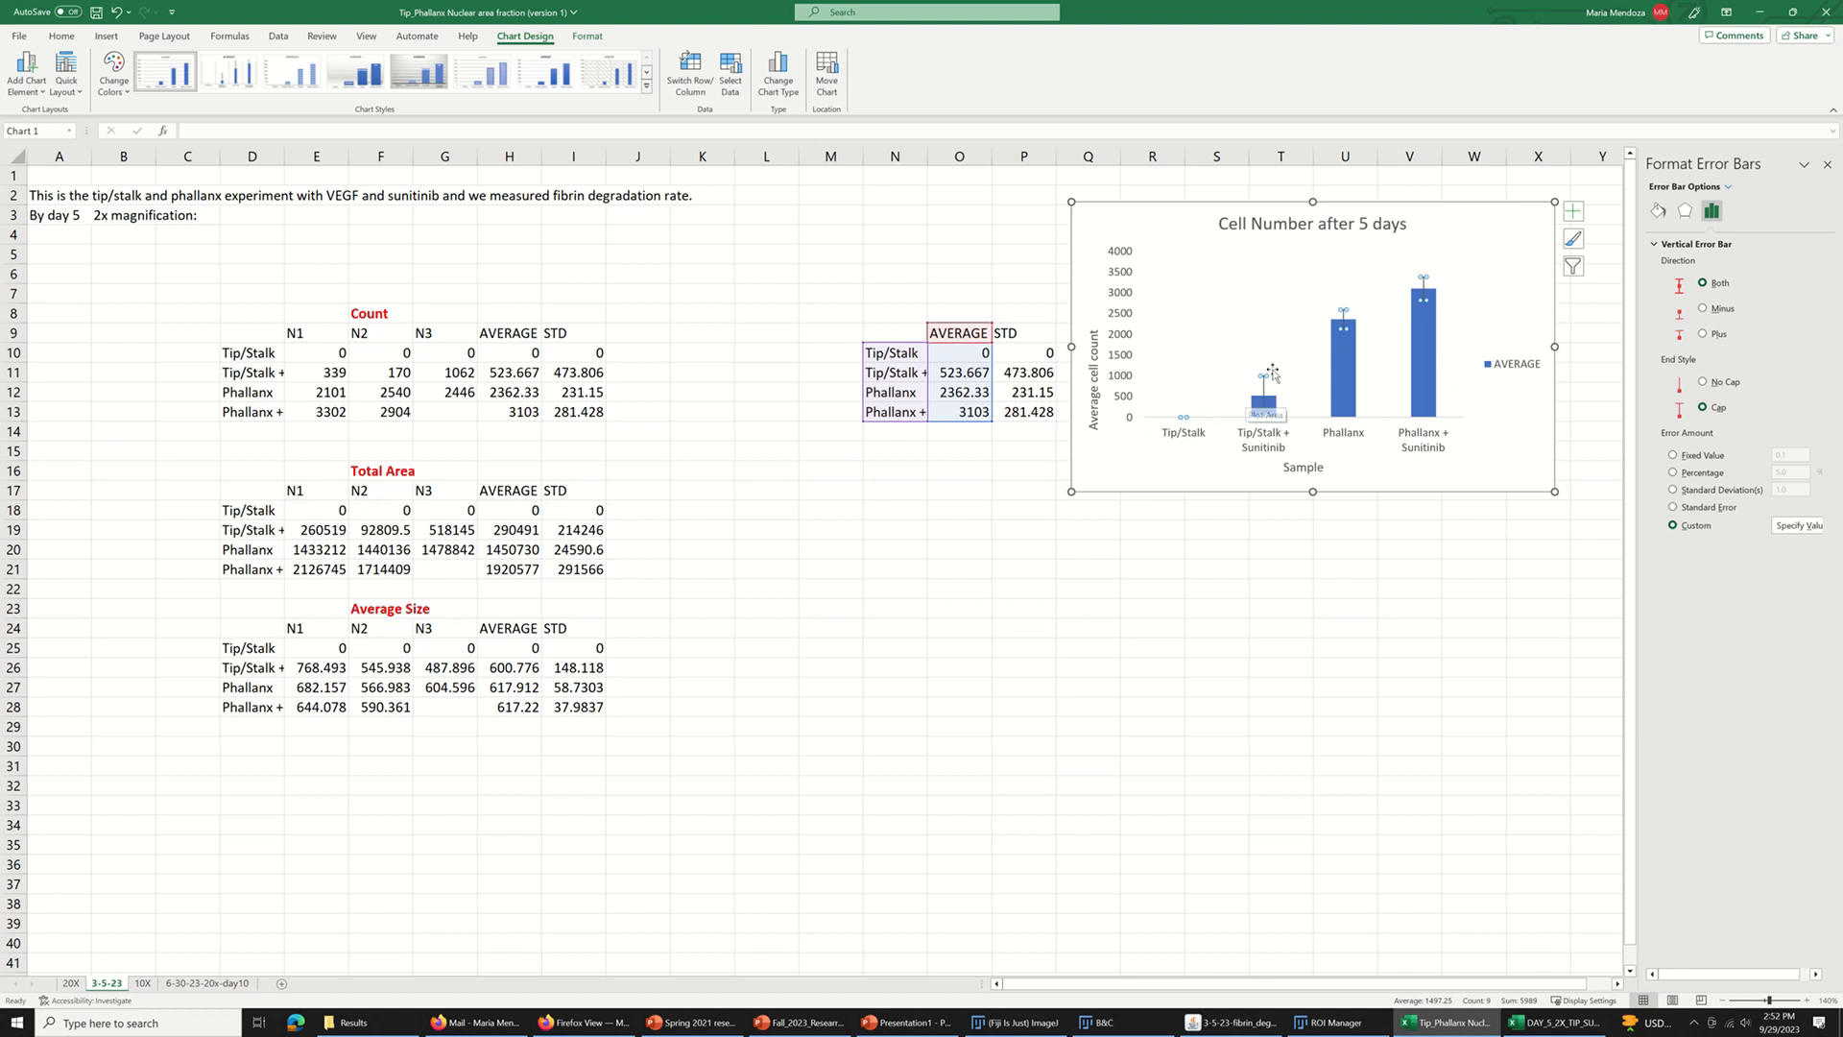
pyautogui.click(1826, 166)
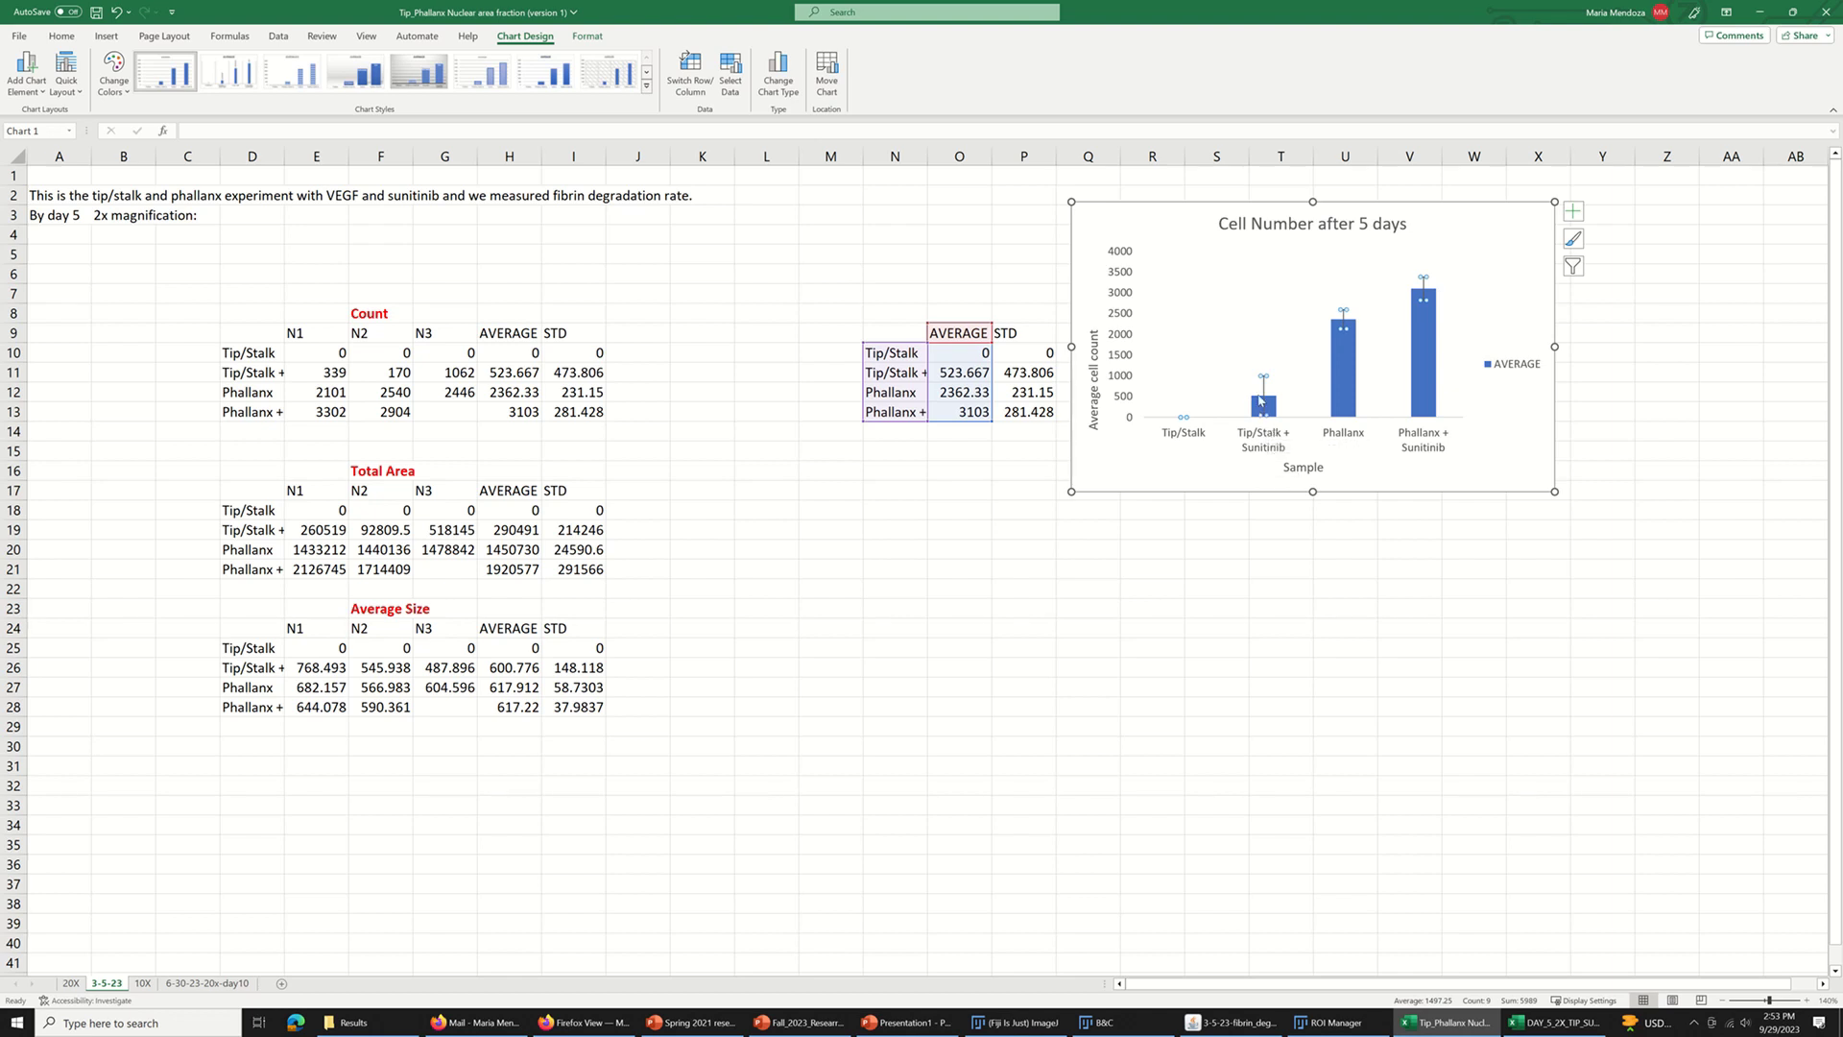
# - Add the headings F-test in J9 and T-test in K9 beside the STD column of the Count table
pyautogui.moveTo(1263, 406)
pyautogui.moveTo(1430, 411)
pyautogui.click(653, 336)
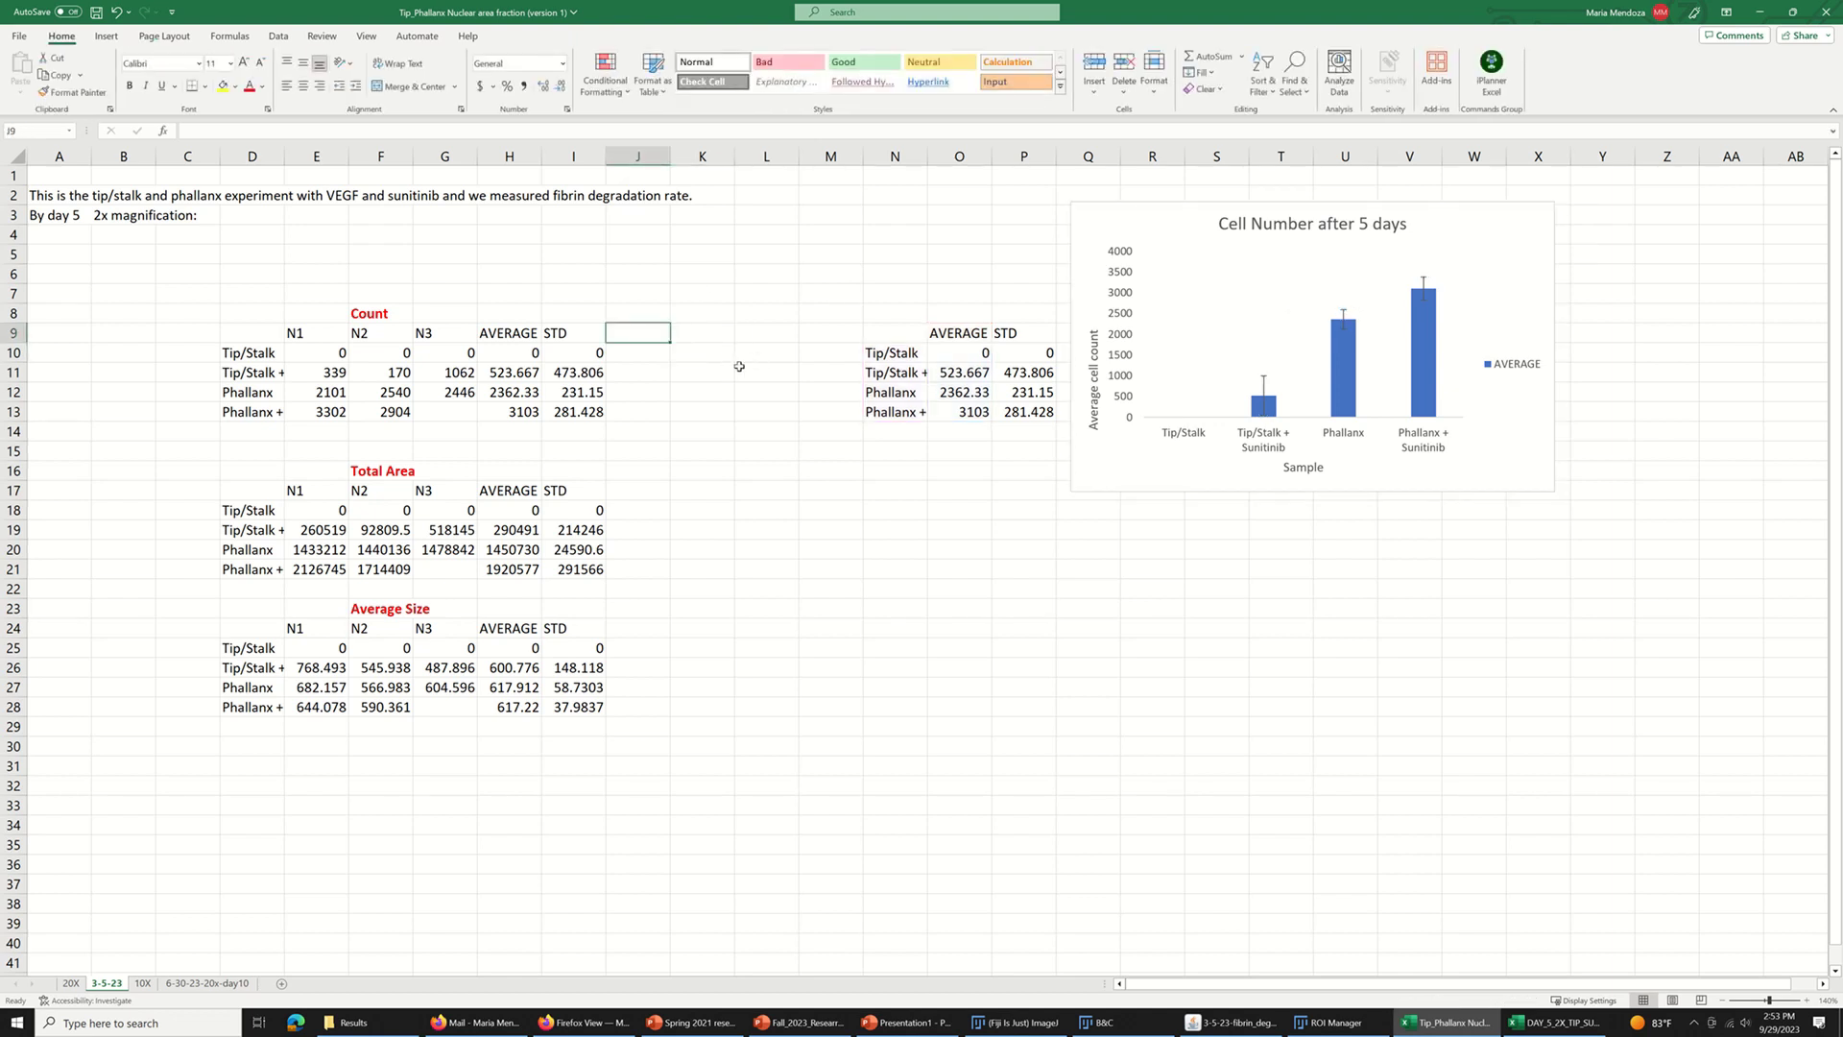
pyautogui.write('F-test')
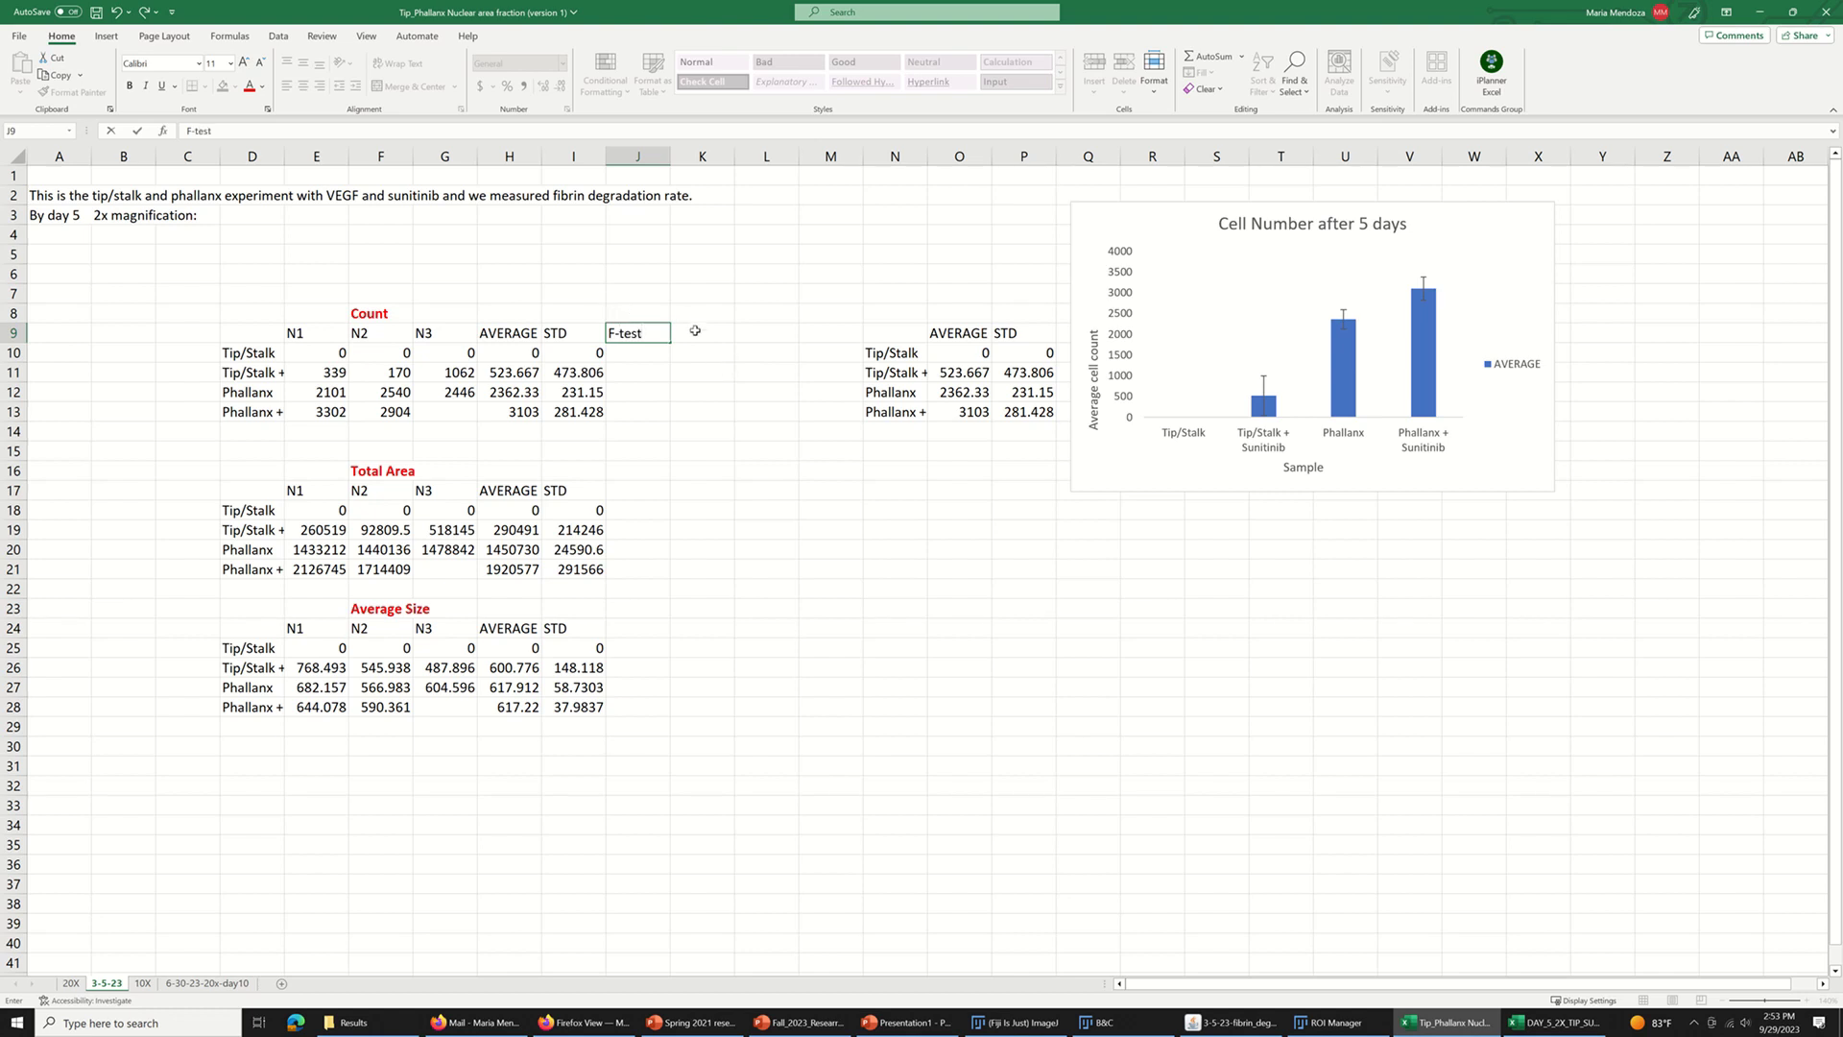
pyautogui.click(695, 332)
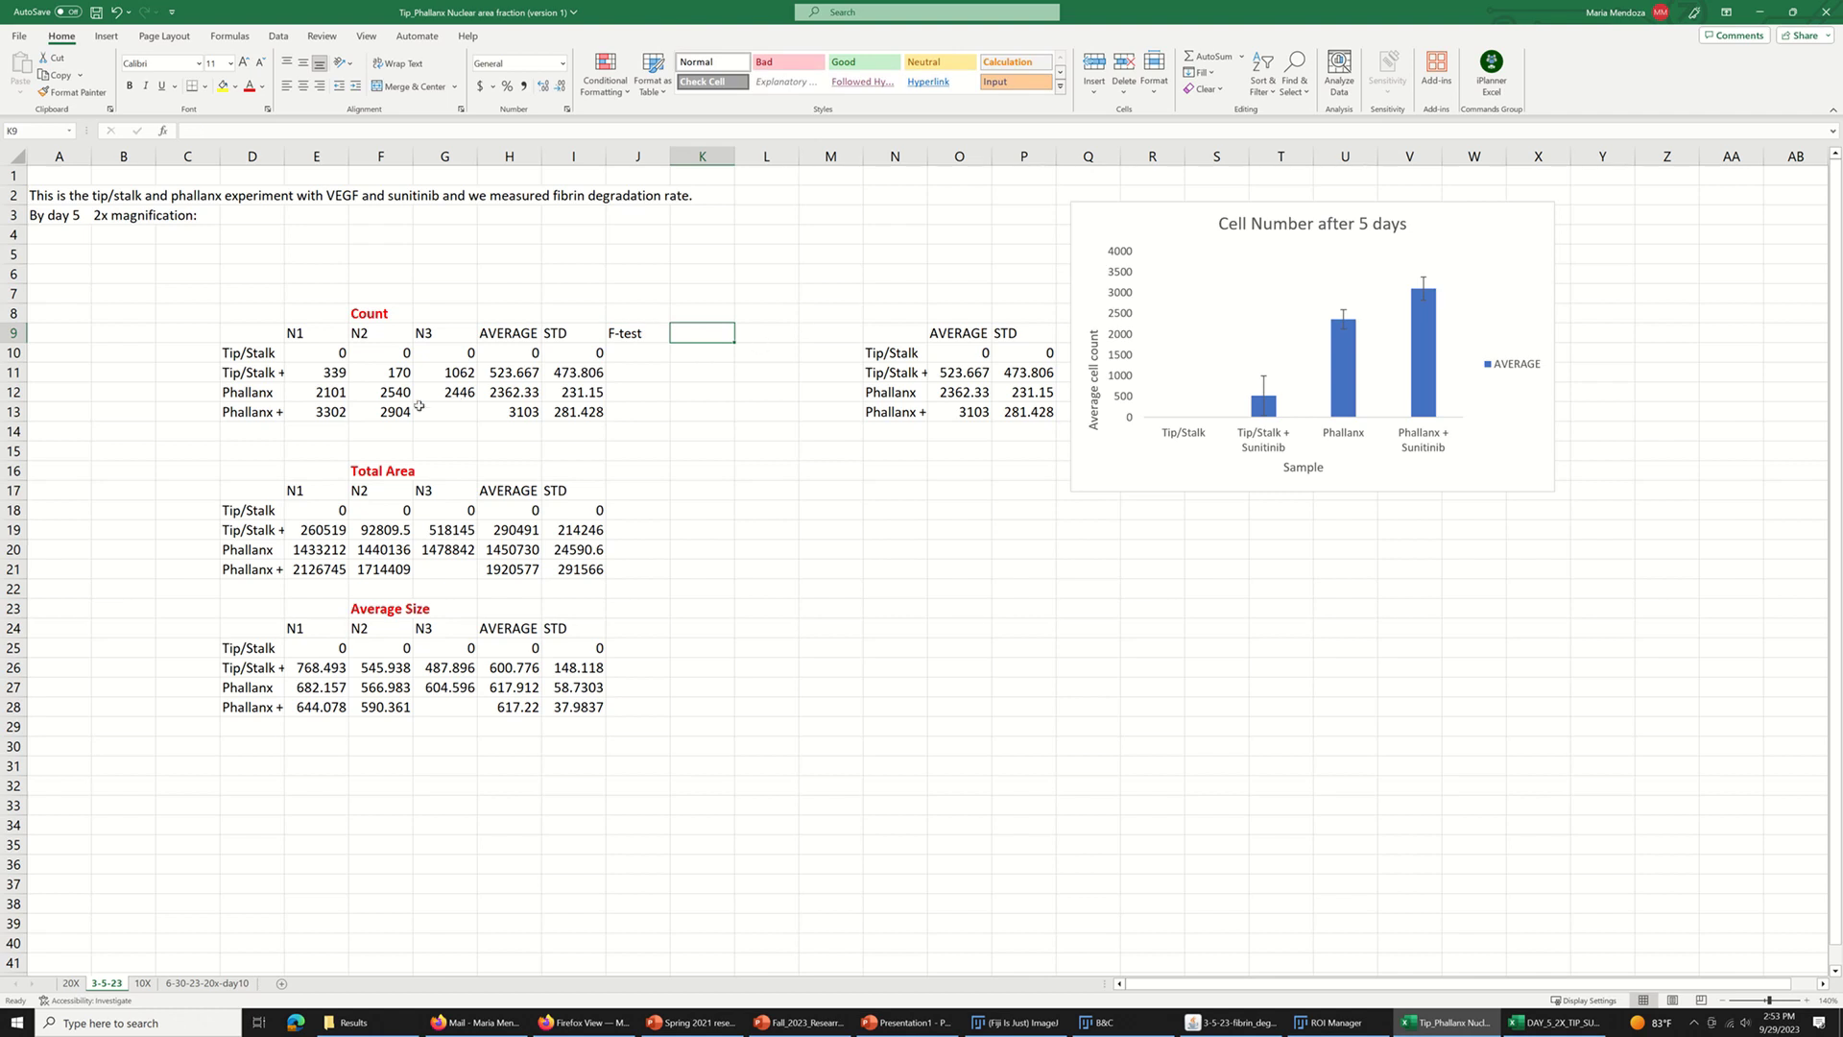
pyautogui.write('T-test')
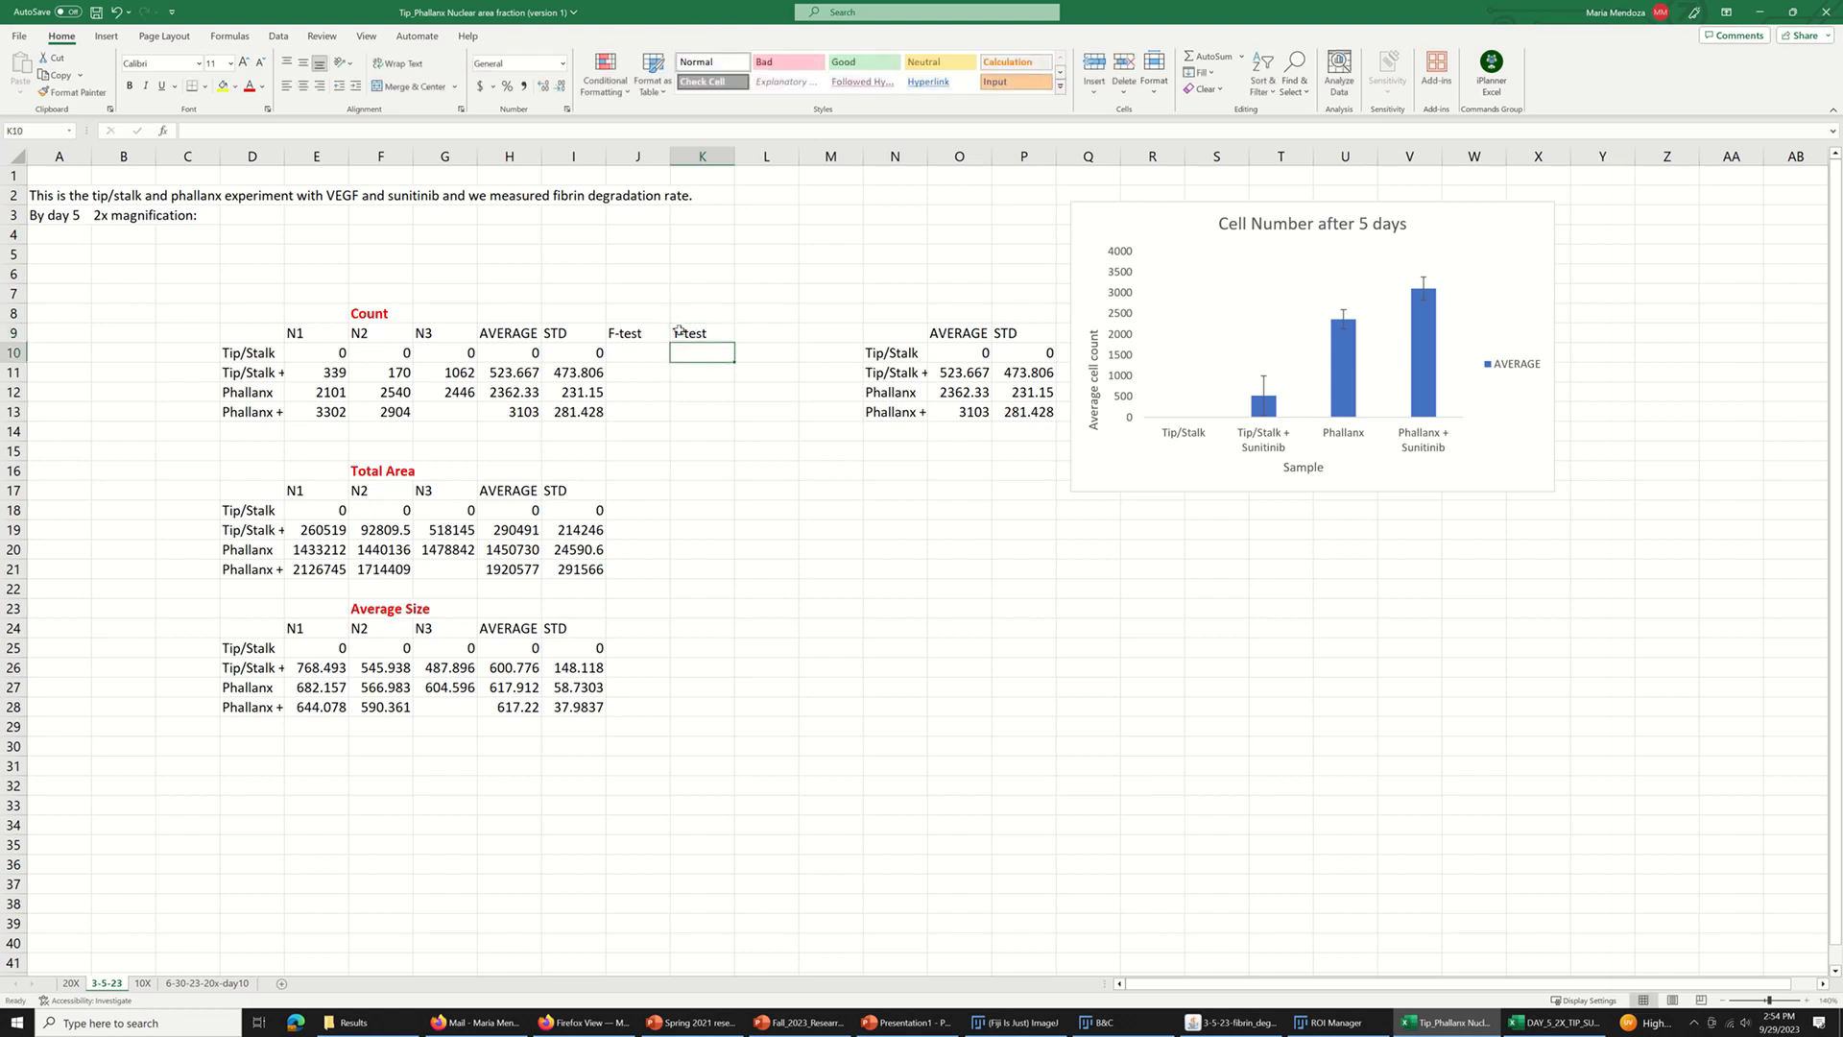
# - Enter the note Type 2 t-test in cell J7 above the F-test heading
pyautogui.click(625, 294)
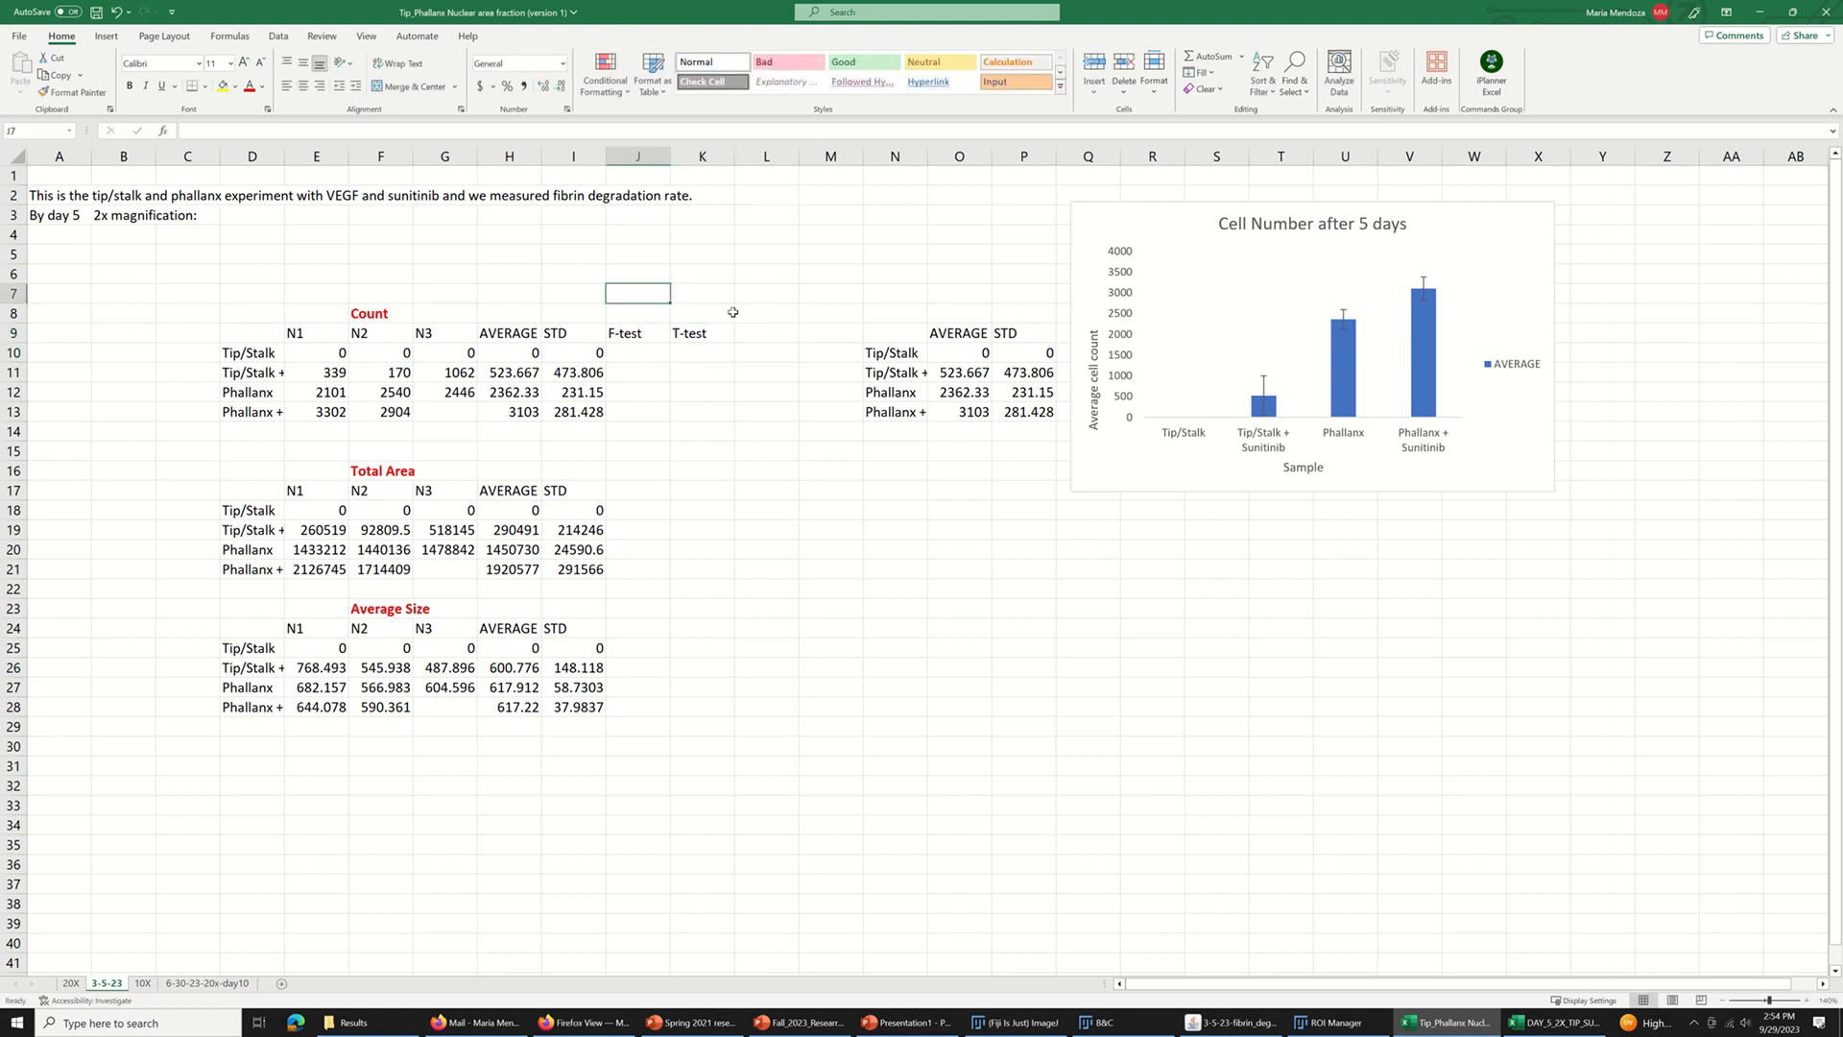
pyautogui.write('Type 2')
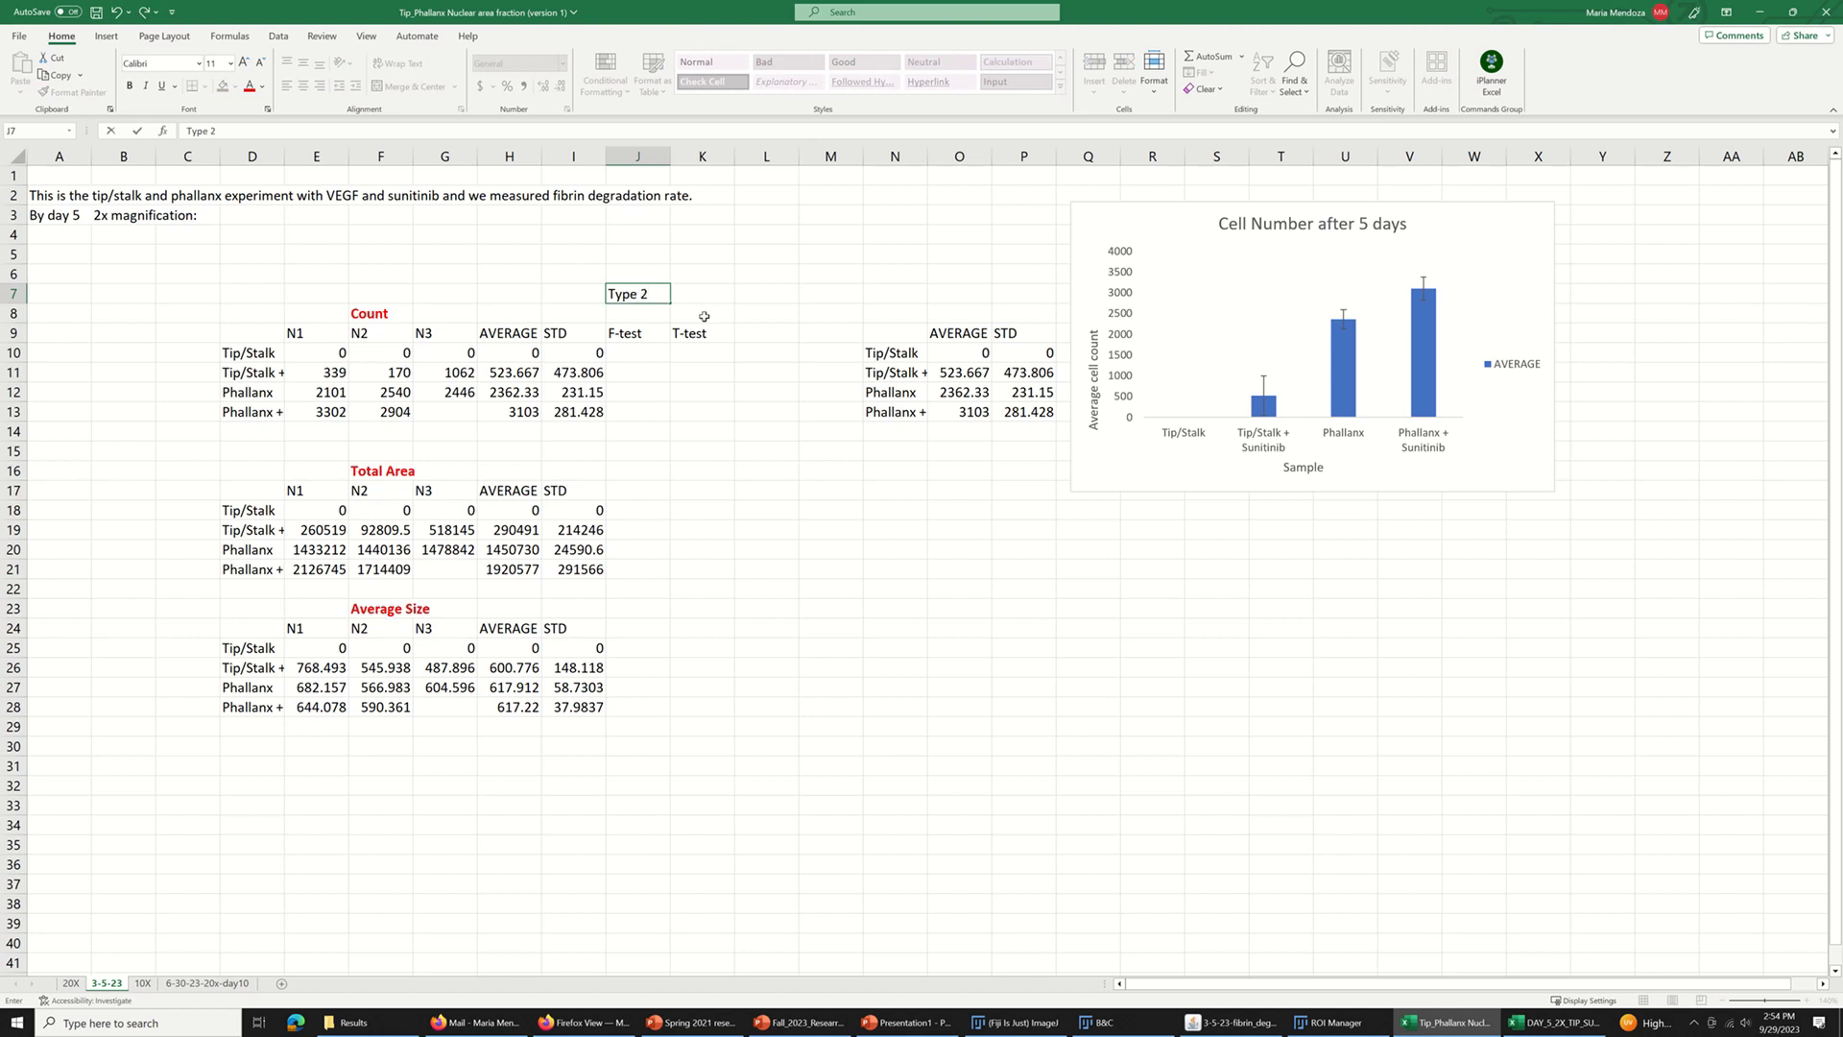
pyautogui.write(' t-test')
pyautogui.click(711, 352)
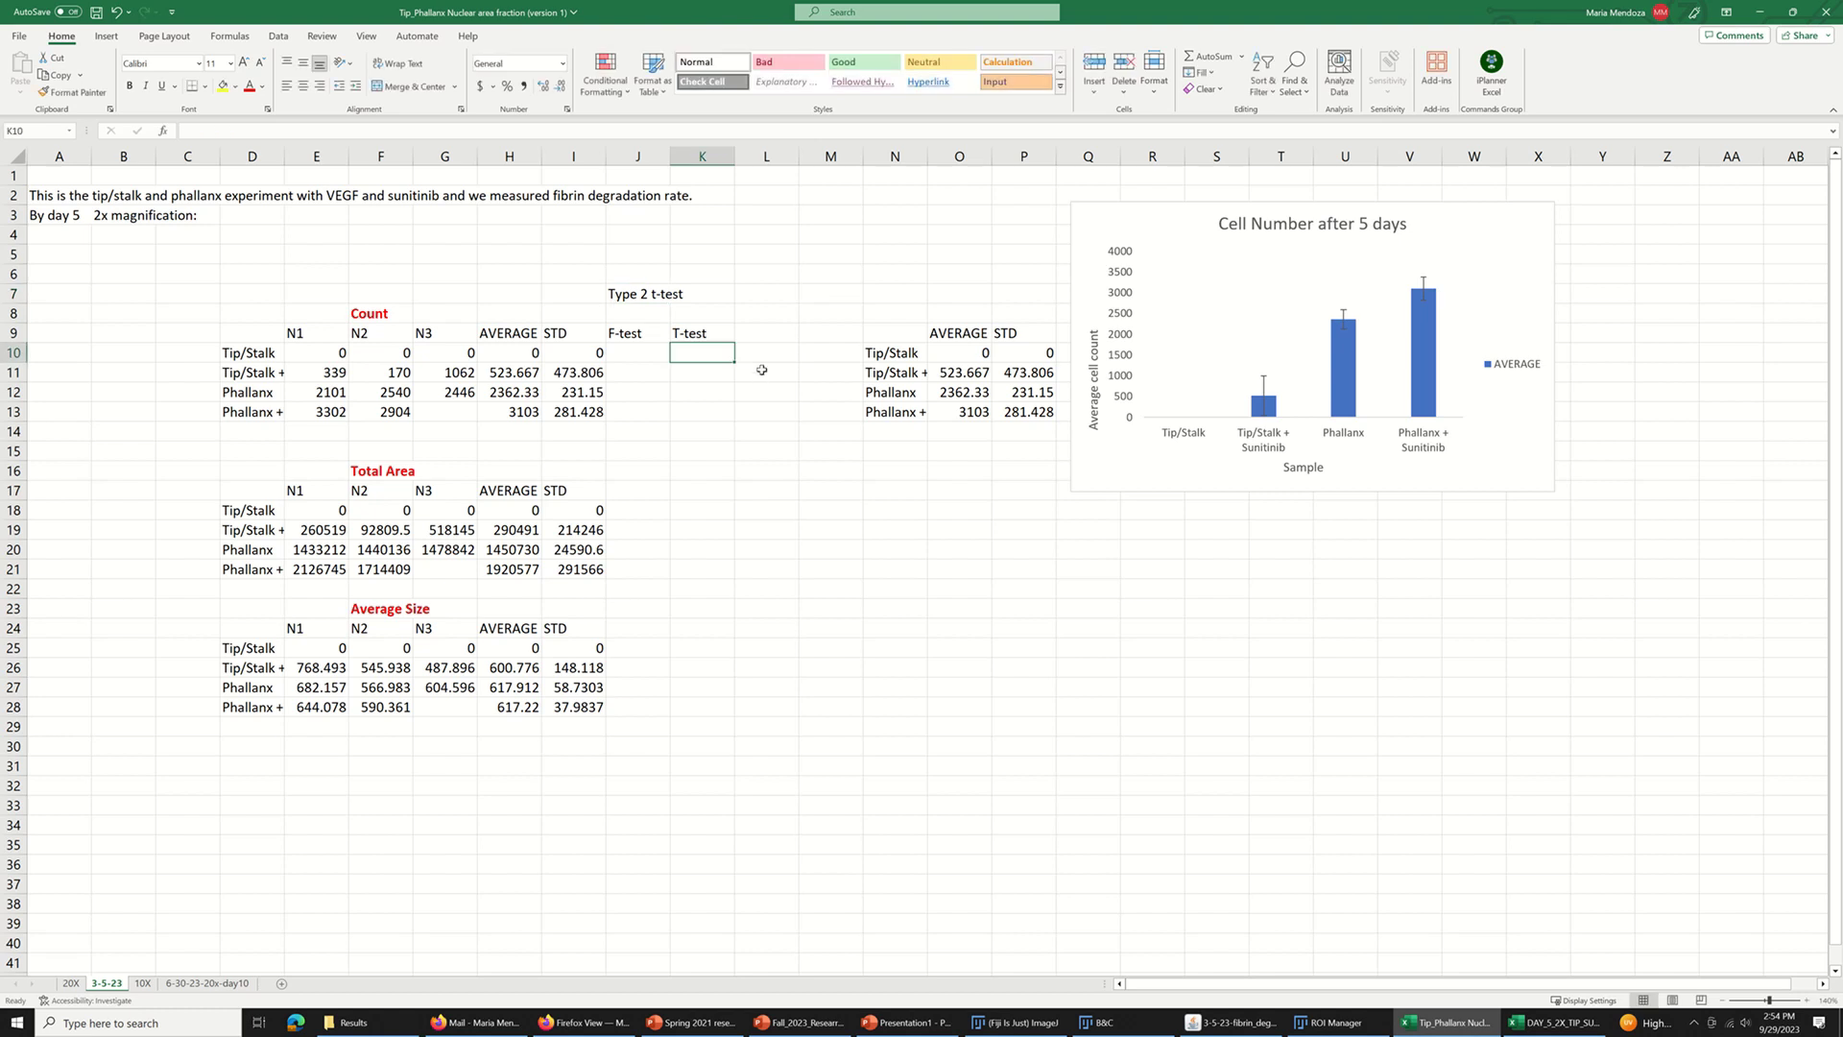
pyautogui.write('=')
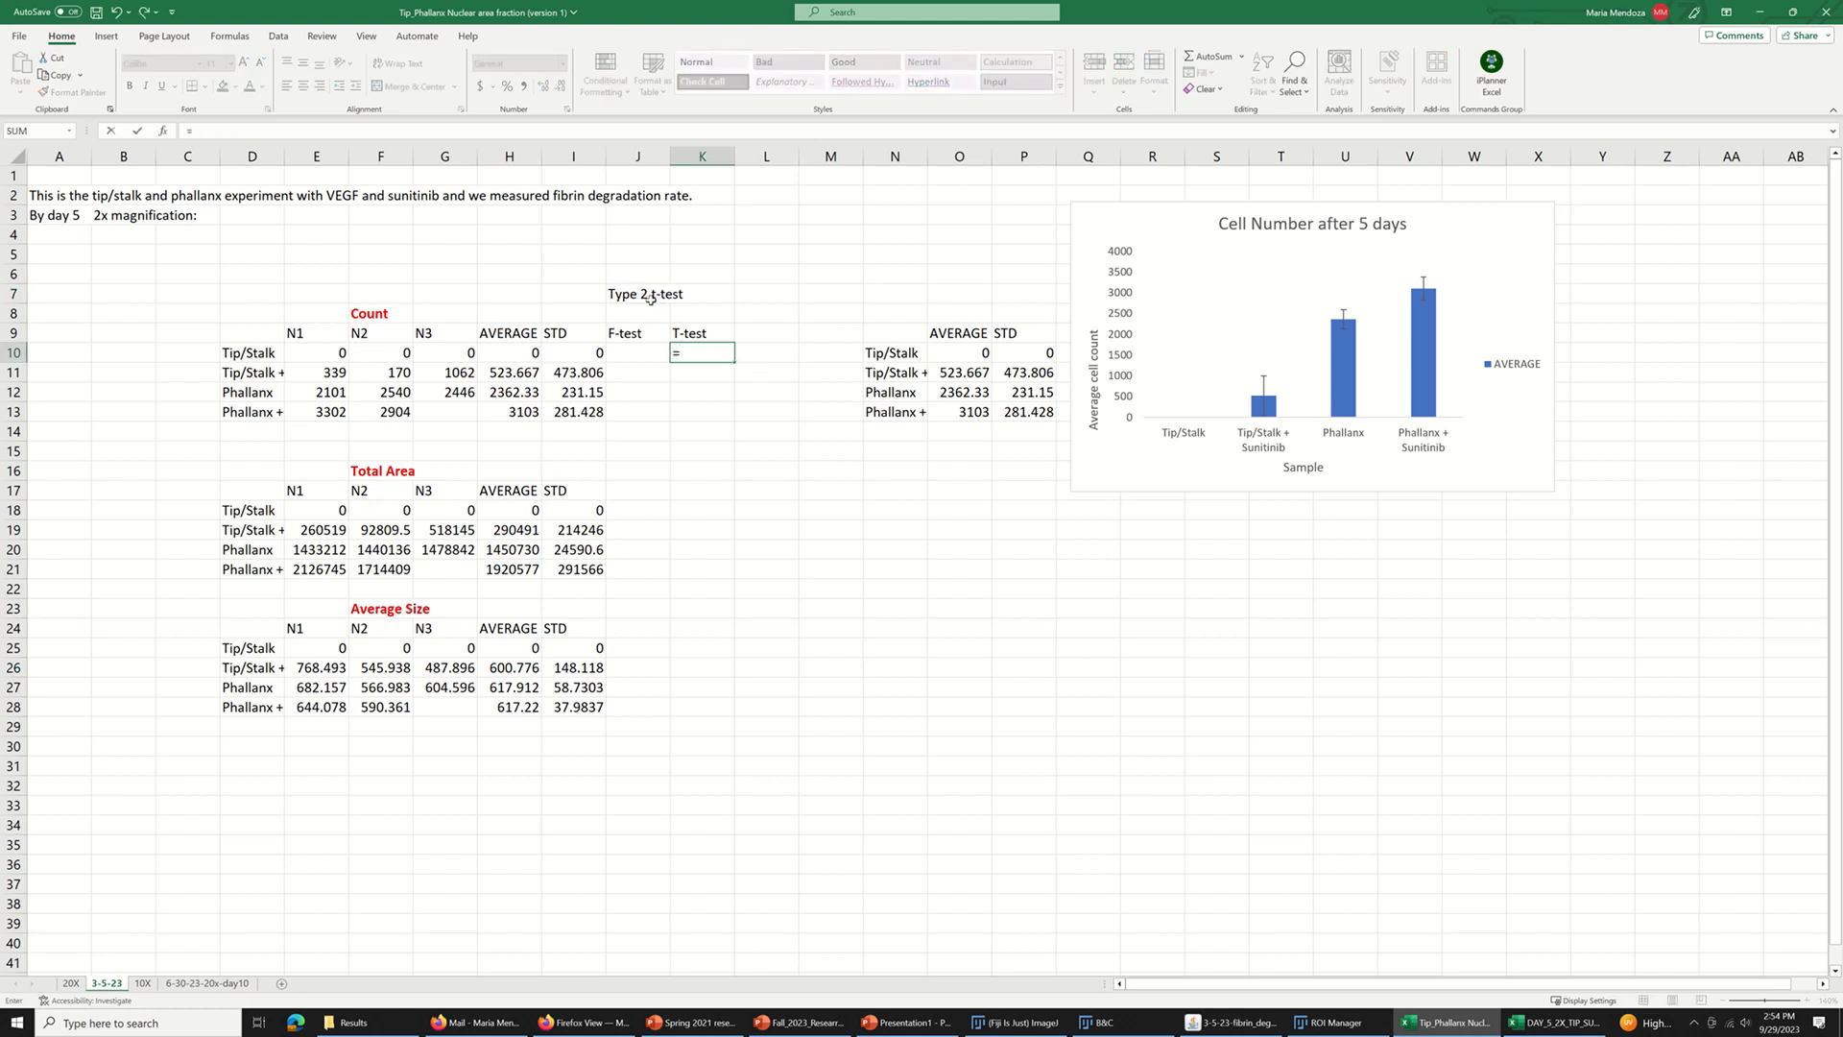
pyautogui.click(833, 156)
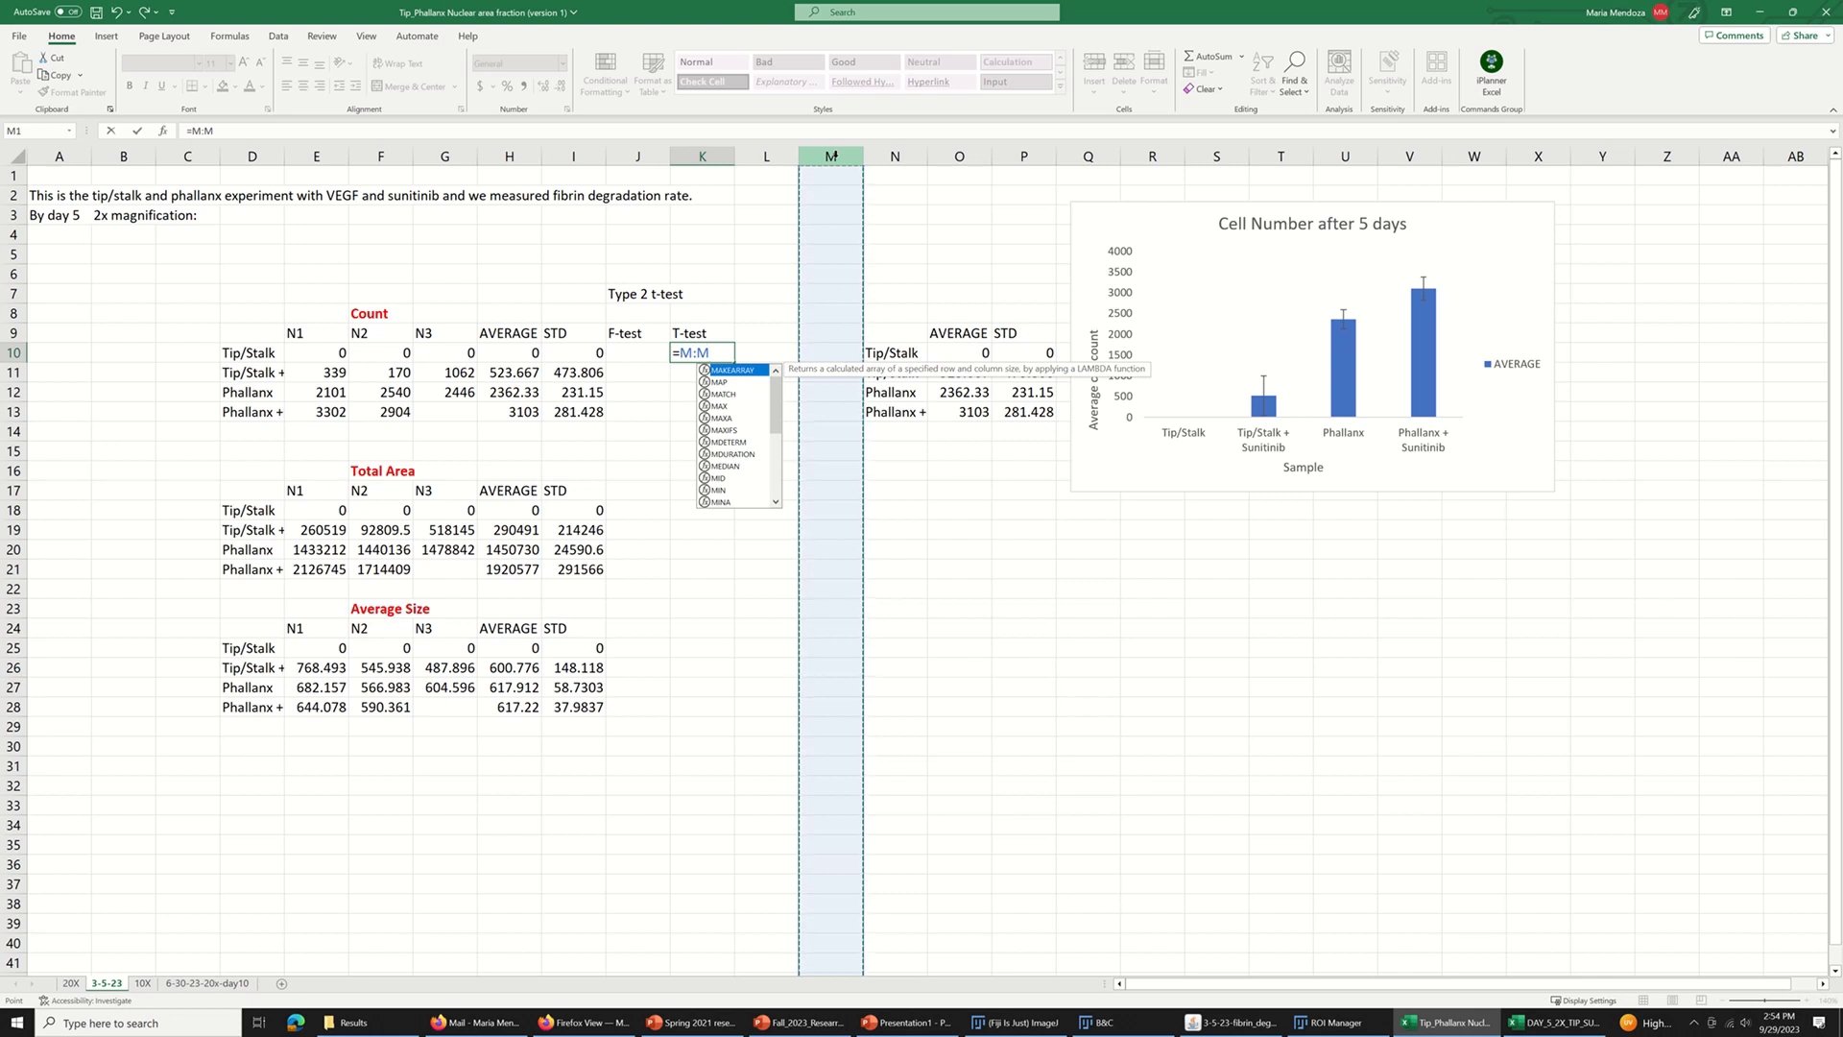
pyautogui.press('Return')
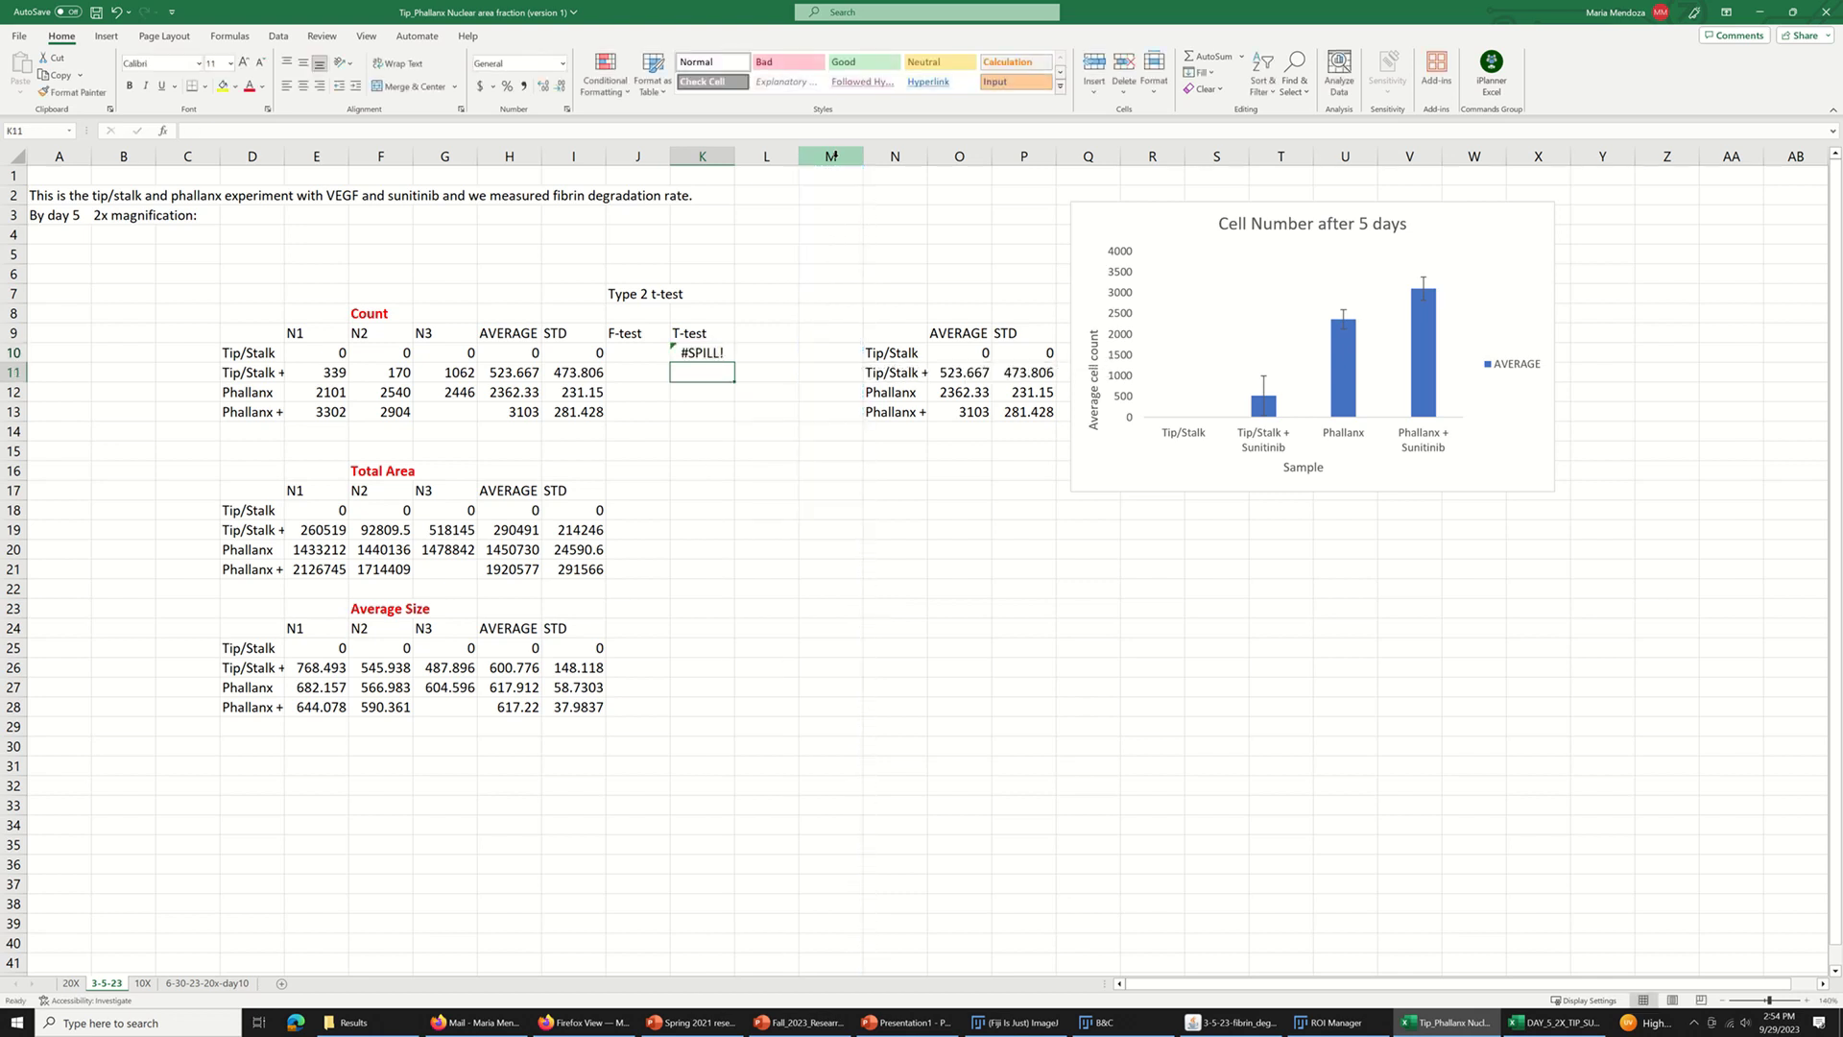
# - Insert three blank columns at column M to separate the data tables from the summary table and chart
pyautogui.click(834, 156)
pyautogui.press('Return')
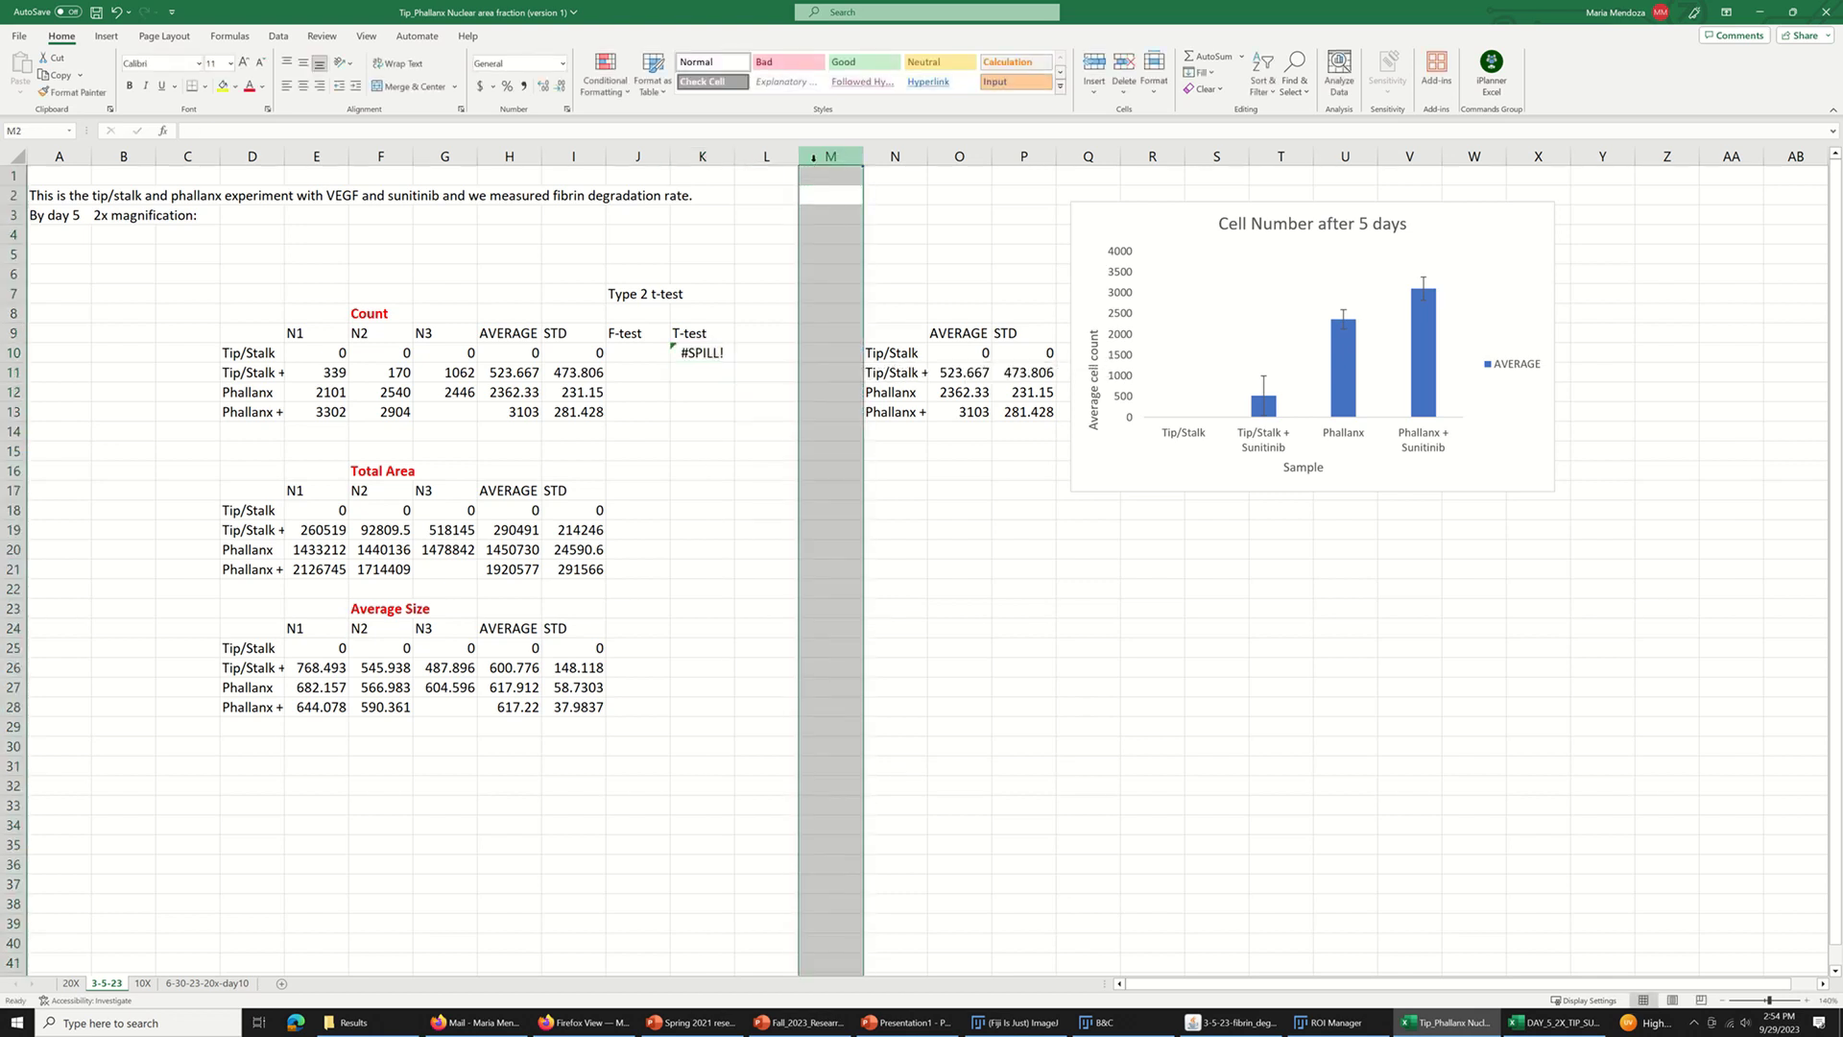
pyautogui.click(831, 156)
pyautogui.click(774, 157)
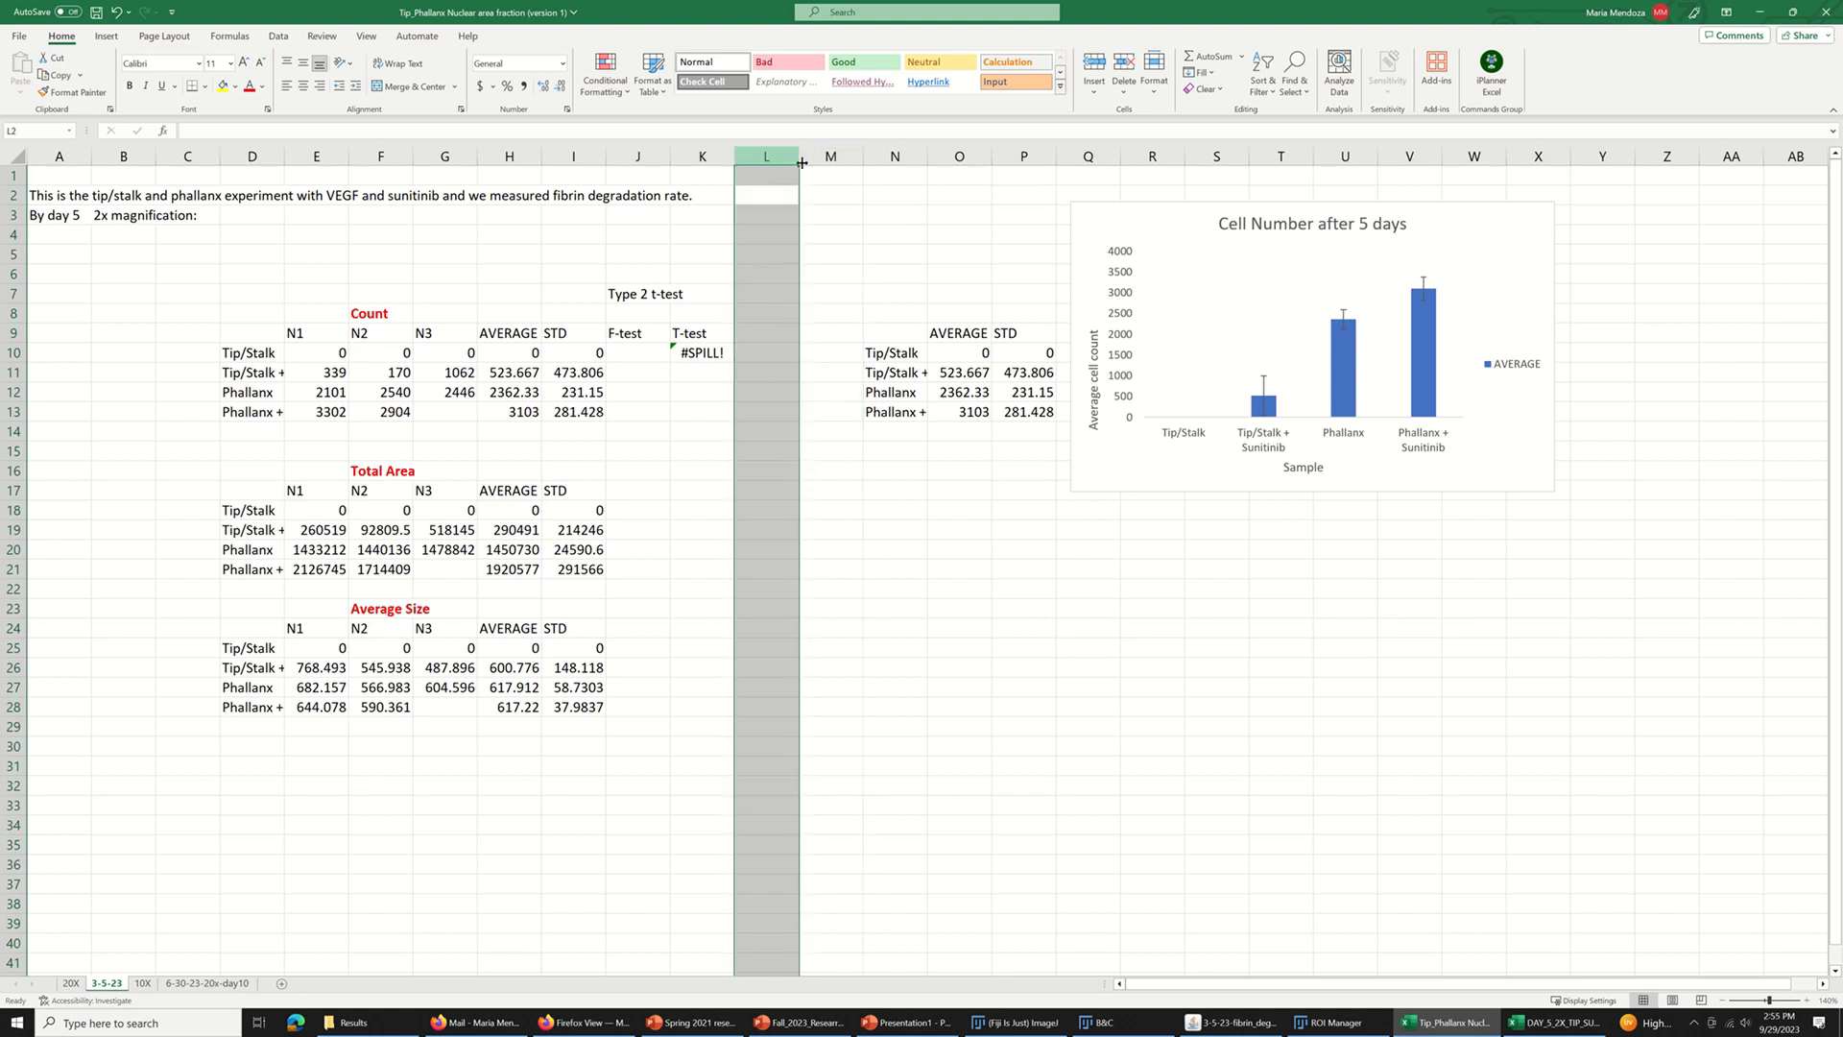
pyautogui.rightClick(811, 159)
pyautogui.click(846, 305)
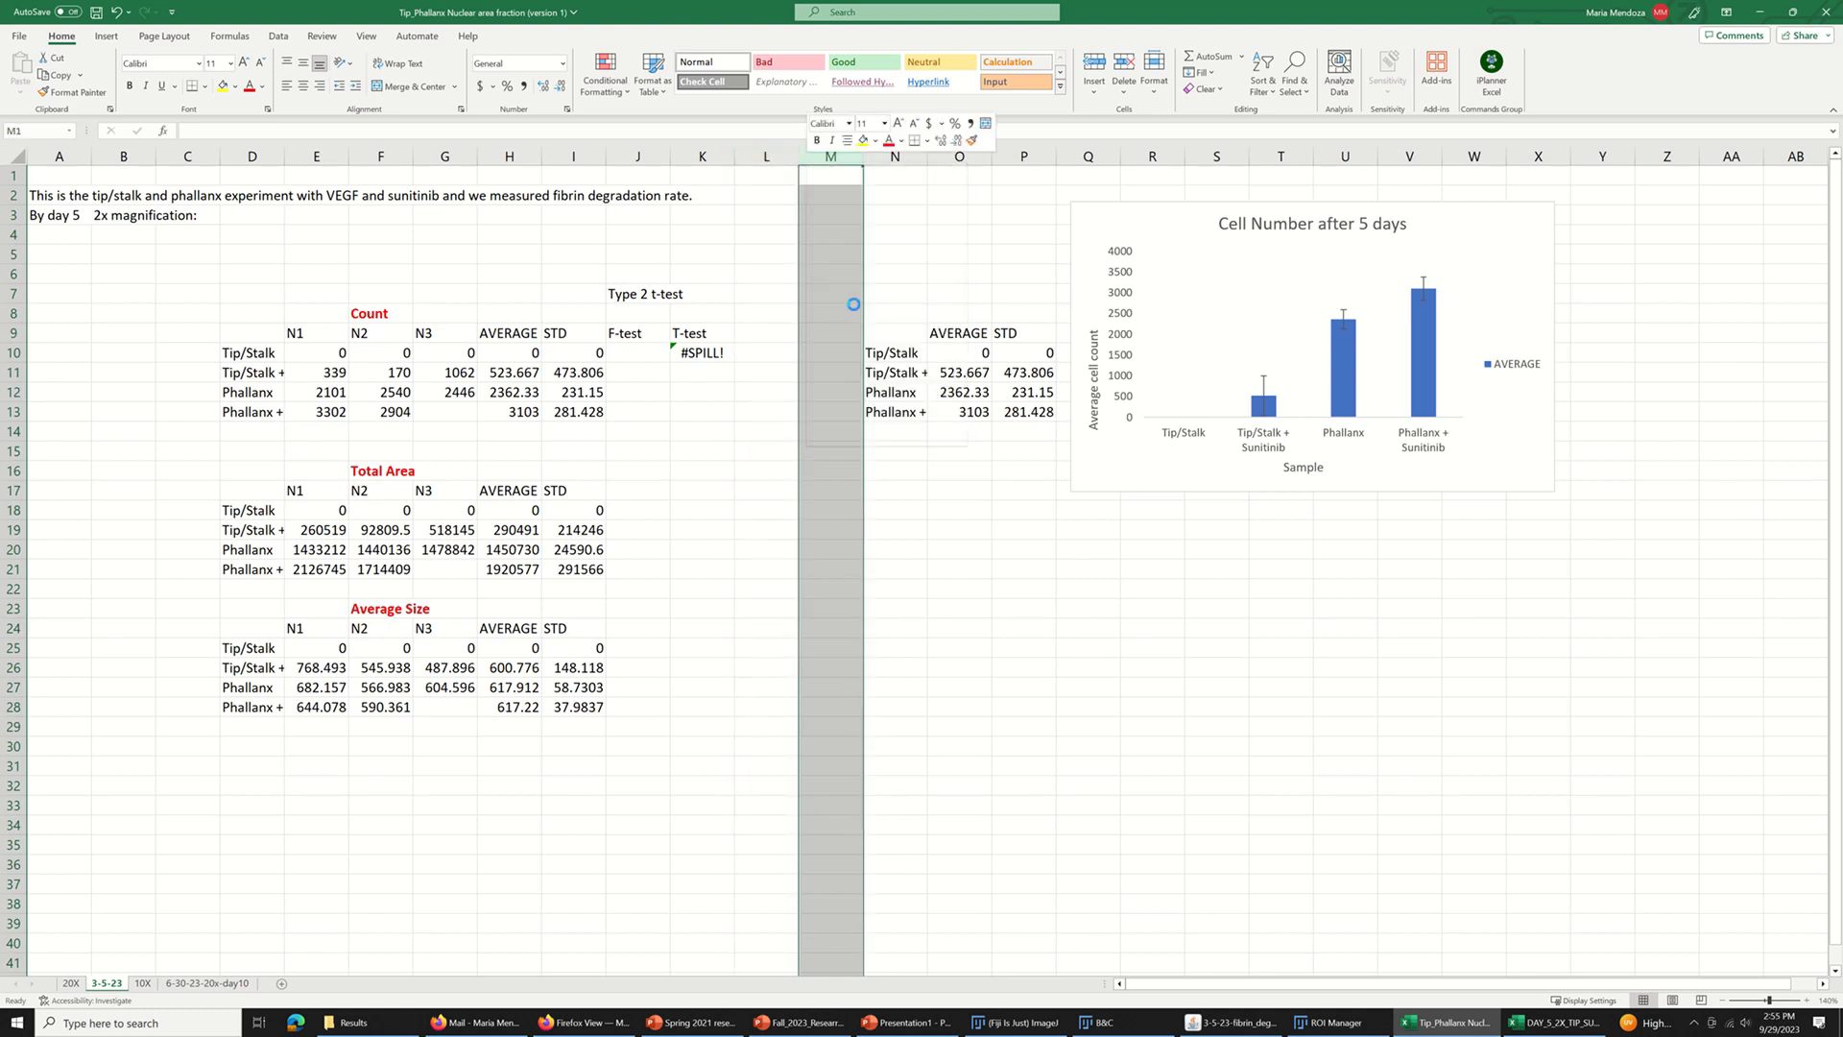
pyautogui.rightClick(833, 157)
pyautogui.click(883, 302)
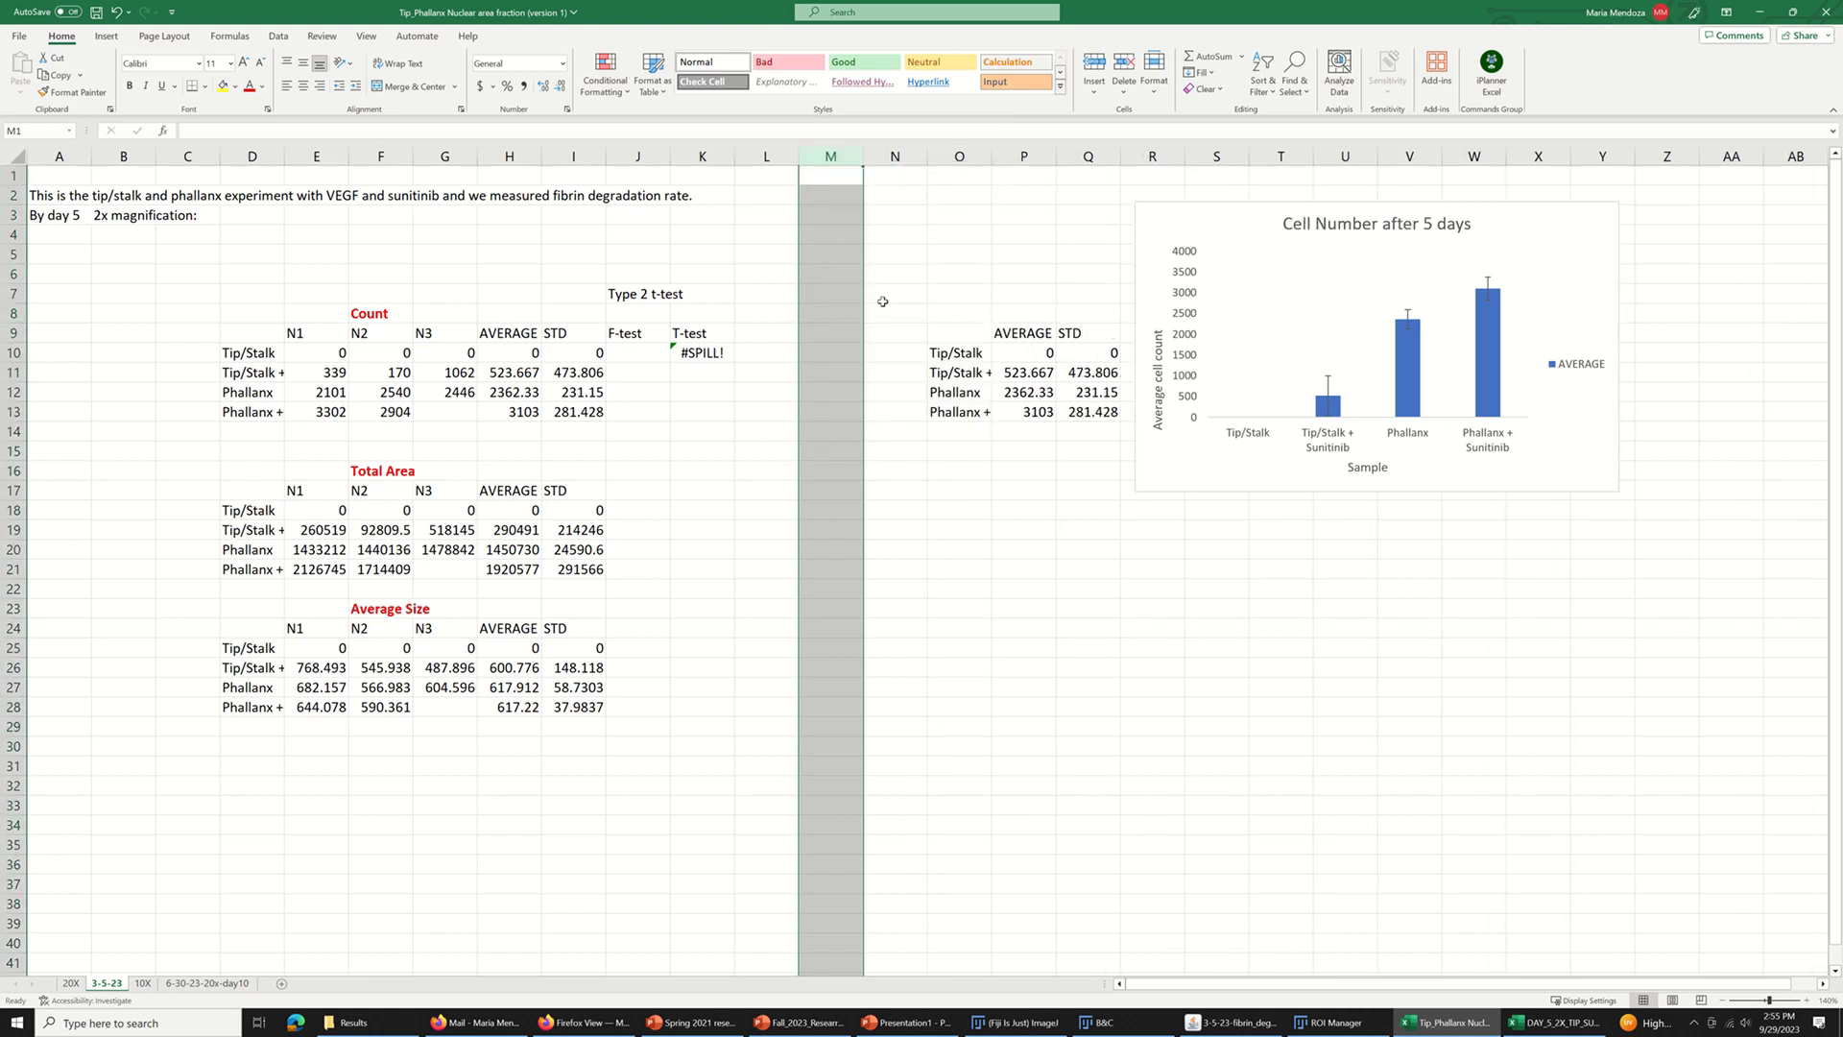
pyautogui.rightClick(833, 158)
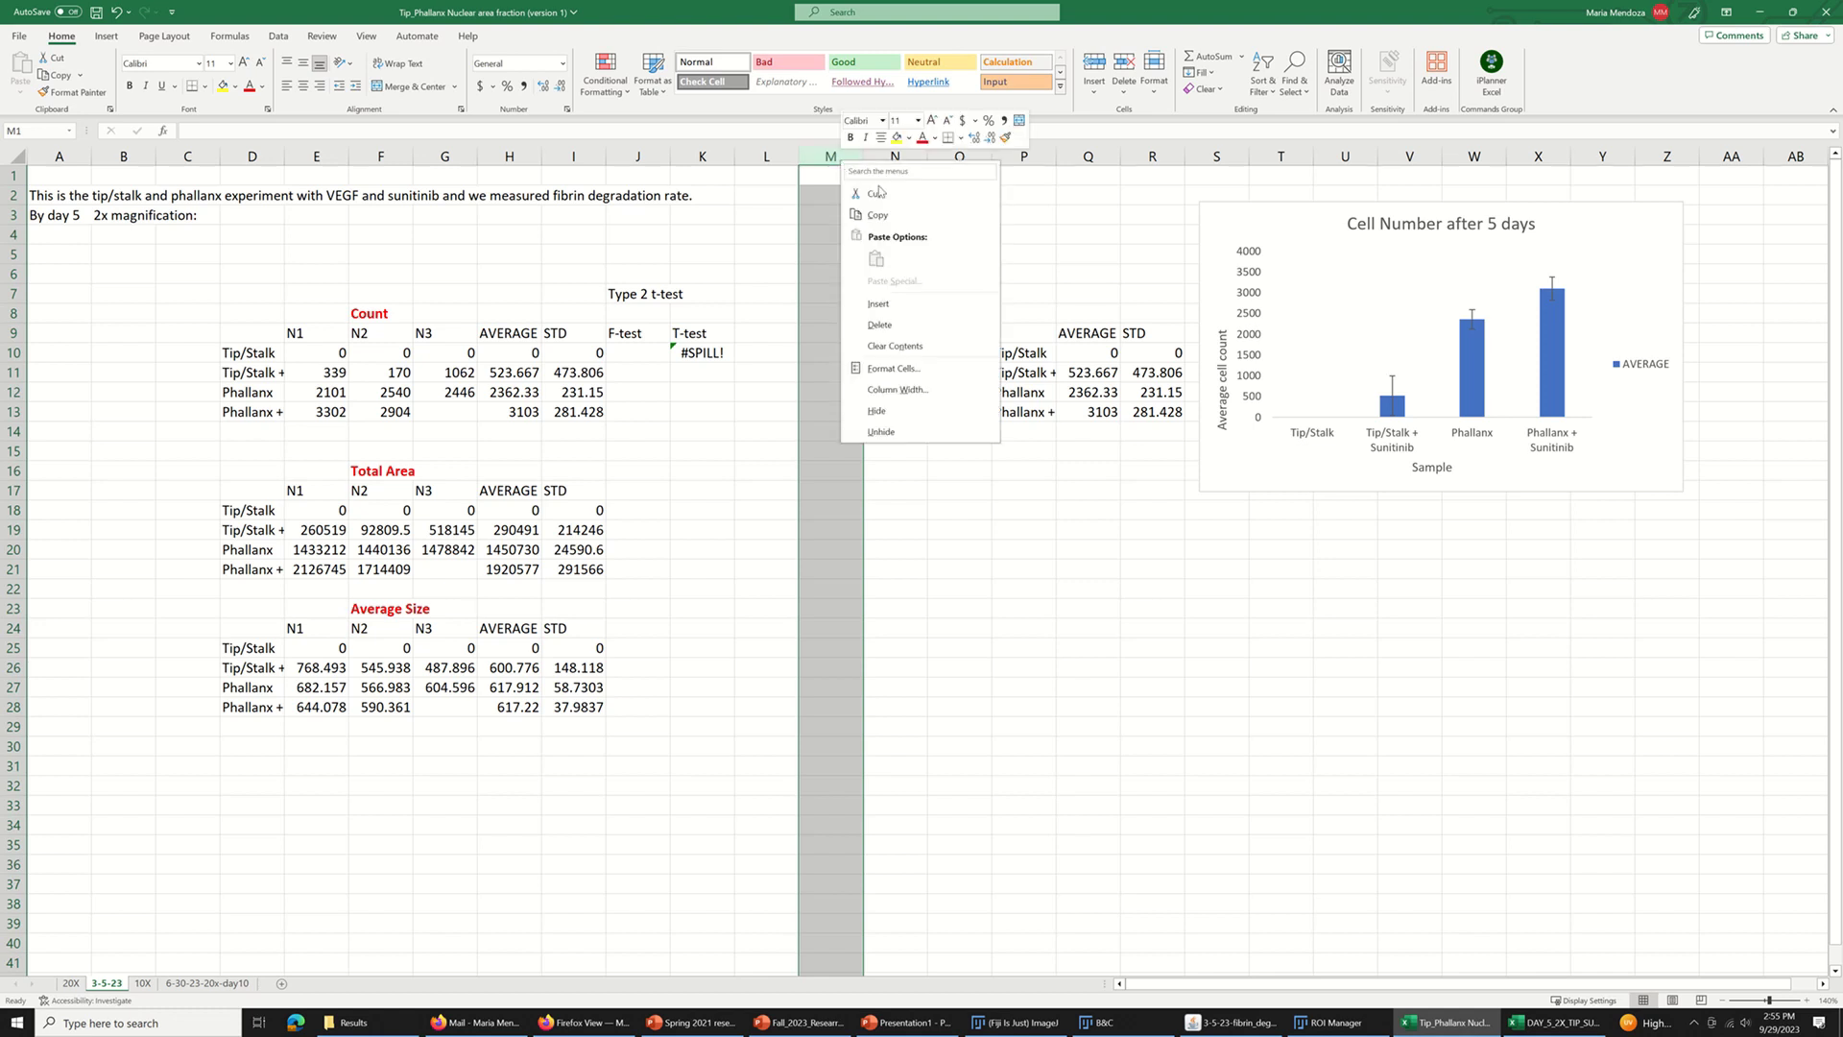
pyautogui.click(878, 303)
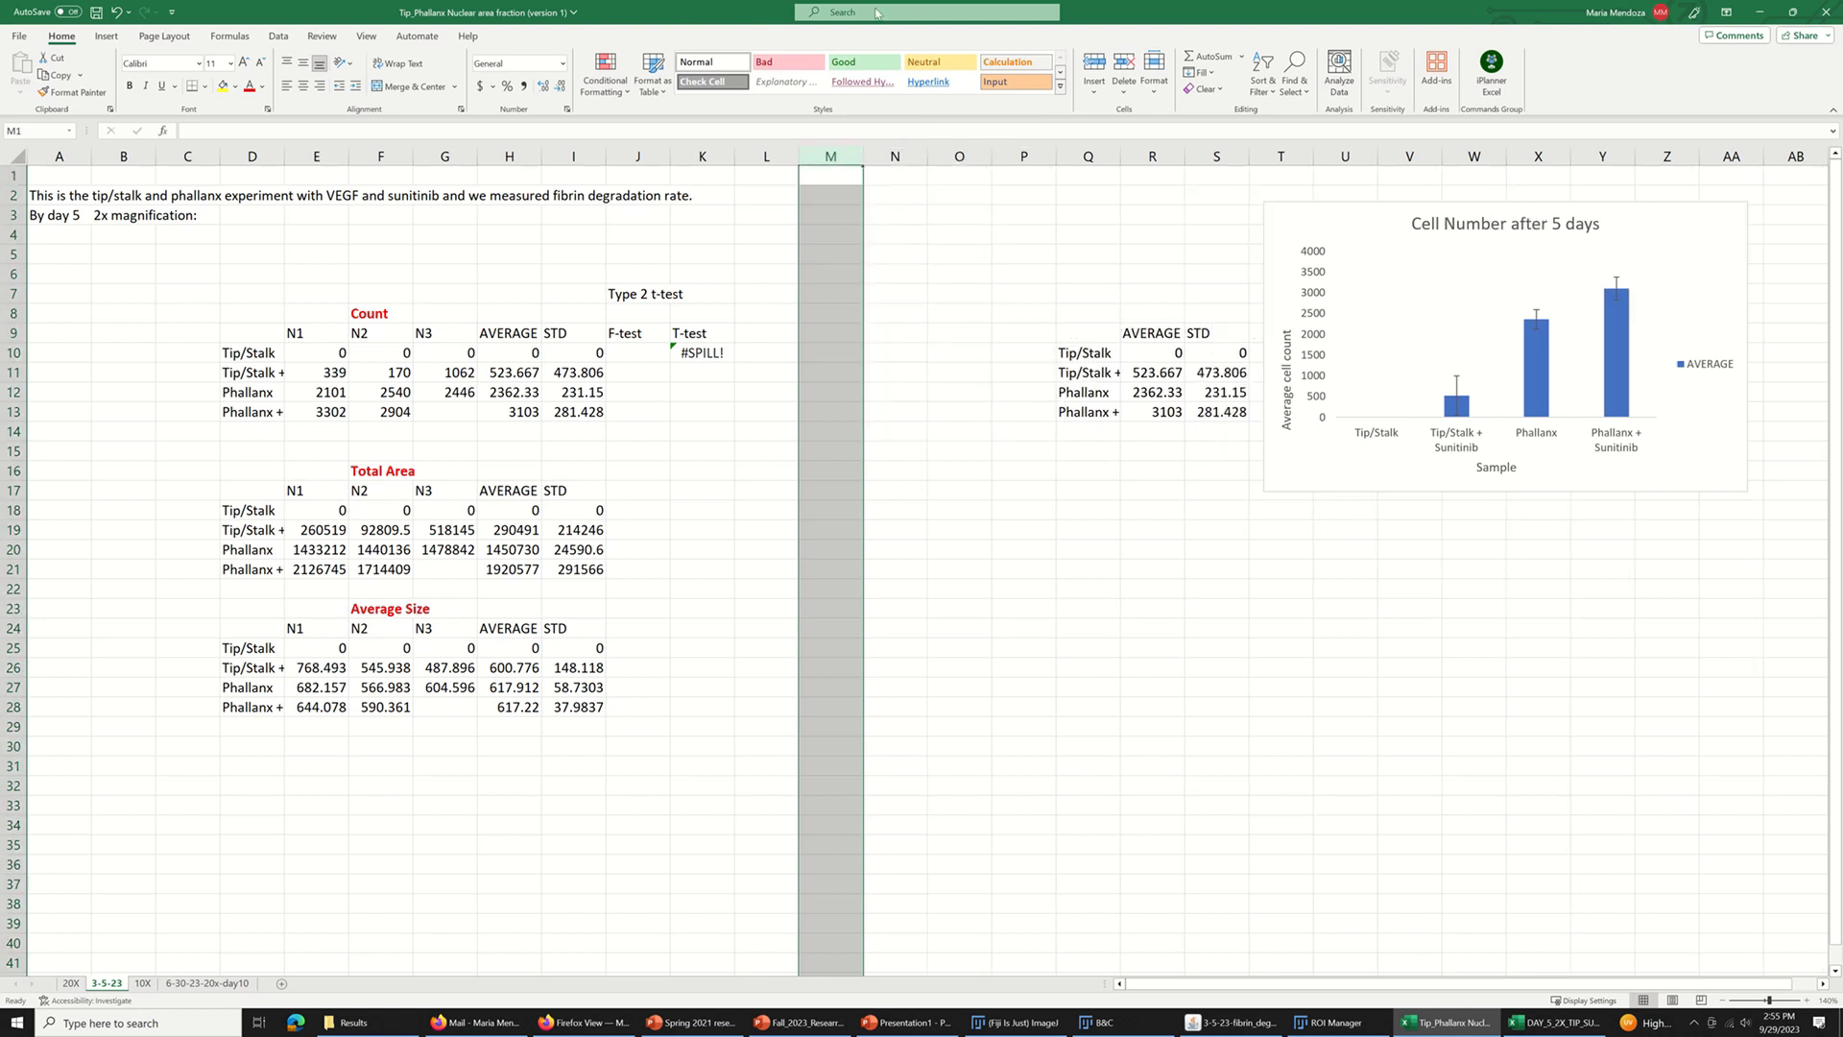
# - Clear the mistaken formula from cell K10 under the T-test heading and reselect the cell
pyautogui.click(711, 350)
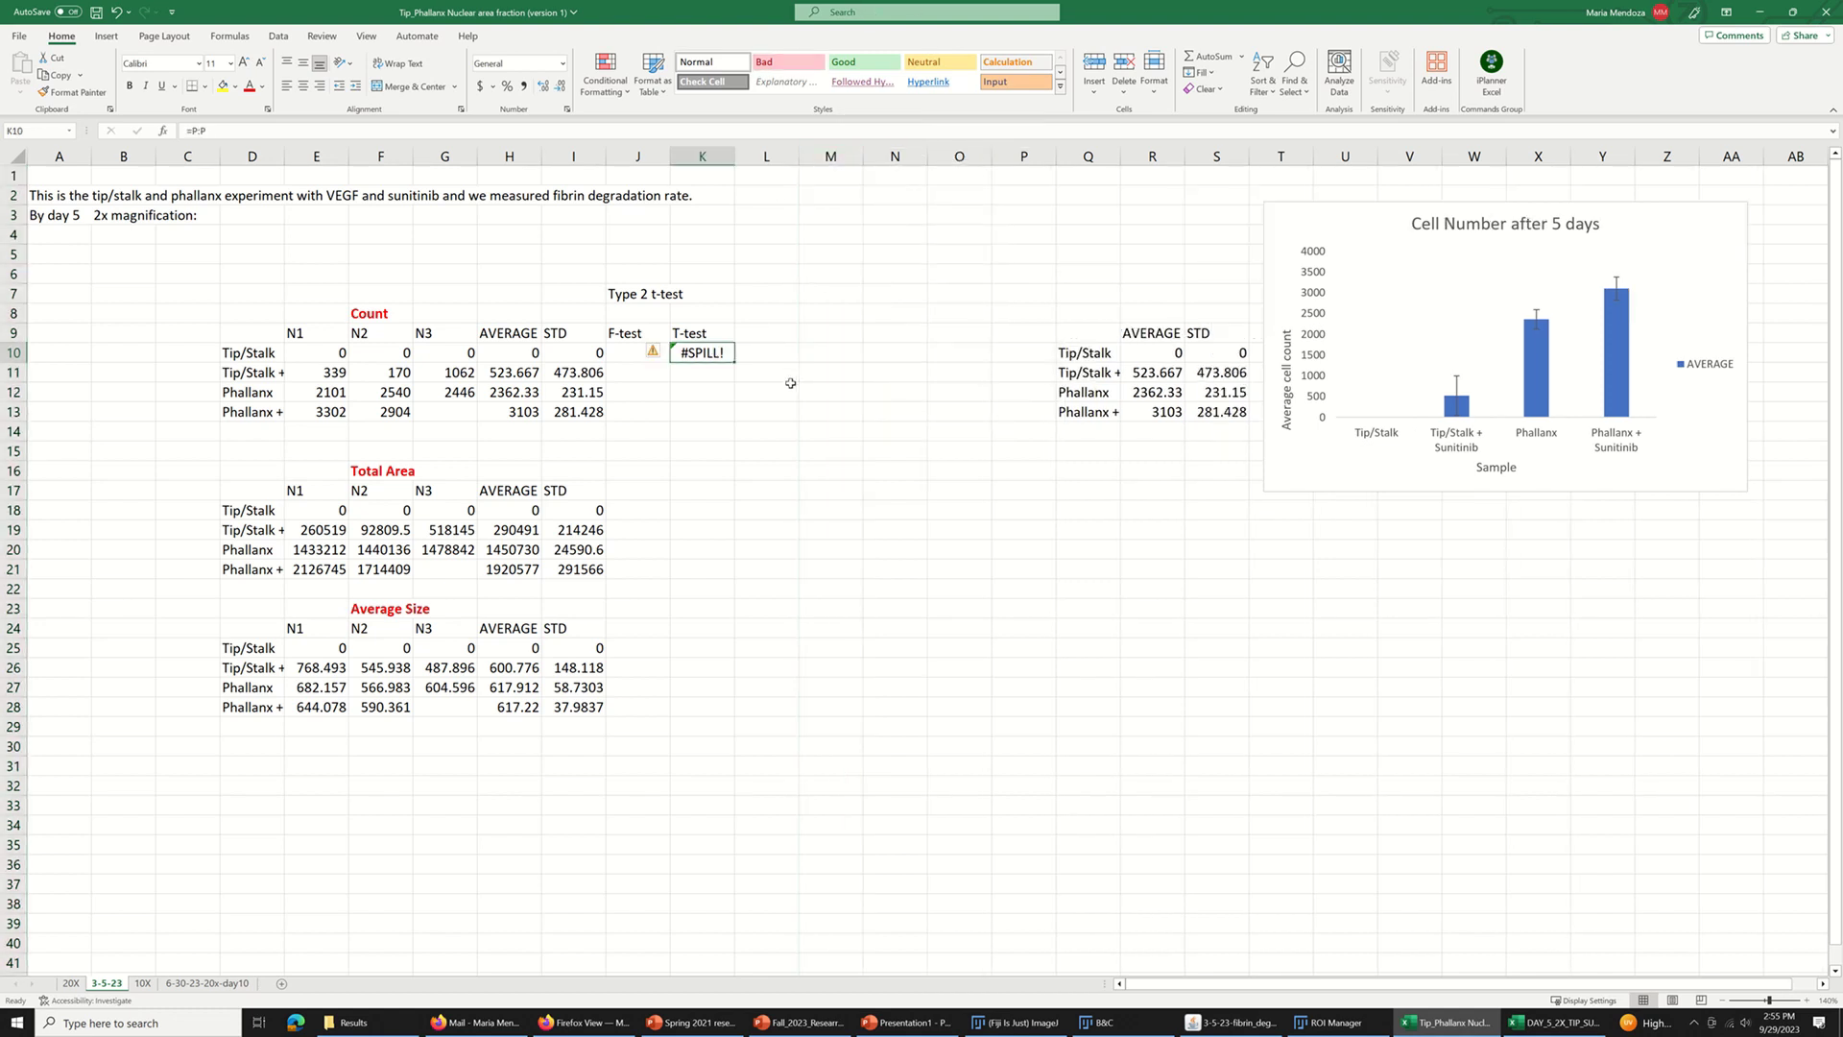
pyautogui.press('F2')
pyautogui.press('BackSpace')
pyautogui.press('BackSpace')
pyautogui.press('BackSpace')
pyautogui.press('BackSpace')
pyautogui.click(716, 395)
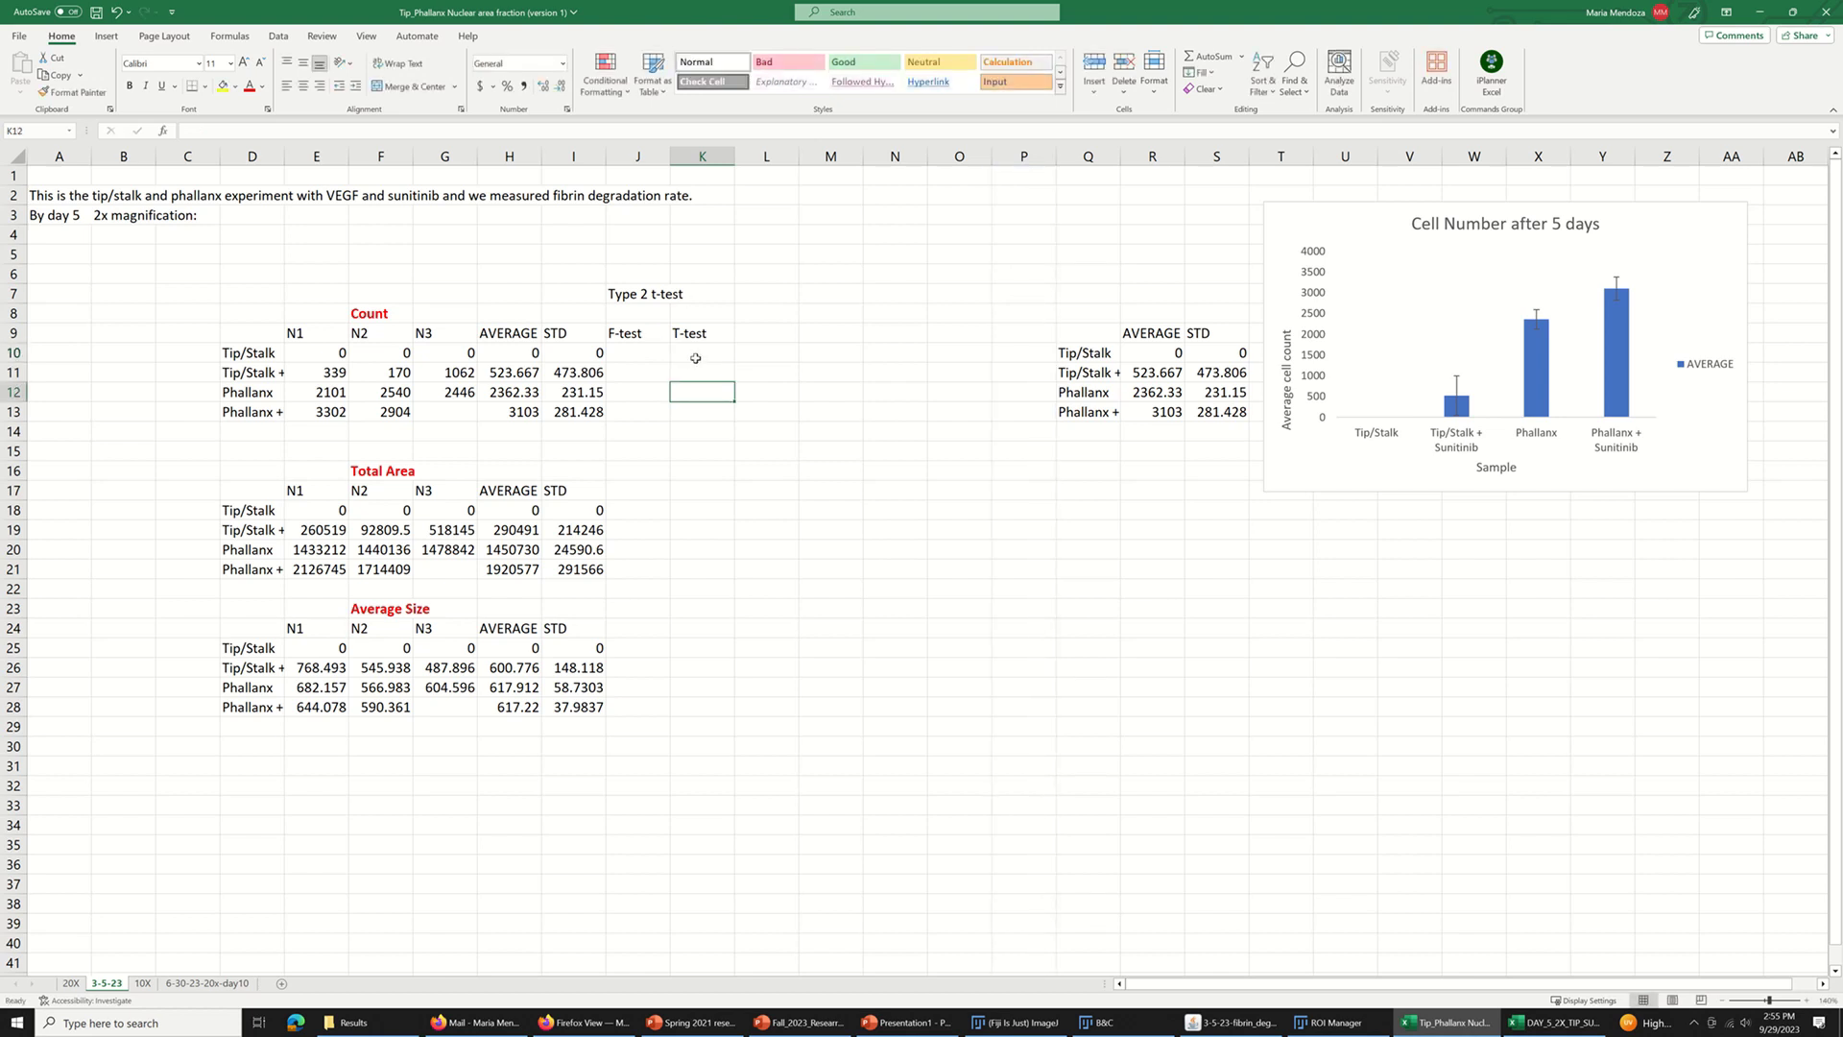
pyautogui.click(695, 358)
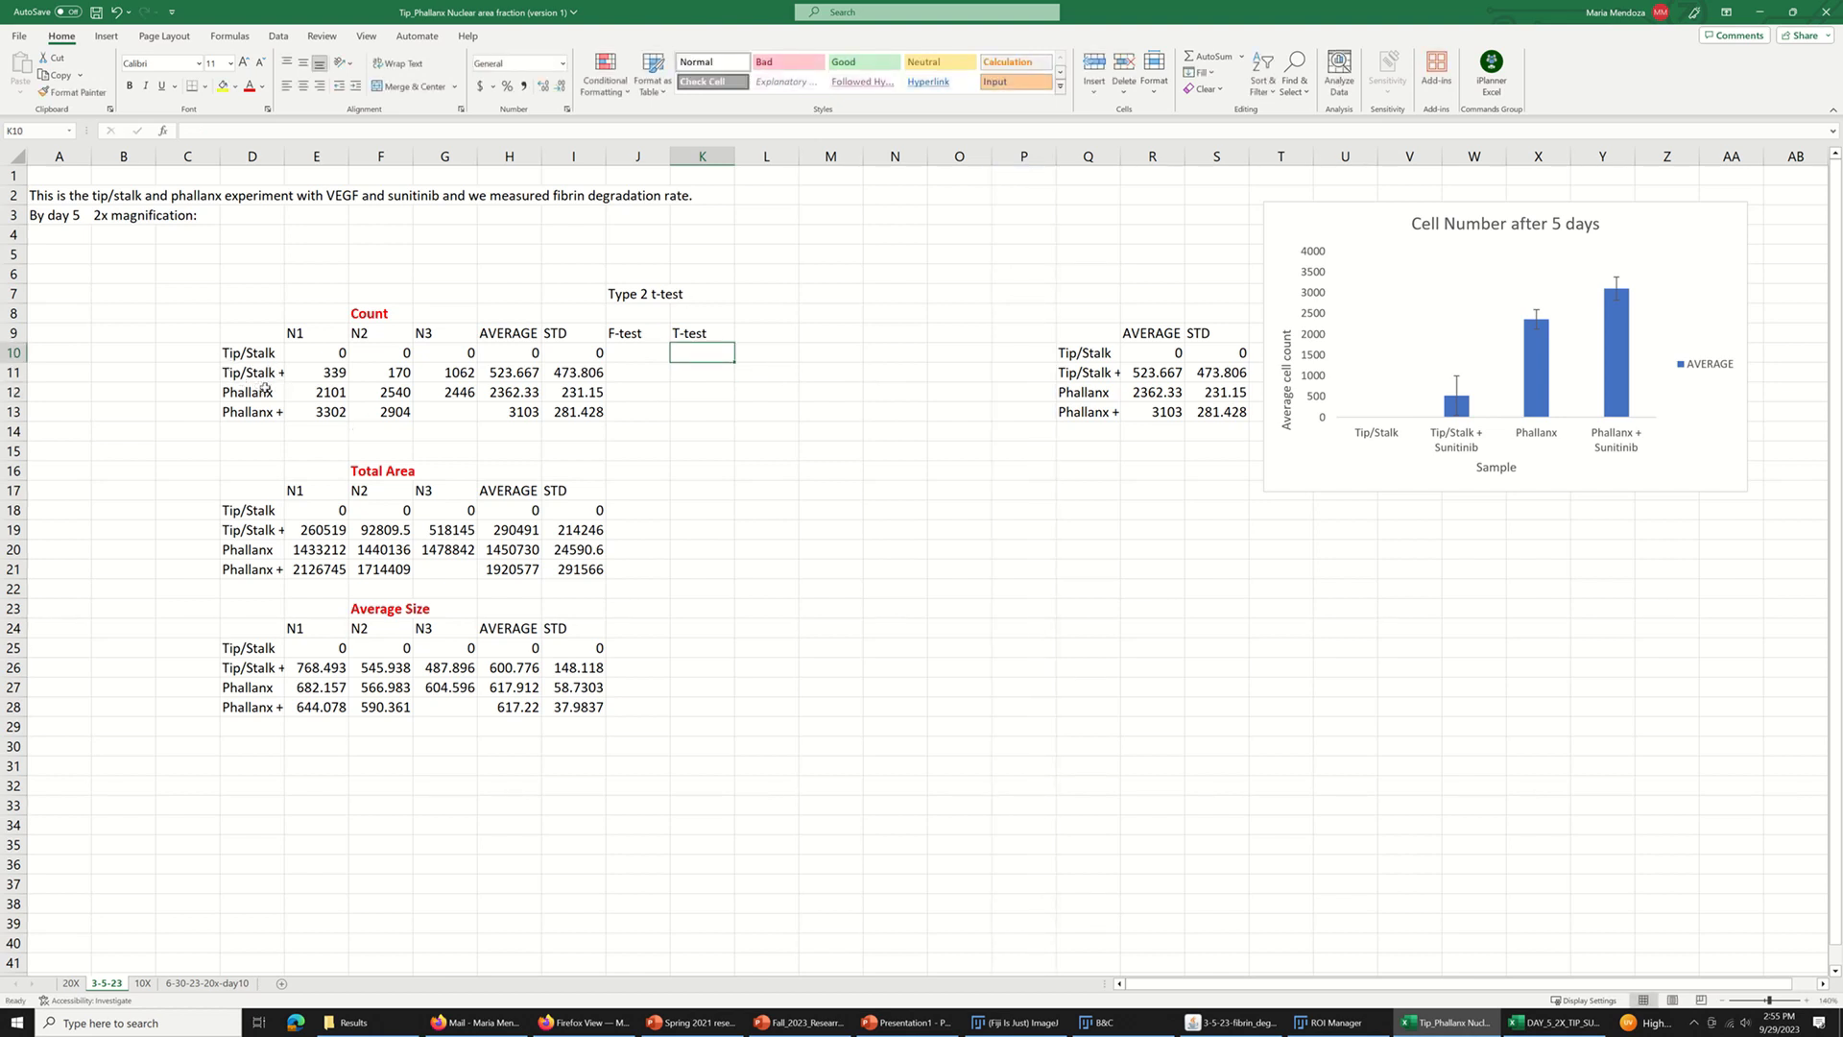
# - Fit column D's width to its sample names and begin a TTEST function in K10 with its arguments dialog open beside the Count table
pyautogui.doubleClick(281, 156)
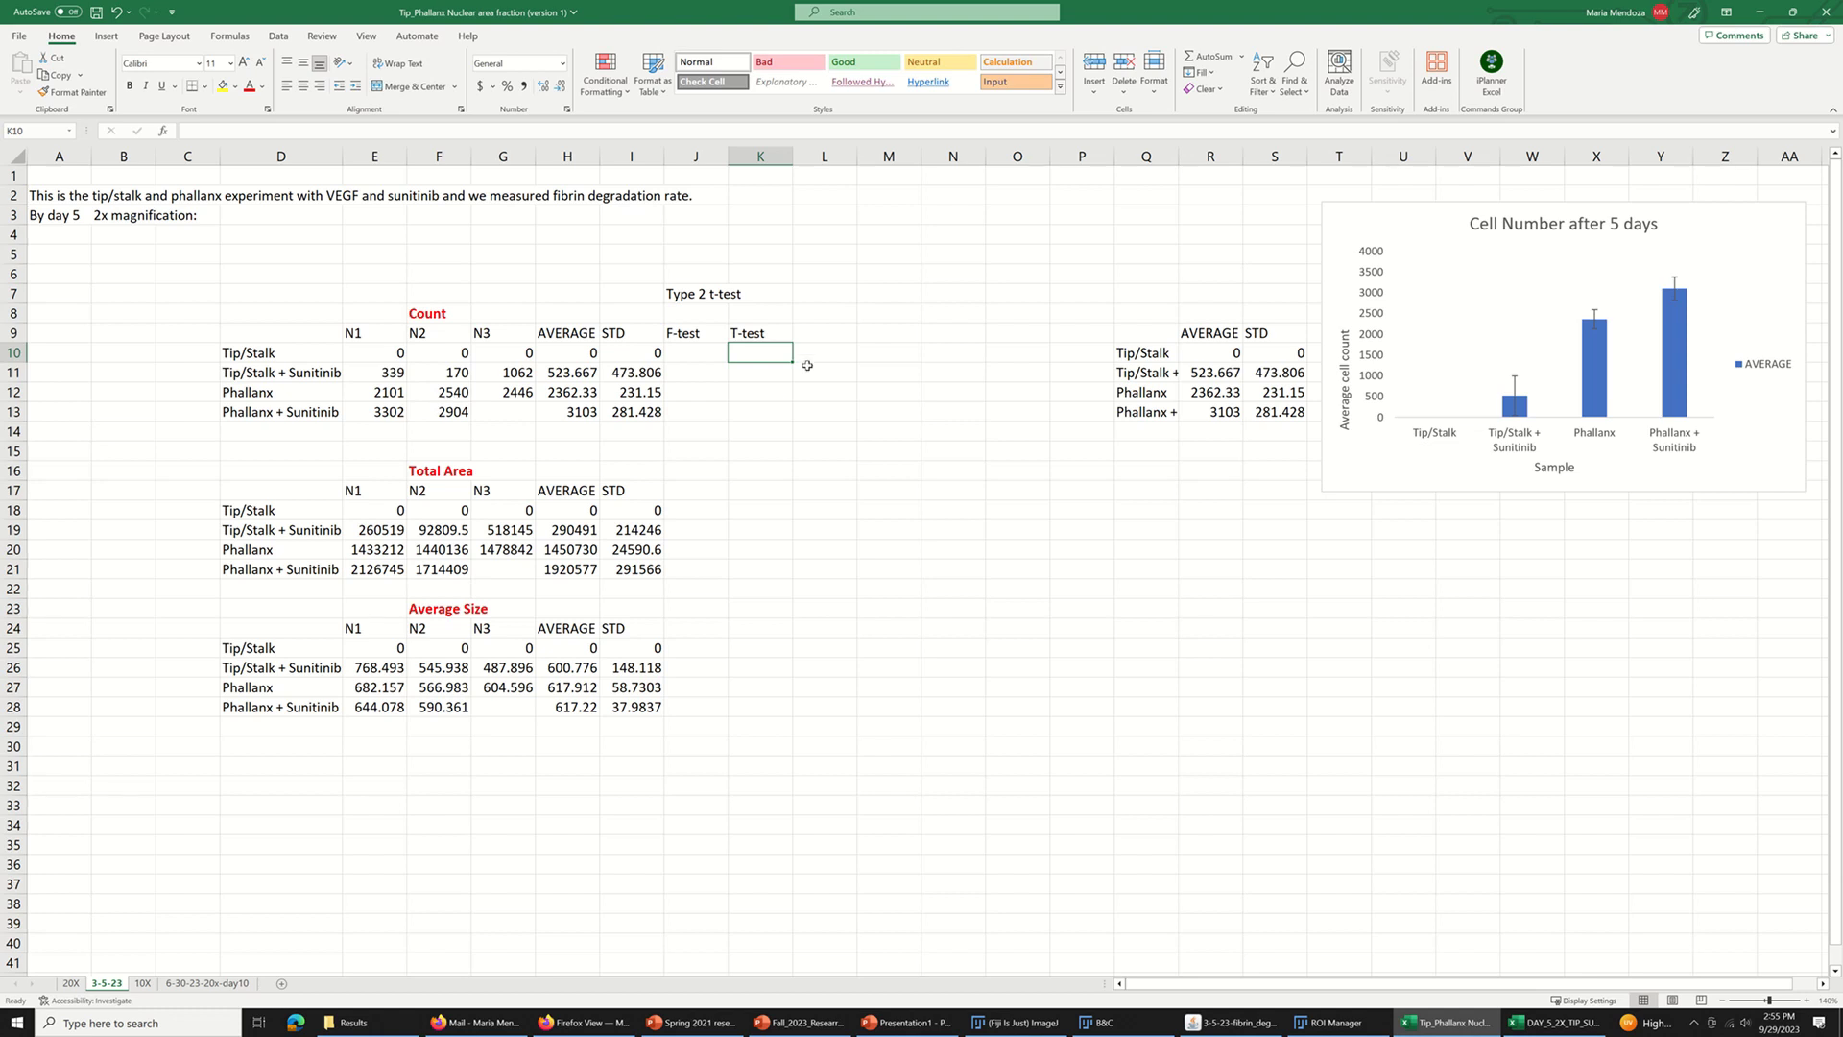
pyautogui.write('=')
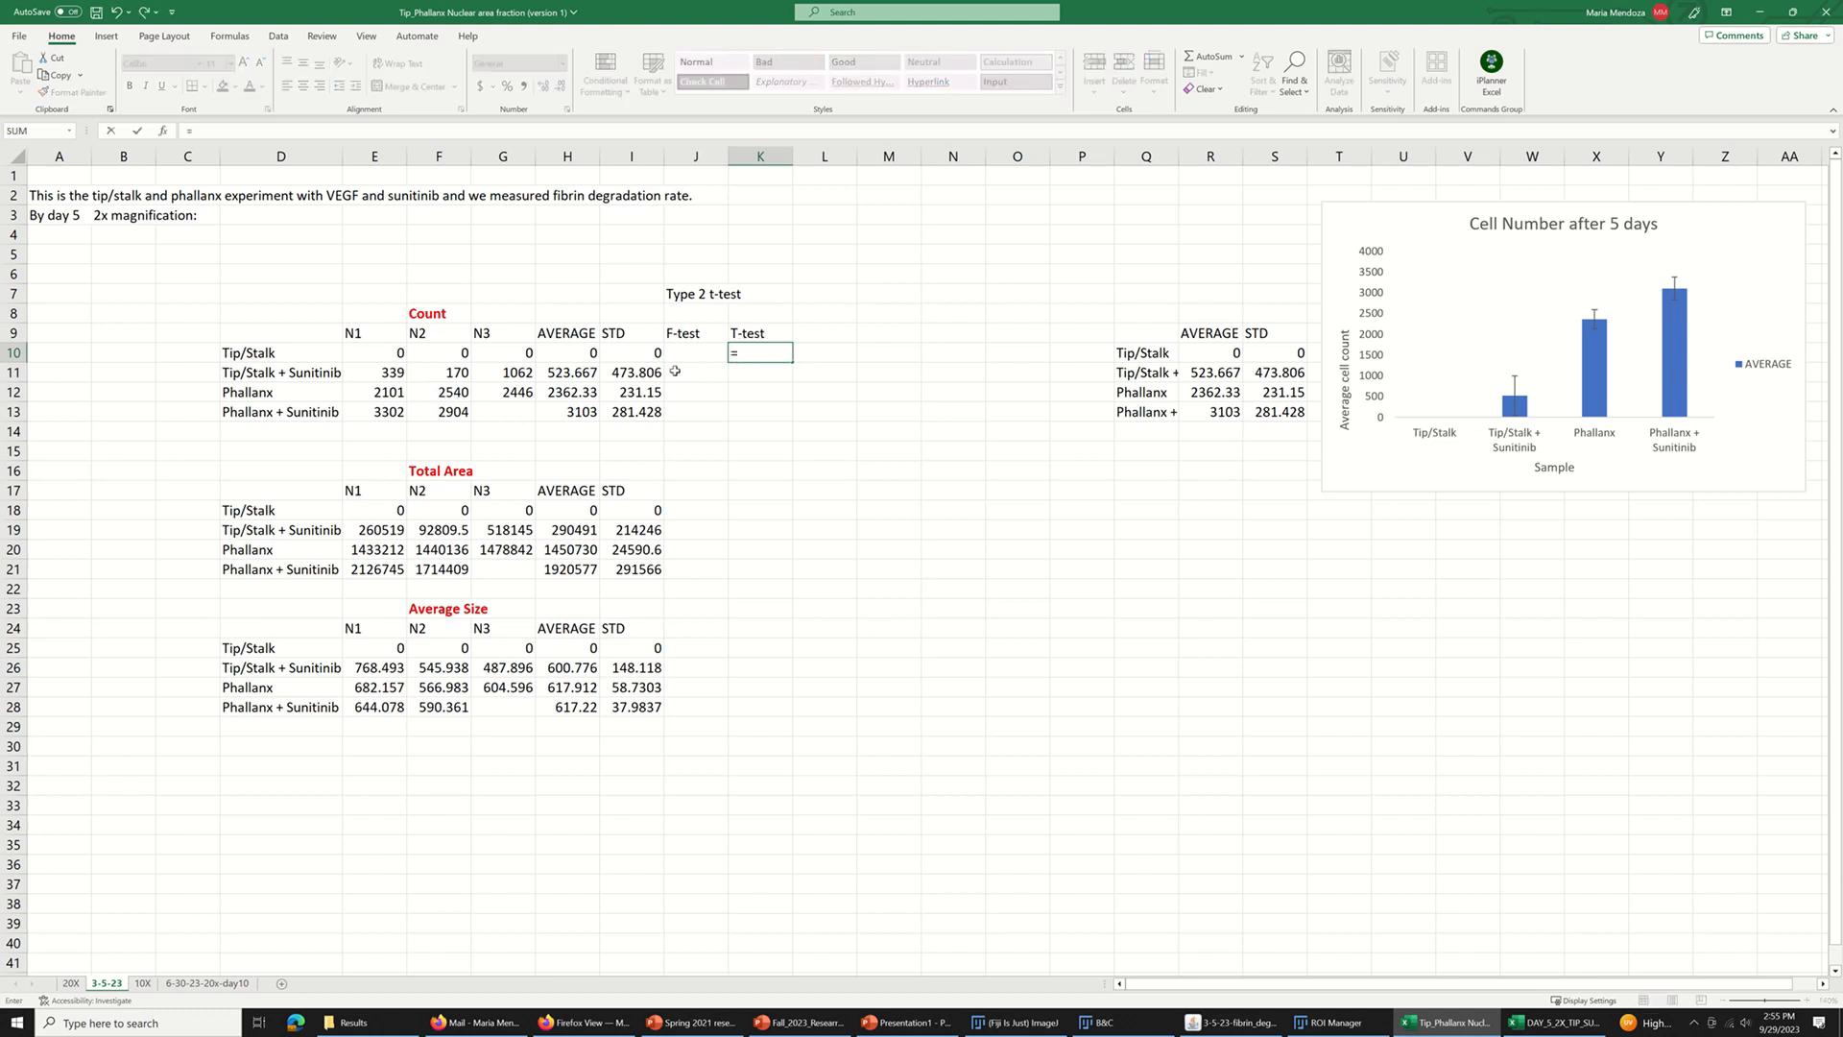
pyautogui.write('tt')
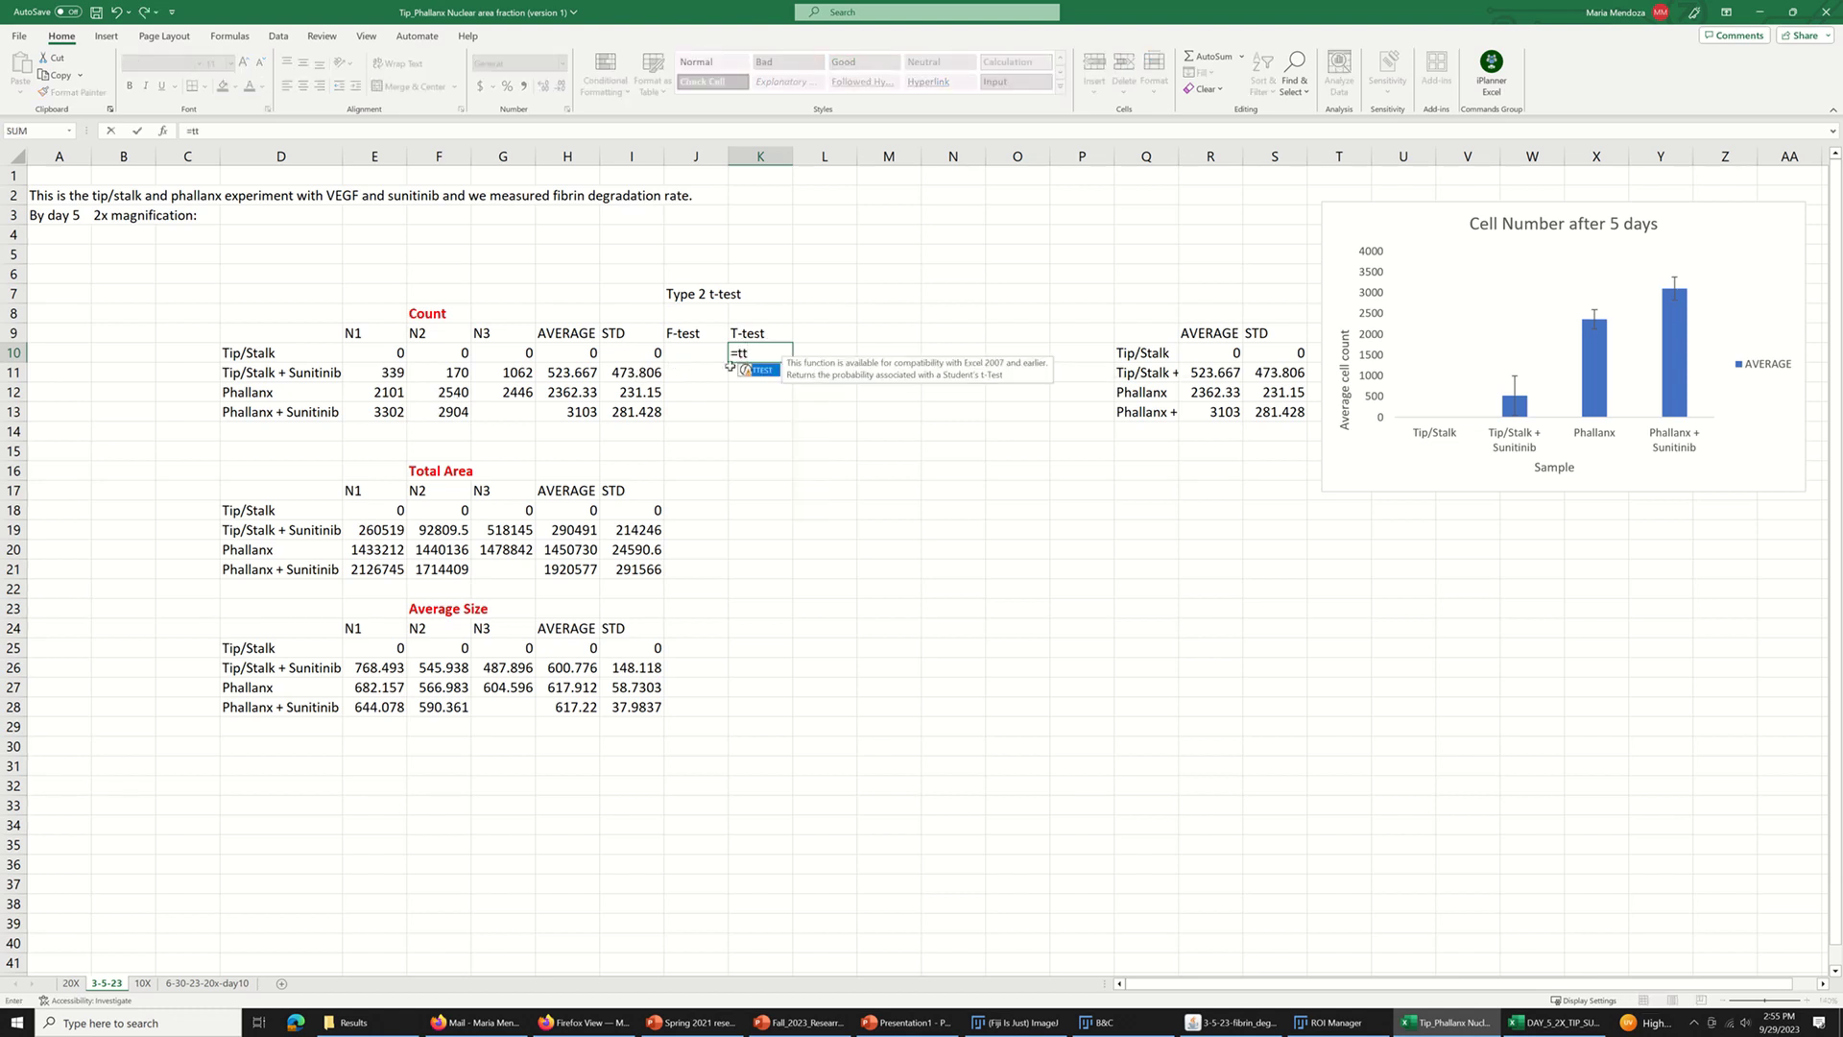
pyautogui.doubleClick(765, 371)
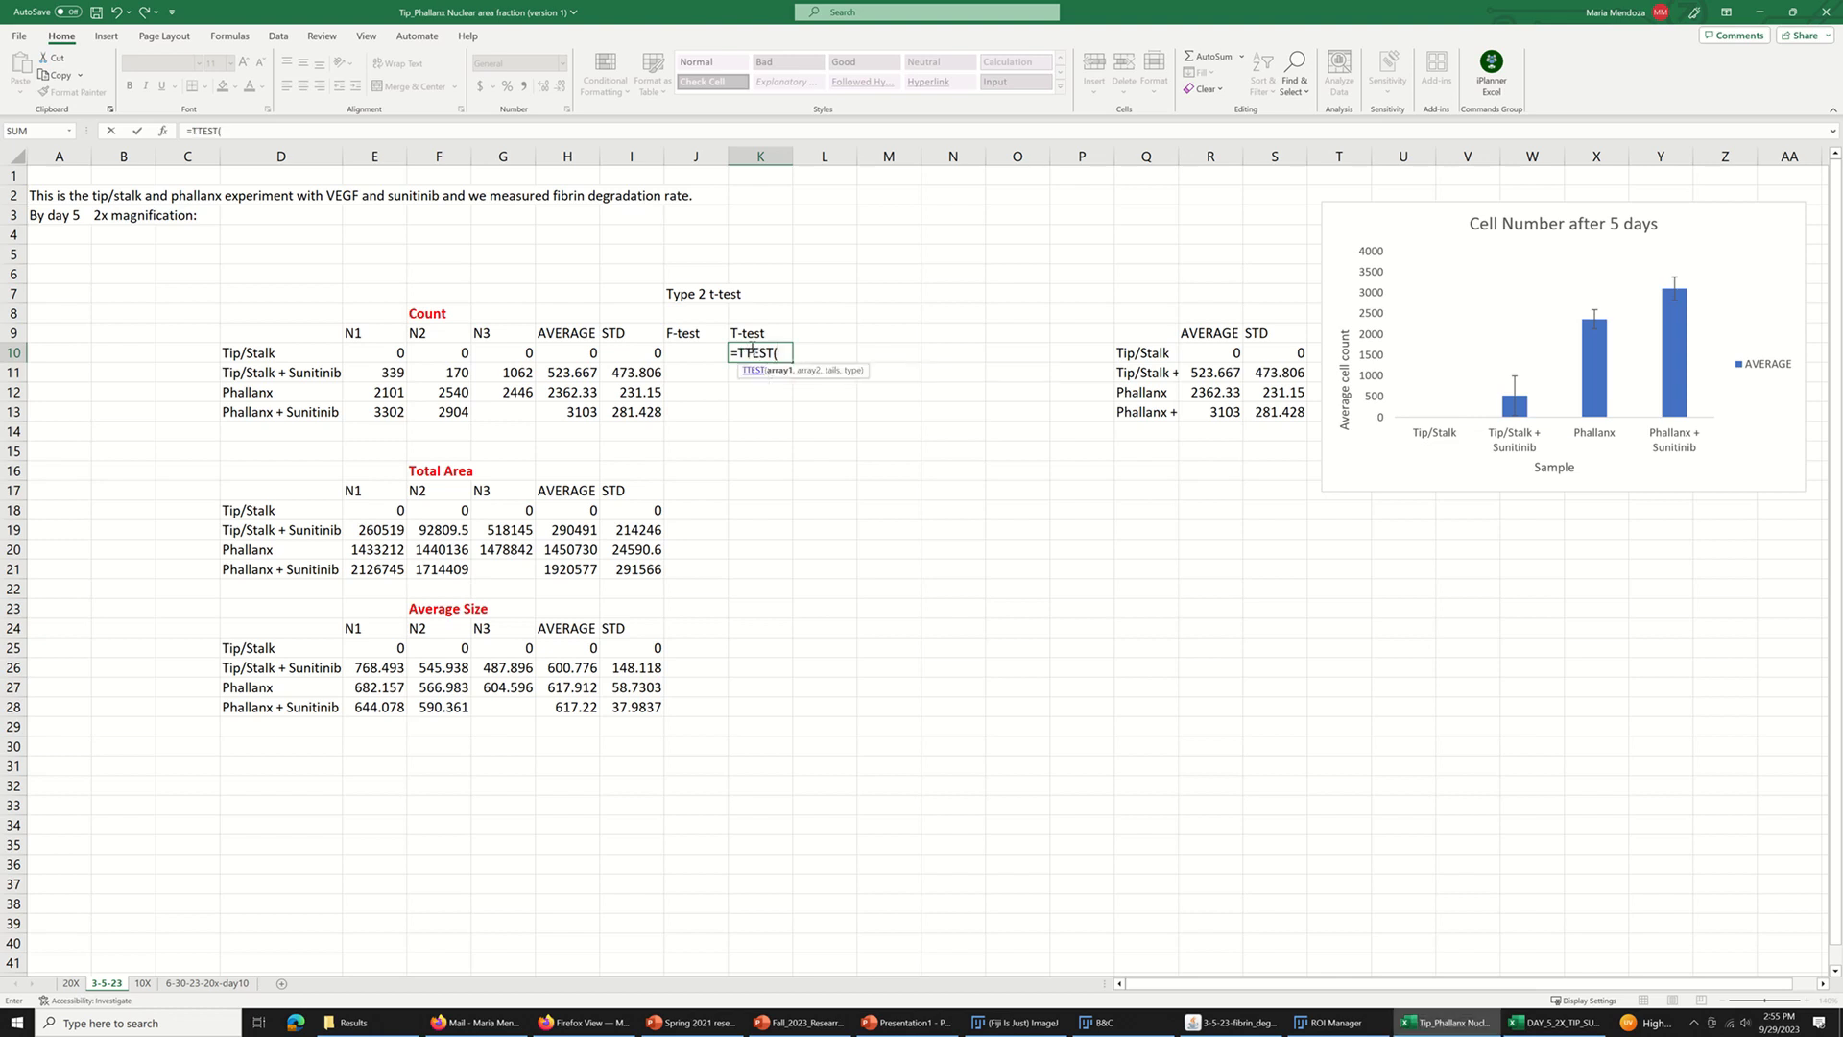
pyautogui.click(162, 131)
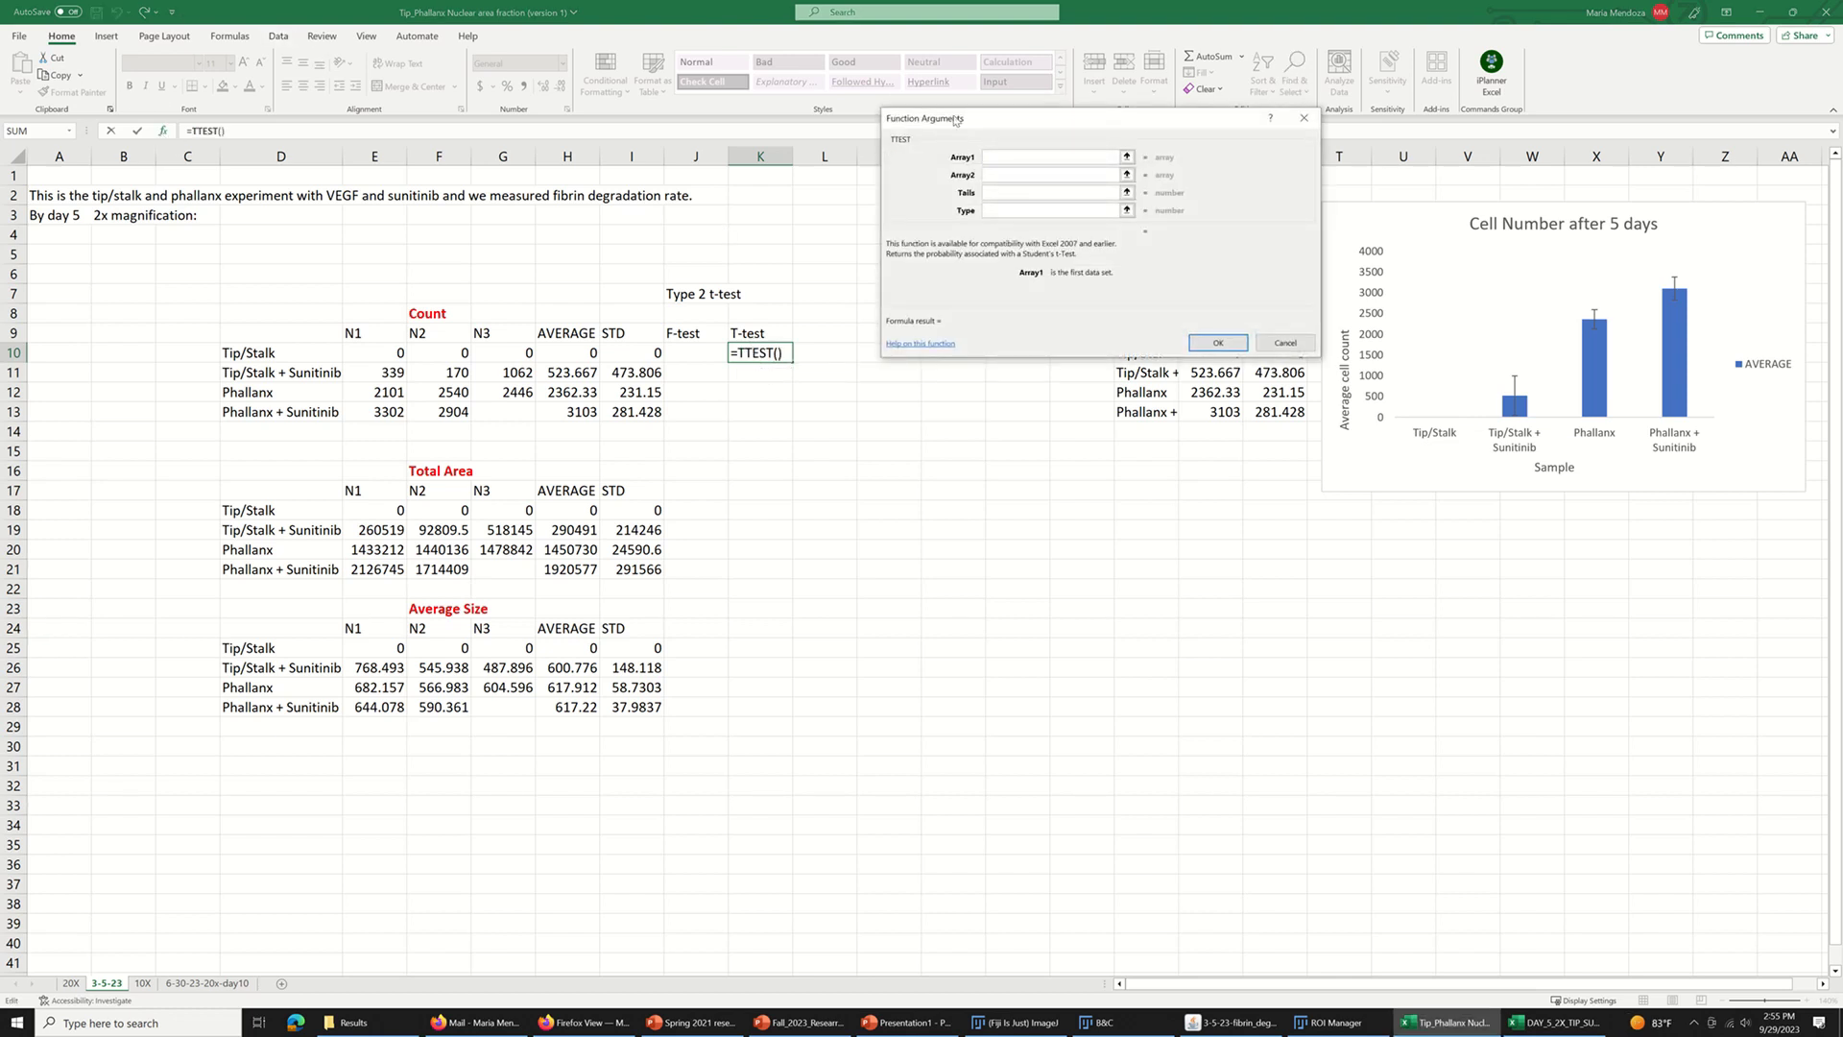
pyautogui.moveTo(951, 122); pyautogui.dragTo(876, 276)
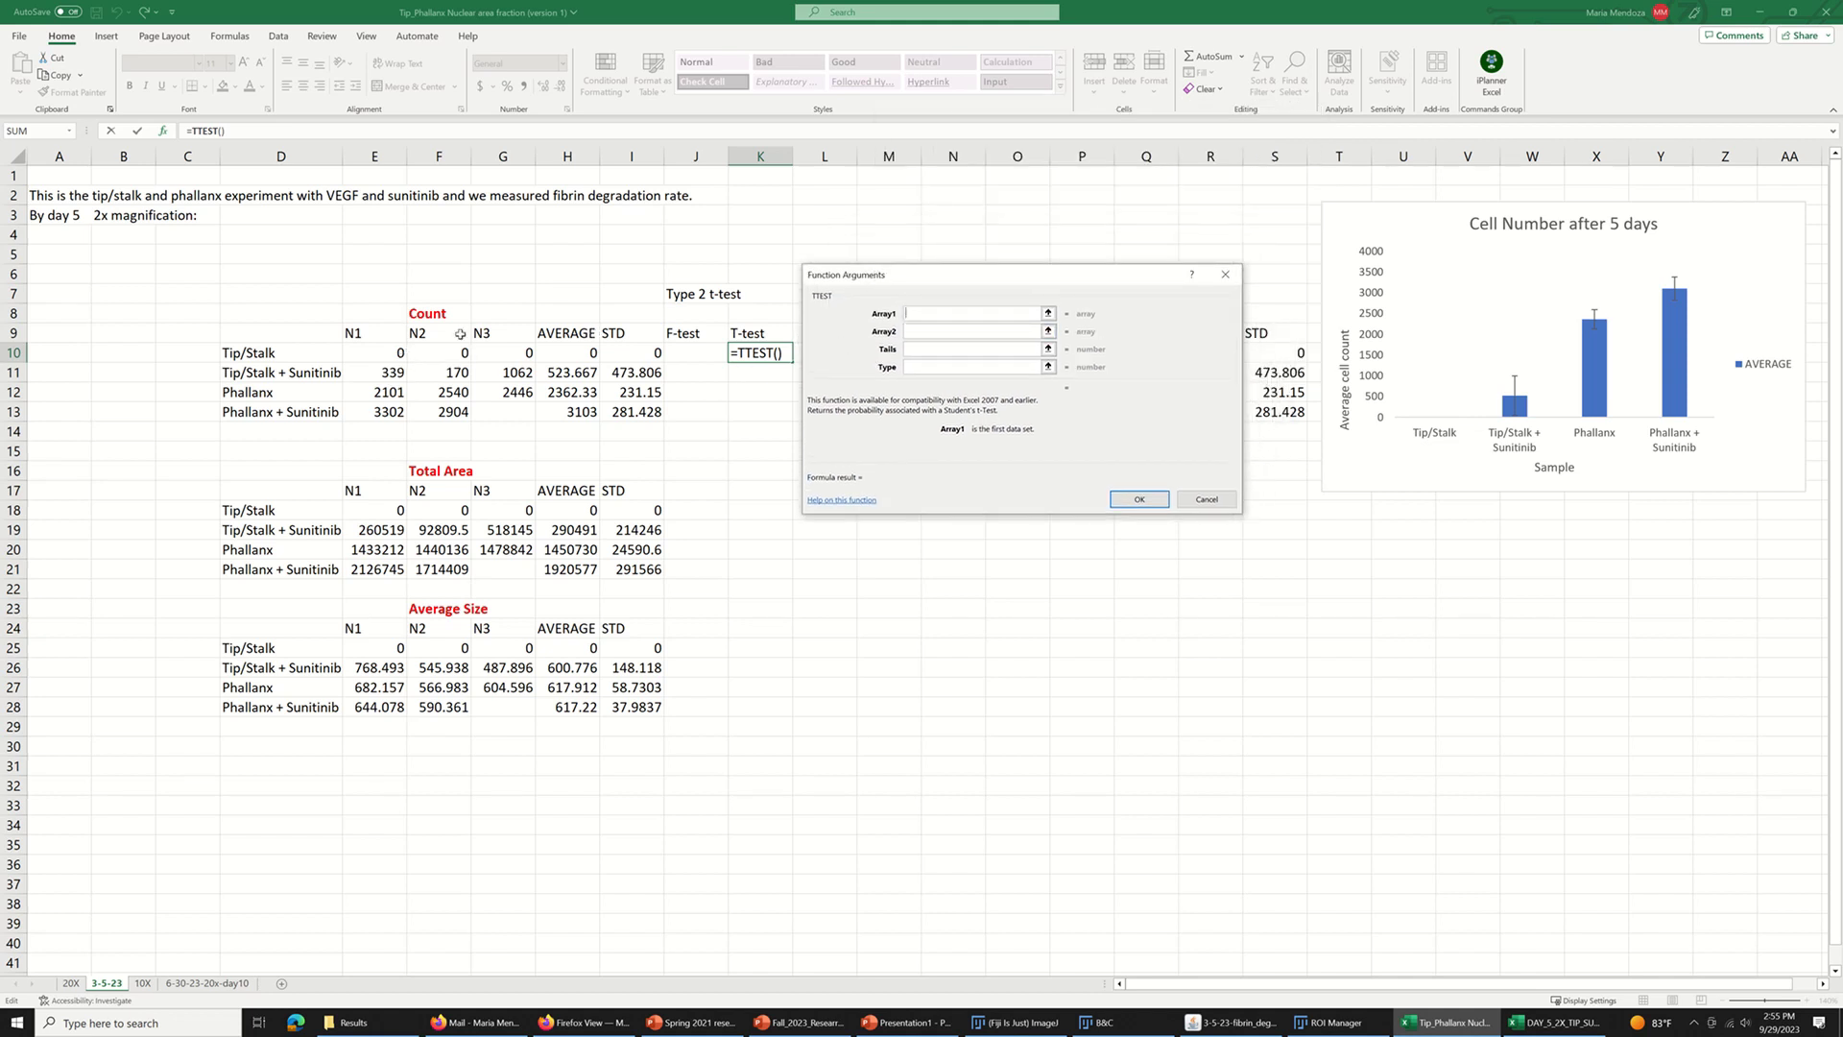
# - Complete the K10 t-test comparing Tip/Stalk counts E10:G10 with Tip/Stalk + Sunitinib counts E11:G11, using 2 tails and type 2
pyautogui.moveTo(381, 351); pyautogui.dragTo(512, 356)
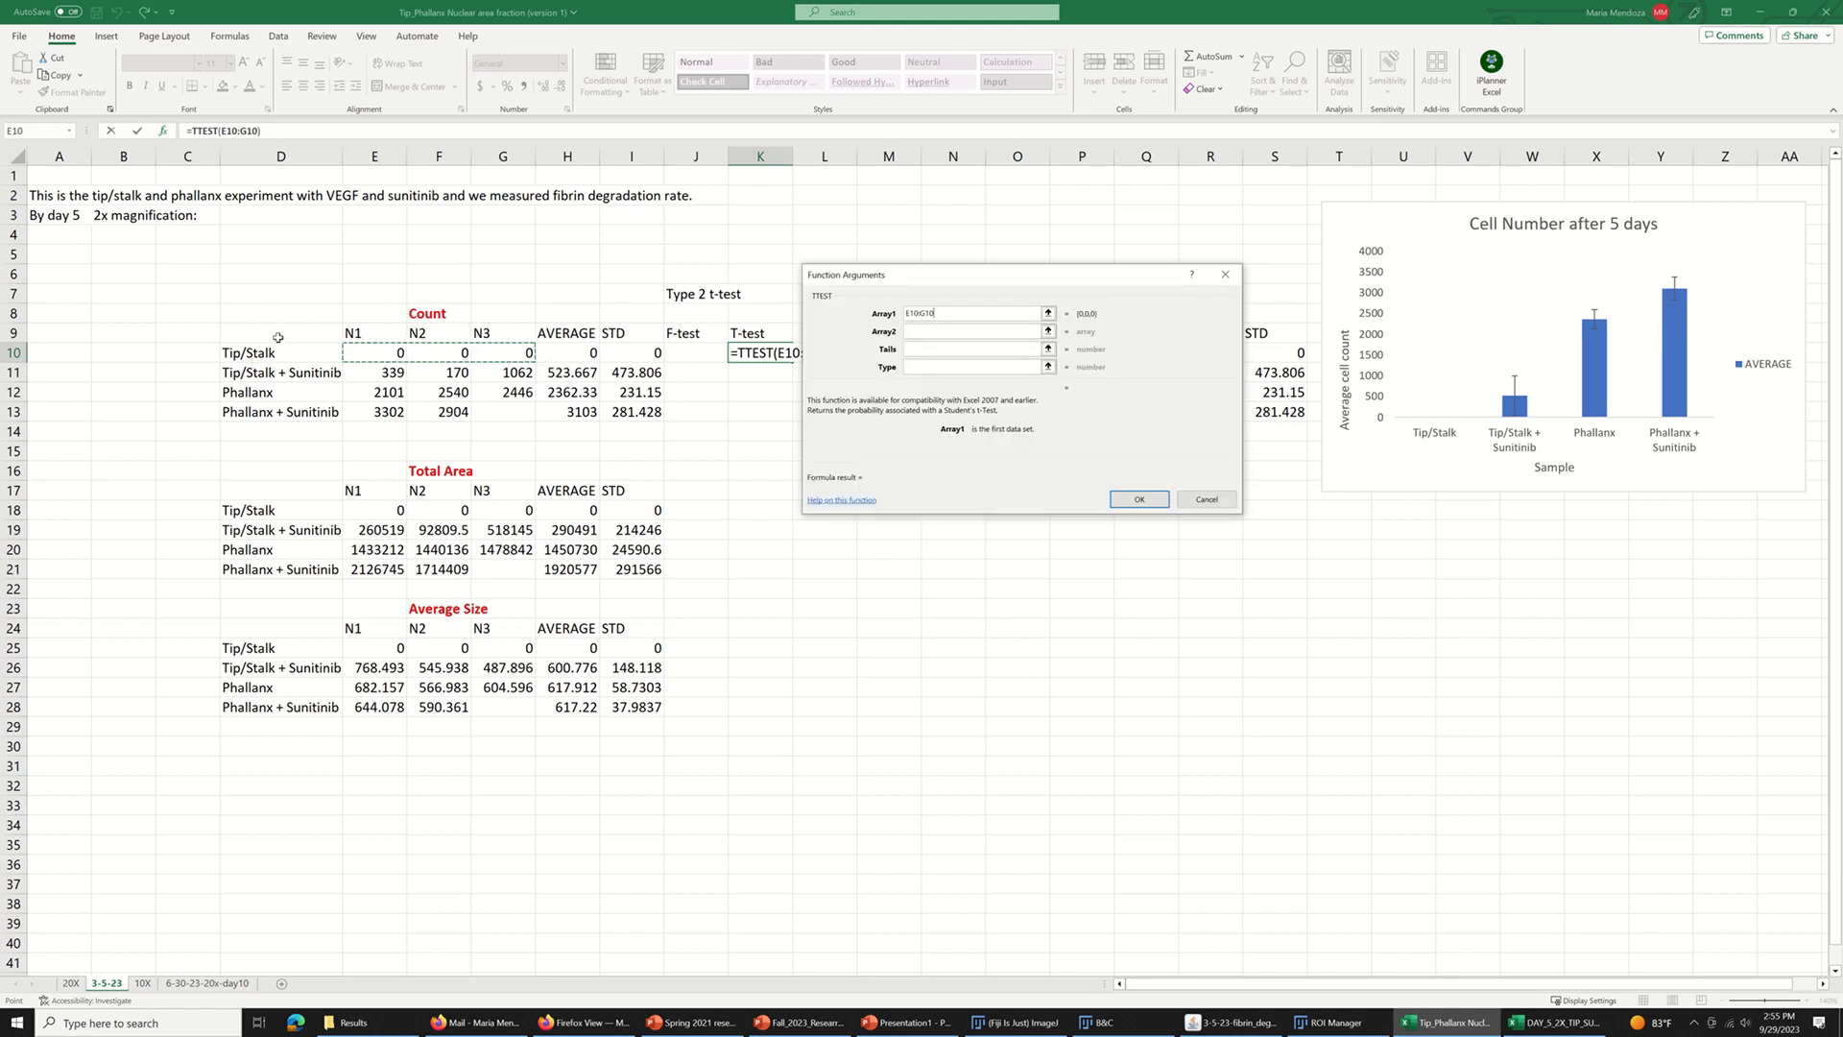
pyautogui.press('Tab')
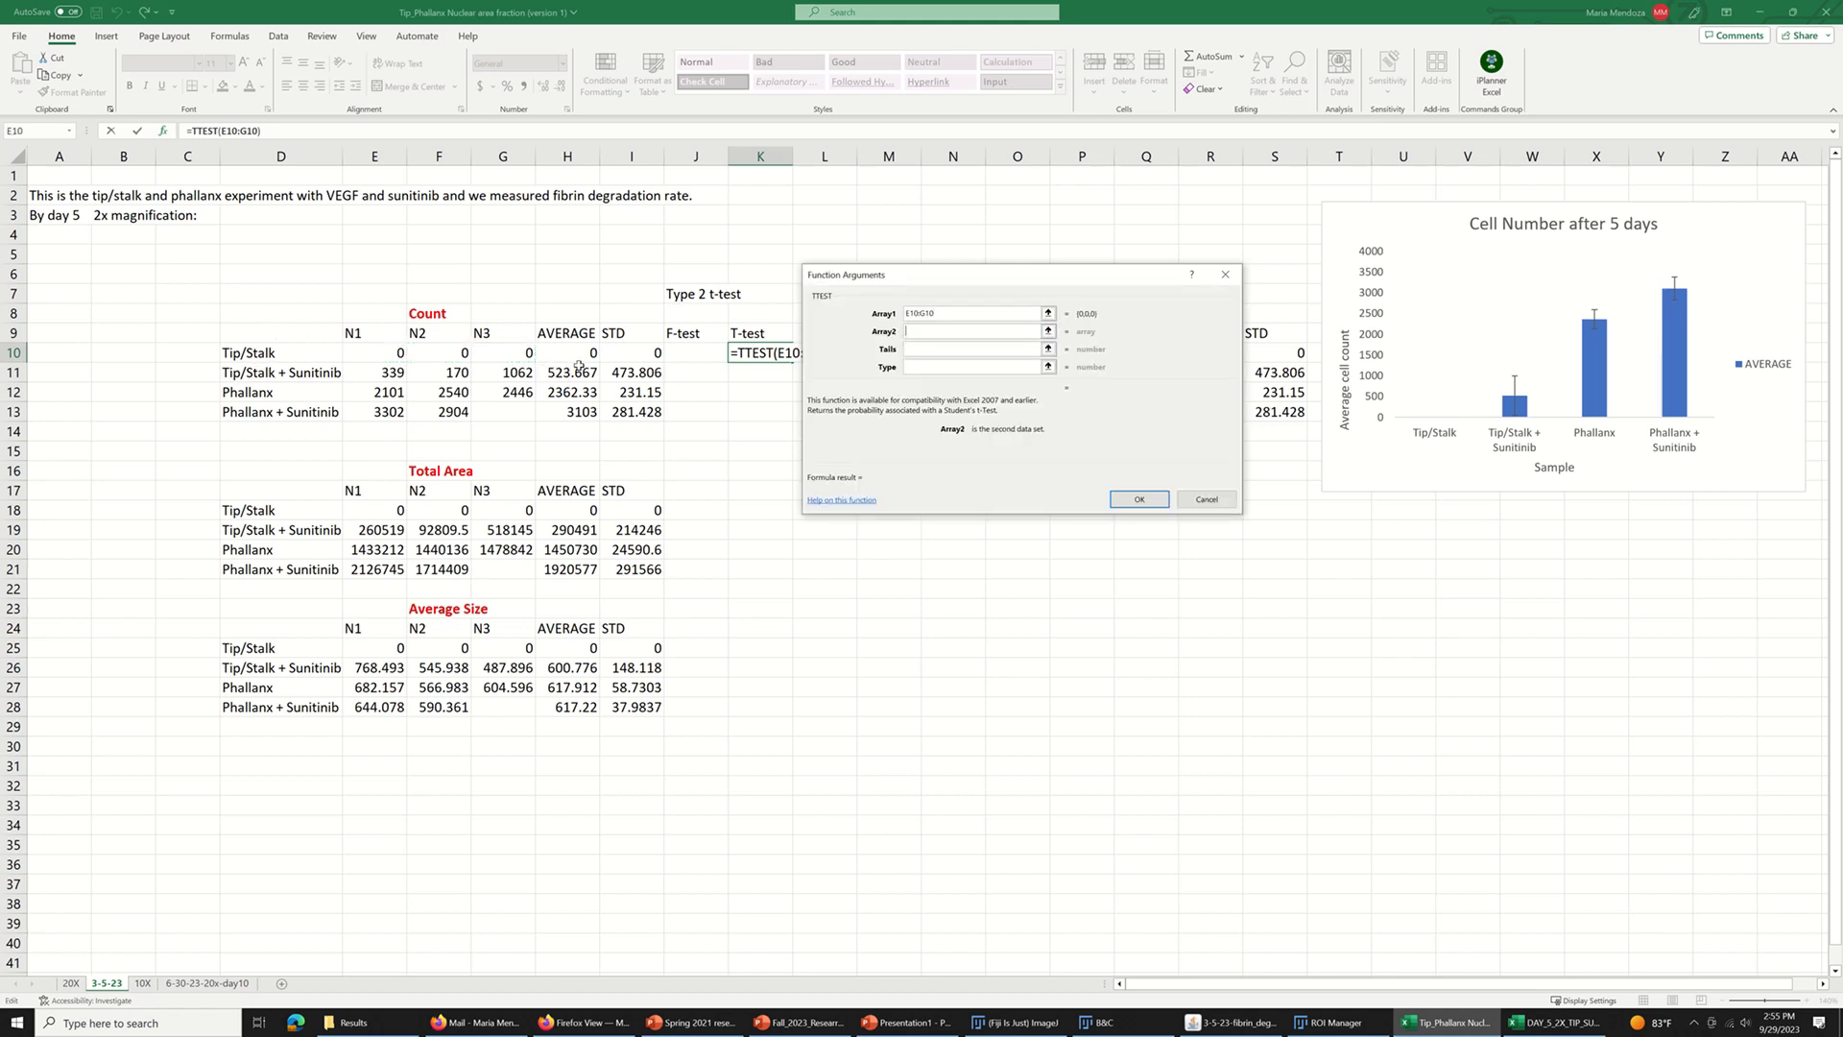
pyautogui.moveTo(389, 373); pyautogui.dragTo(509, 372)
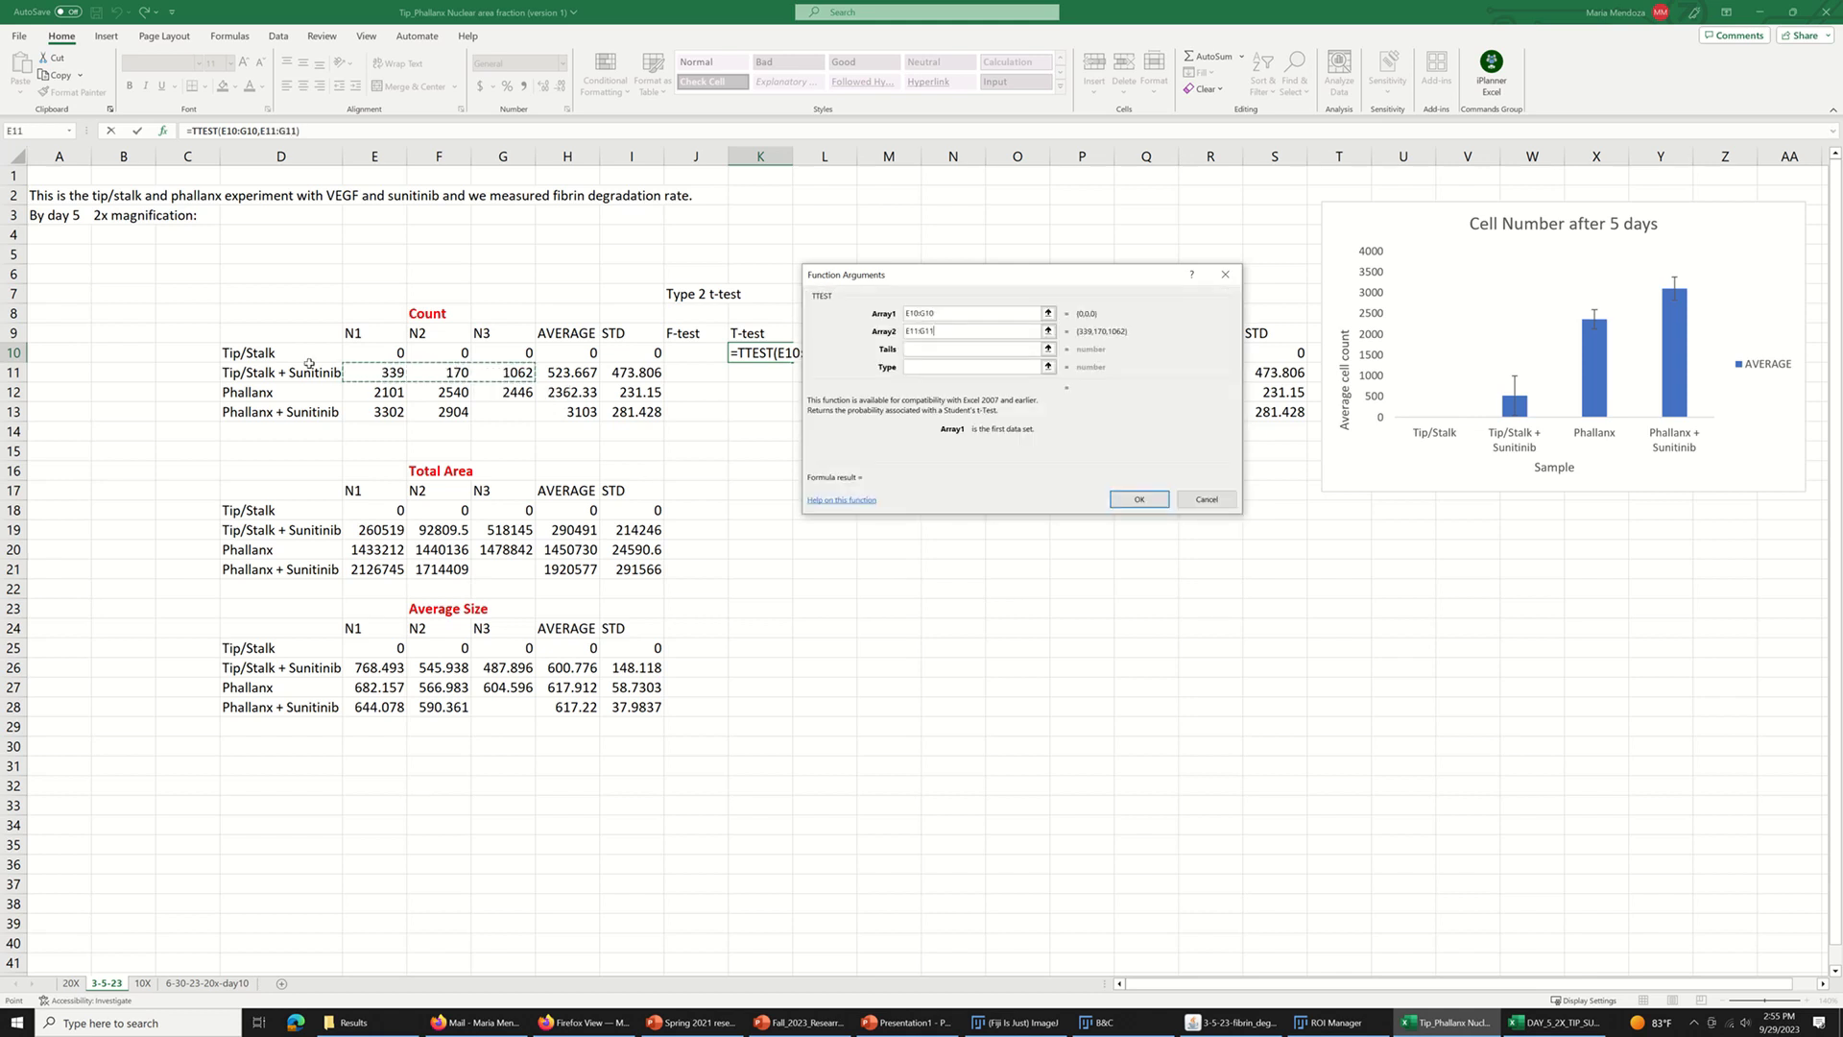
pyautogui.click(921, 353)
pyautogui.write('2')
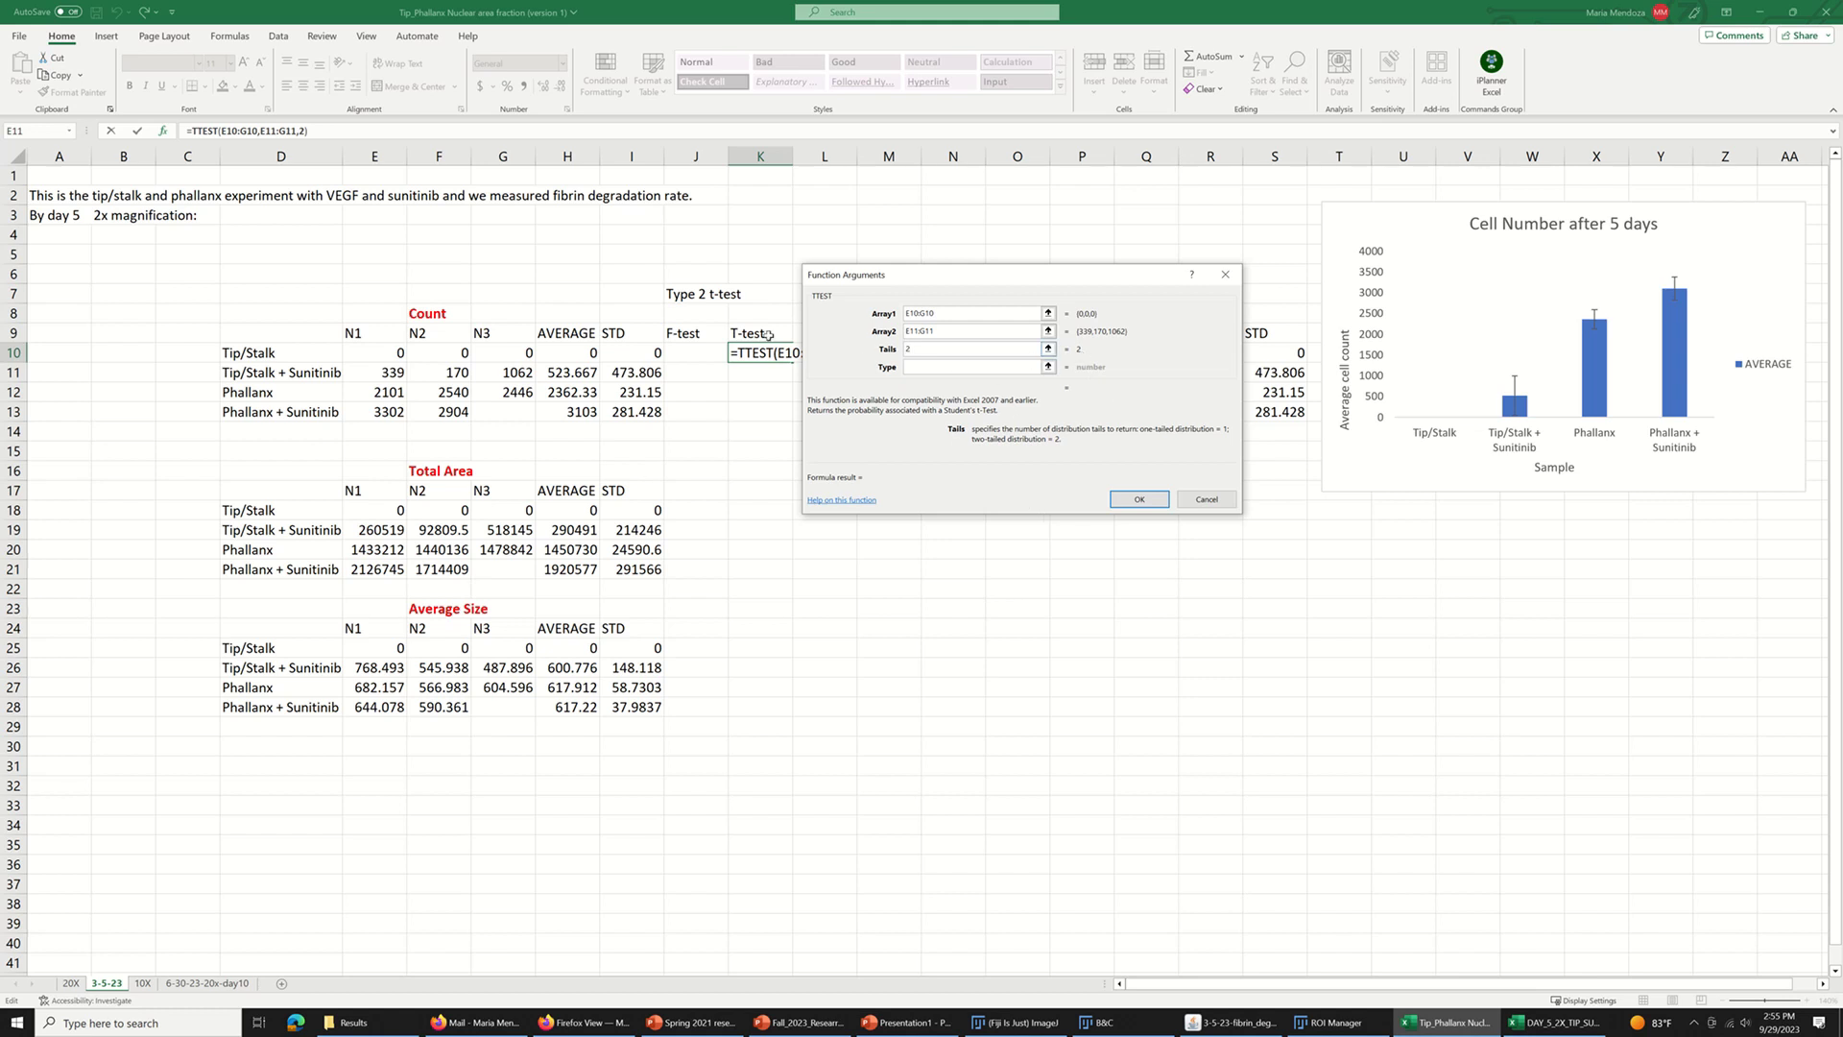
pyautogui.click(915, 365)
pyautogui.write('2')
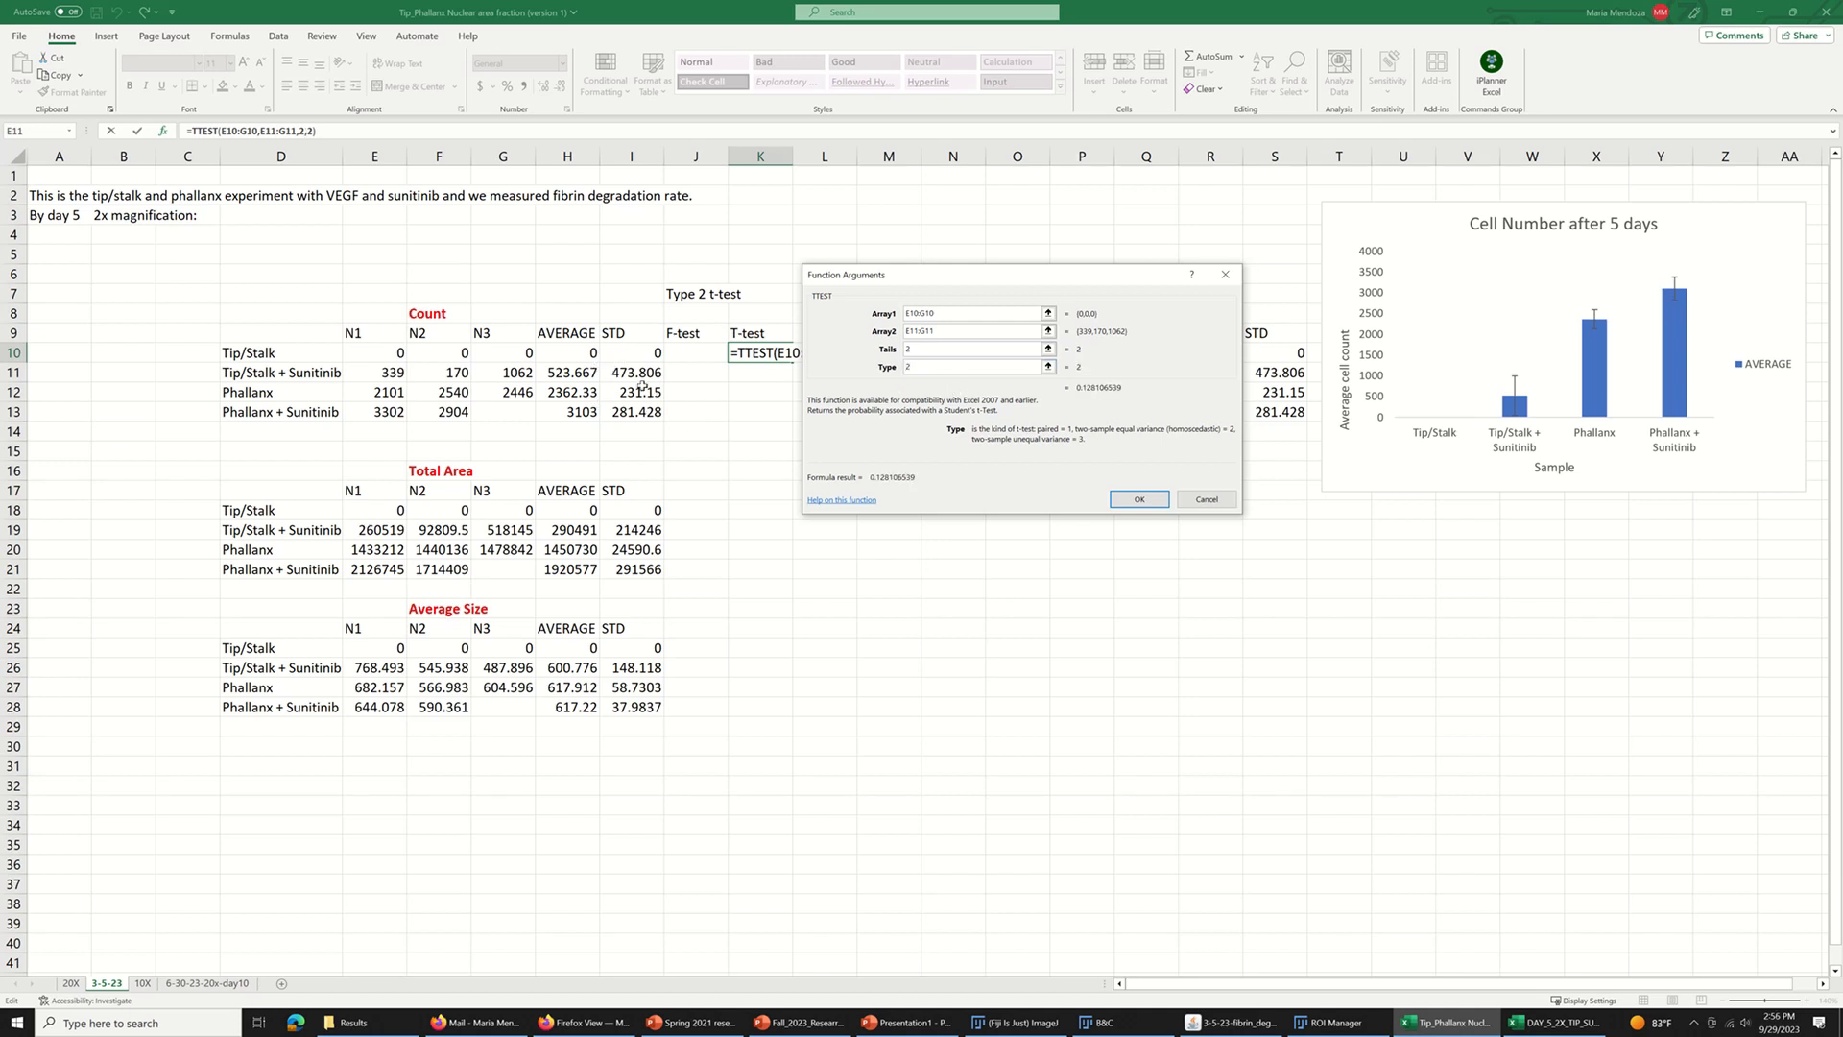
pyautogui.click(1143, 500)
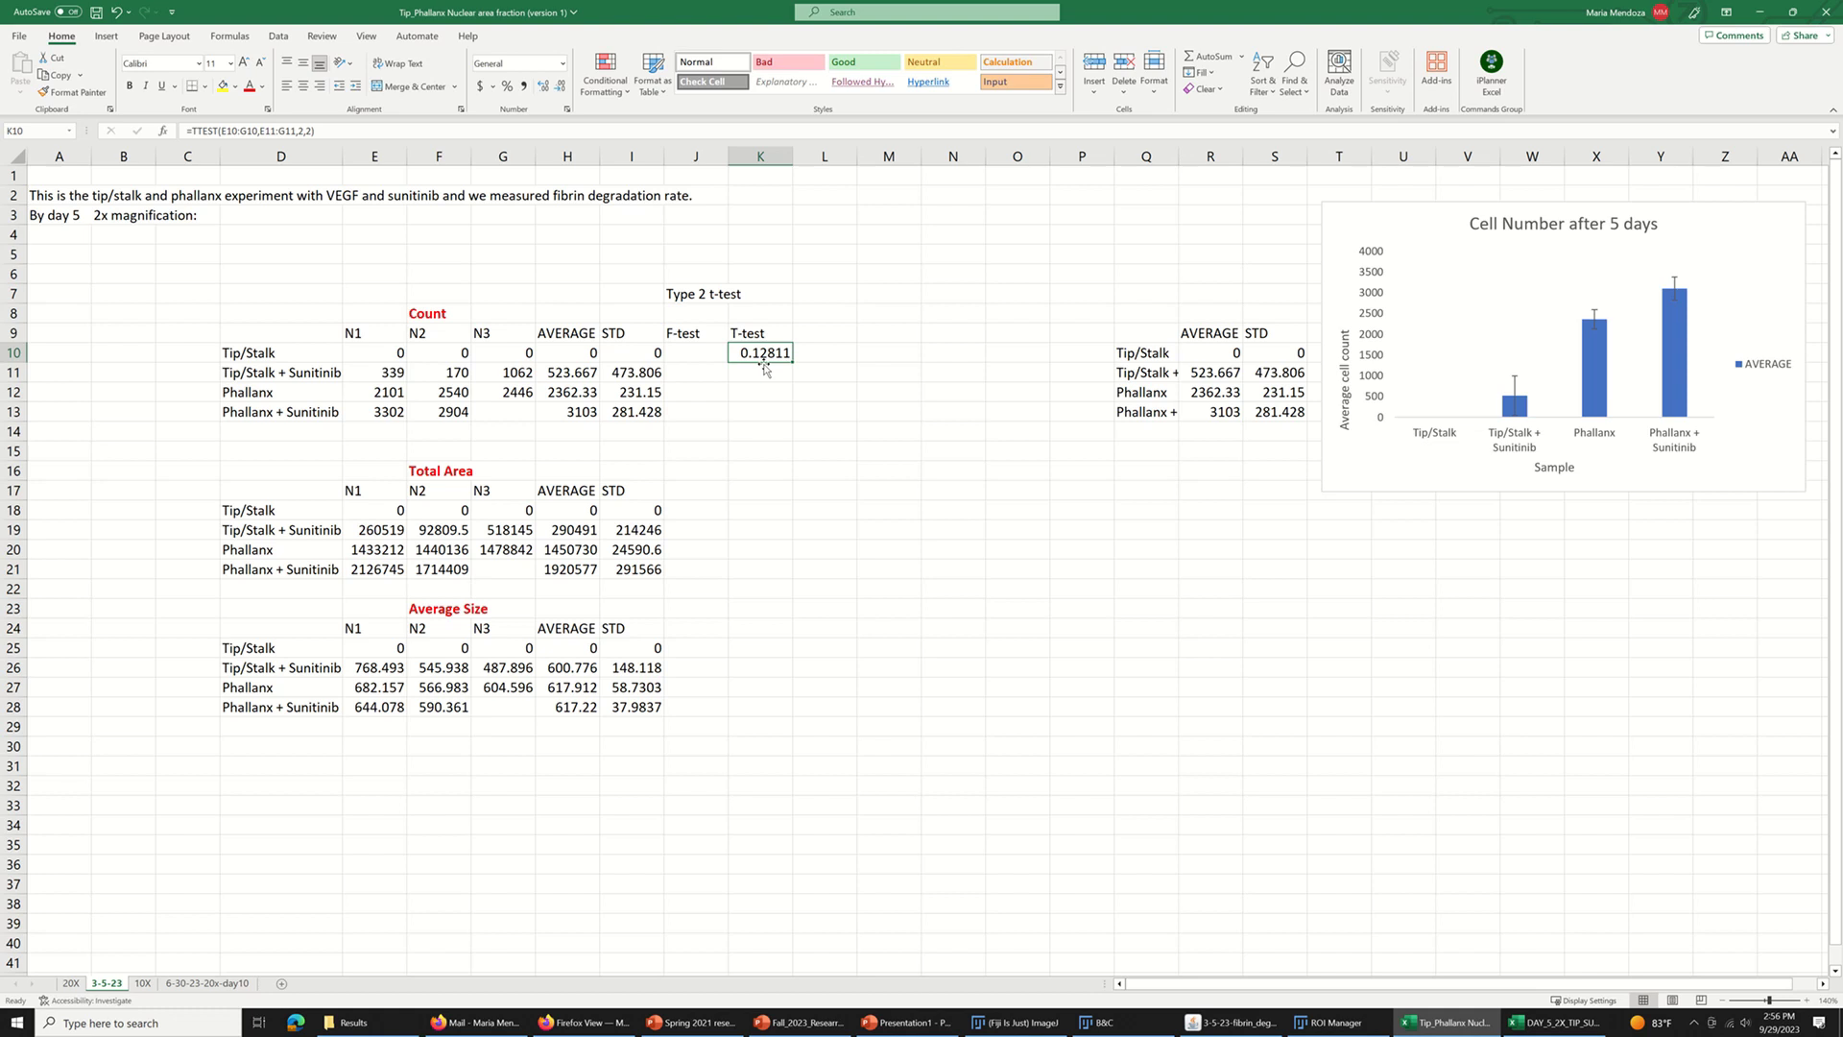
# - Enter the red comparison headings T vs T in K8 and P vs P in L8 above the t-test row
pyautogui.click(778, 315)
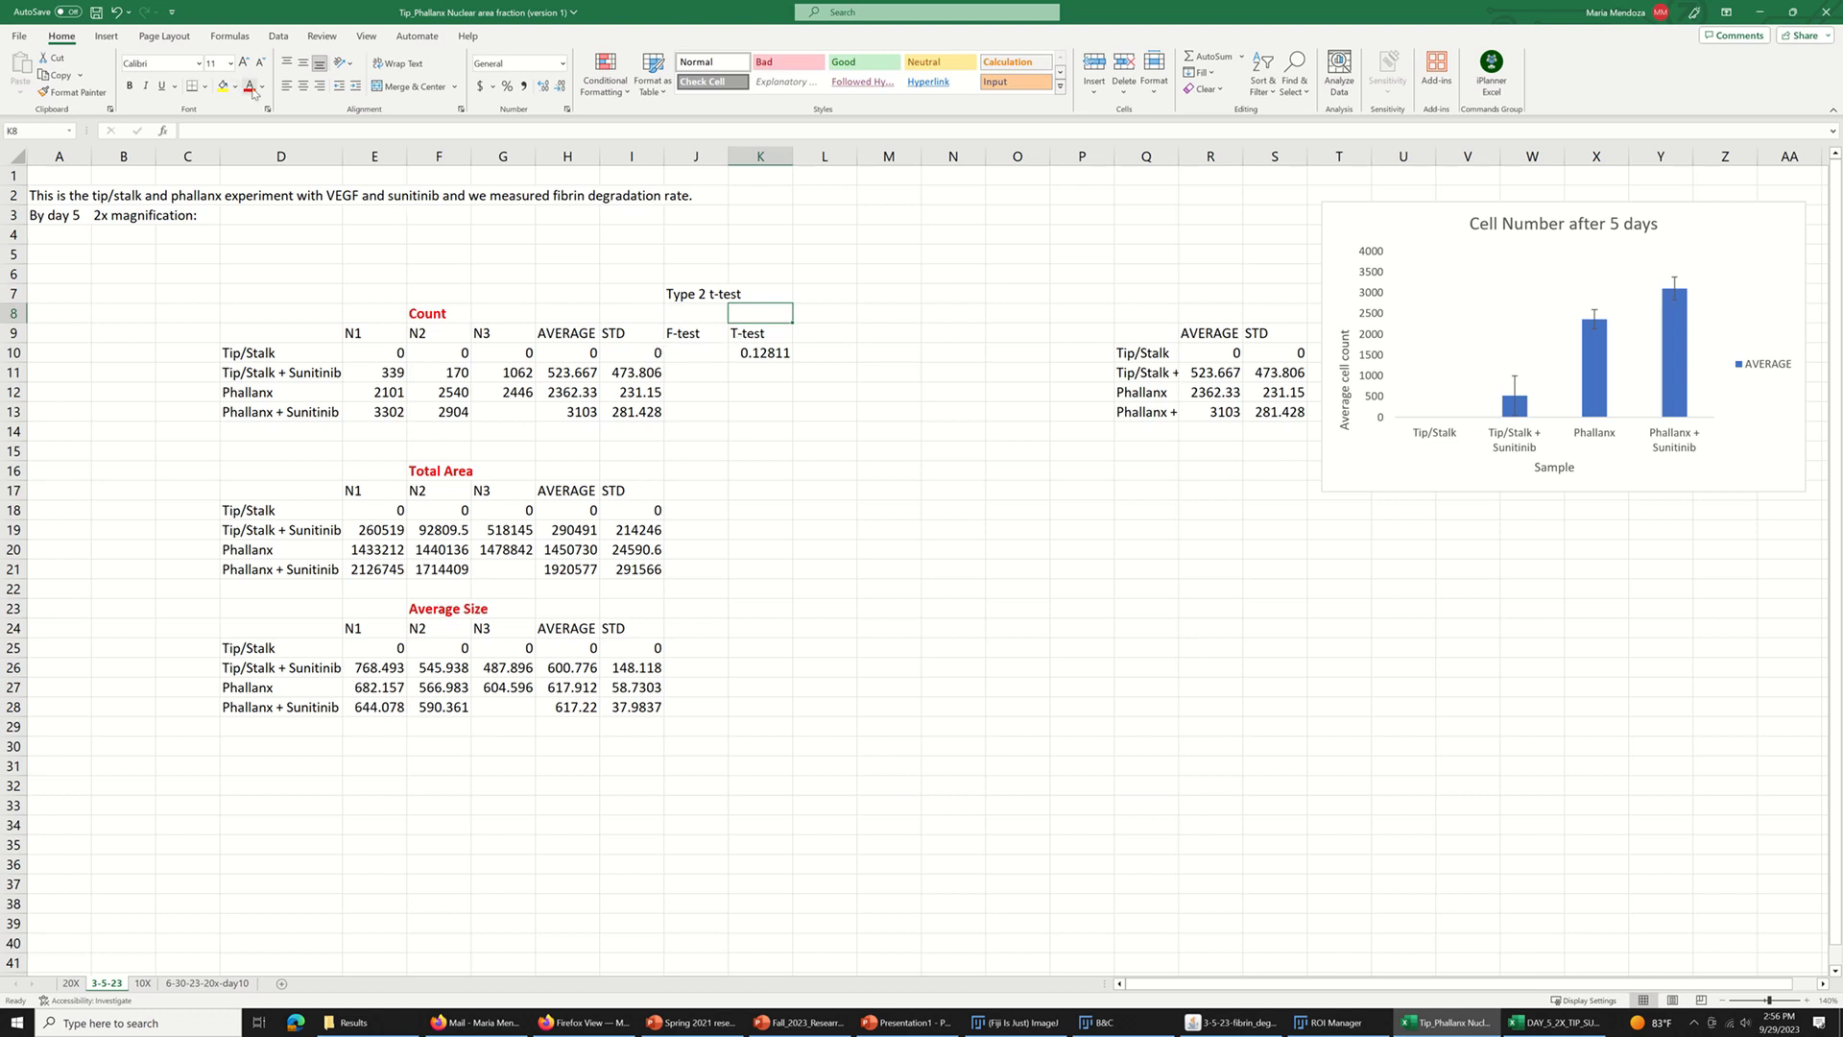
pyautogui.doubleClick(788, 323)
pyautogui.write('T')
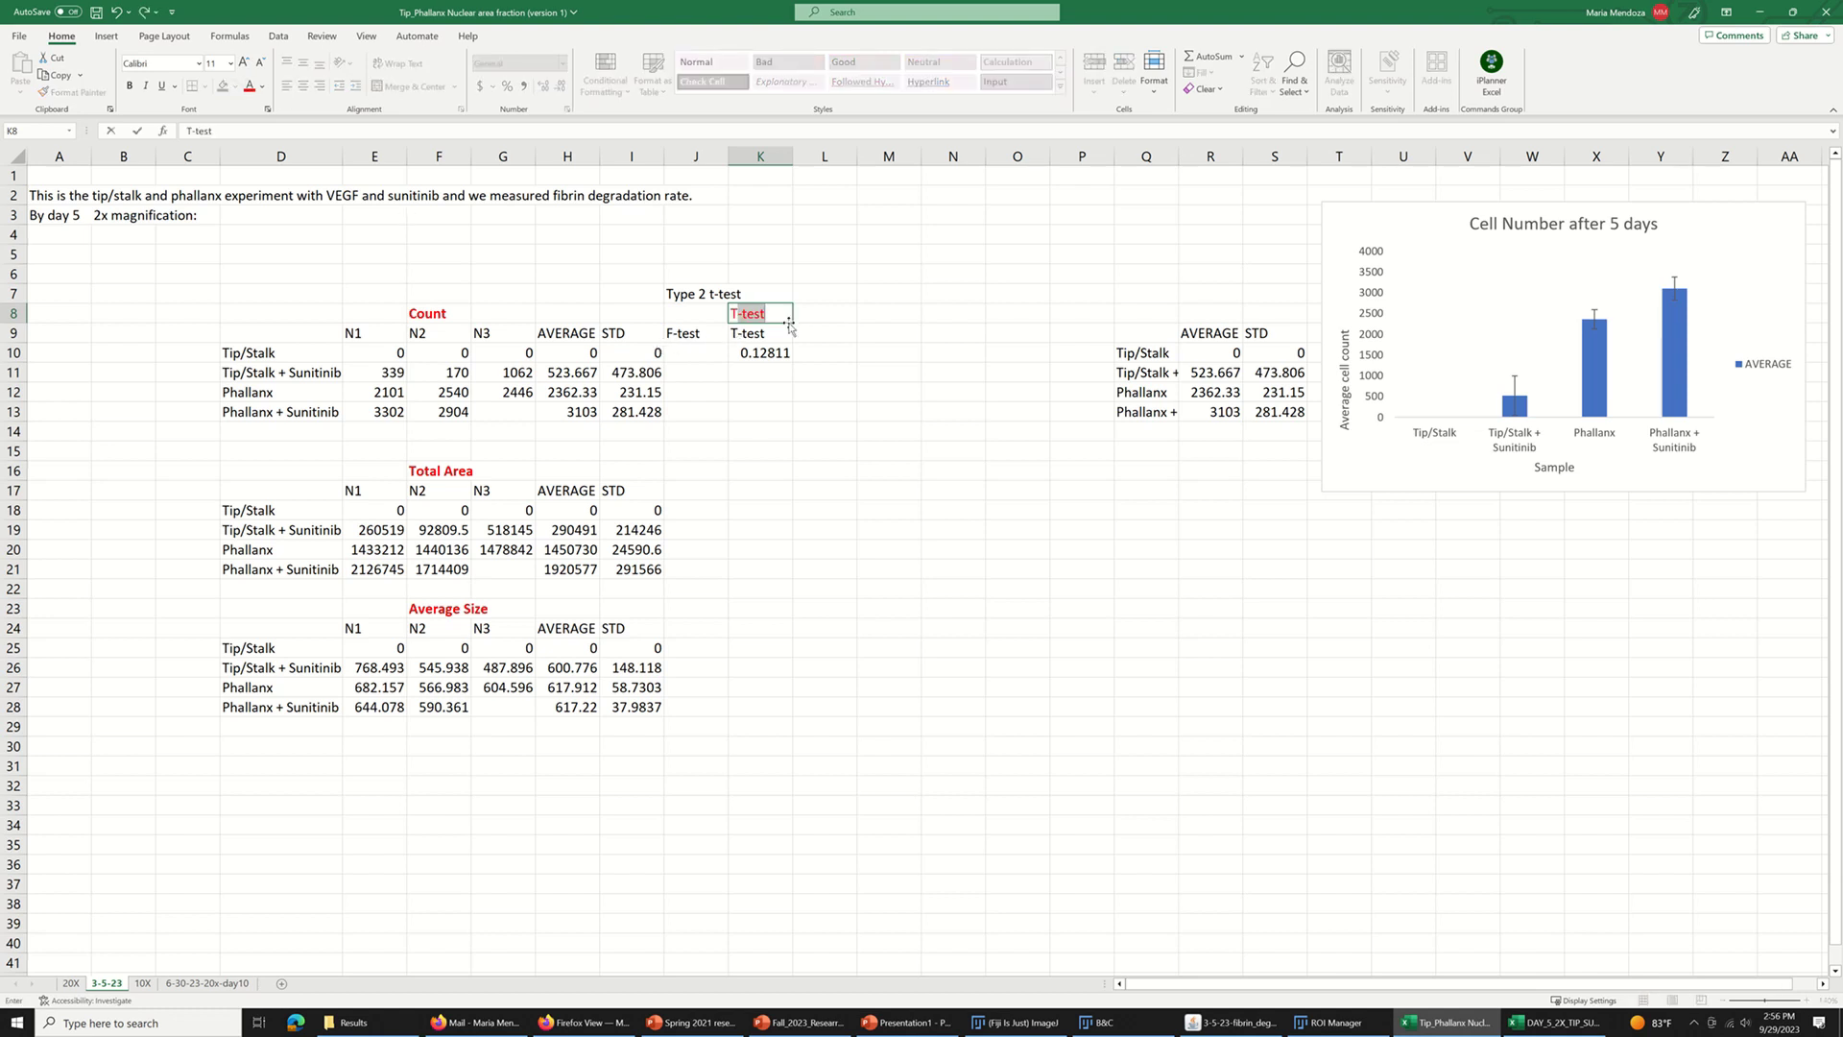
pyautogui.press('BackSpace')
pyautogui.click(833, 315)
pyautogui.write('T vs T')
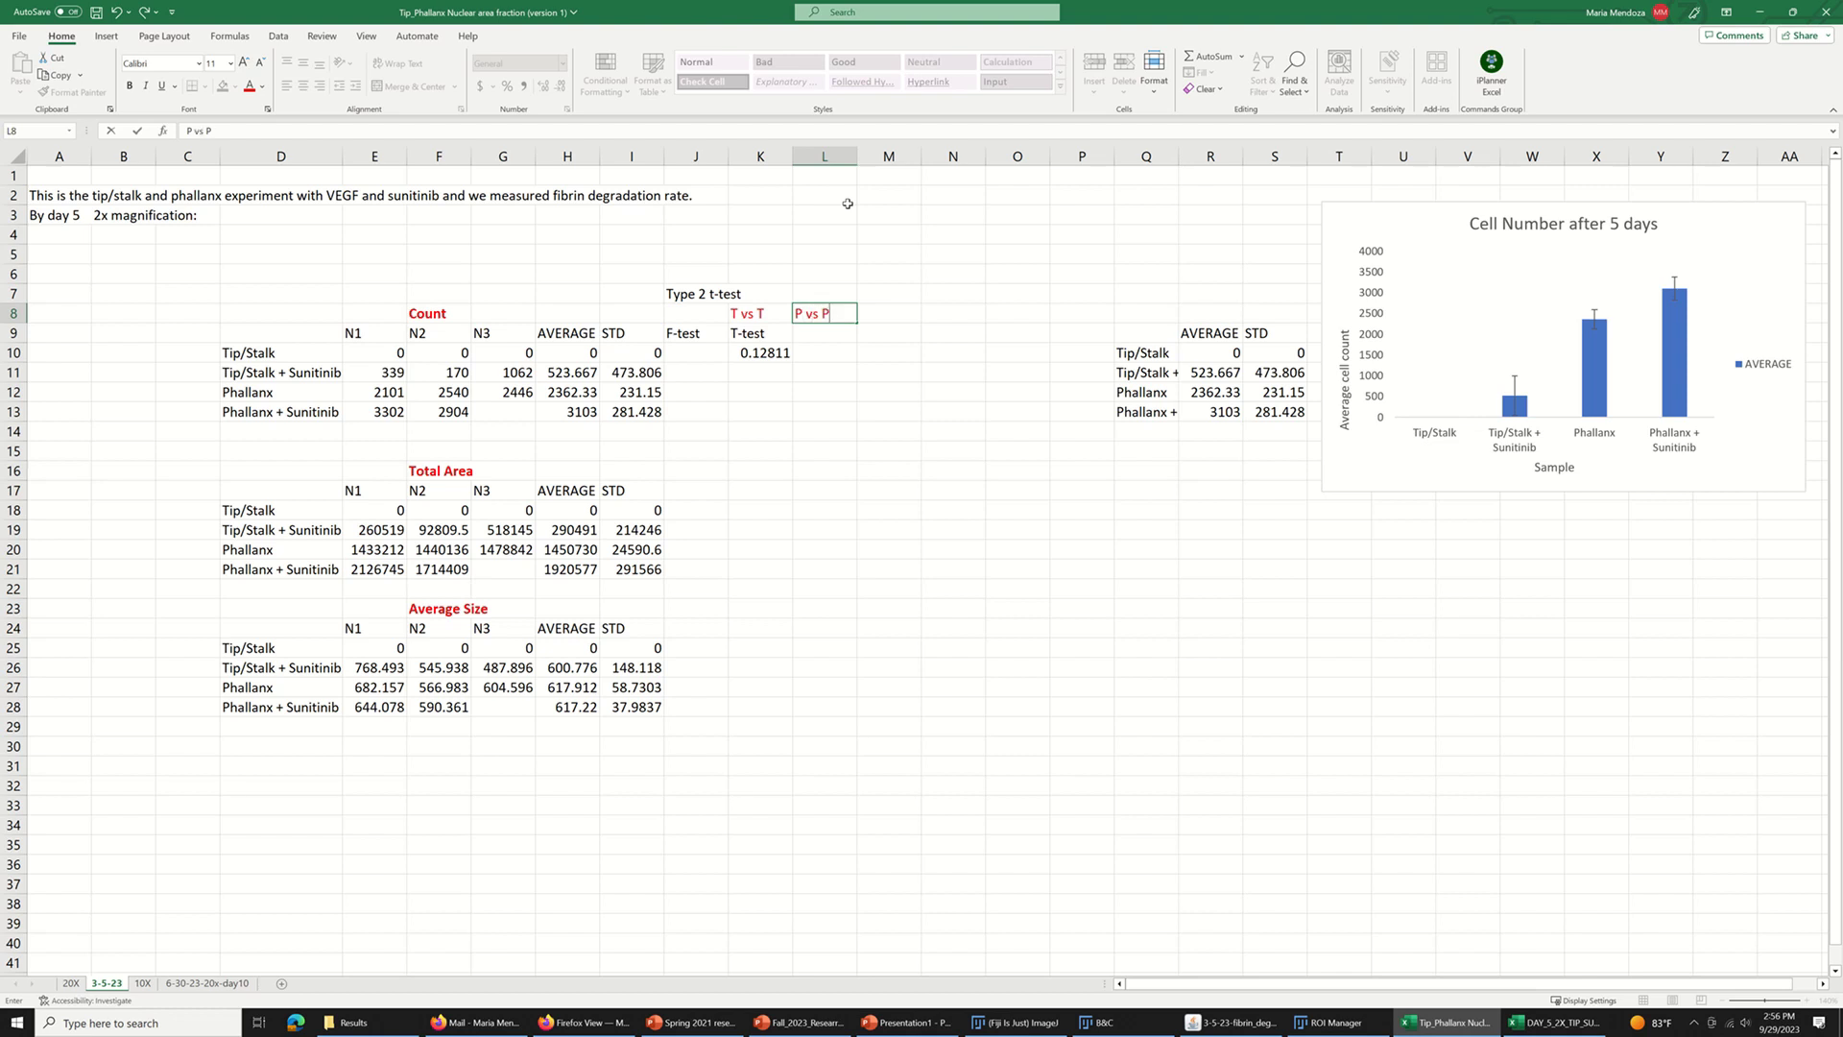
pyautogui.write('vs P')
# - Enter the comparison heading "T vs P -" in cell M8
pyautogui.click(859, 320)
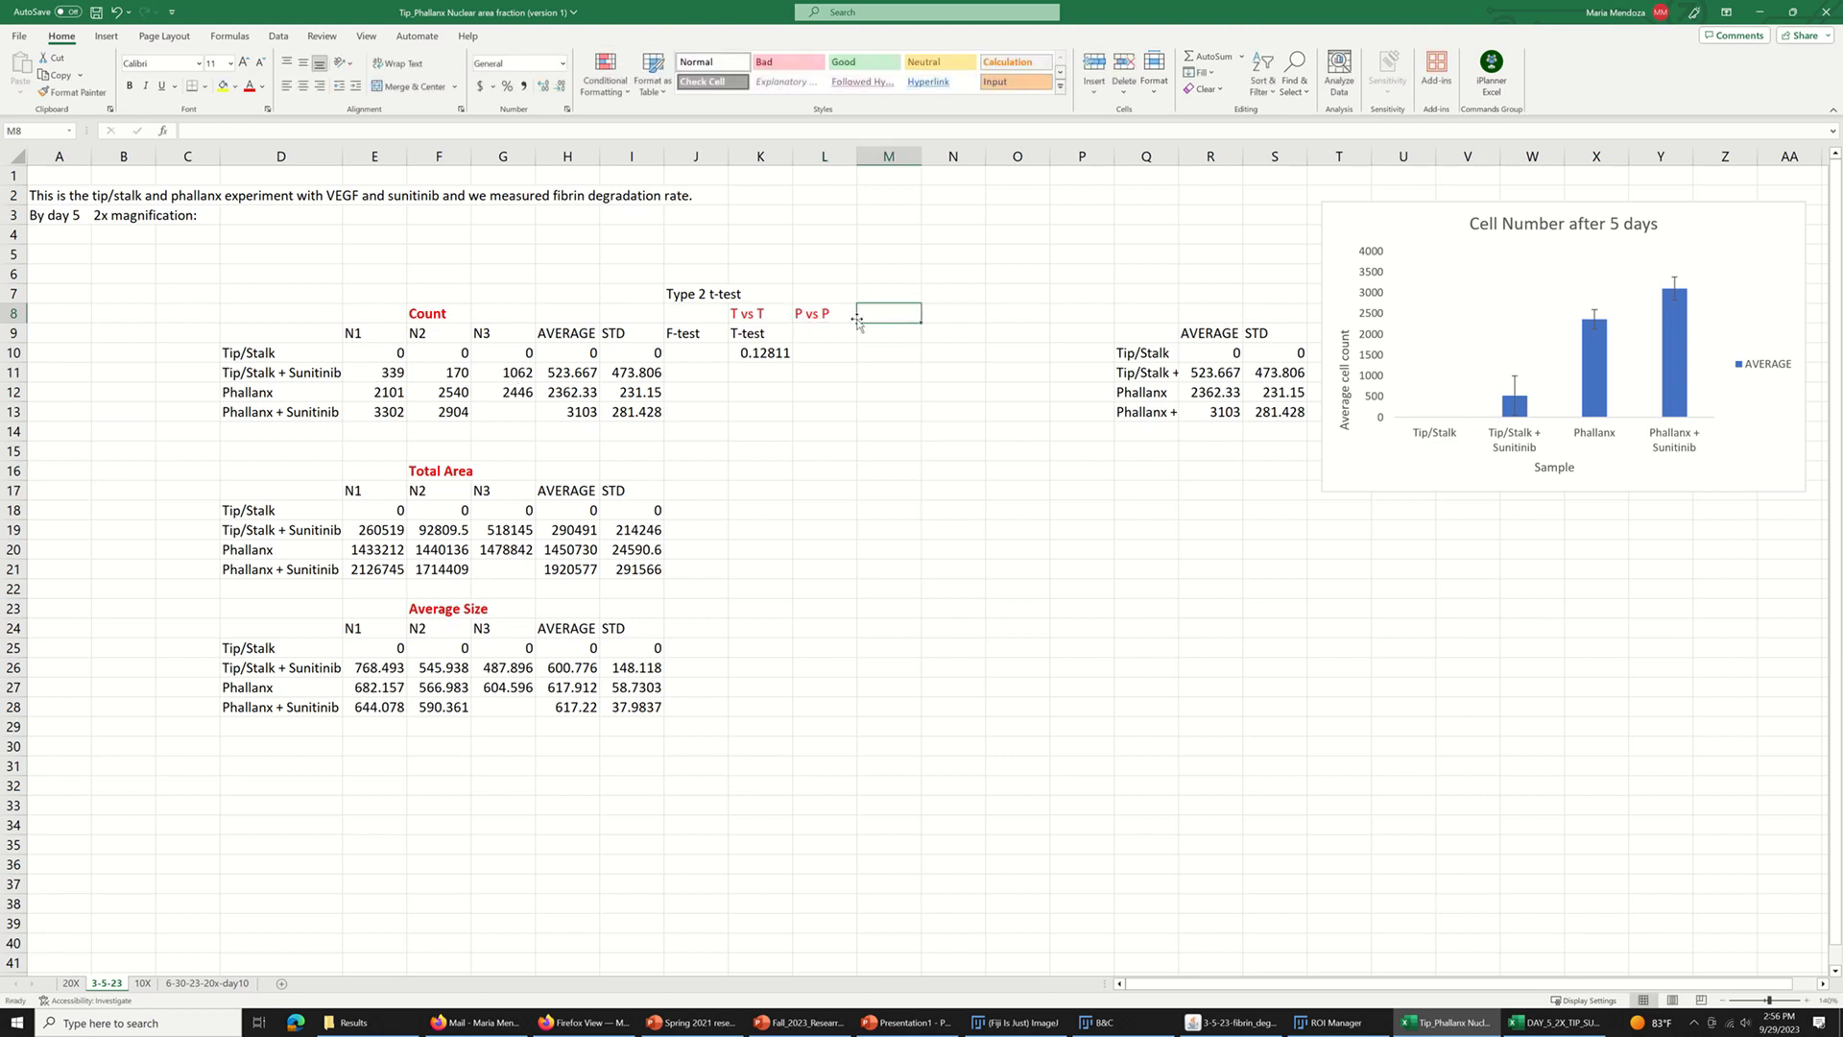
pyautogui.write('T')
pyautogui.press('BackSpace')
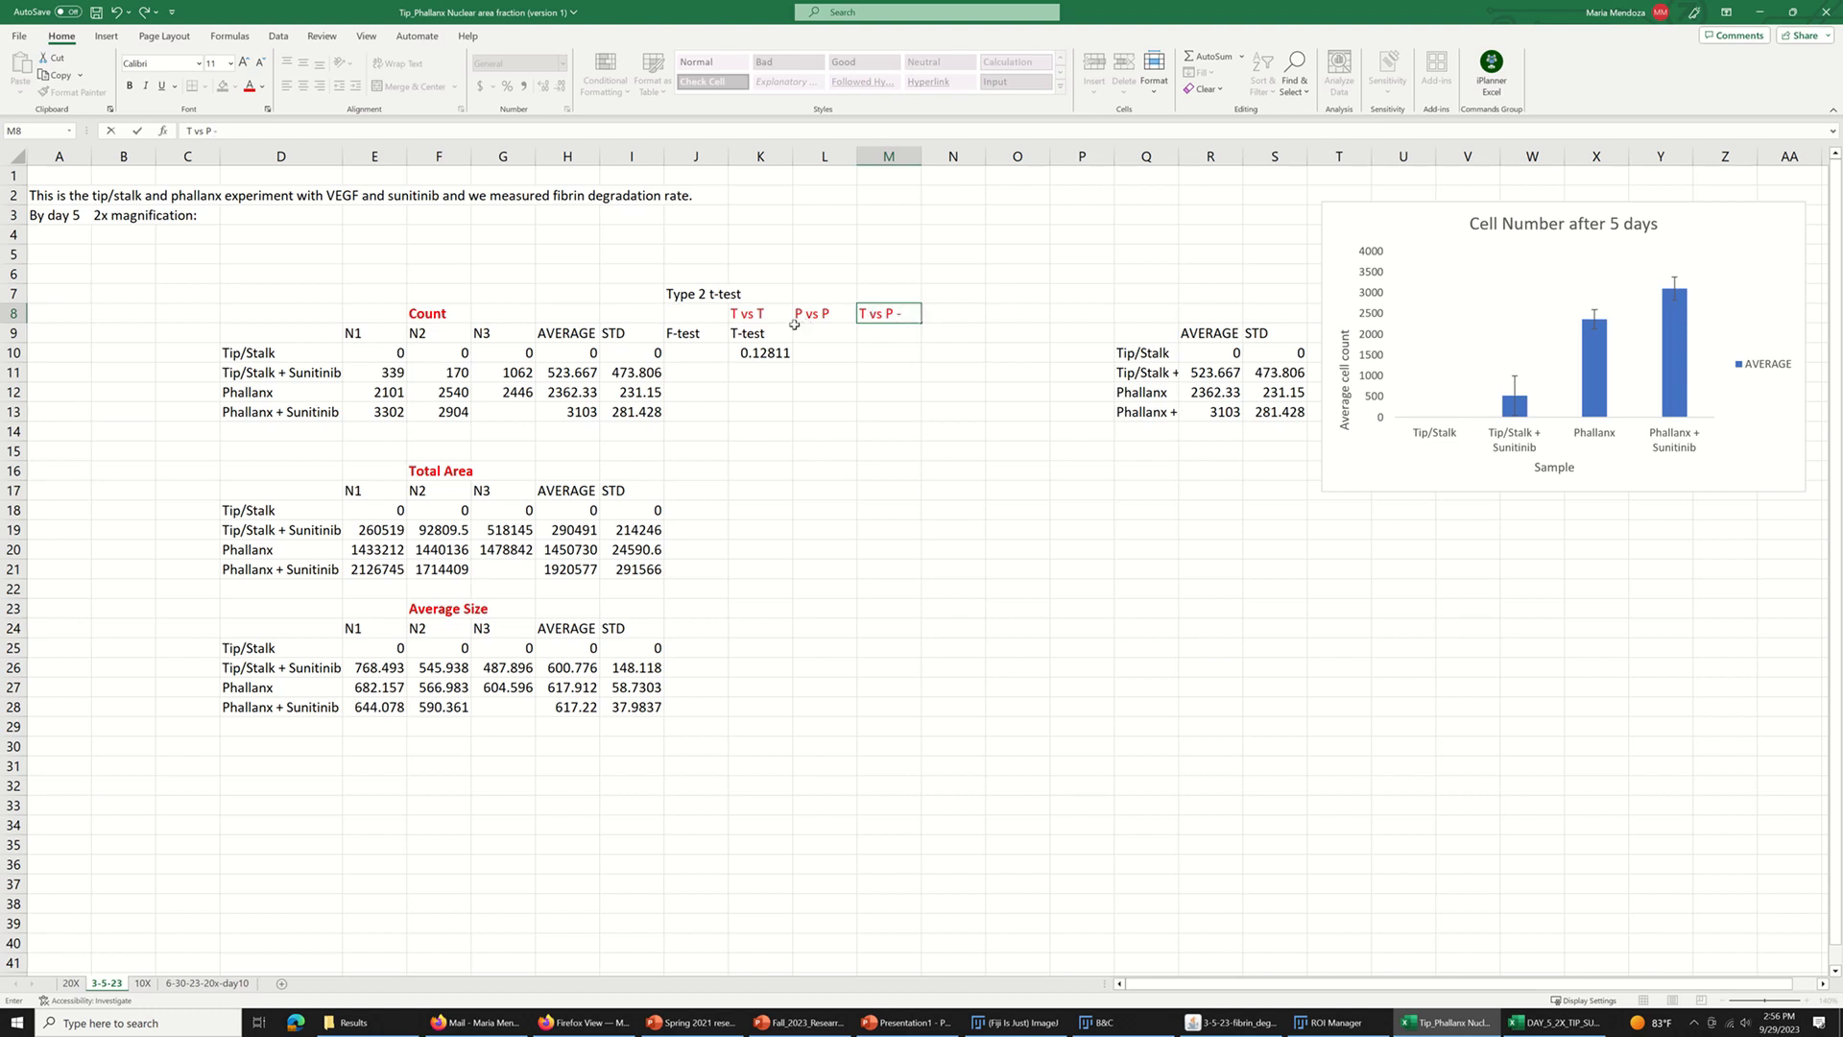
pyautogui.click(1017, 294)
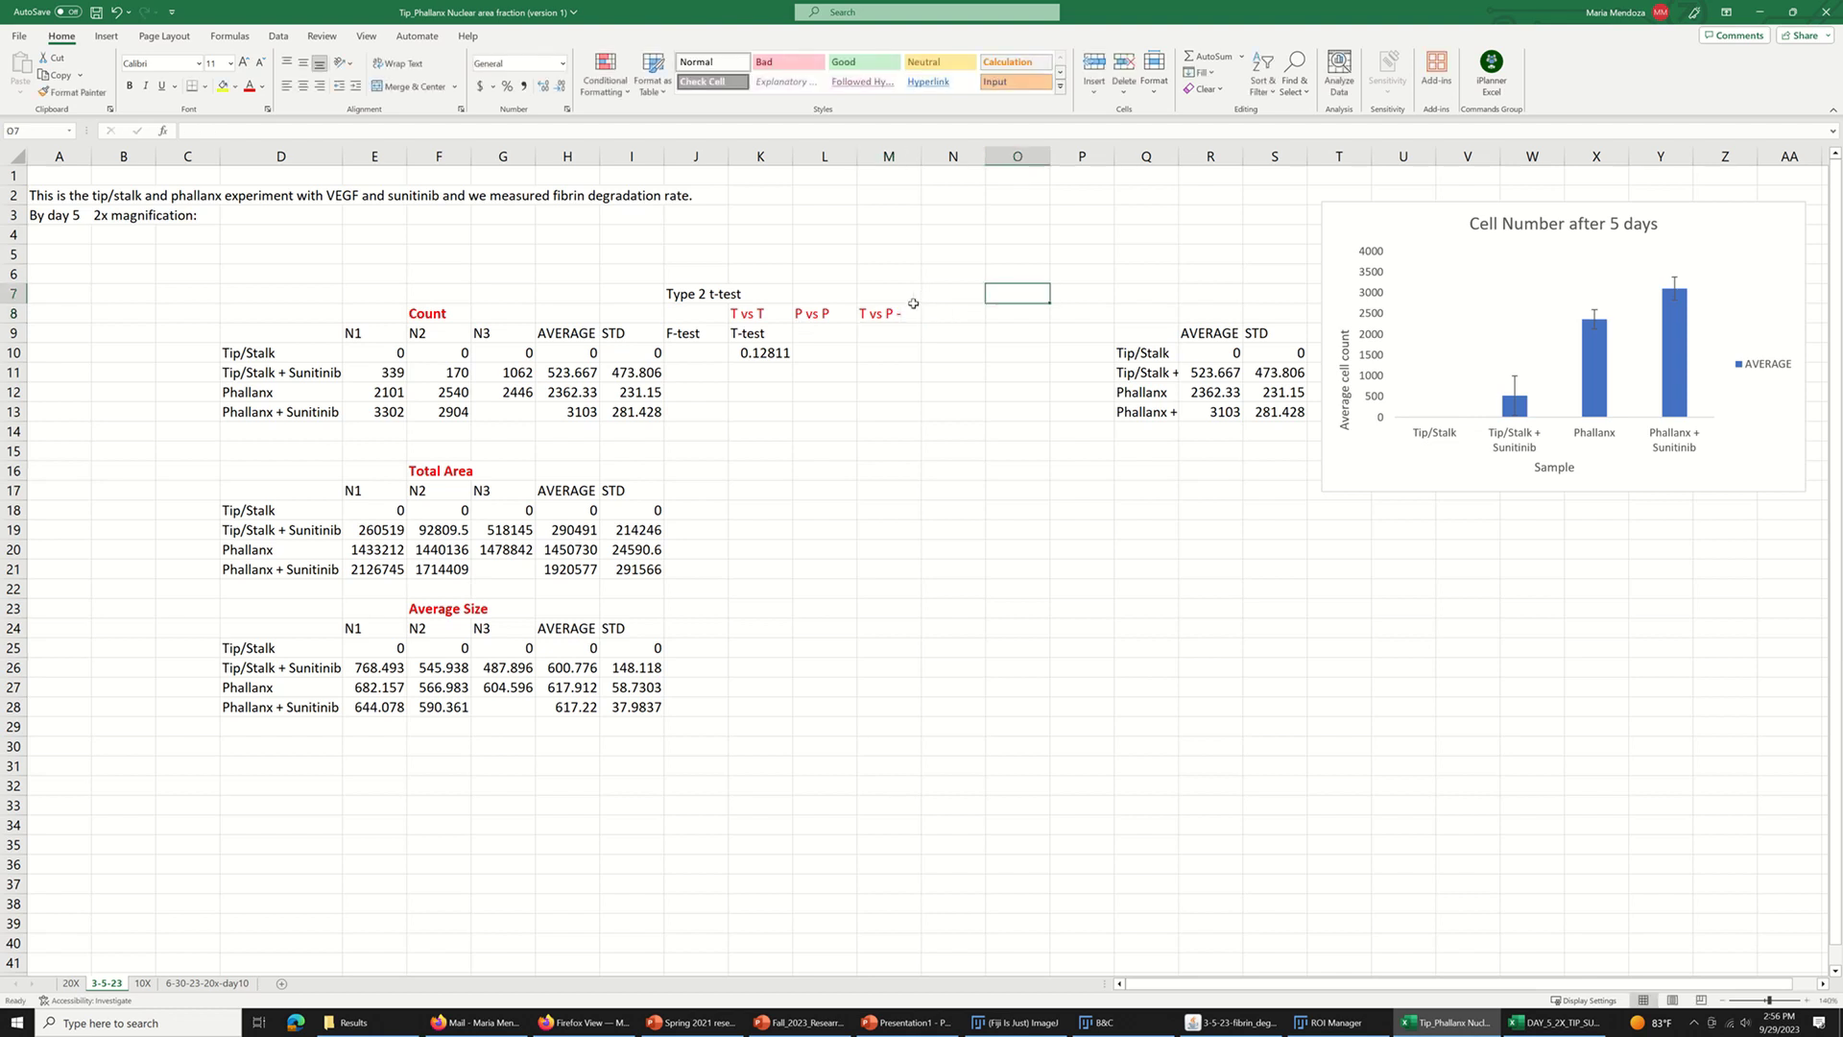
# - Copy the M8 heading to N8 and change the copy to "T vs P ="
pyautogui.click(910, 317)
pyautogui.hotkey('ctrl', 'c')
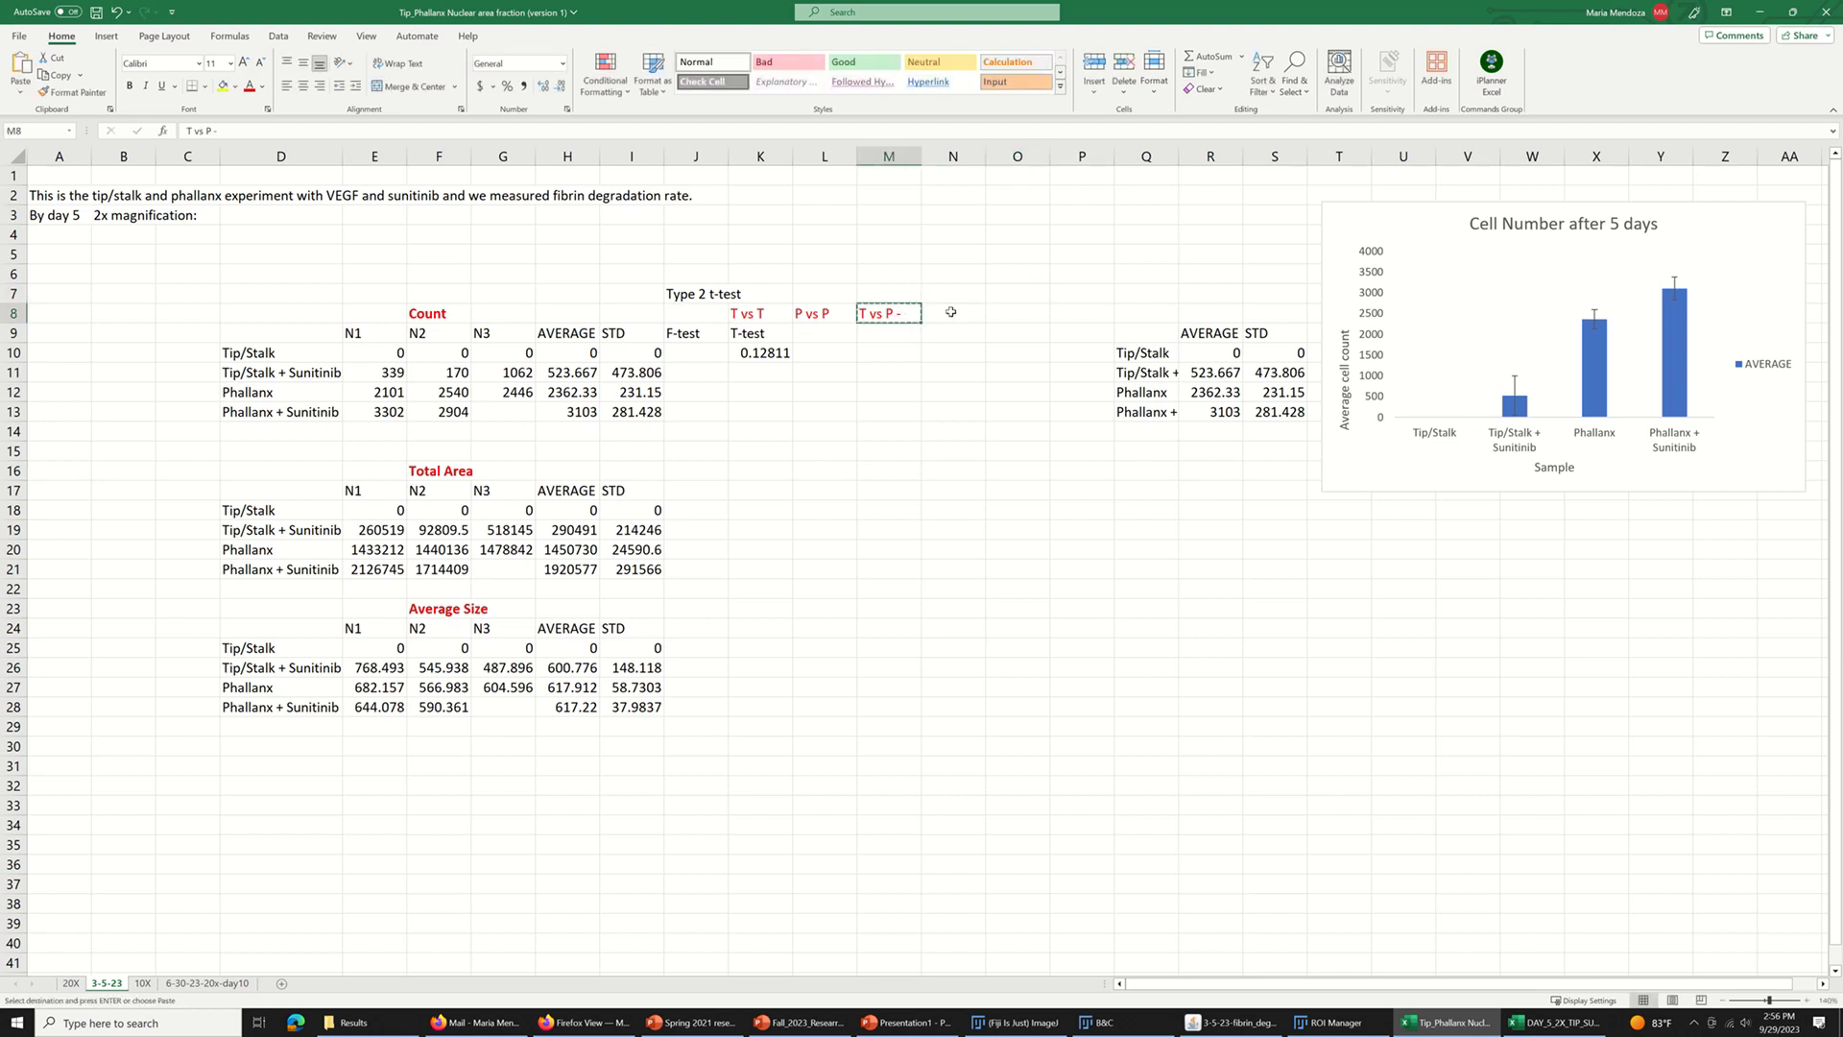
pyautogui.click(951, 312)
pyautogui.hotkey('ctrl', 'v')
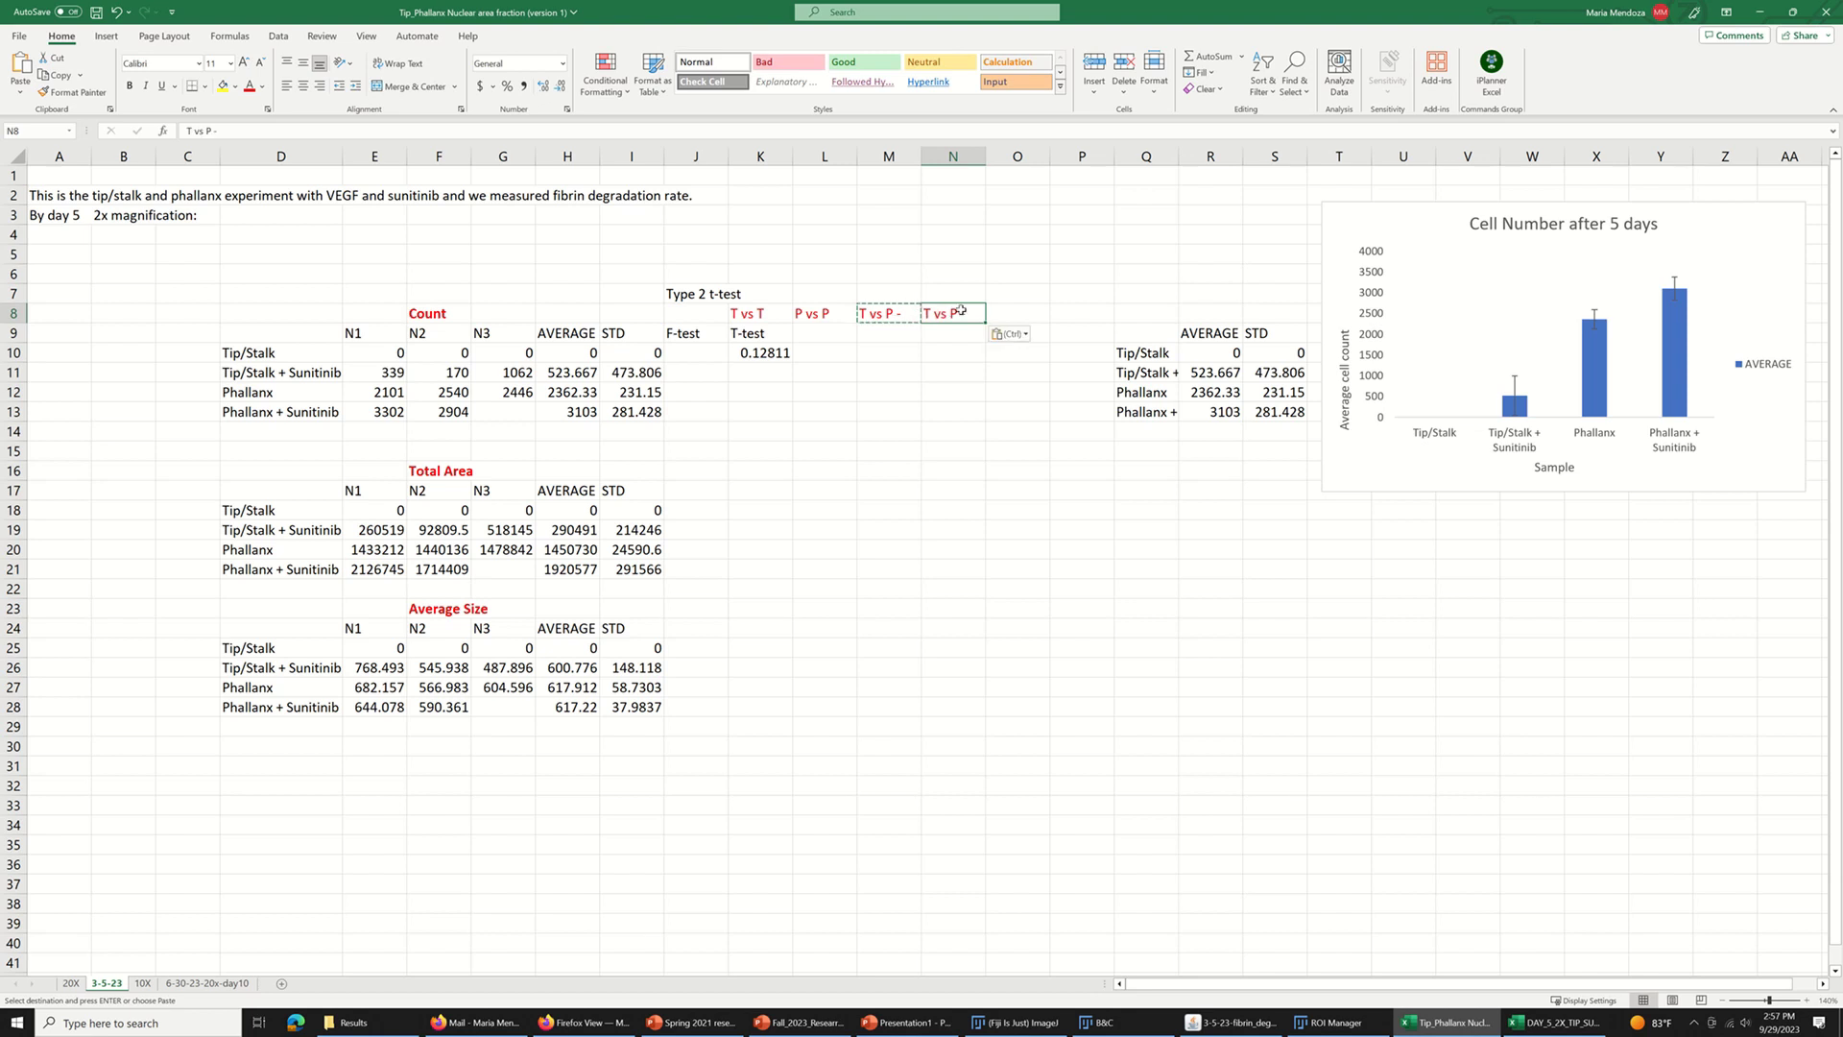
pyautogui.doubleClick(940, 320)
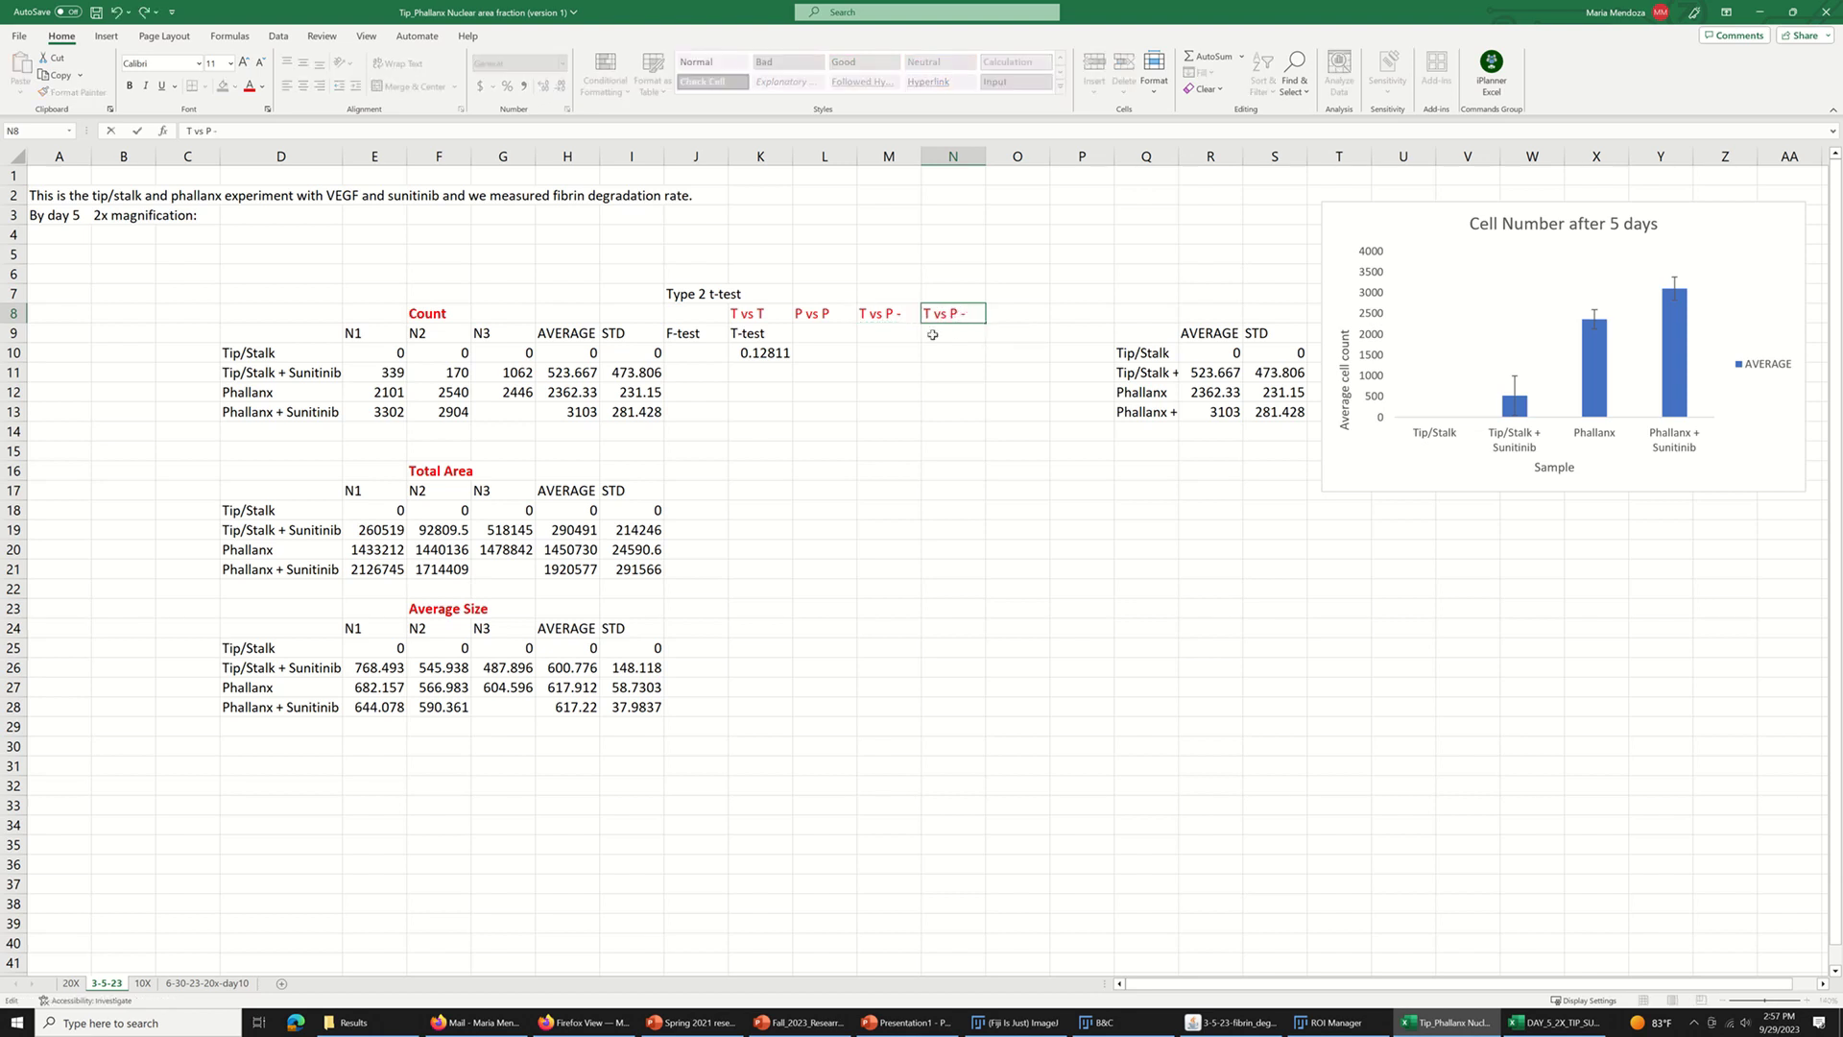
pyautogui.press('BackSpace')
pyautogui.press('BackSpace')
pyautogui.write('=')
pyautogui.click(785, 340)
pyautogui.click(813, 331)
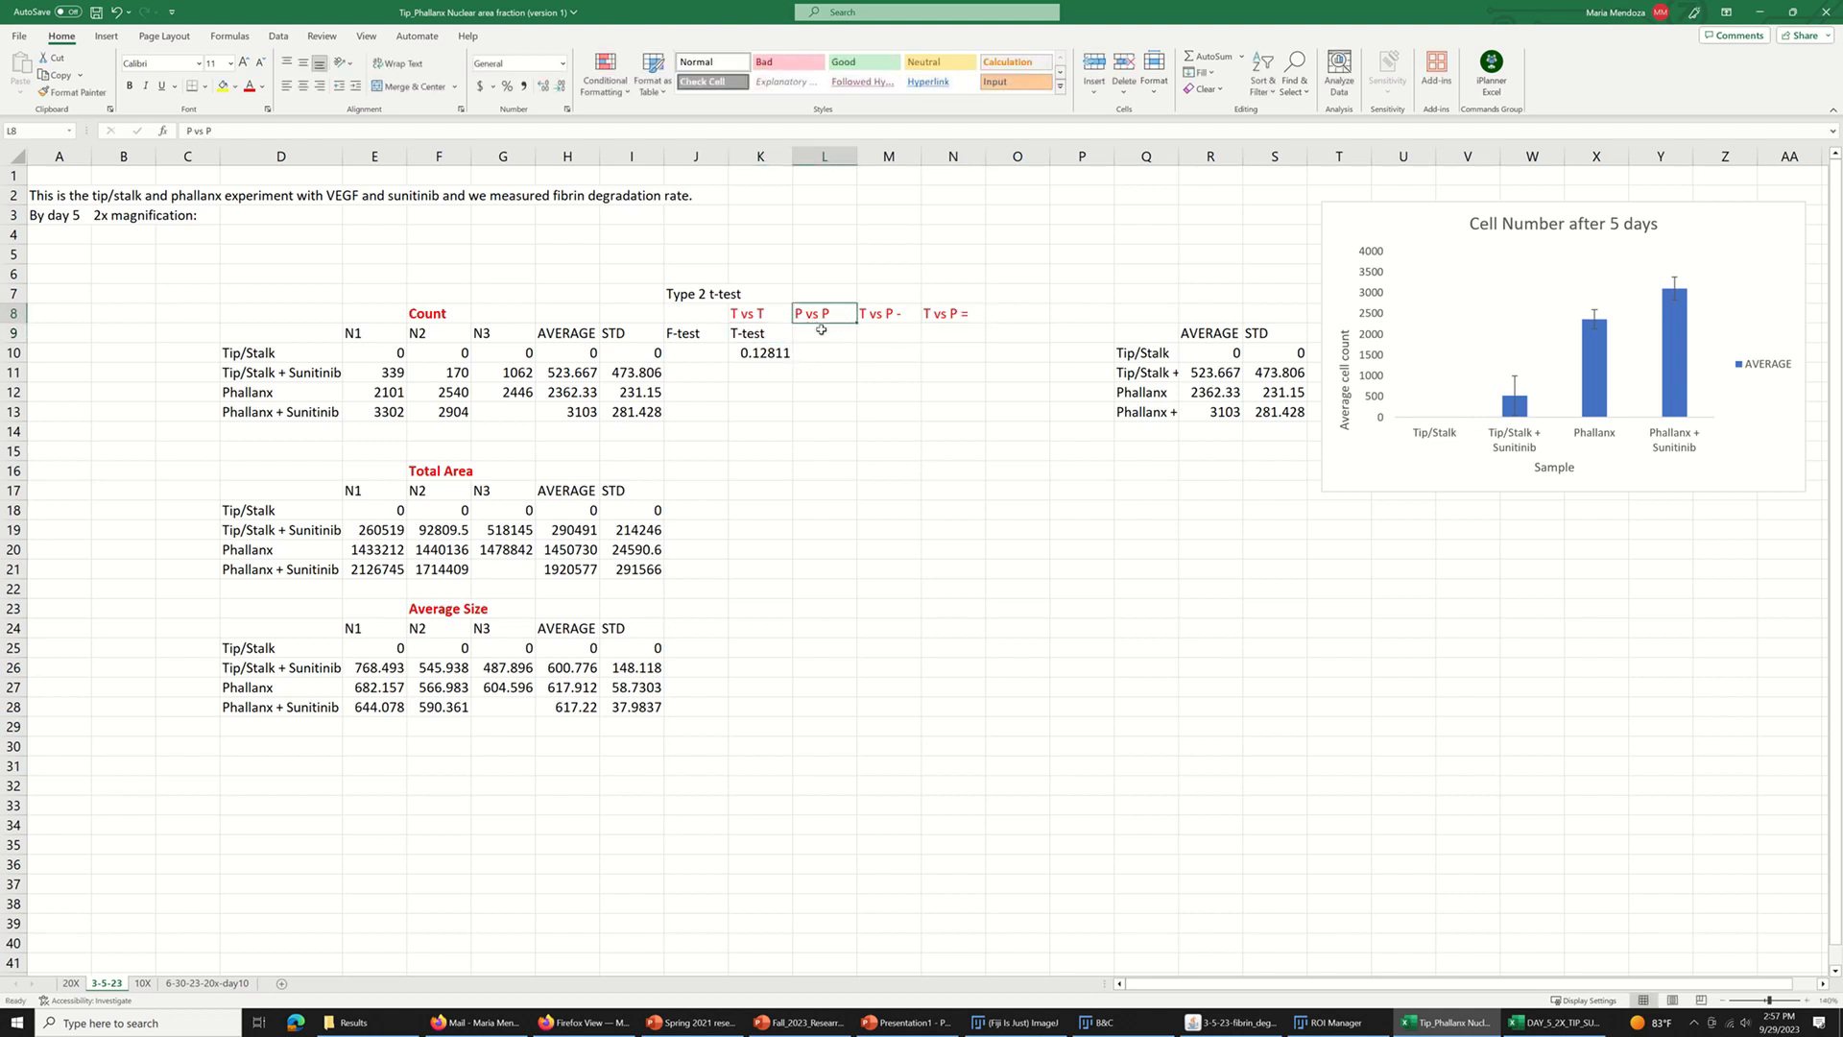
# - Copy the T-test heading from K9 to L9, M9 and N9 under the other comparison headings
pyautogui.click(775, 332)
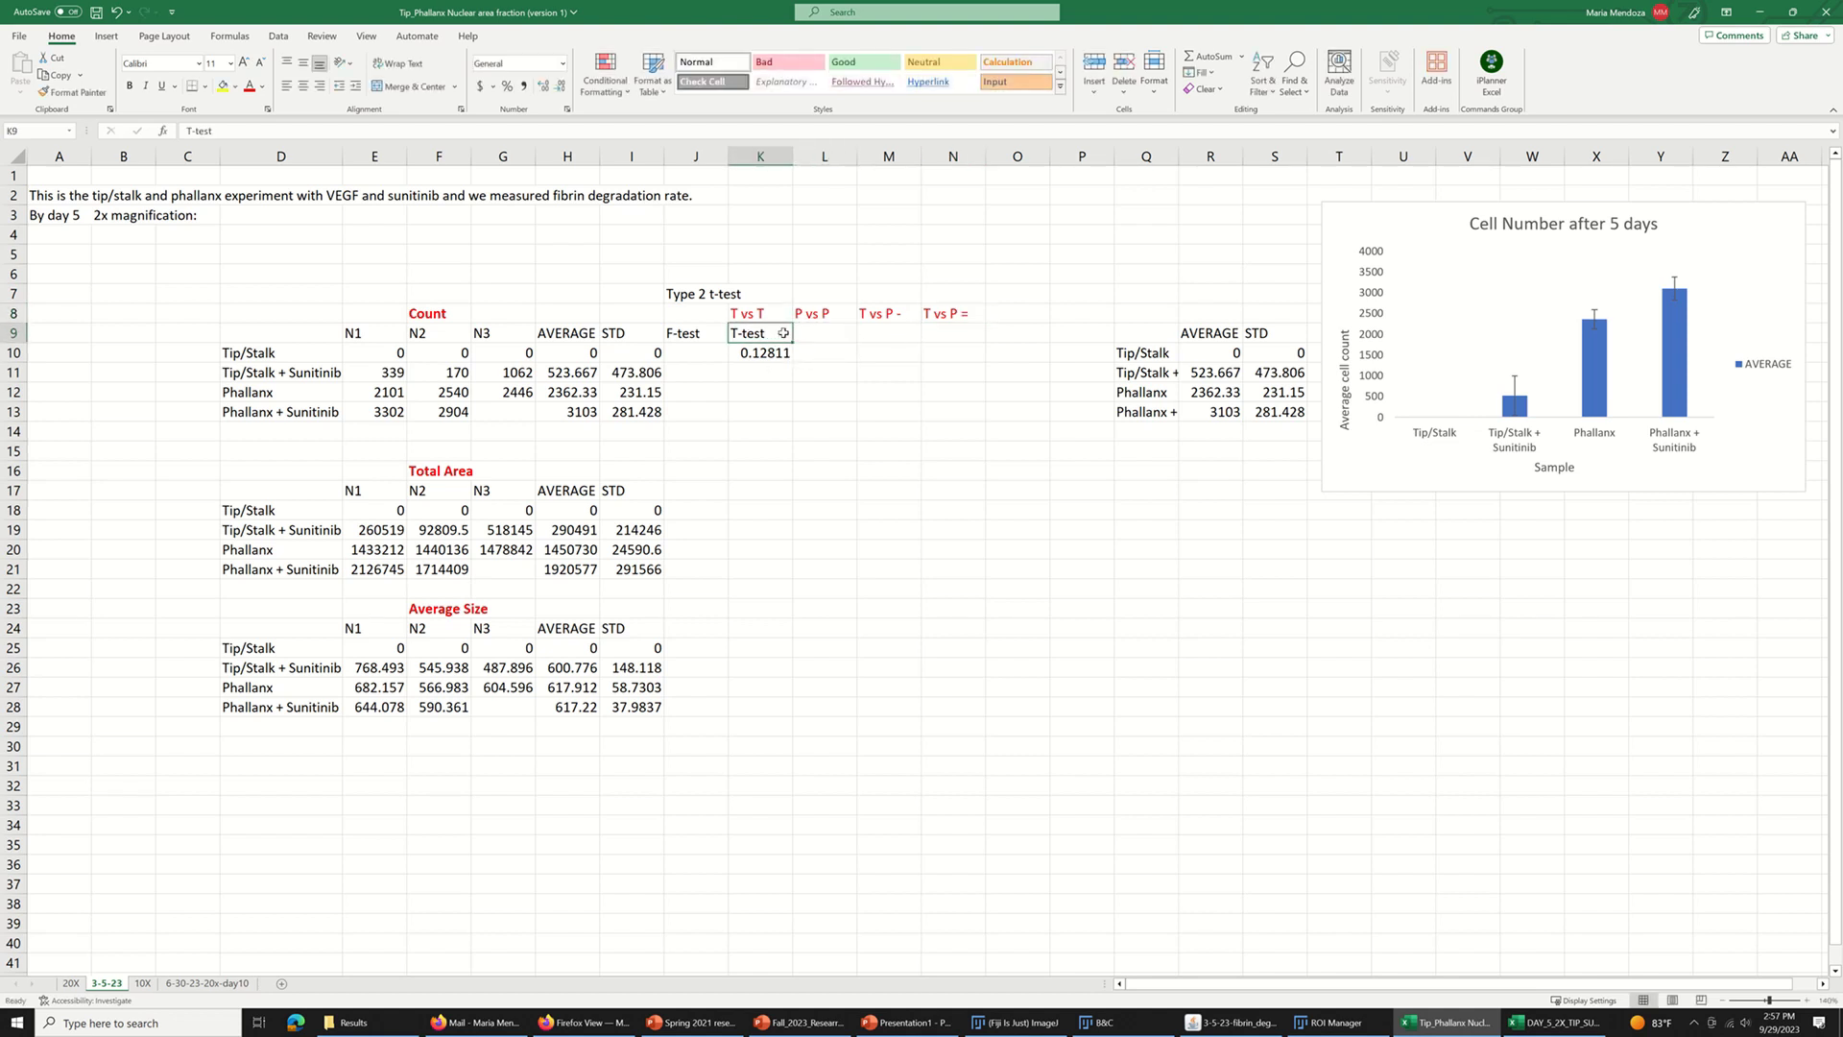
pyautogui.hotkey('ctrl', 'c')
pyautogui.click(827, 332)
pyautogui.hotkey('ctrl', 'v')
pyautogui.moveTo(889, 328); pyautogui.dragTo(816, 332)
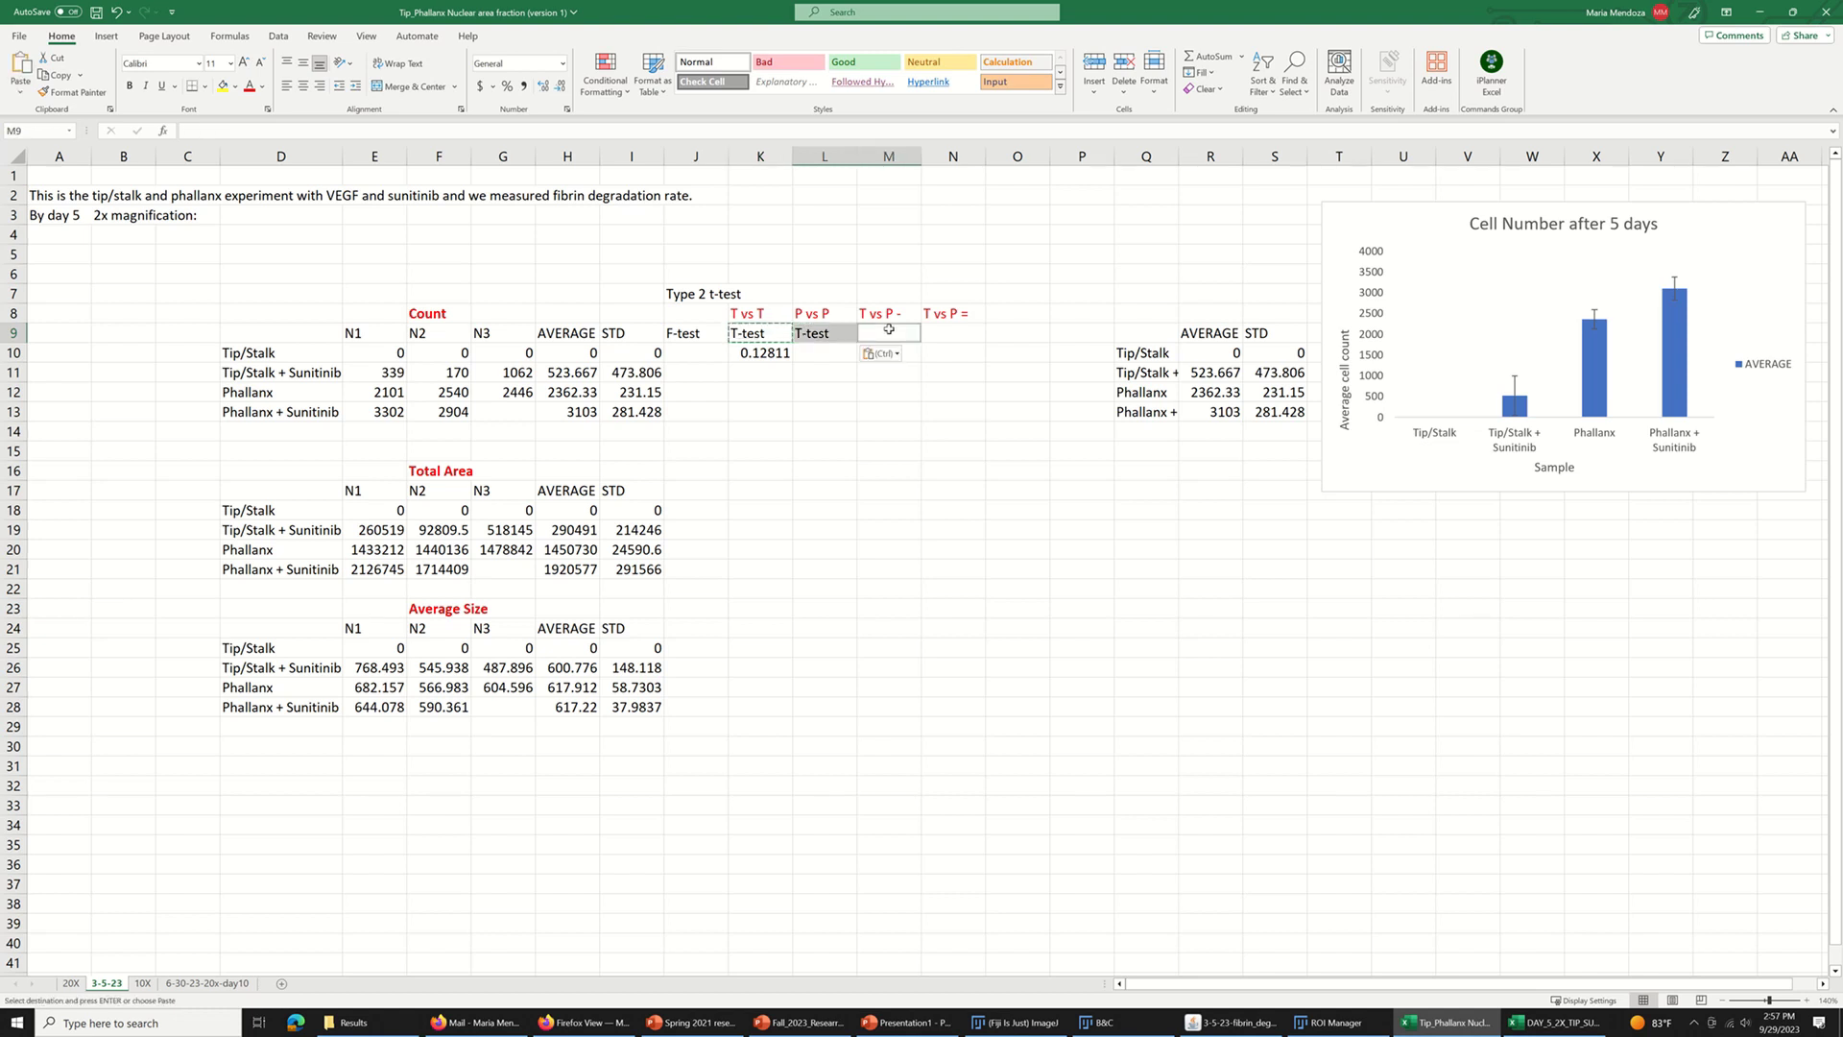
pyautogui.hotkey('ctrl', 'v')
pyautogui.click(936, 332)
pyautogui.hotkey('ctrl', 'v')
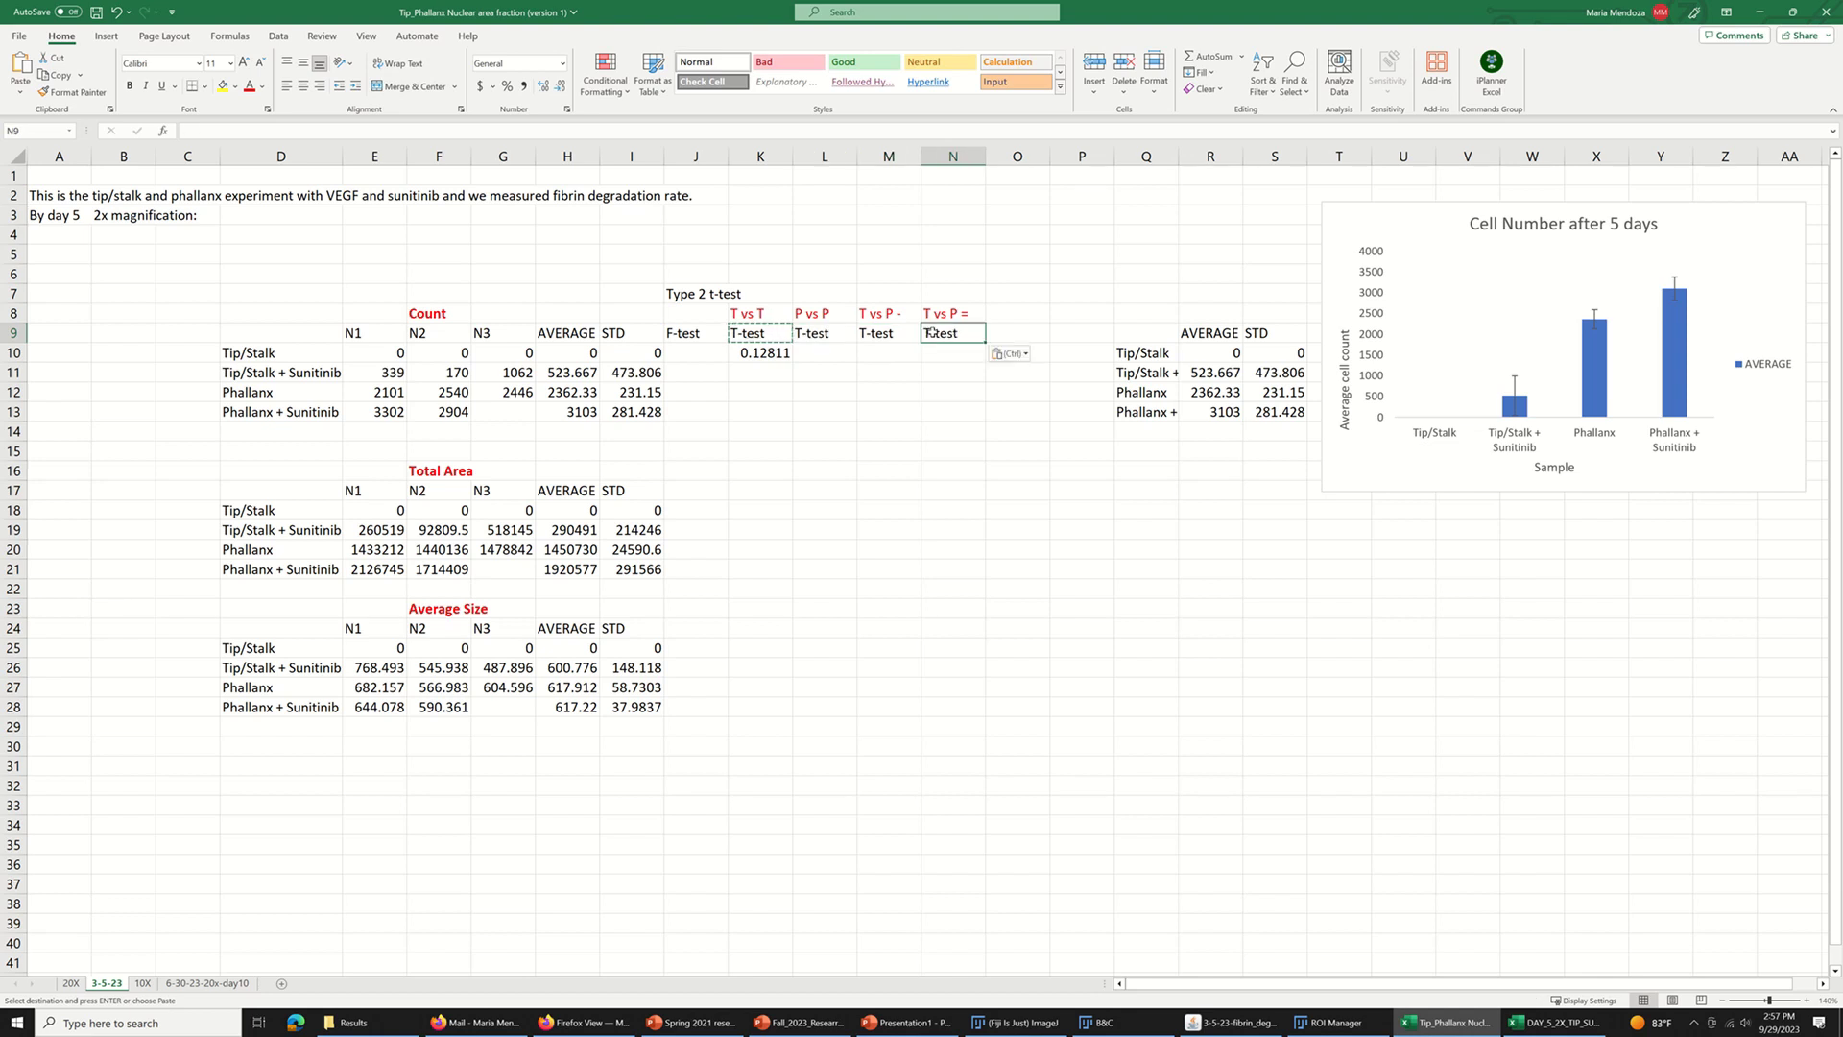
# - Enter =TTEST(E12:G12,E13:F13,2,2) in L10 to compare the Phallanx and Phallanx + Sunitinib counts, and select M10
pyautogui.click(824, 354)
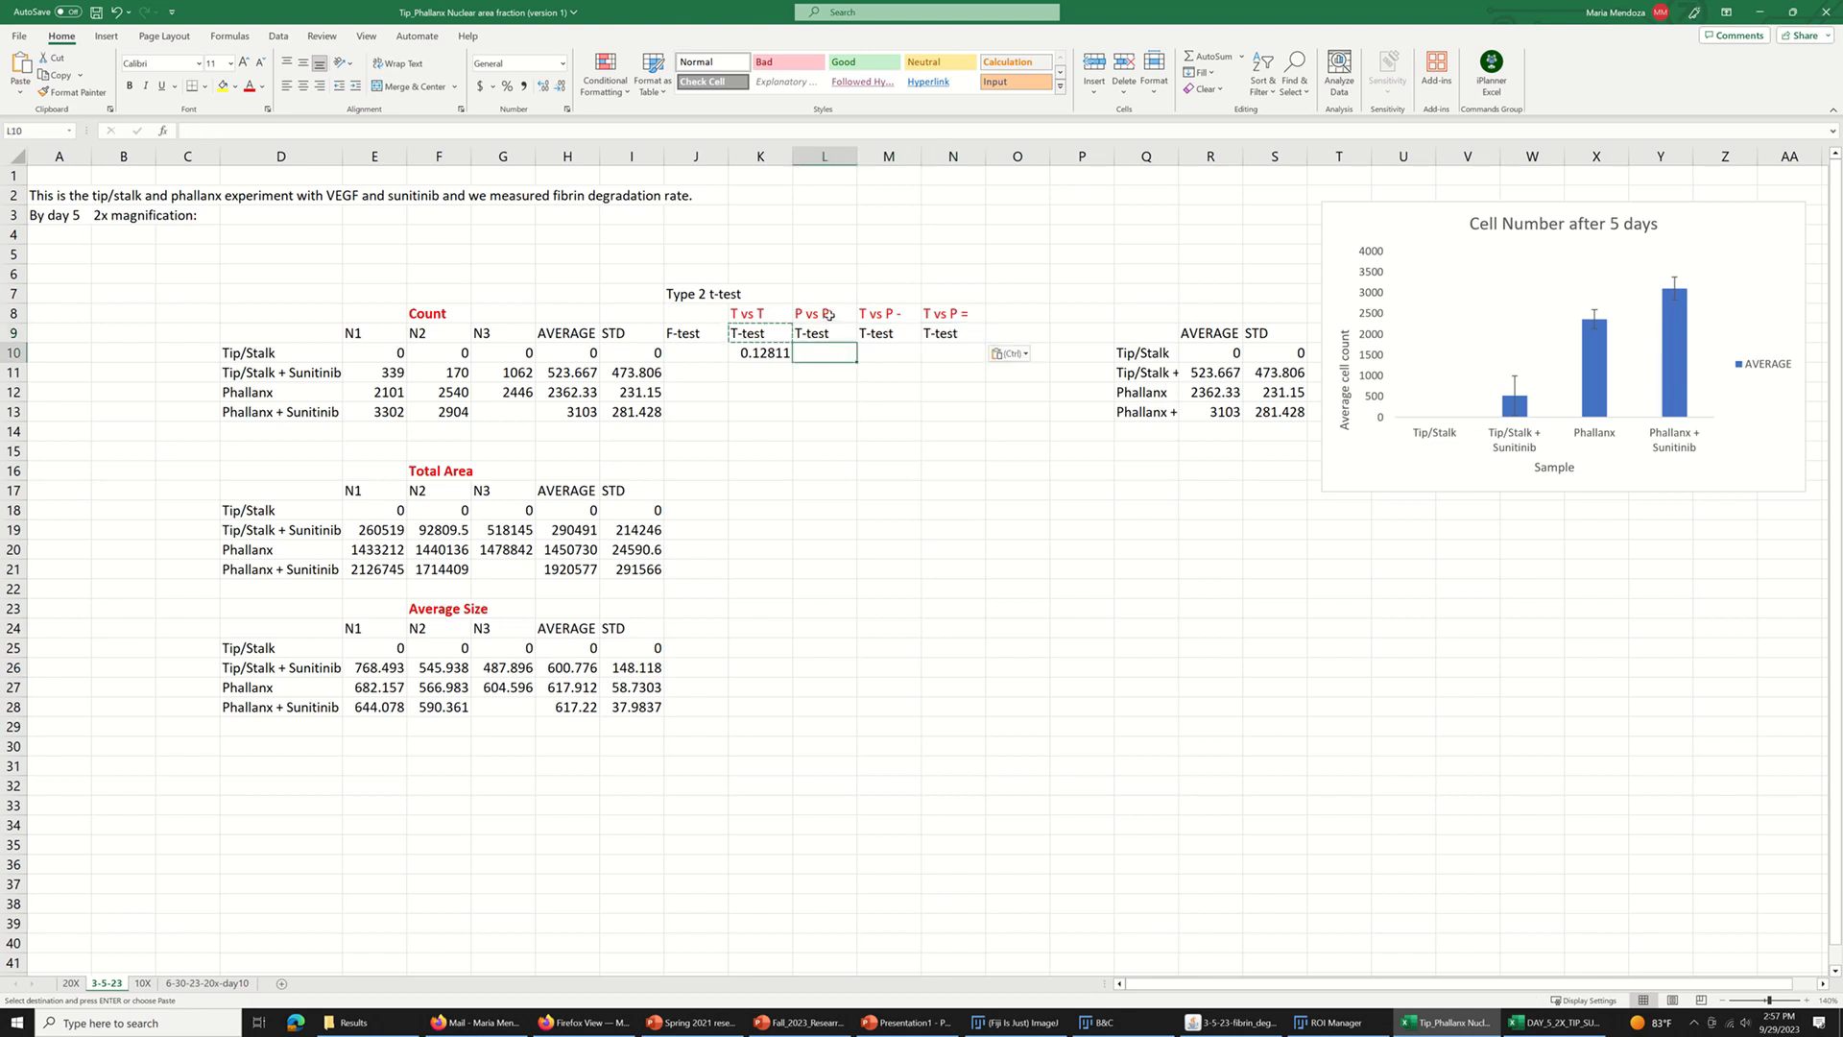
pyautogui.write('=')
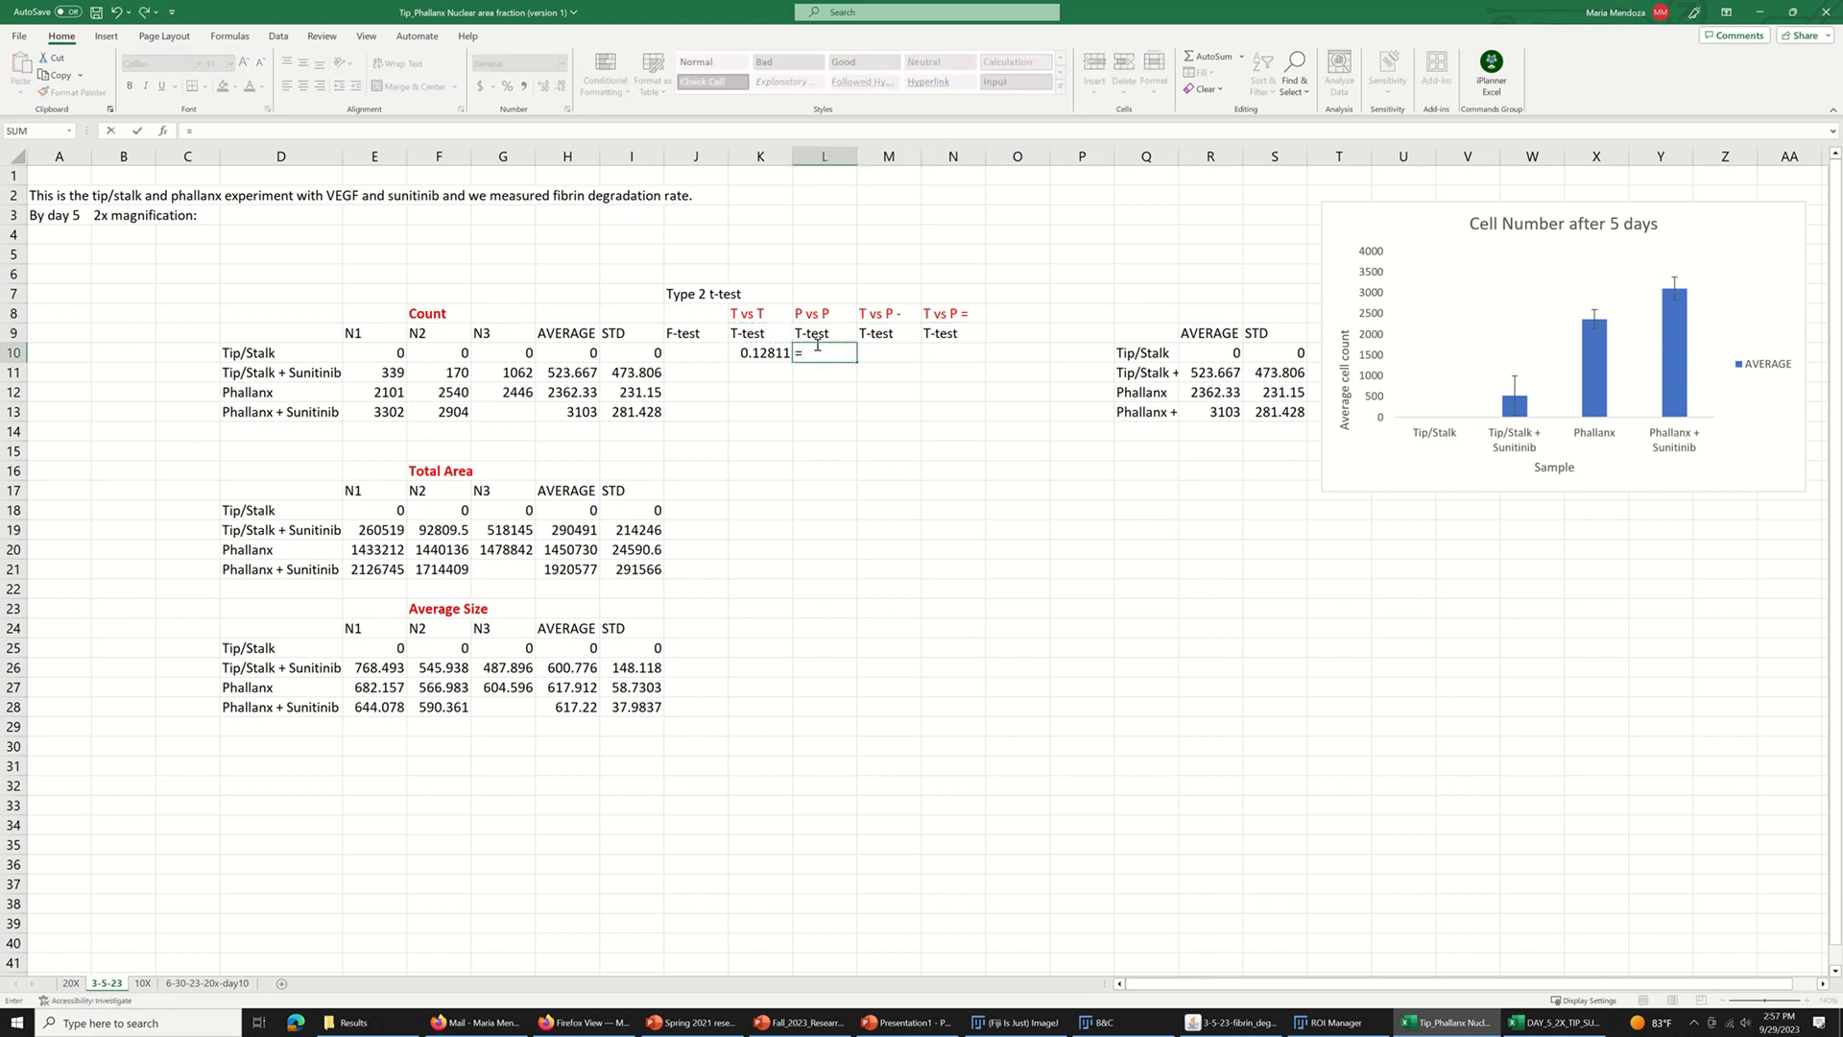
pyautogui.write('tt')
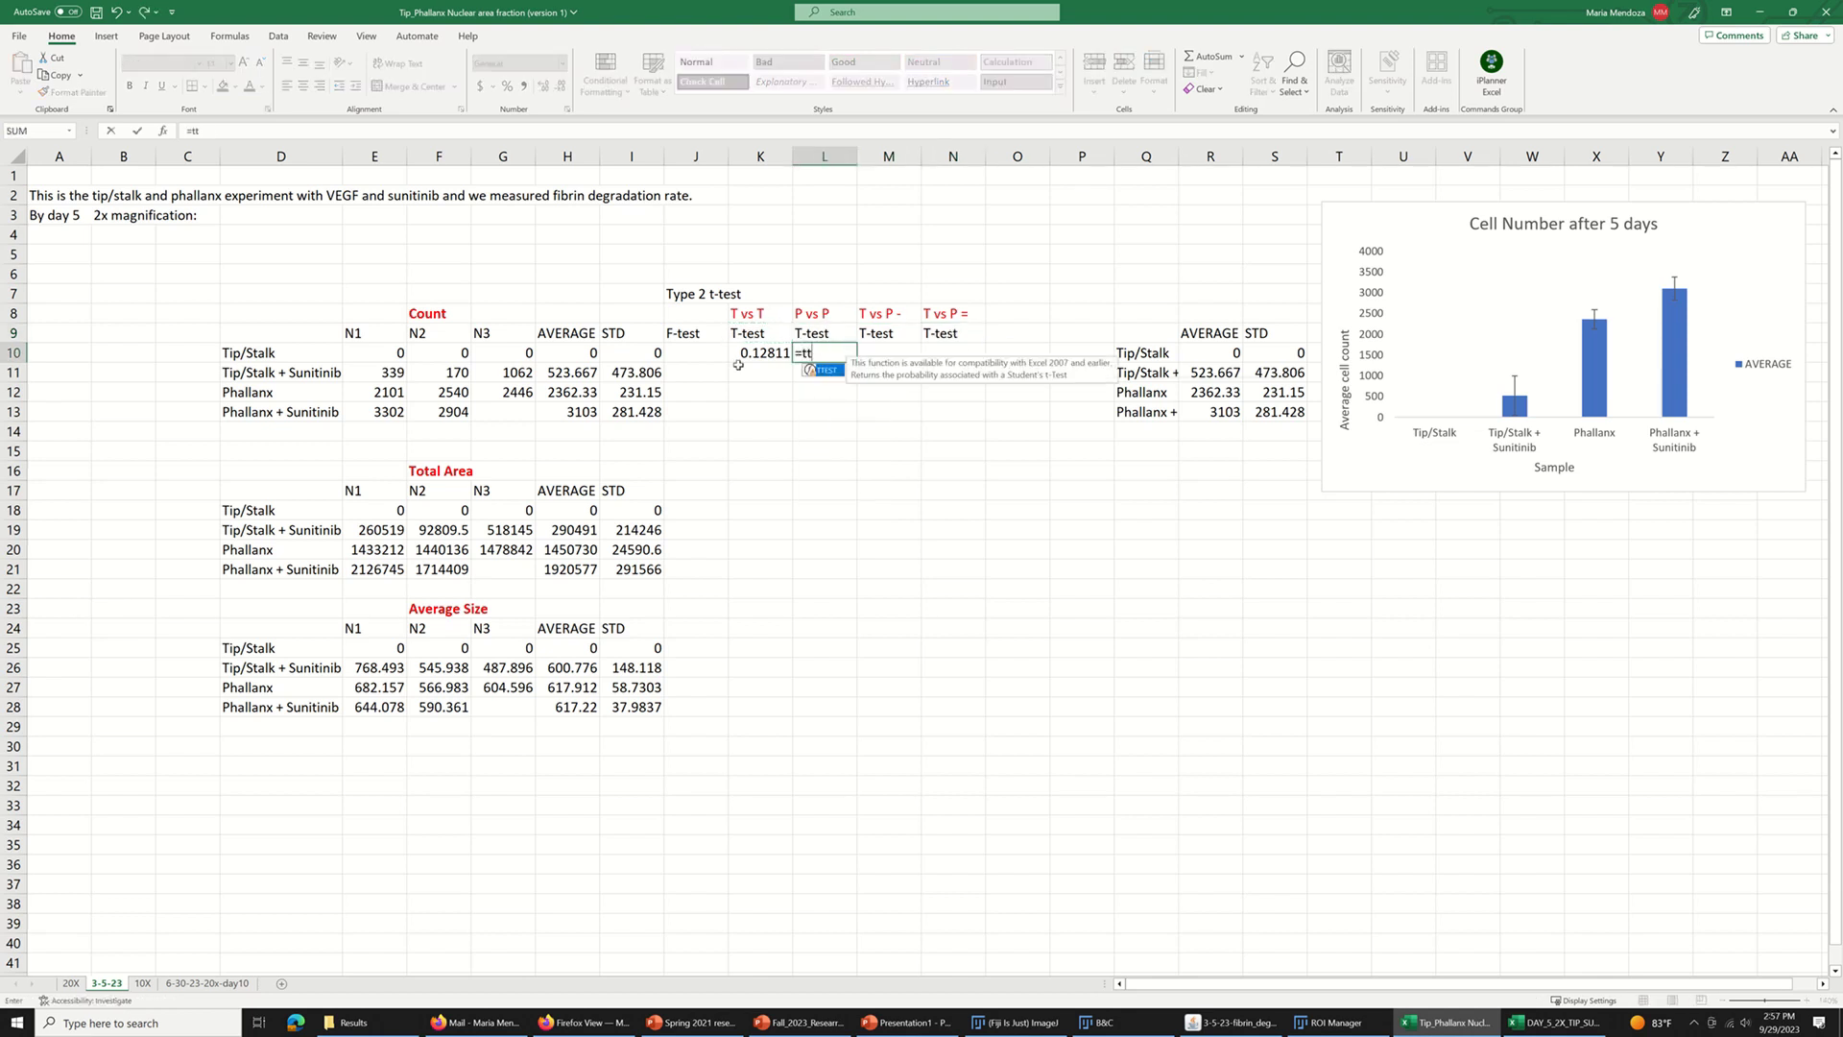
pyautogui.doubleClick(831, 375)
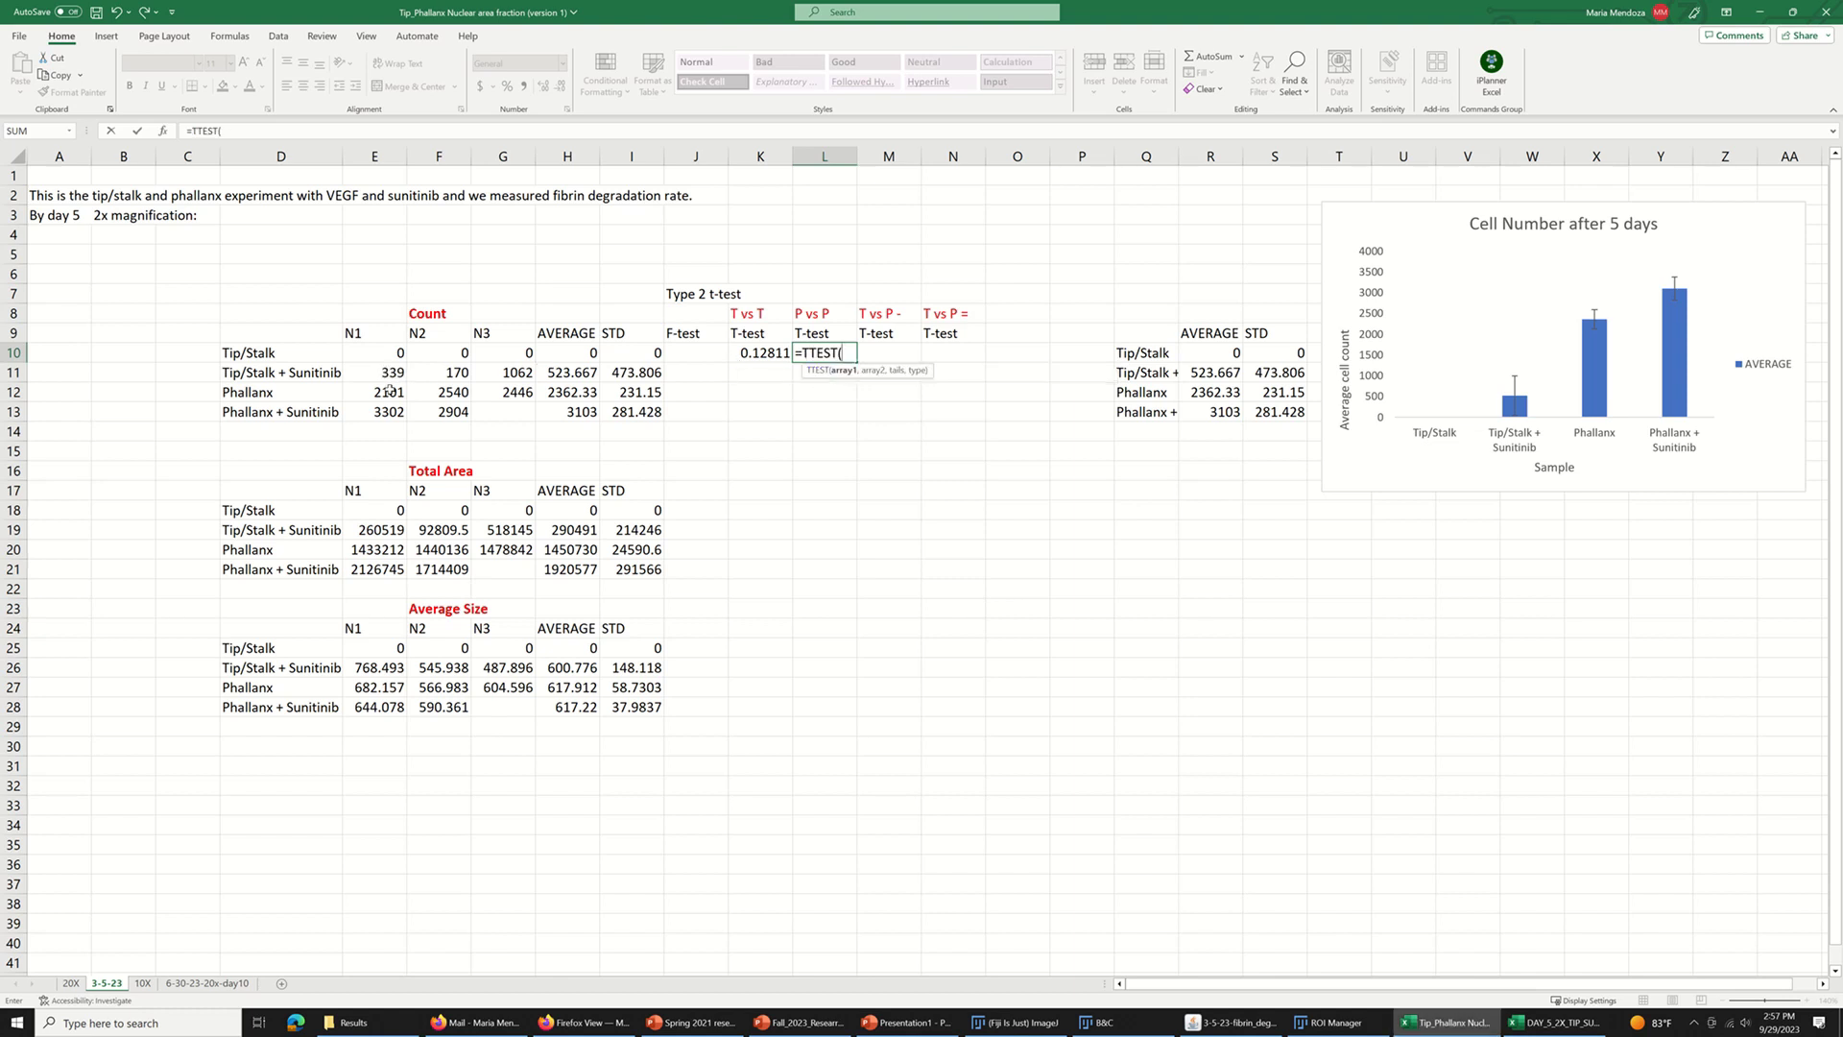
pyautogui.moveTo(389, 388); pyautogui.dragTo(531, 391)
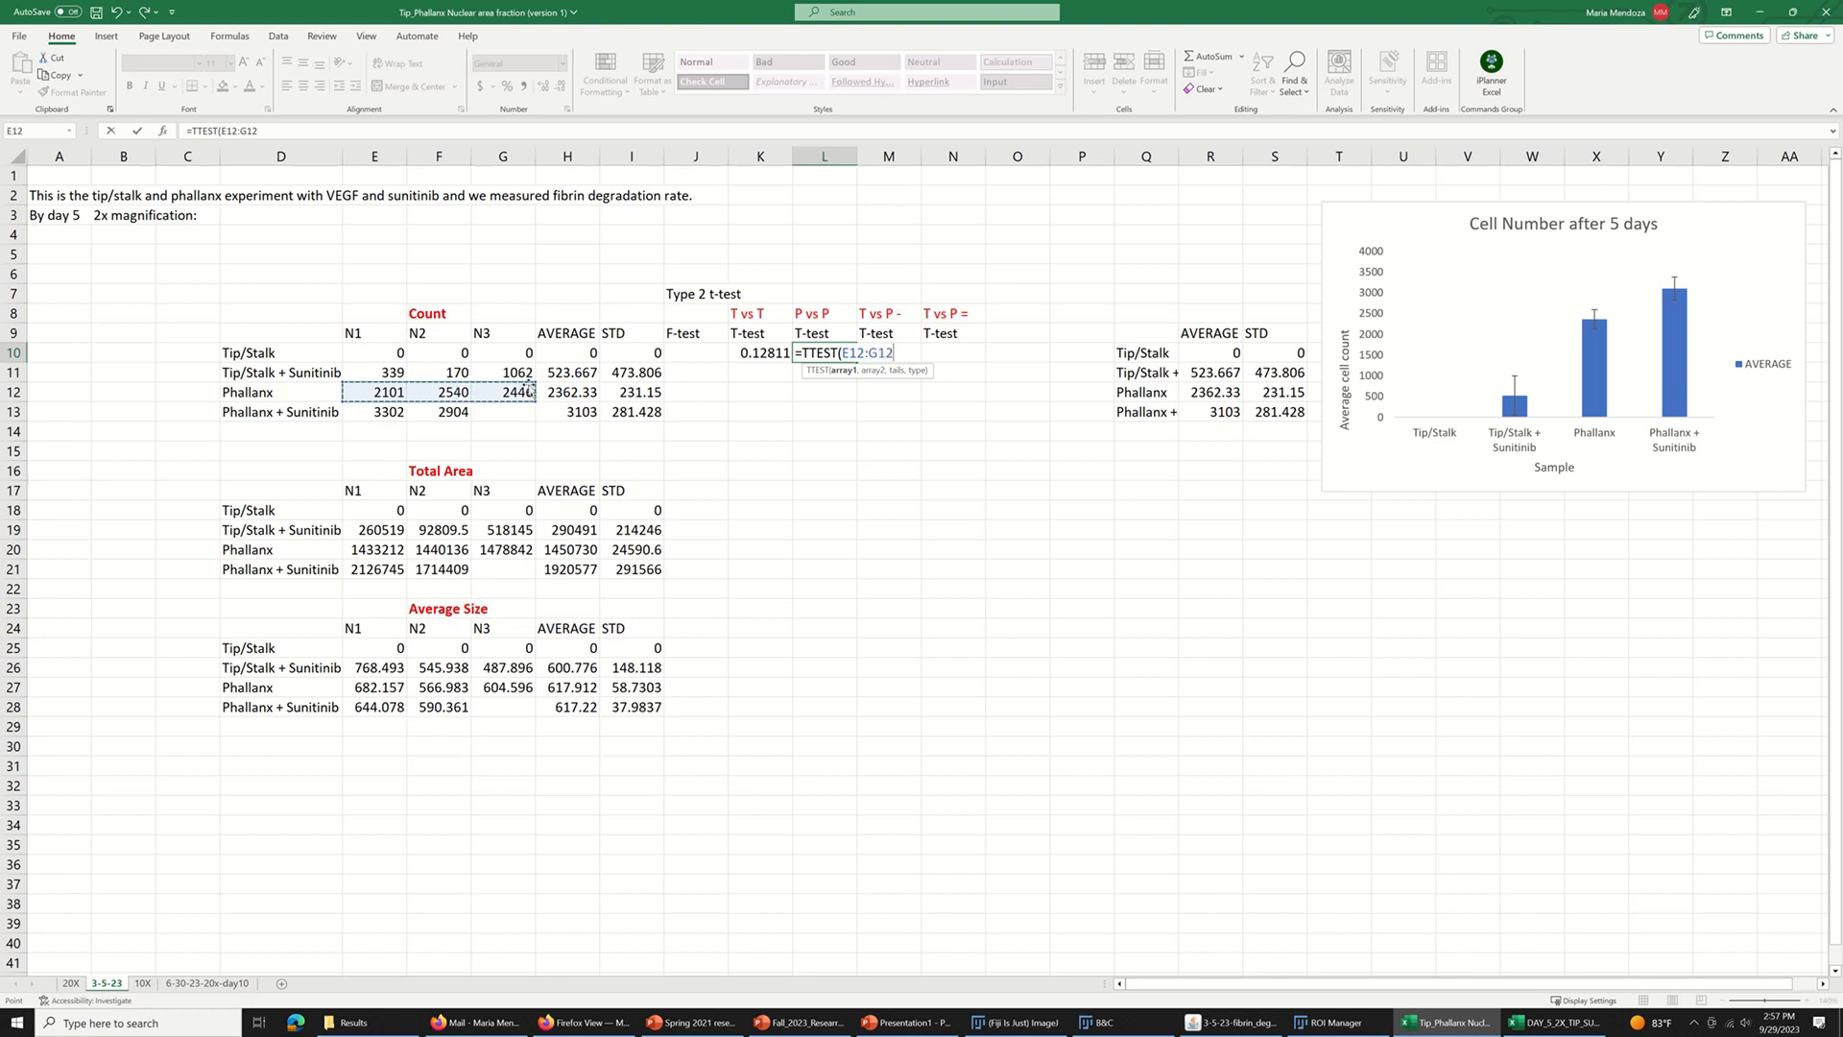
pyautogui.write(',')
pyautogui.moveTo(389, 413); pyautogui.dragTo(446, 415)
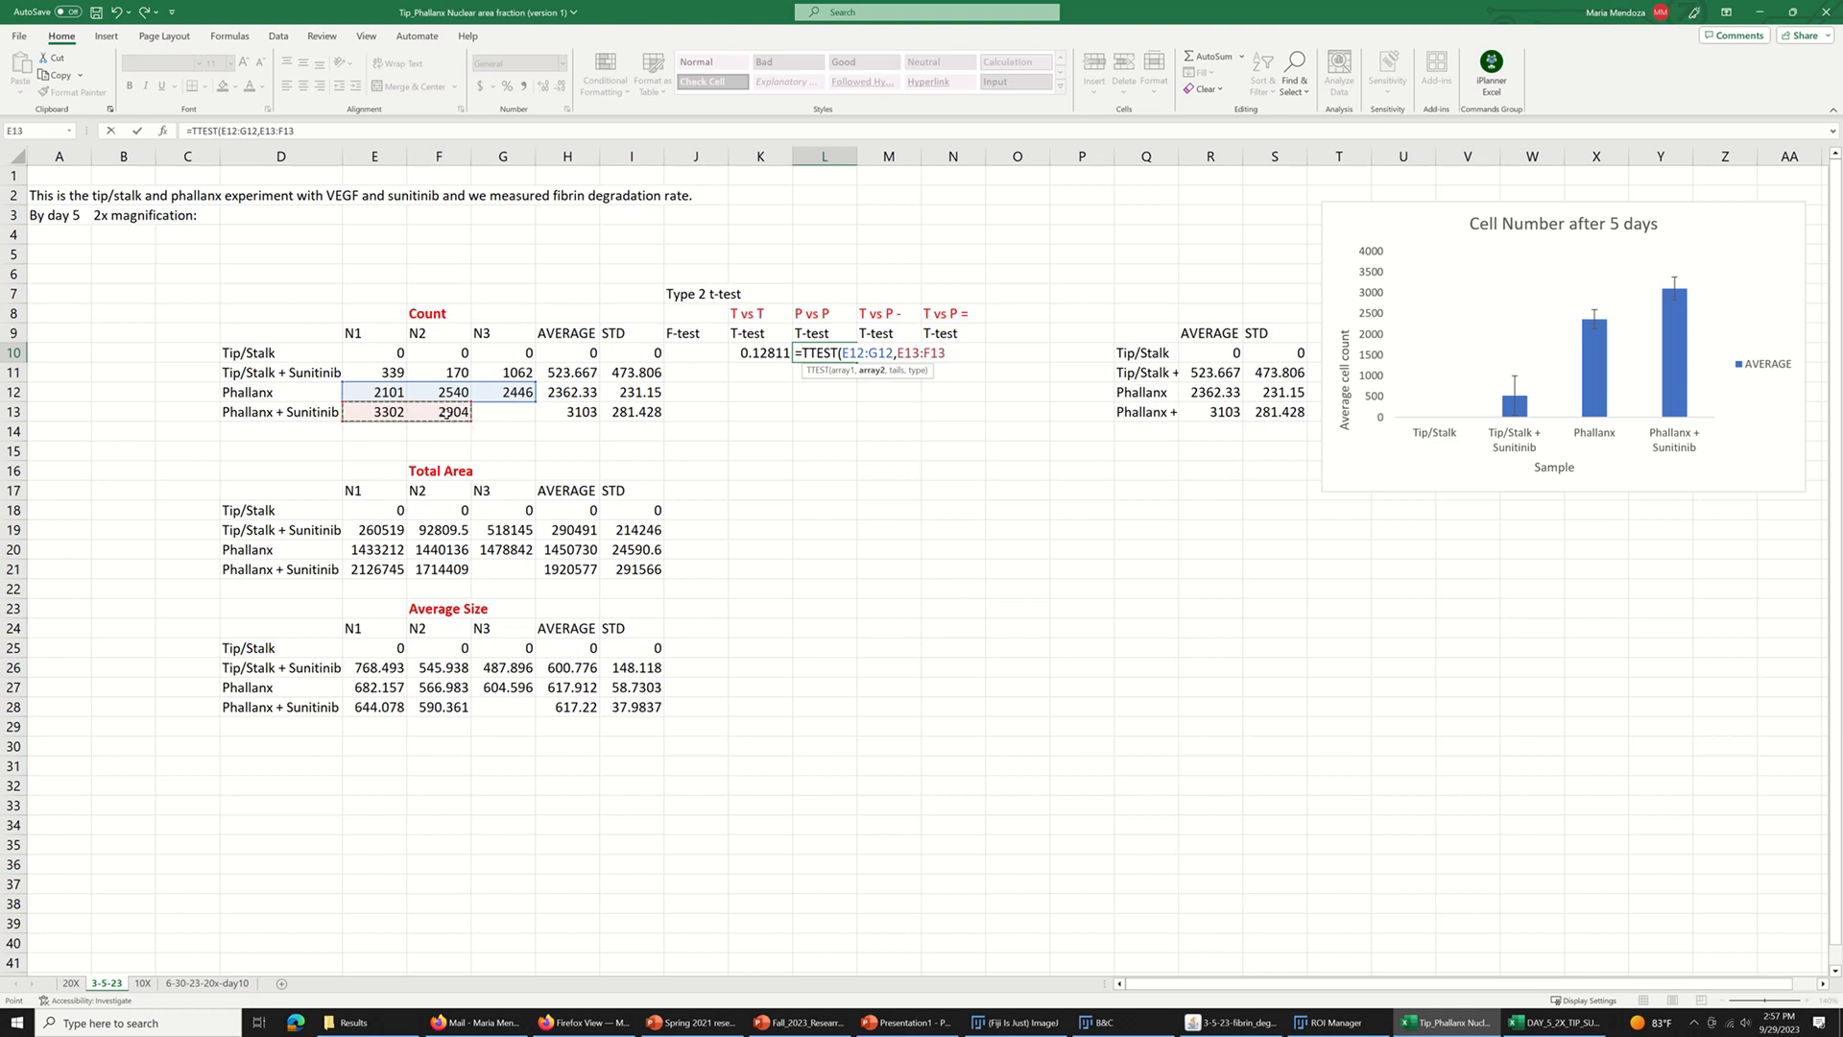
pyautogui.write(',')
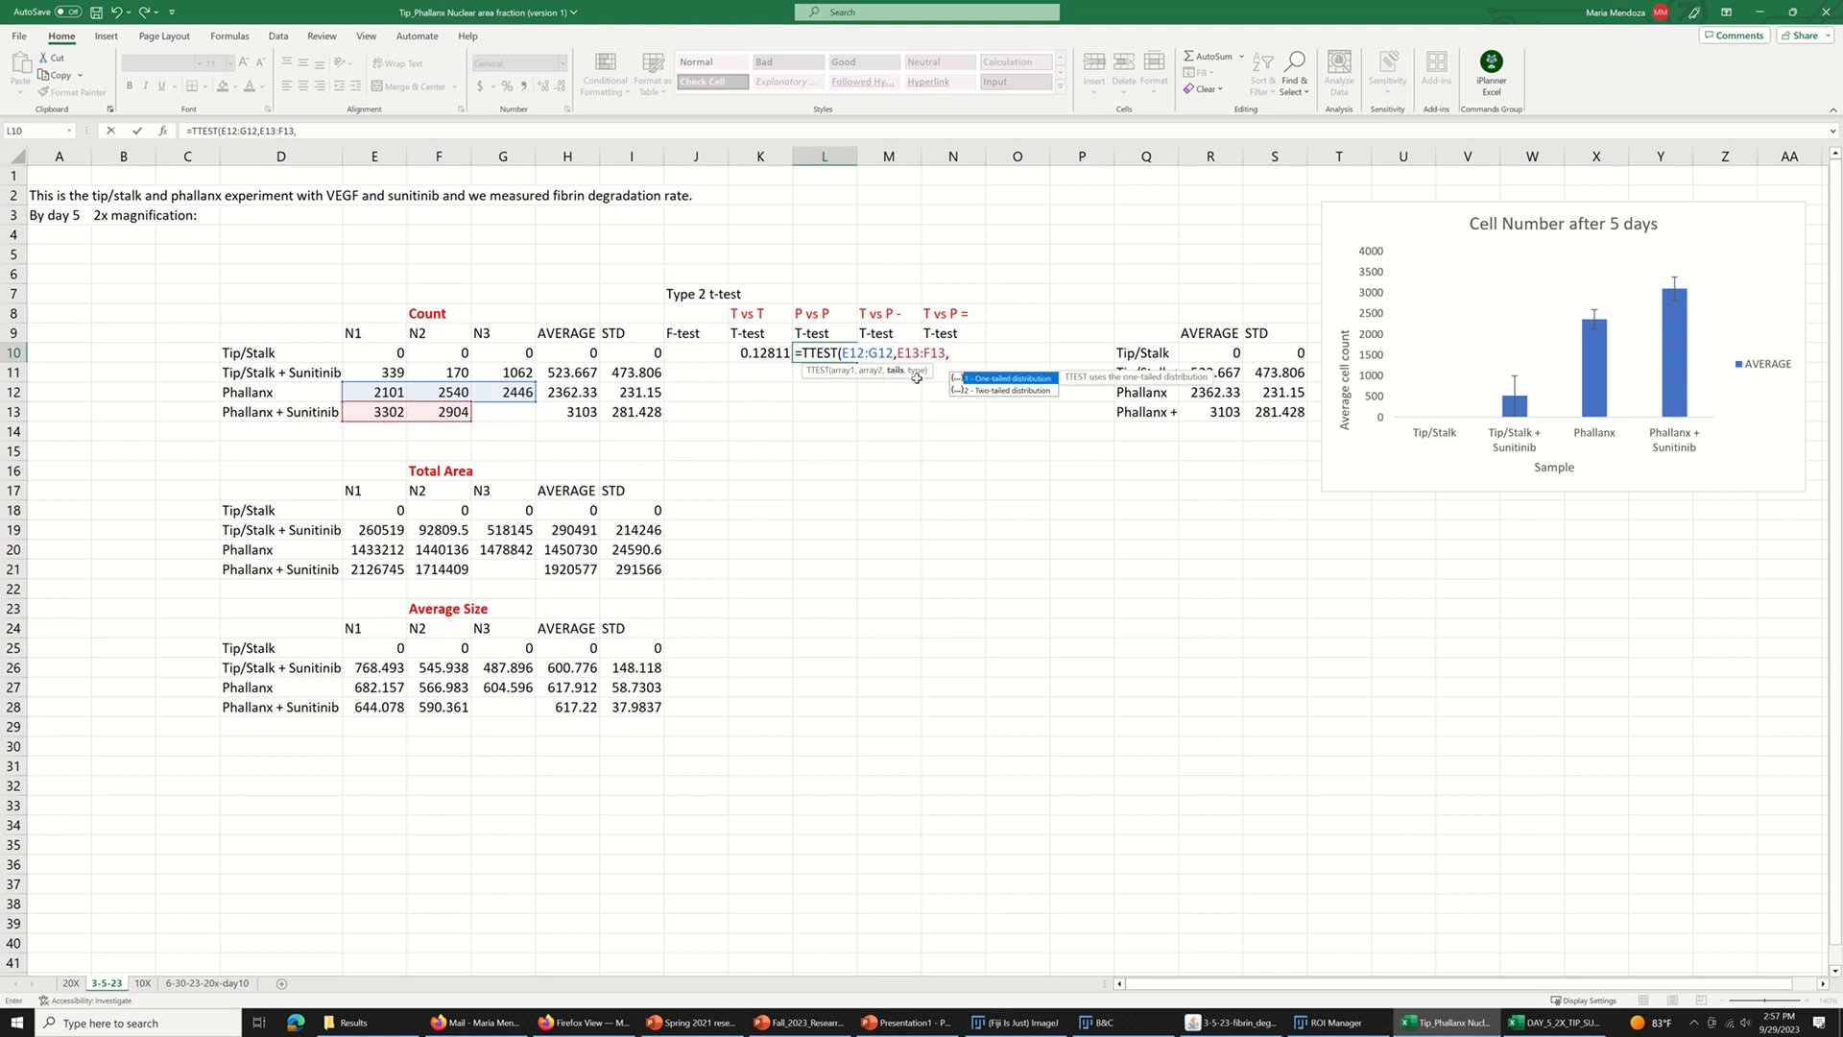
pyautogui.write('2,')
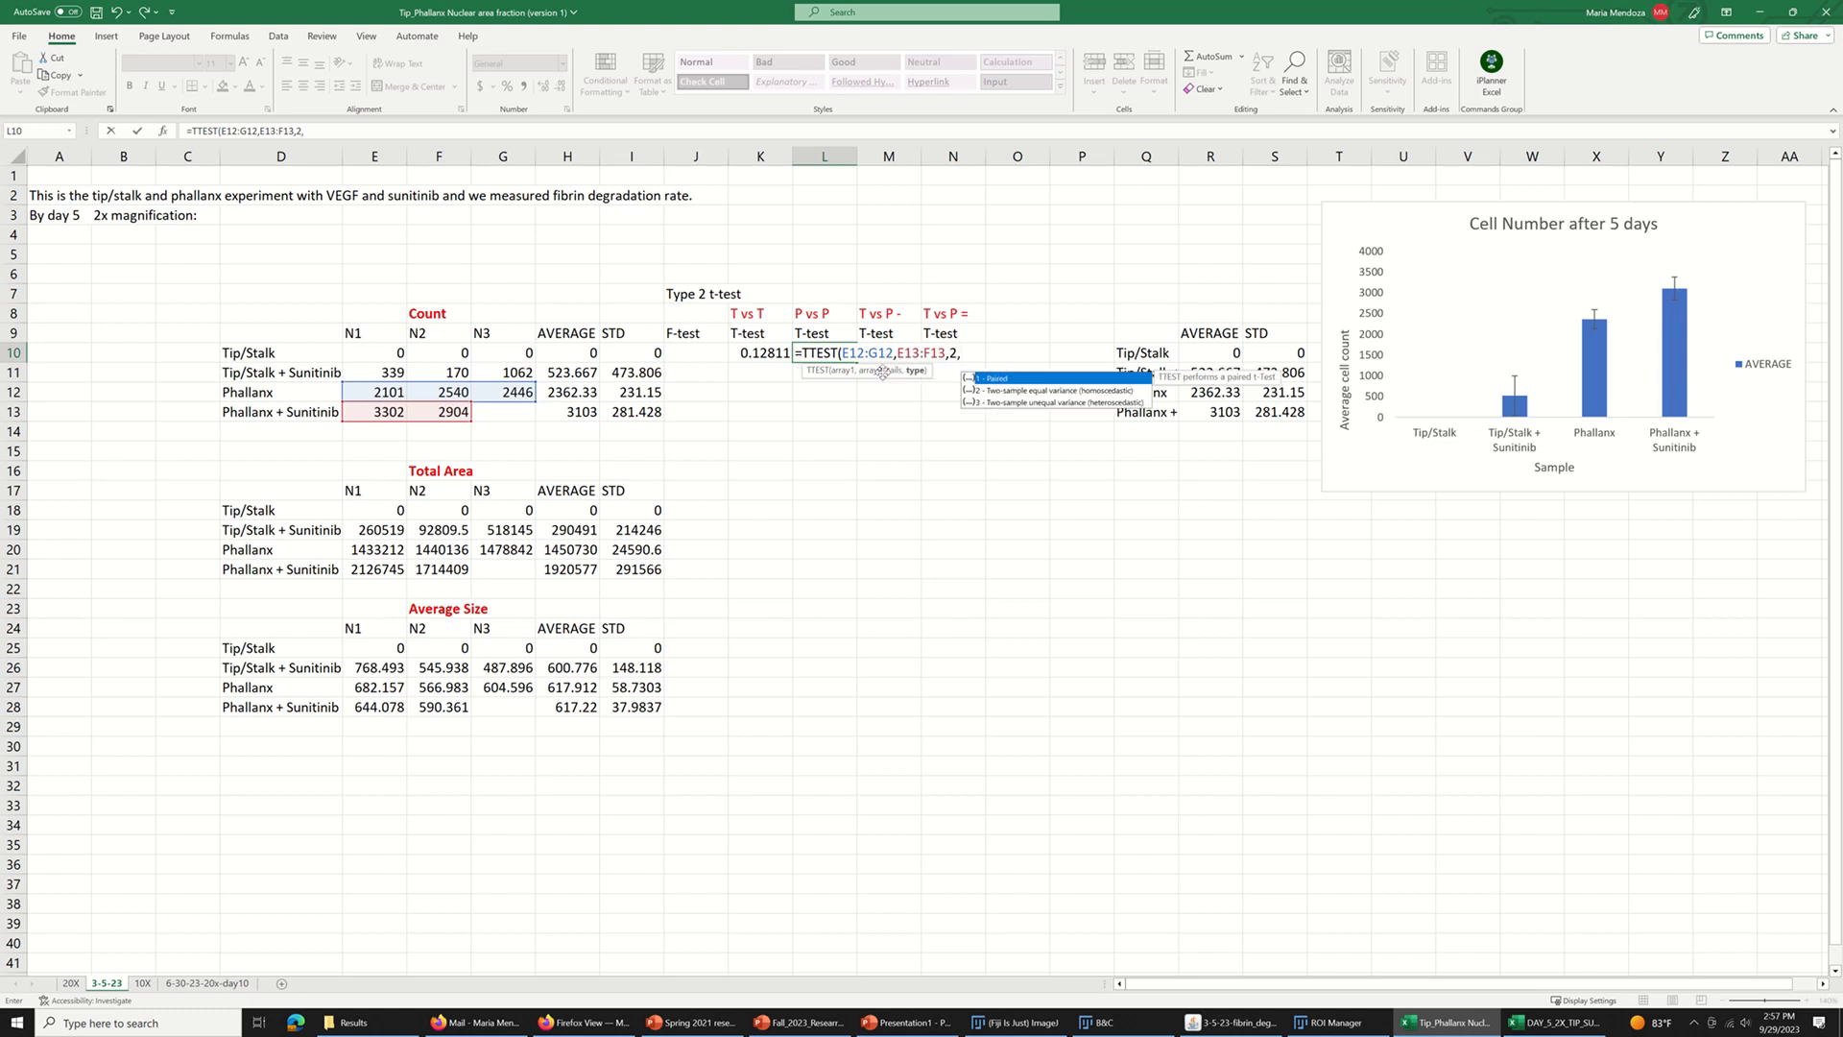
pyautogui.write('2)')
pyautogui.press('Return')
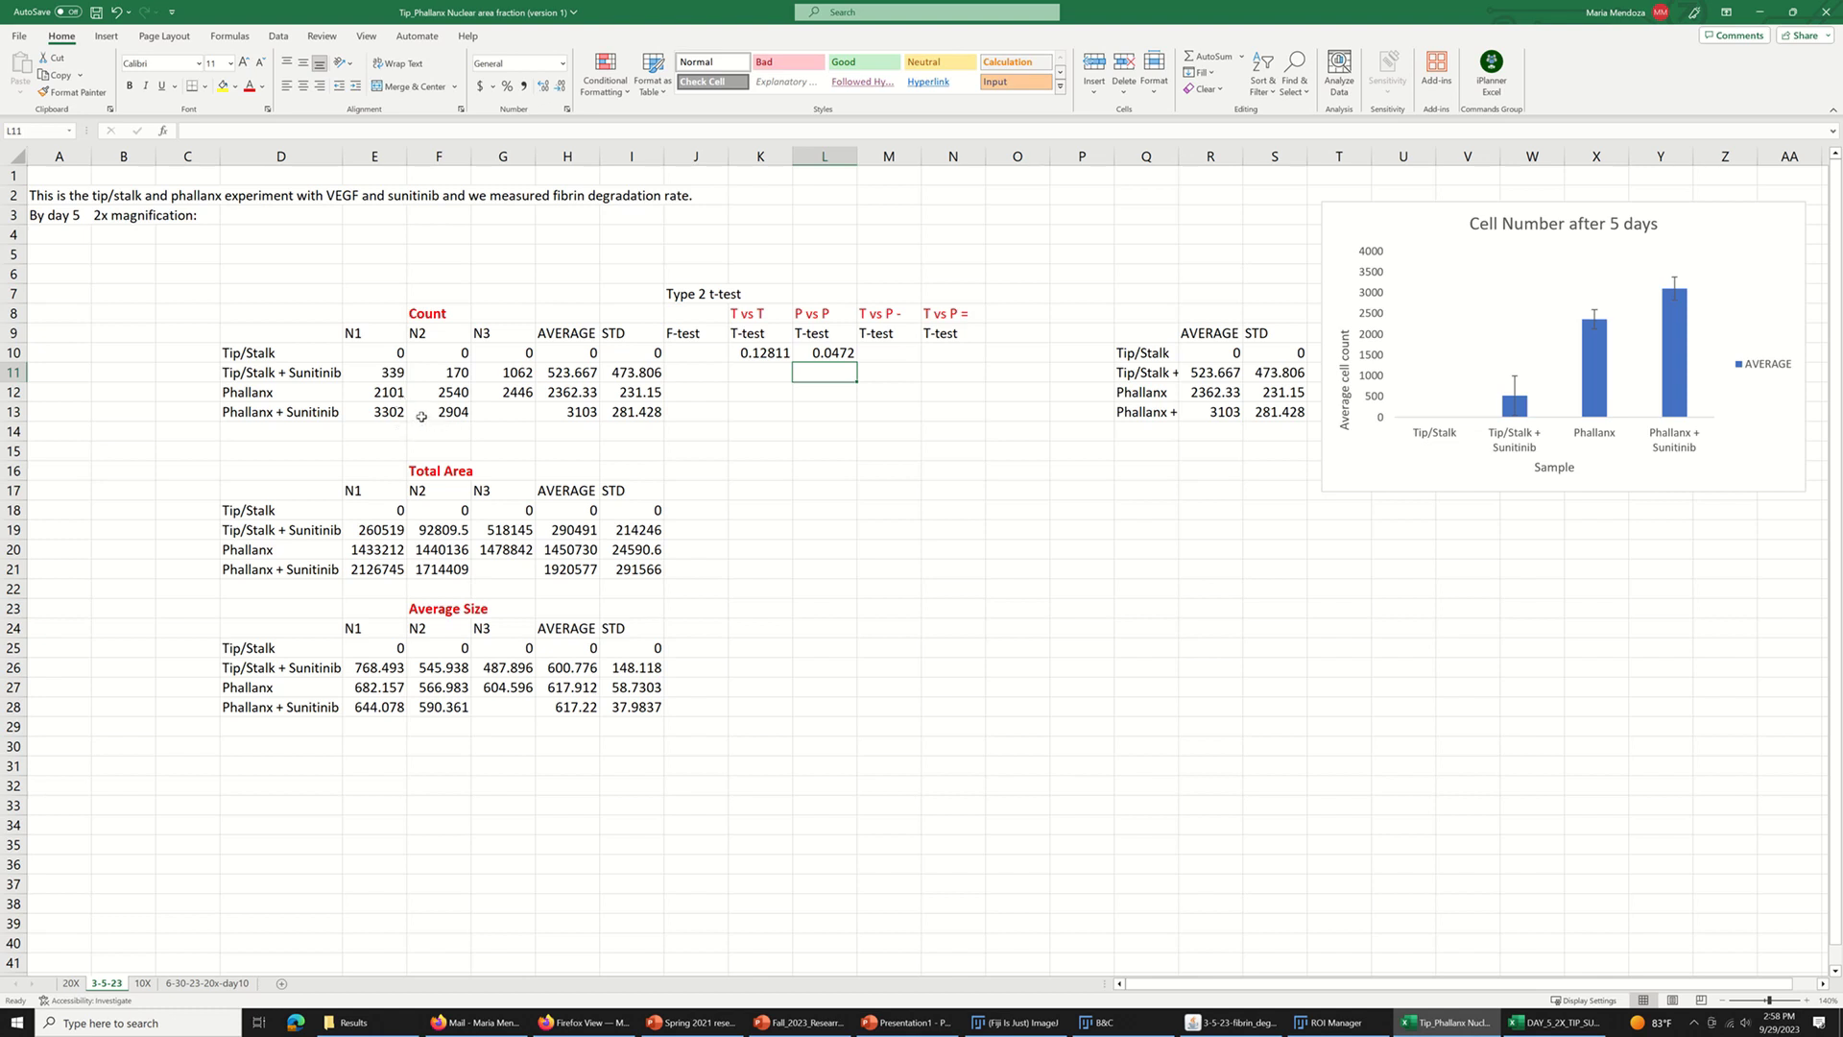
pyautogui.click(878, 353)
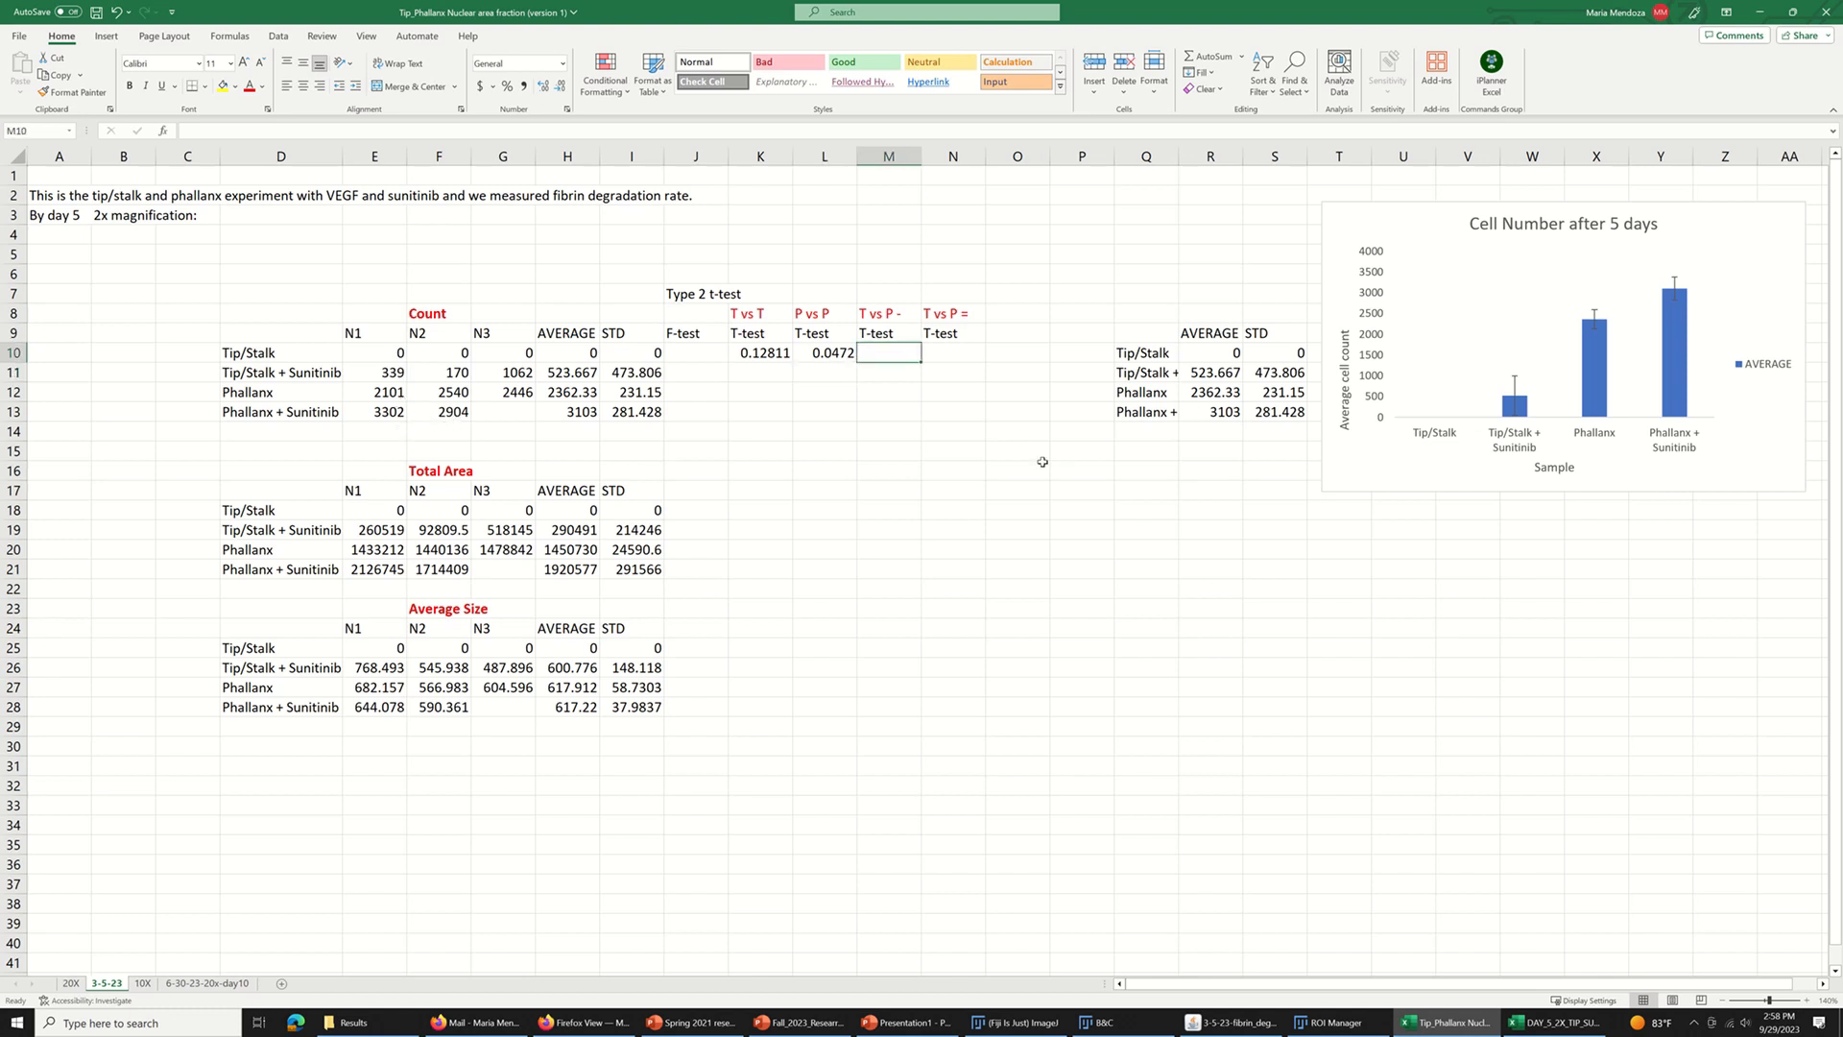
# - Enter =TTEST(E10:G10,E12:G12,2,2) in M10 to compare the Tip/Stalk and Phallanx counts
pyautogui.write('=')
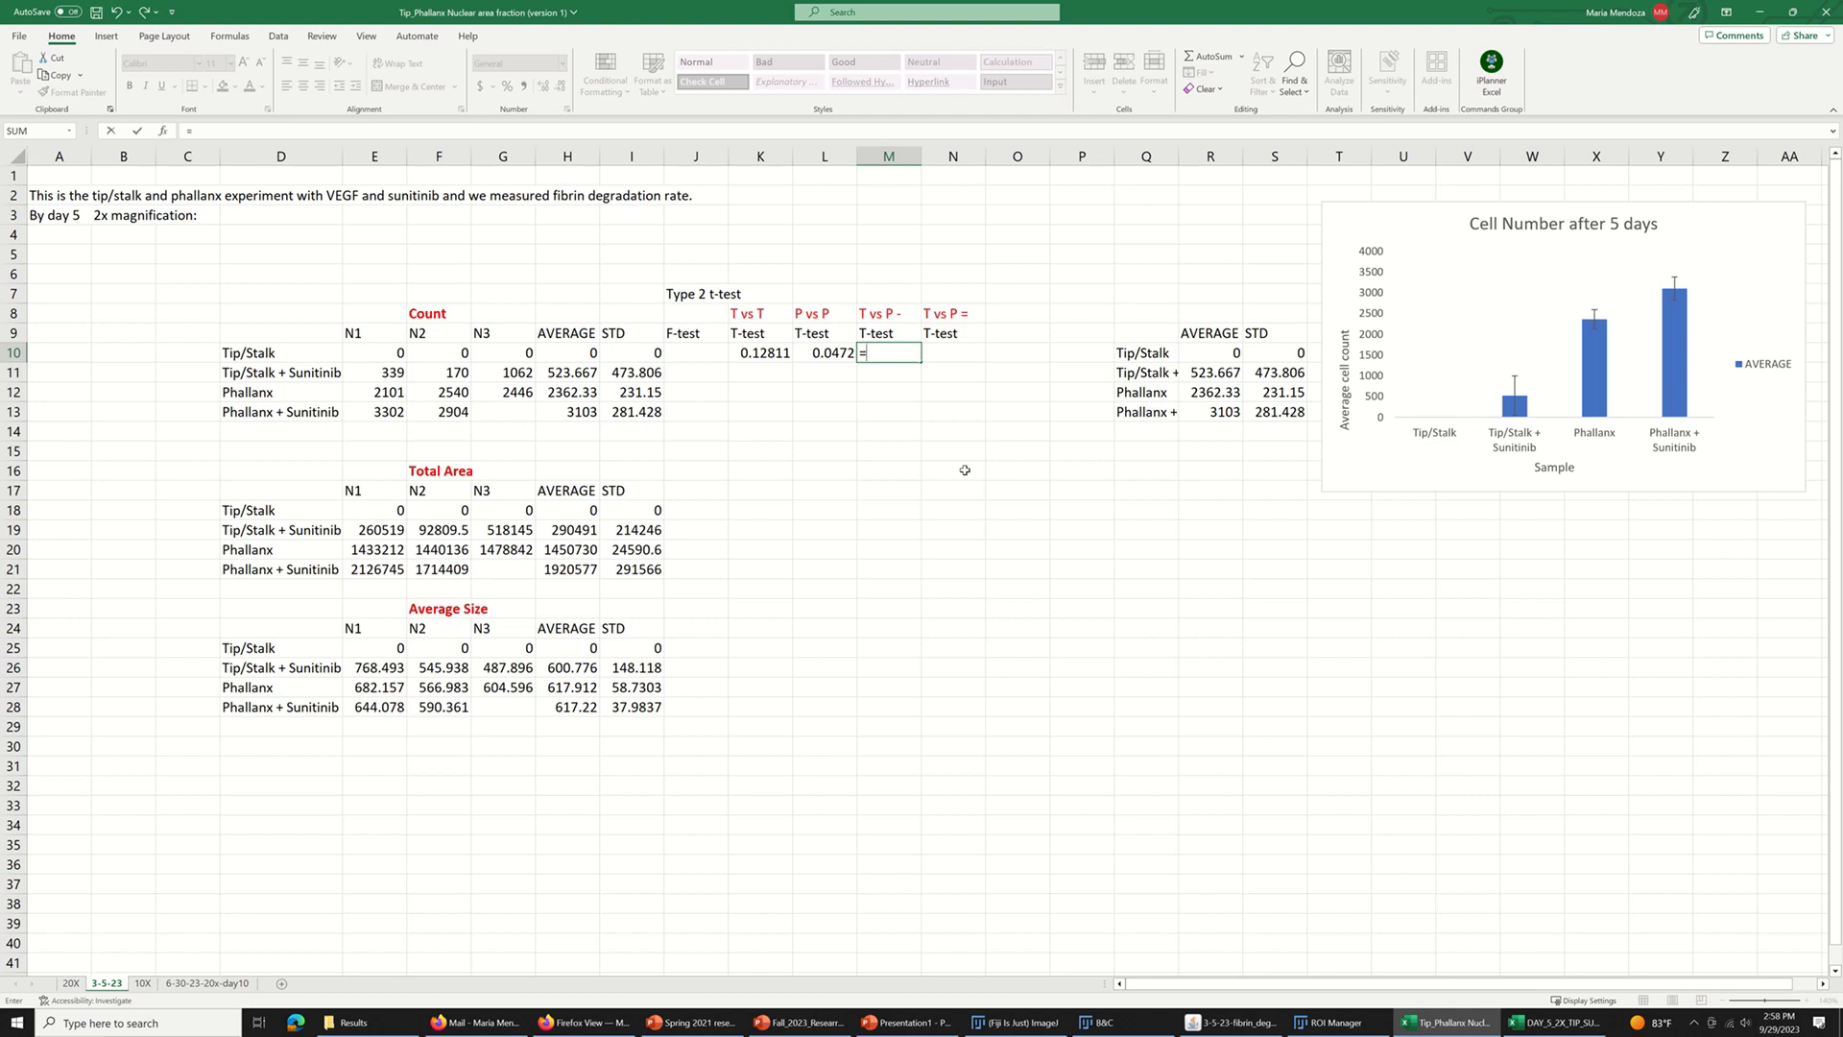
pyautogui.write('tt')
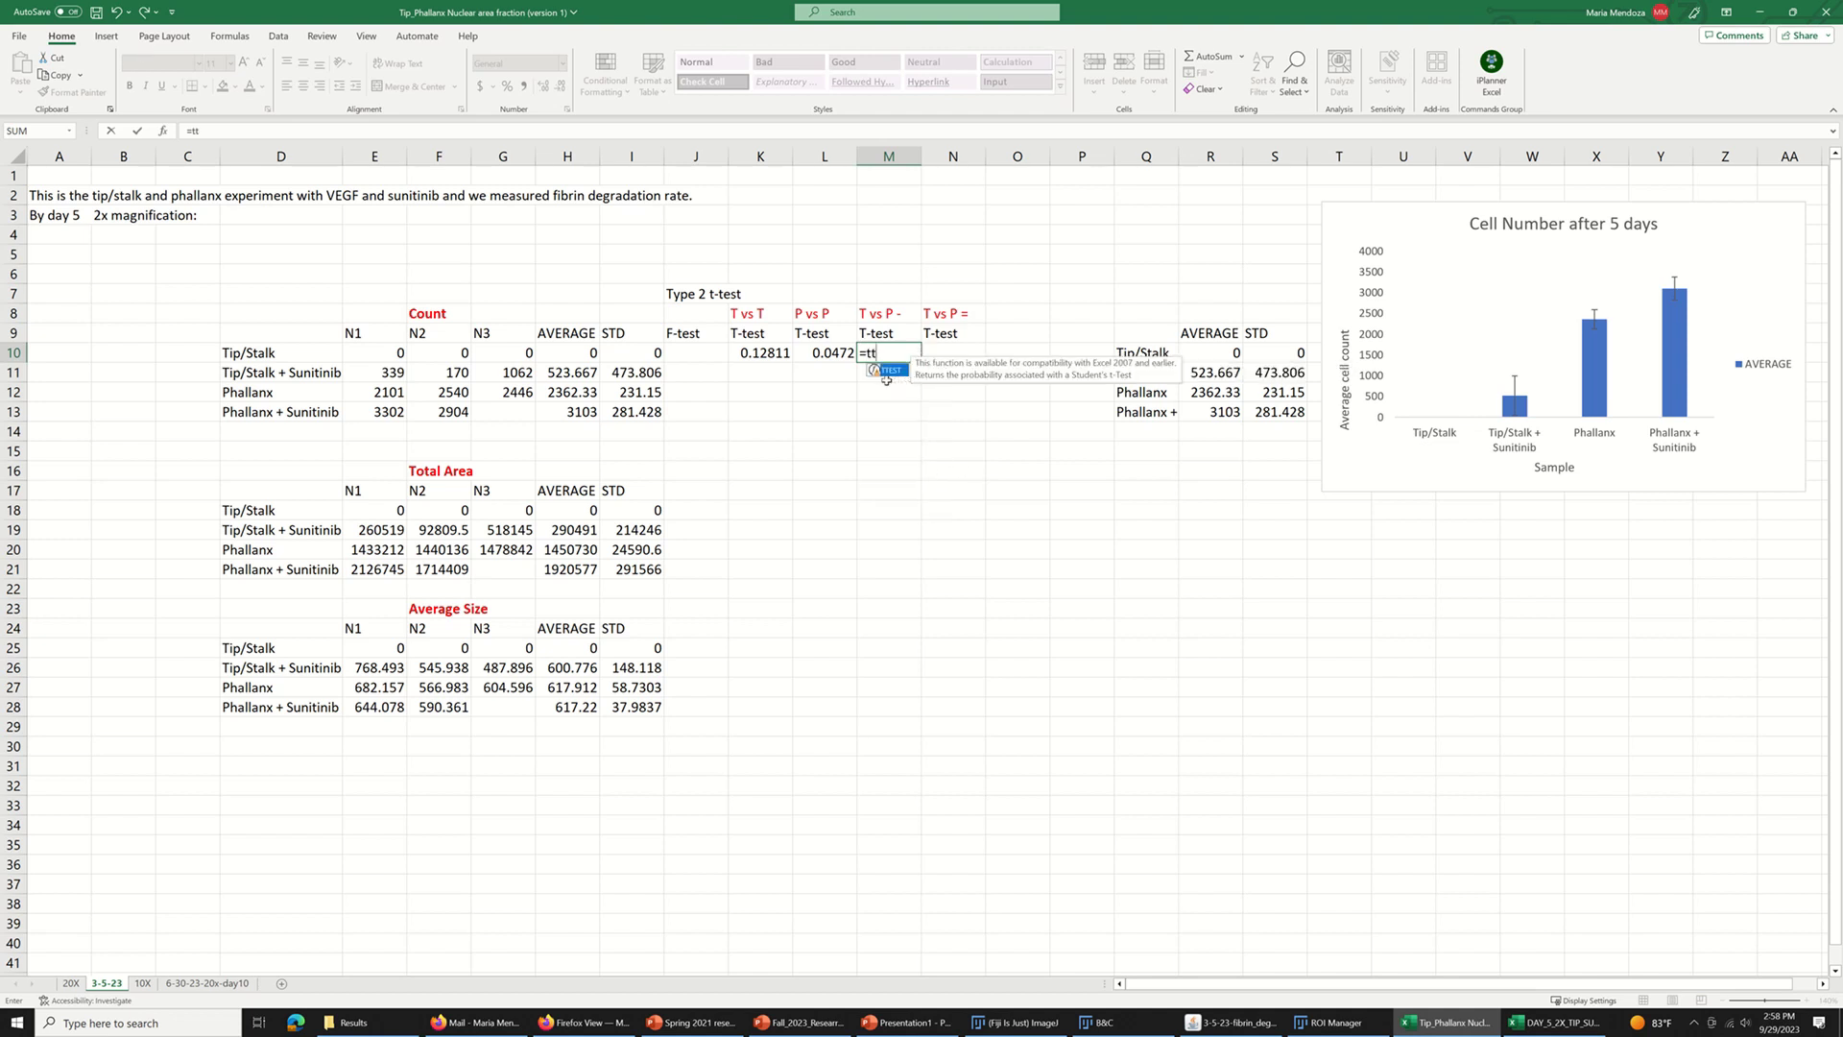
pyautogui.doubleClick(889, 372)
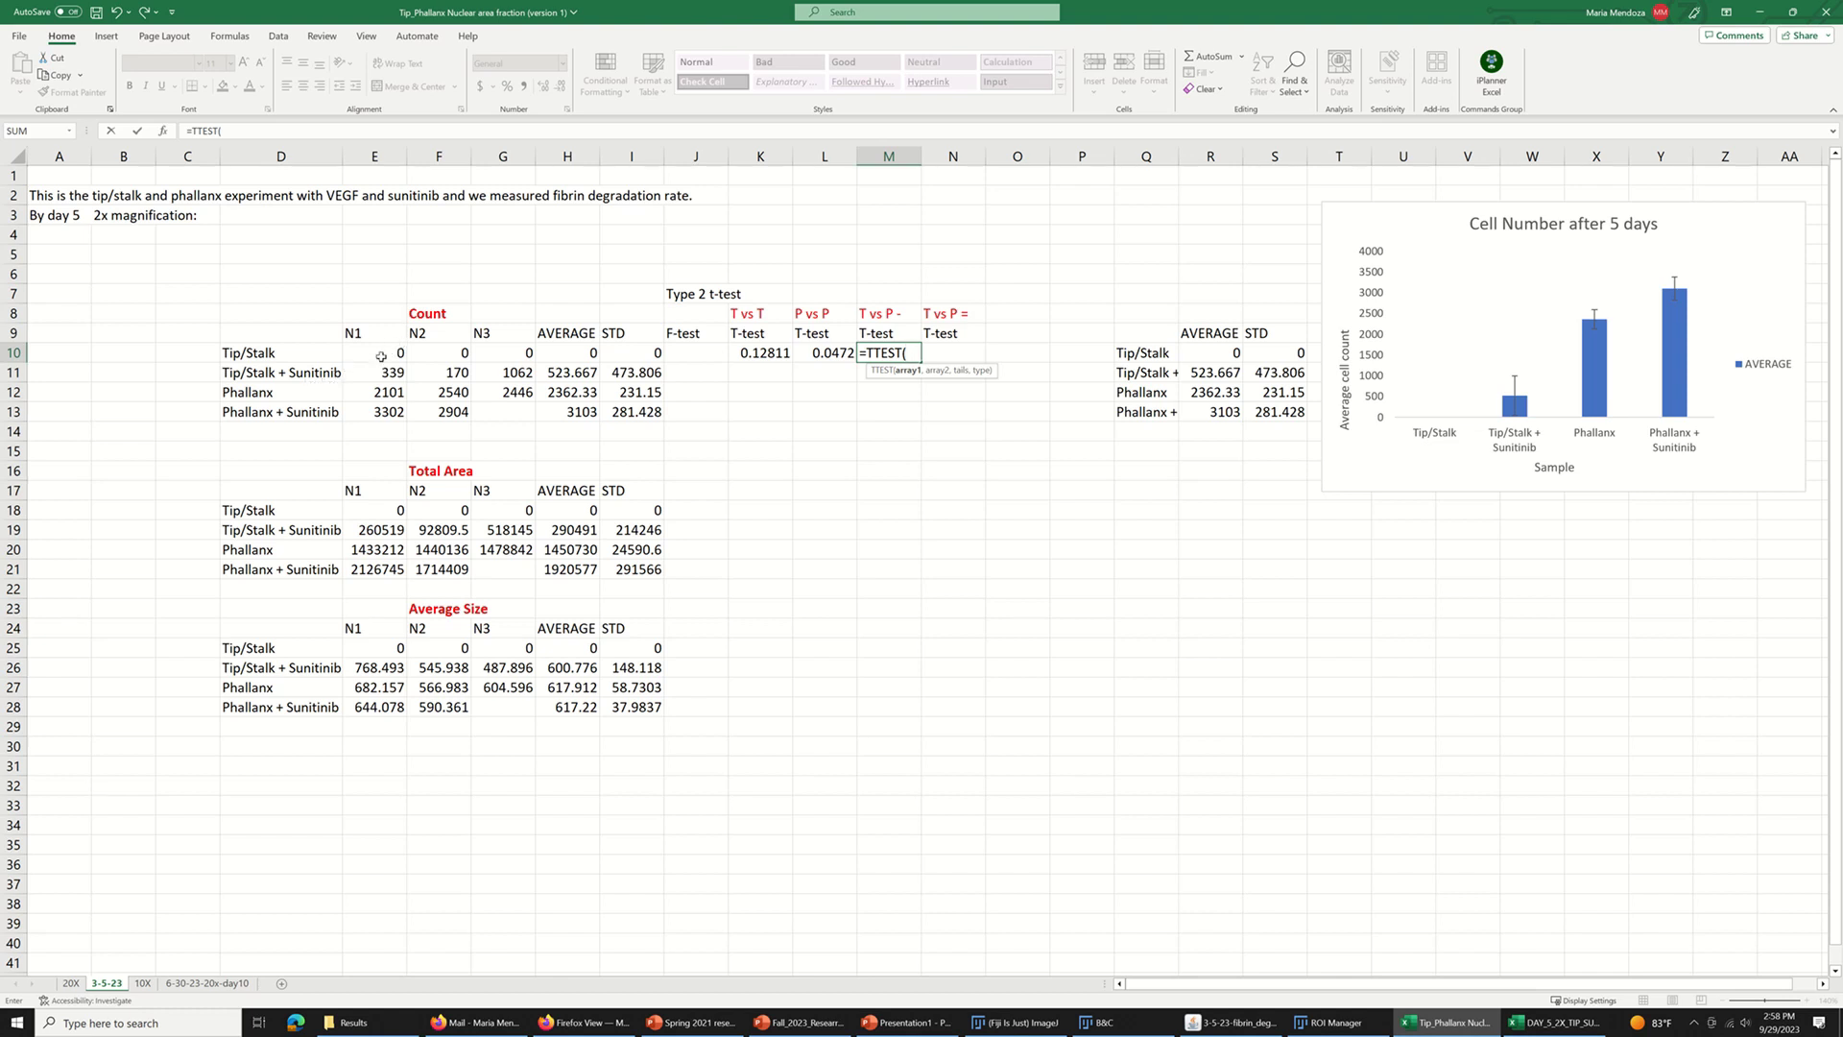
pyautogui.moveTo(381, 356); pyautogui.dragTo(514, 356)
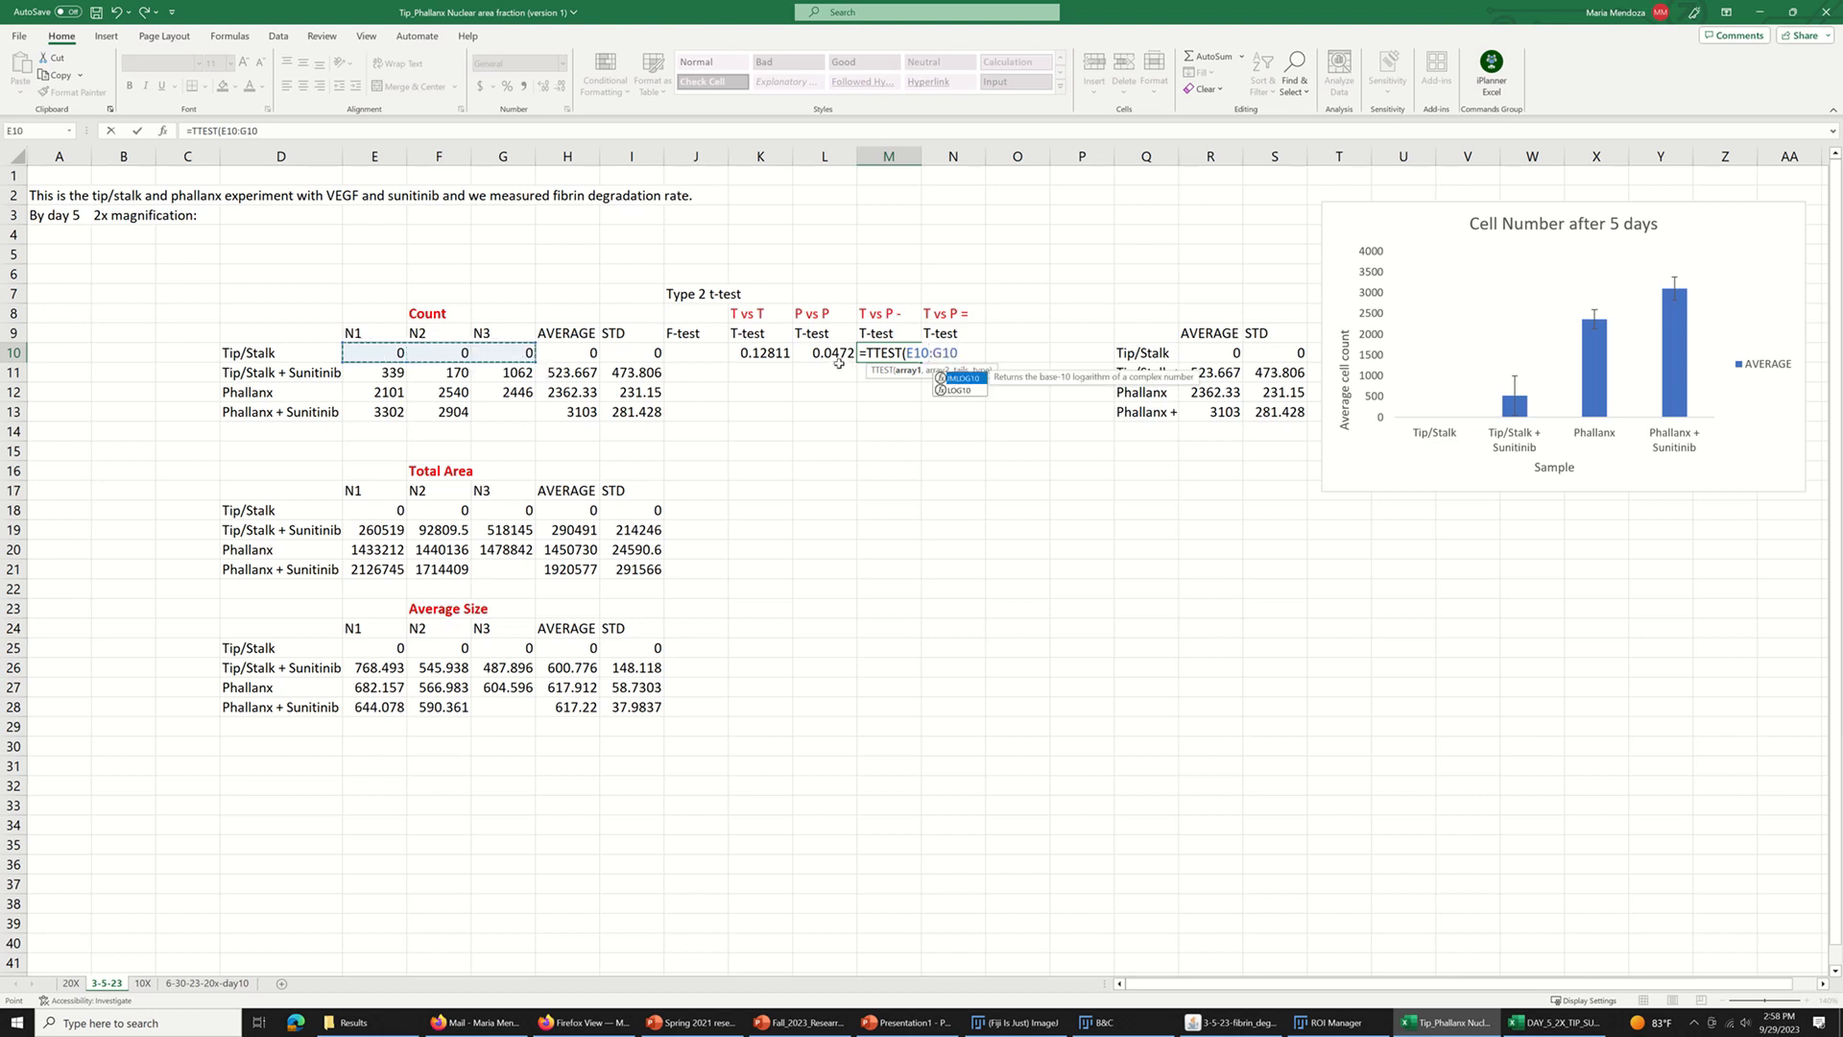
pyautogui.write(',')
pyautogui.moveTo(385, 394); pyautogui.dragTo(524, 394)
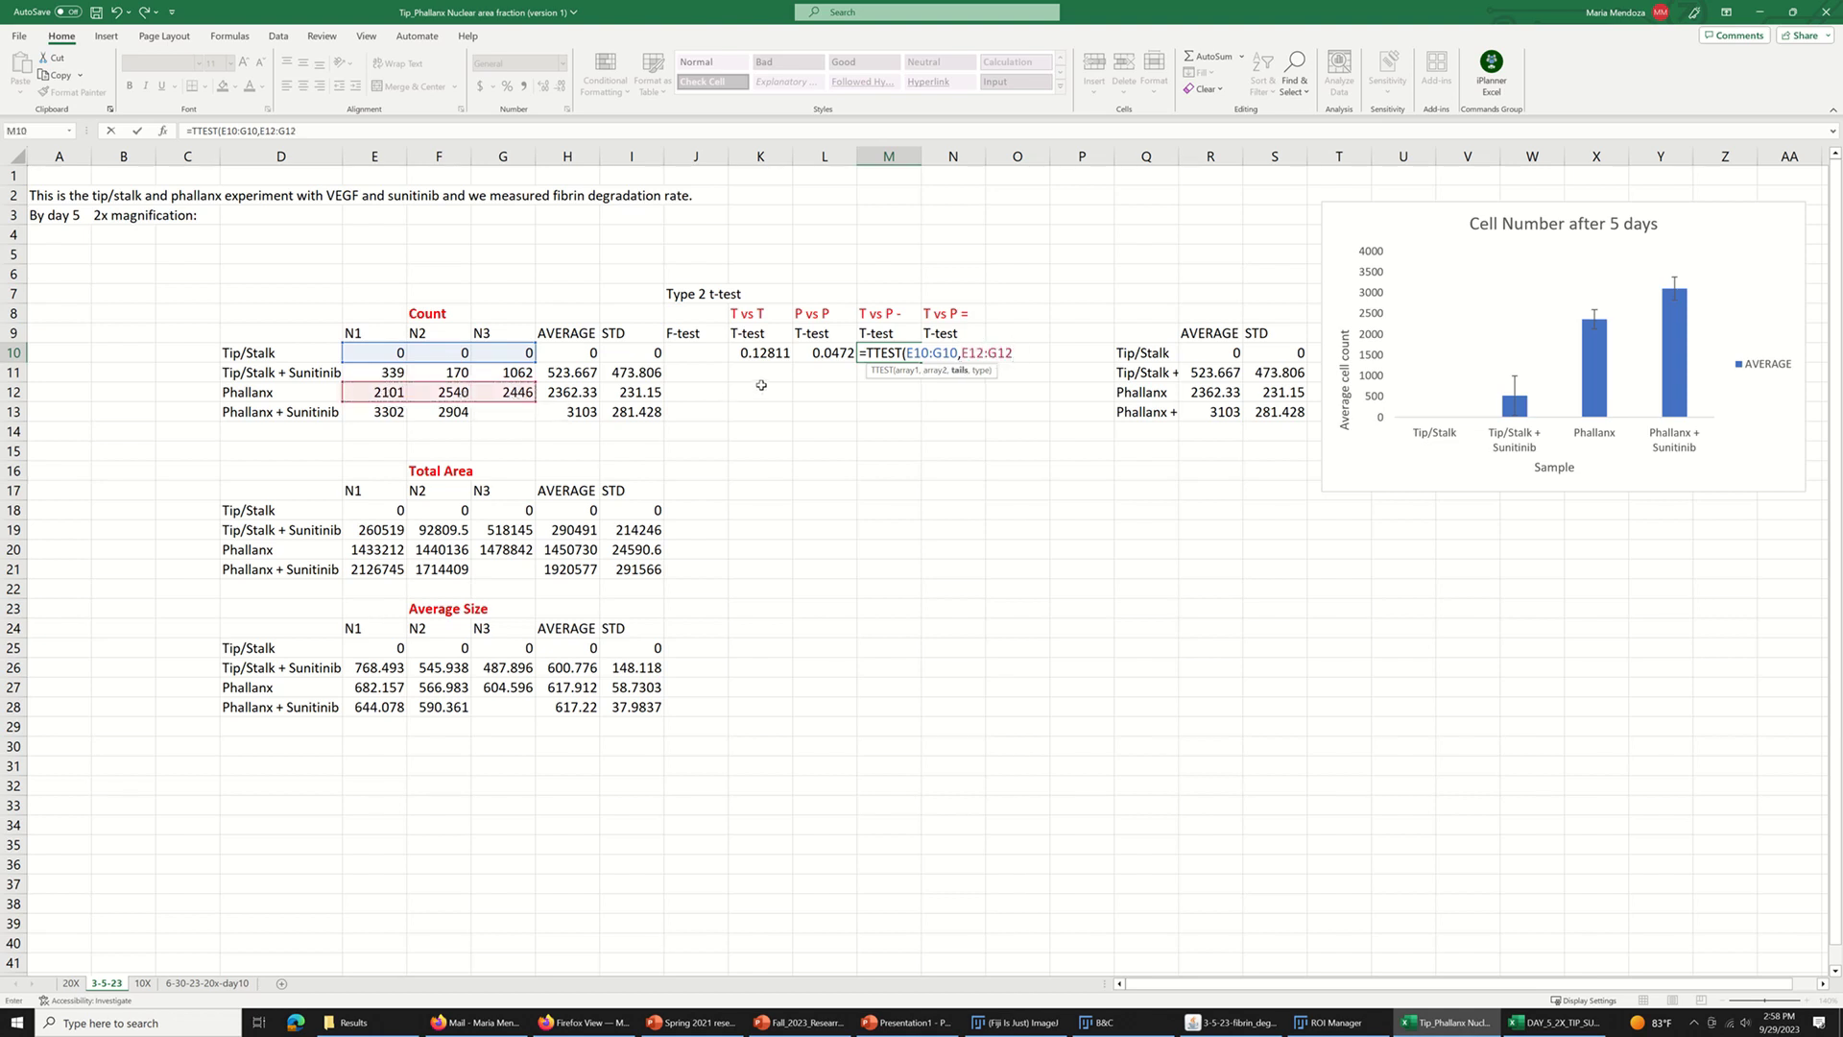
pyautogui.write(',')
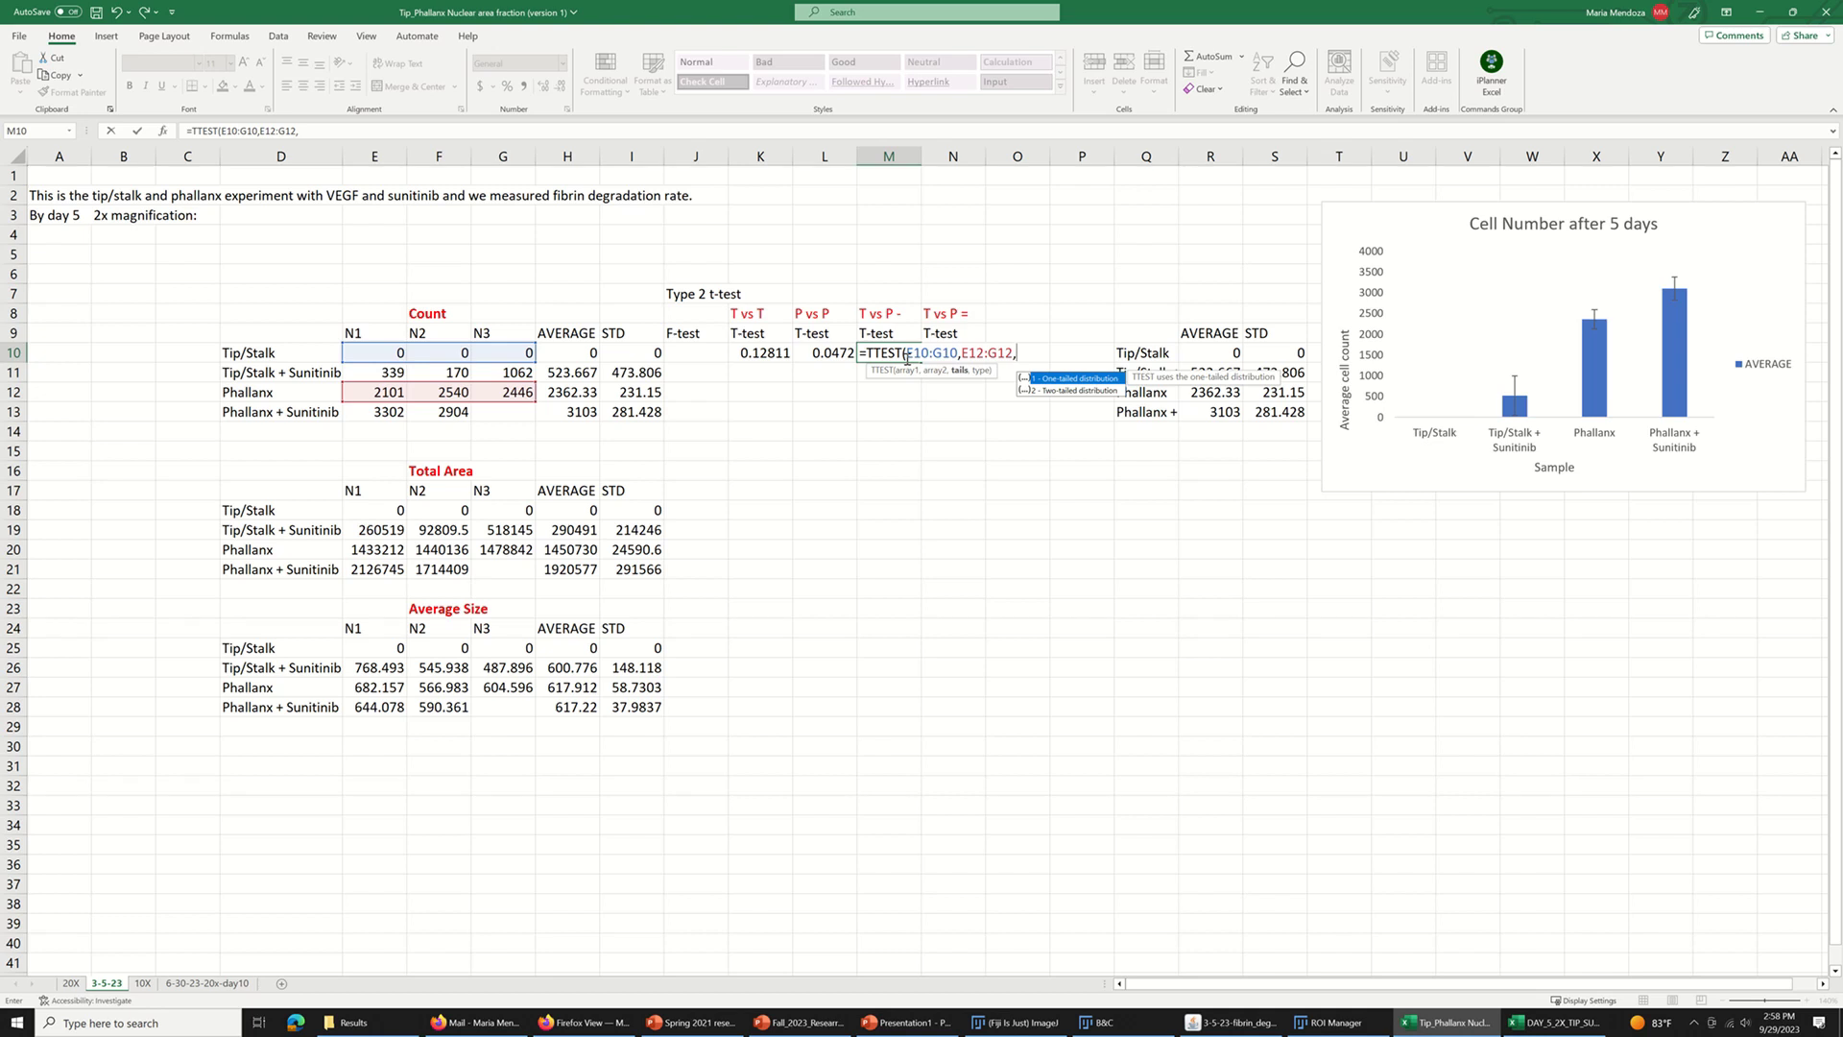
pyautogui.write('2,')
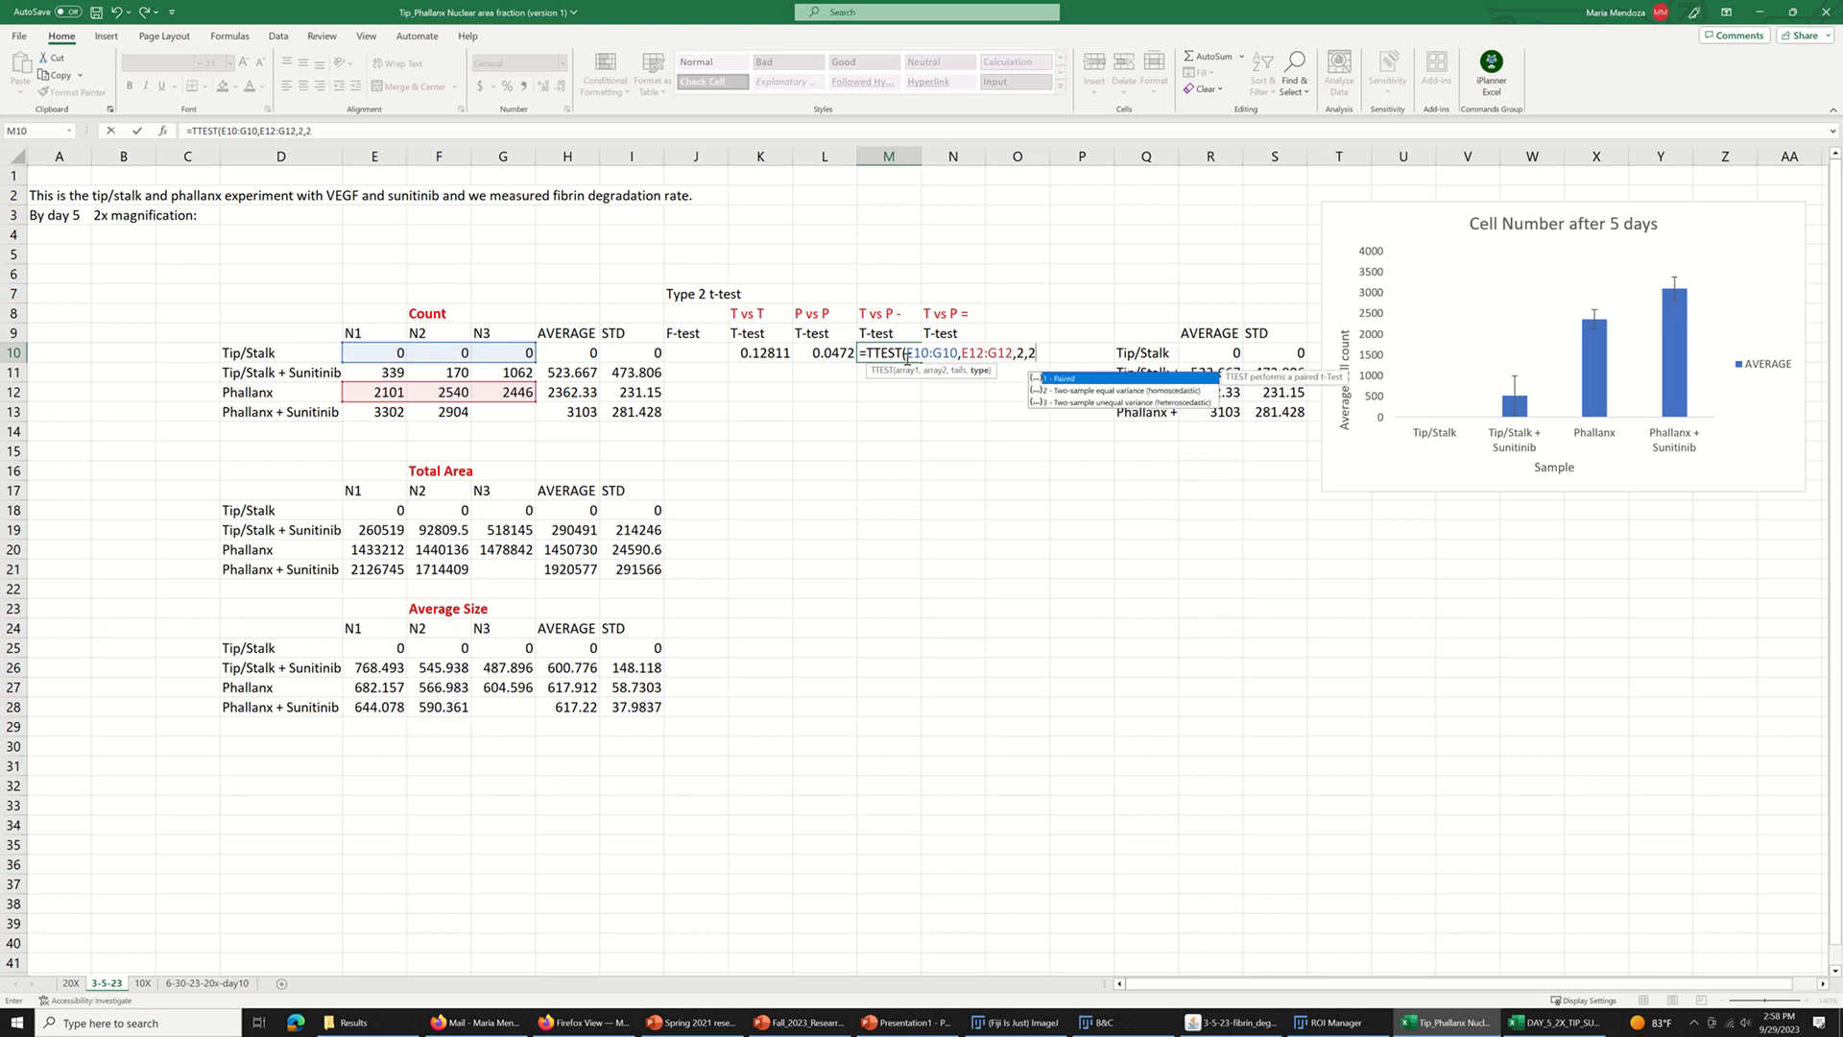
pyautogui.write('2)')
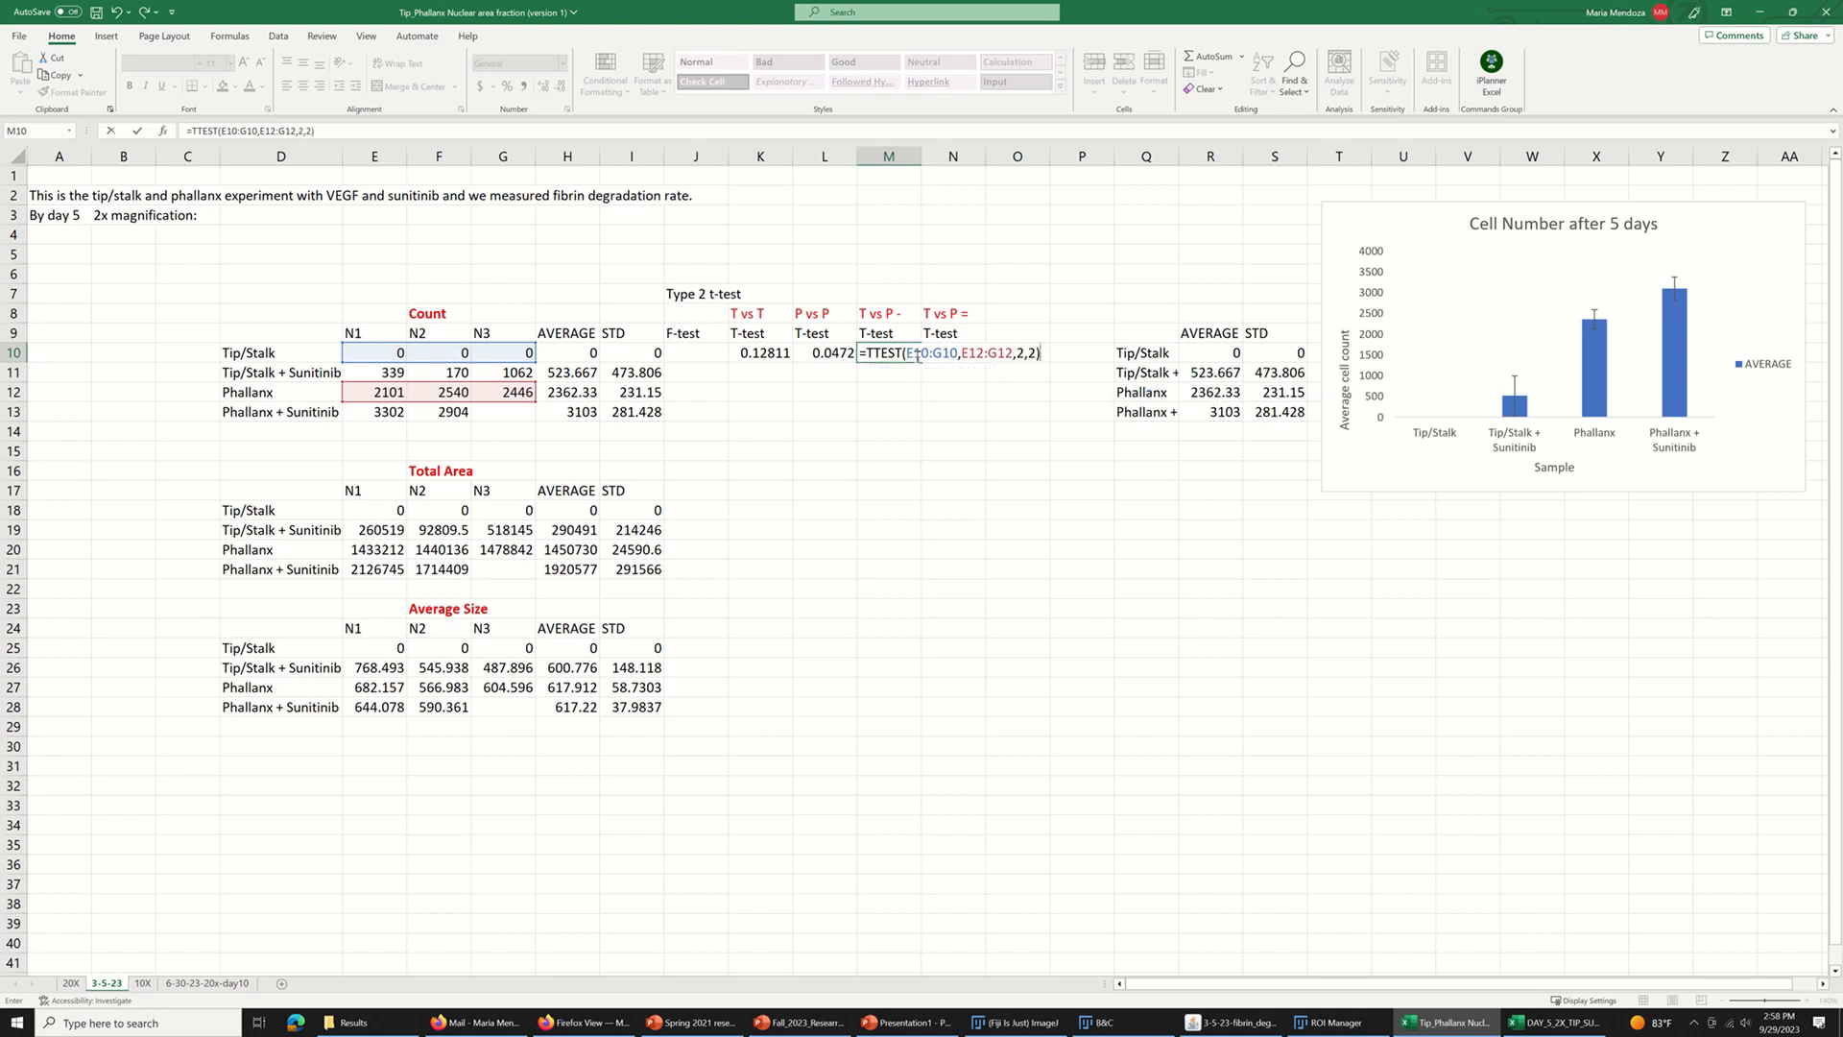
pyautogui.press('Return')
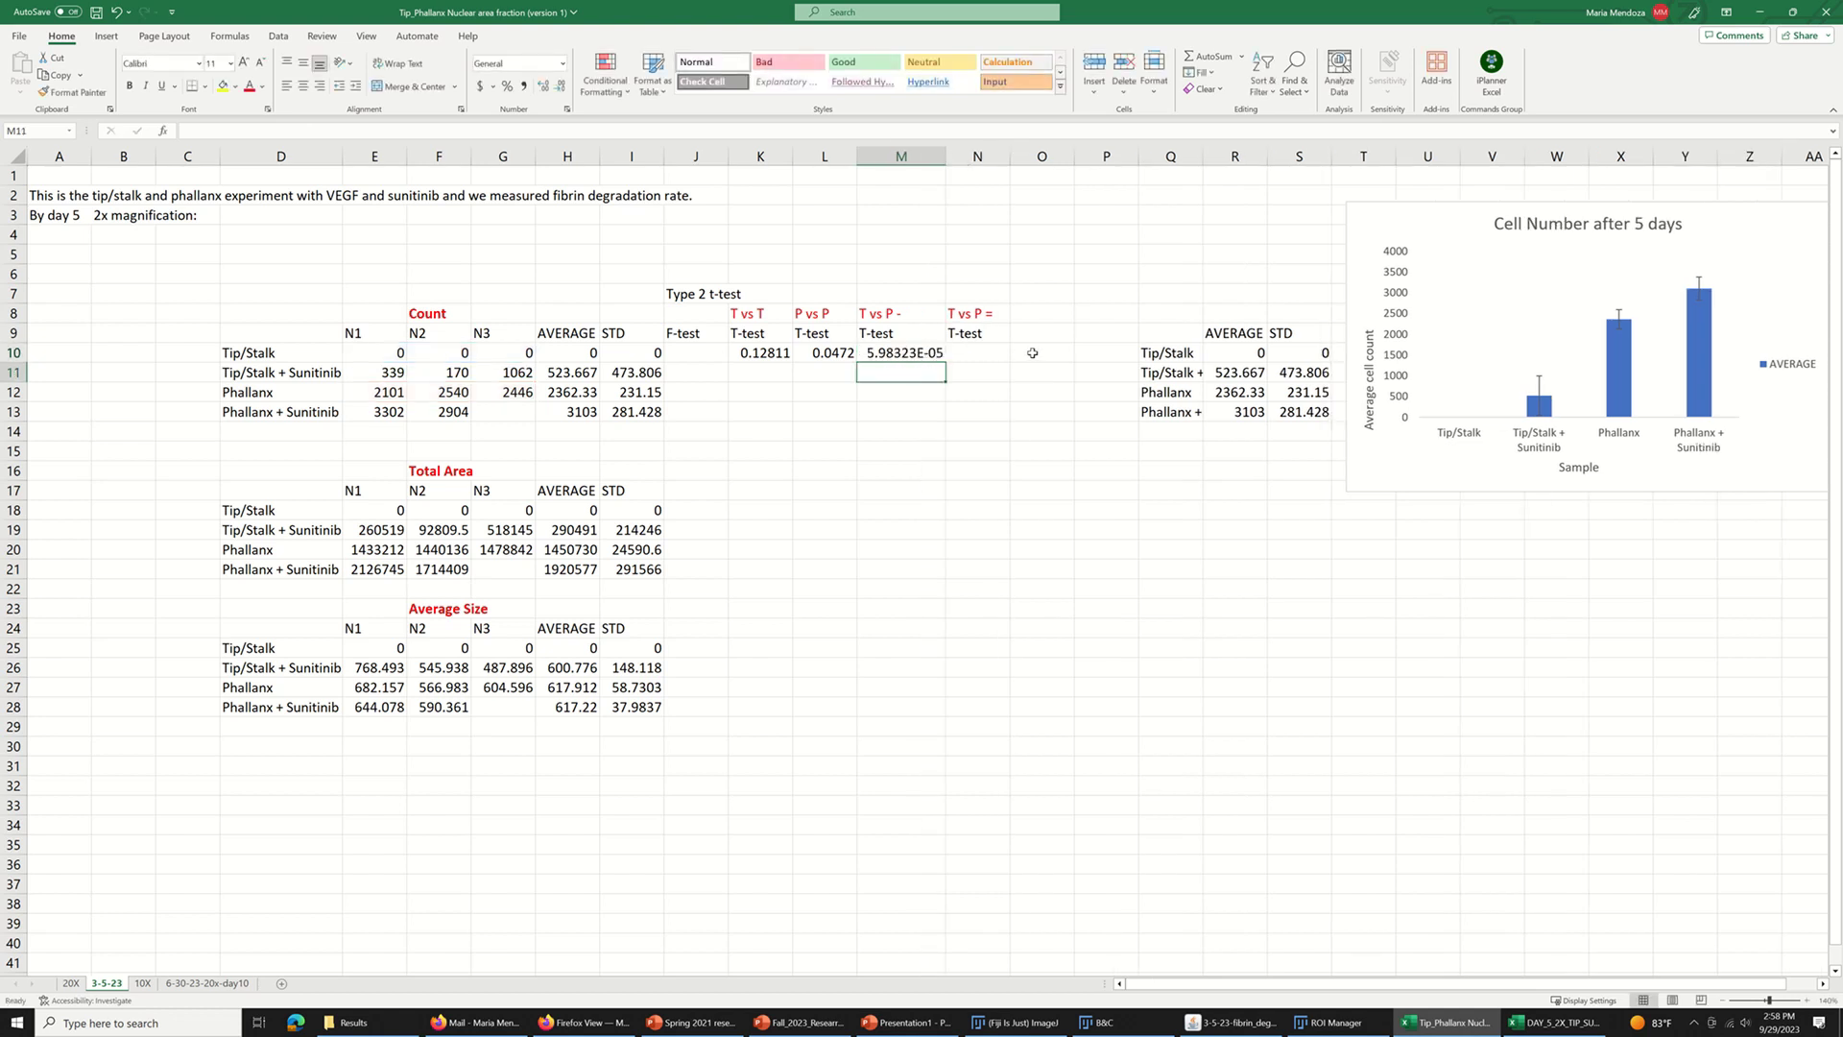
pyautogui.click(982, 355)
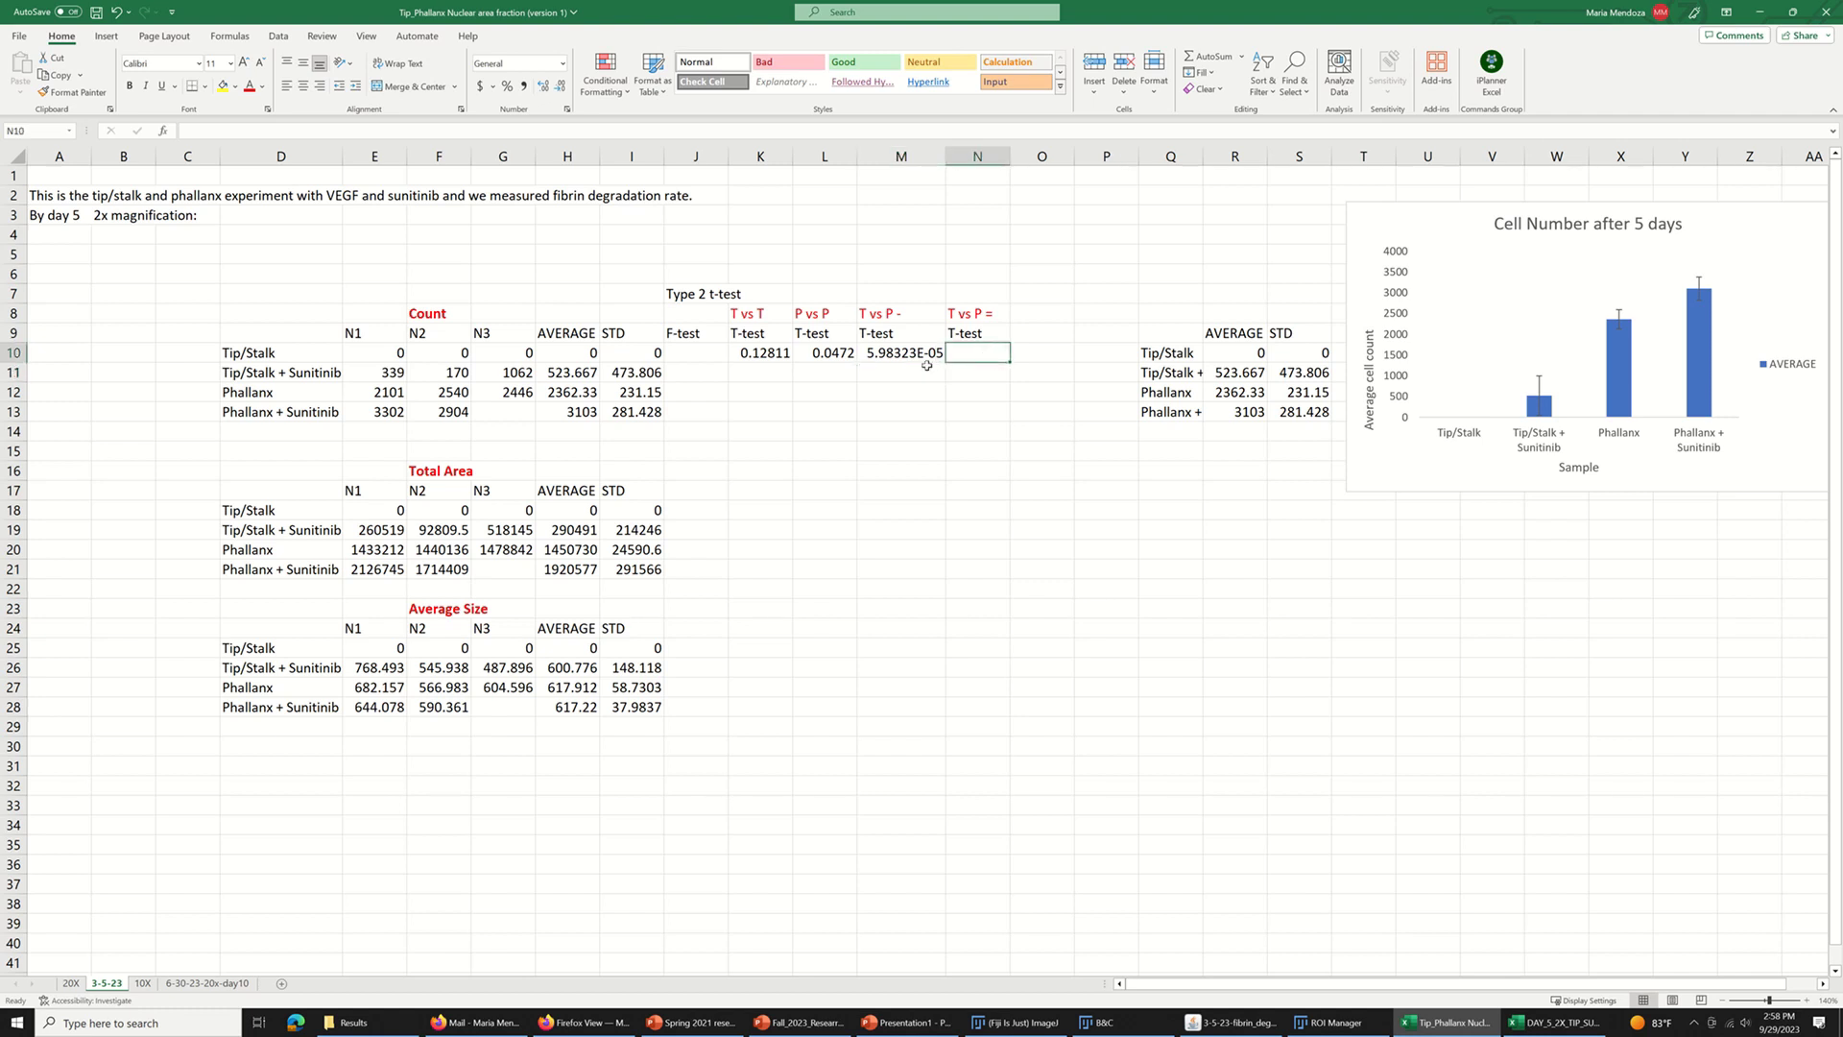
pyautogui.write('=')
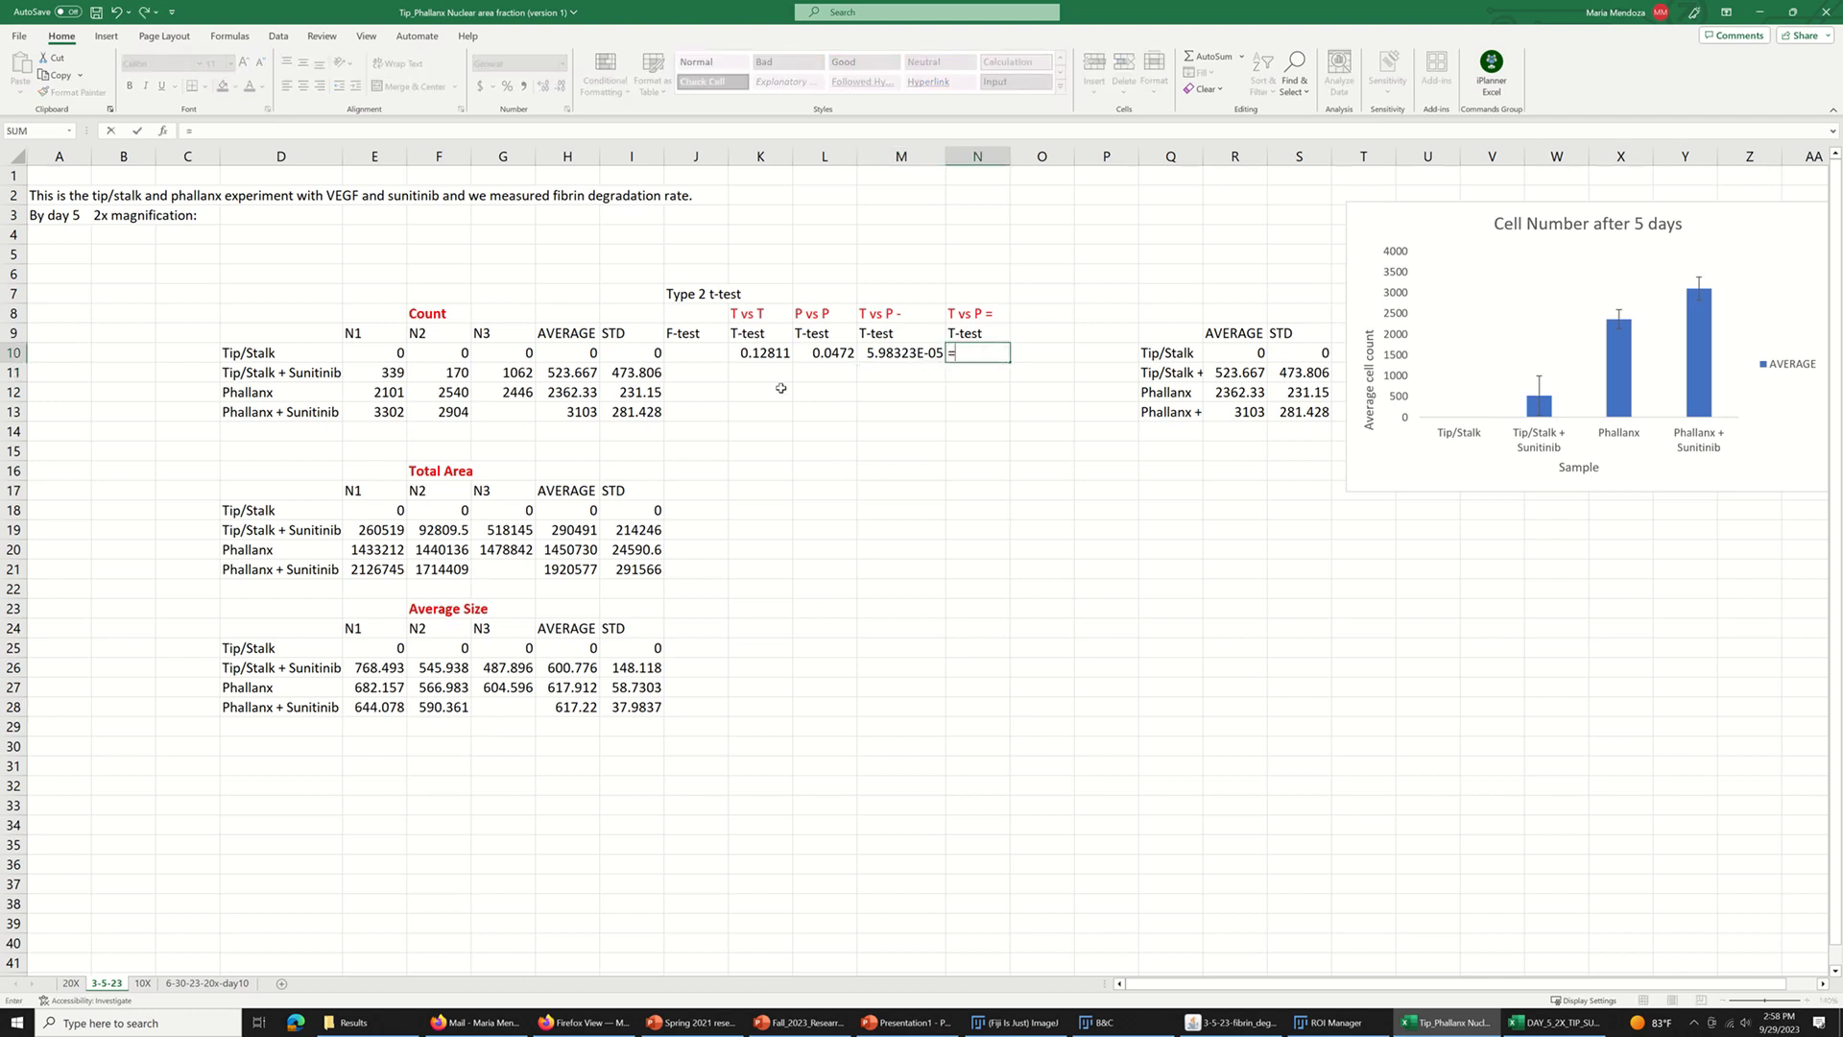
pyautogui.click(989, 314)
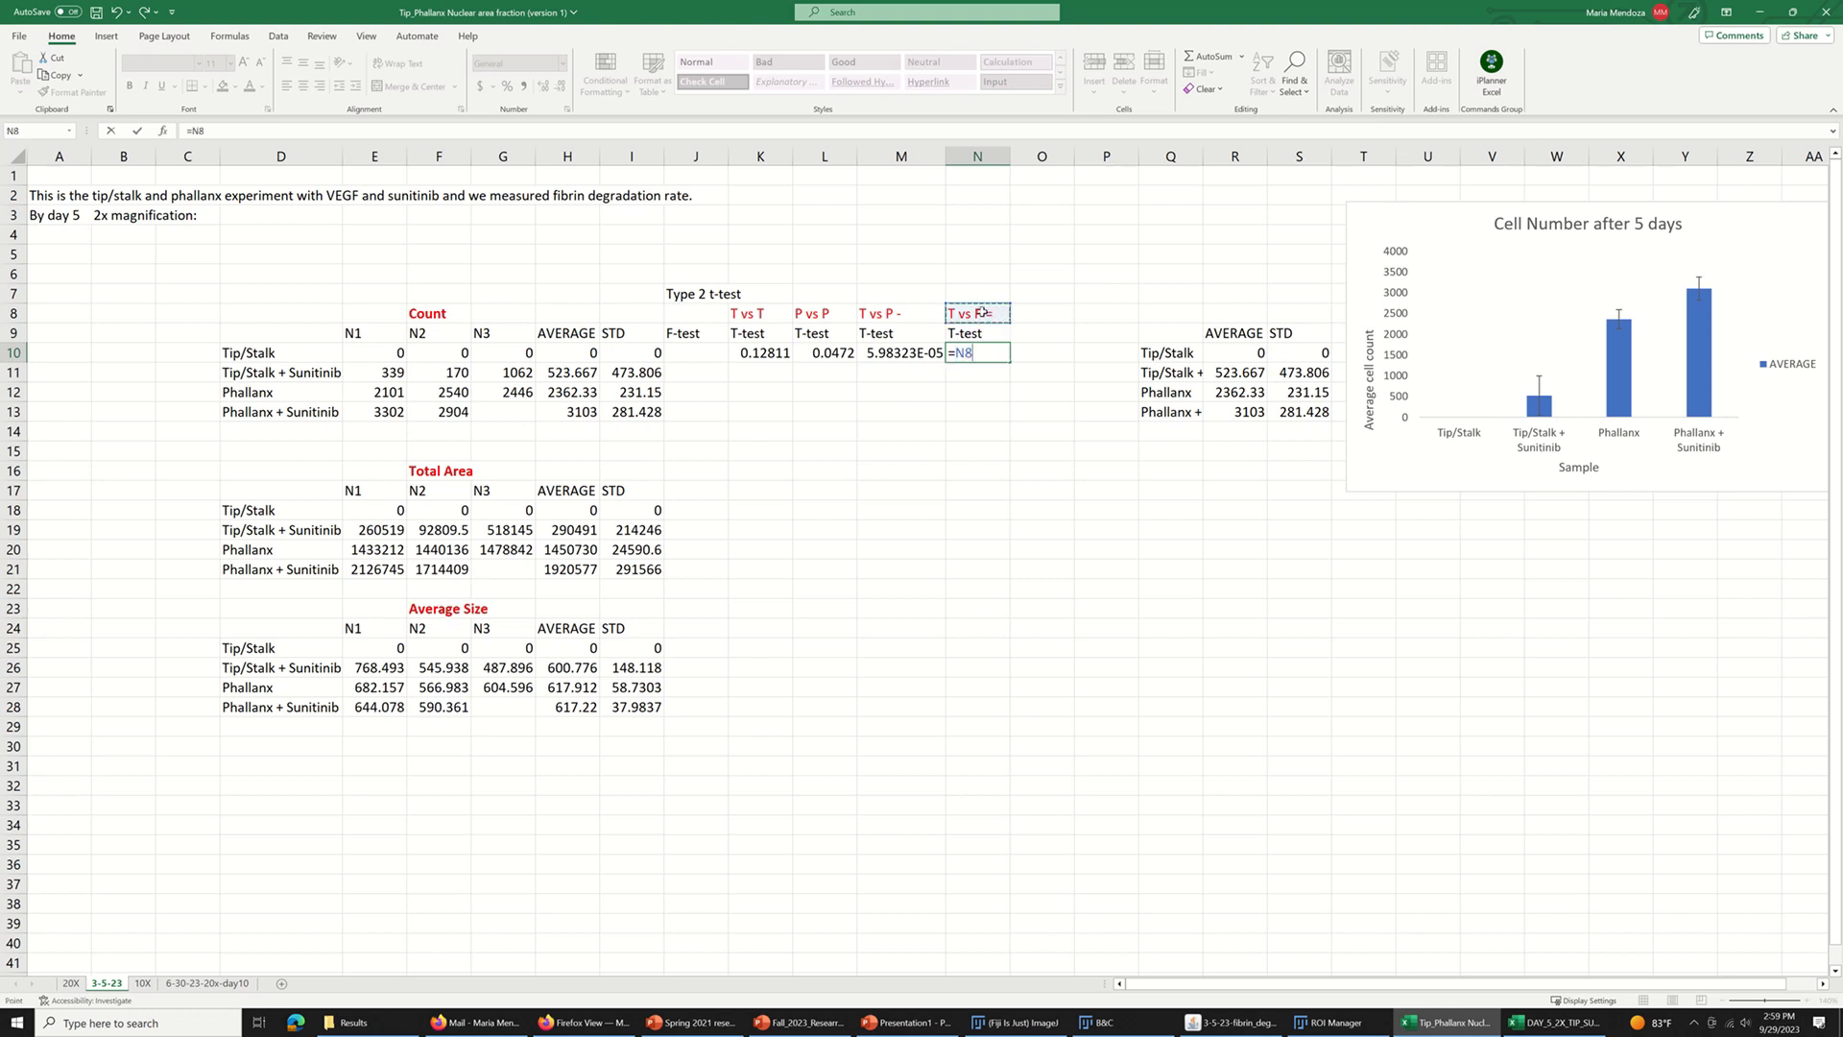
pyautogui.press('F2')
pyautogui.press('BackSpace')
pyautogui.press('Escape')
# - Change the comparison heading in N8 to "T vs P +"
pyautogui.click(999, 296)
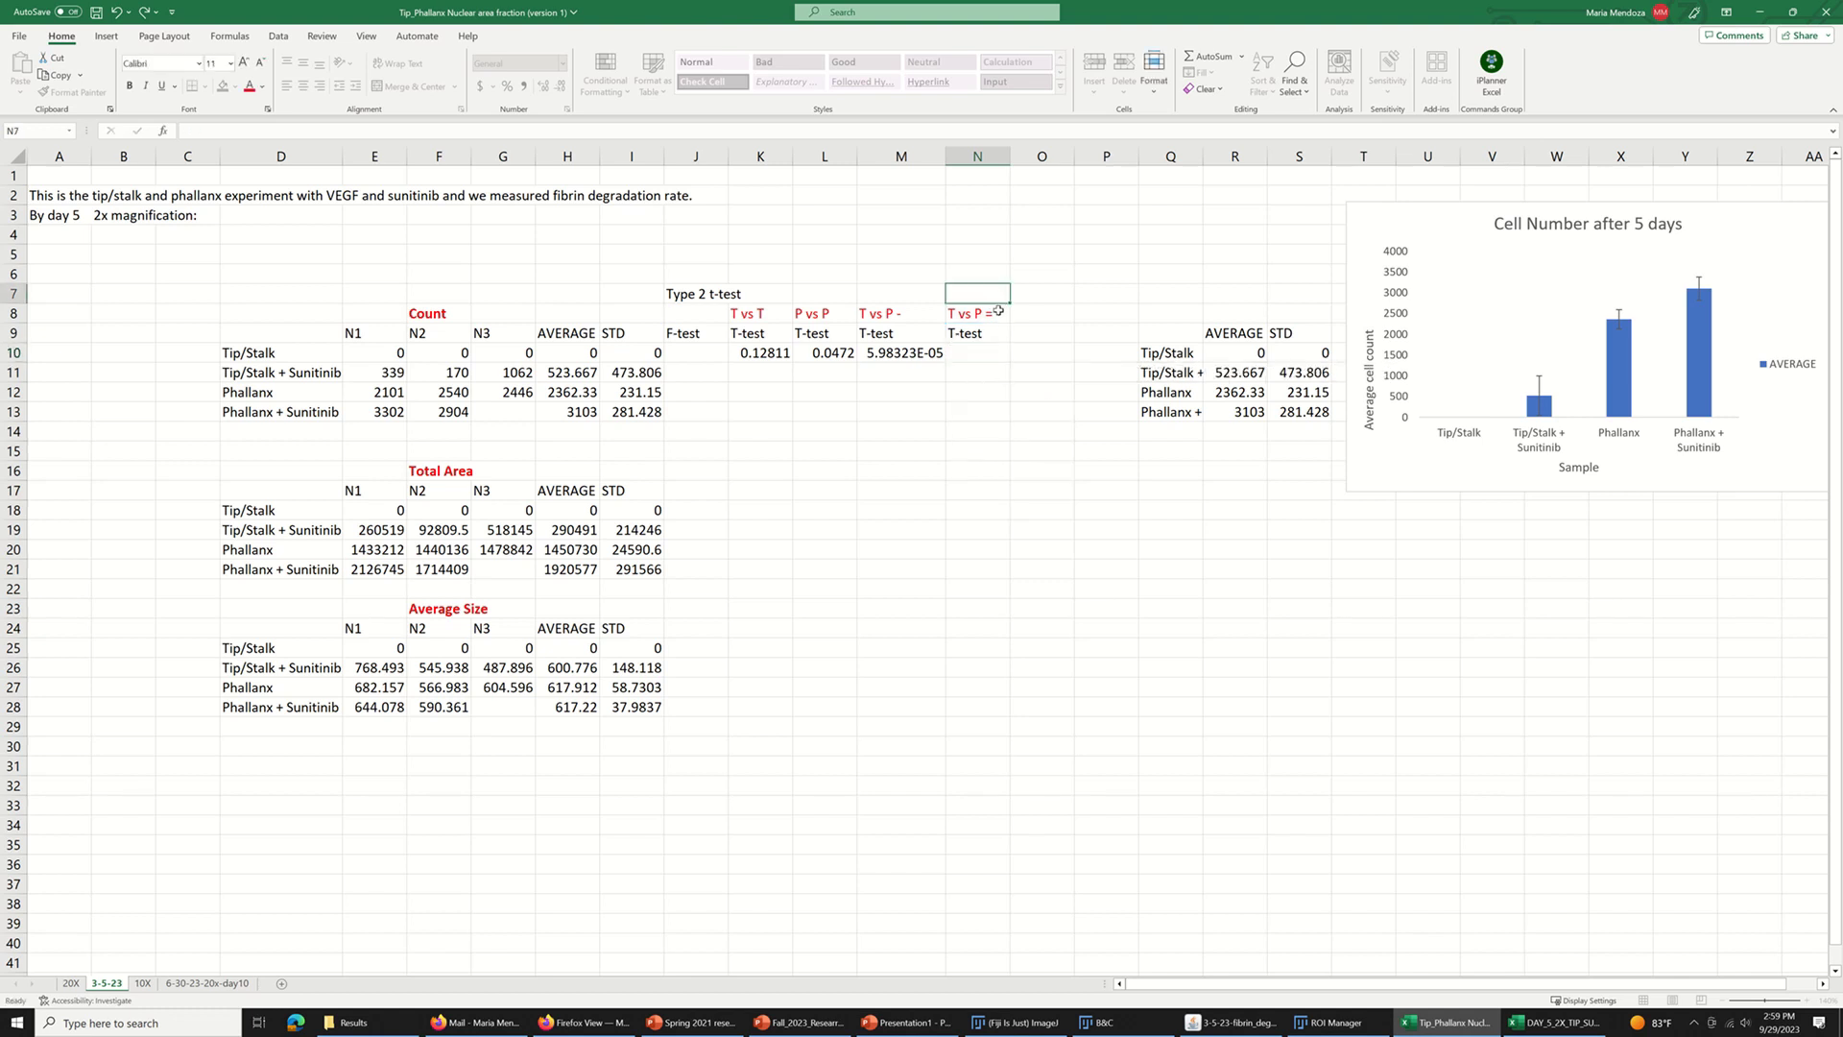
pyautogui.doubleClick(999, 314)
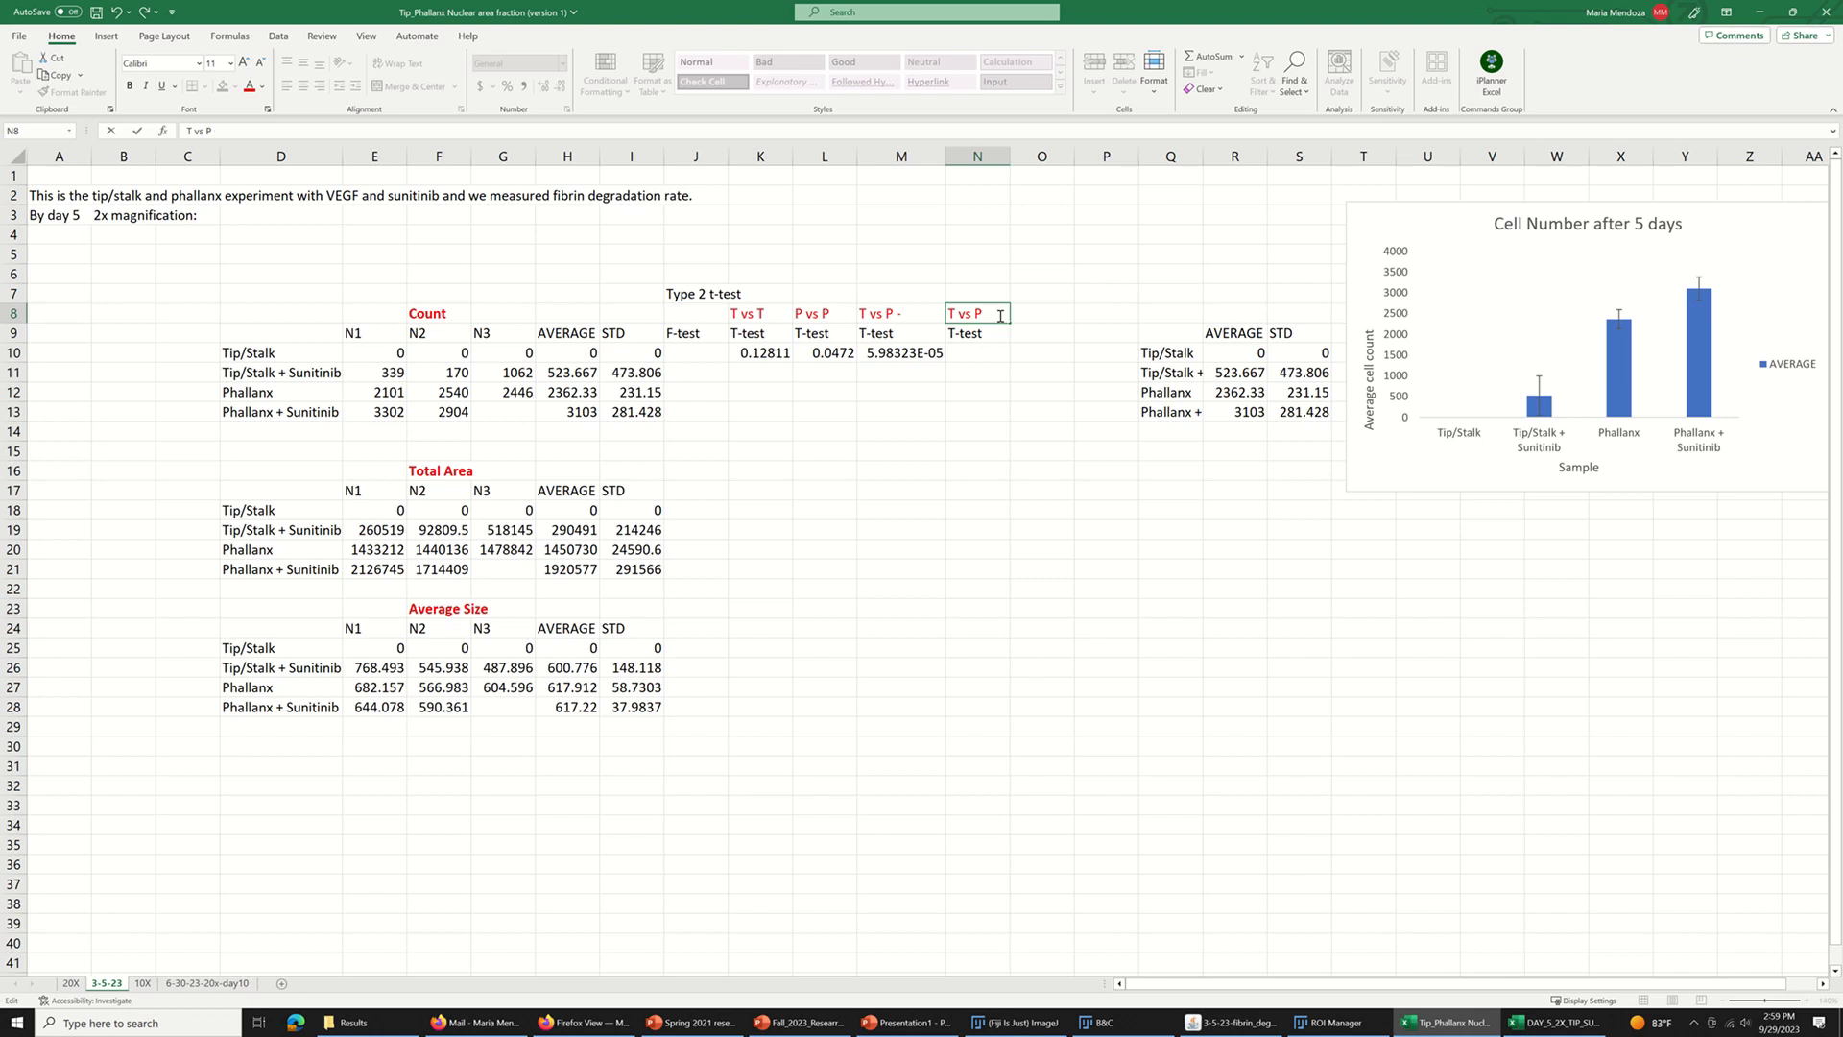
pyautogui.click(979, 355)
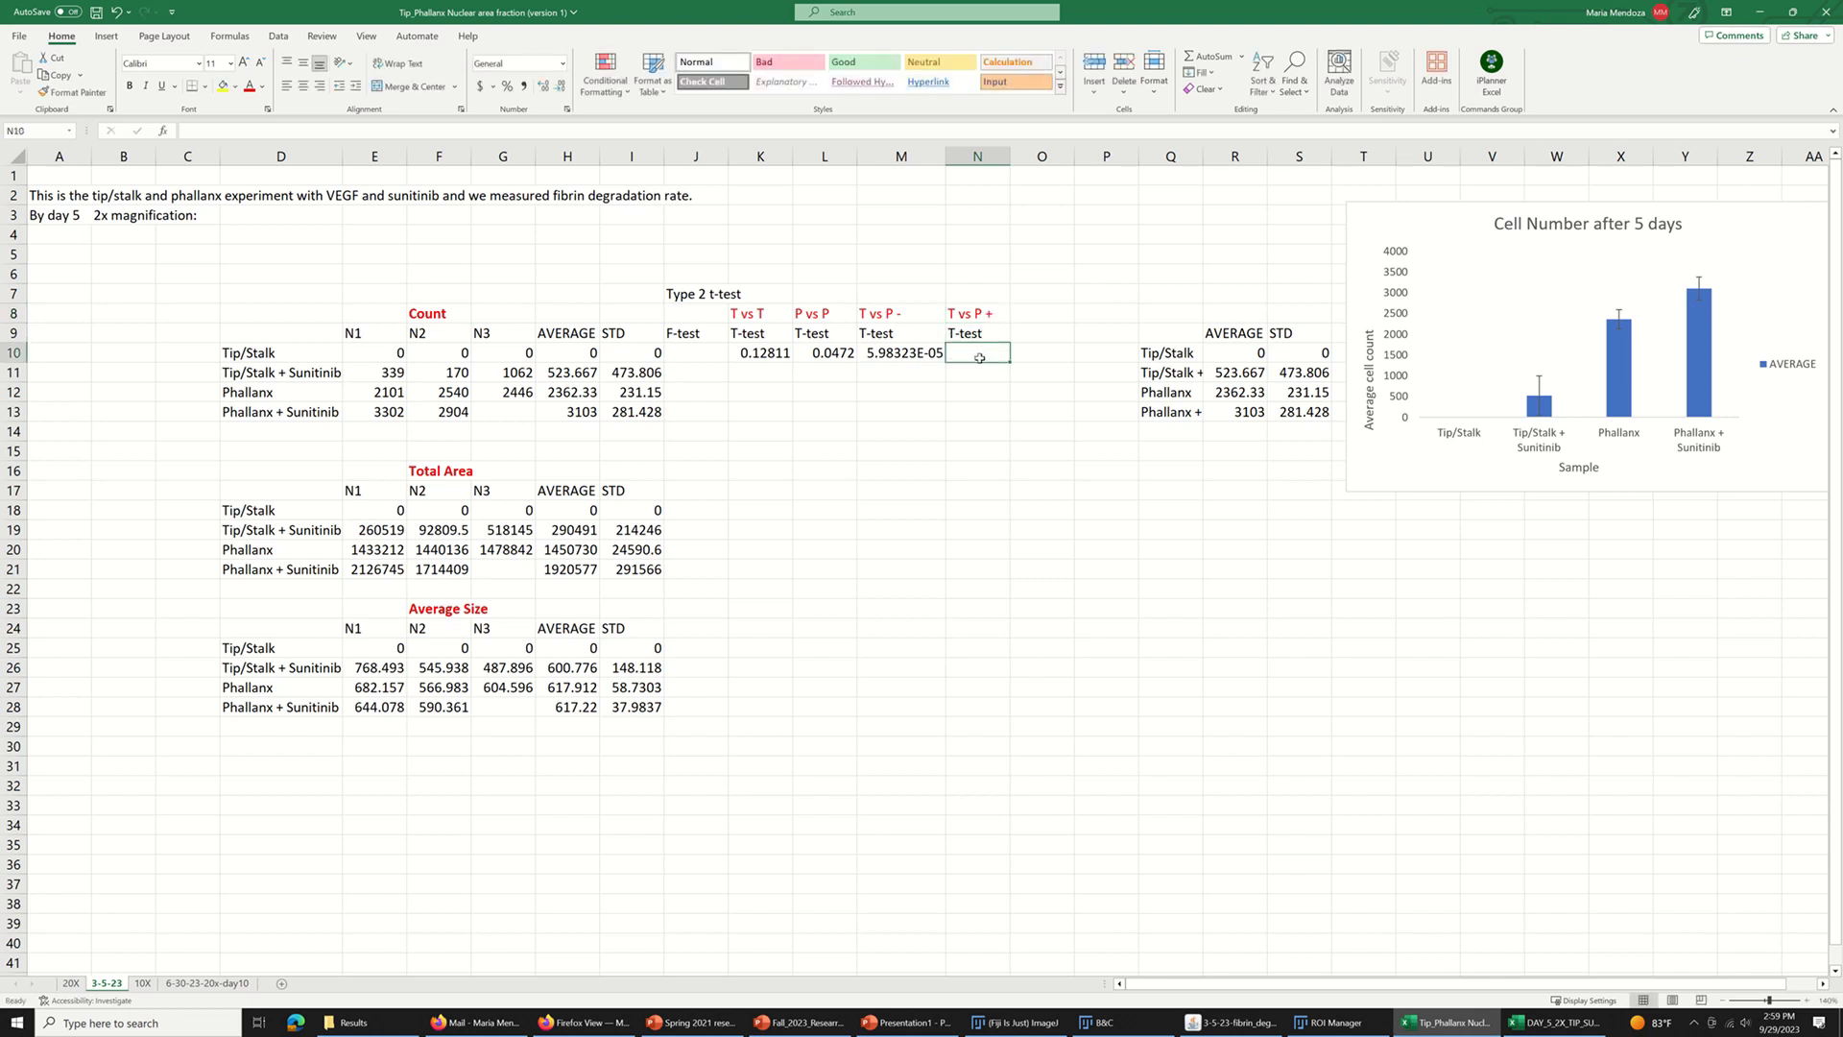
# - Enter =TTEST(E11:G11,E13:F13,2,2) in N10 to compare the Tip/Stalk + Sunitinib and Phallanx + Sunitinib counts
pyautogui.write('=tt')
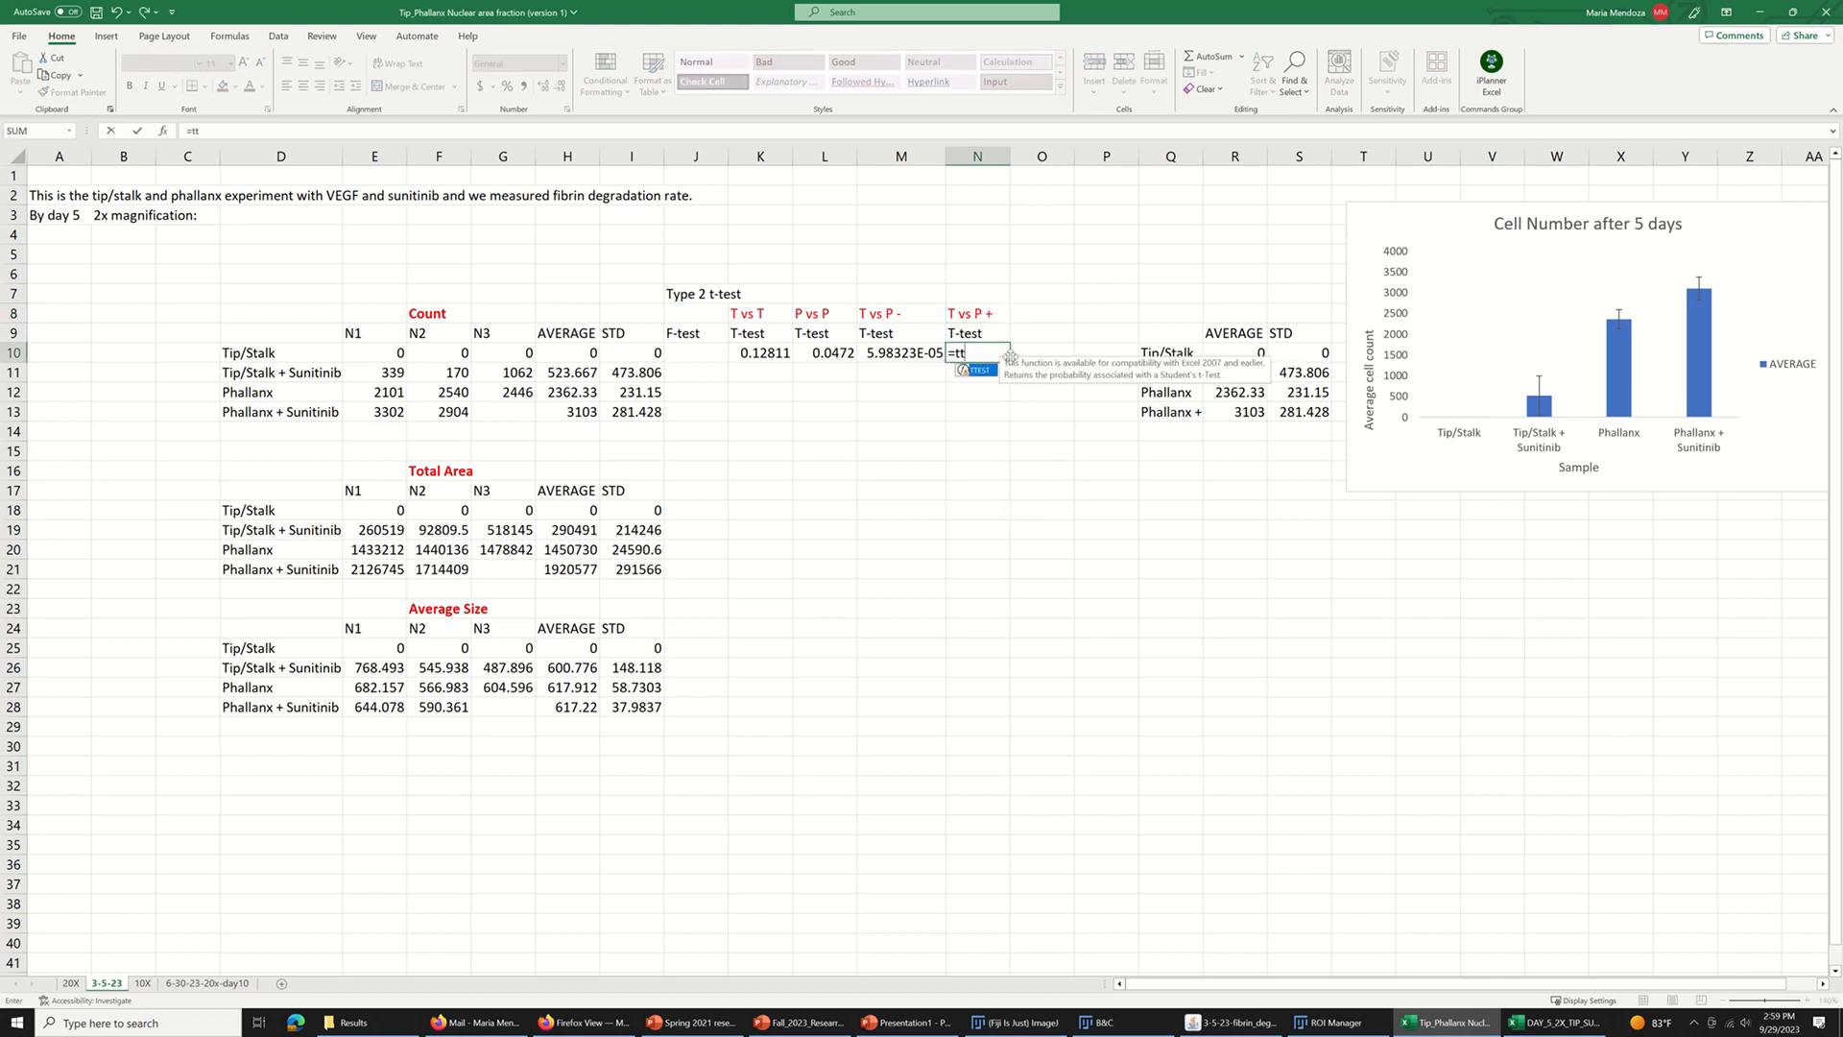
pyautogui.doubleClick(980, 371)
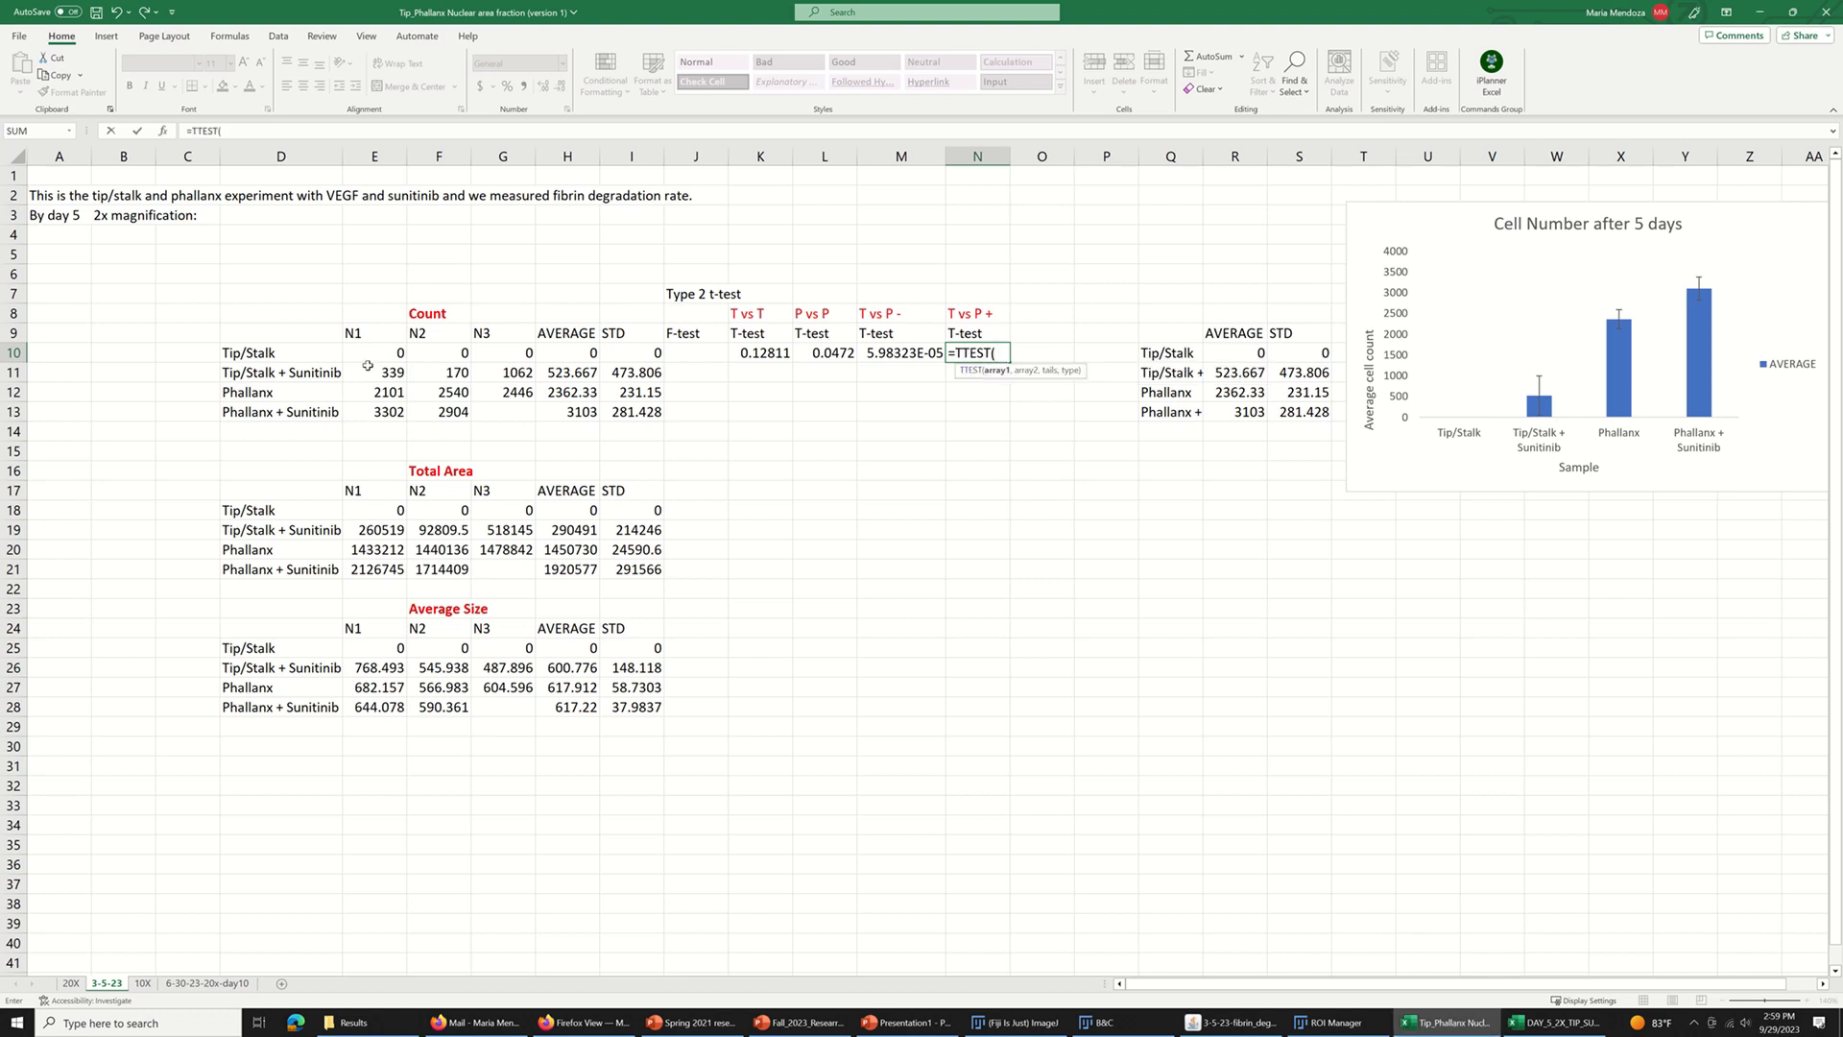
pyautogui.moveTo(368, 366); pyautogui.dragTo(492, 376)
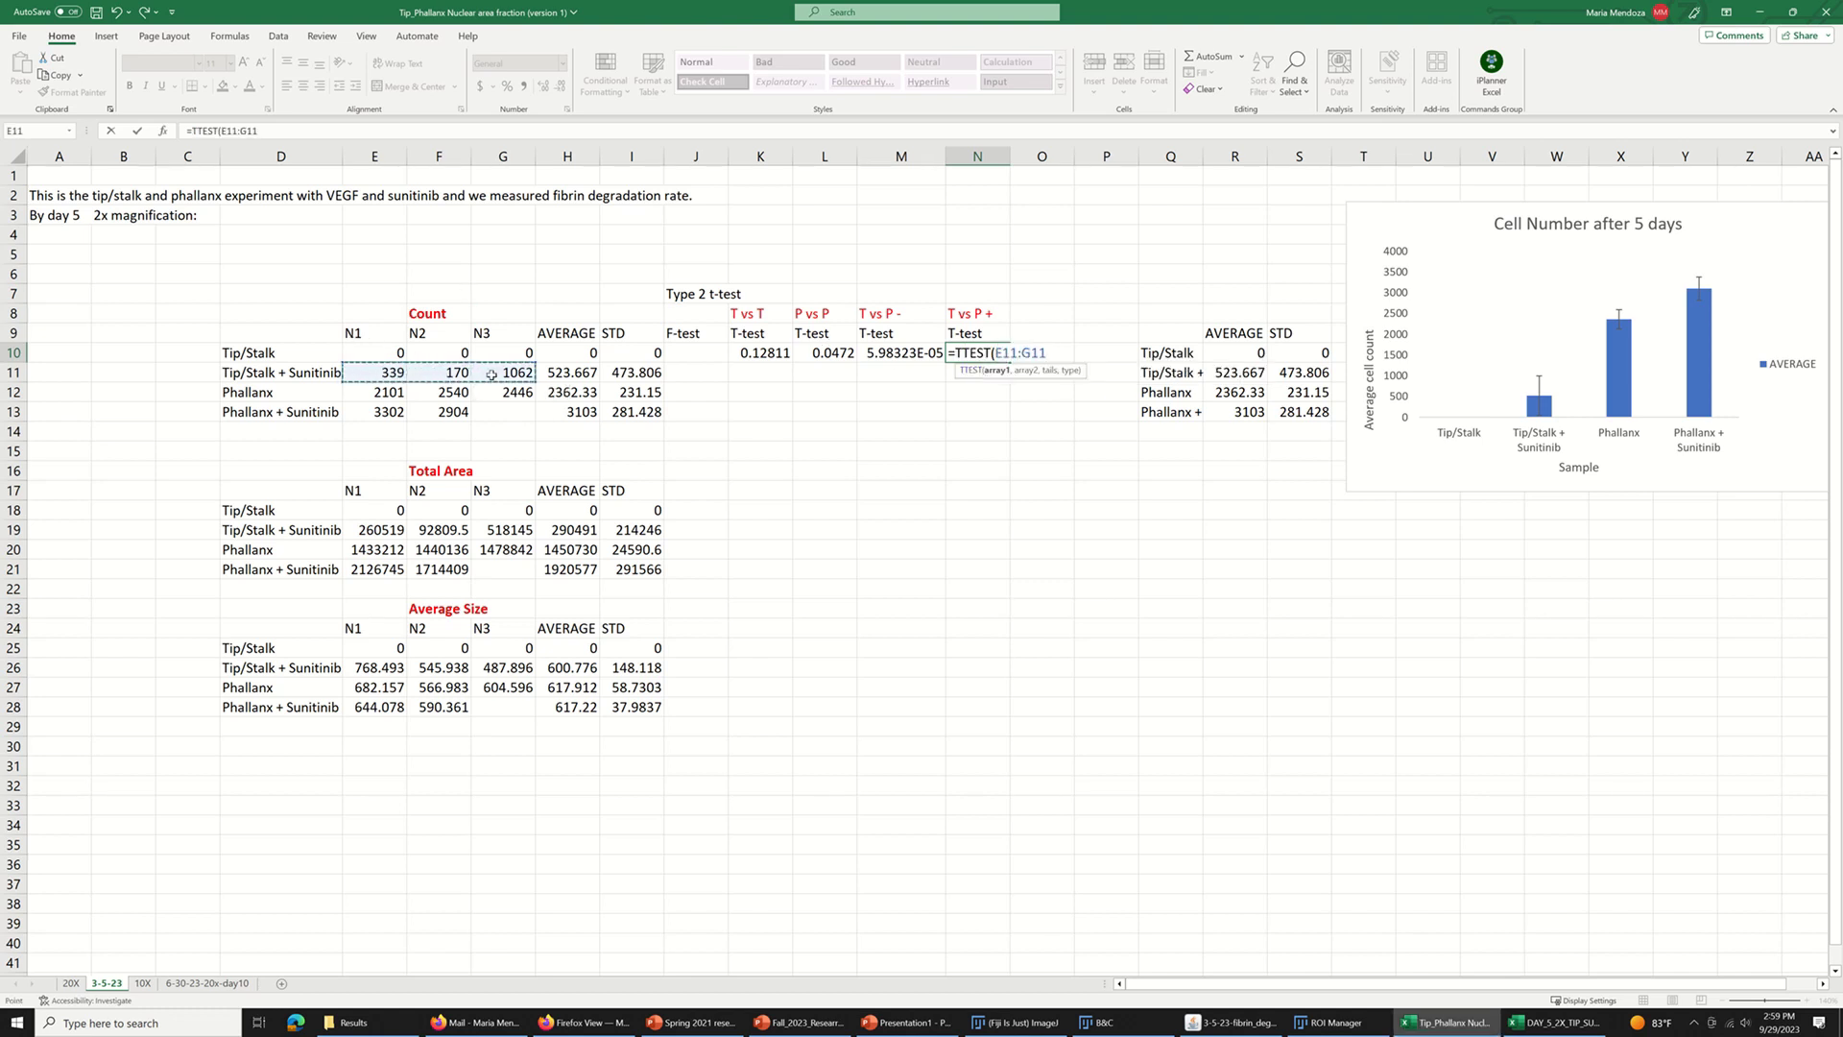
pyautogui.write(',')
pyautogui.moveTo(357, 413); pyautogui.dragTo(432, 413)
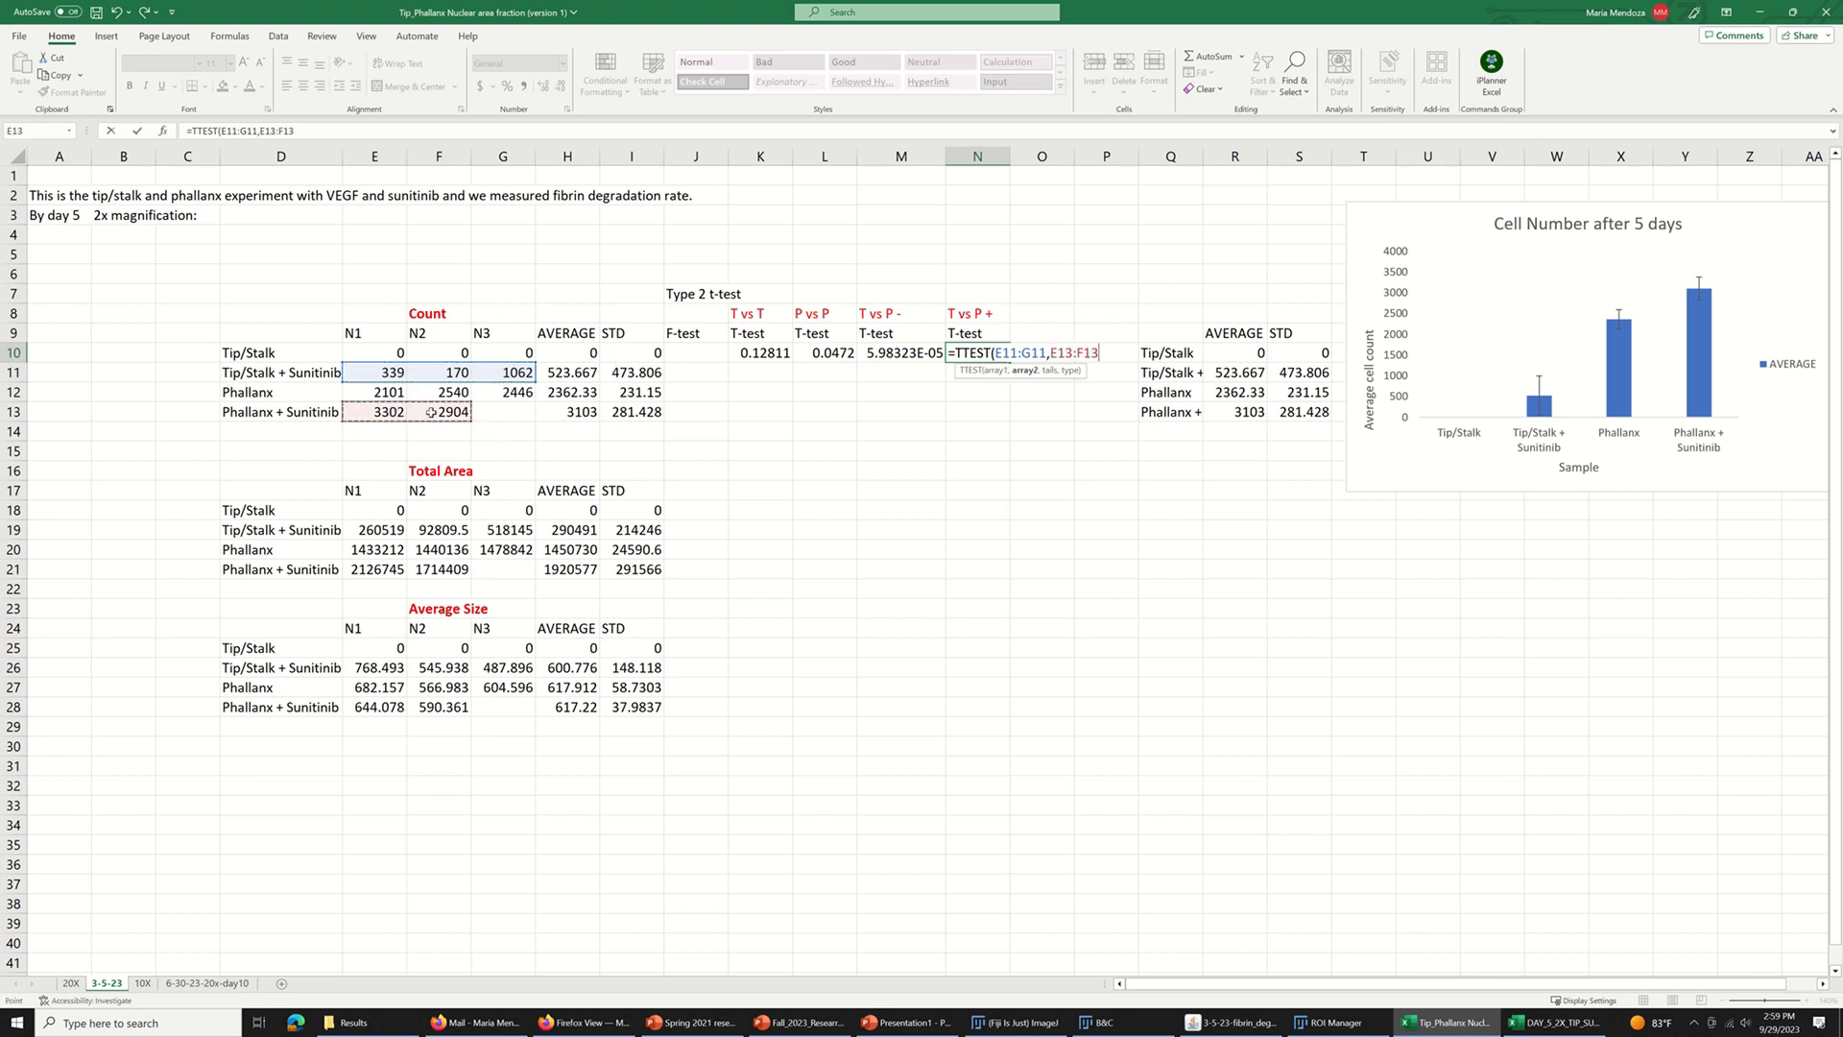
pyautogui.write(',')
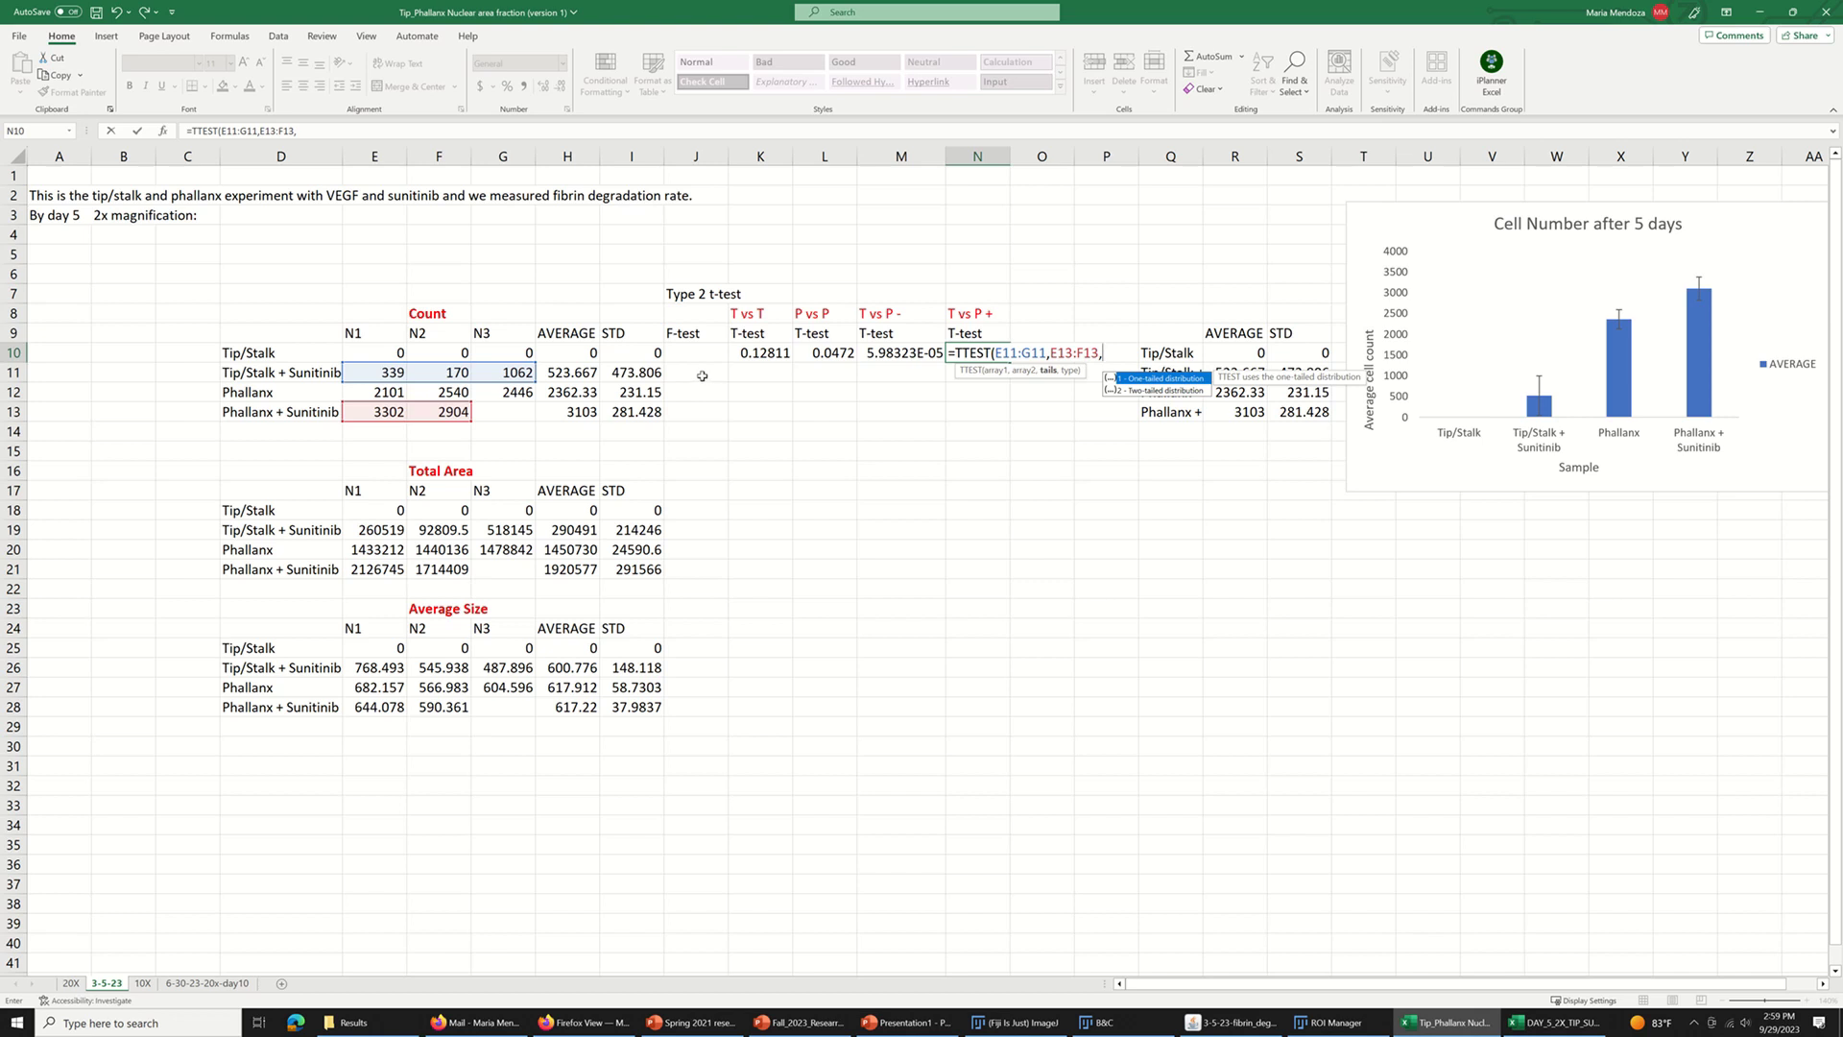
pyautogui.write('2,')
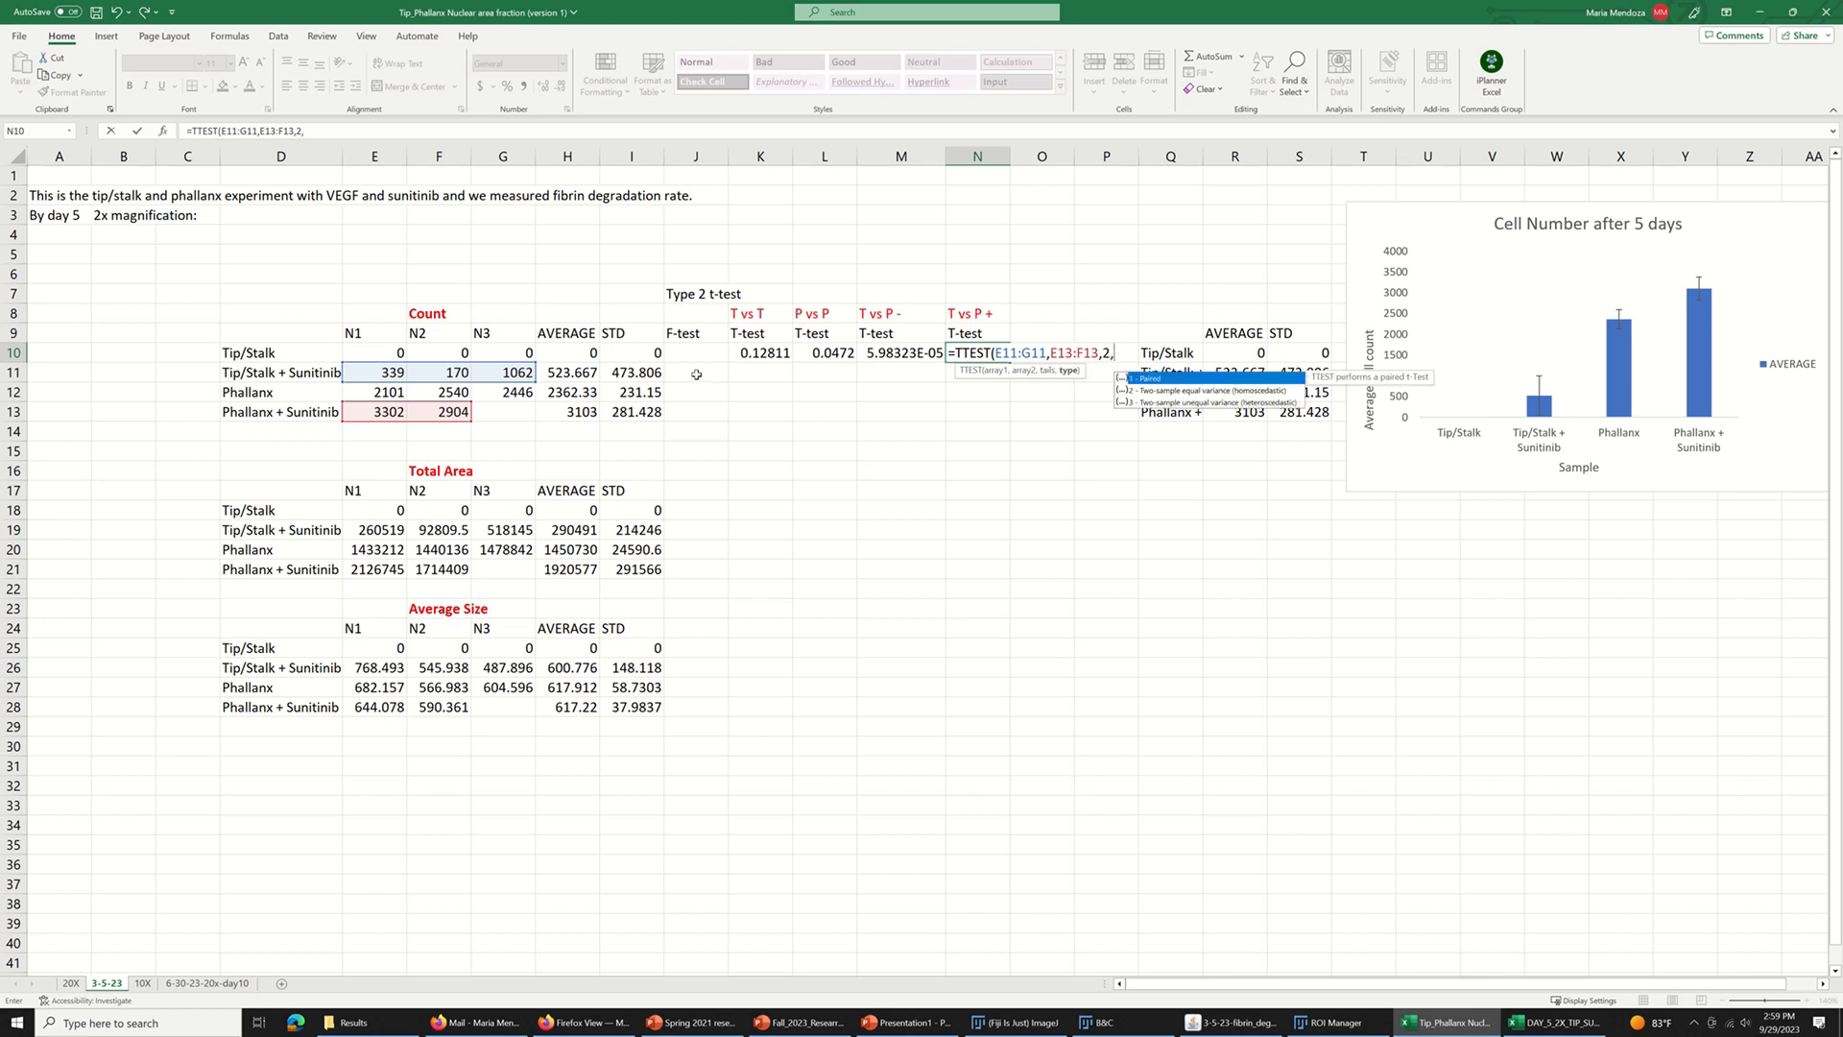
pyautogui.write('2)')
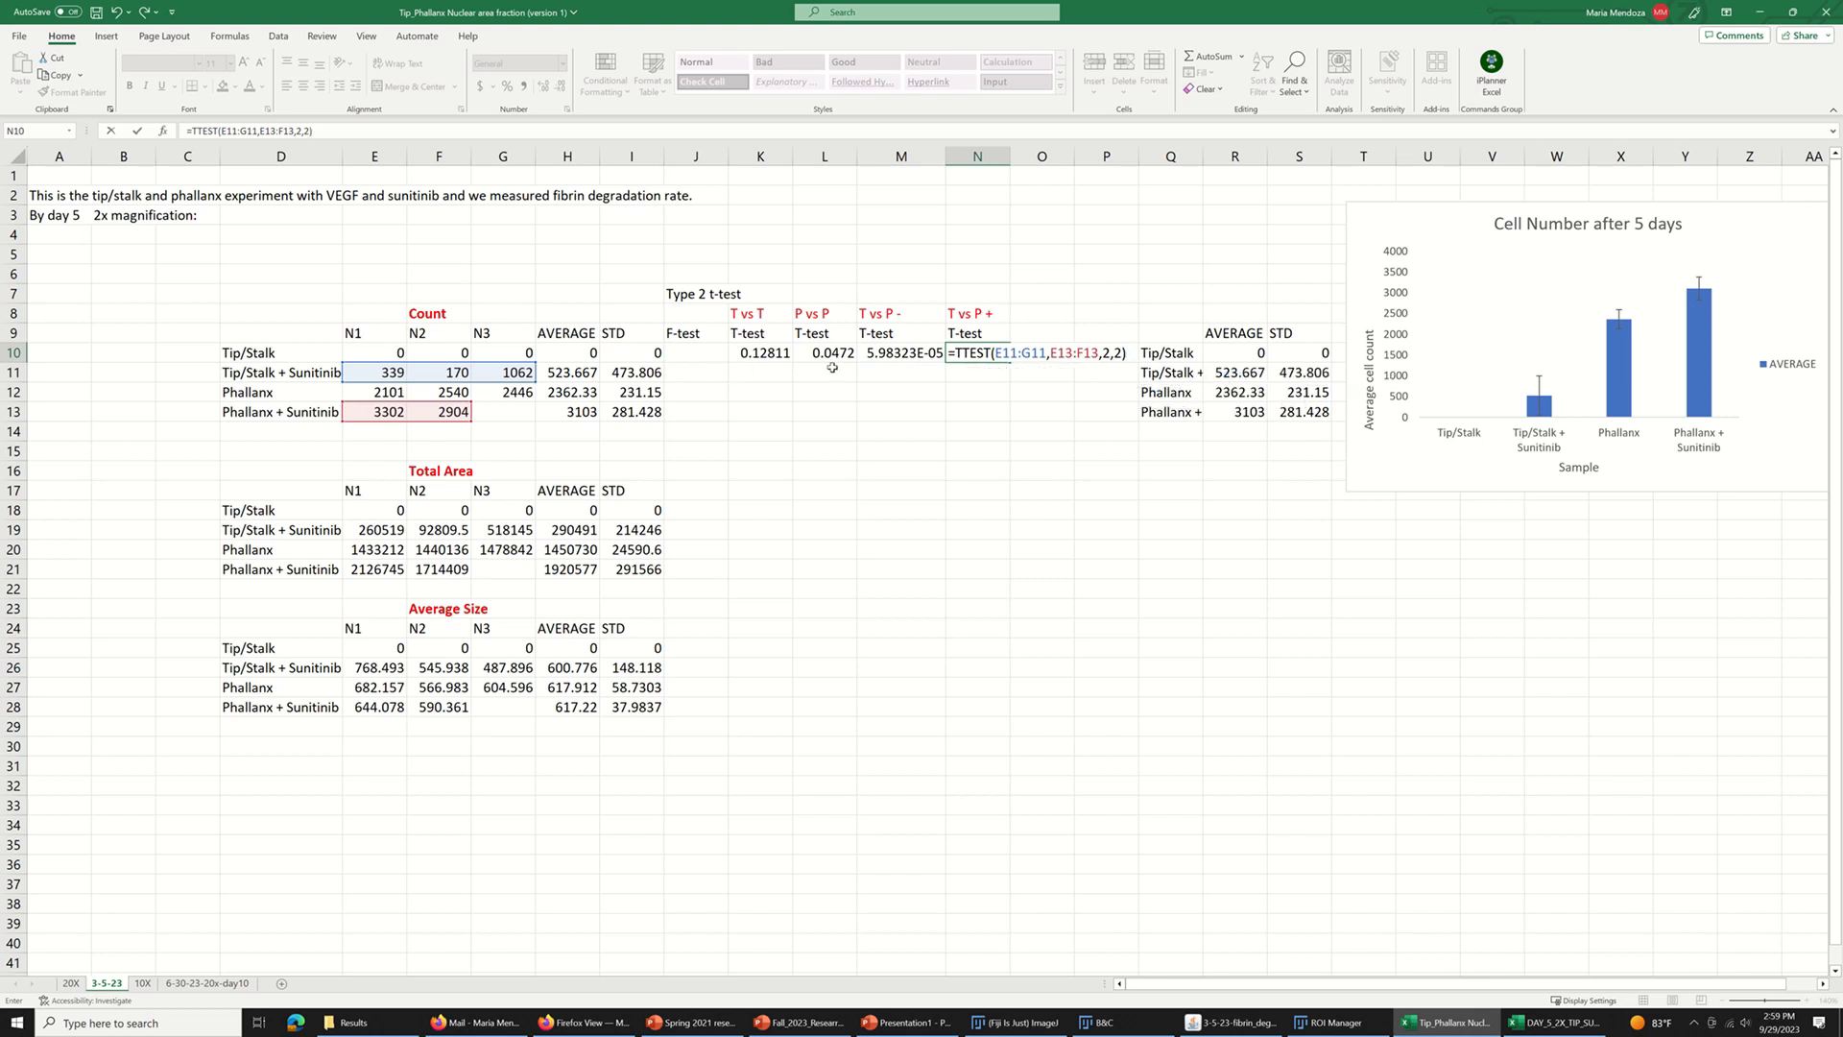
pyautogui.press('Return')
pyautogui.click(1051, 374)
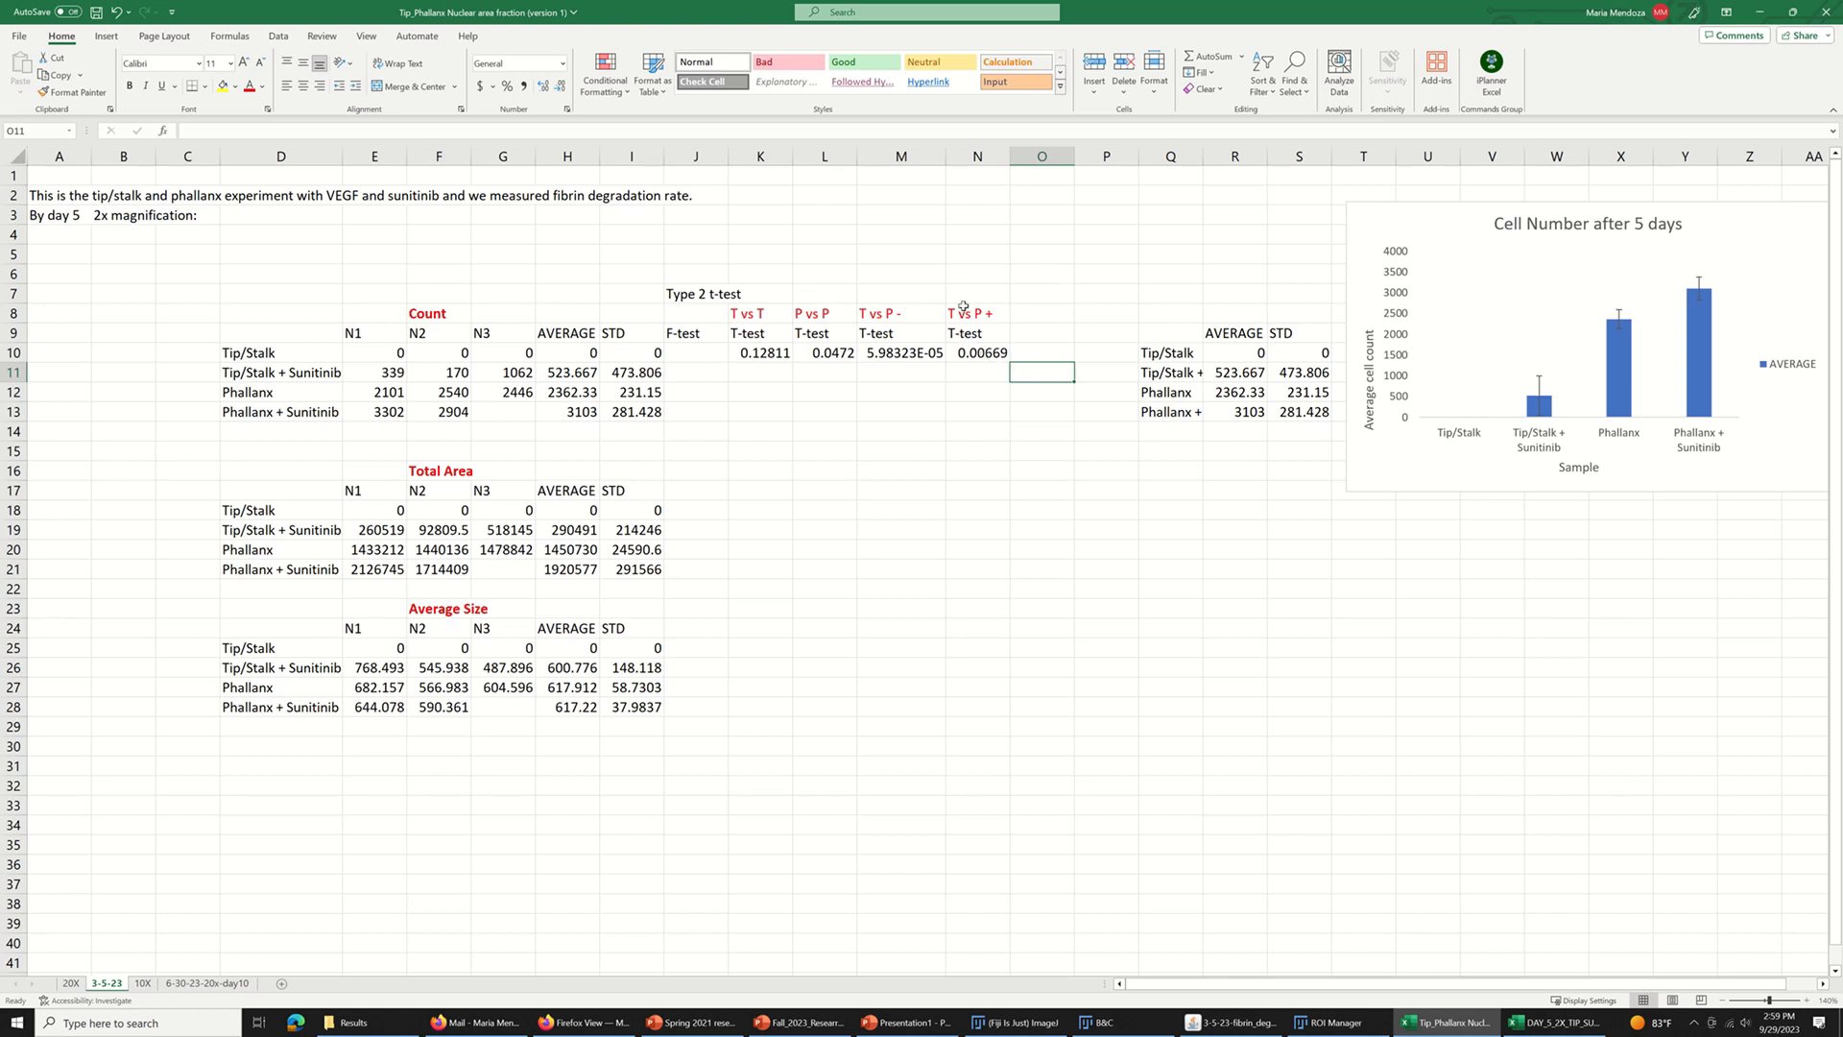
# - Copy the "Cell Number after 5 days" chart and paste it into the content placeholder on slide 3 of Presentation1 in PowerPoint
pyautogui.click(1430, 211)
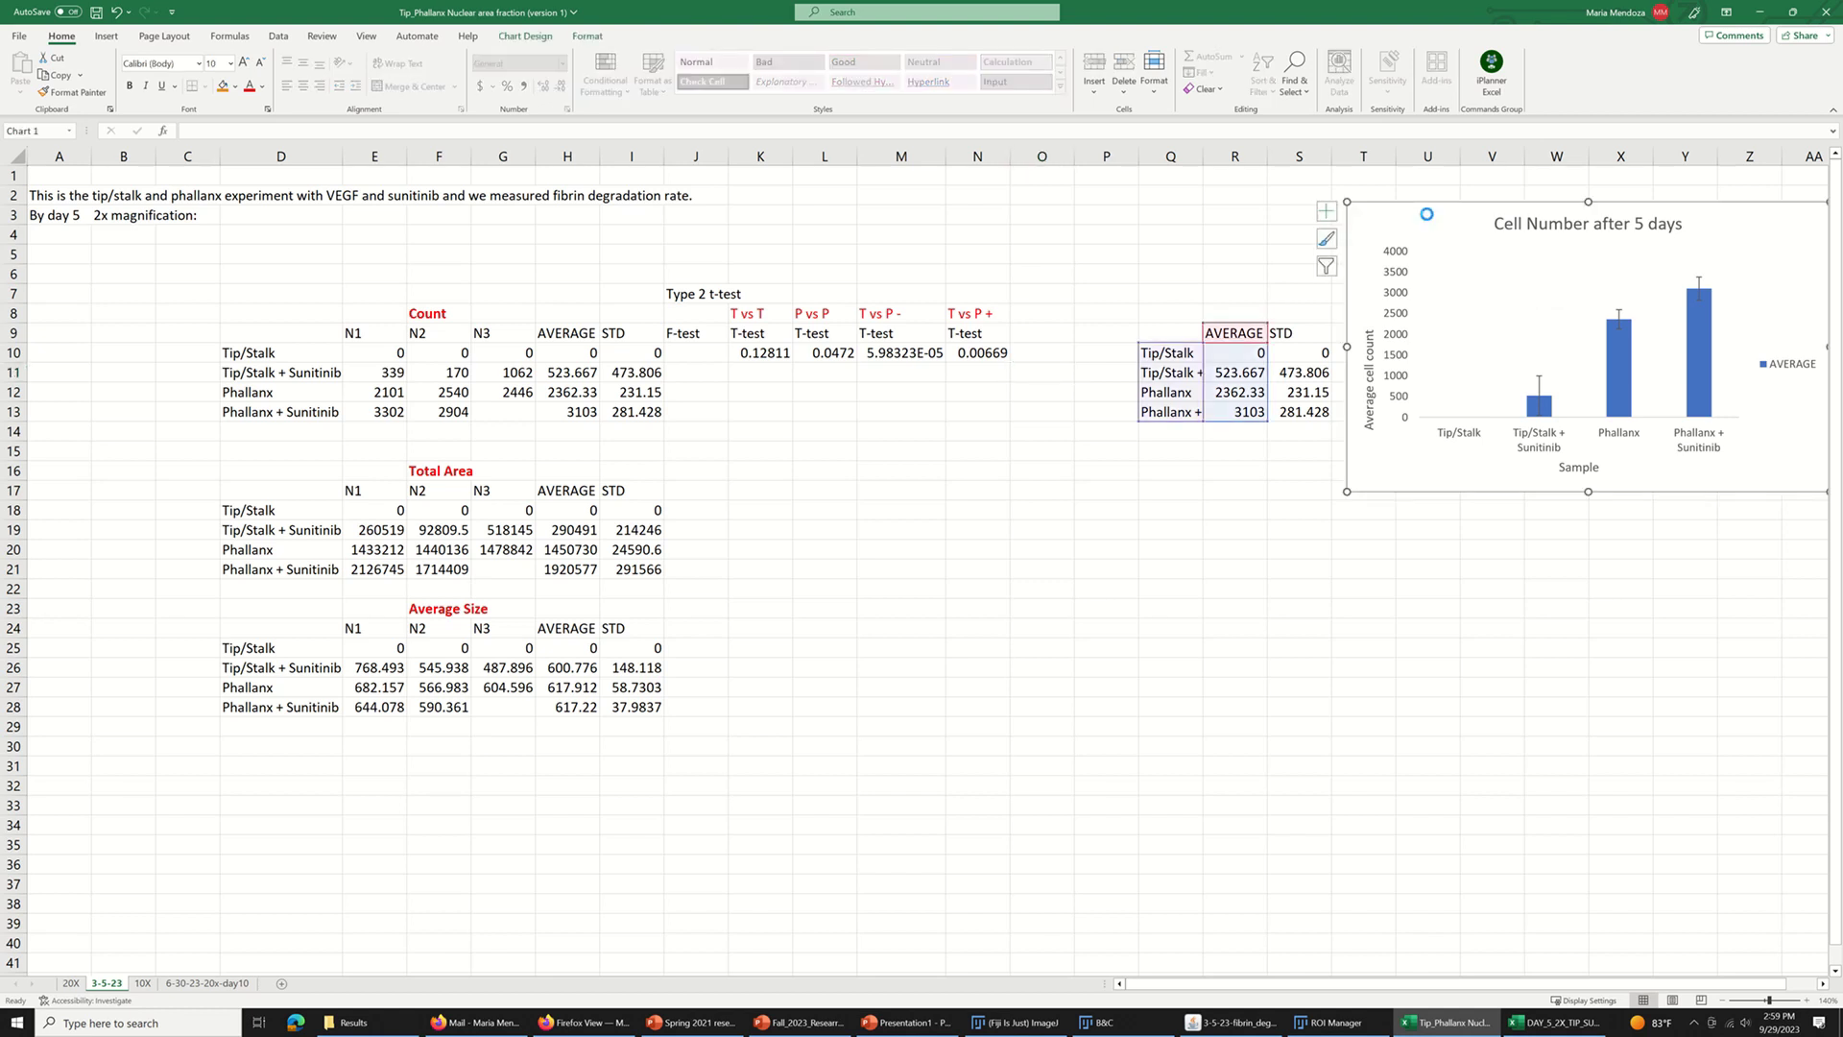
pyautogui.click(895, 1023)
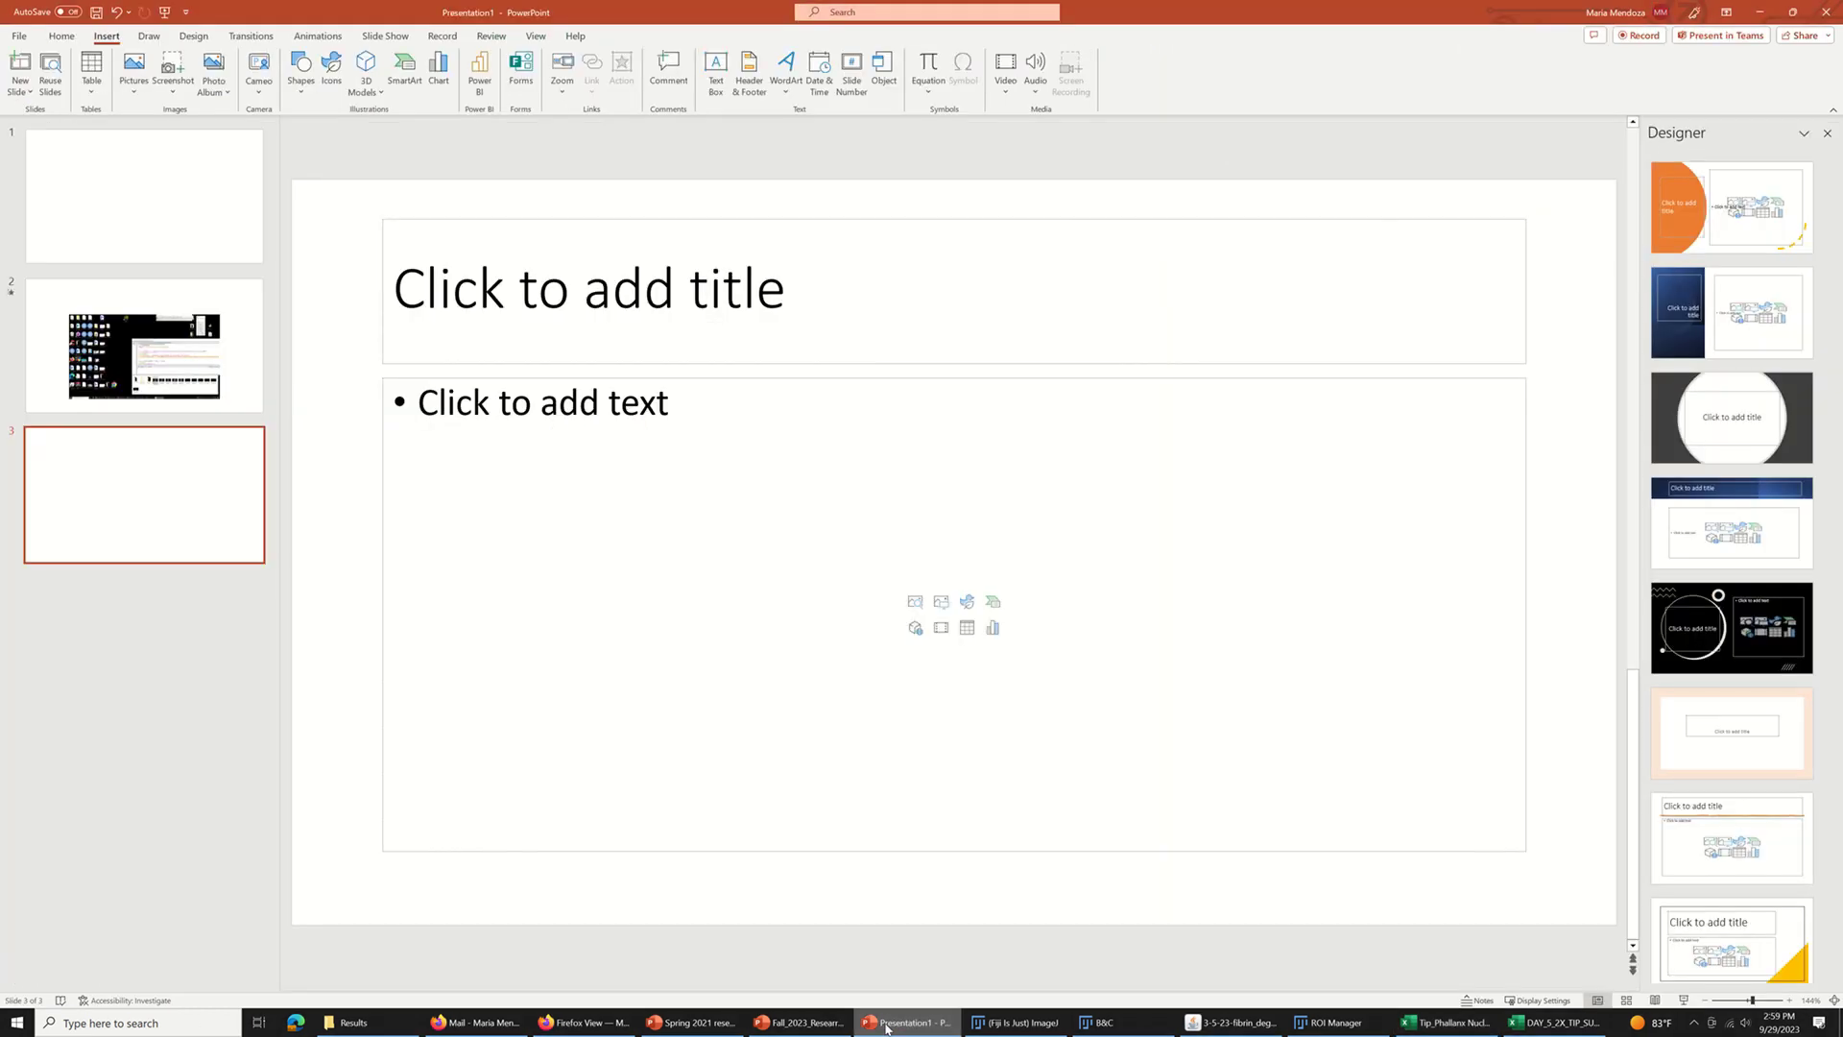
pyautogui.click(895, 1023)
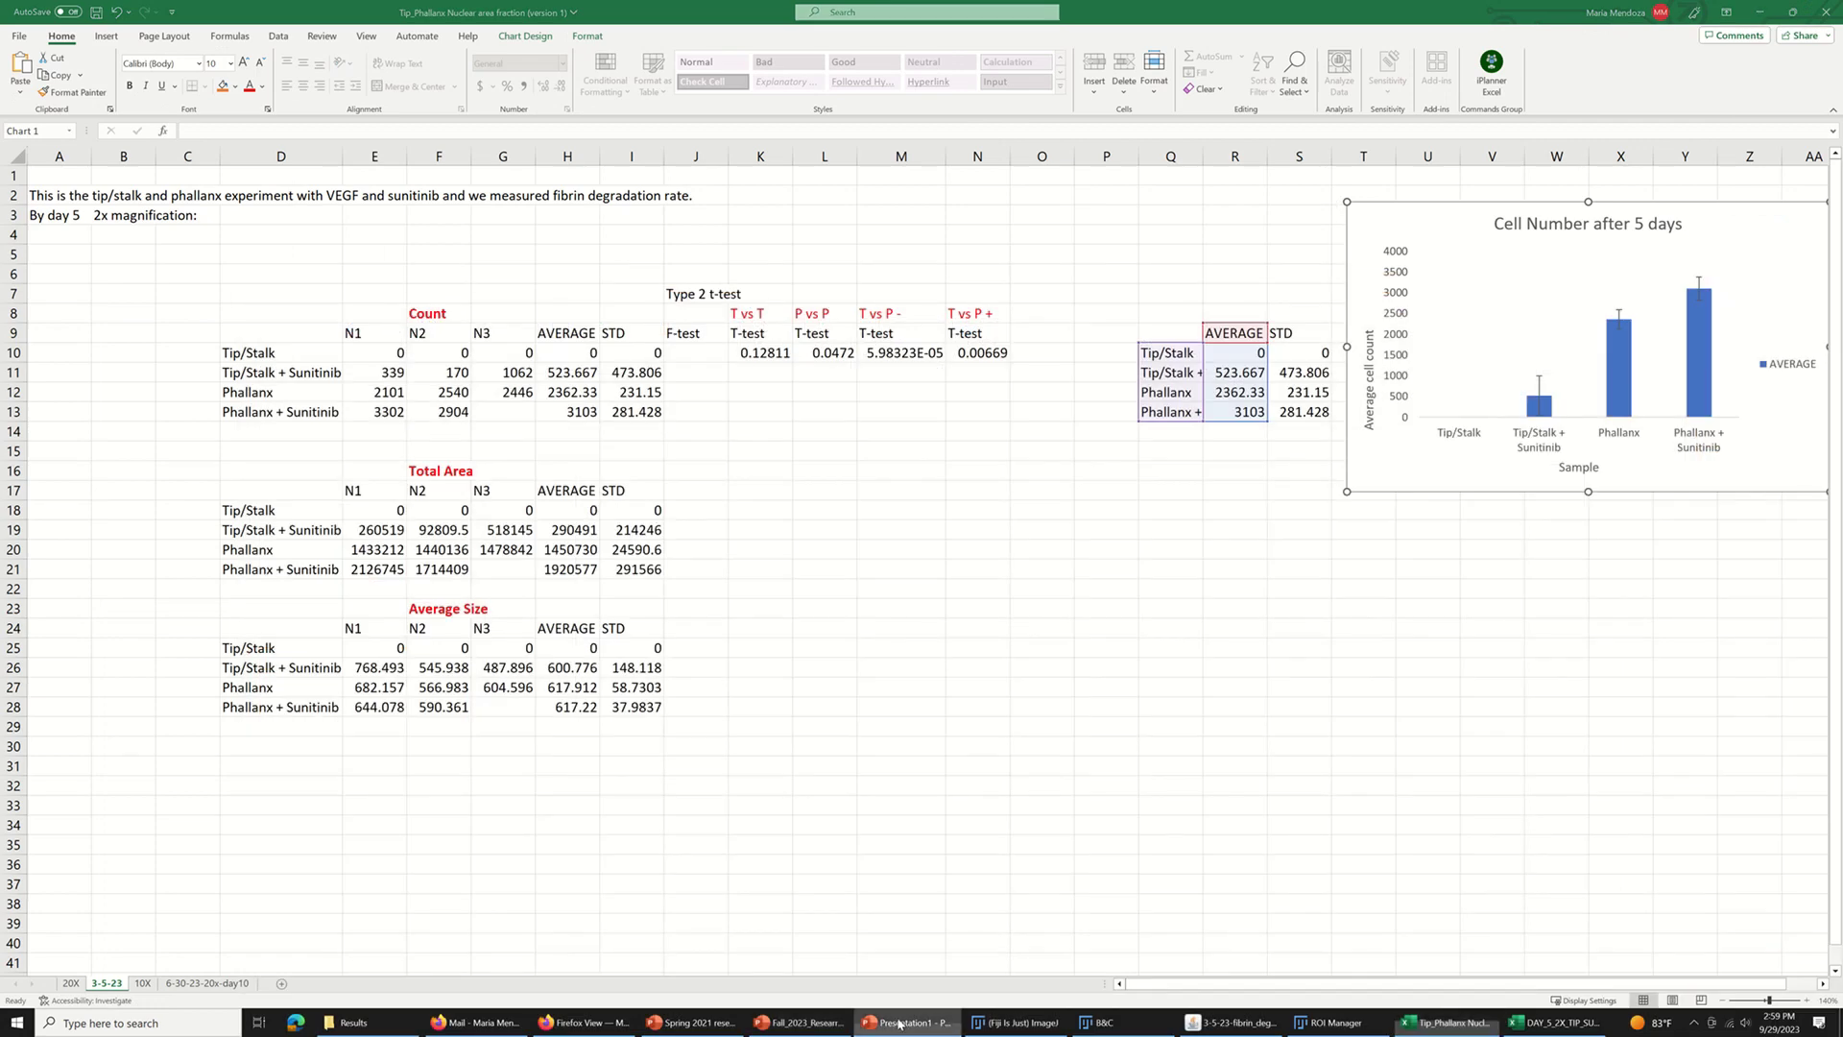
pyautogui.click(871, 1024)
pyautogui.click(182, 527)
pyautogui.click(609, 625)
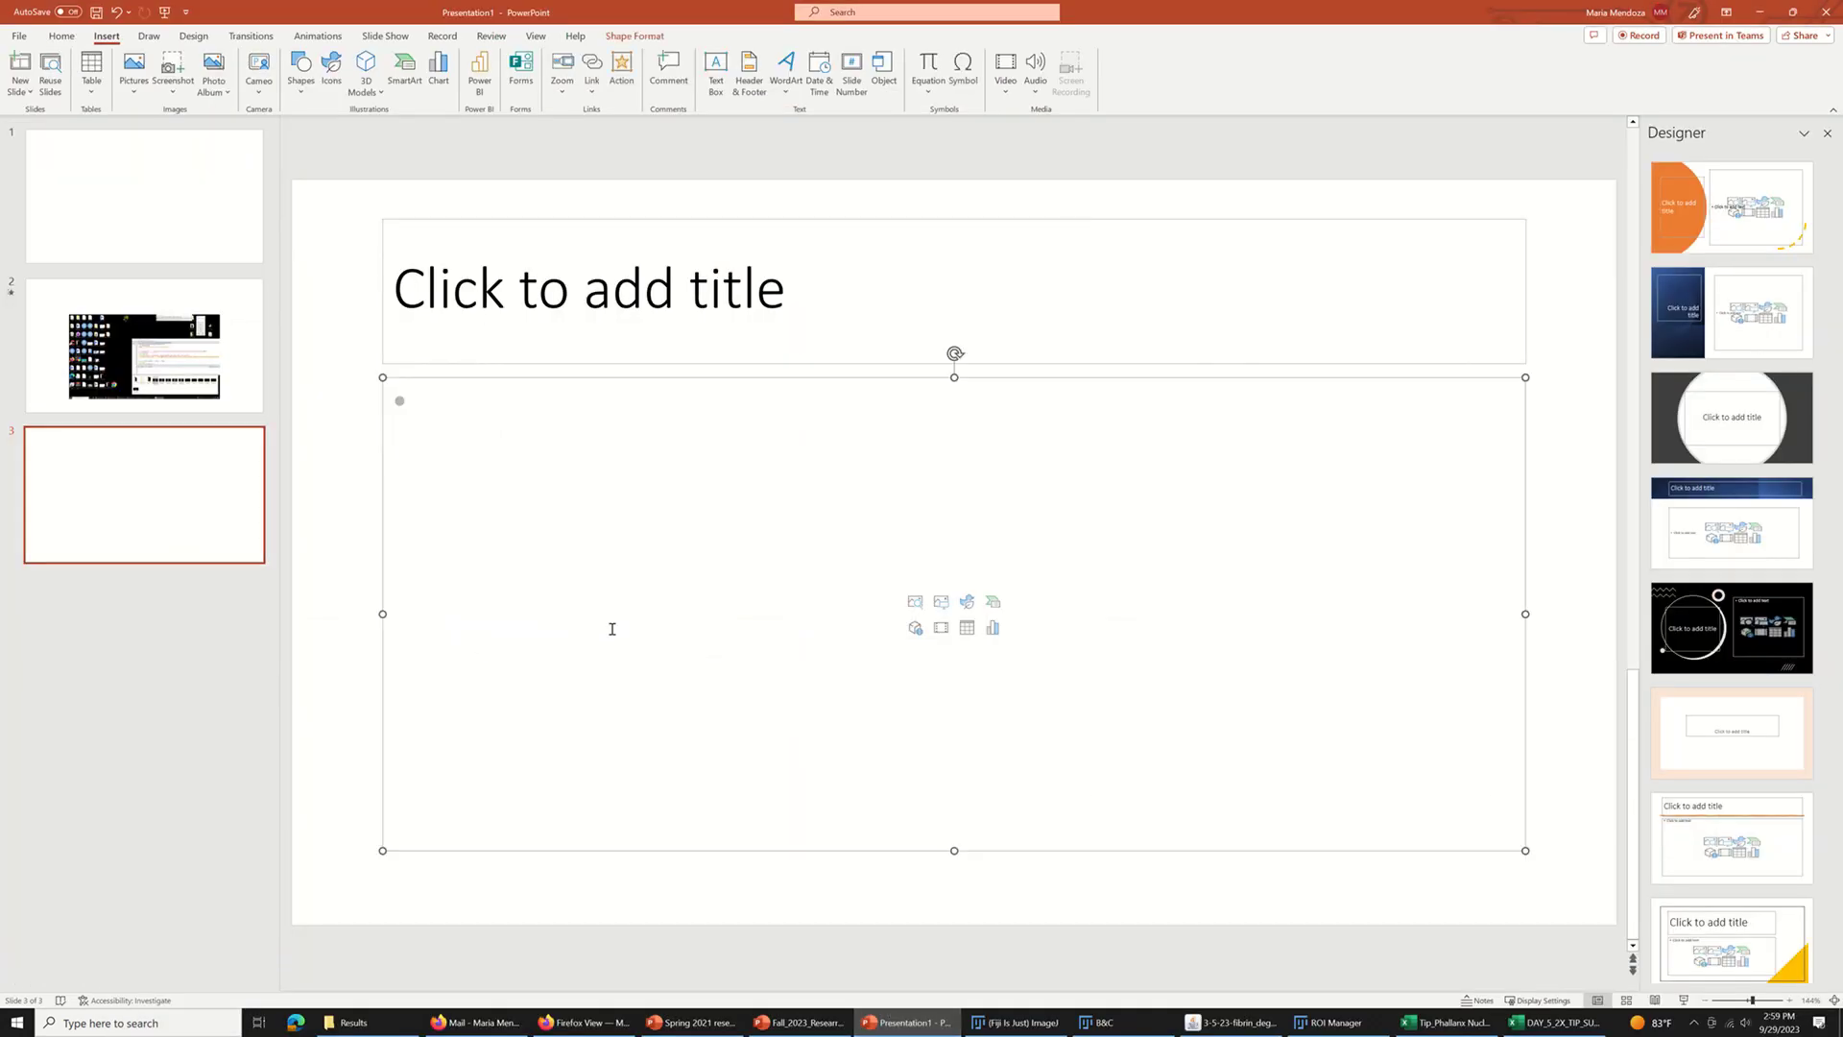
pyautogui.rightClick(608, 625)
pyautogui.click(612, 283)
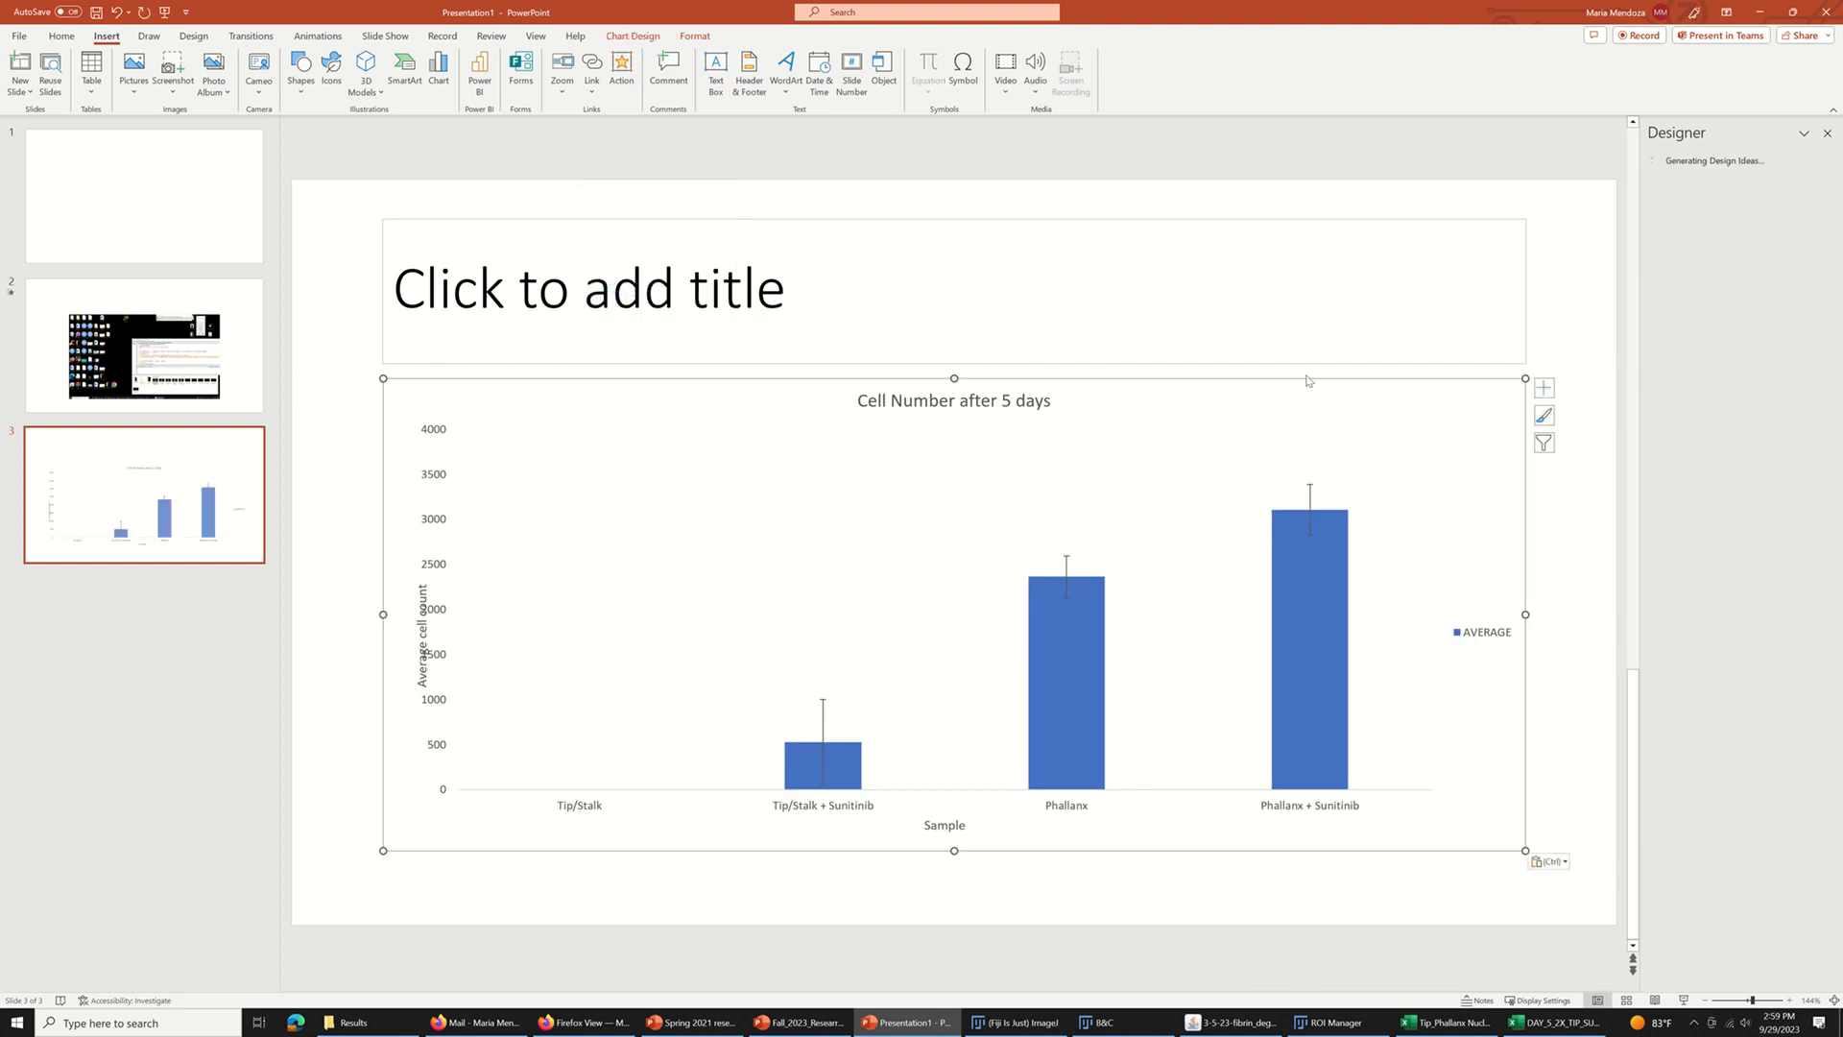
# - Nudge the pasted chart slightly down on the slide and select its "Average cell count" axis title
pyautogui.moveTo(1259, 382); pyautogui.dragTo(1234, 349)
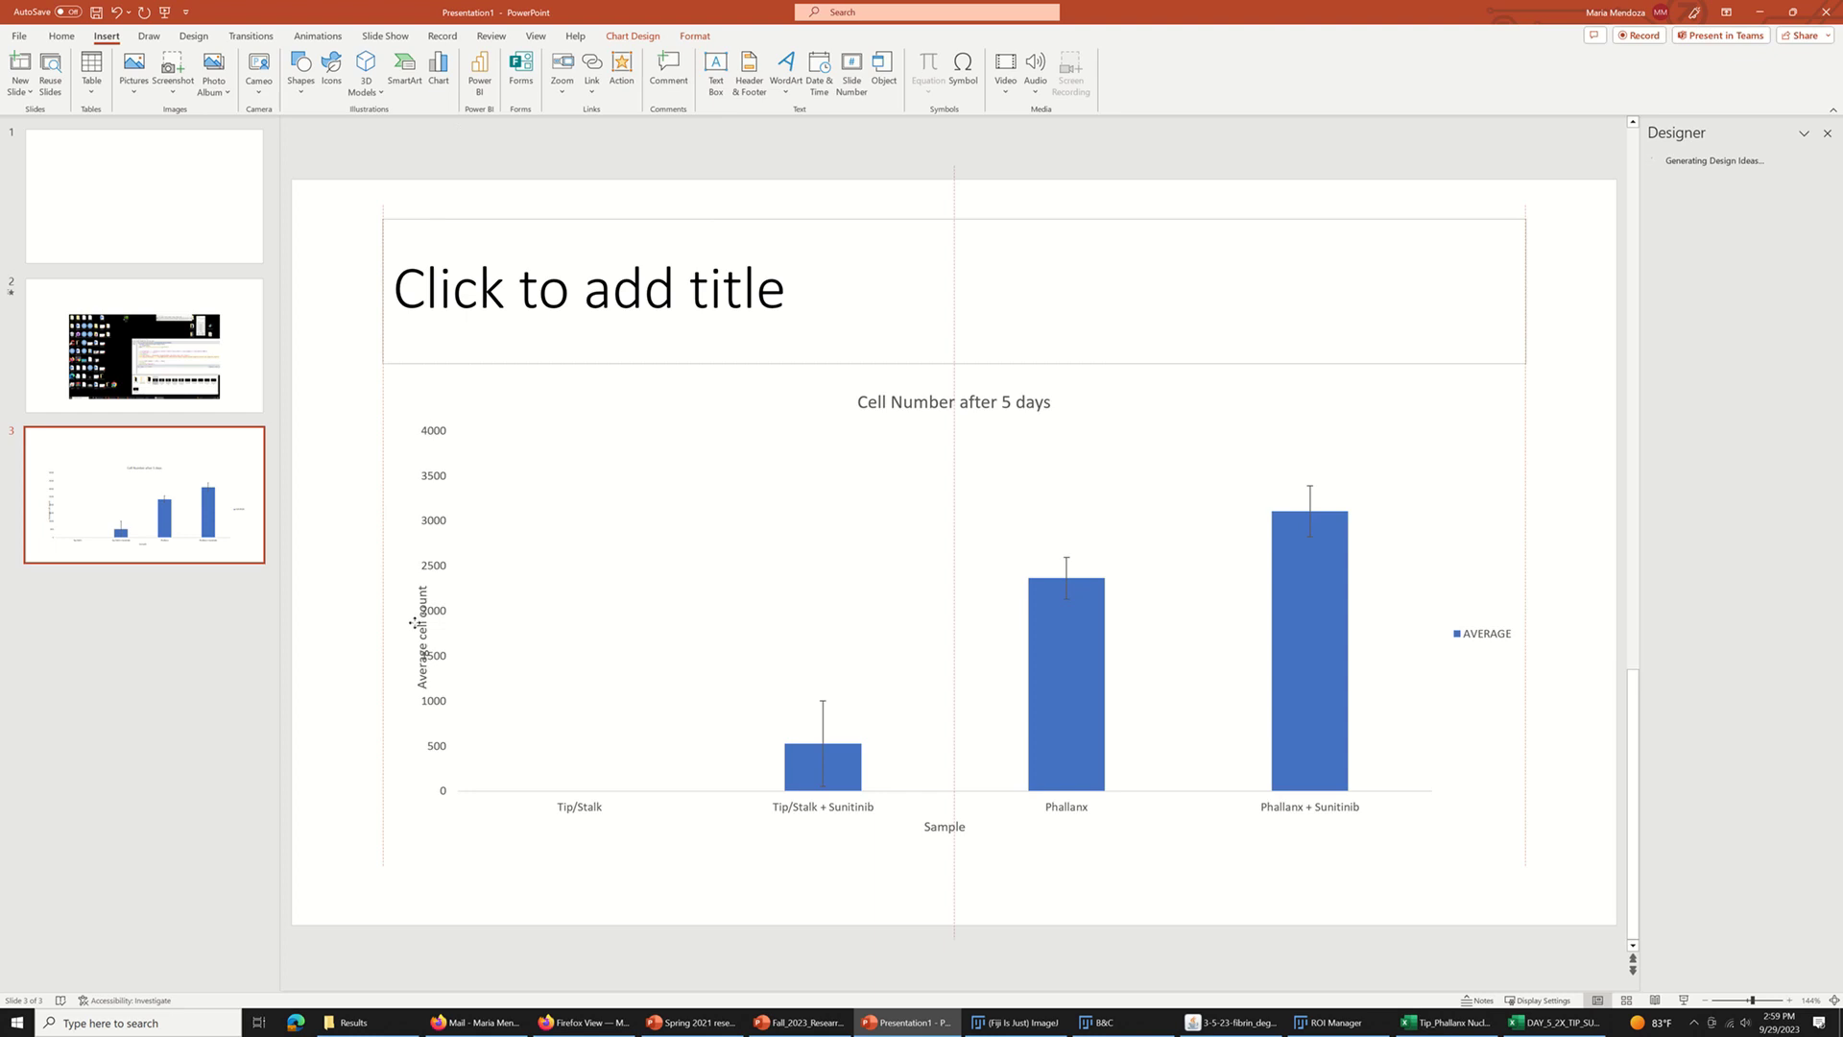
pyautogui.moveTo(409, 477); pyautogui.dragTo(409, 477)
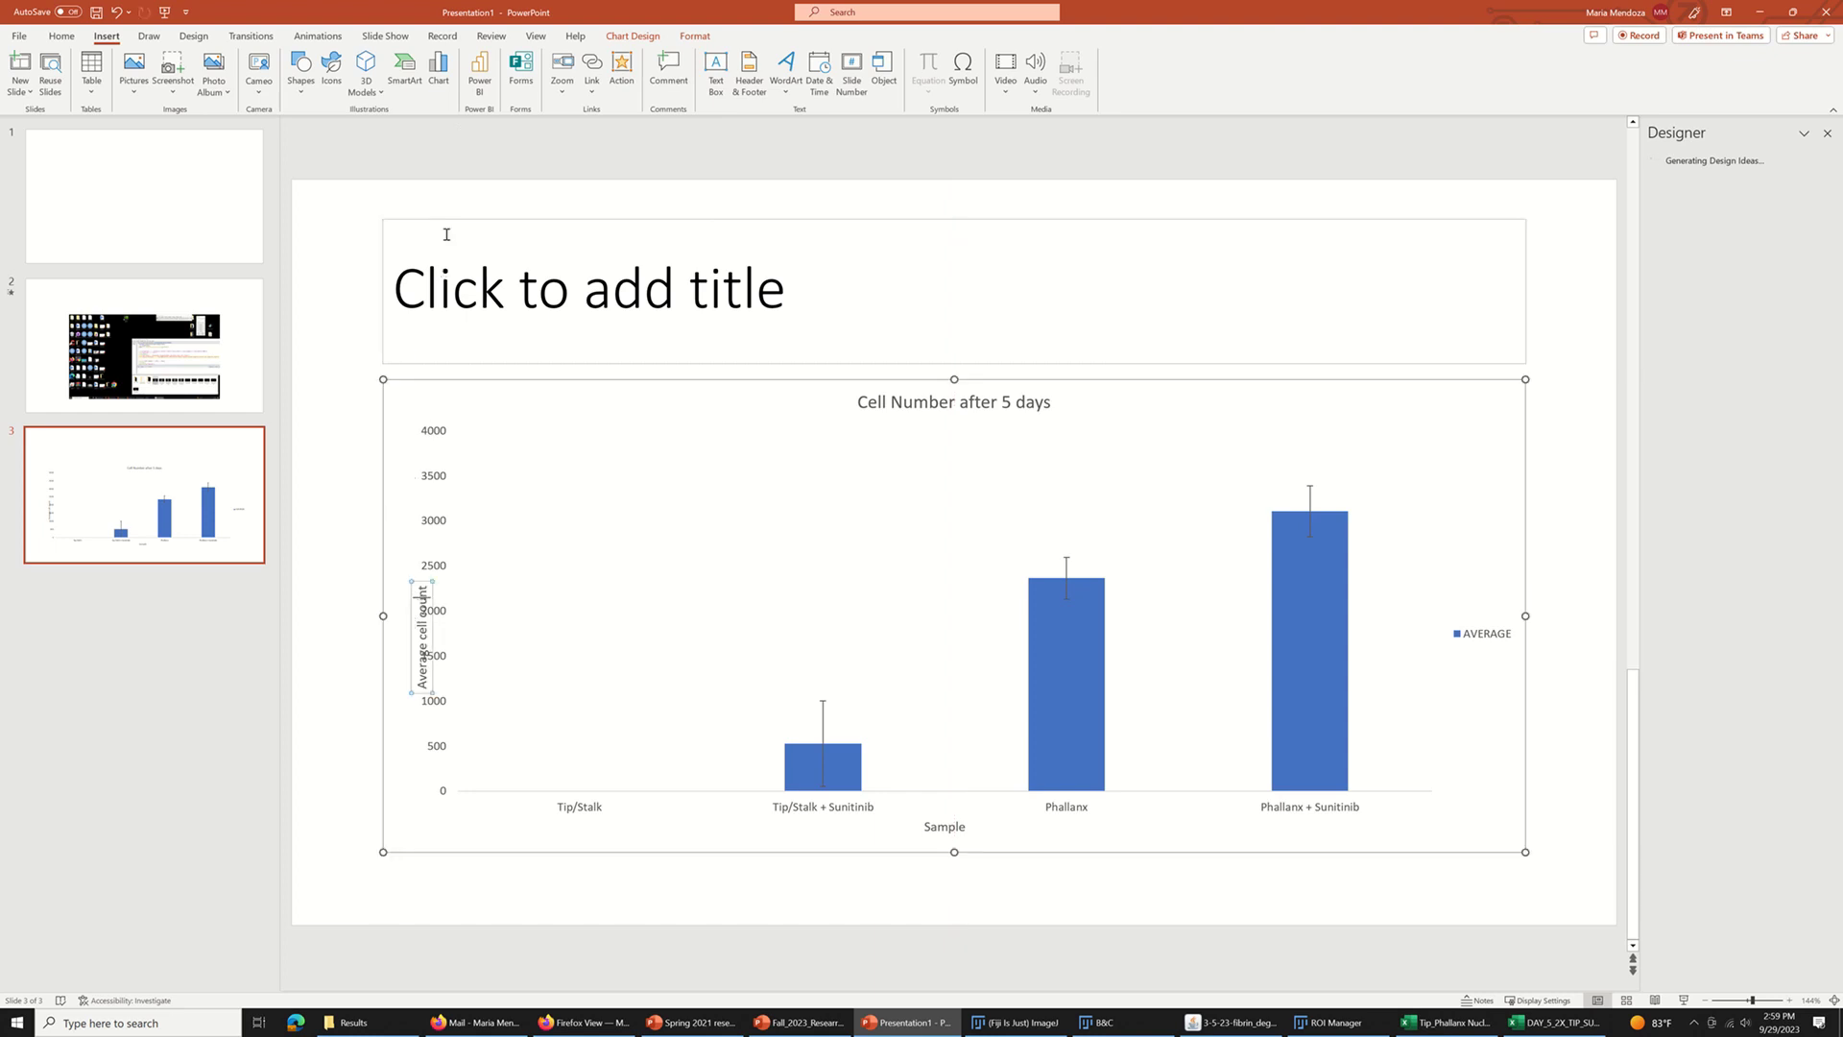
pyautogui.click(411, 607)
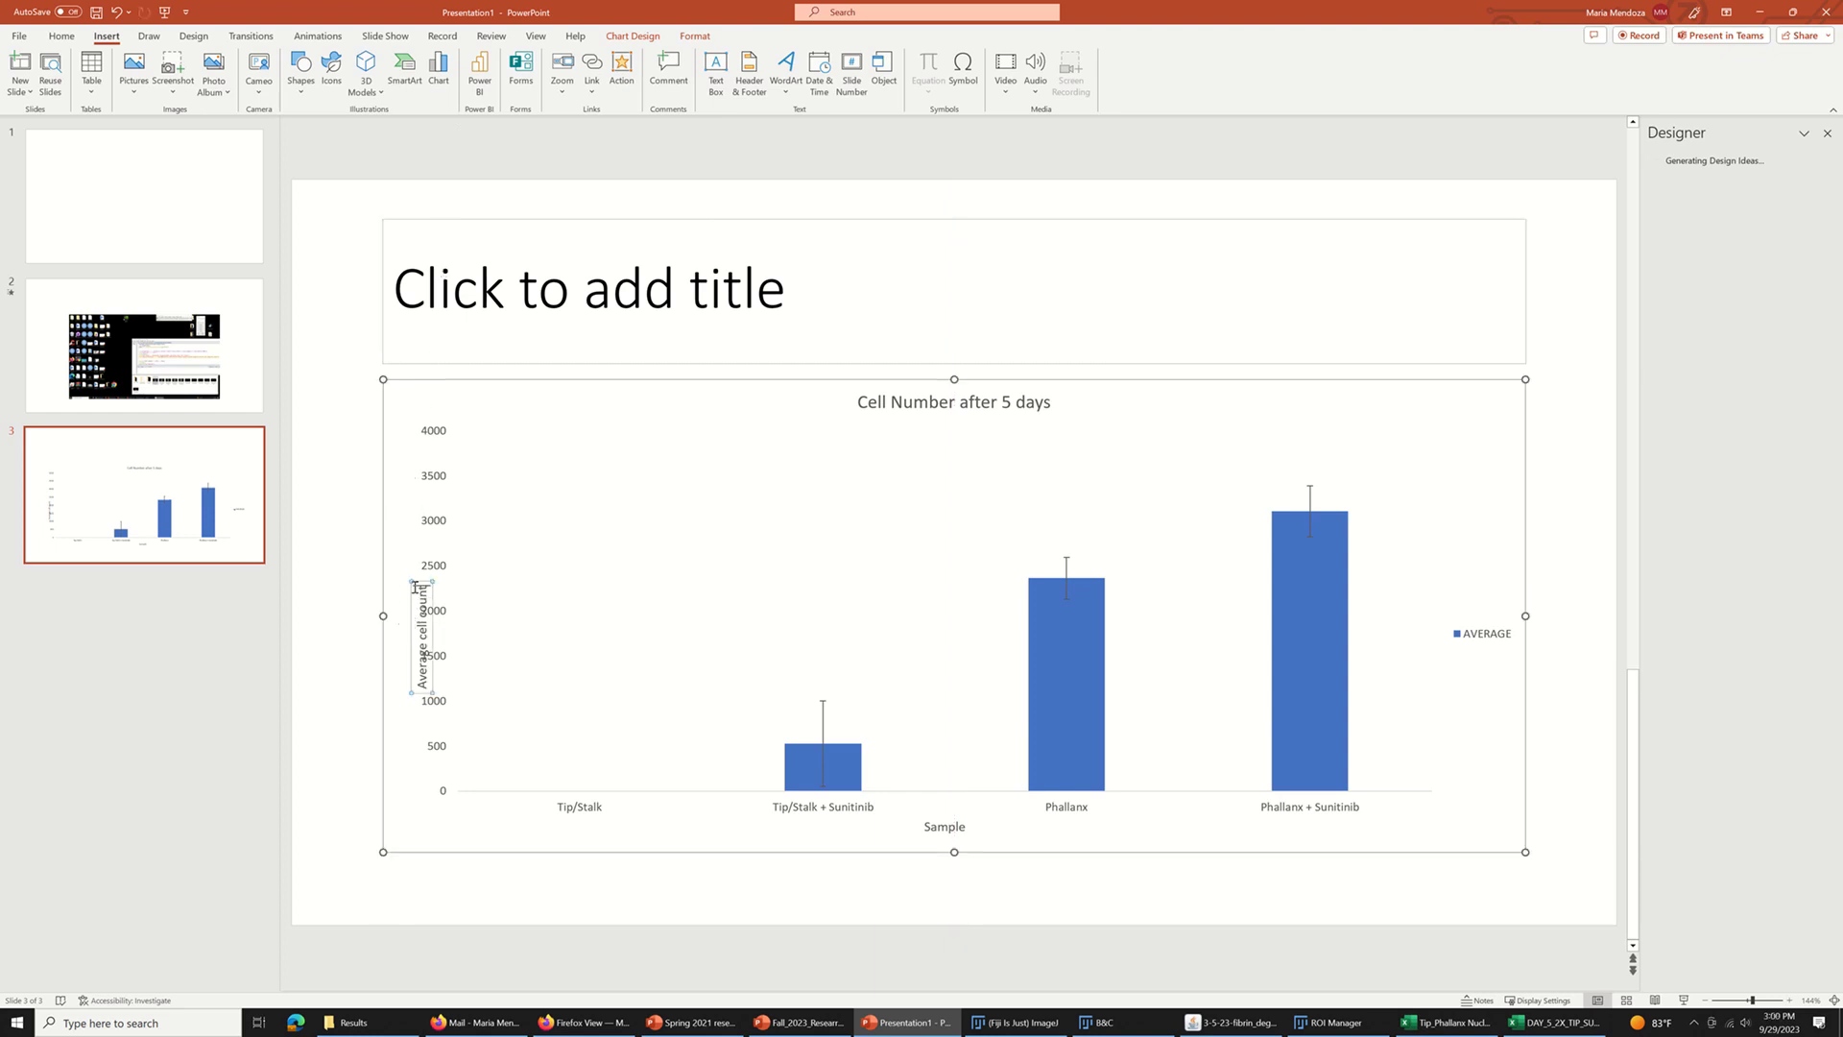